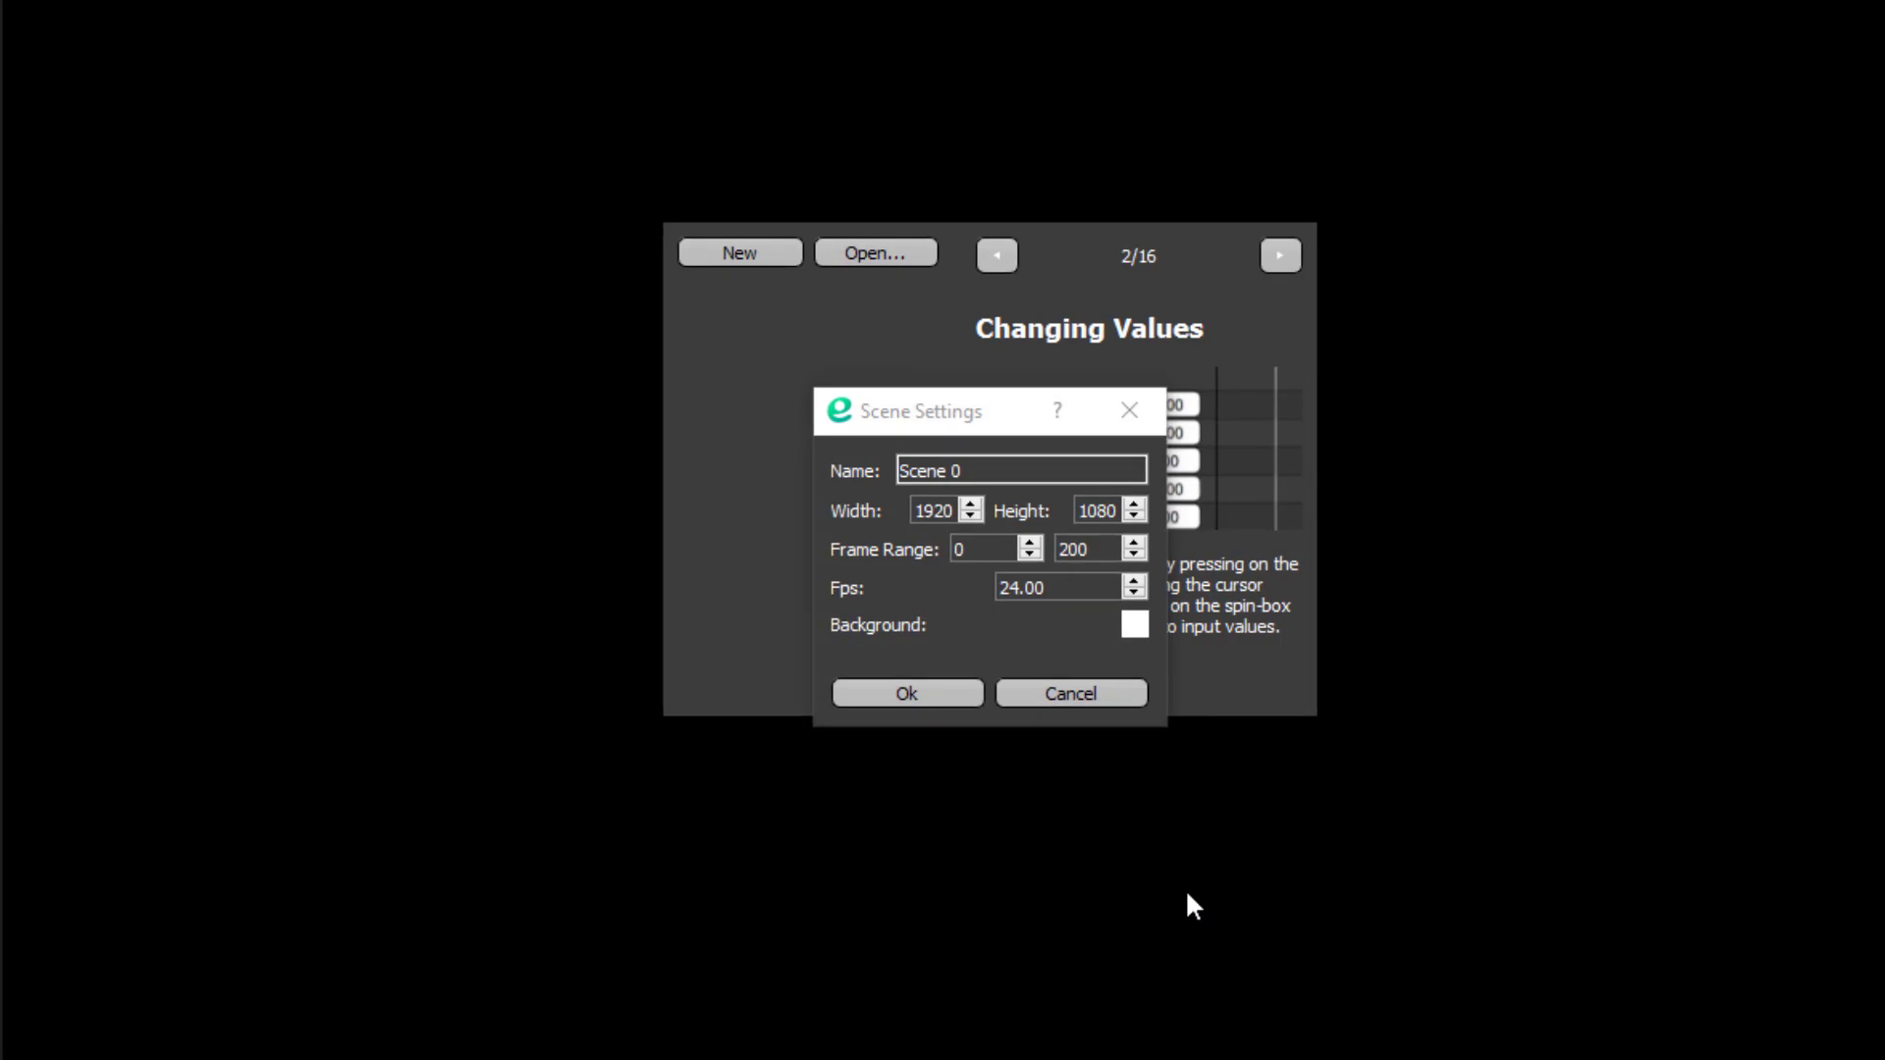
Create Scene 0 with the default settings of 1920 × 1080, frames 0 to 200 and 24 fps
{"action": "left_click_drag", "start_coordinate": [922, 422], "coordinate": [866, 403]}
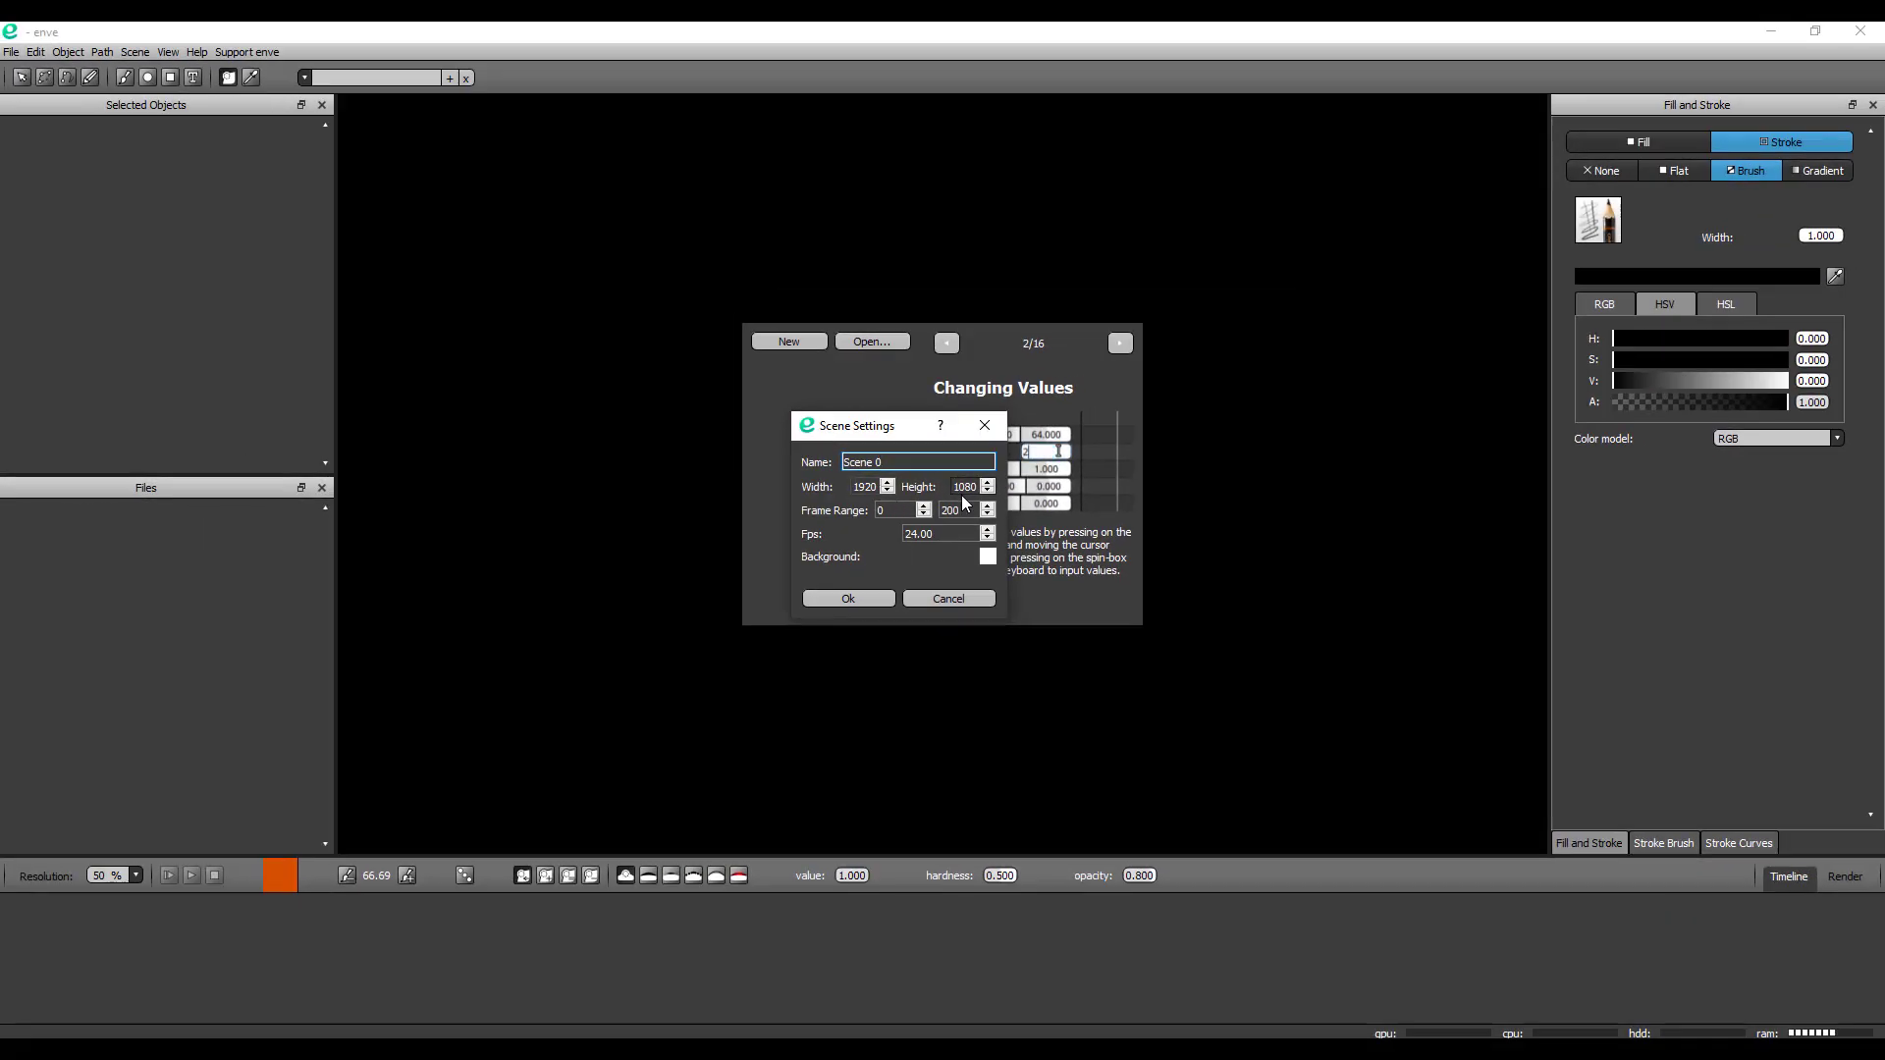
{"action": "left_click", "coordinate": [874, 599]}
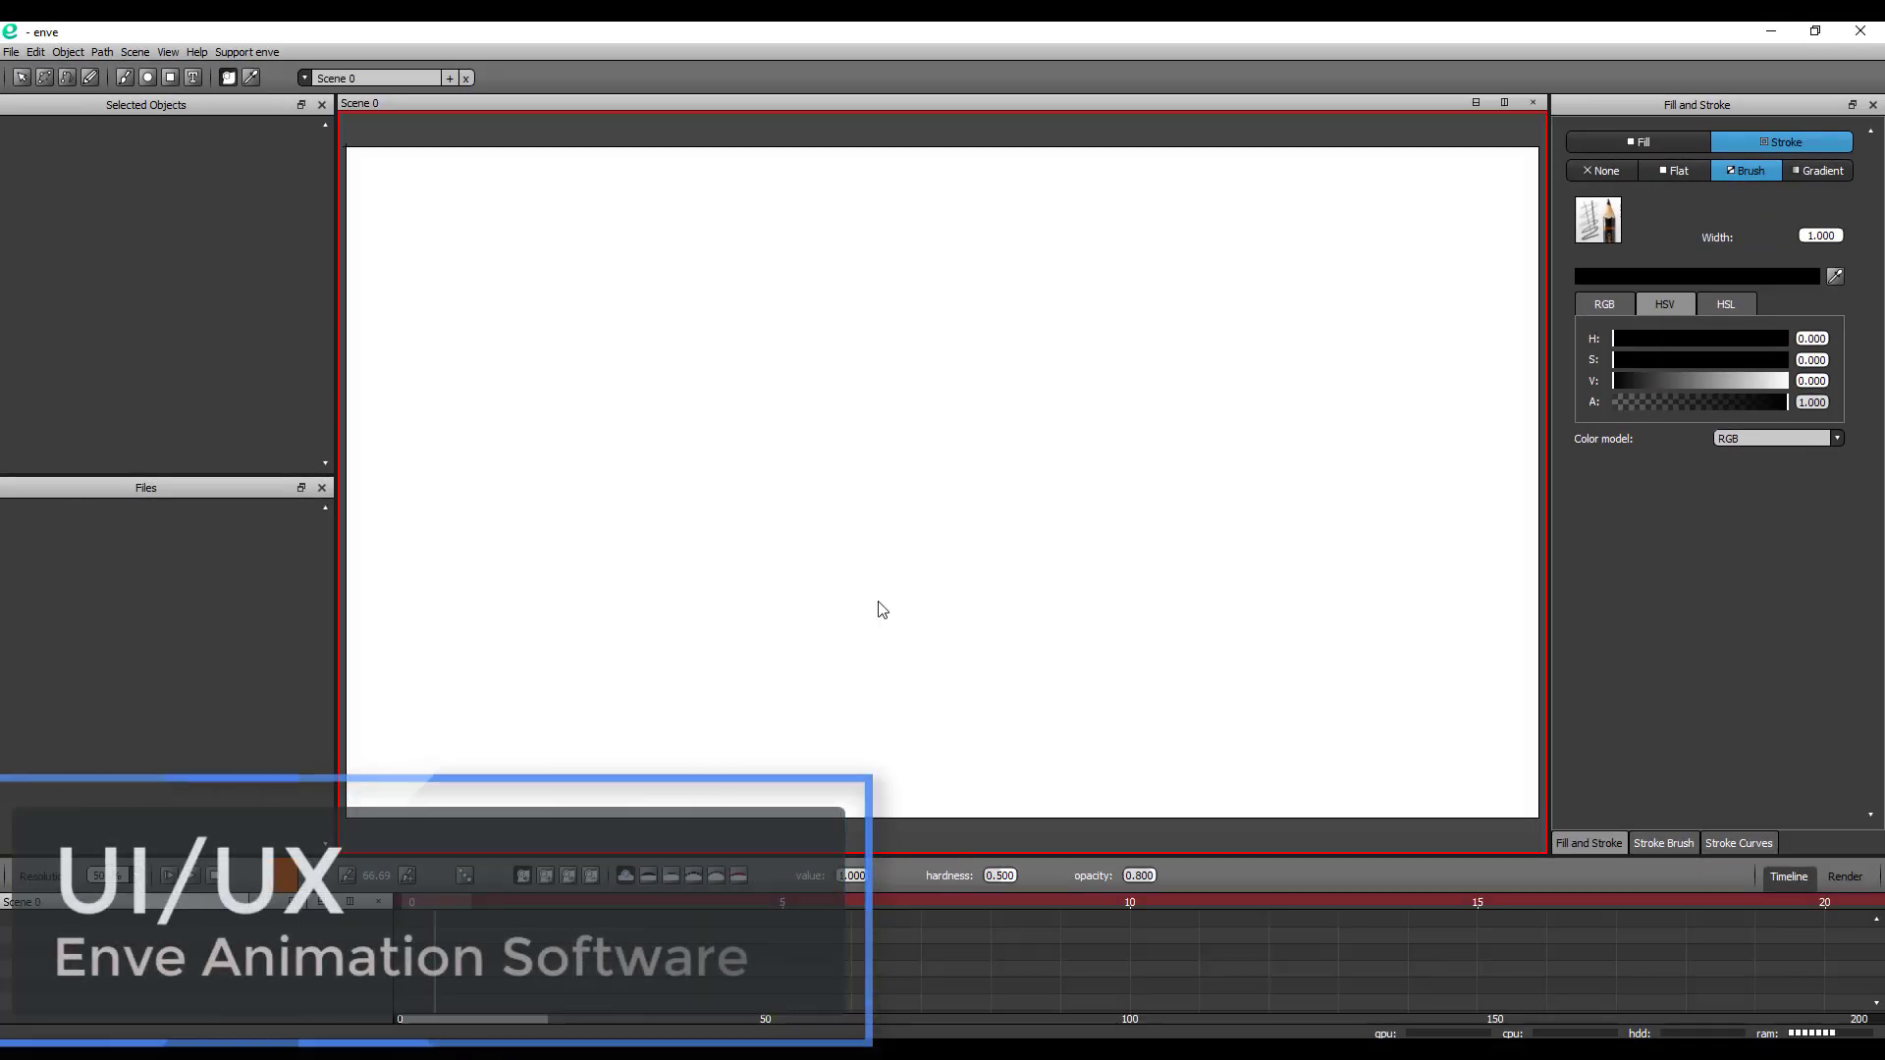
{"action": "scroll", "coordinate": [880, 609], "scroll_direction": "down", "scroll_amount": 2}
{"action": "scroll", "coordinate": [875, 597], "scroll_direction": "up", "scroll_amount": 2}
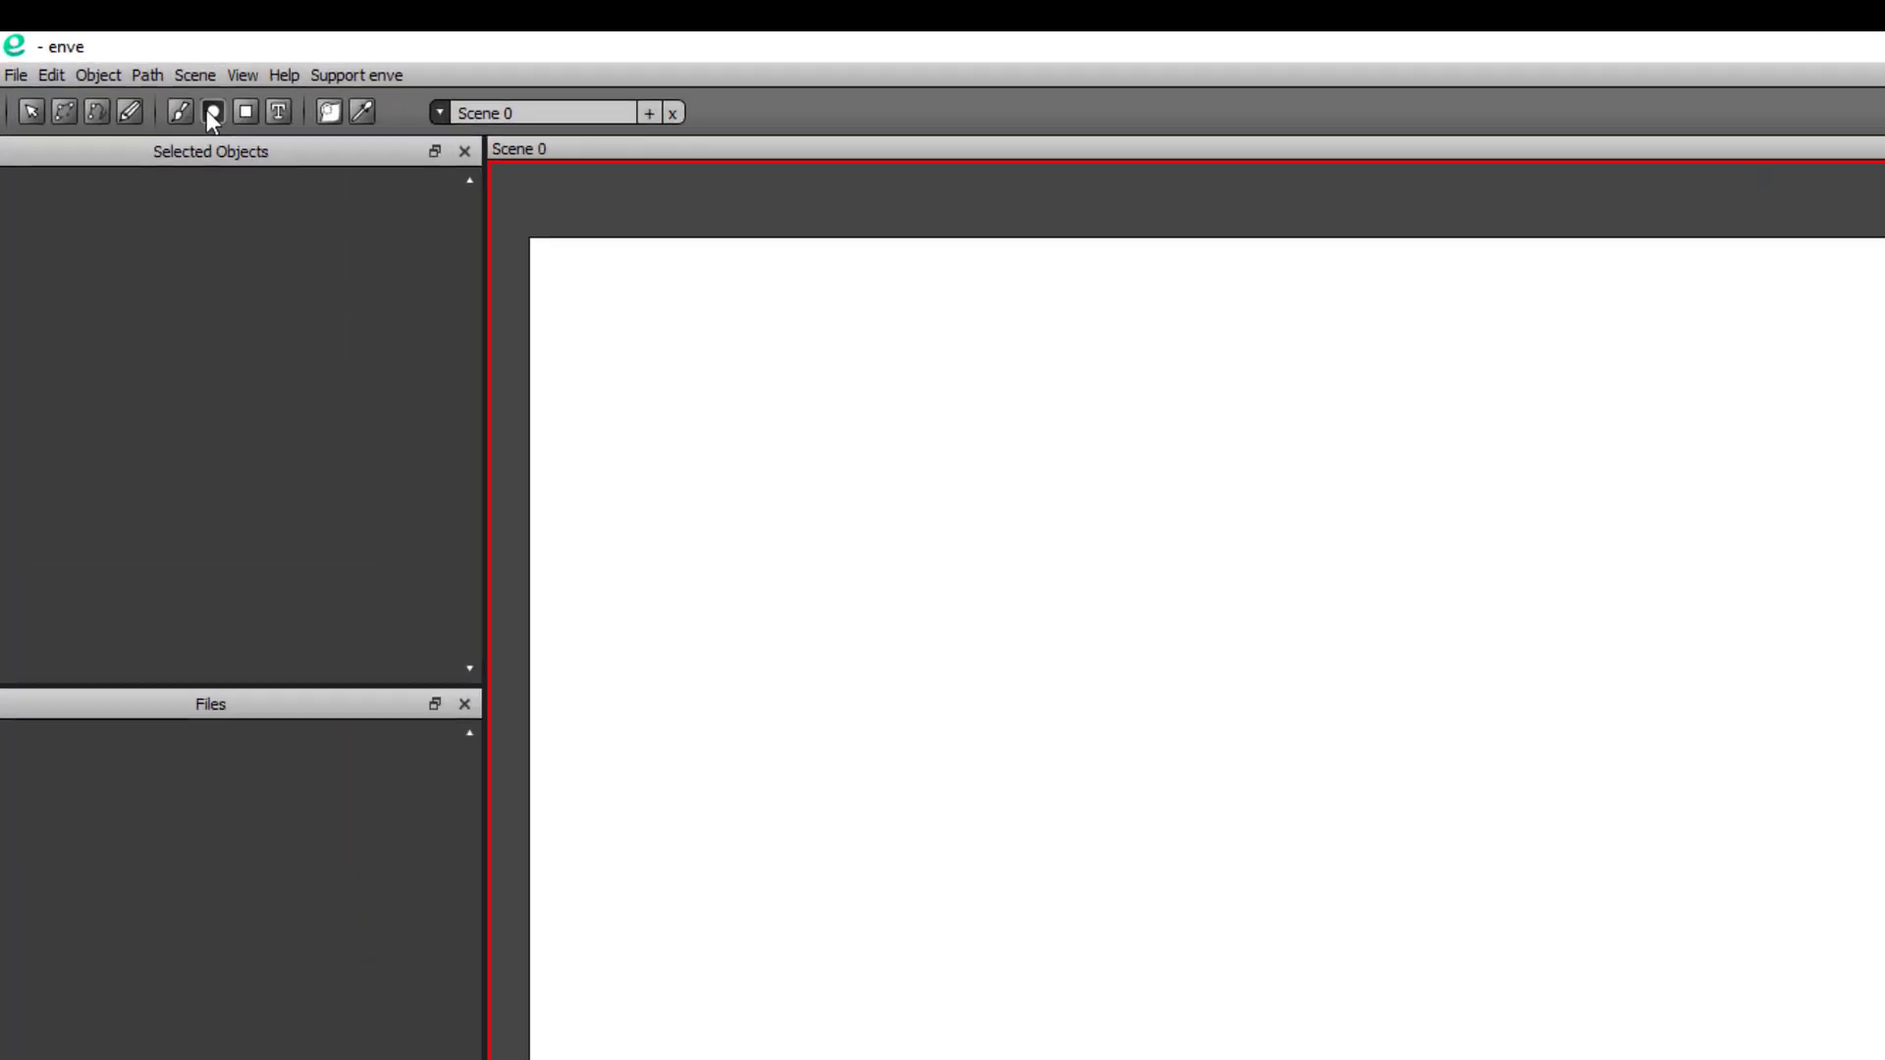
{"action": "left_click", "coordinate": [346, 138]}
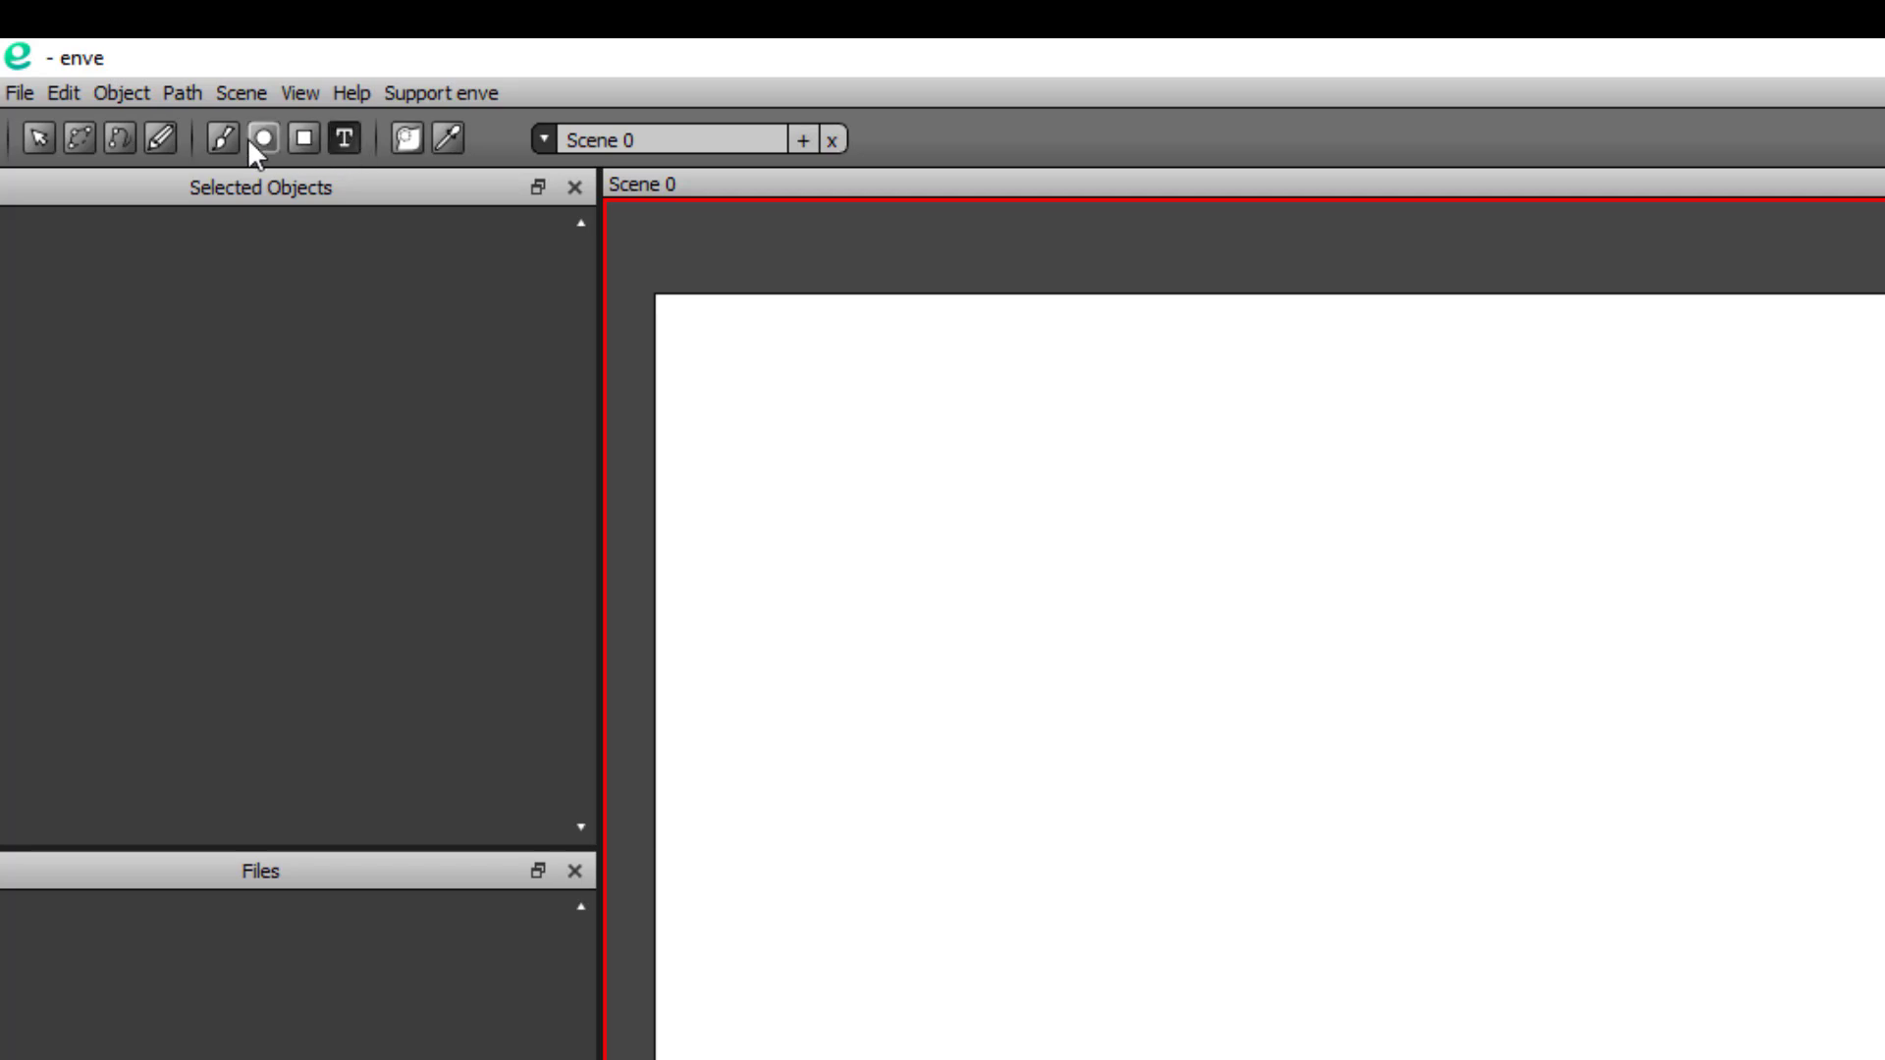
{"action": "left_click", "coordinate": [83, 134]}
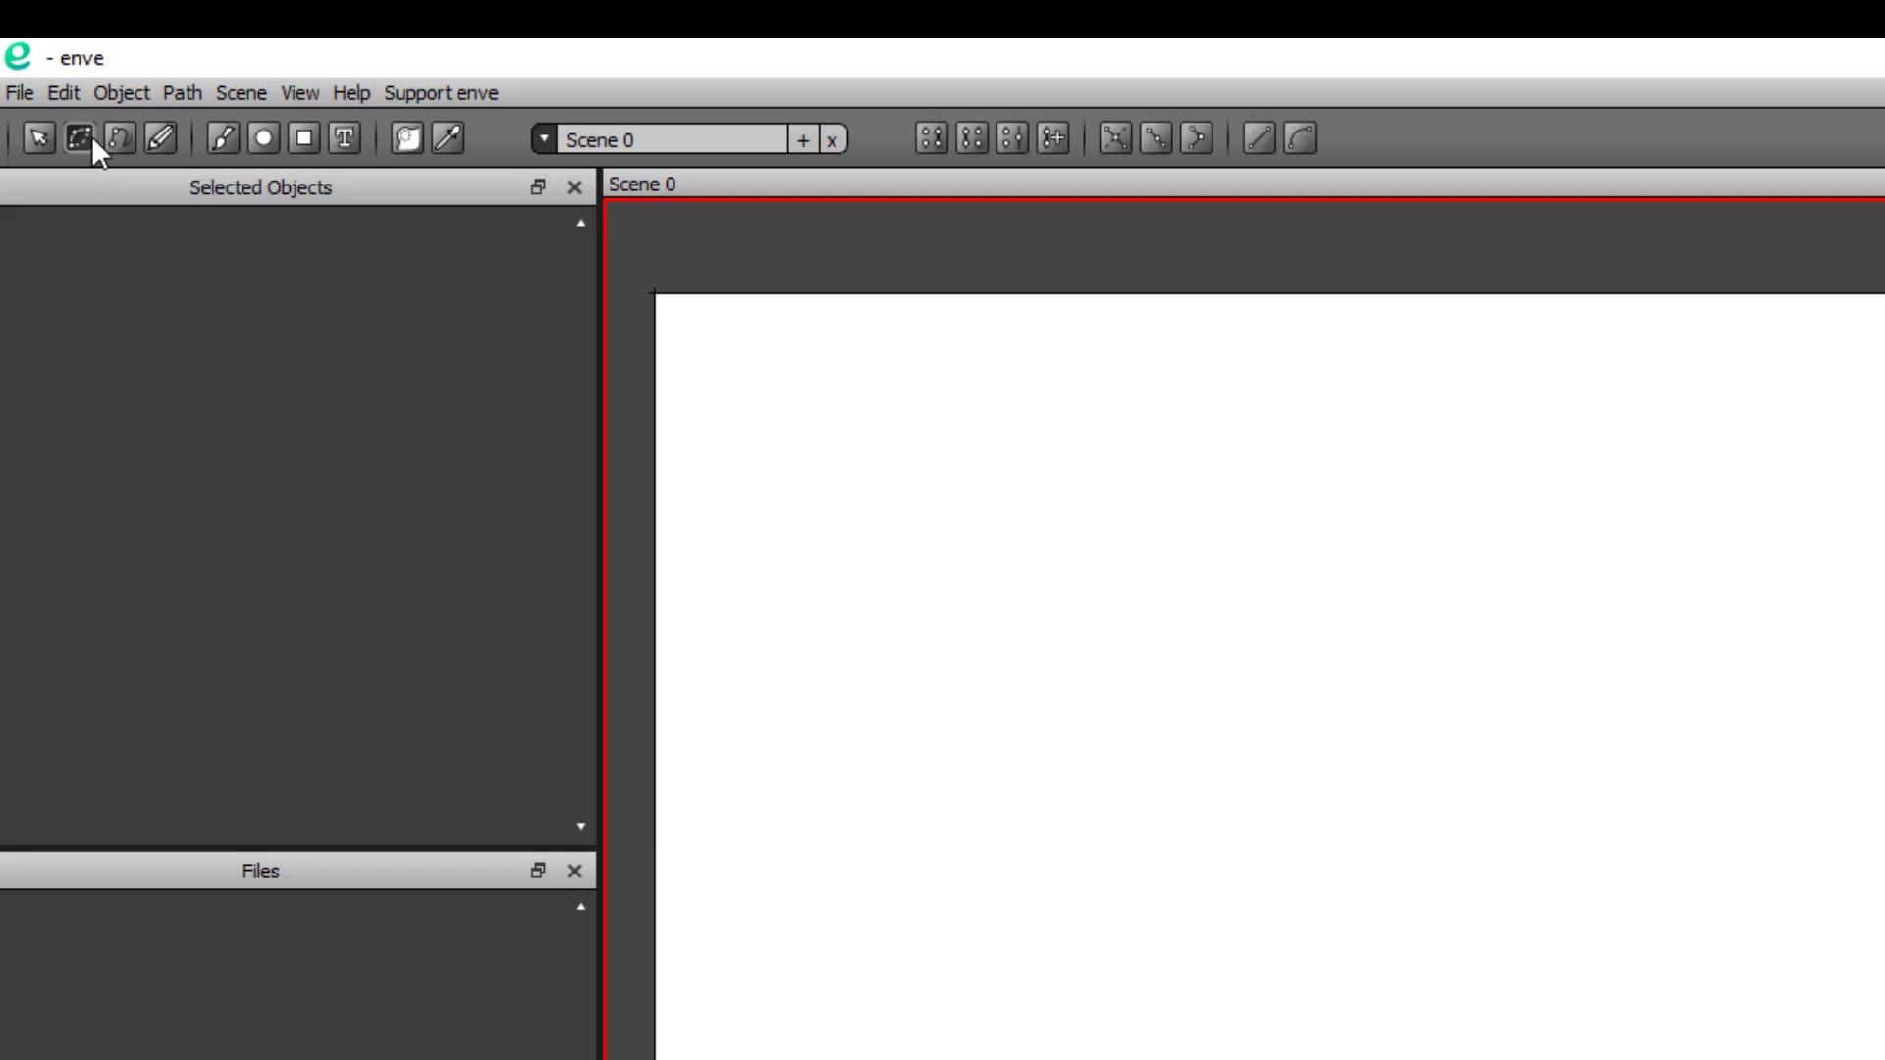
{"action": "left_click", "coordinate": [109, 144]}
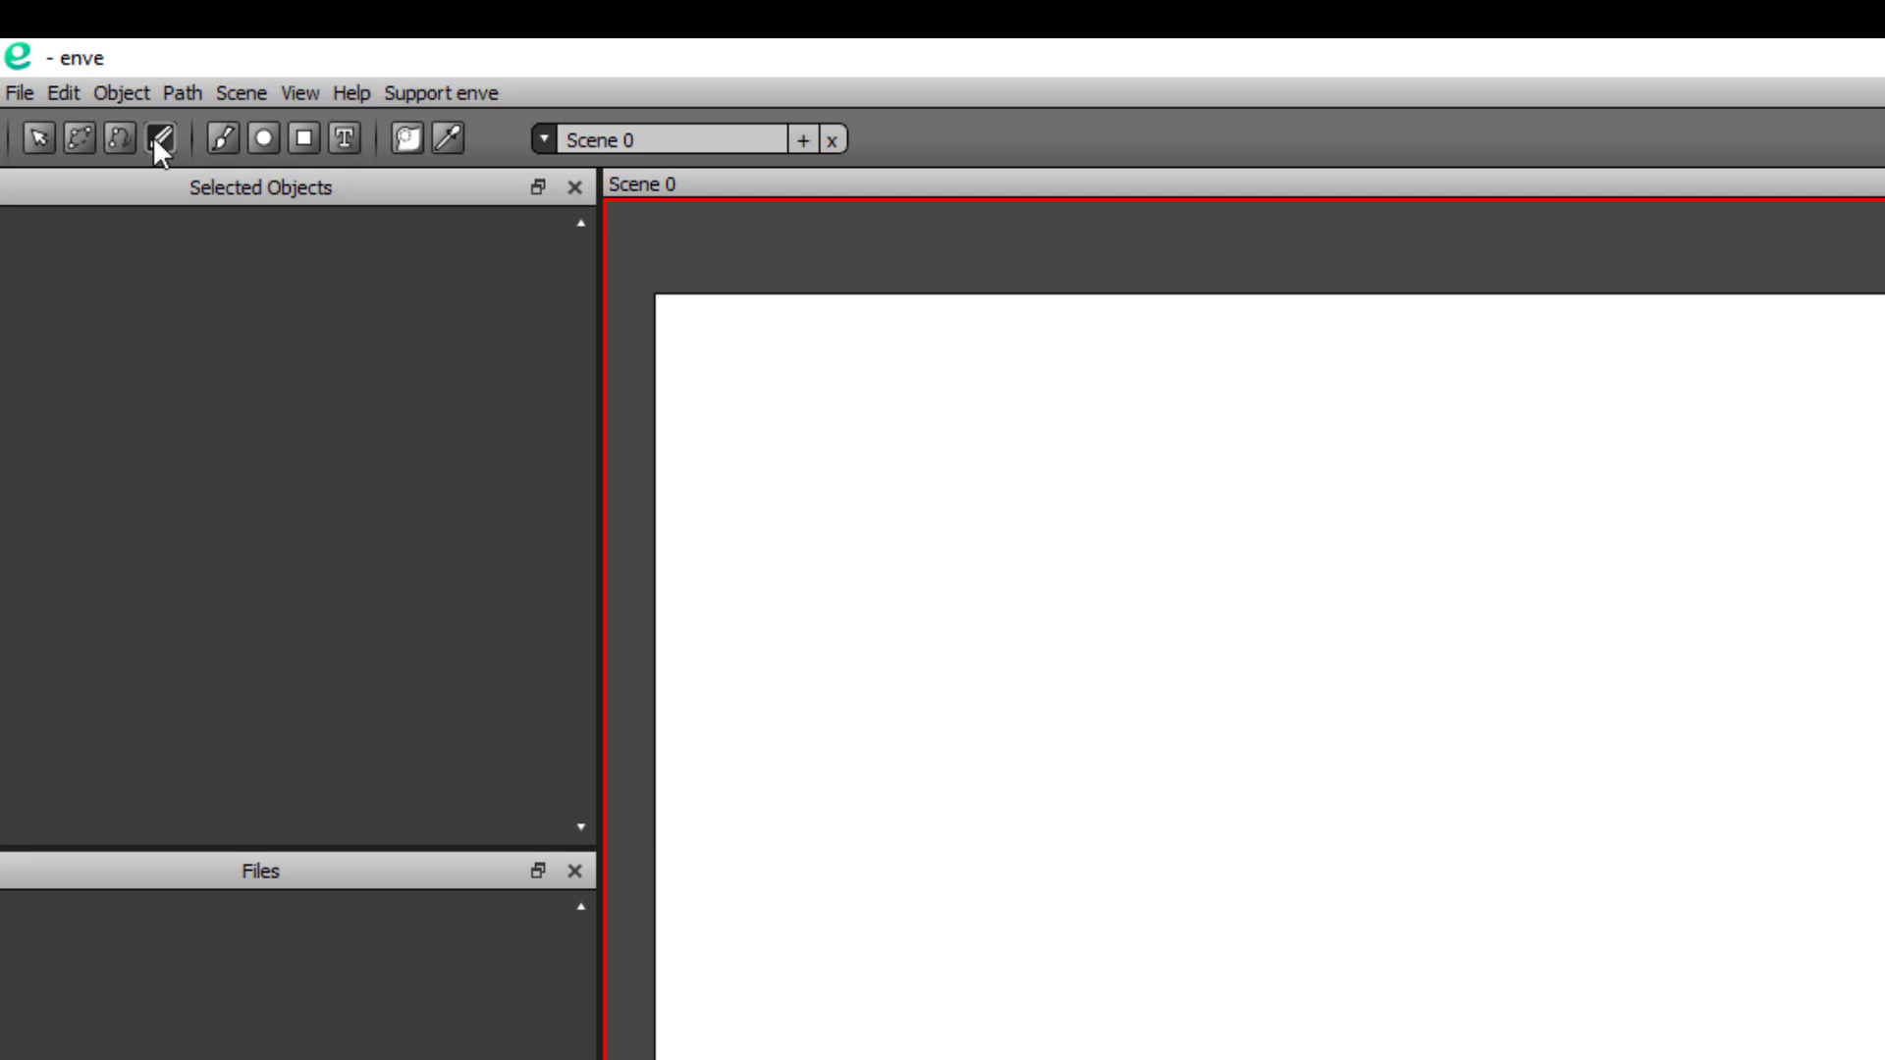
{"action": "left_click", "coordinate": [222, 137]}
{"action": "left_click", "coordinate": [262, 139]}
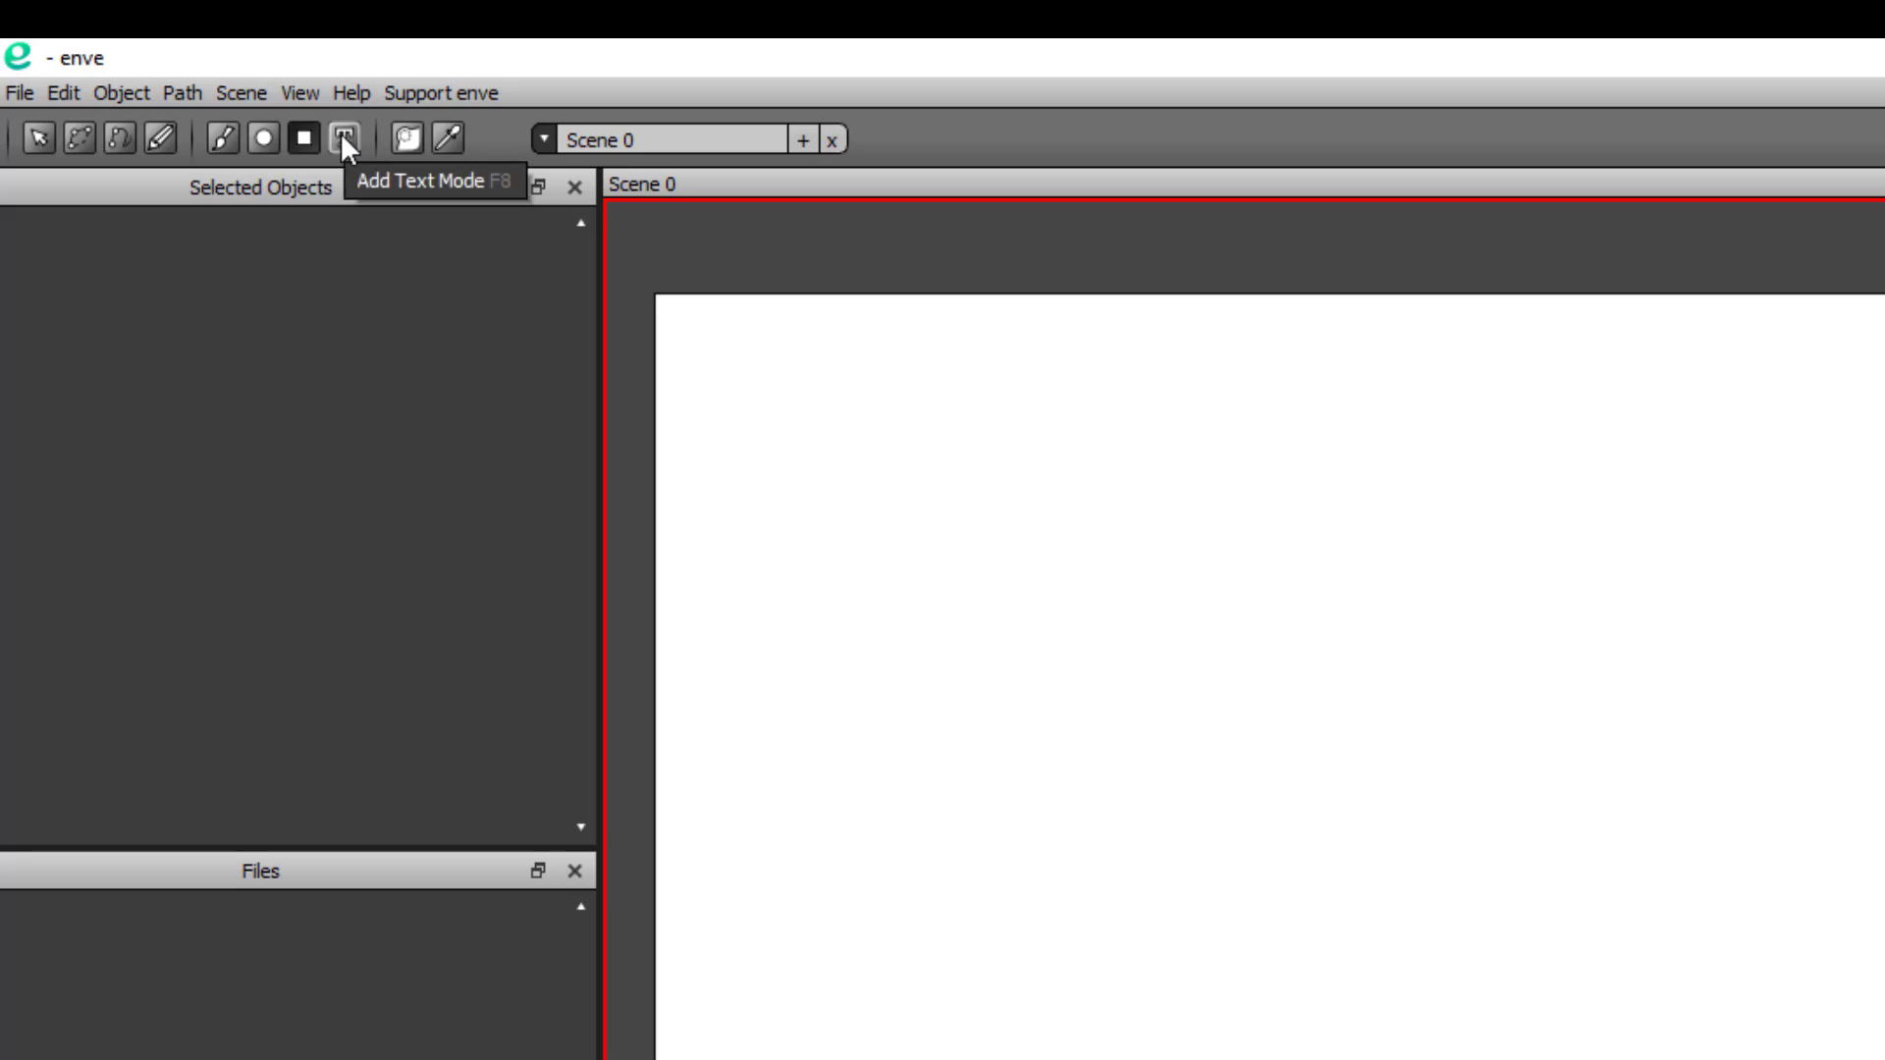
Add extra empty layouts, look through the layout list, and remove them to return to Scene 0
{"action": "left_click", "coordinate": [795, 144]}
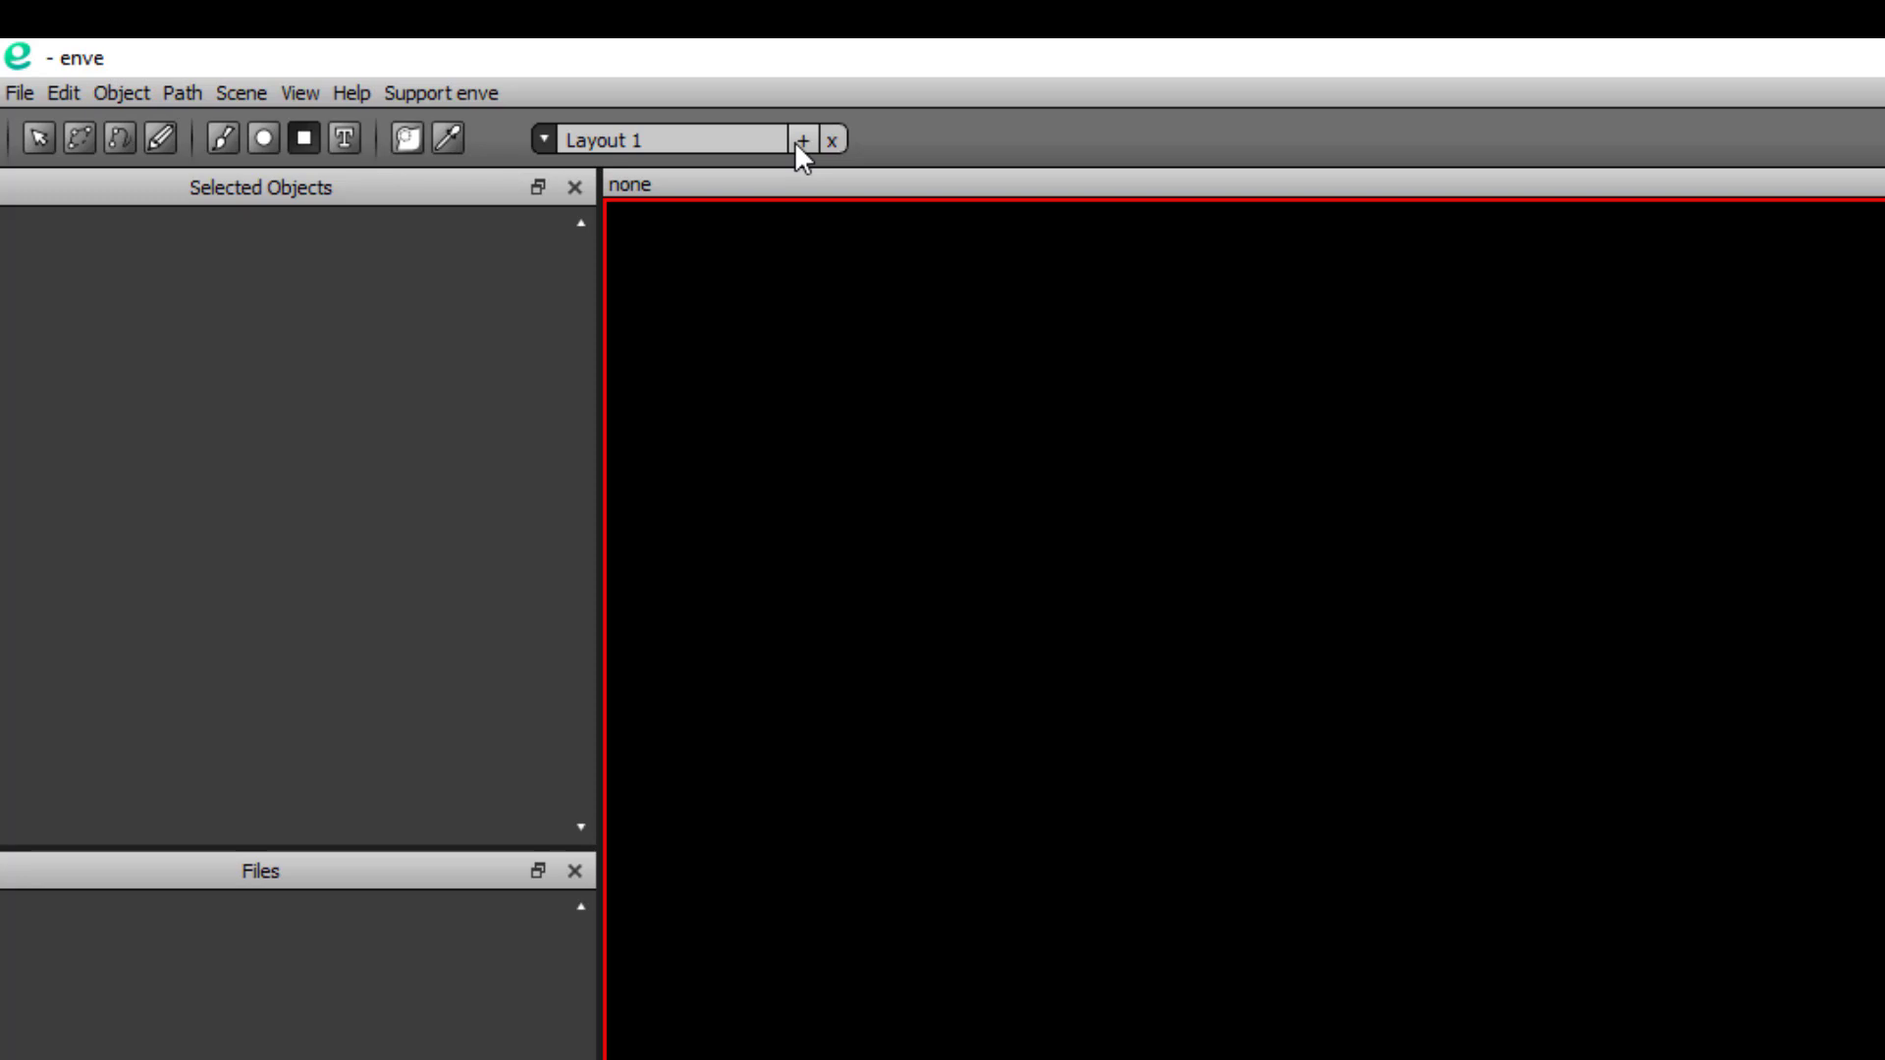
{"action": "left_click", "coordinate": [543, 138]}
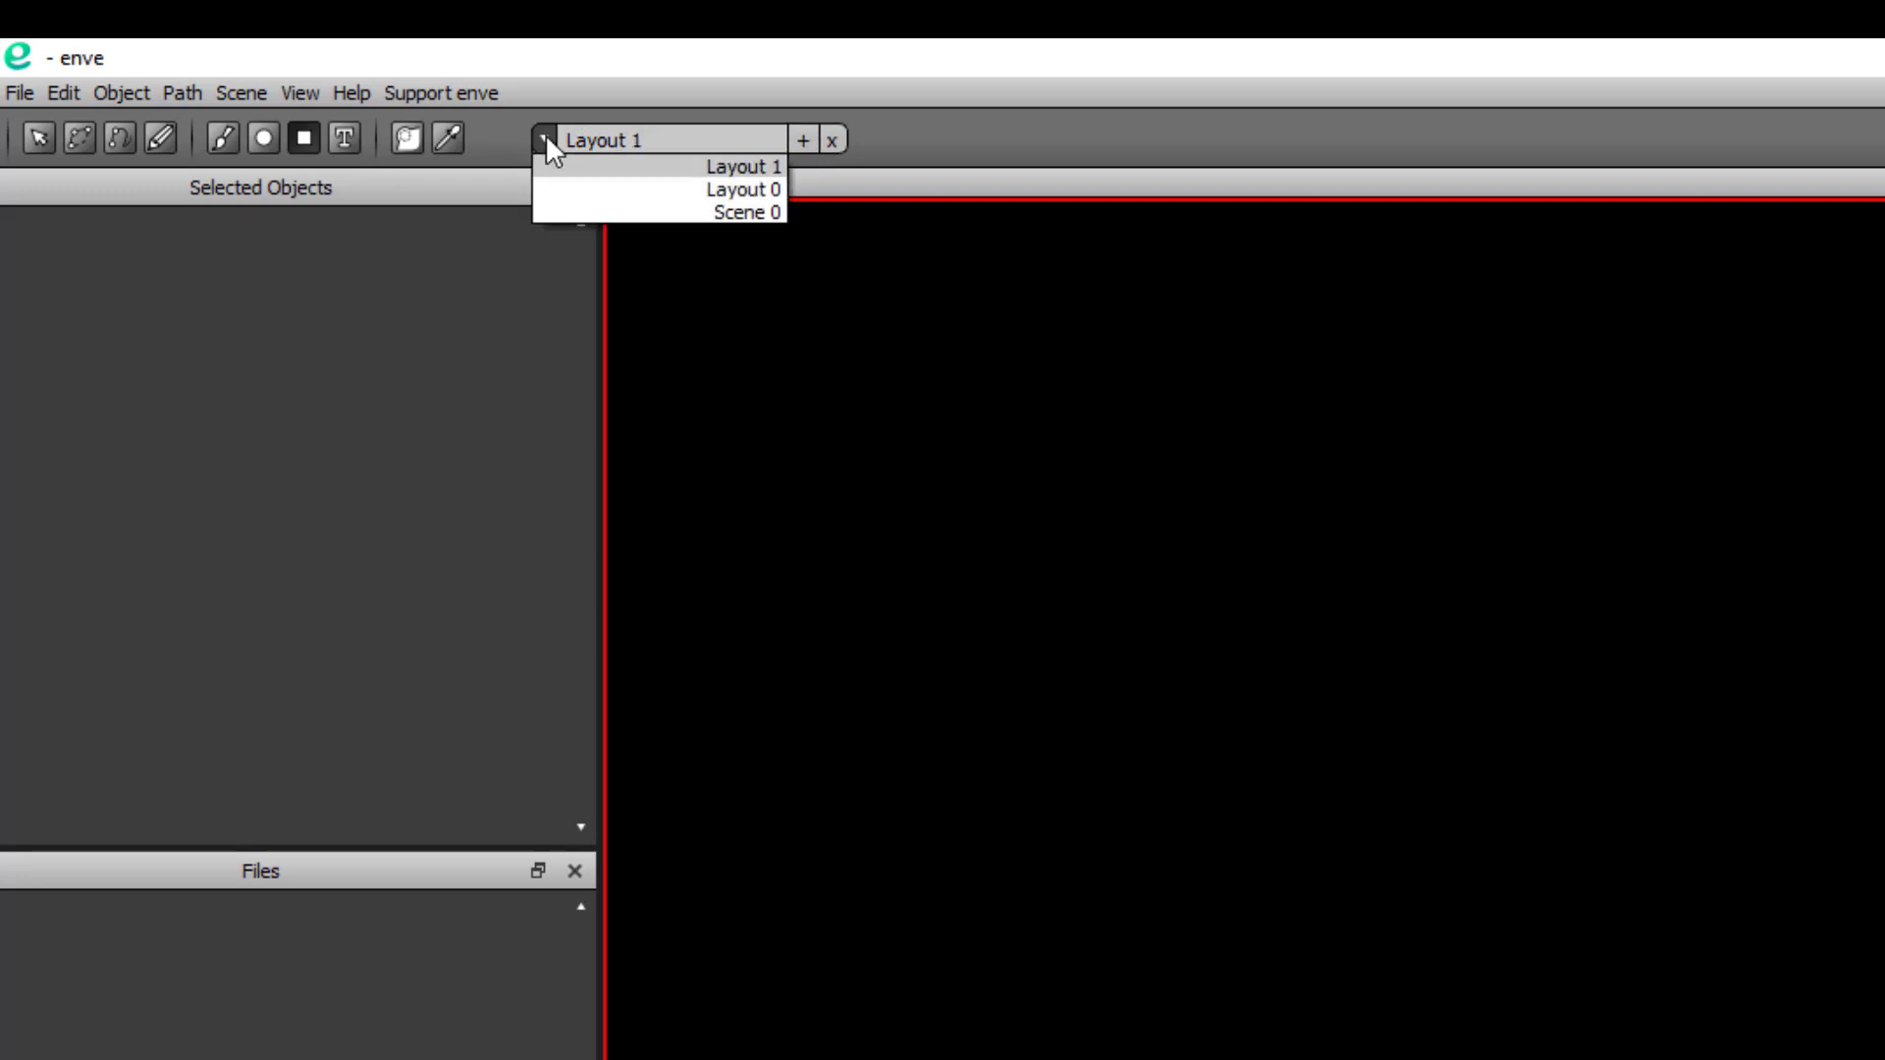
{"action": "left_click", "coordinate": [638, 171]}
{"action": "left_click", "coordinate": [832, 140]}
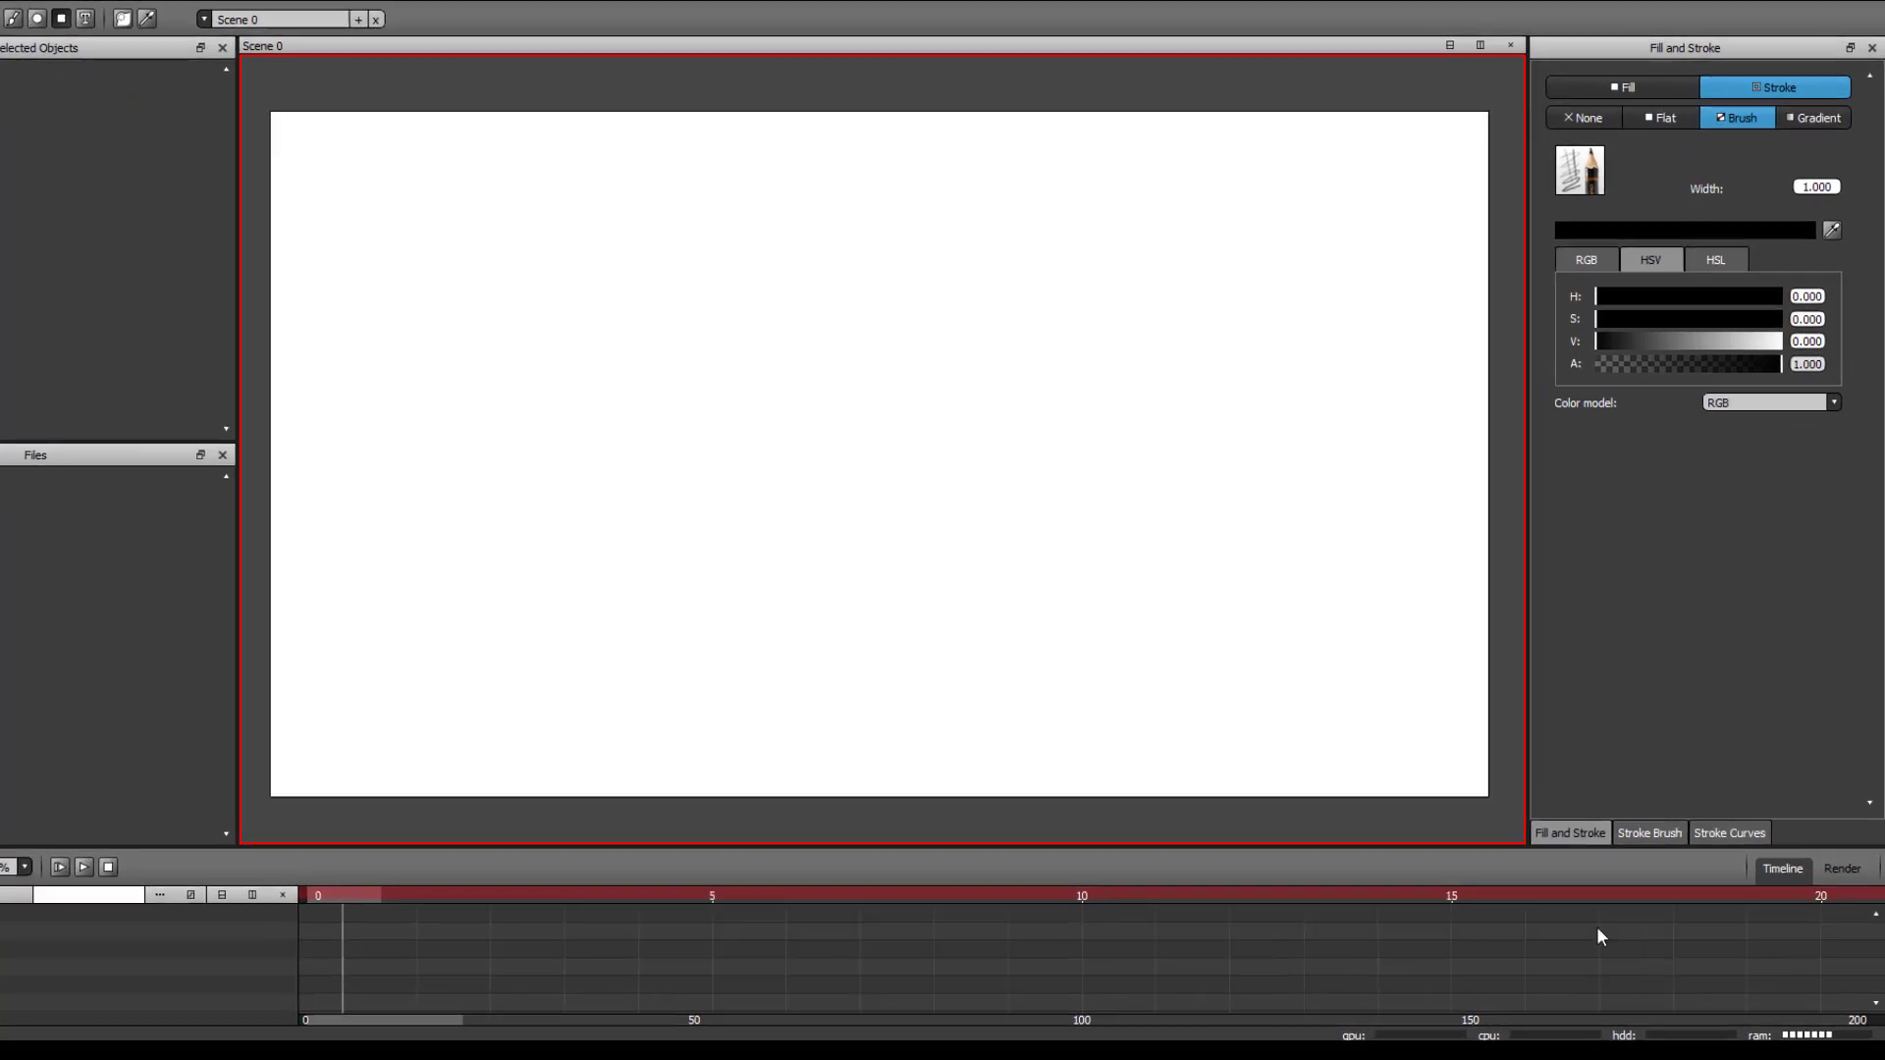
Look at the render queue and return to the animation timeline
{"action": "left_click", "coordinate": [1839, 870]}
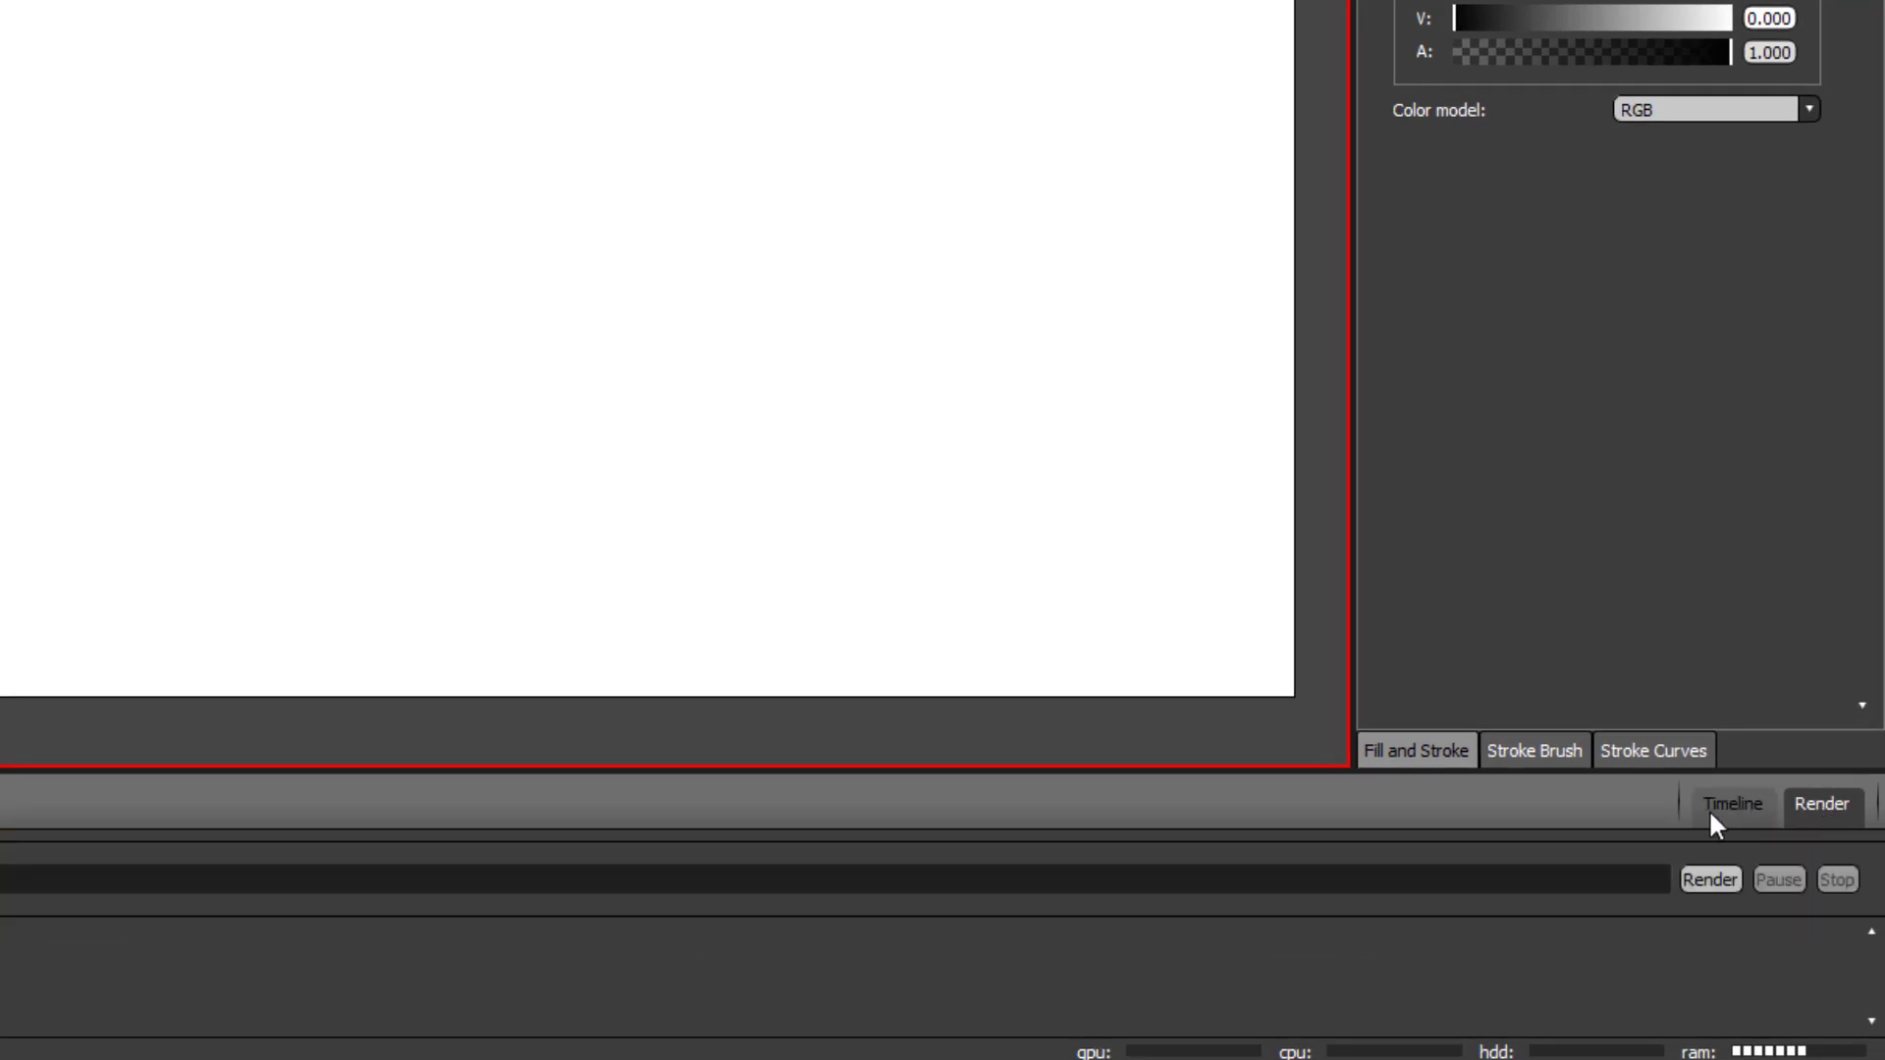
{"action": "left_click", "coordinate": [1709, 815]}
{"action": "left_click", "coordinate": [1814, 811]}
{"action": "left_click", "coordinate": [1751, 803]}
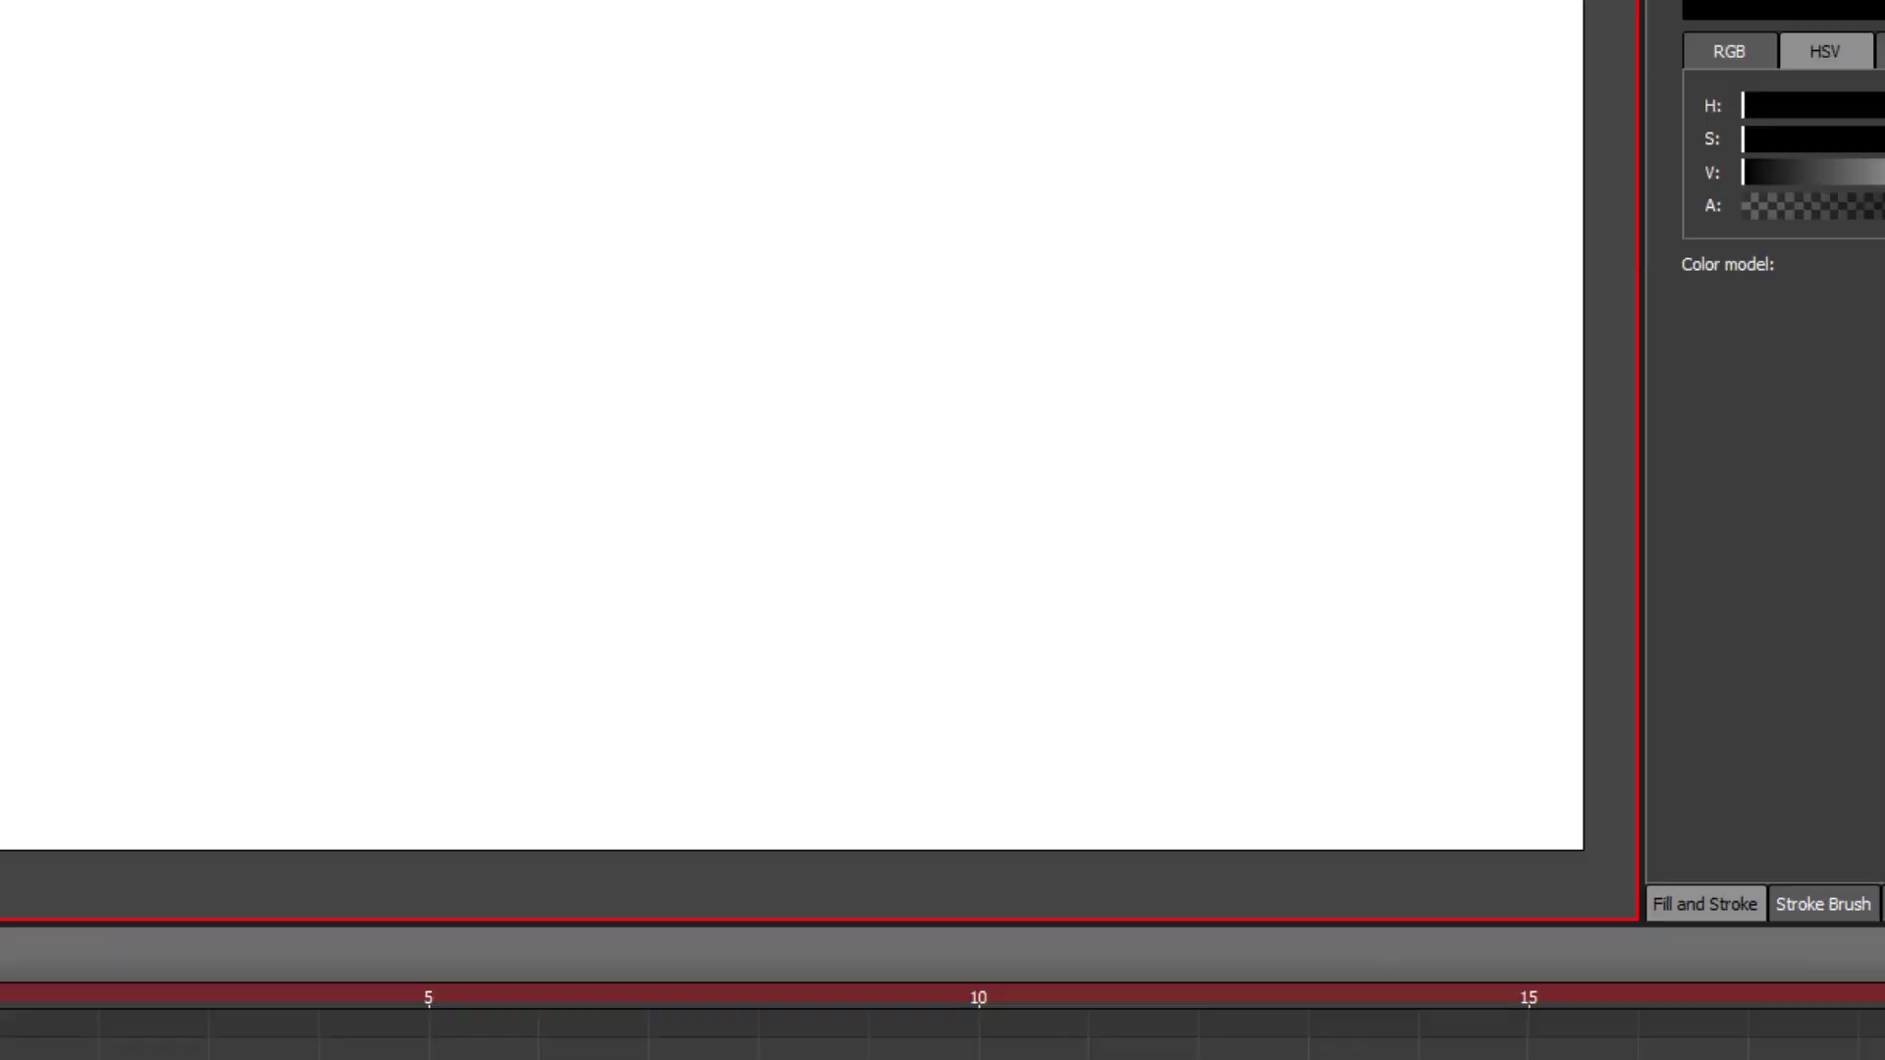
Examine the Performance, Interface and Canvas settings of the program, widening the dialog, and close it without changes
{"action": "left_click", "coordinate": [17, 81]}
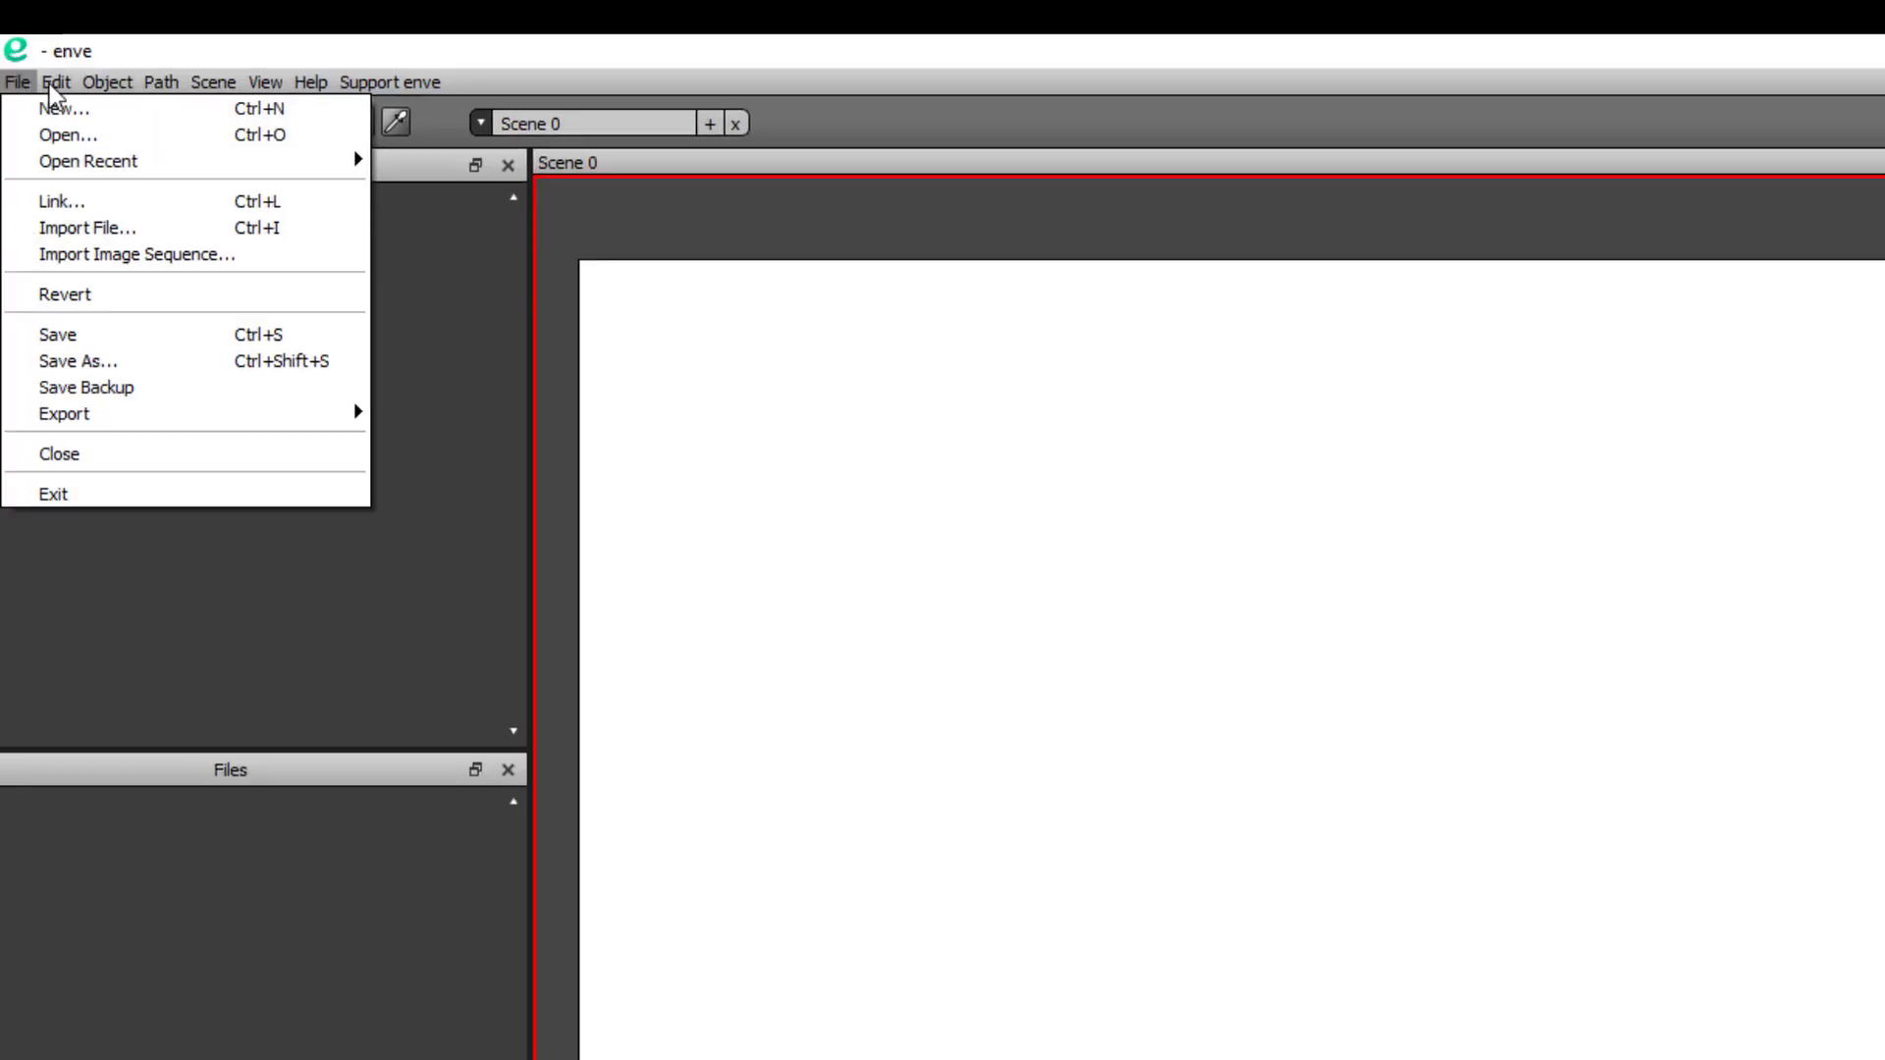
{"action": "mouse_move", "coordinate": [63, 80]}
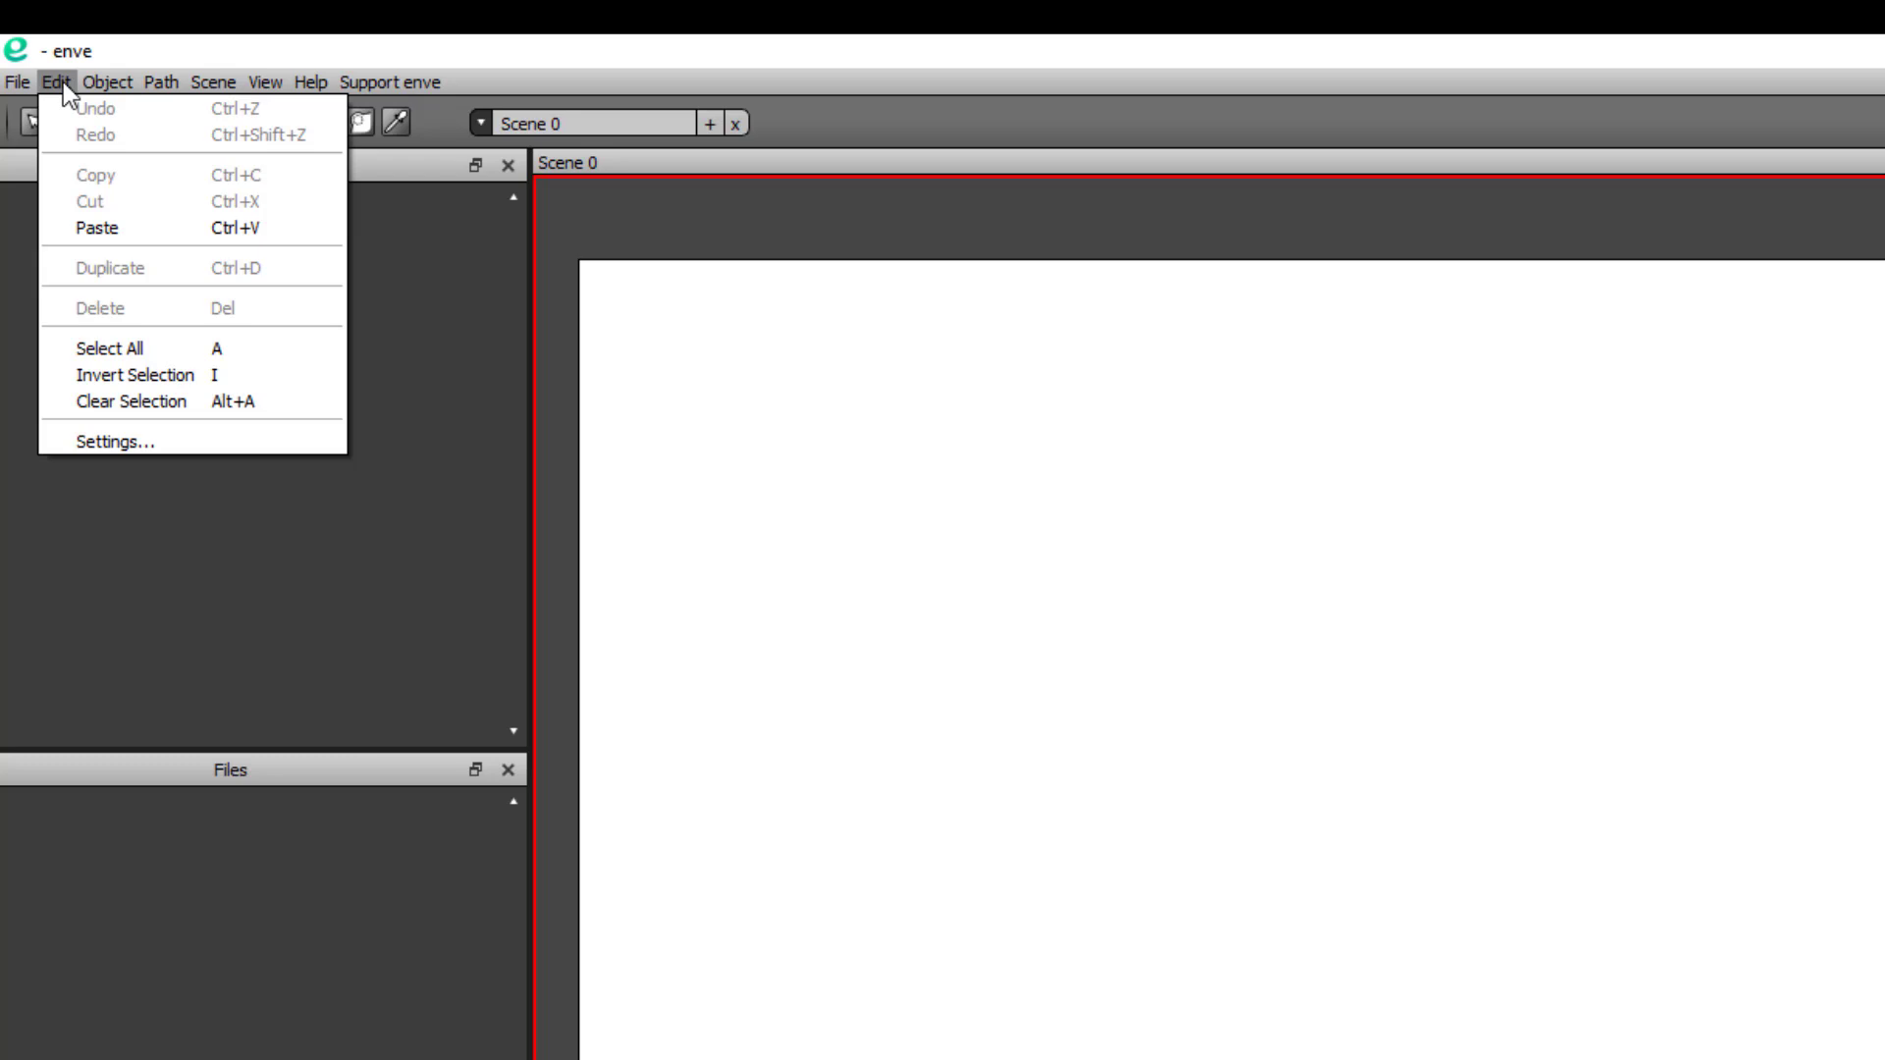
{"action": "left_click", "coordinate": [97, 441]}
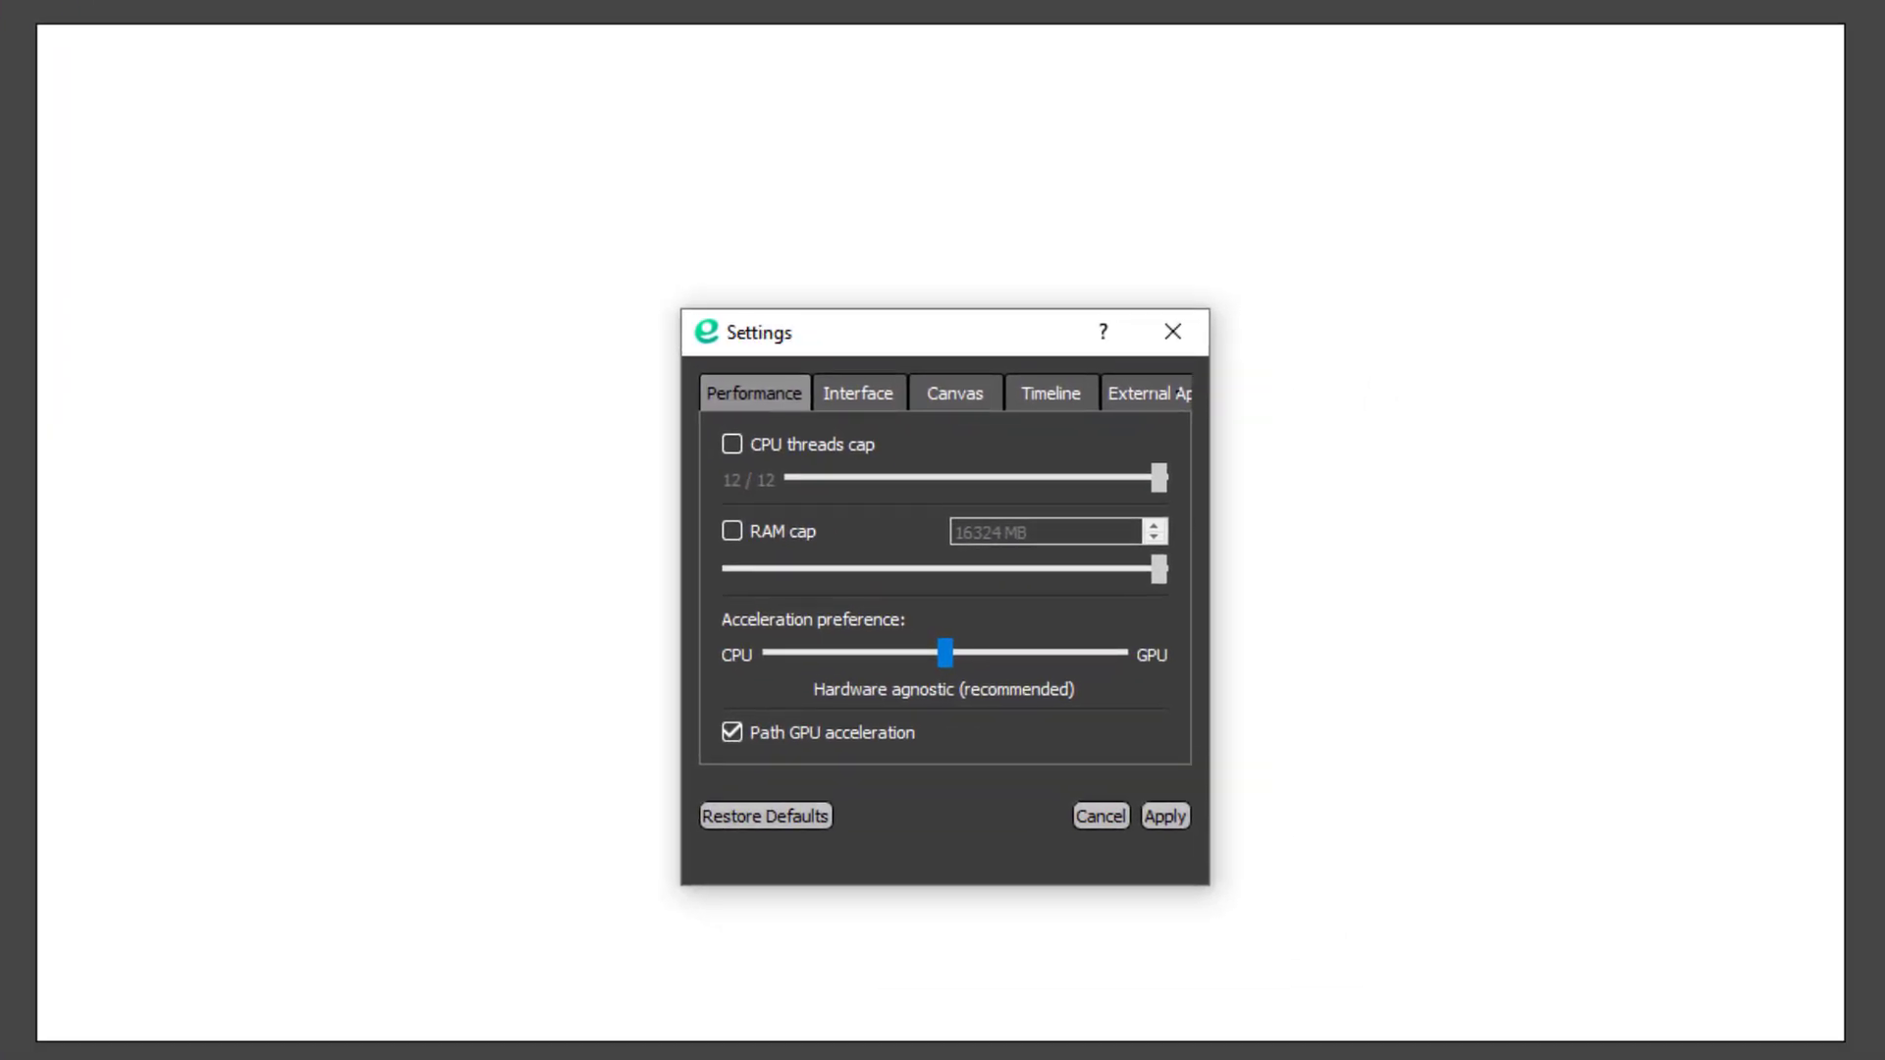
{"action": "left_click_drag", "start_coordinate": [931, 345], "coordinate": [710, 244]}
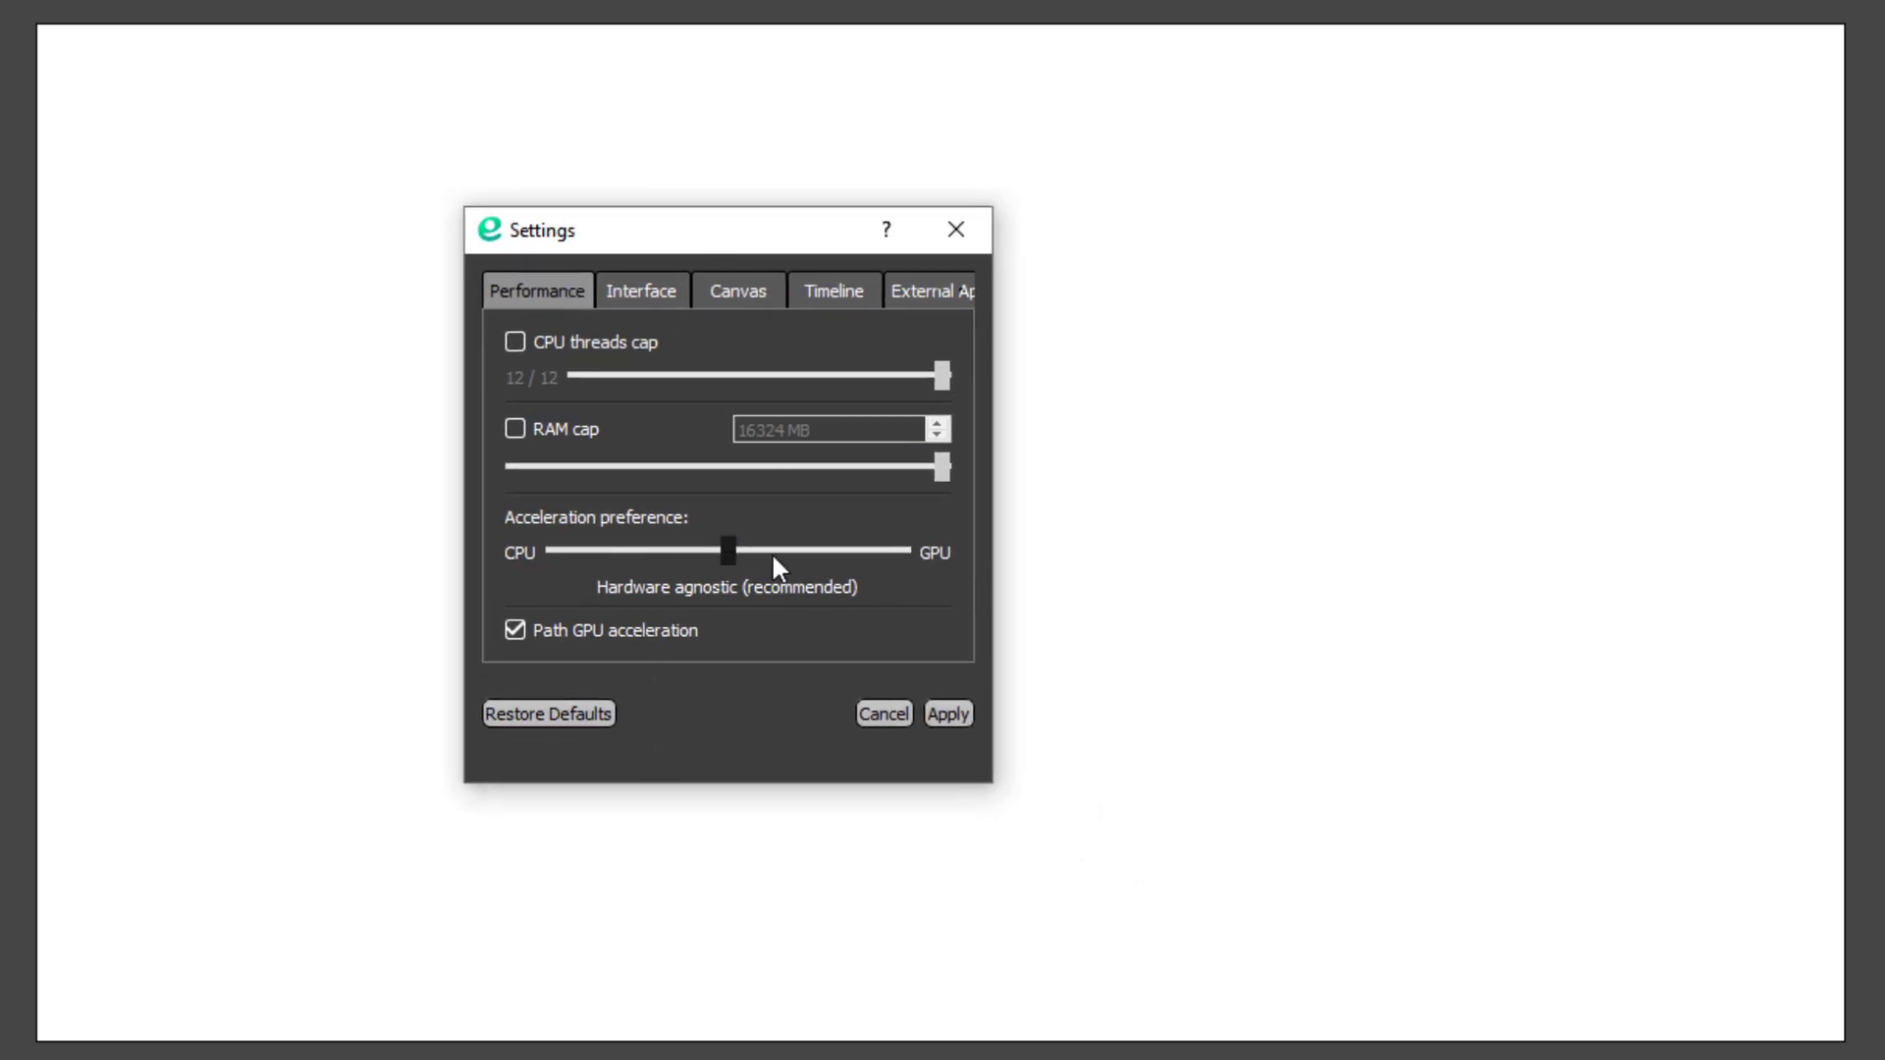
{"action": "left_click", "coordinate": [667, 300]}
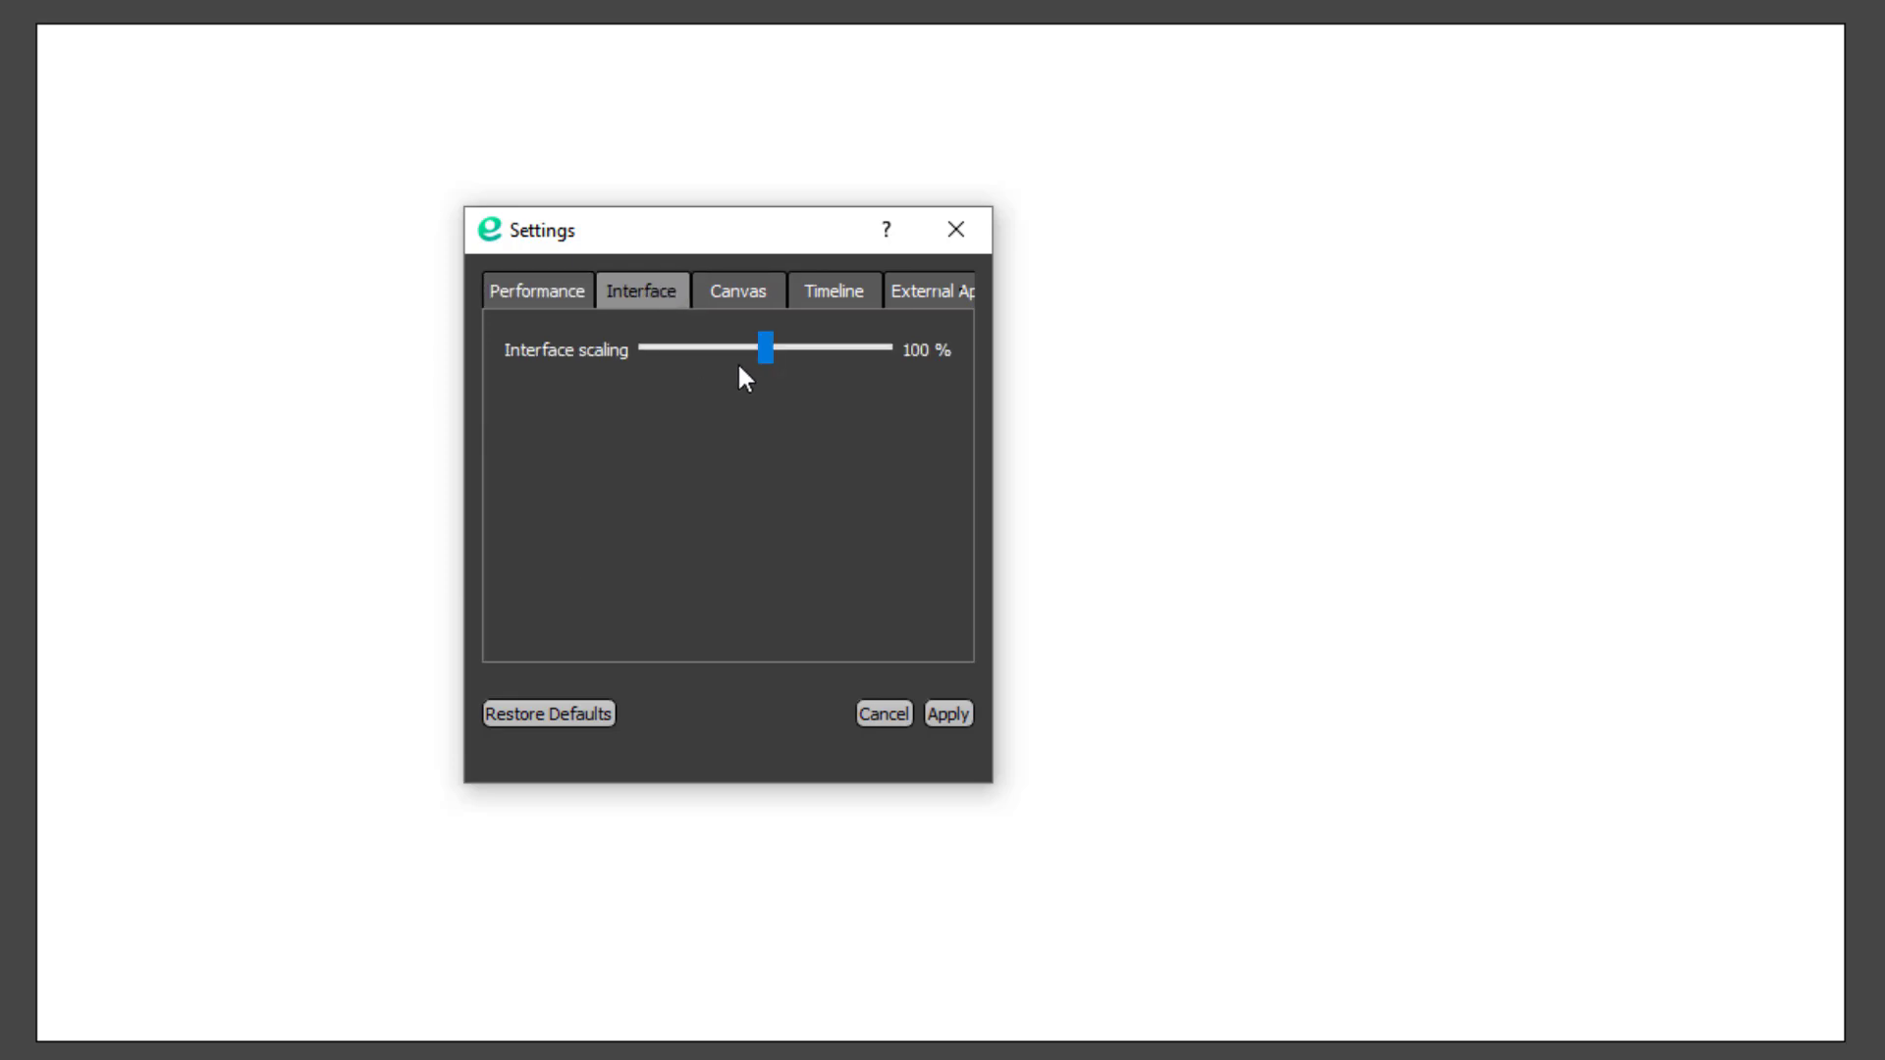
{"action": "left_click", "coordinate": [769, 291]}
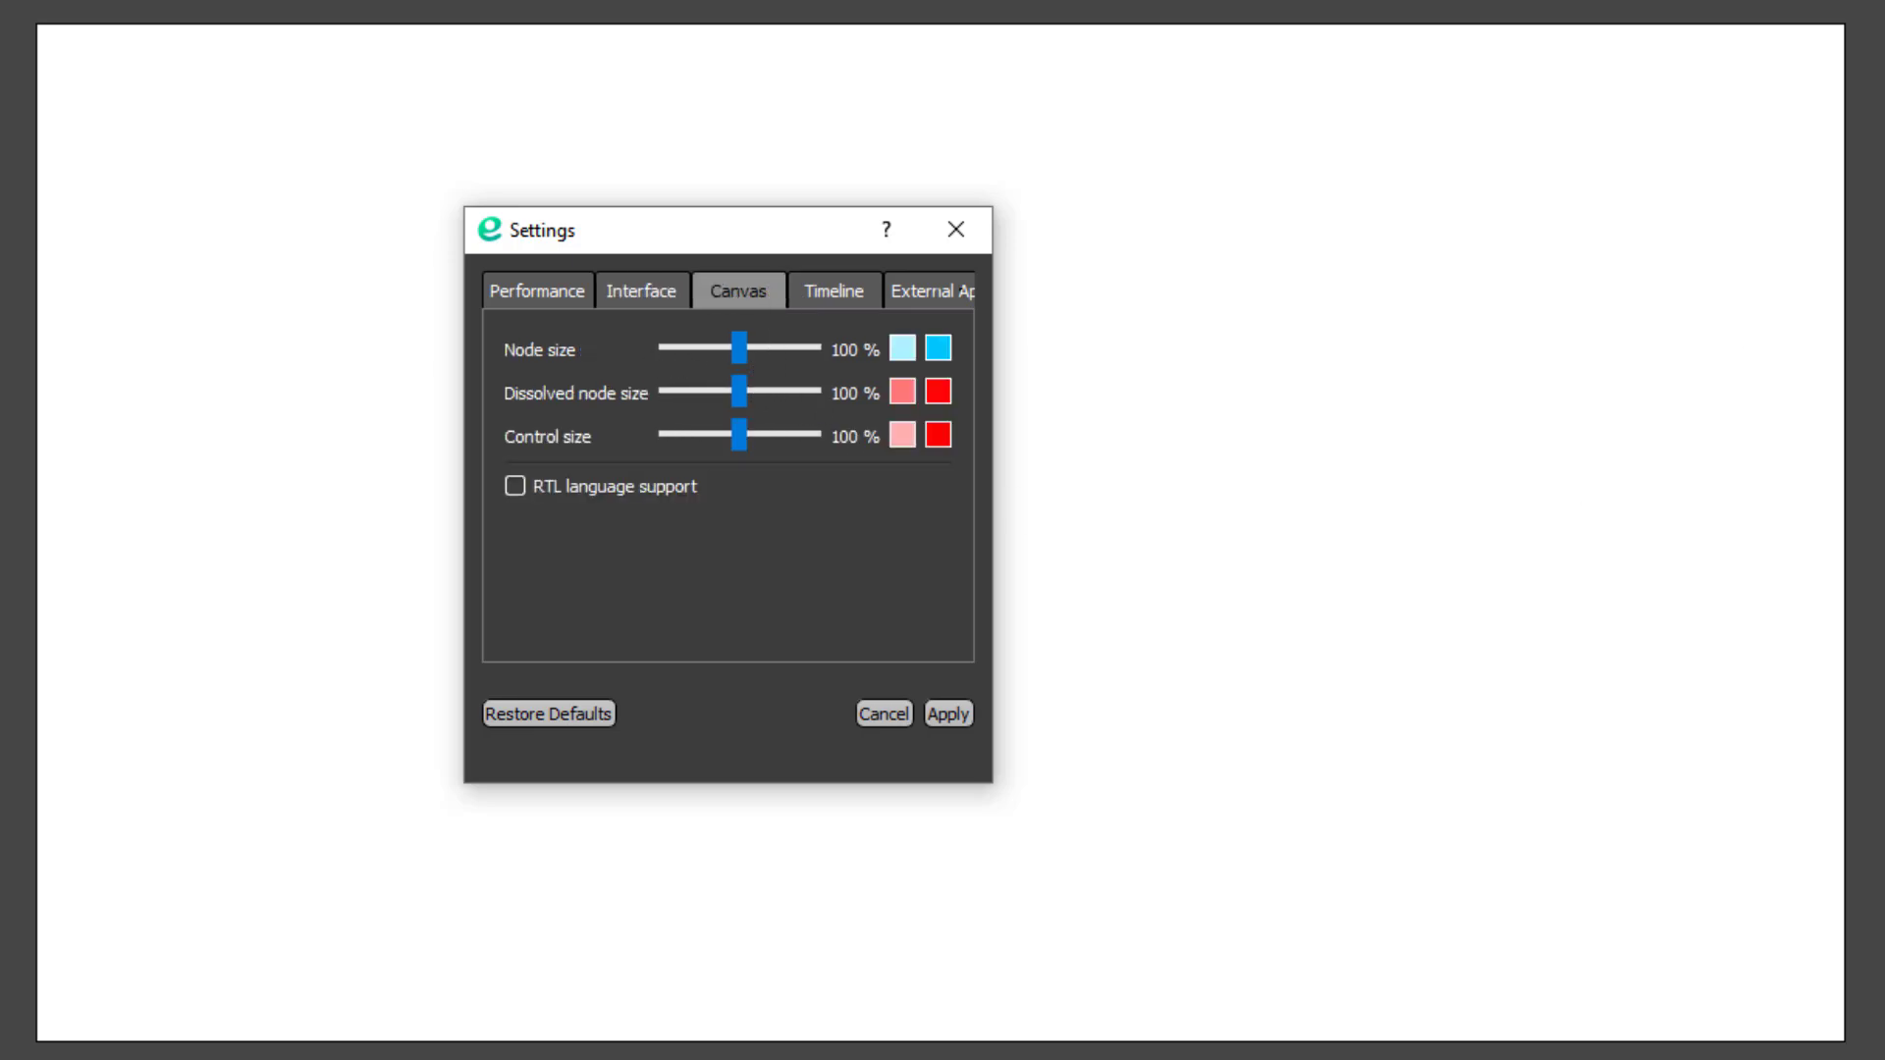
{"action": "left_click_drag", "start_coordinate": [1000, 338], "coordinate": [1158, 508]}
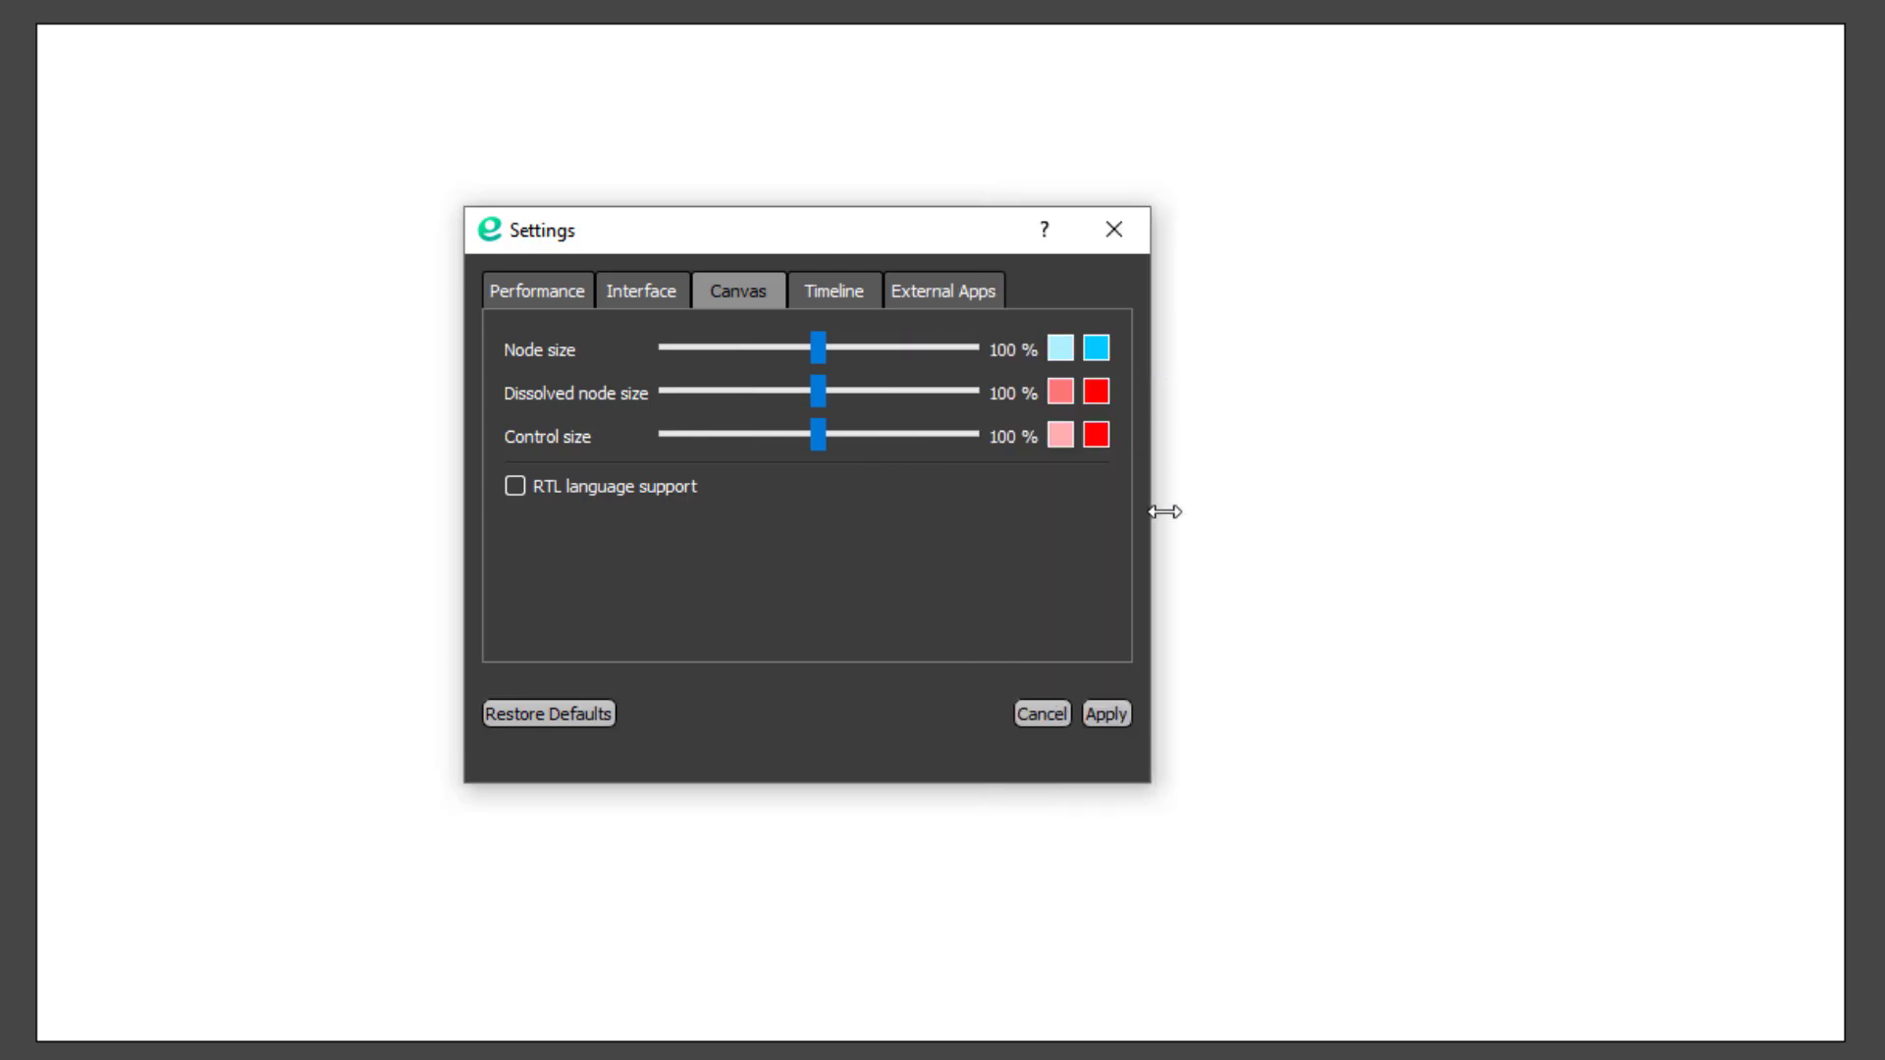
{"action": "left_click", "coordinate": [1119, 245]}
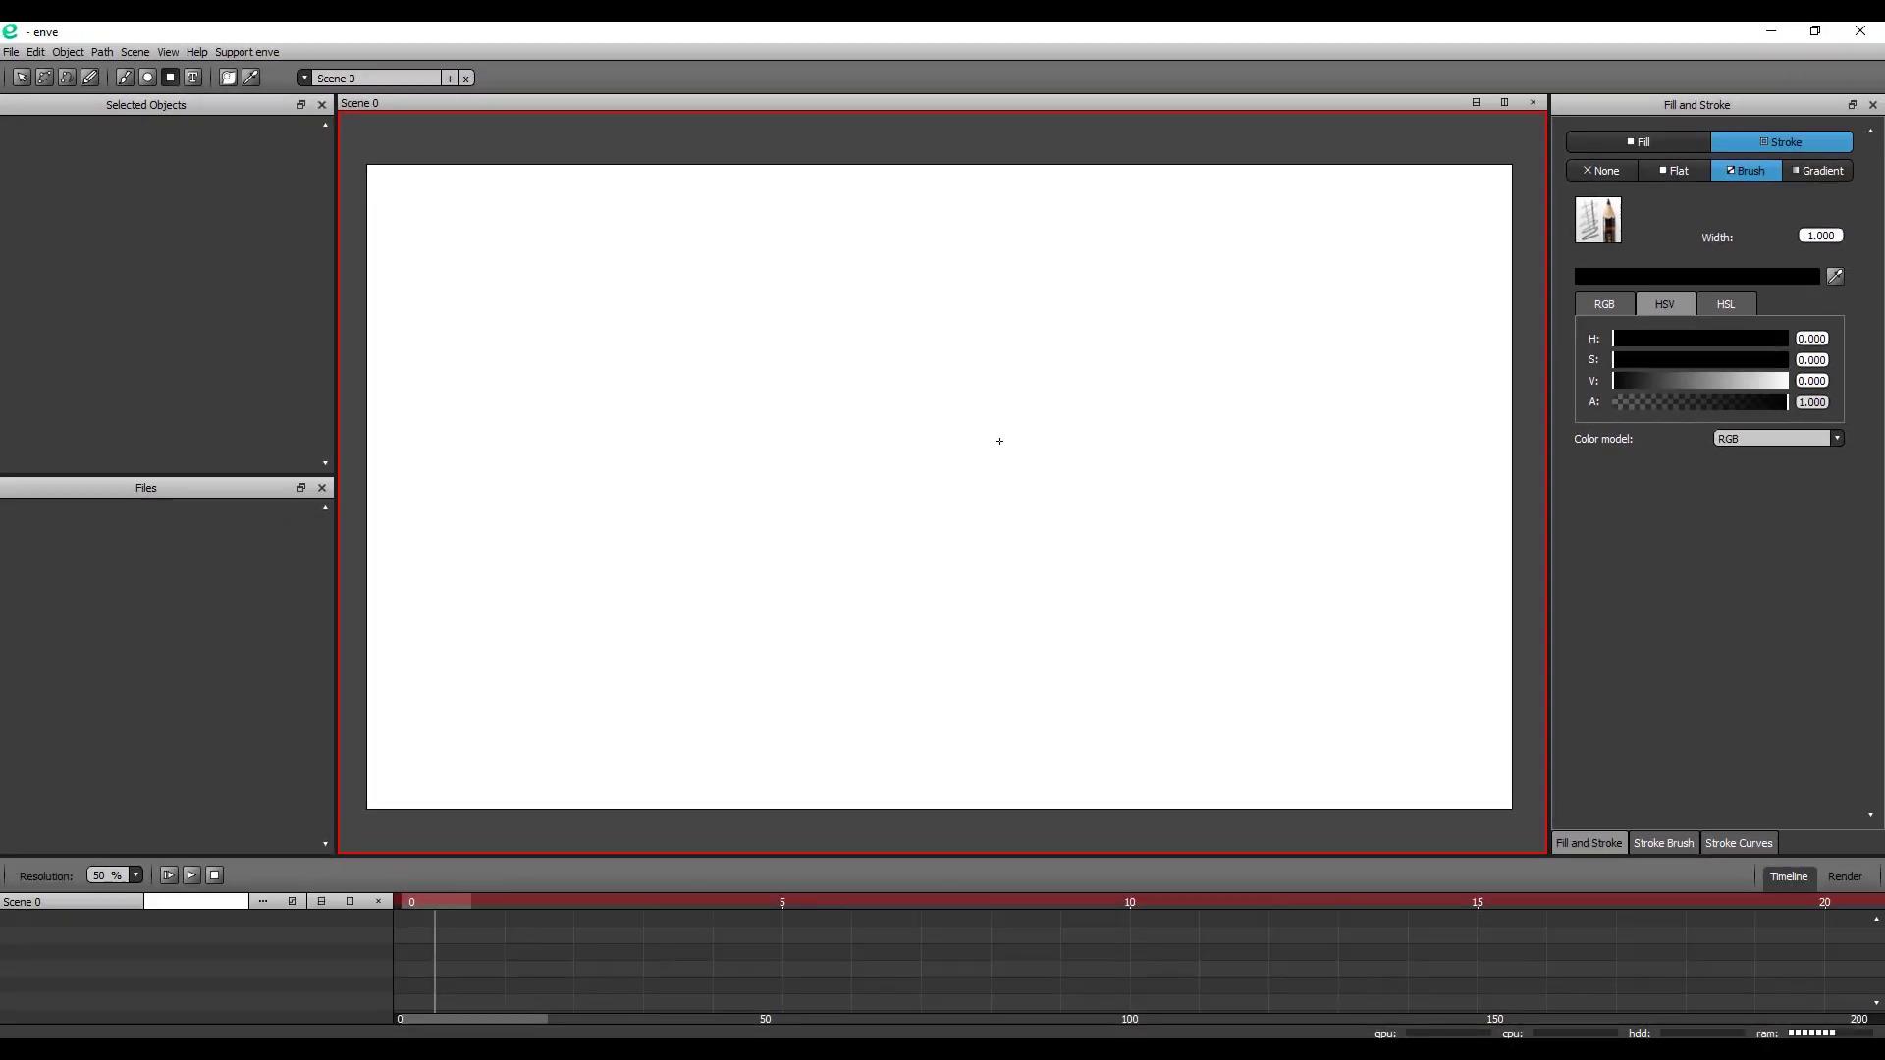
Draw an open curved path with four nodes around the middle of the canvas, bending its segments with tangent handles
{"action": "left_click", "coordinate": [65, 79]}
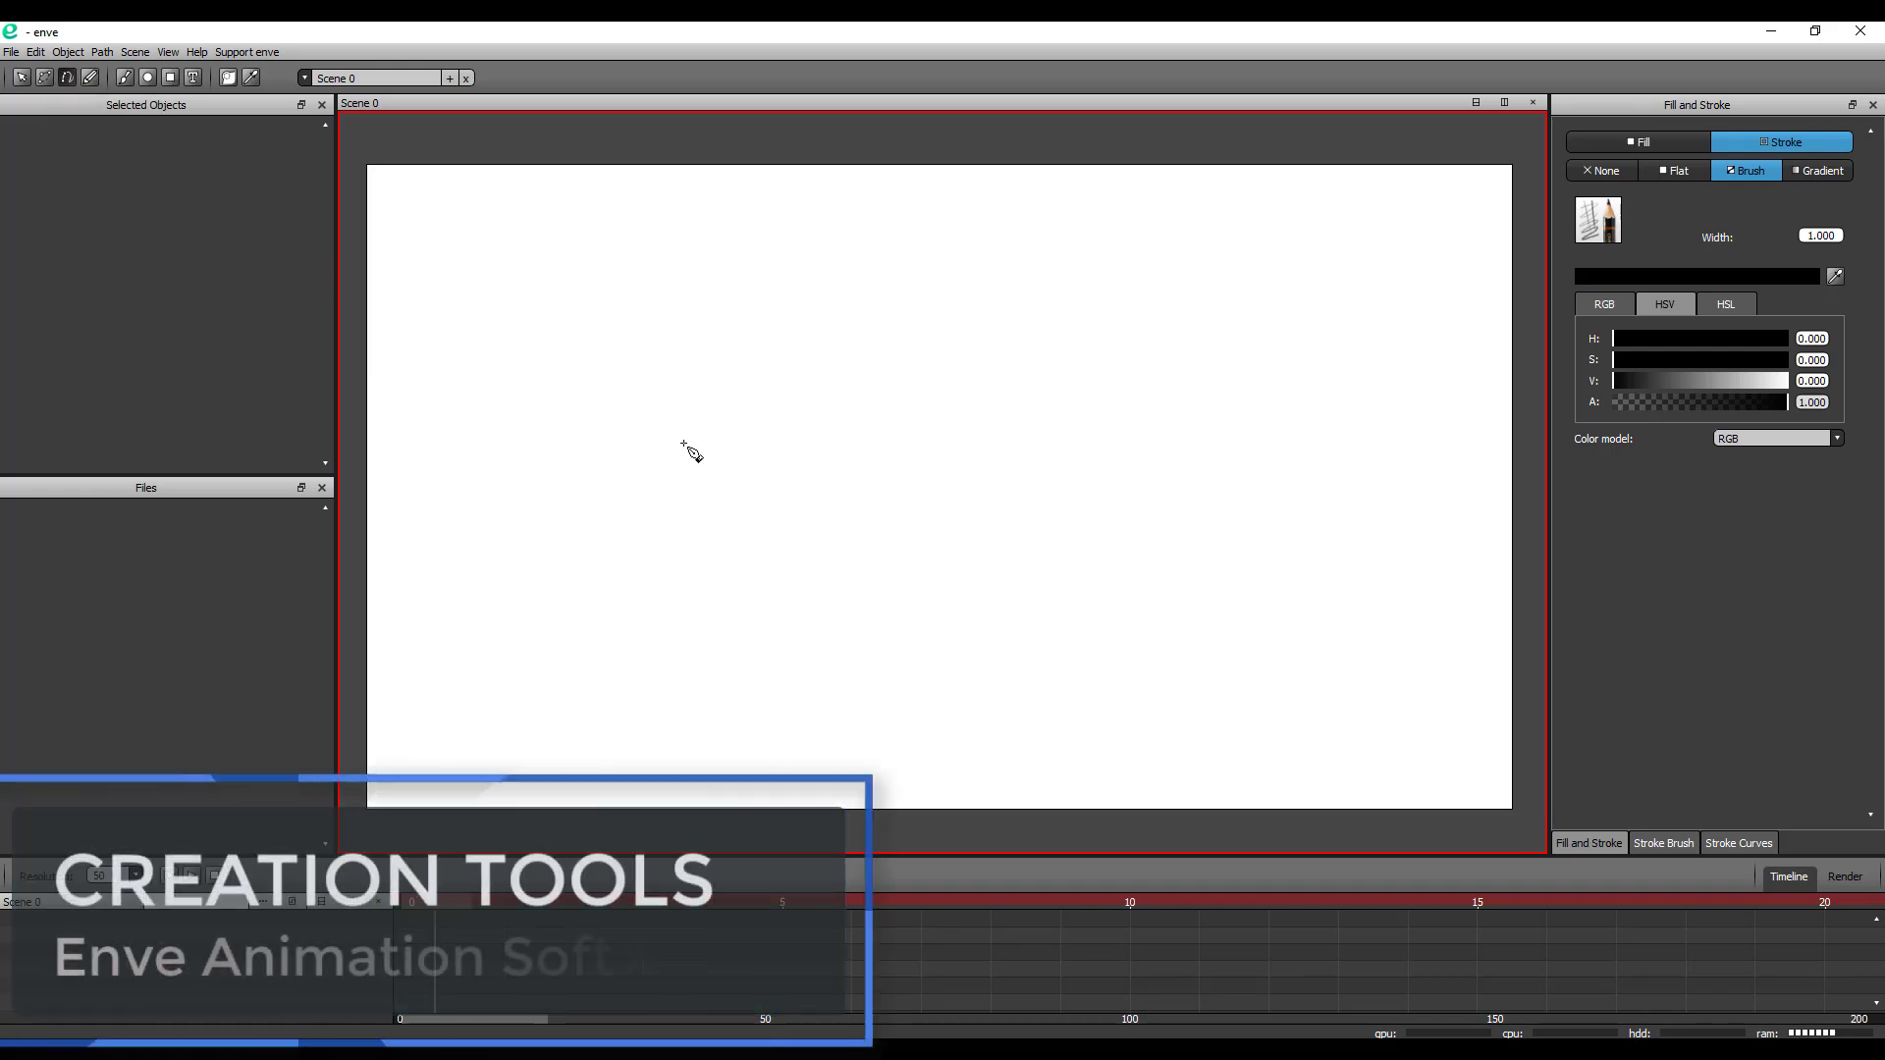
{"action": "left_click", "coordinate": [664, 374]}
{"action": "mouse_move", "coordinate": [850, 404]}
{"action": "left_mouse_down"}
{"action": "mouse_move", "coordinate": [926, 494]}
{"action": "mouse_move", "coordinate": [923, 470]}
{"action": "left_mouse_up"}
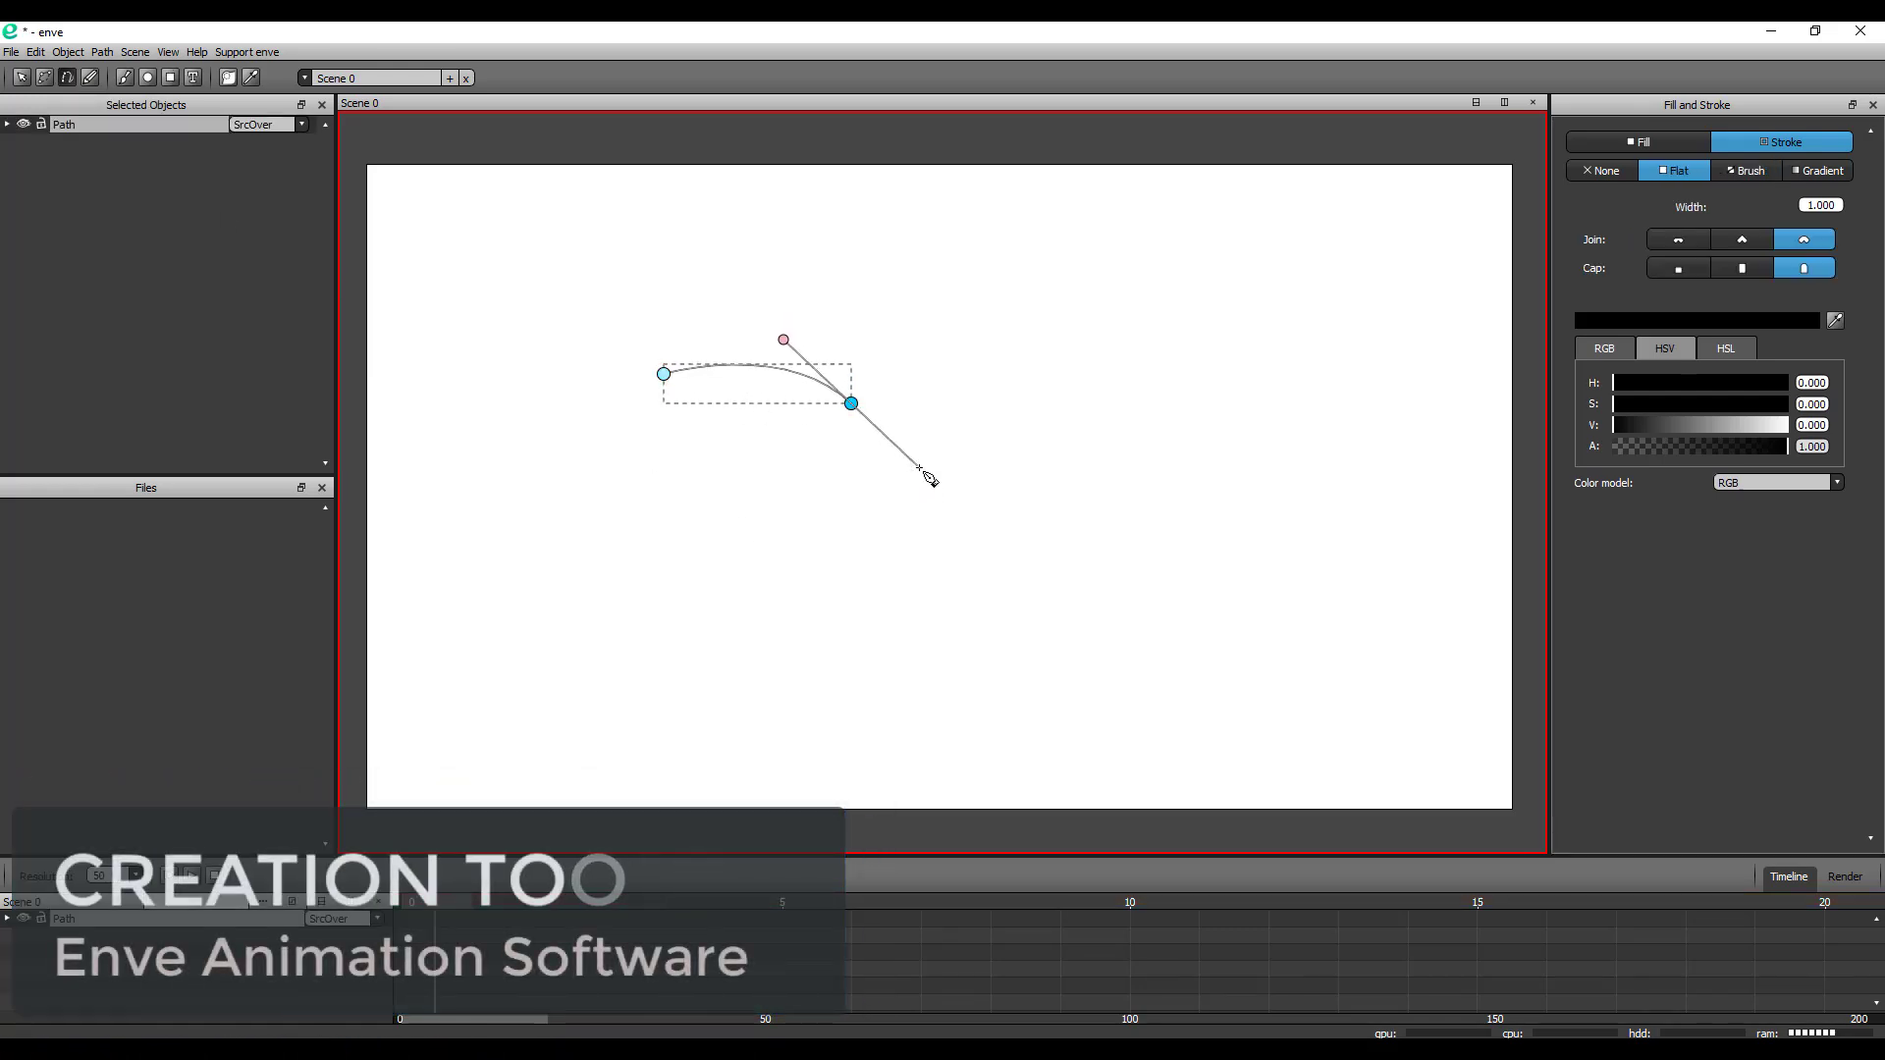
{"action": "left_click_drag", "start_coordinate": [921, 568], "coordinate": [938, 631]}
{"action": "left_click_drag", "start_coordinate": [755, 669], "coordinate": [695, 668]}
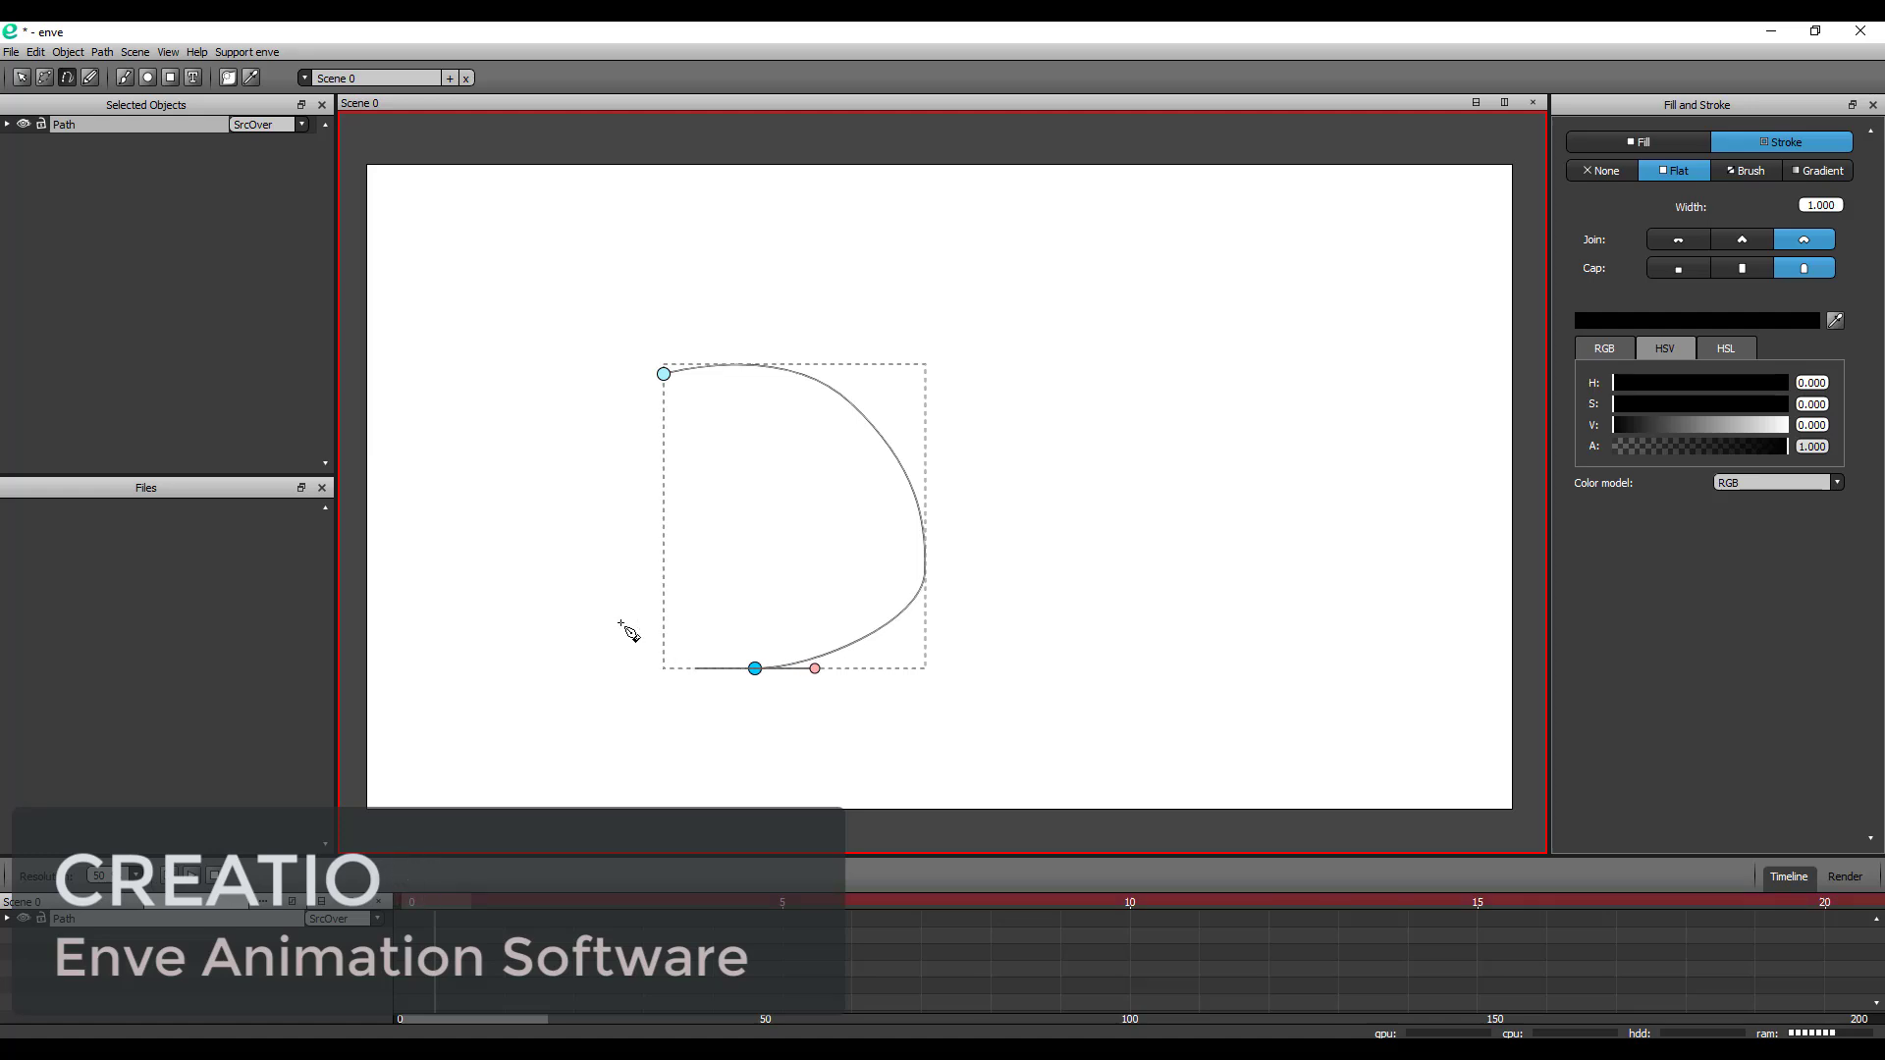
Undo the curved path's segments back to its starting node
{"action": "key", "text": "ctrl+z"}
{"action": "key", "text": "ctrl+z"}
{"action": "key", "text": "ctrl+z"}
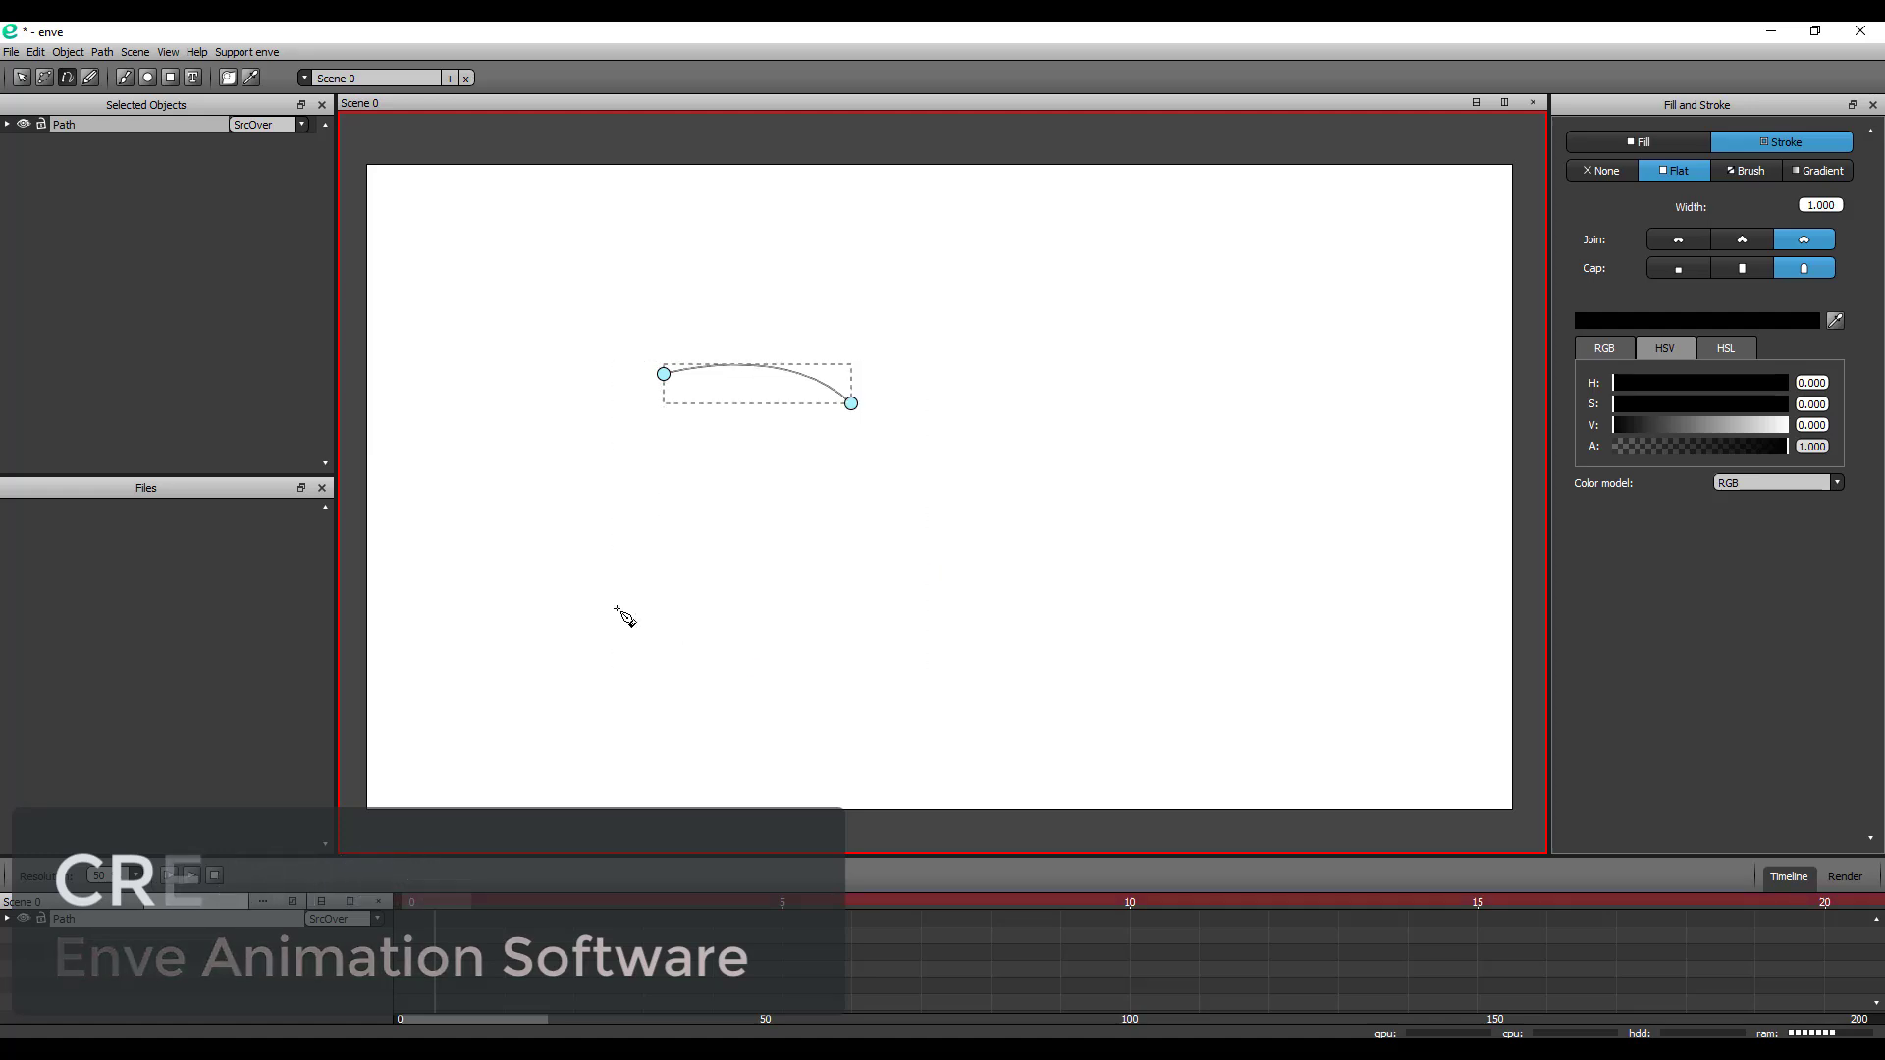
{"action": "key", "text": "ctrl+z"}
Draw a closed, bowl-shaped curved path with three nodes near the centre of the canvas
{"action": "left_click_drag", "start_coordinate": [687, 504], "coordinate": [713, 551]}
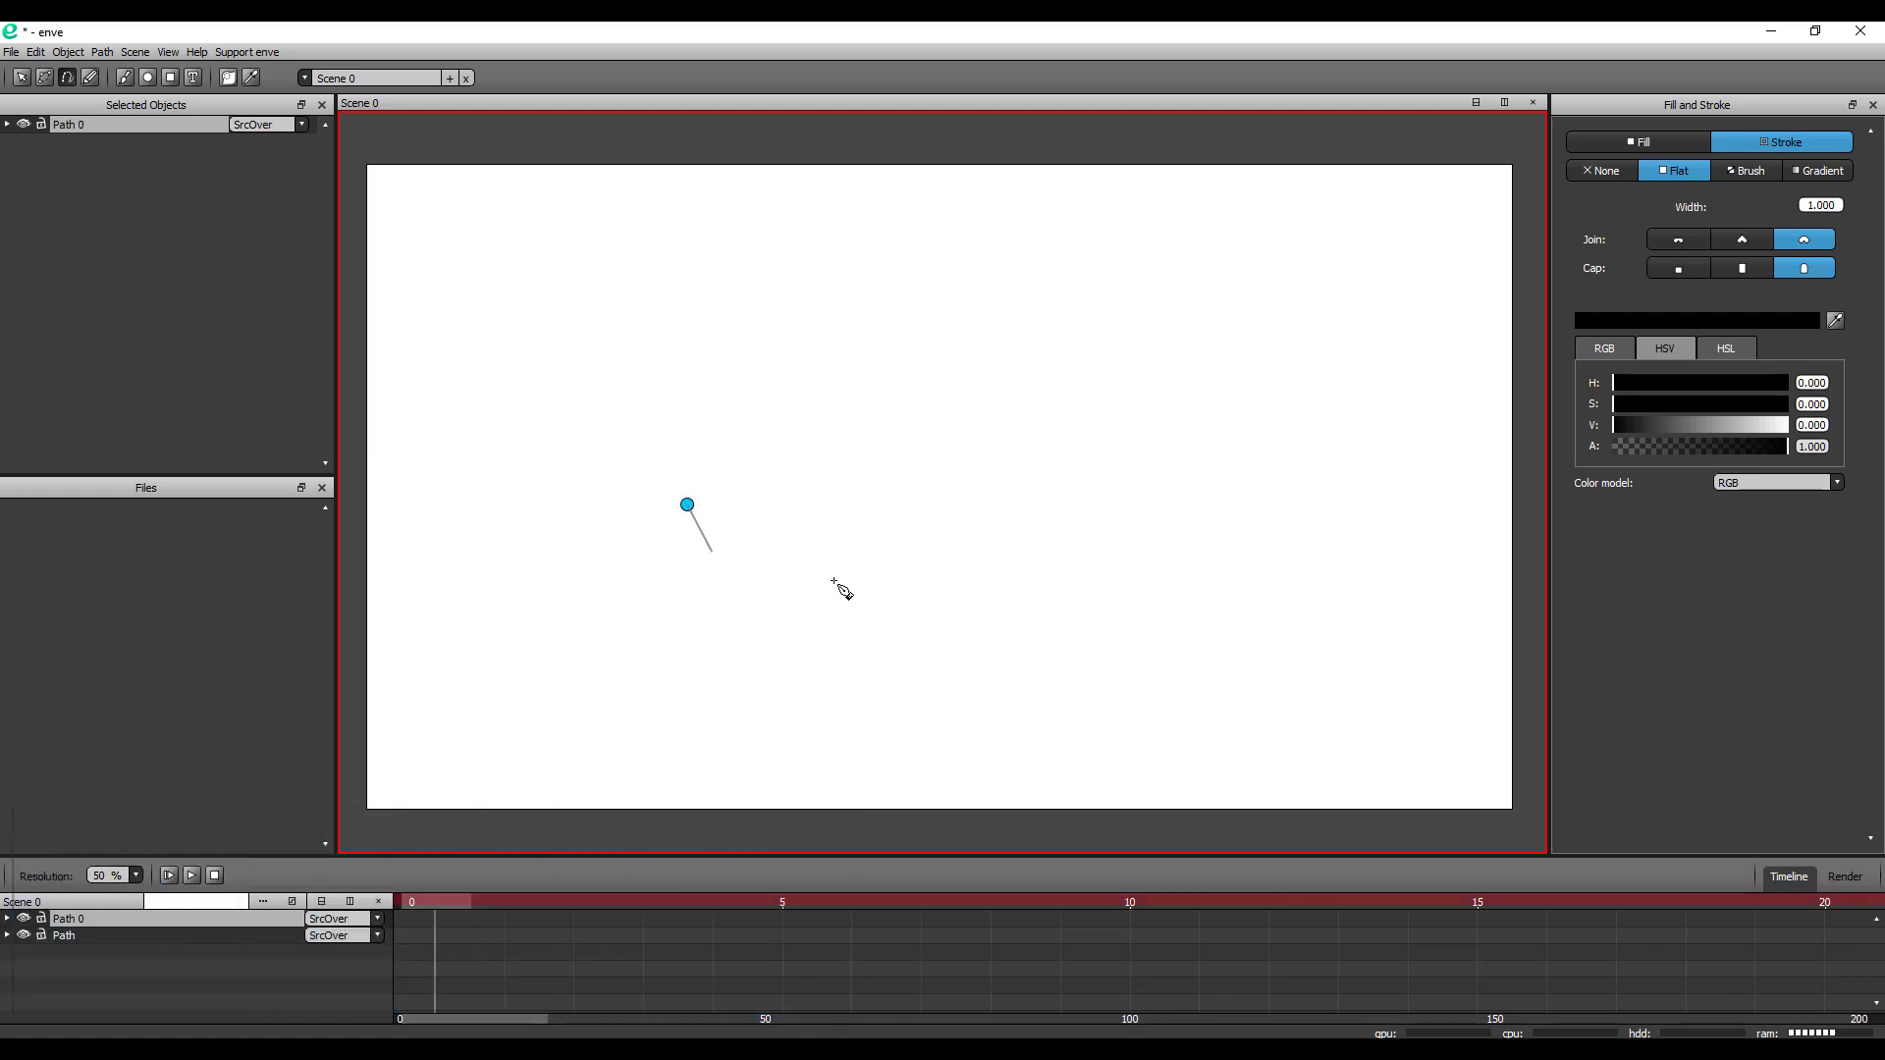
{"action": "left_click_drag", "start_coordinate": [841, 563], "coordinate": [884, 547]}
{"action": "left_click_drag", "start_coordinate": [912, 481], "coordinate": [915, 472]}
{"action": "left_click", "coordinate": [687, 504]}
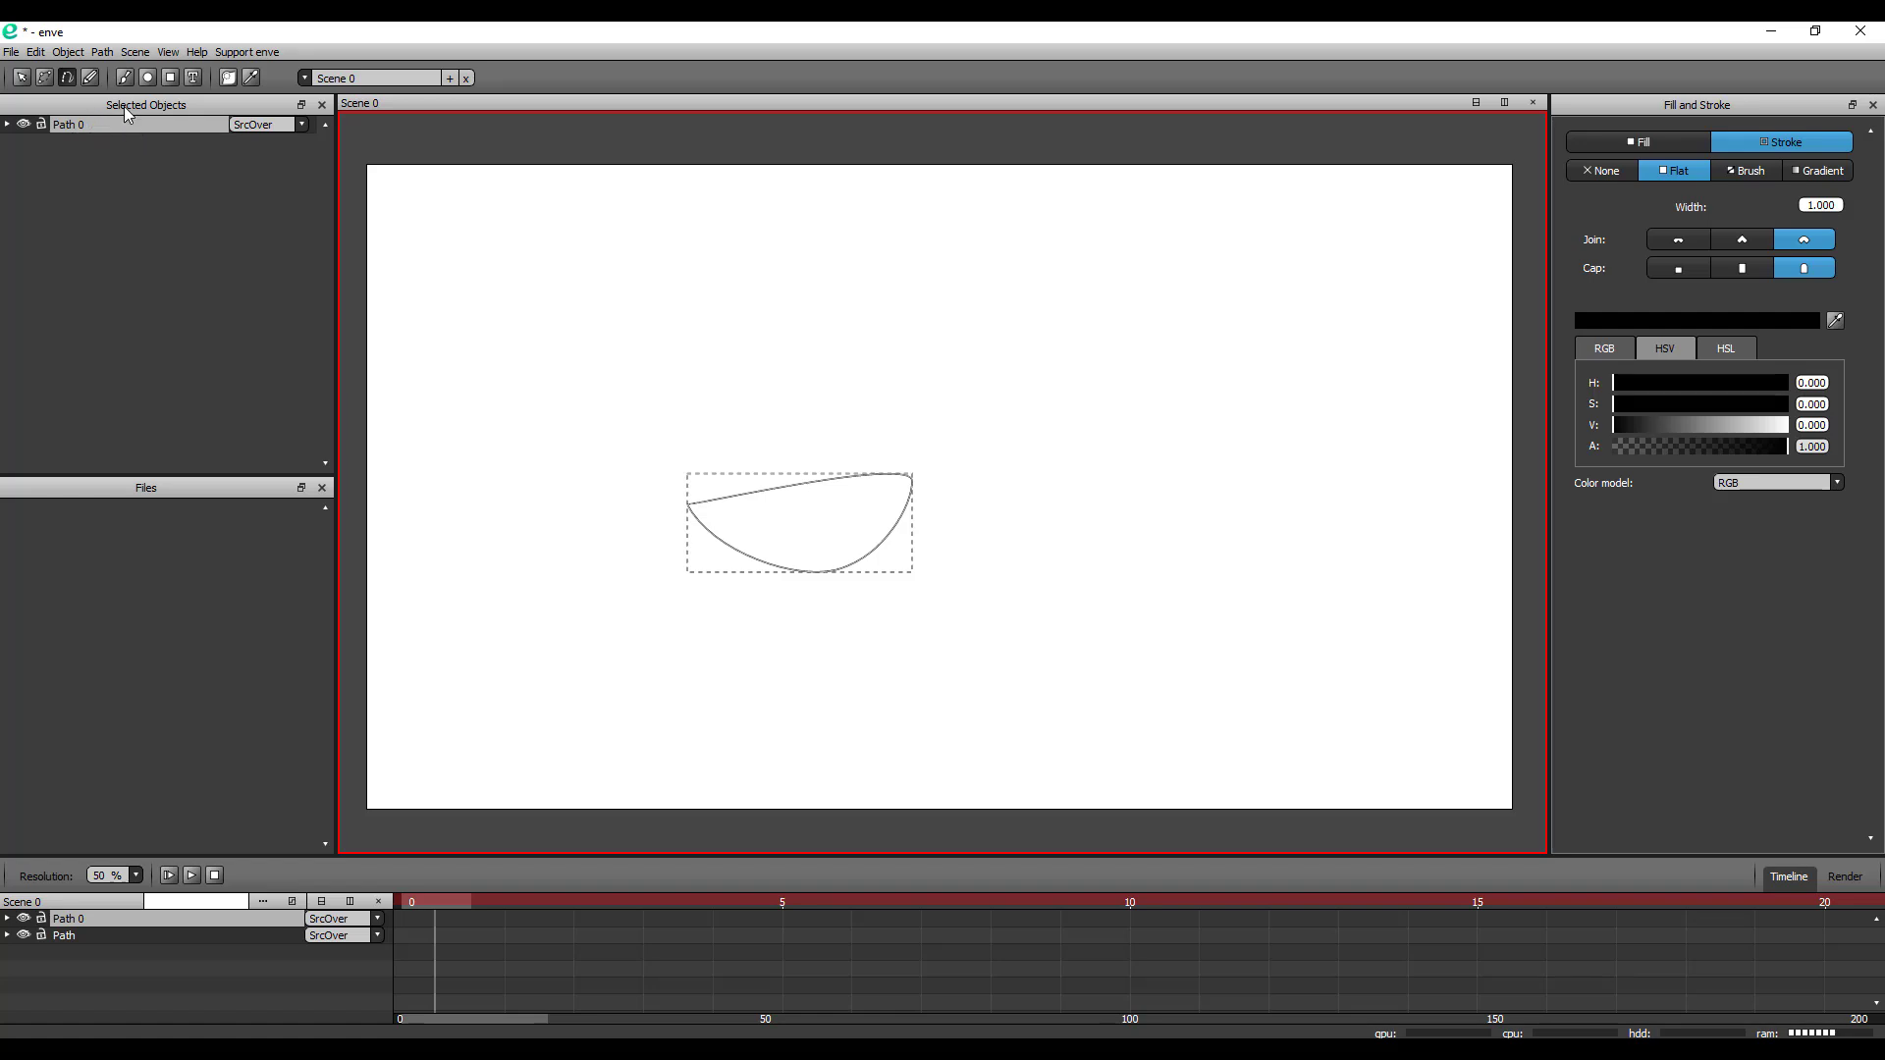
Delete the leftover single-node object named Path and select Path 0
{"action": "left_click", "coordinate": [63, 934]}
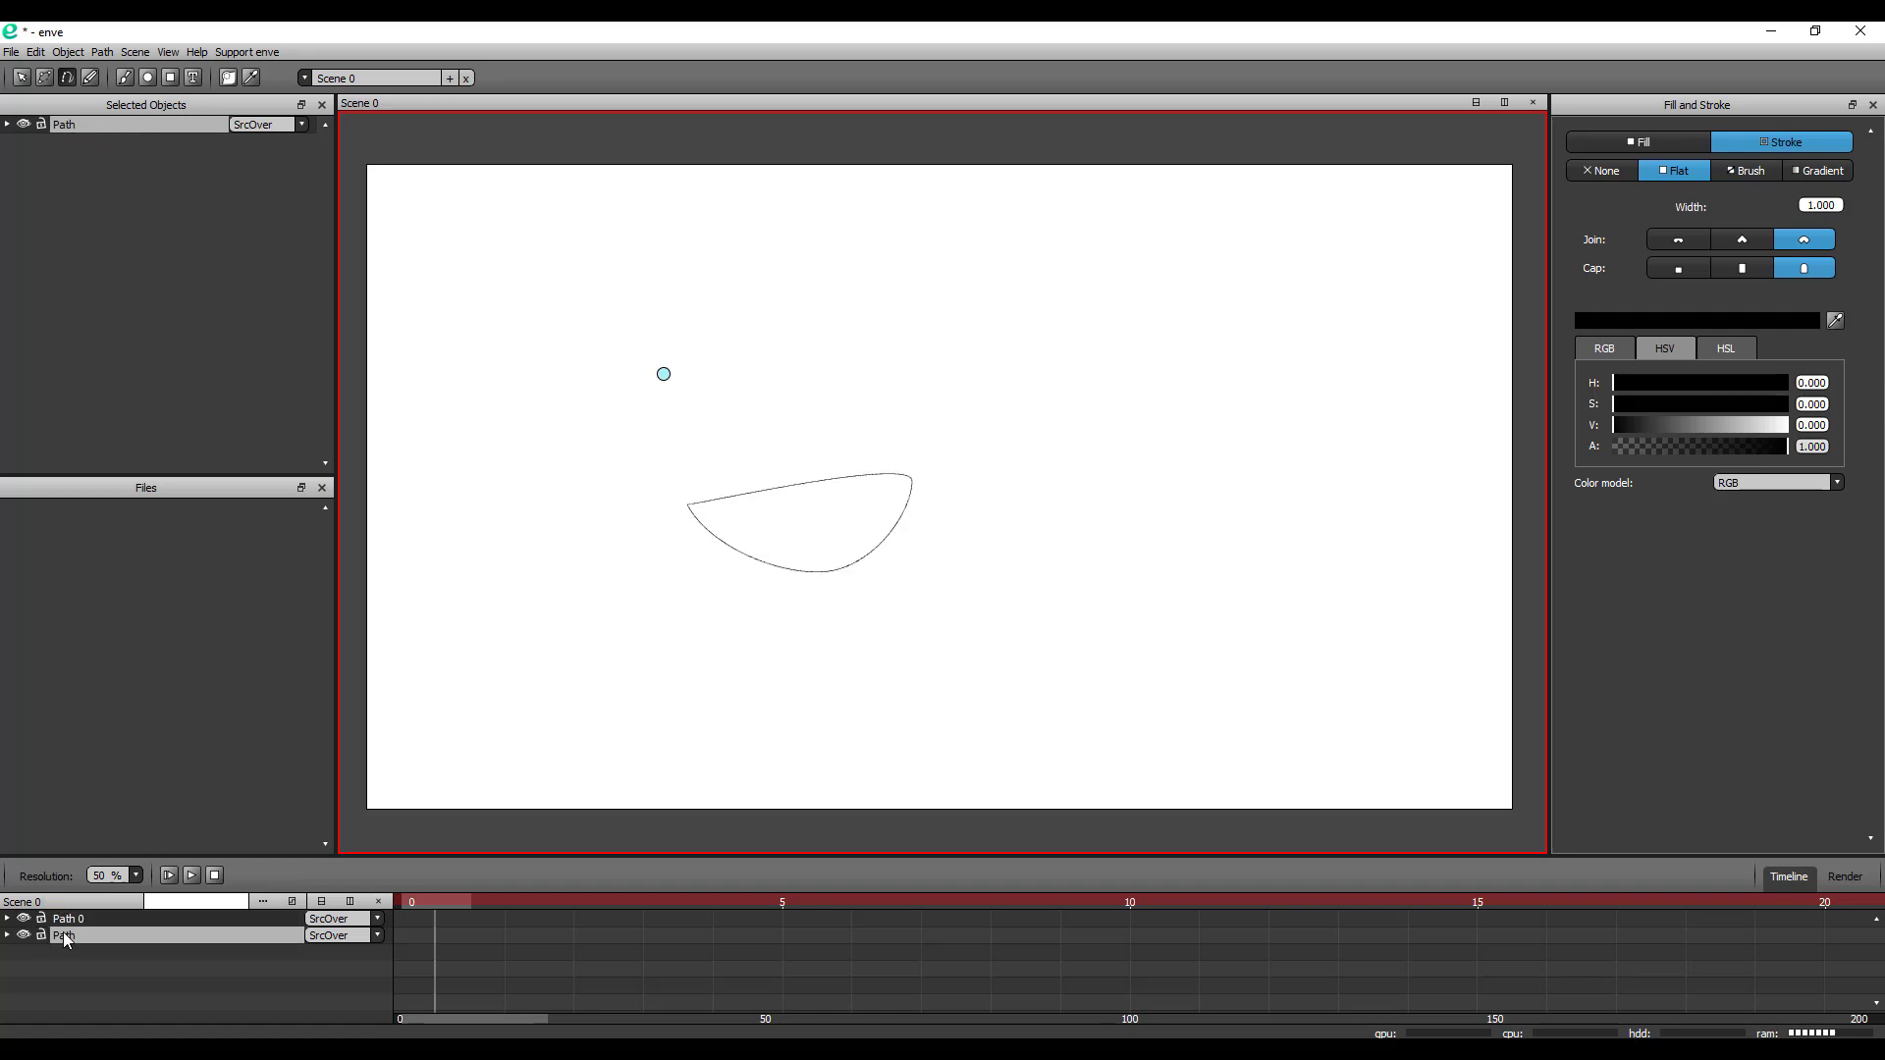
{"action": "right_click", "coordinate": [218, 934]}
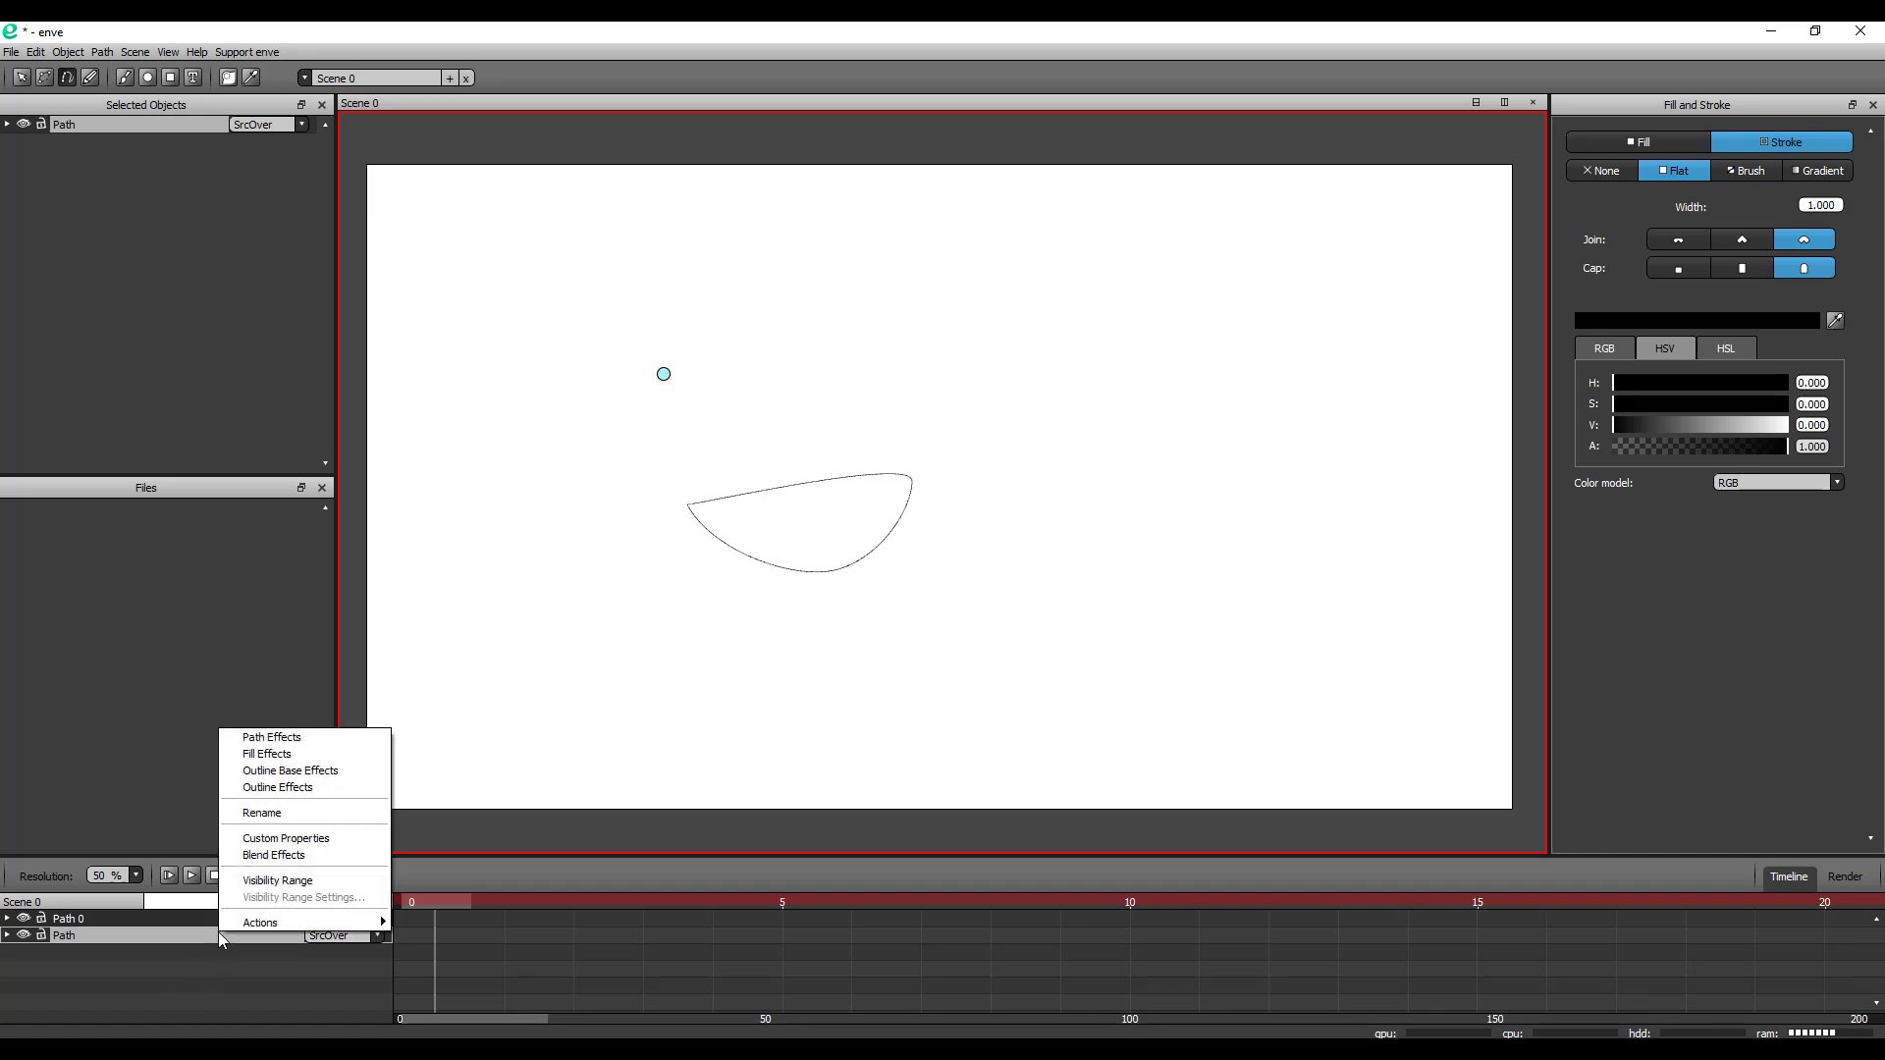
{"action": "mouse_move", "coordinate": [330, 921]}
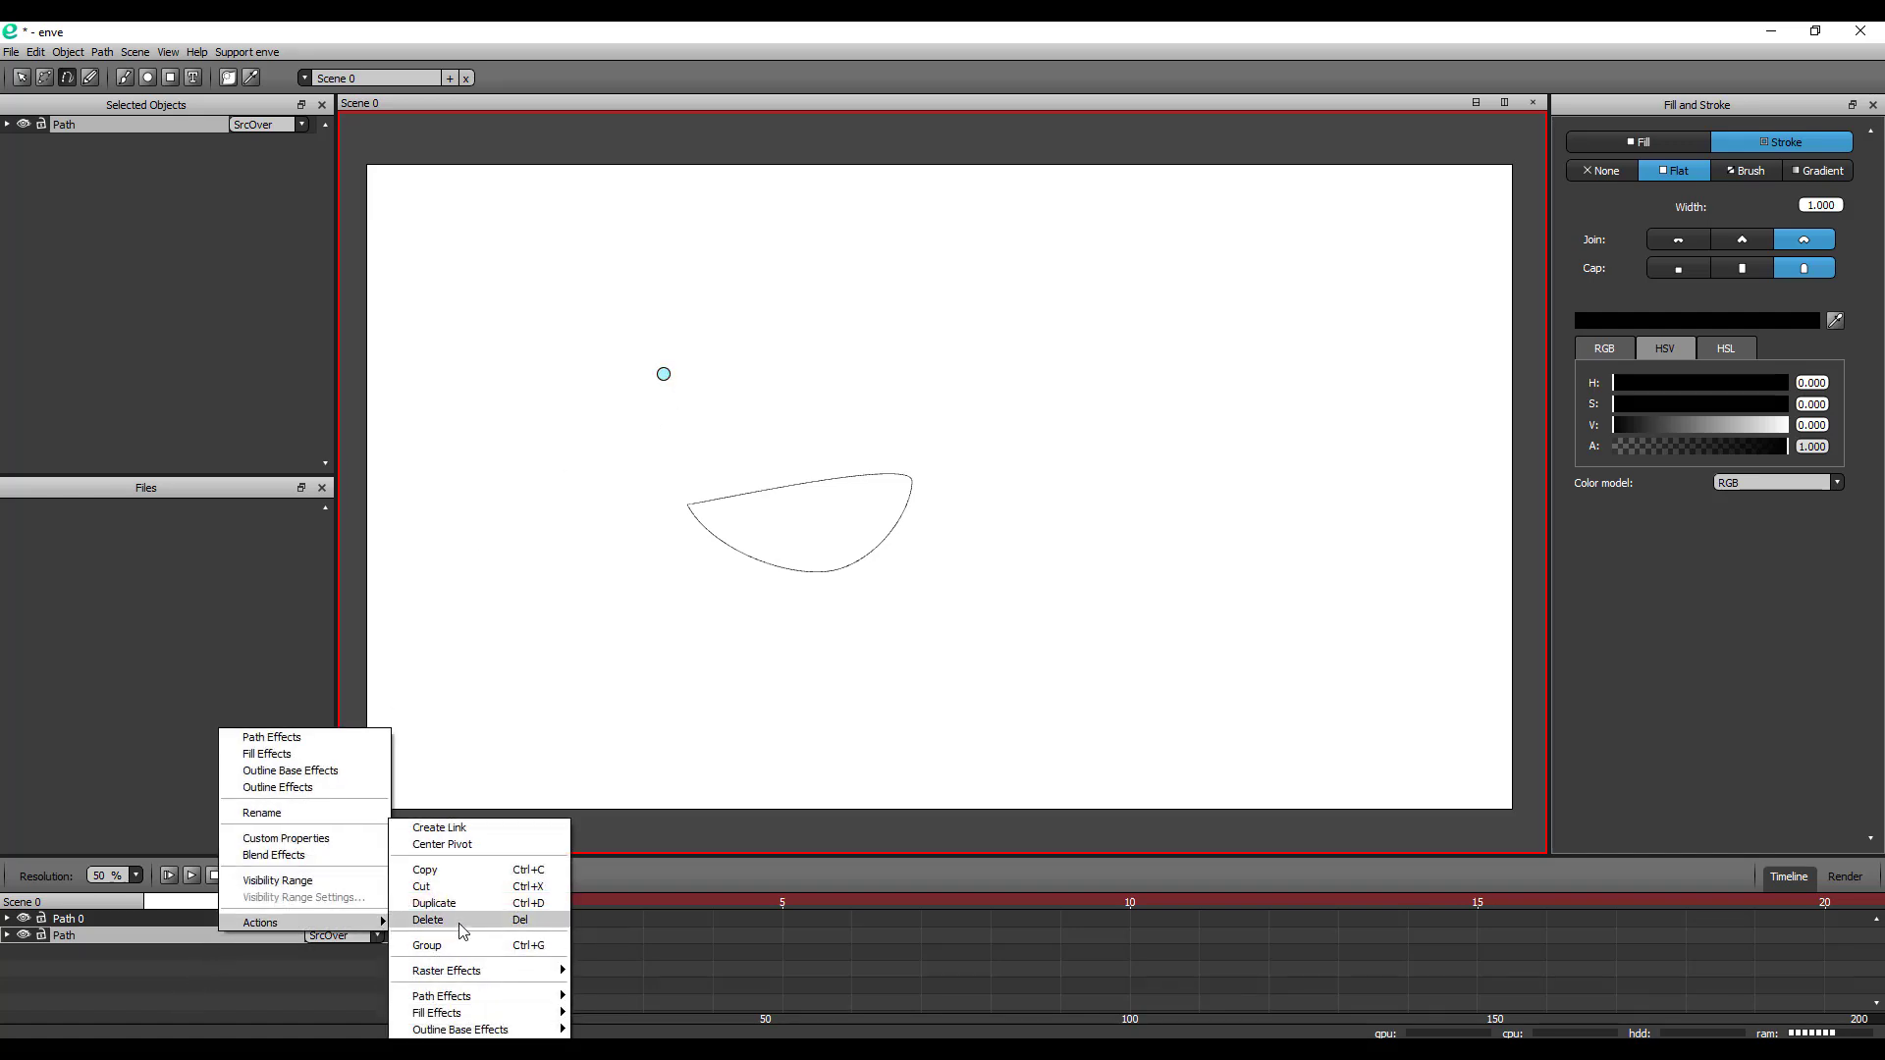
{"action": "left_click", "coordinate": [429, 920]}
{"action": "left_click", "coordinate": [261, 918]}
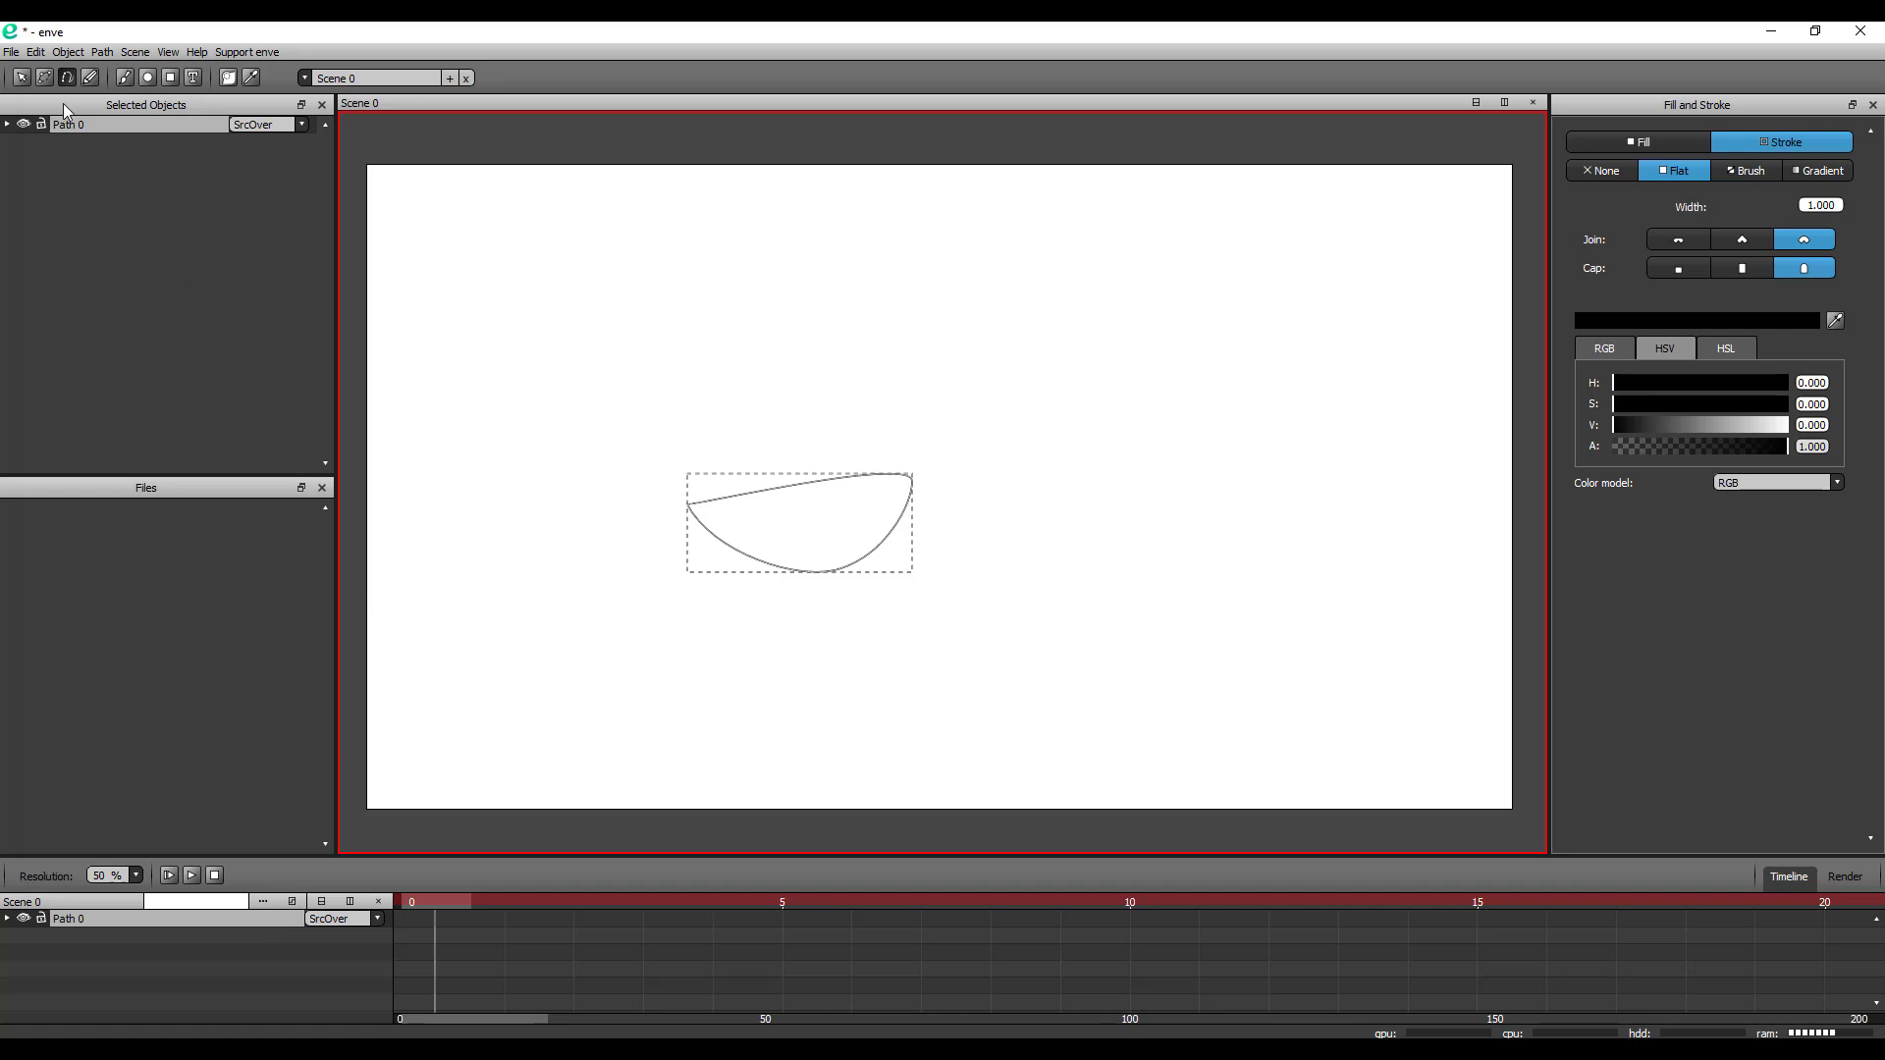
Reshape Path 0 in point mode by adjusting its upper tangent handles and moving its bottom and left nodes
{"action": "key", "text": "F2"}
{"action": "mouse_move", "coordinate": [688, 505]}
{"action": "left_mouse_down"}
{"action": "mouse_move", "coordinate": [763, 501]}
{"action": "mouse_move", "coordinate": [662, 435]}
{"action": "mouse_move", "coordinate": [680, 477]}
{"action": "left_mouse_up"}
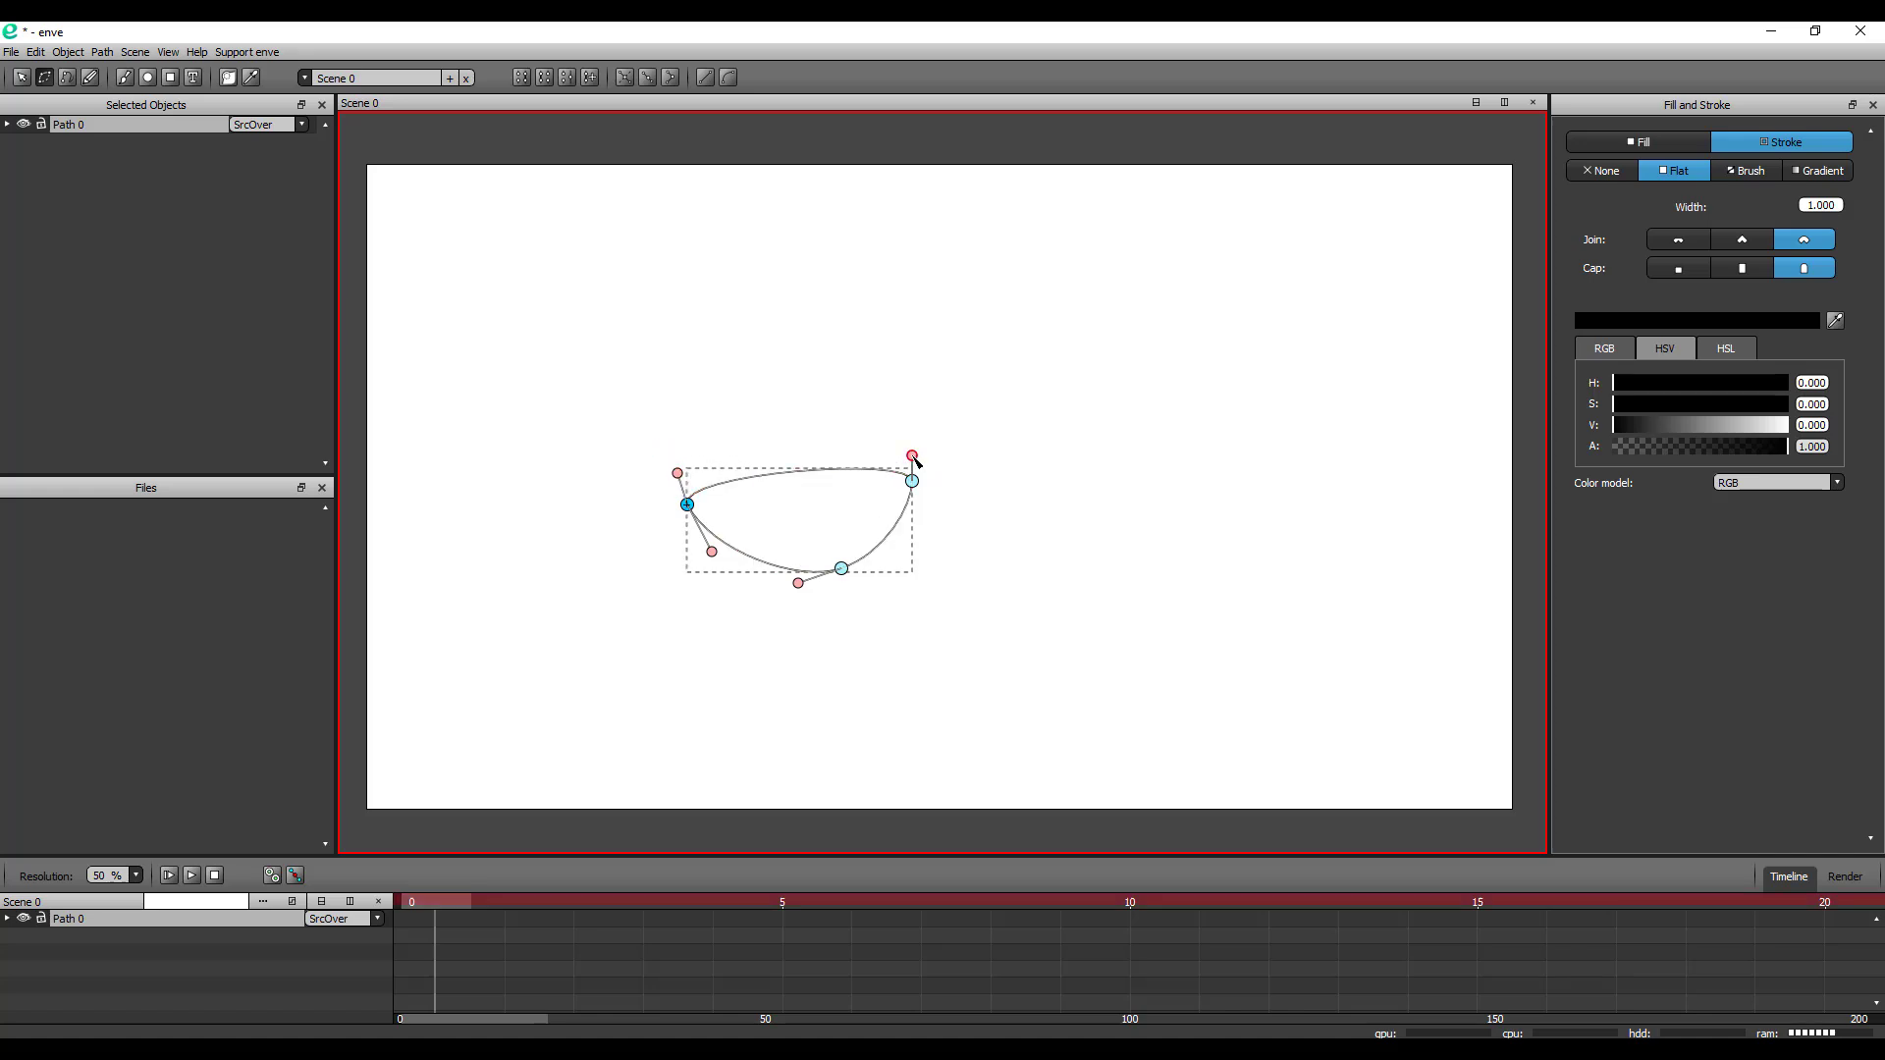
{"action": "mouse_move", "coordinate": [913, 457]}
{"action": "left_mouse_down"}
{"action": "mouse_move", "coordinate": [885, 424]}
{"action": "mouse_move", "coordinate": [911, 447]}
{"action": "left_mouse_up"}
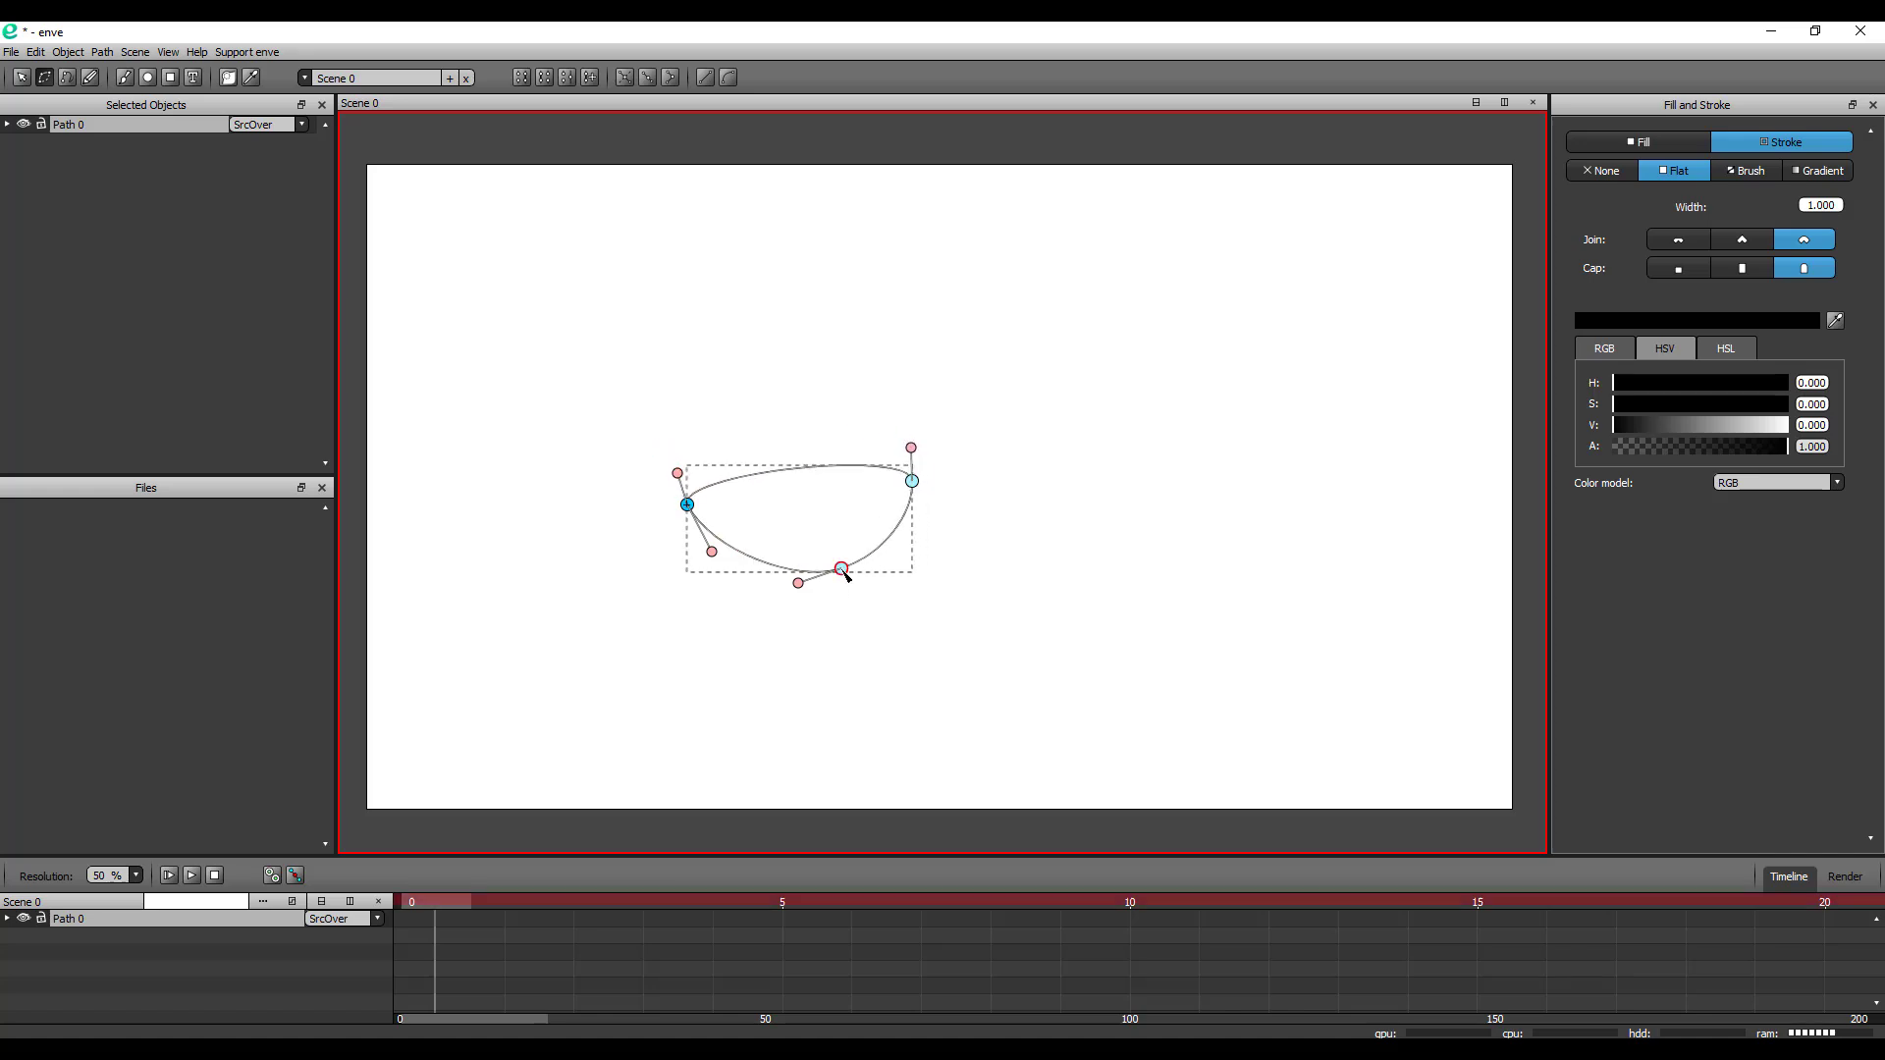
{"action": "left_click_drag", "start_coordinate": [842, 573], "coordinate": [900, 621]}
{"action": "left_click_drag", "start_coordinate": [688, 504], "coordinate": [703, 508]}
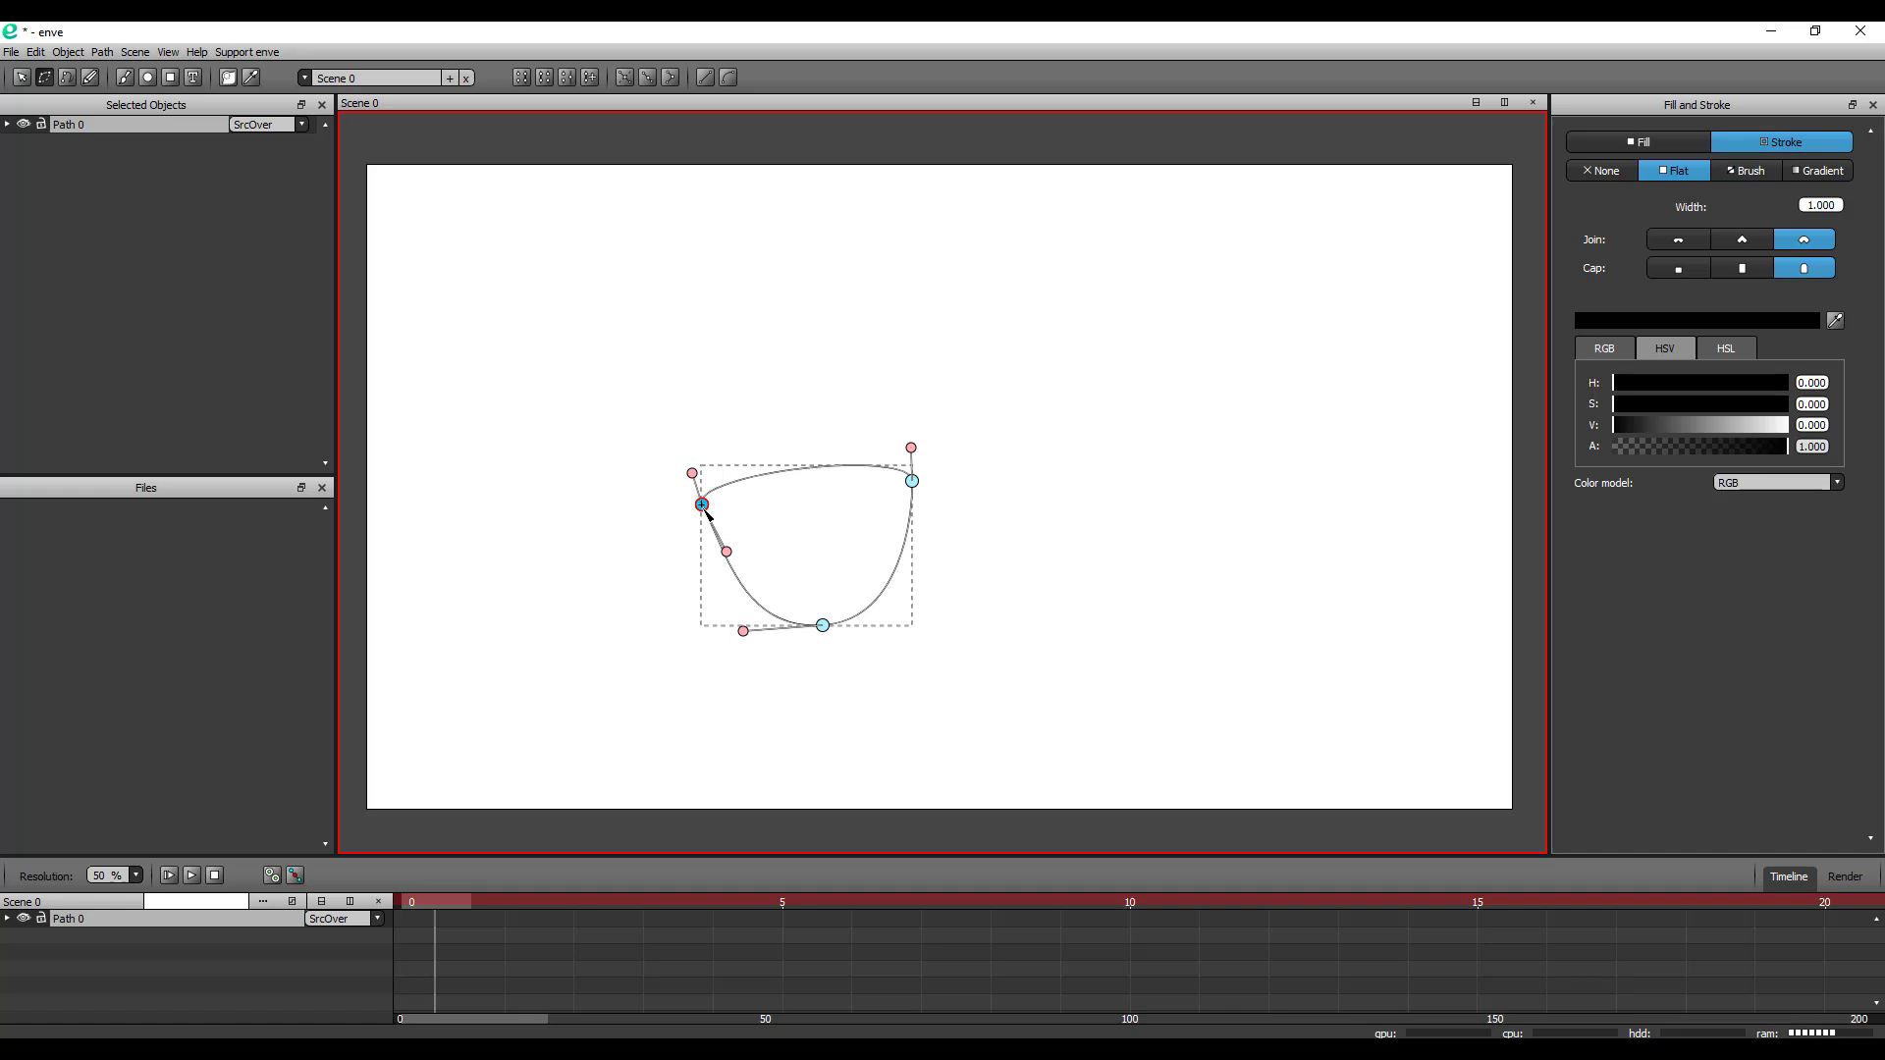
Activate the freehand path drawing tool and hide Path 0 to leave the canvas clear
{"action": "left_click", "coordinate": [89, 77]}
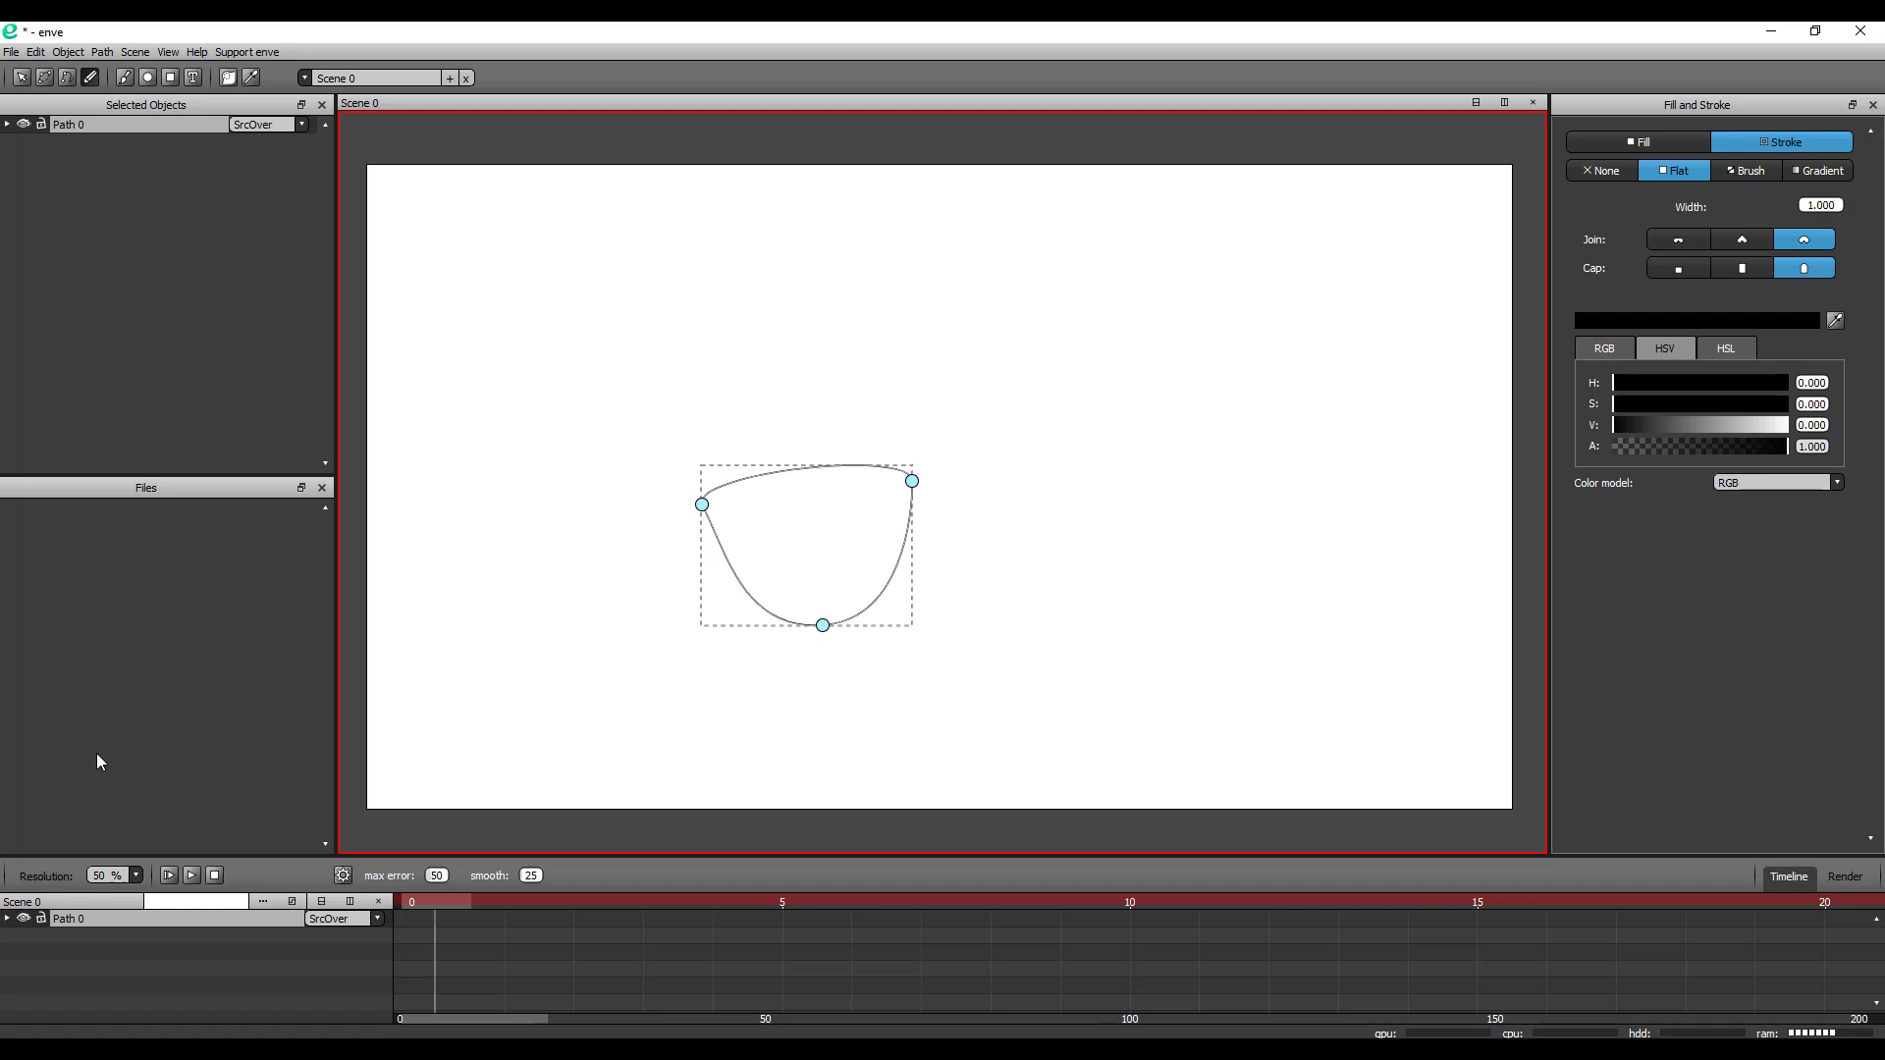
{"action": "left_click", "coordinate": [22, 919]}
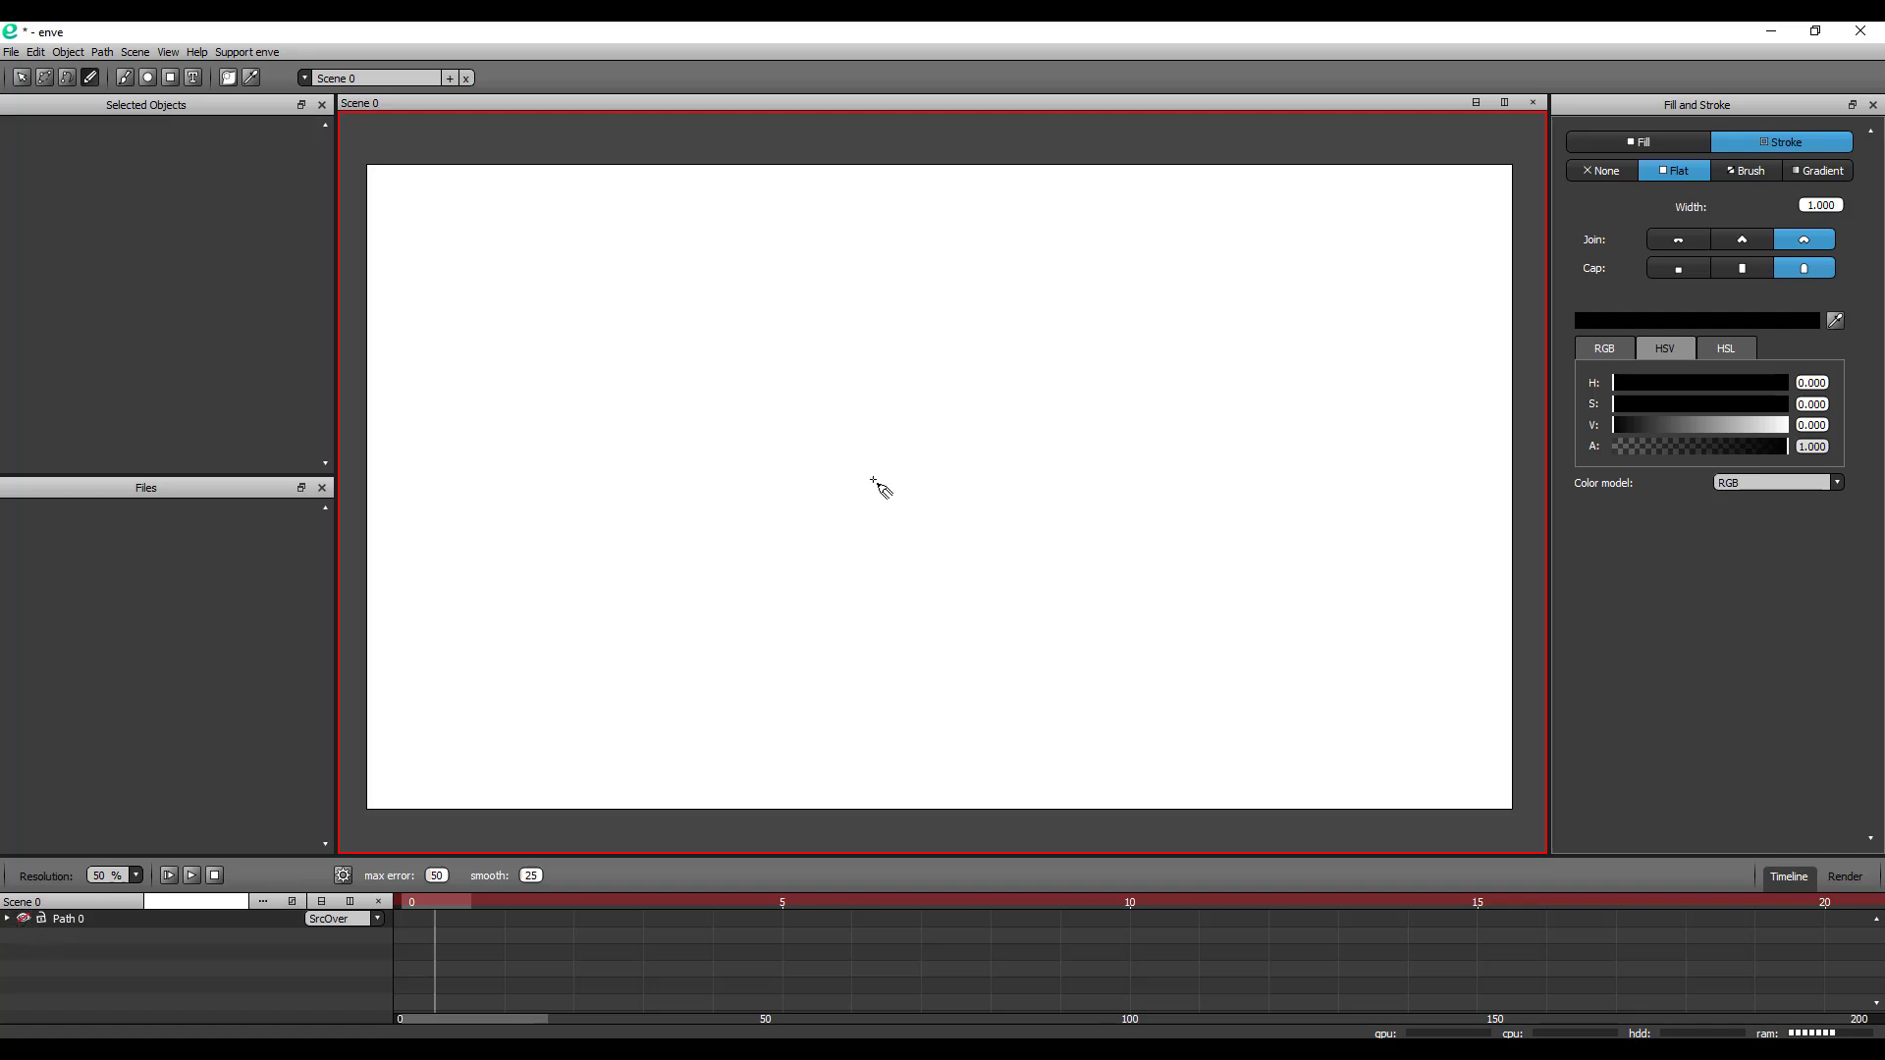
Draw a freehand five-petal flower outline across the middle of the canvas and reposition it in object mode
{"action": "mouse_move", "coordinate": [844, 368]}
{"action": "left_mouse_down"}
{"action": "mouse_move", "coordinate": [726, 343]}
{"action": "mouse_move", "coordinate": [706, 494]}
{"action": "mouse_move", "coordinate": [719, 692]}
{"action": "mouse_move", "coordinate": [930, 576]}
{"action": "mouse_move", "coordinate": [1021, 719]}
{"action": "mouse_move", "coordinate": [1139, 534]}
{"action": "mouse_move", "coordinate": [1091, 506]}
{"action": "mouse_move", "coordinate": [1266, 400]}
{"action": "mouse_move", "coordinate": [896, 286]}
{"action": "mouse_move", "coordinate": [852, 359]}
{"action": "left_mouse_up"}
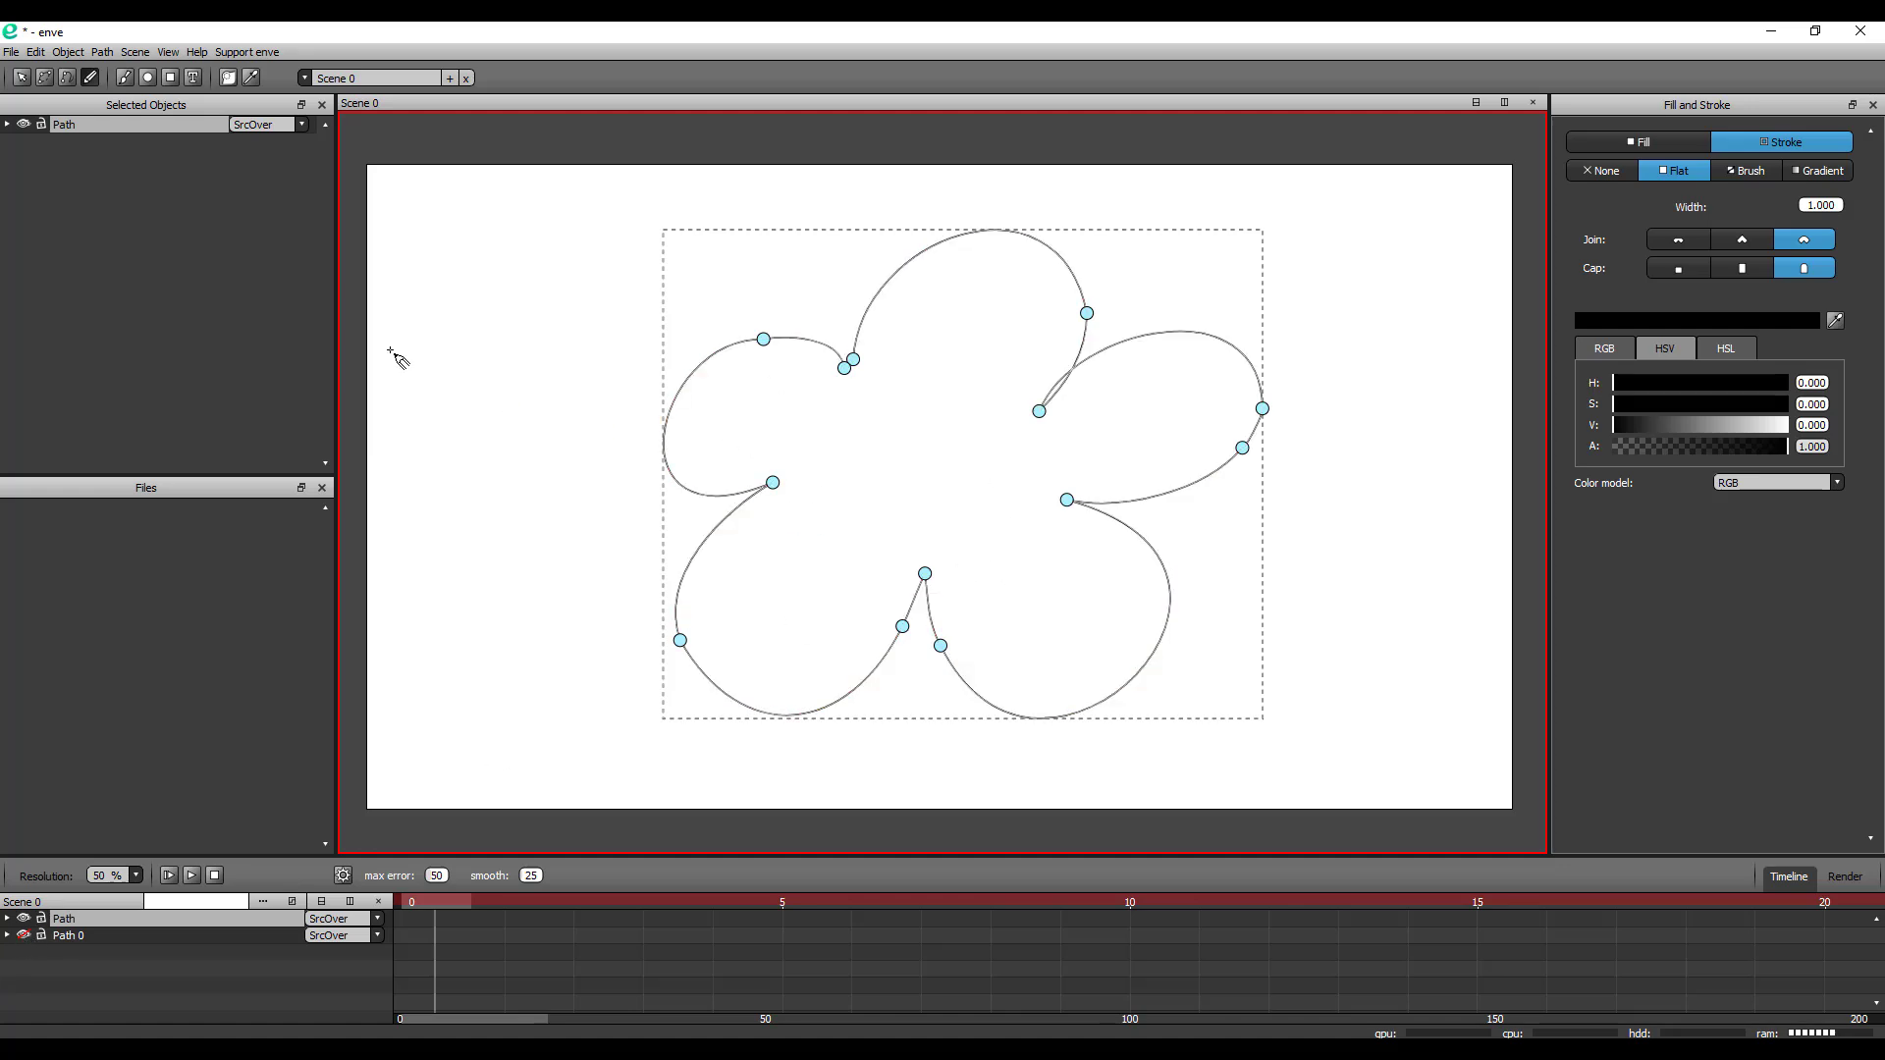
{"action": "left_click", "coordinate": [21, 78]}
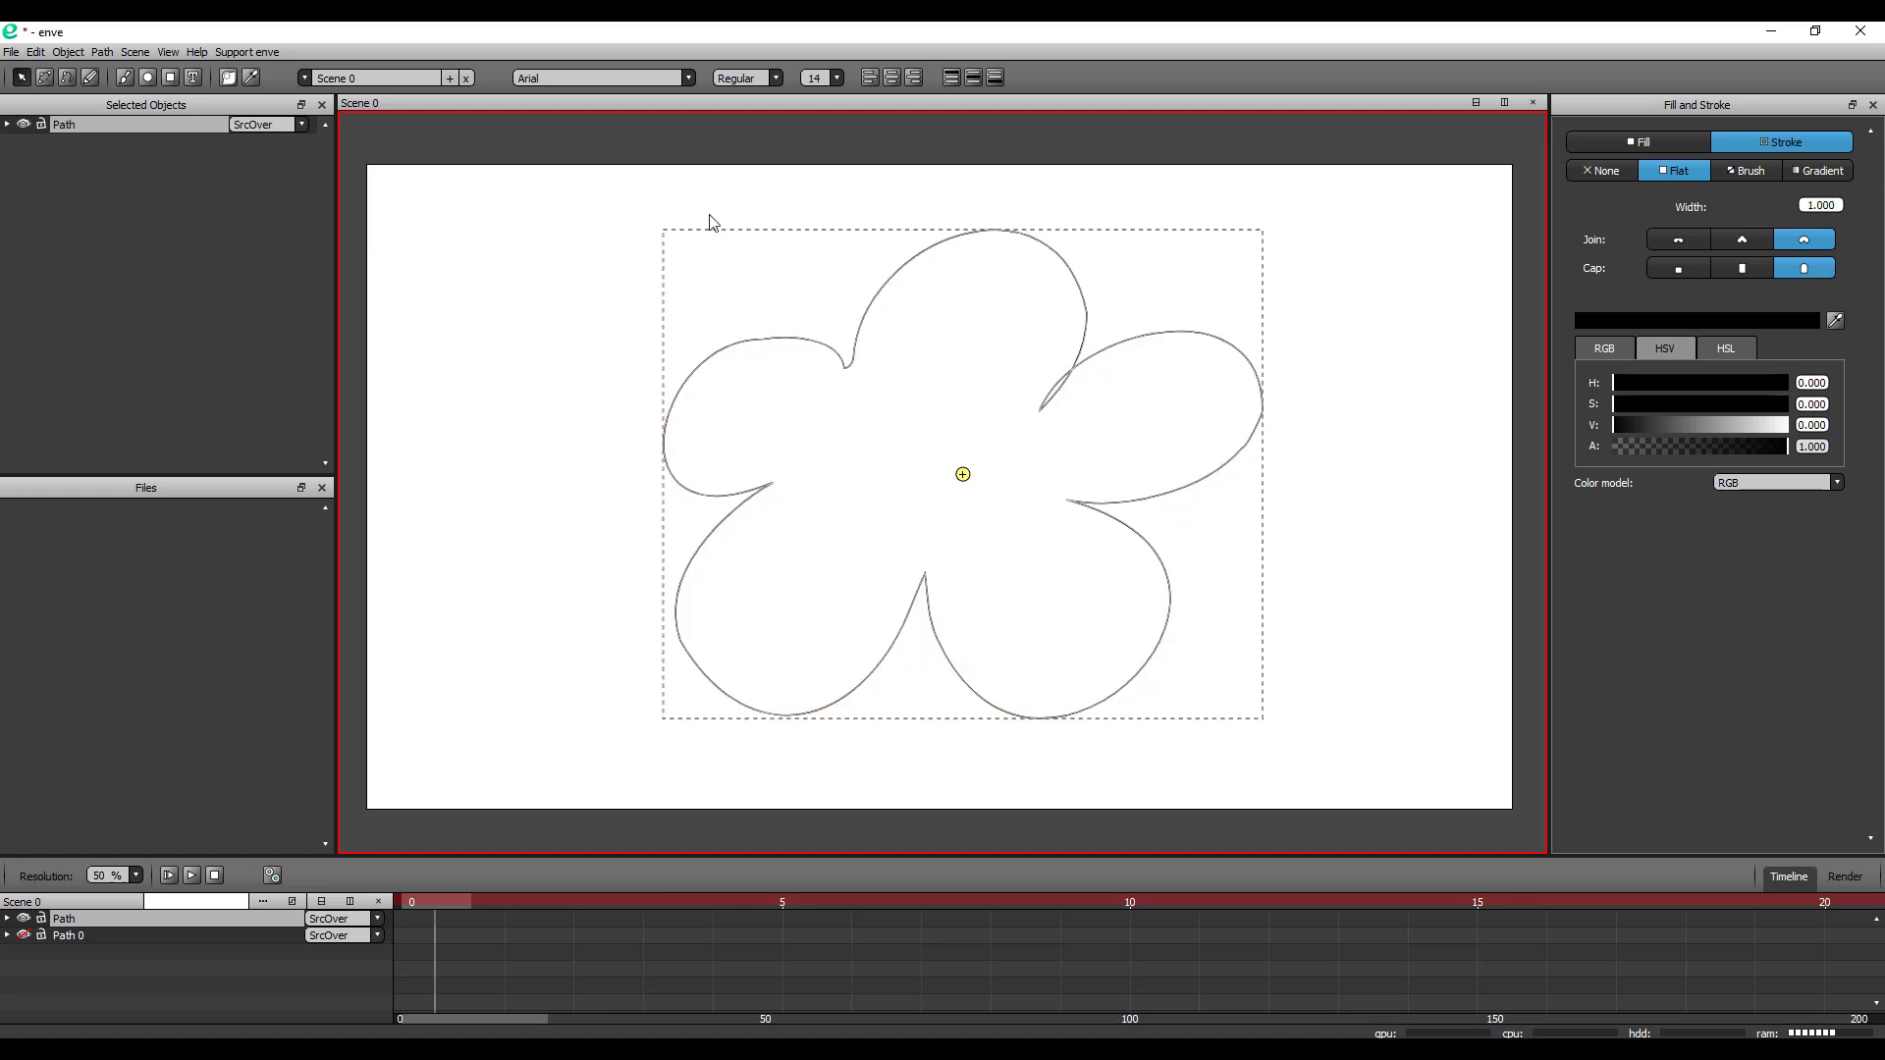
{"action": "left_click_drag", "start_coordinate": [1158, 599], "coordinate": [1122, 557]}
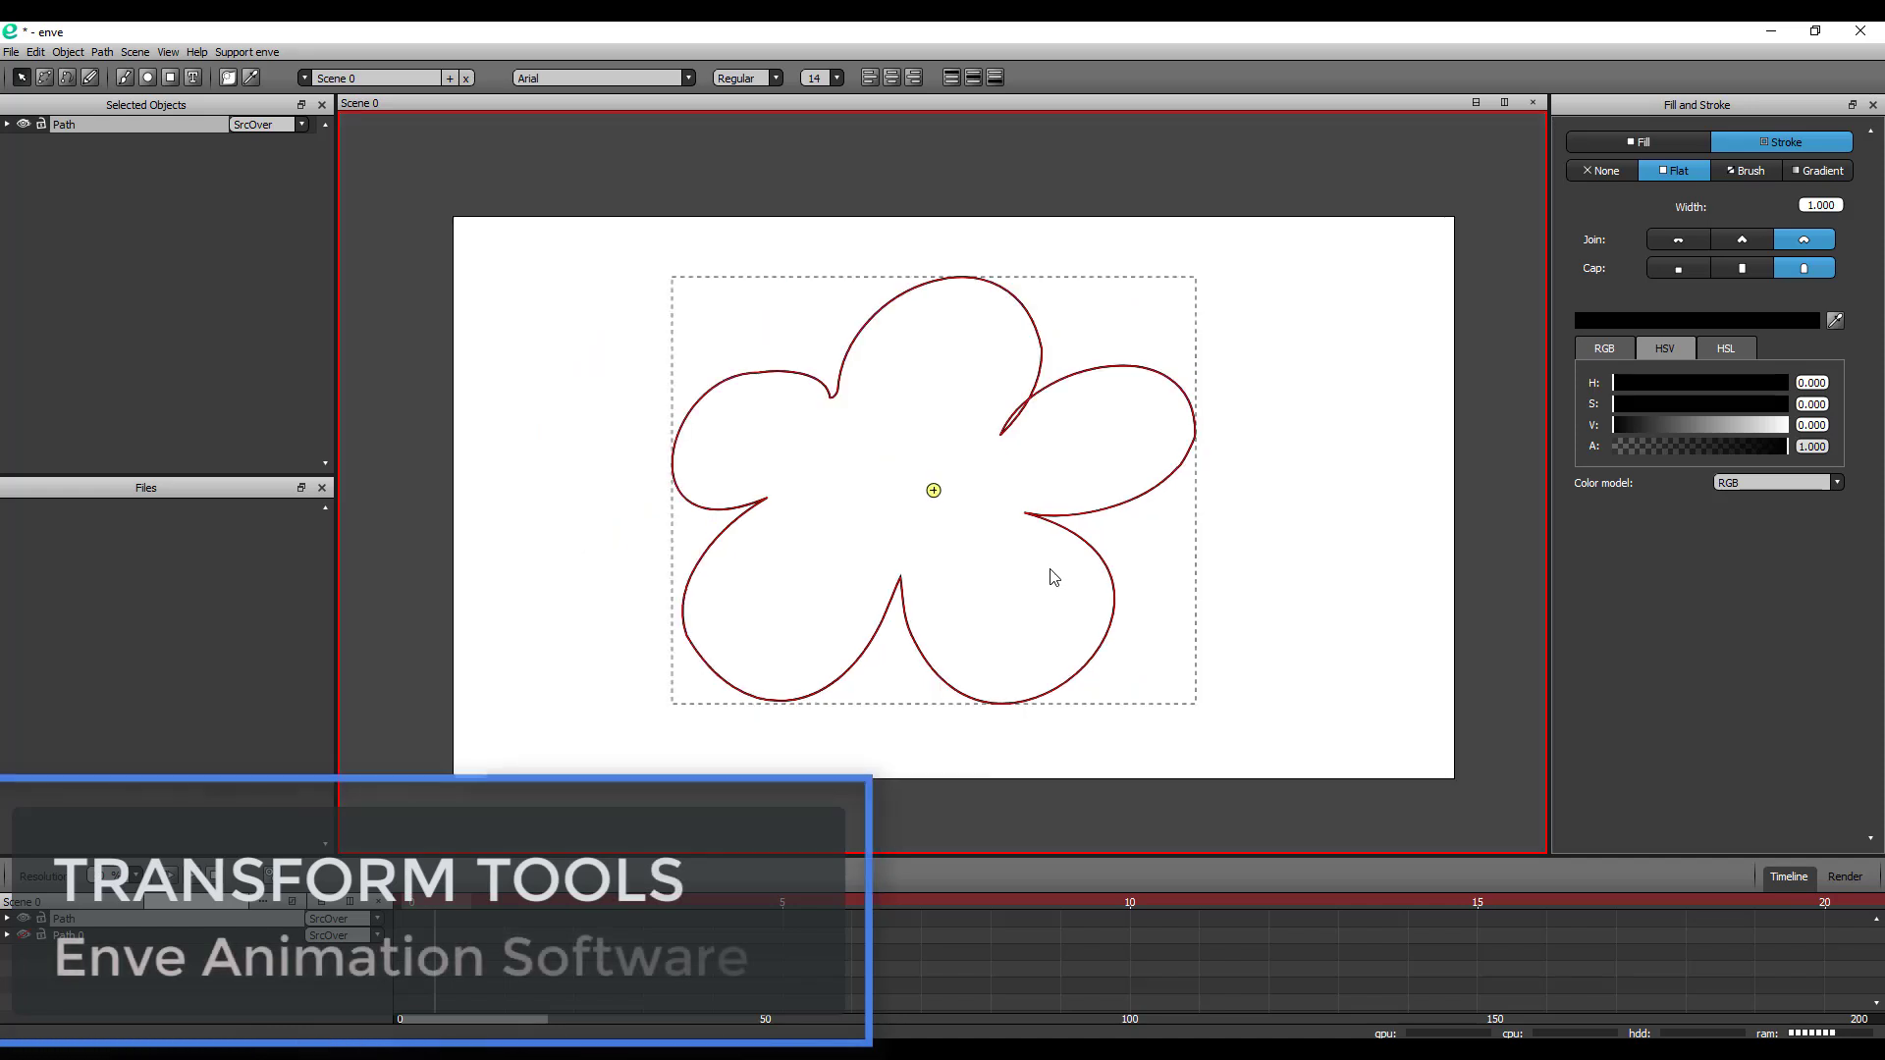
{"action": "scroll", "coordinate": [1048, 576], "scroll_direction": "down", "scroll_amount": 1}
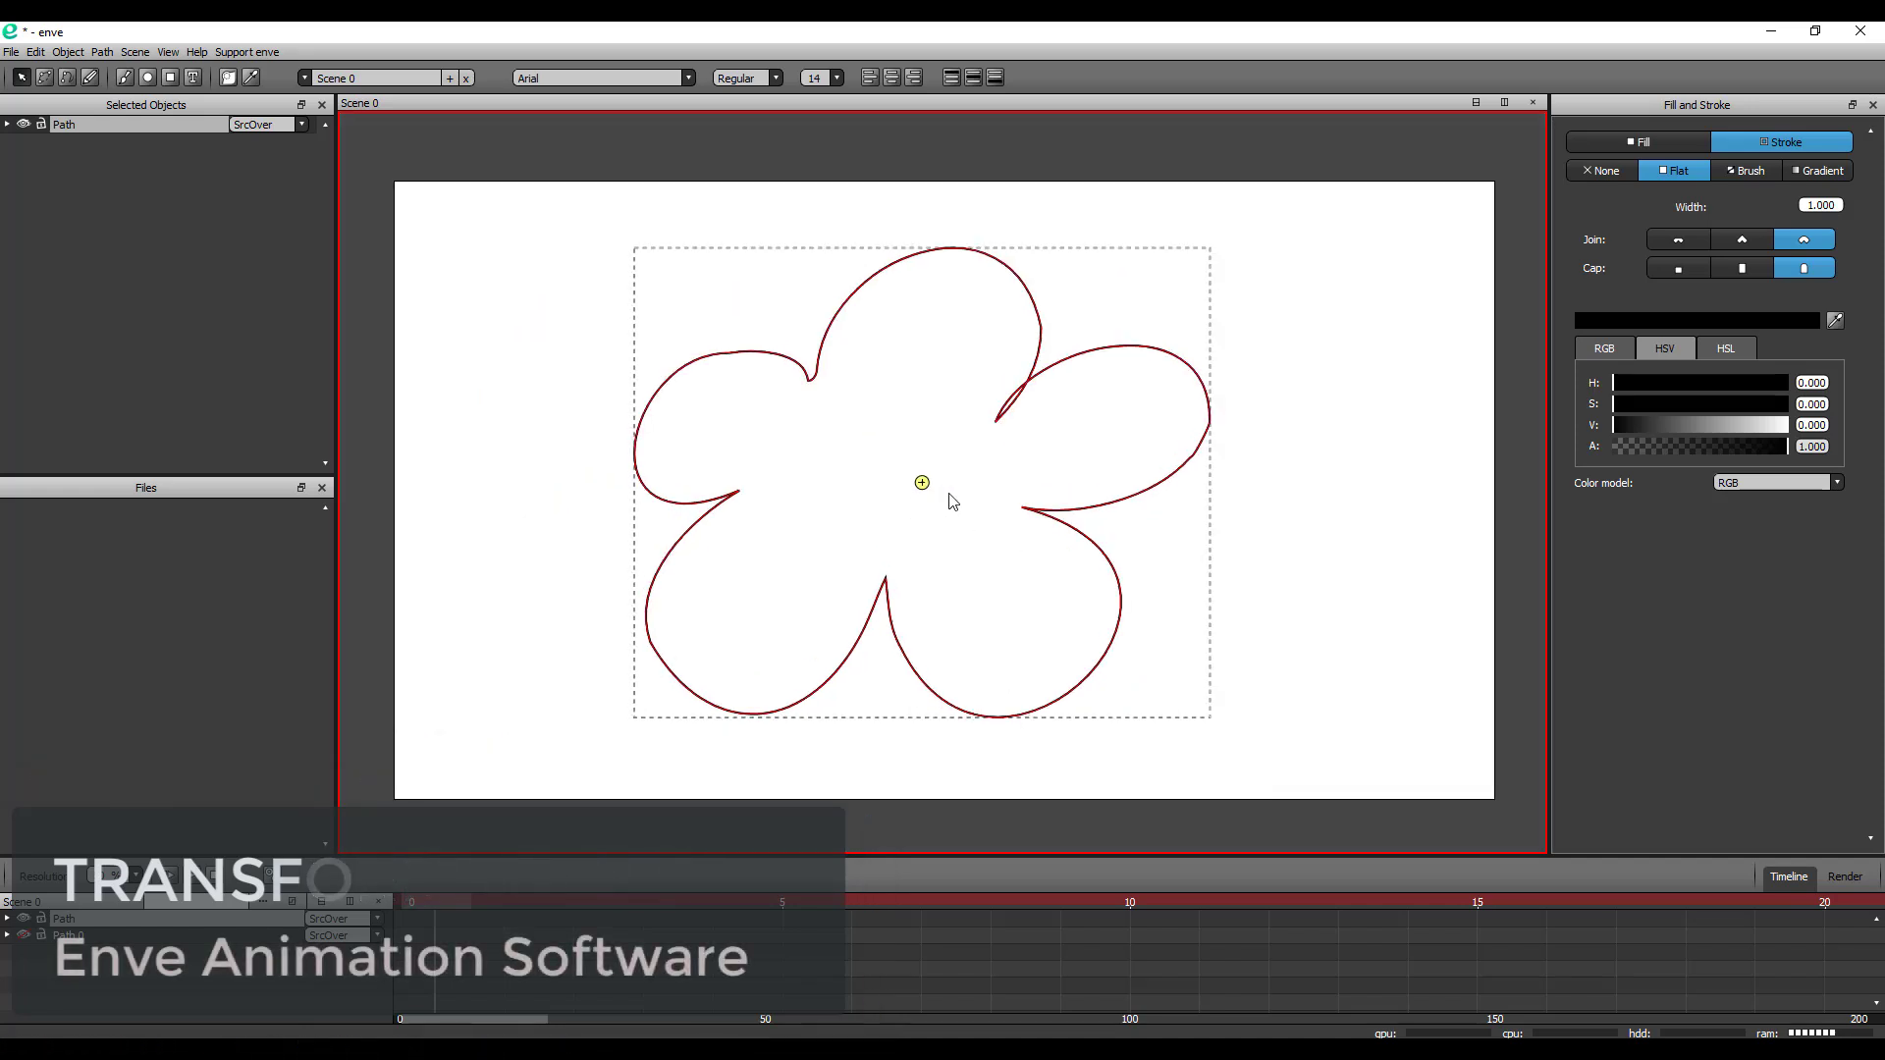
Try rotating the flower about its centre and about a pivot at its upper-left corner
{"action": "key", "text": "r"}
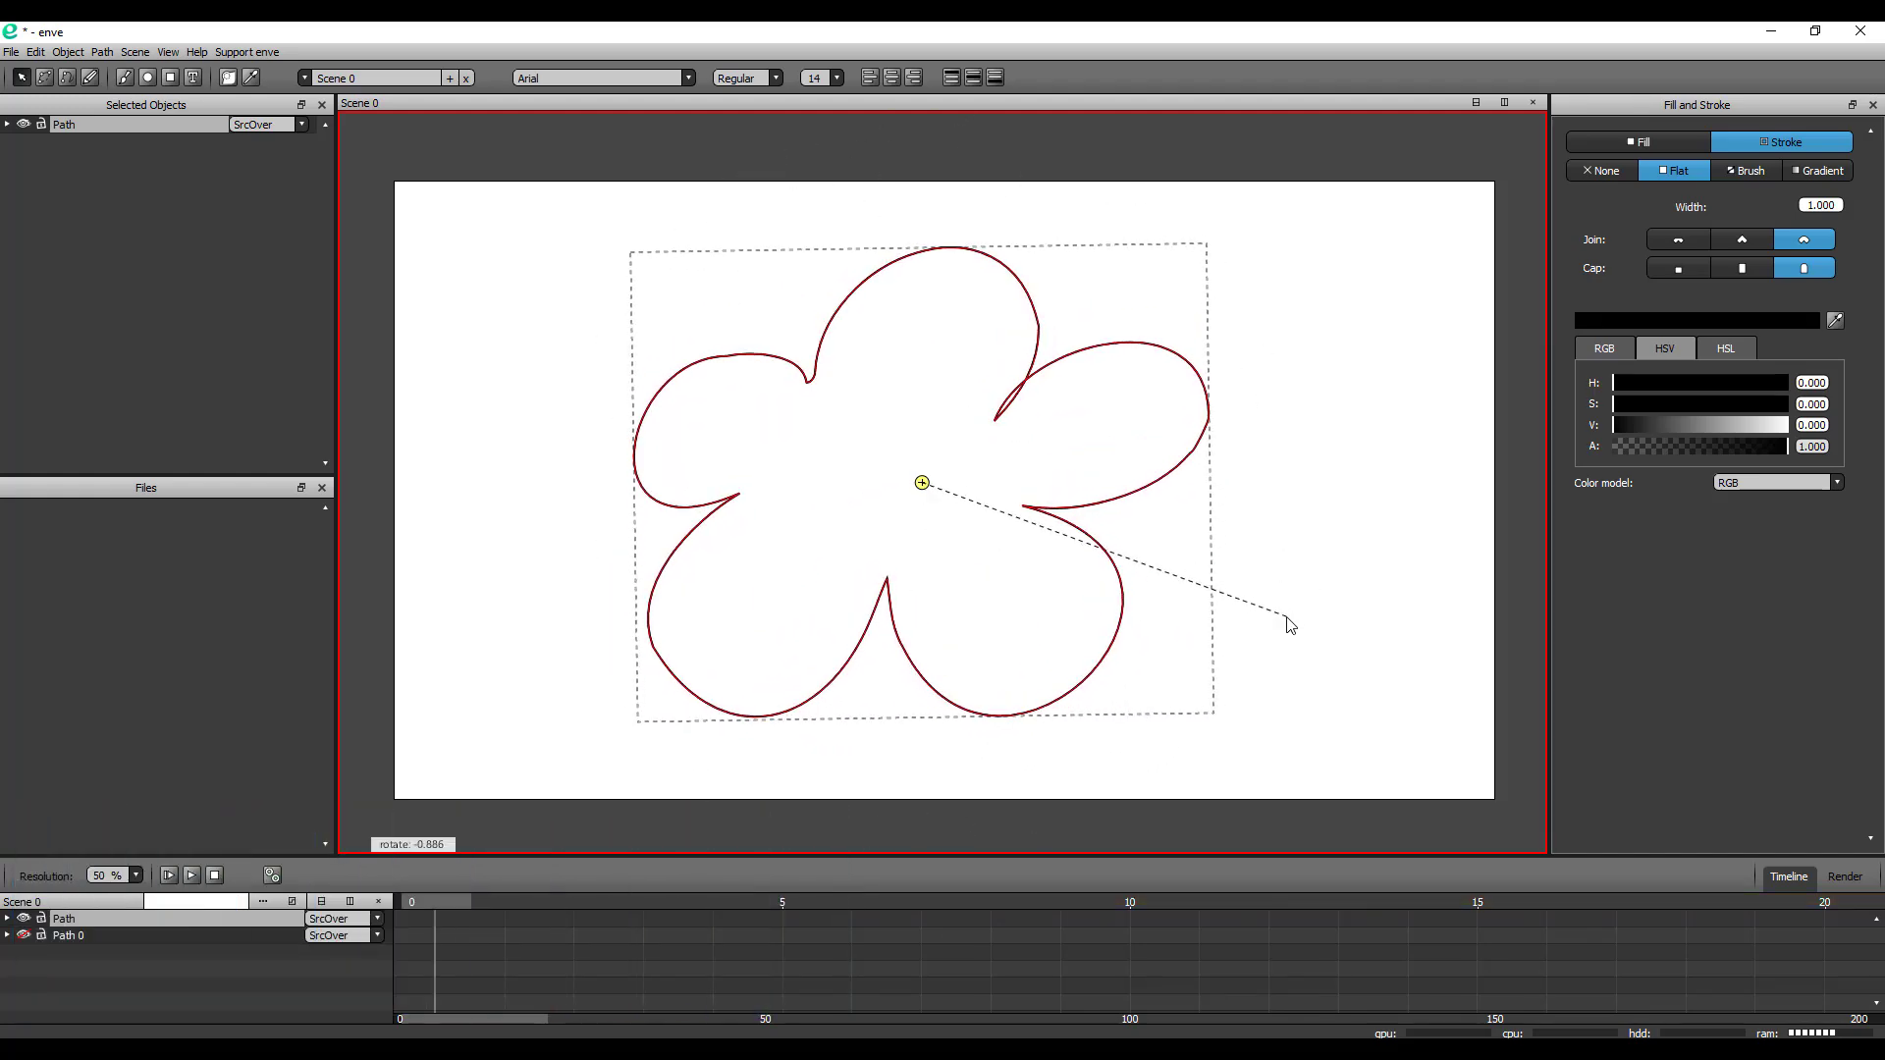
{"action": "key", "text": "Escape"}
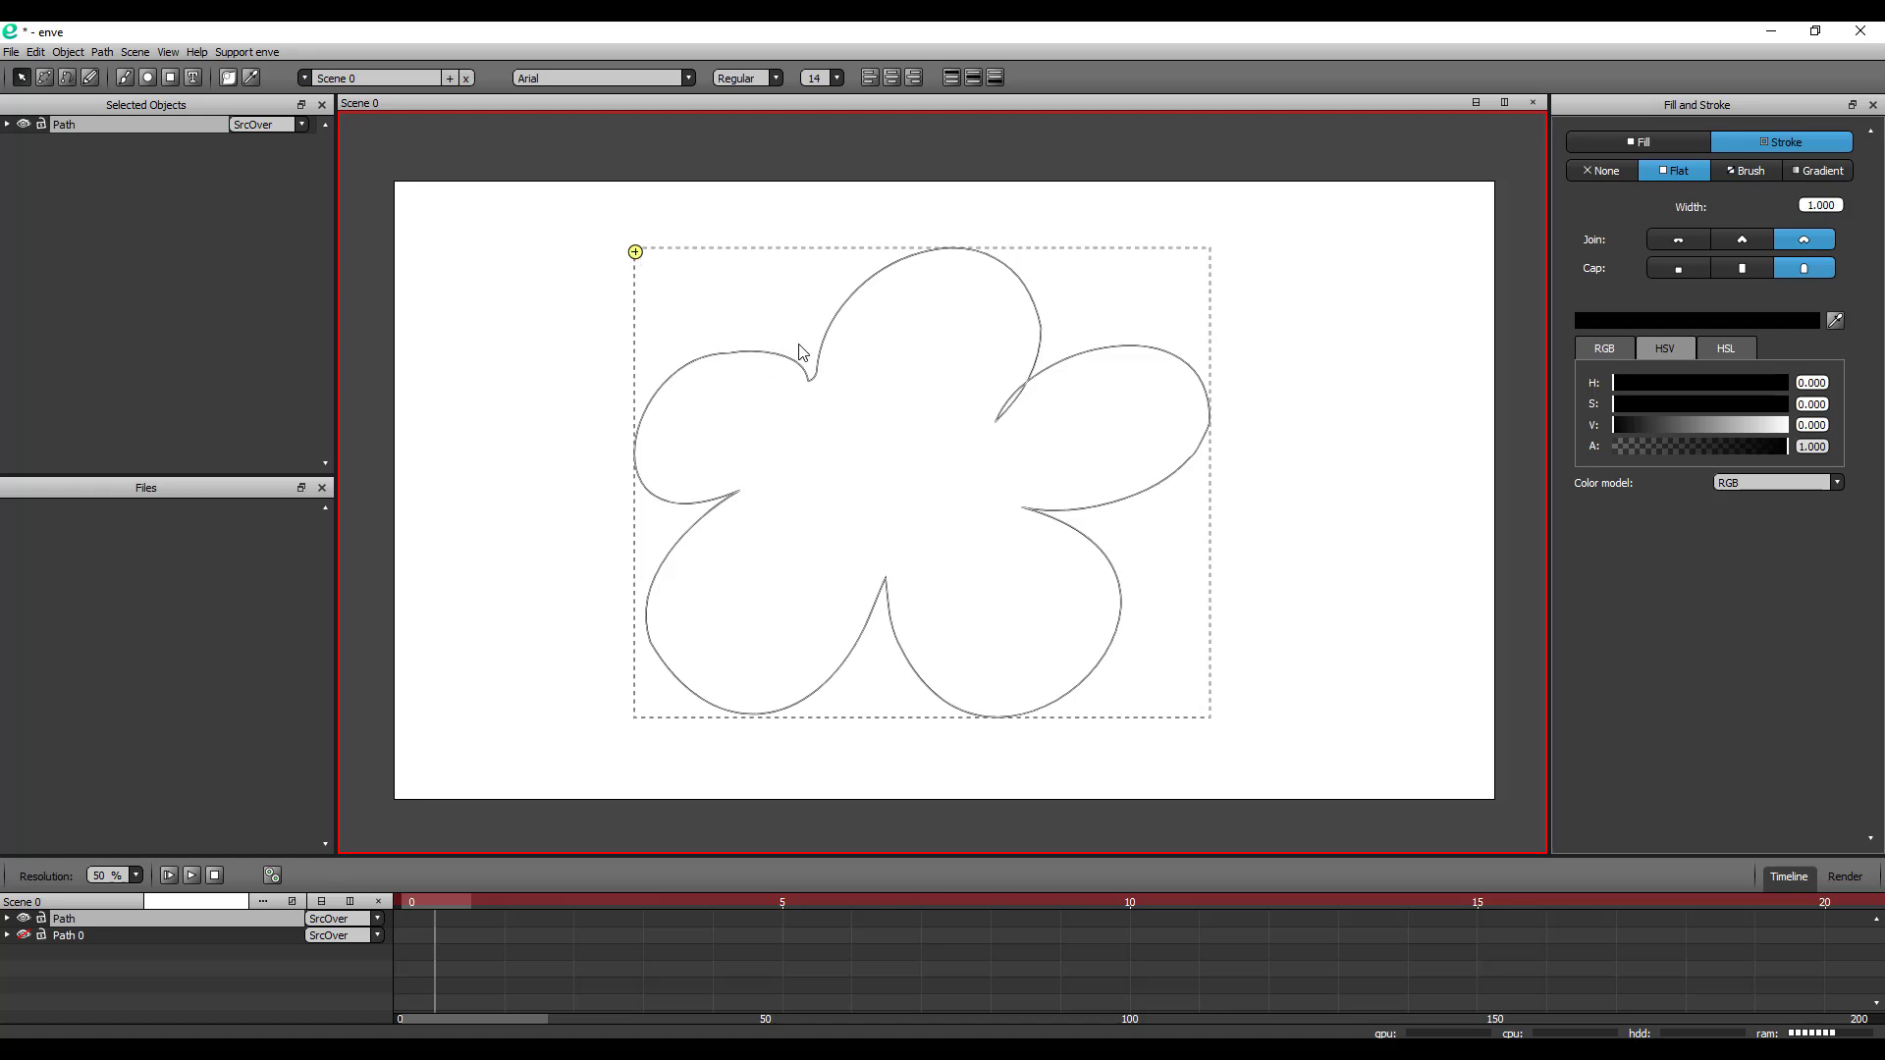
{"action": "key", "text": "r"}
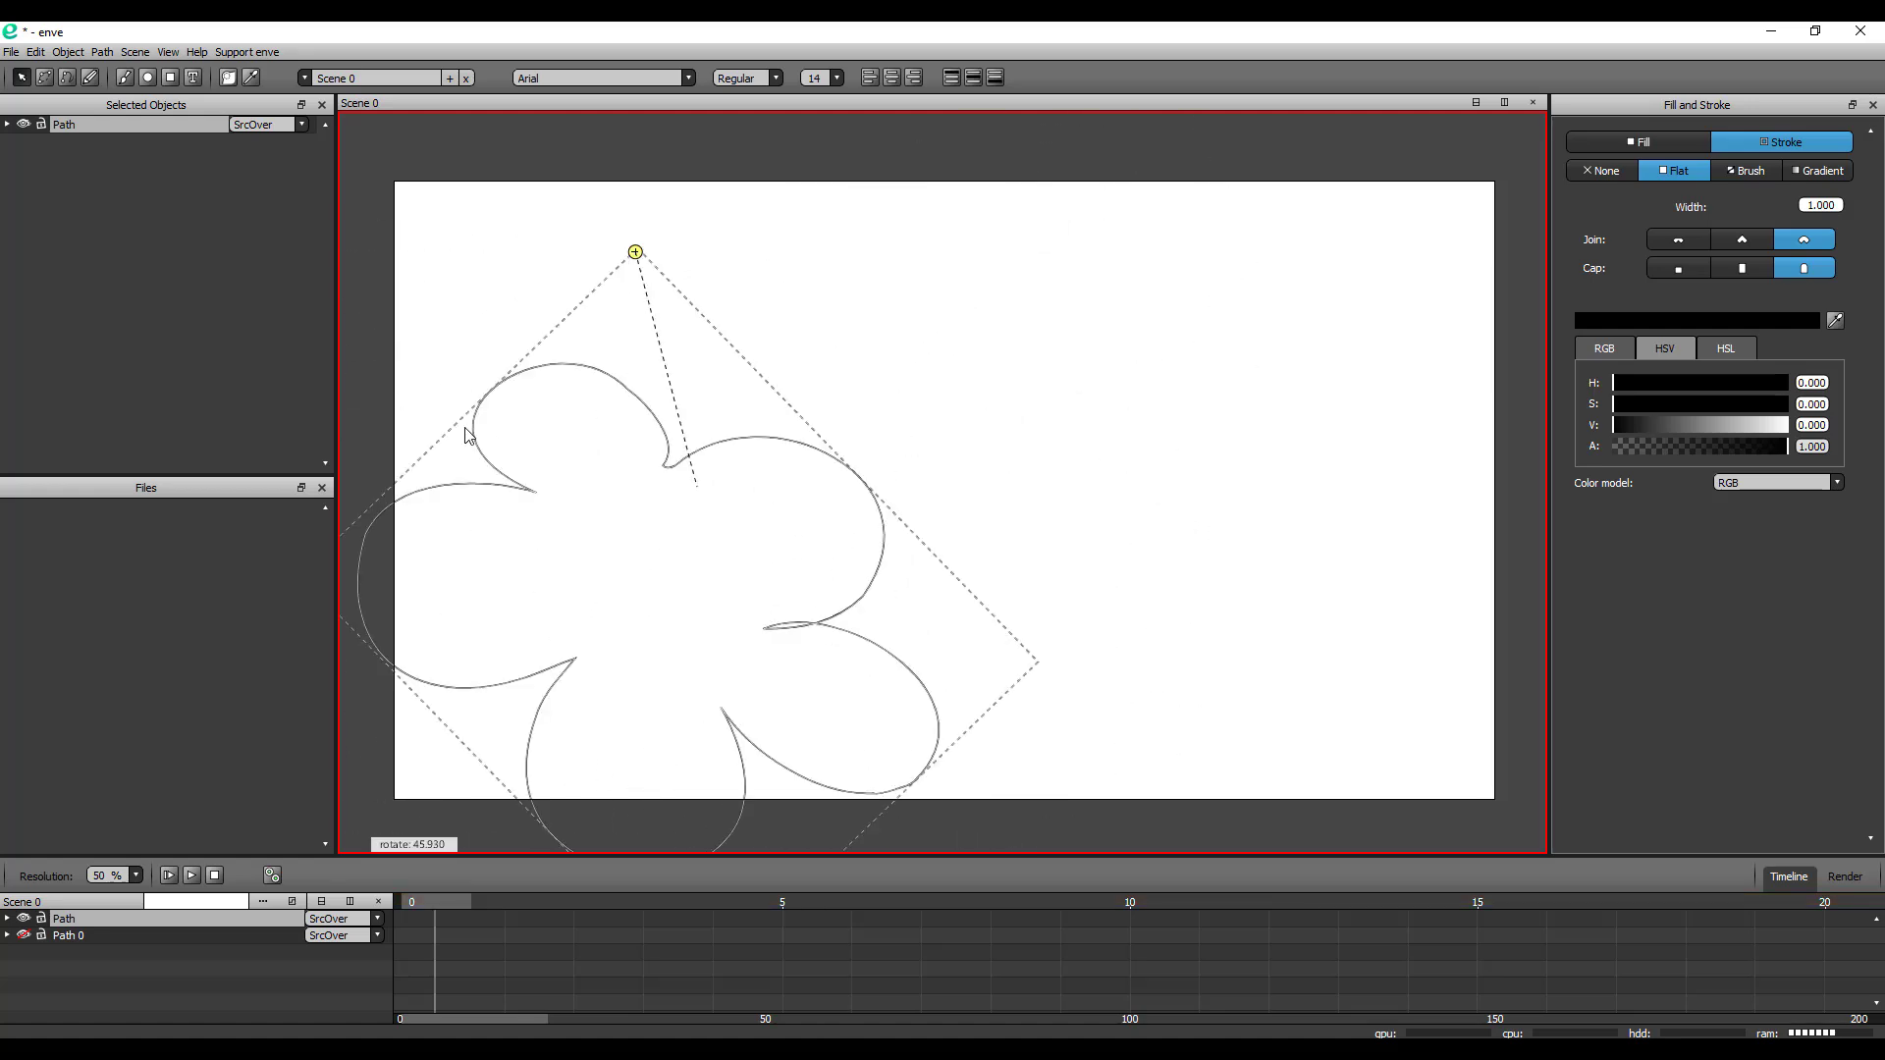
{"action": "key", "text": "Escape"}
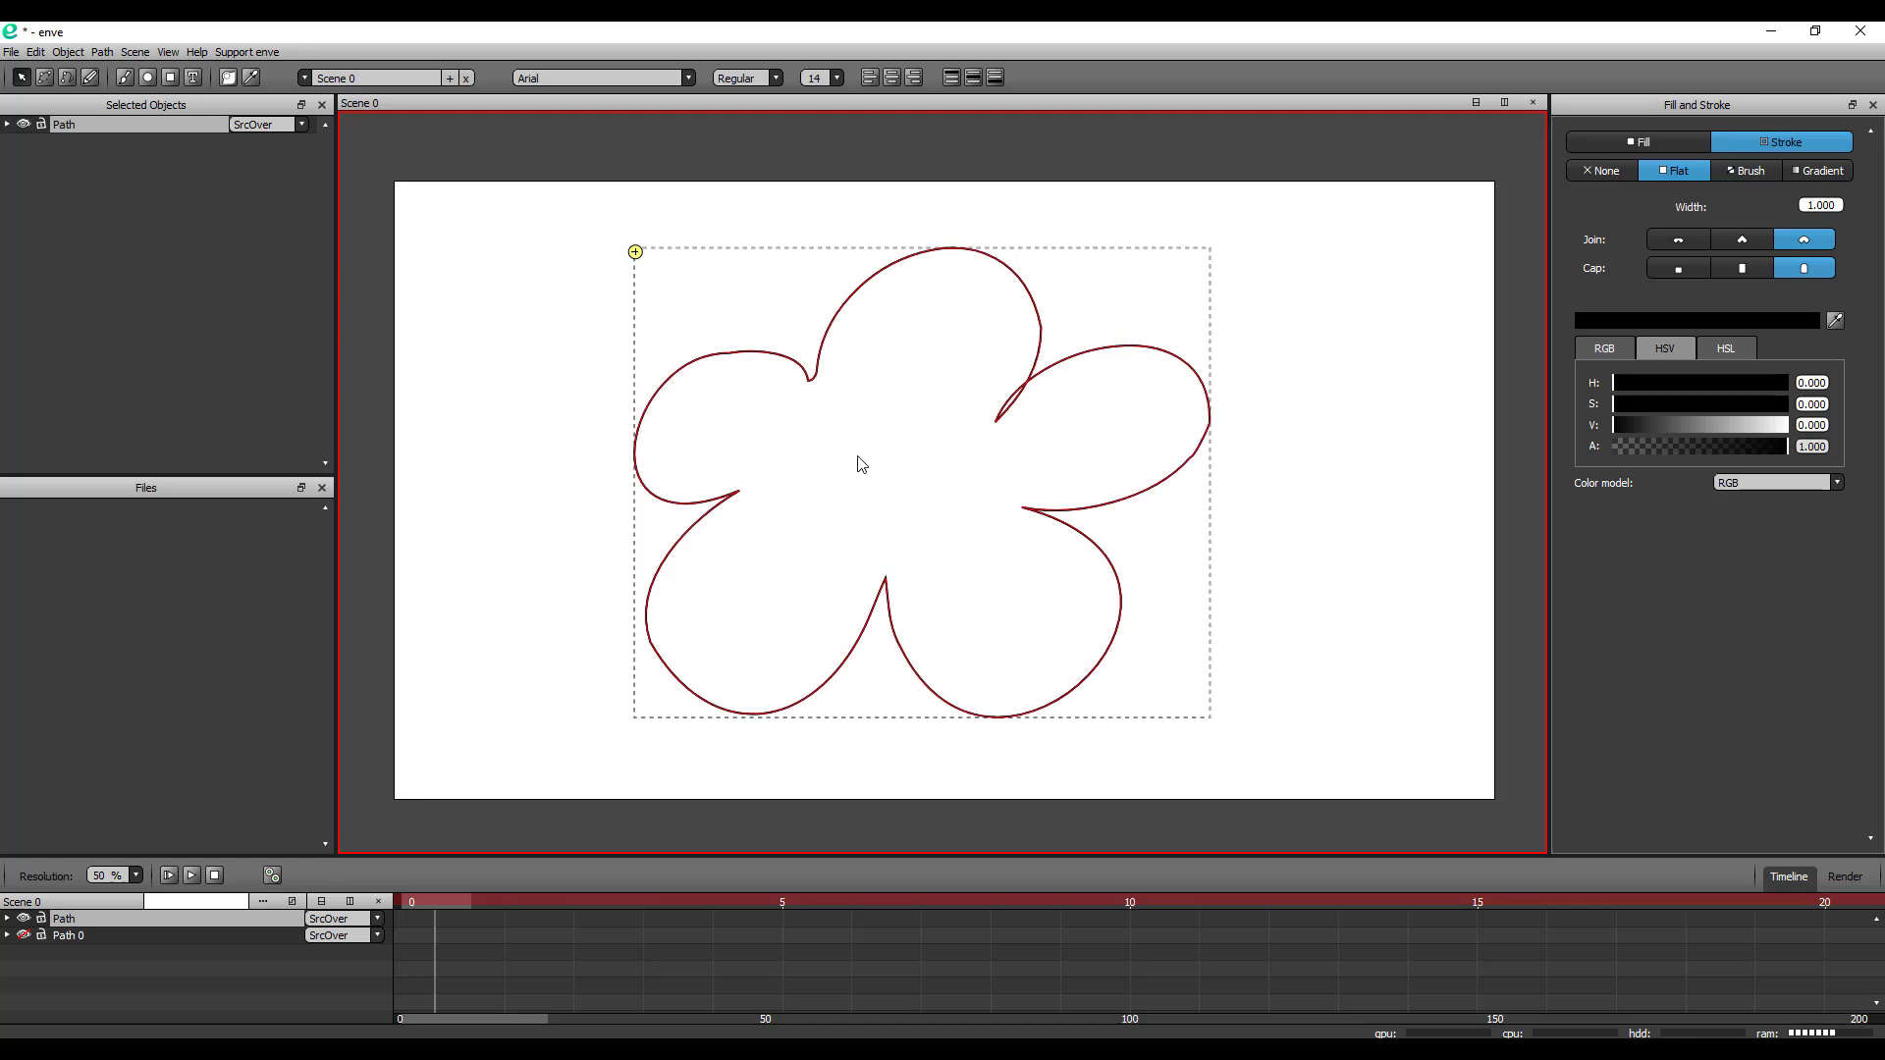
Scale the flower down about its upper-left pivot and reposition it slightly left of the canvas centre
{"action": "key", "text": "s"}
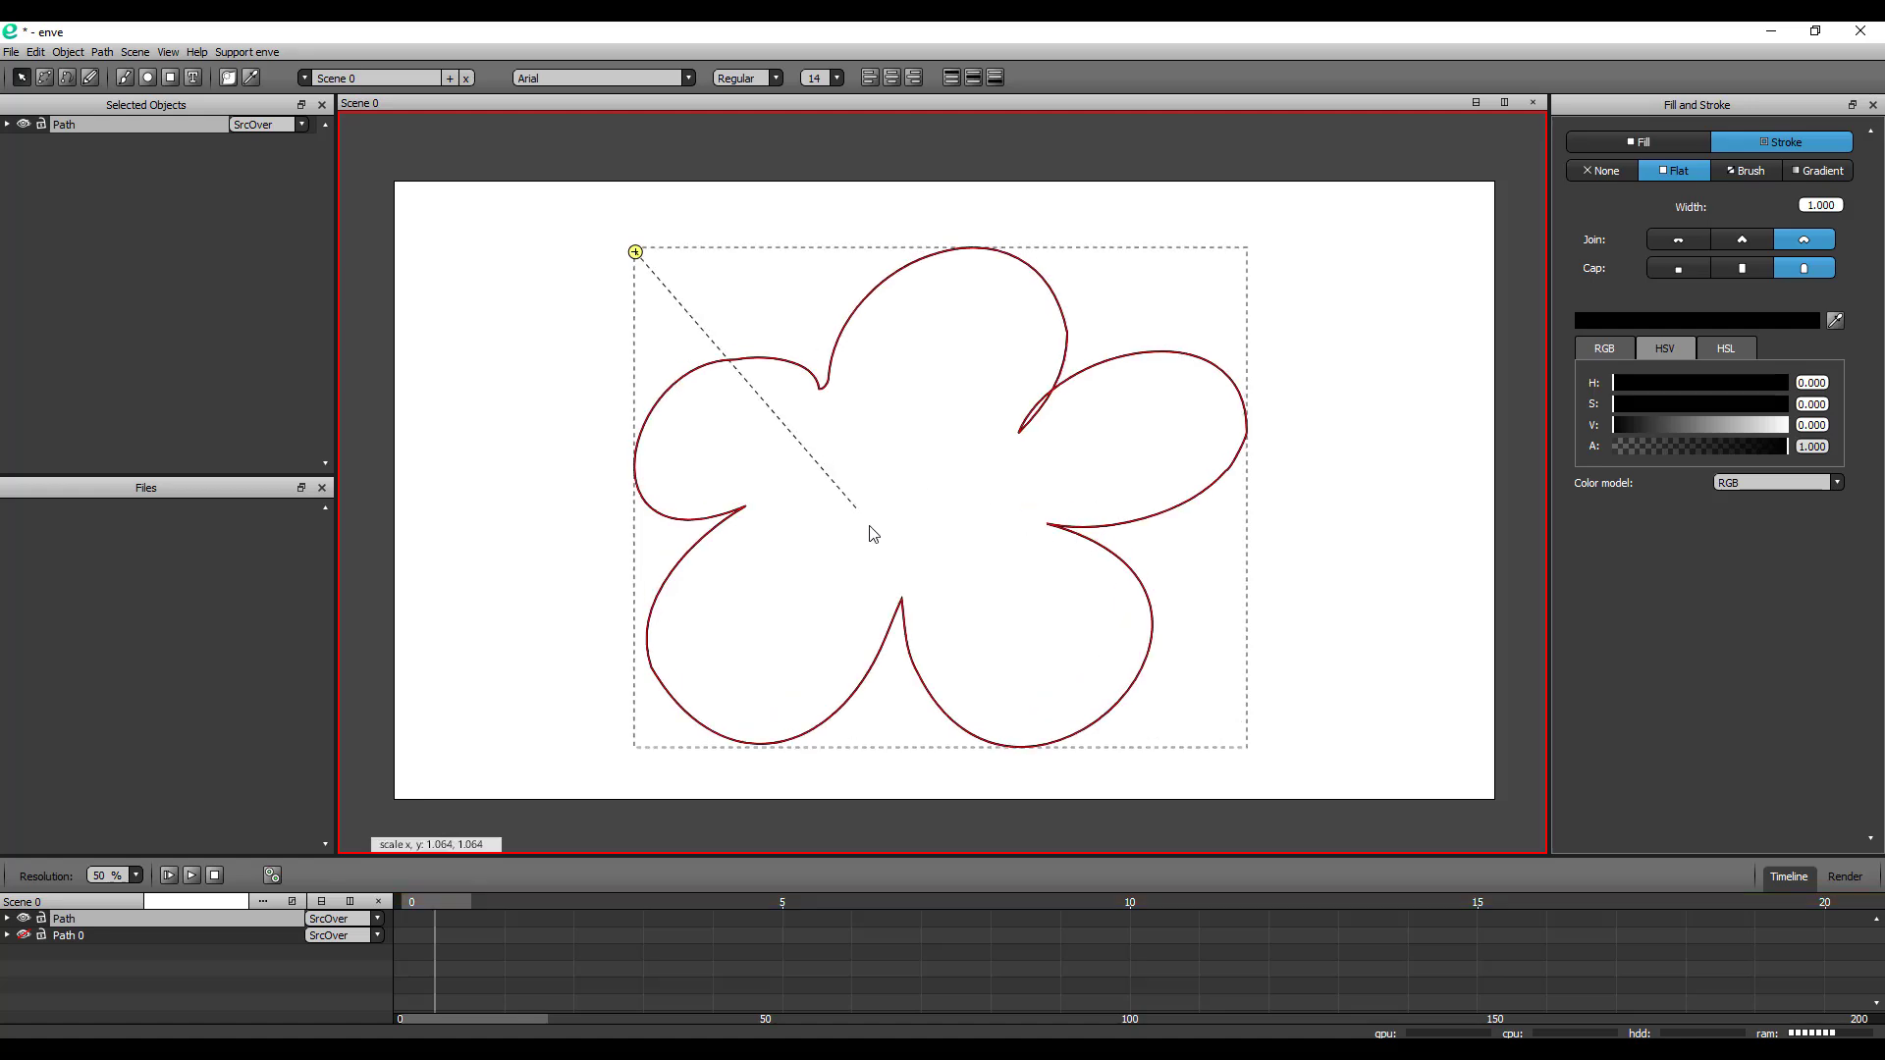
{"action": "left_click", "coordinate": [833, 483]}
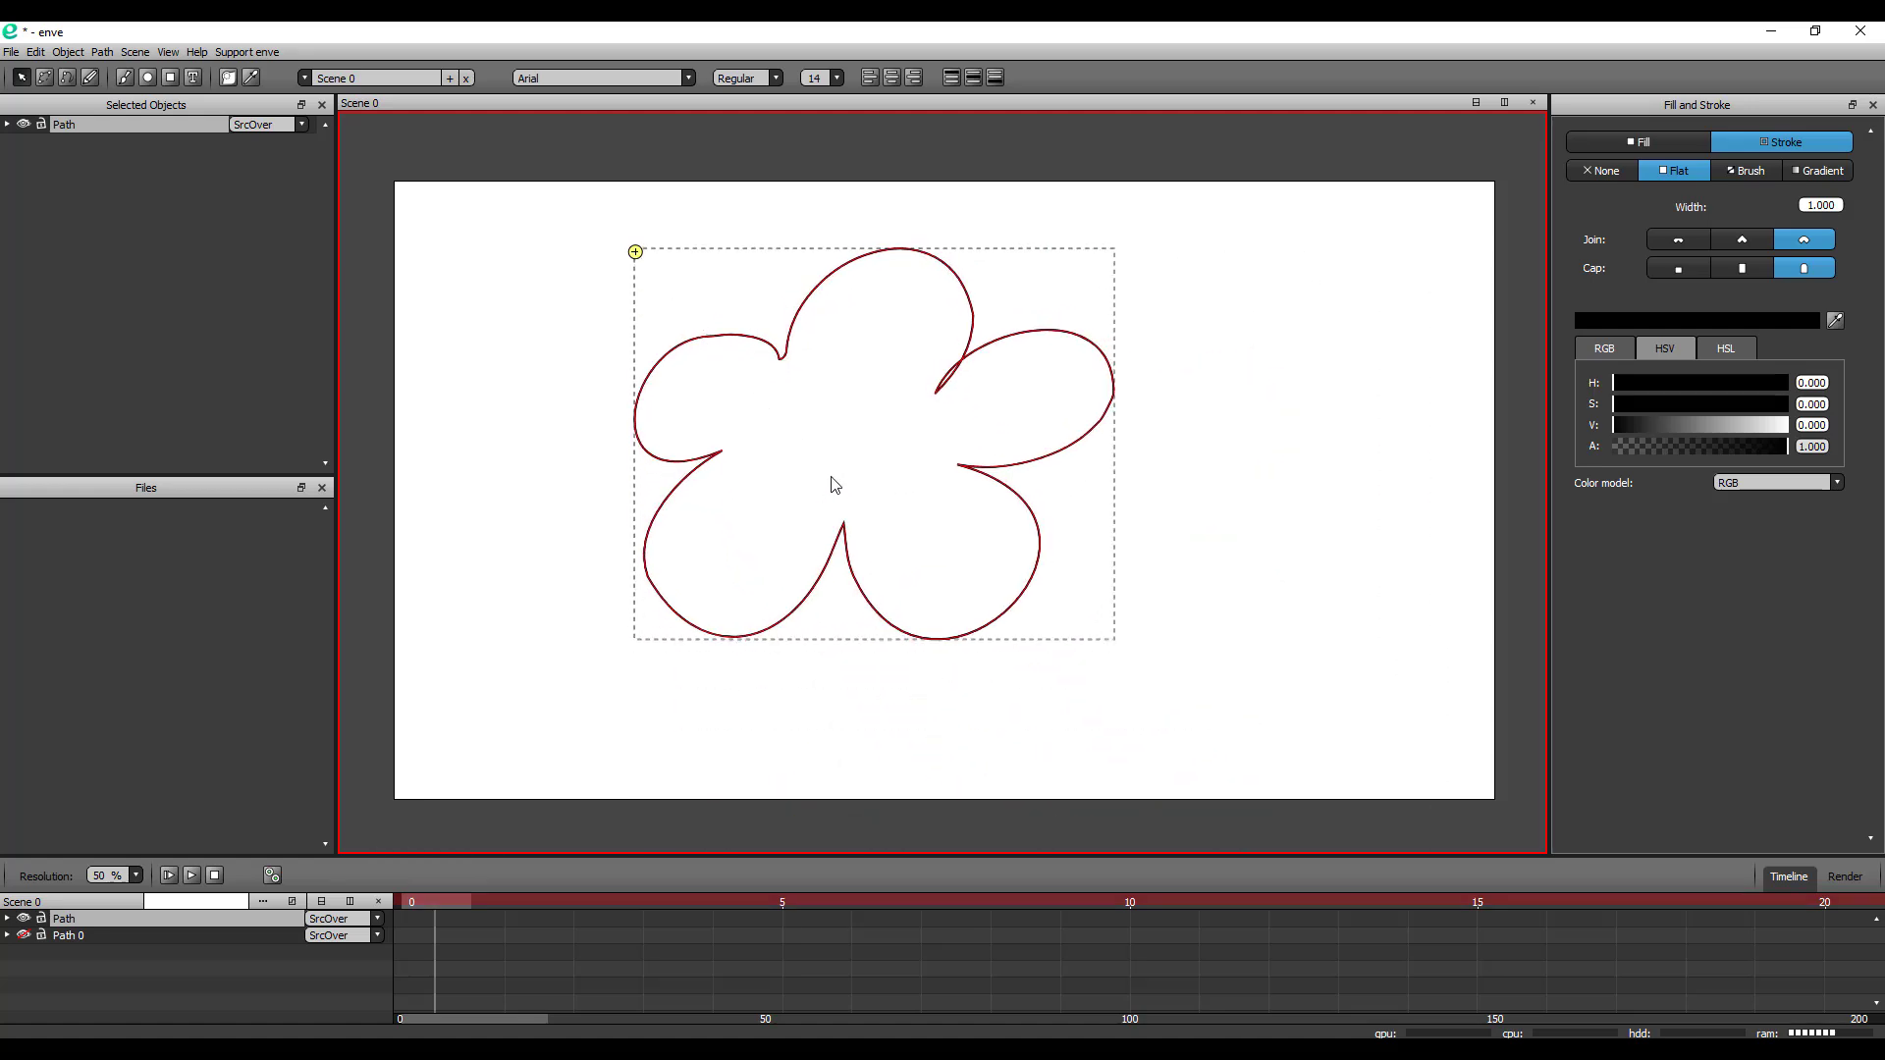
{"action": "key", "text": "g"}
{"action": "left_click", "coordinate": [839, 511]}
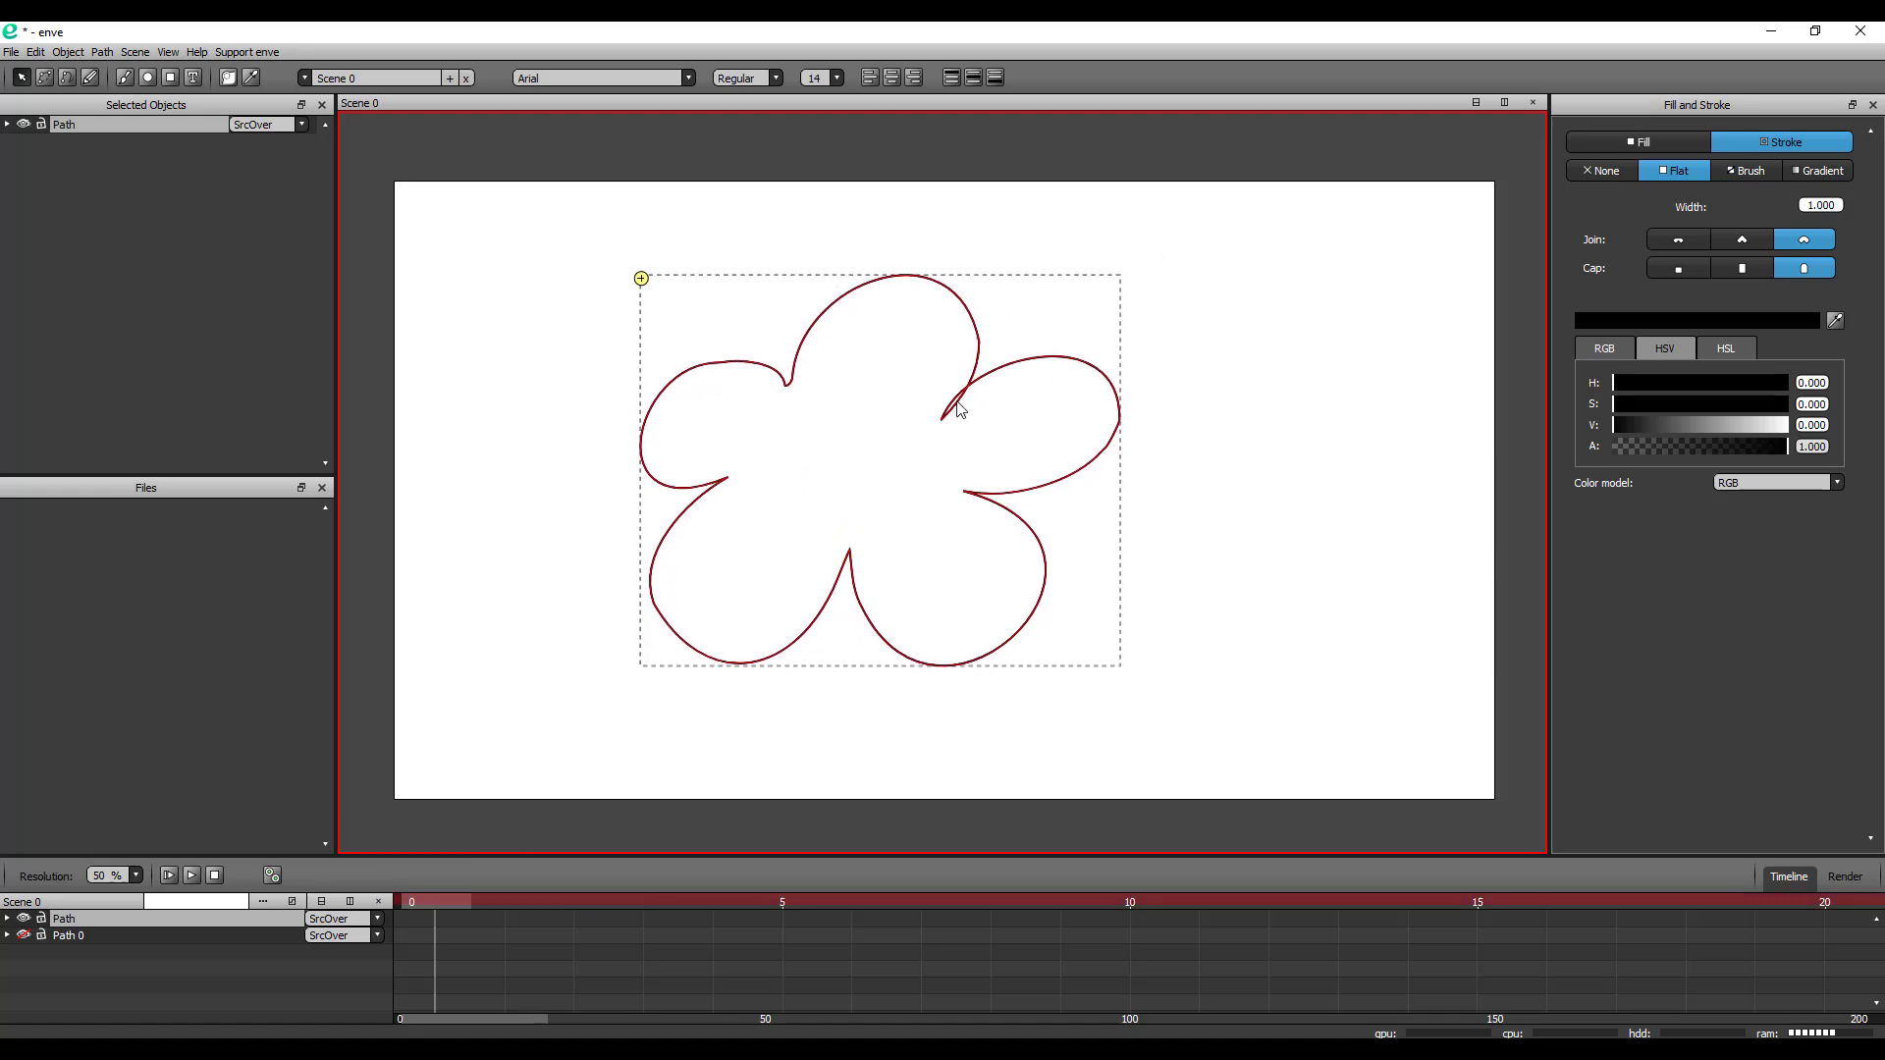
{"action": "left_click_drag", "start_coordinate": [960, 410], "coordinate": [925, 426]}
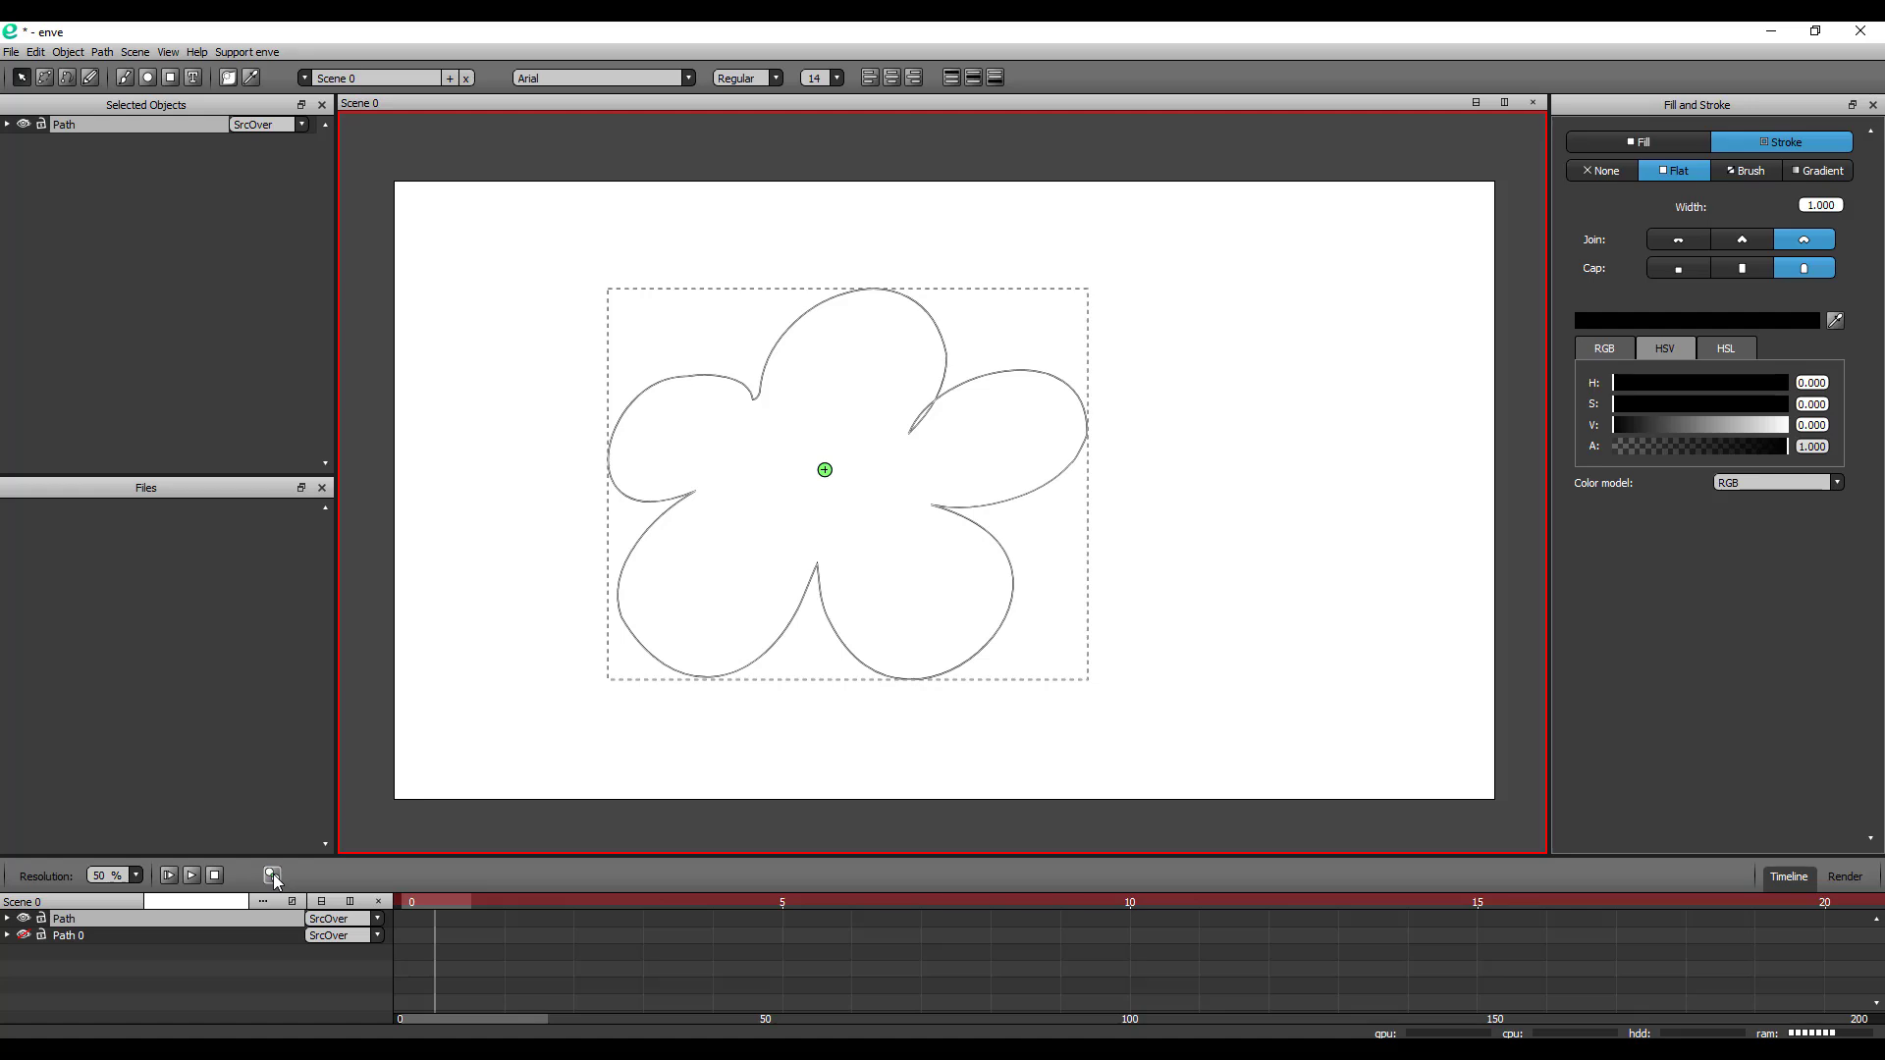
{"action": "left_click_drag", "start_coordinate": [825, 545], "coordinate": [891, 506]}
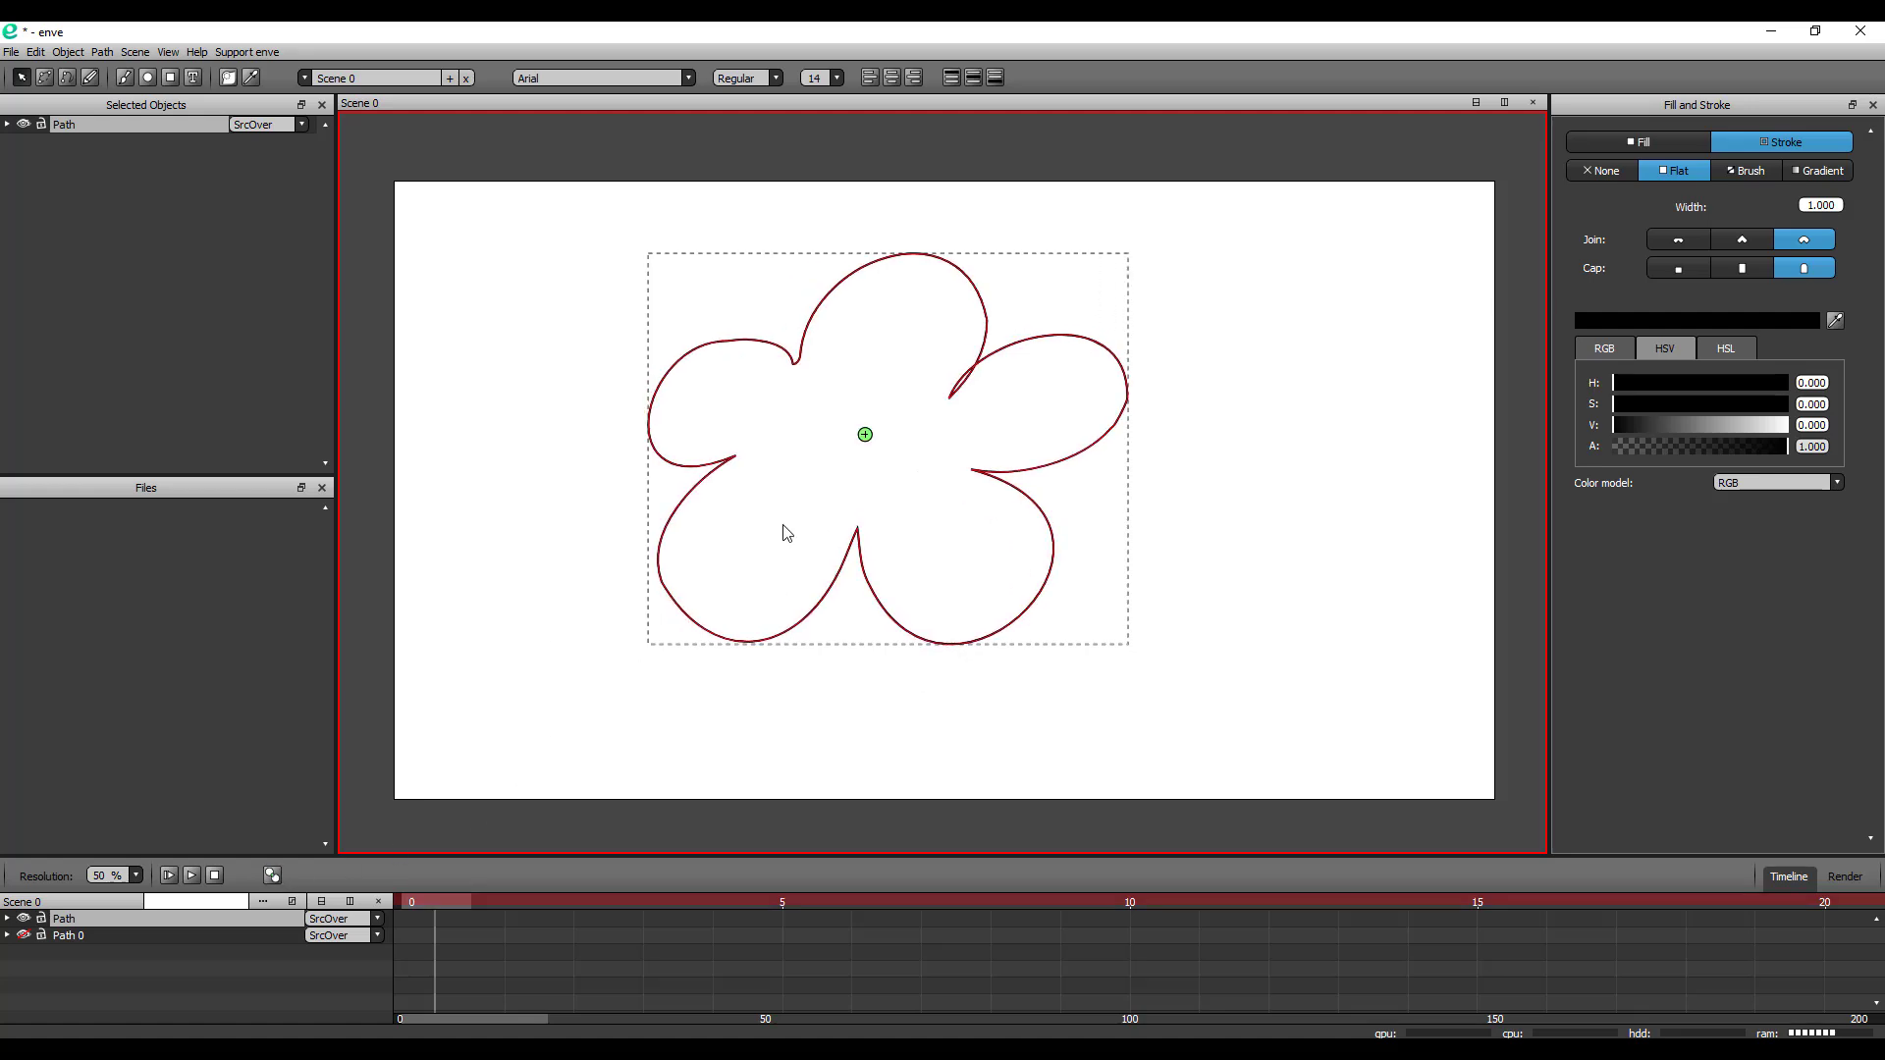
Make Path 0 visible again and shift the flower slightly left and down over it
{"action": "left_click", "coordinate": [26, 937]}
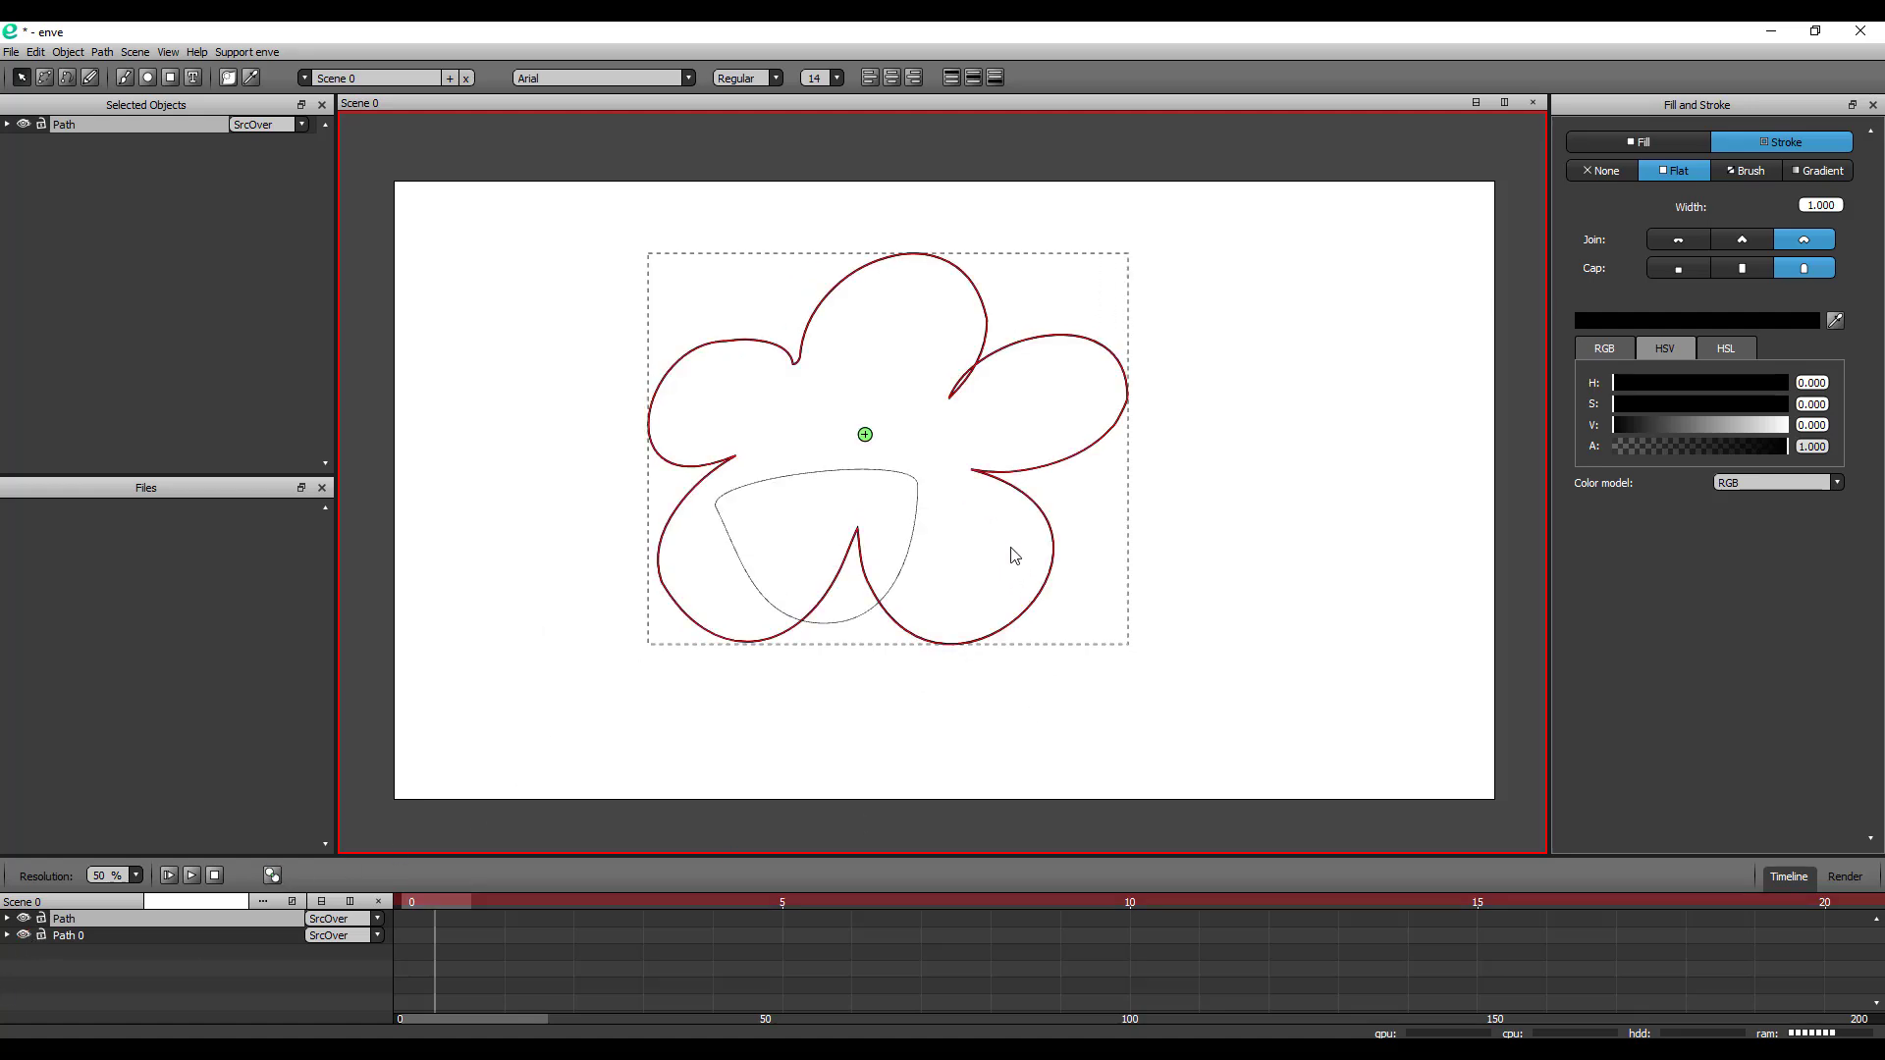
{"action": "left_click_drag", "start_coordinate": [1010, 547], "coordinate": [958, 546]}
{"action": "left_click", "coordinate": [811, 613]}
{"action": "mouse_move", "coordinate": [817, 581]}
{"action": "left_mouse_down"}
{"action": "mouse_move", "coordinate": [839, 648]}
{"action": "mouse_move", "coordinate": [831, 605]}
{"action": "left_mouse_up"}
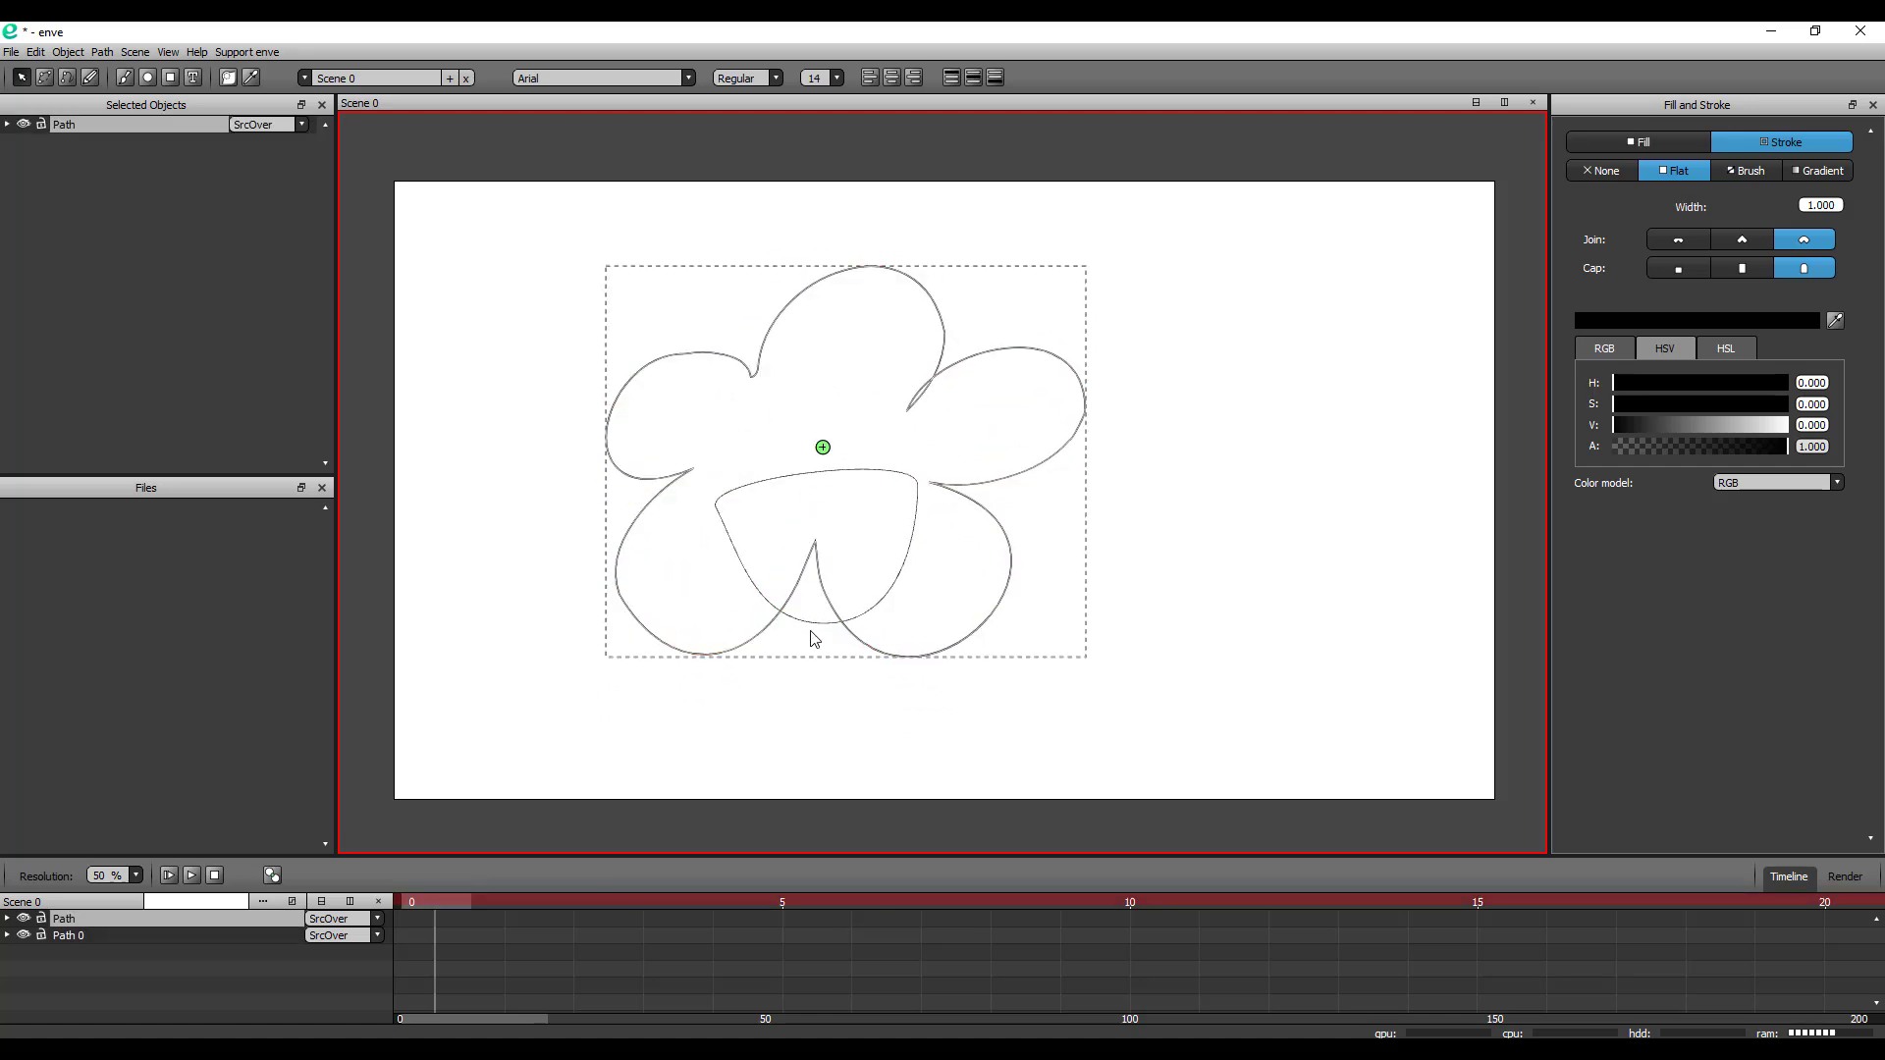
Scale Path 0 down about its own pivot at its left edge
{"action": "left_click", "coordinate": [815, 625]}
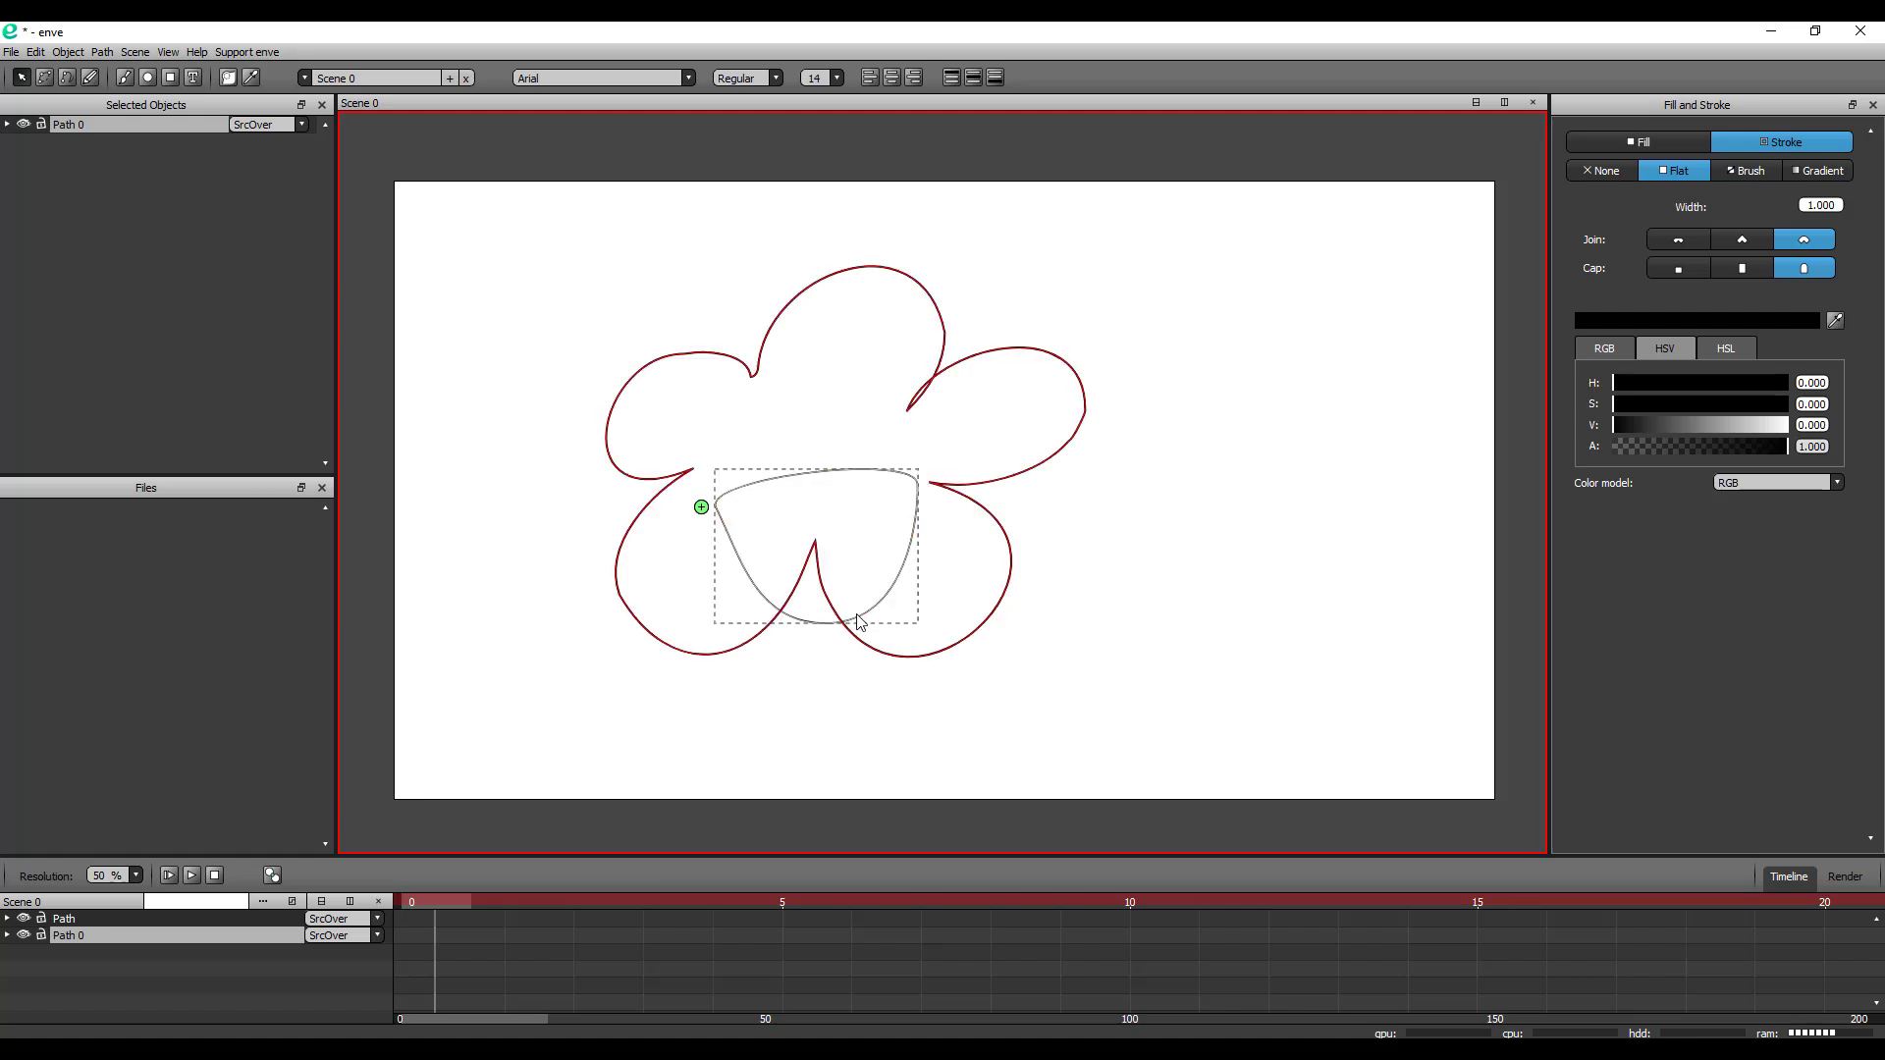
{"action": "key", "text": "s"}
{"action": "left_click", "coordinate": [814, 575]}
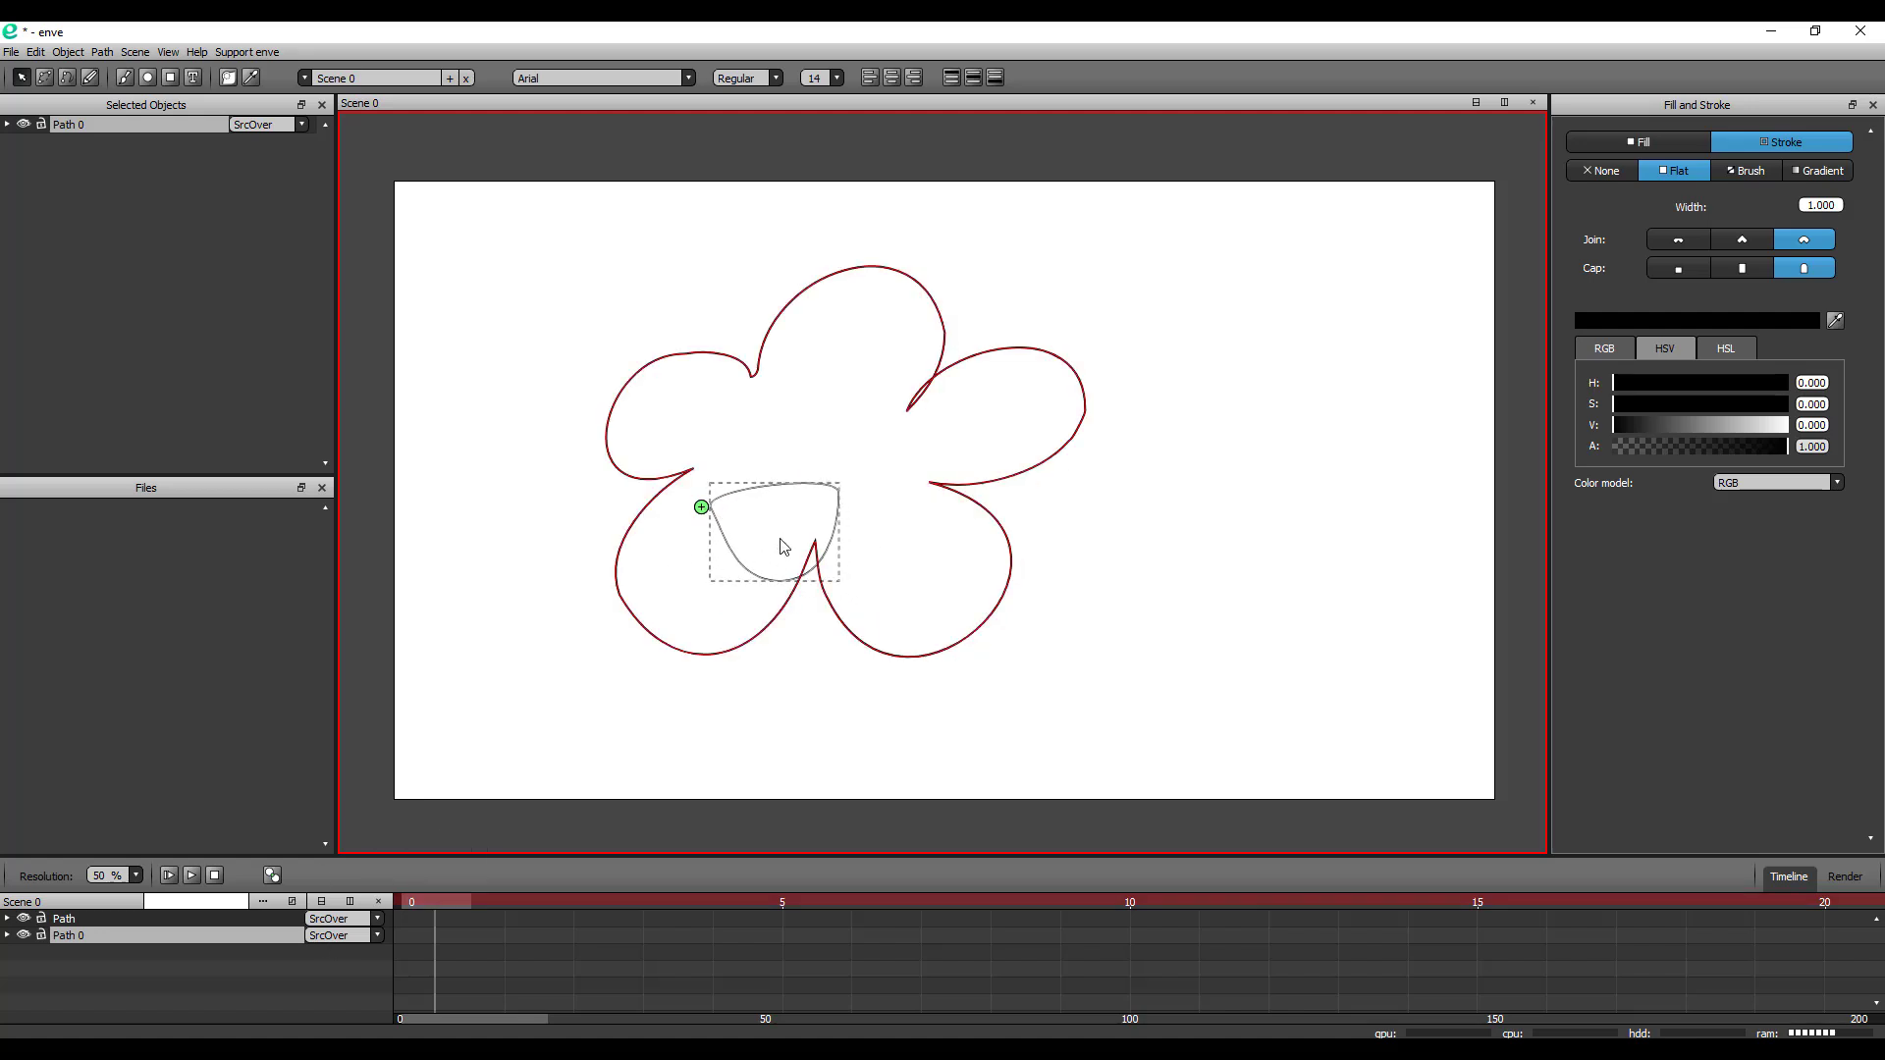
Lock the flower path against selection and move Path 0 over the notch between the two lower petals
{"action": "mouse_move", "coordinate": [701, 506]}
{"action": "left_mouse_down"}
{"action": "mouse_move", "coordinate": [783, 525]}
{"action": "mouse_move", "coordinate": [850, 591]}
{"action": "mouse_move", "coordinate": [803, 543]}
{"action": "left_mouse_up"}
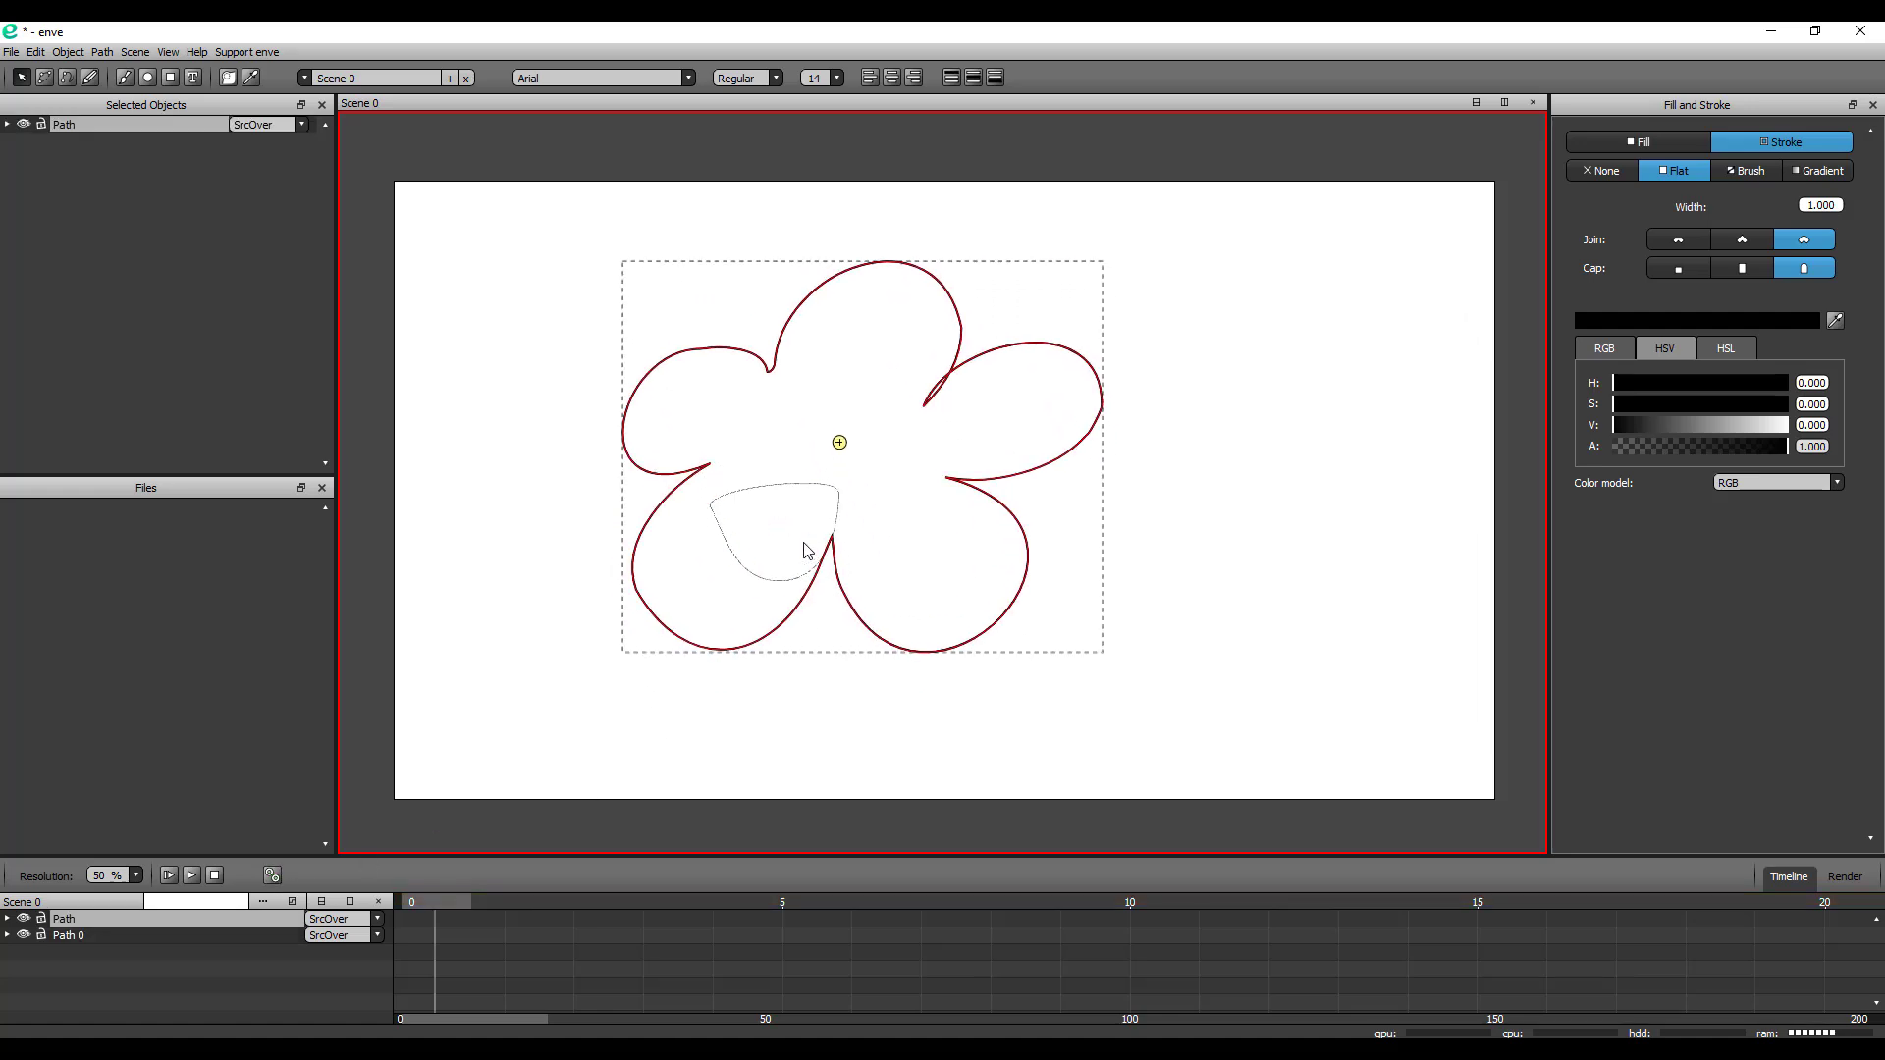
{"action": "left_click", "coordinate": [42, 918]}
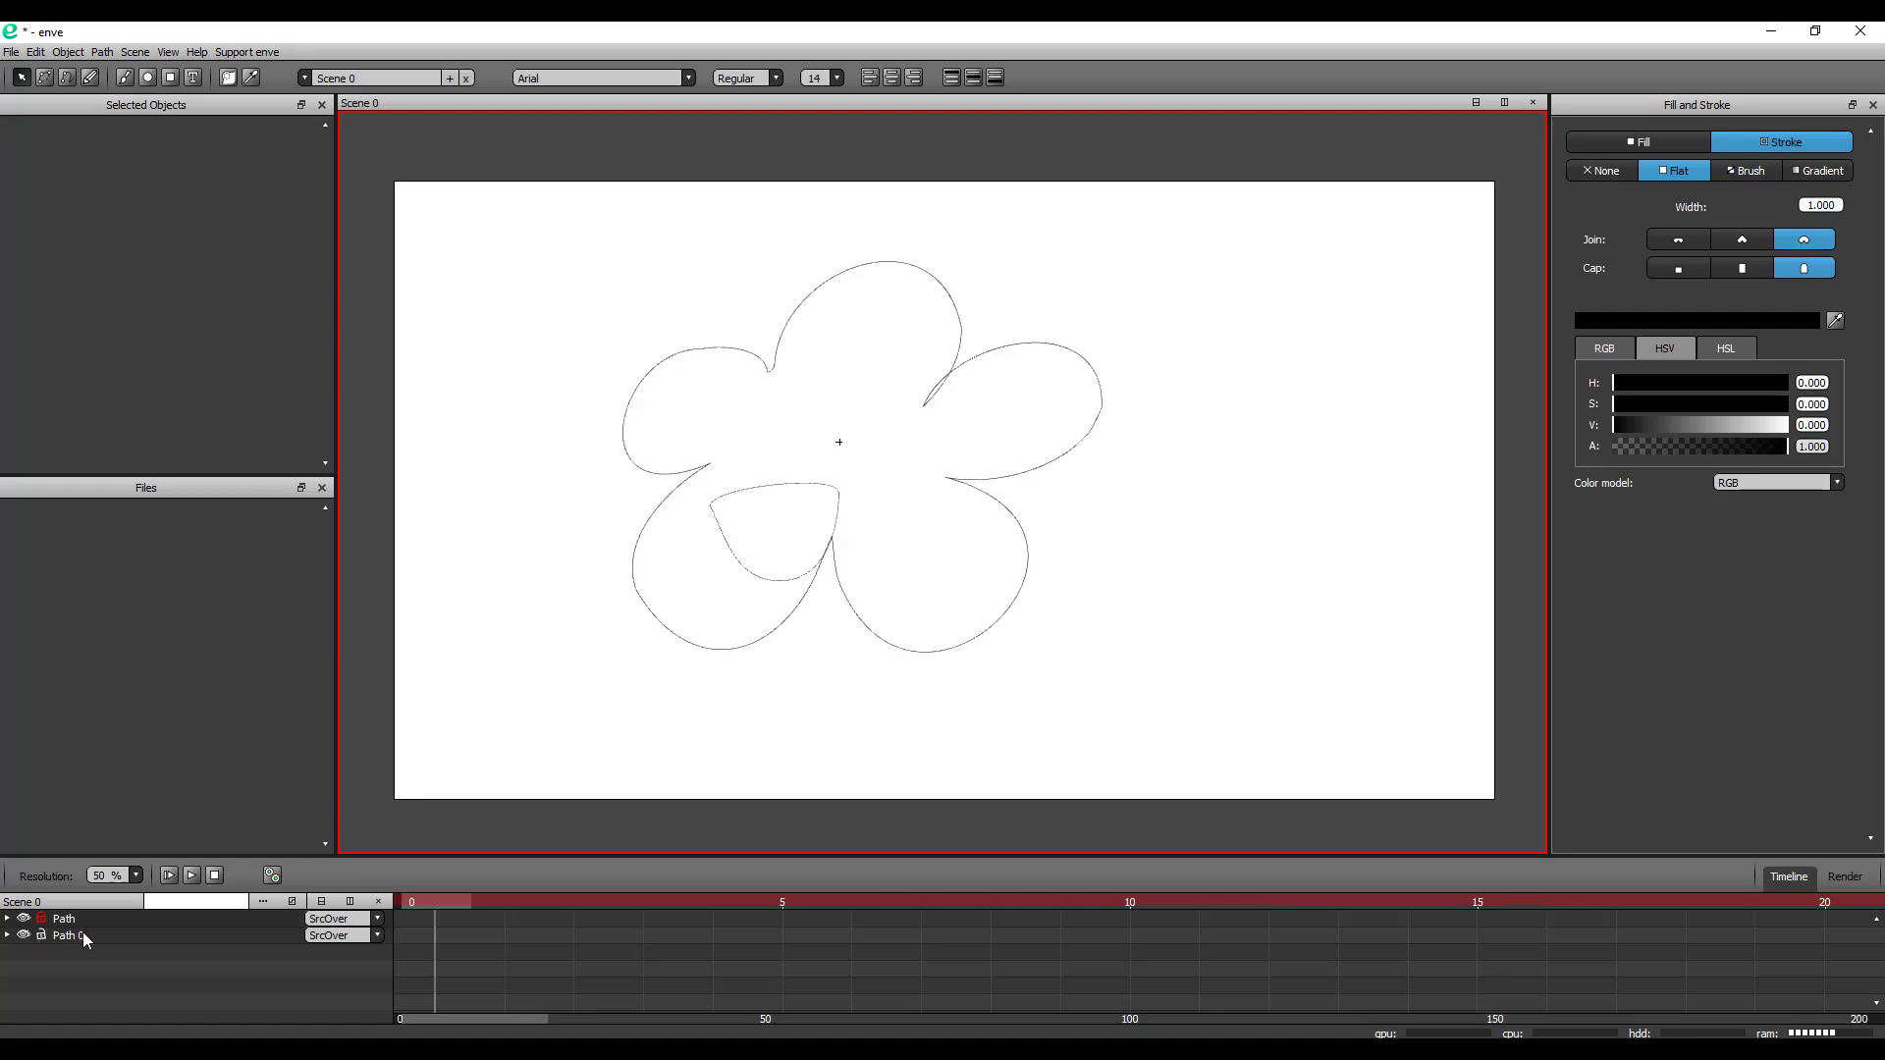
{"action": "left_click", "coordinate": [82, 934]}
{"action": "left_click_drag", "start_coordinate": [815, 541], "coordinate": [867, 598]}
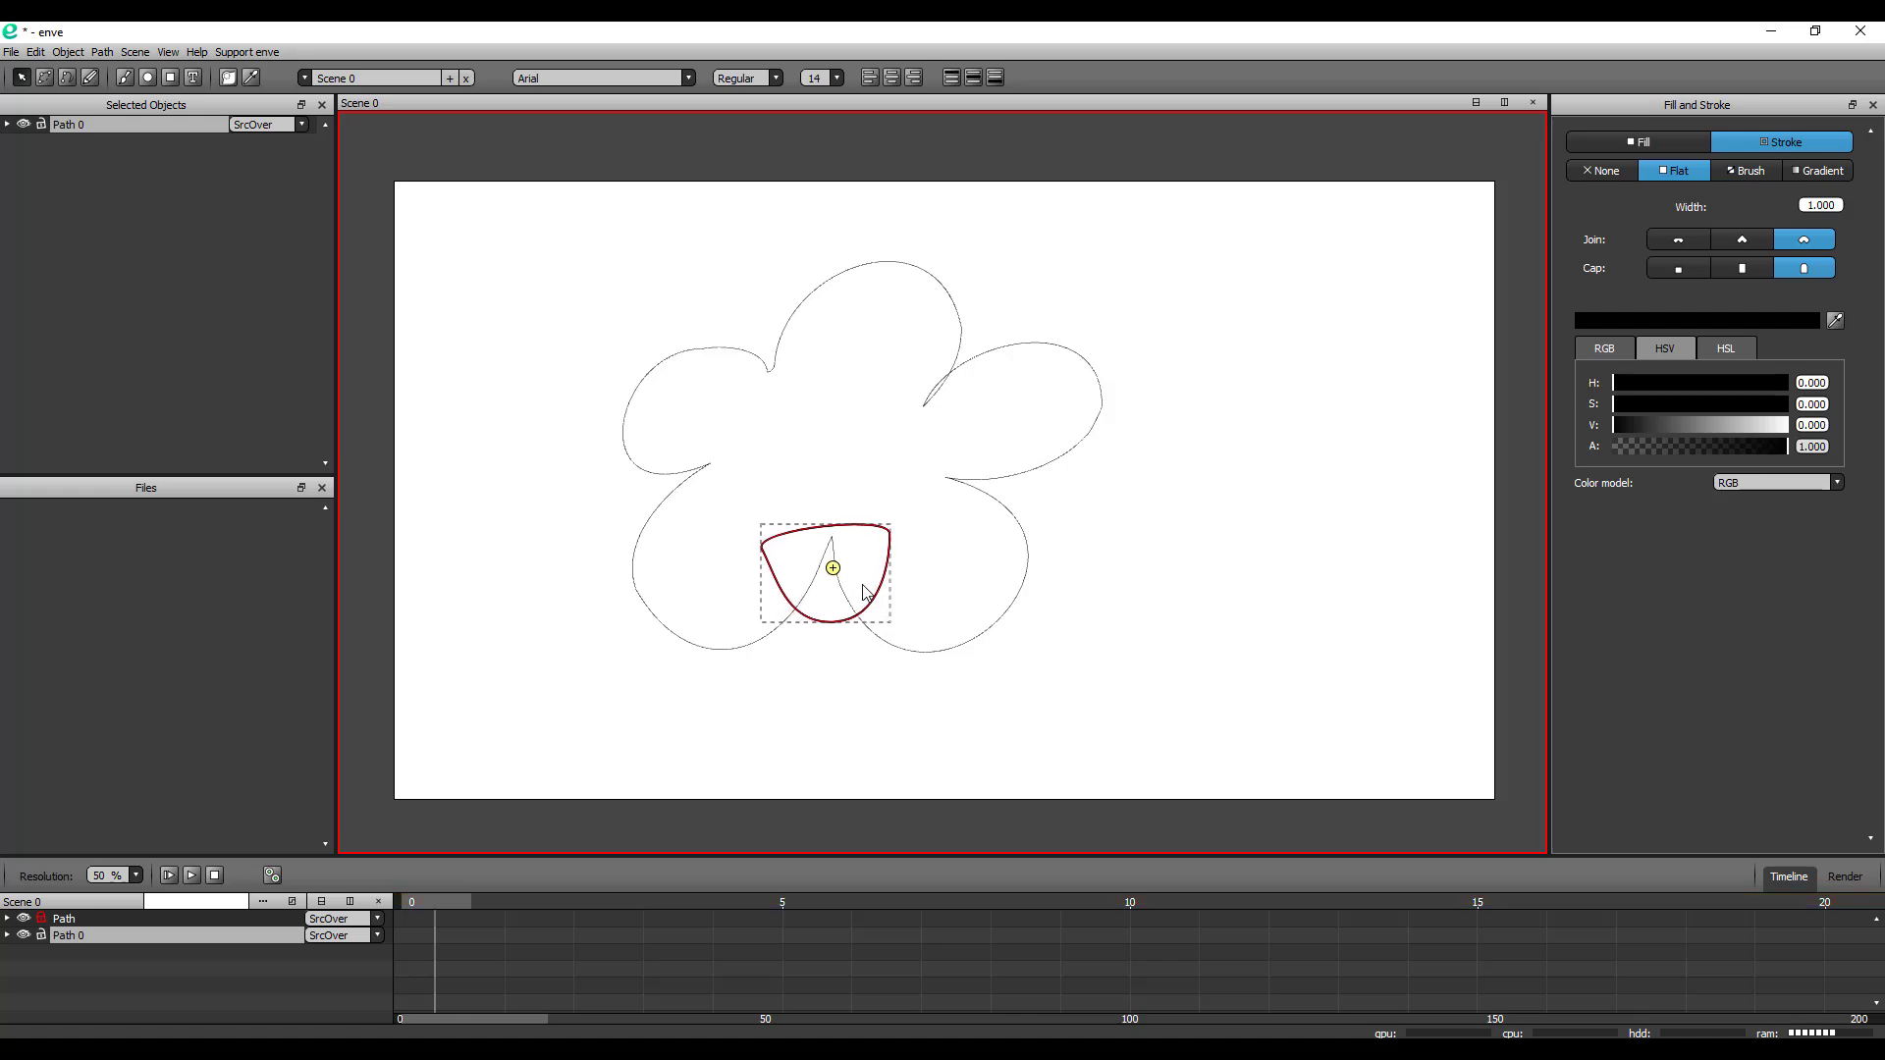
{"action": "left_click", "coordinate": [958, 444]}
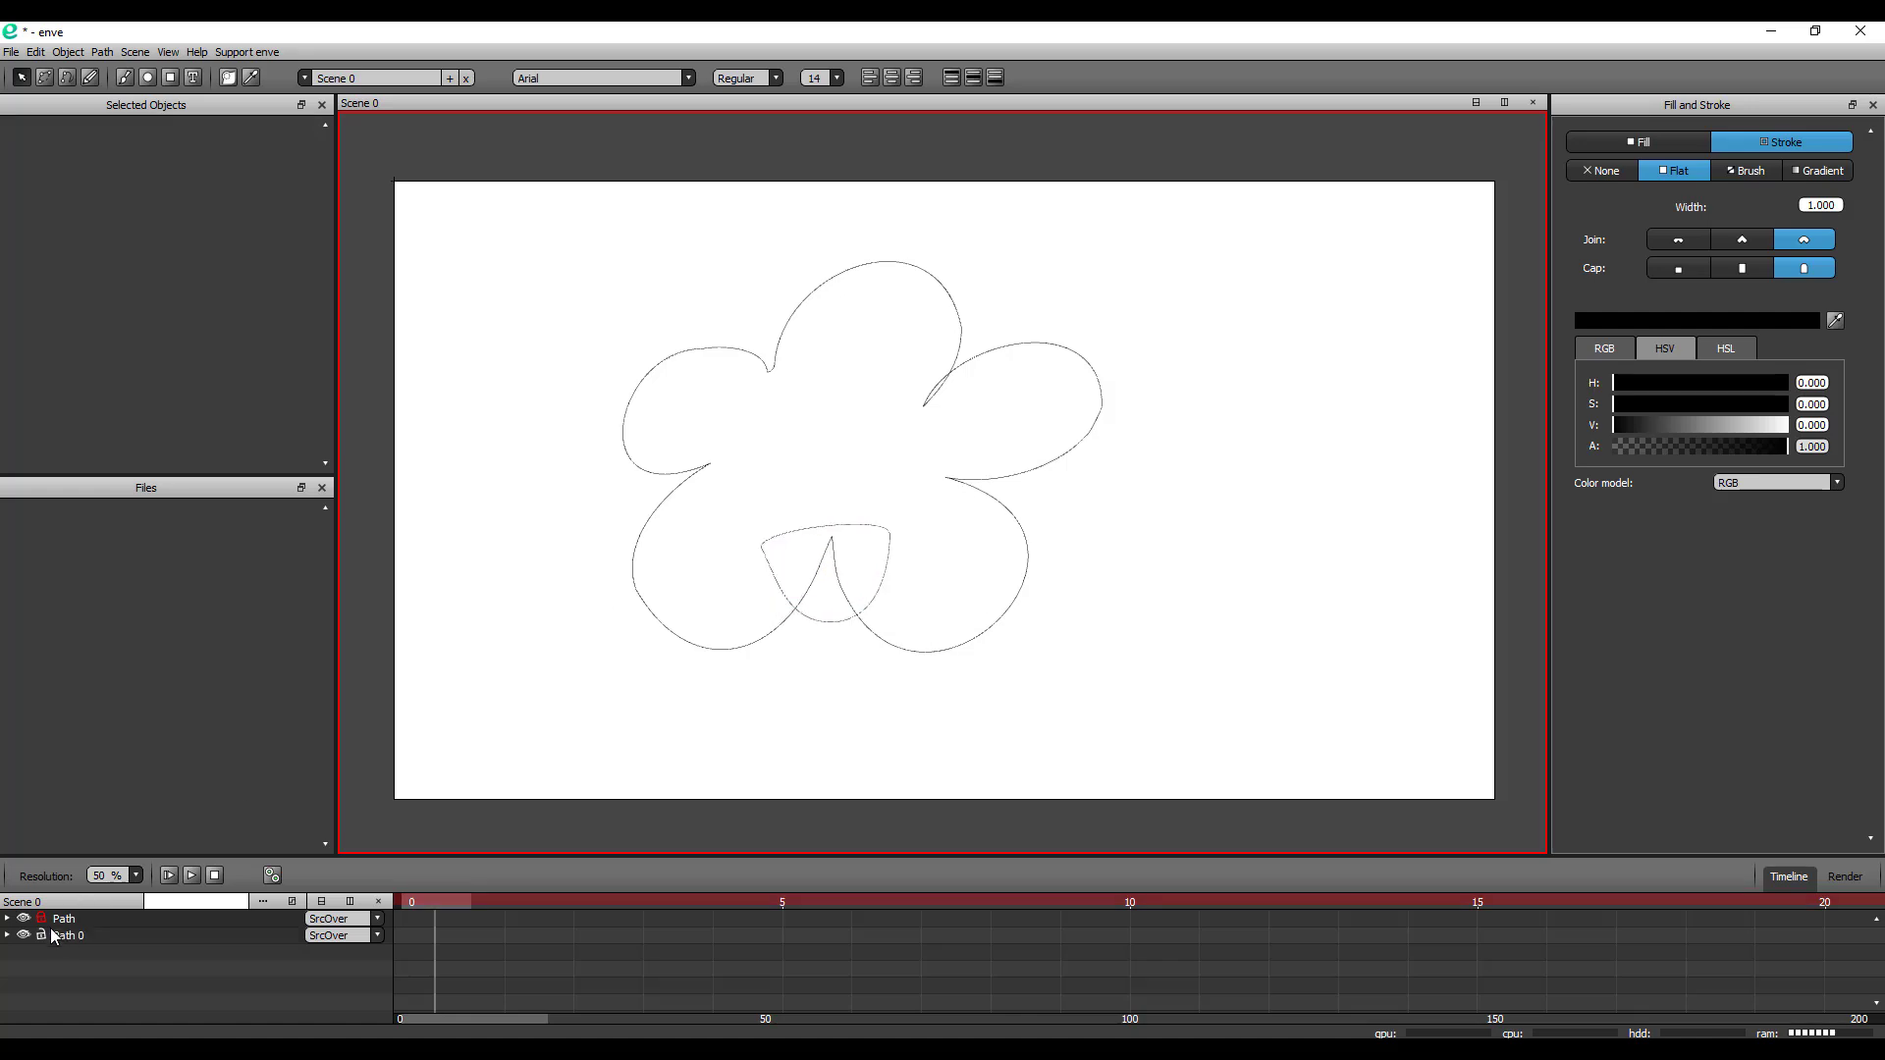
Unlock the flower path and give it a flat dark red fill with the red value at 0.661
{"action": "left_click", "coordinate": [1016, 534]}
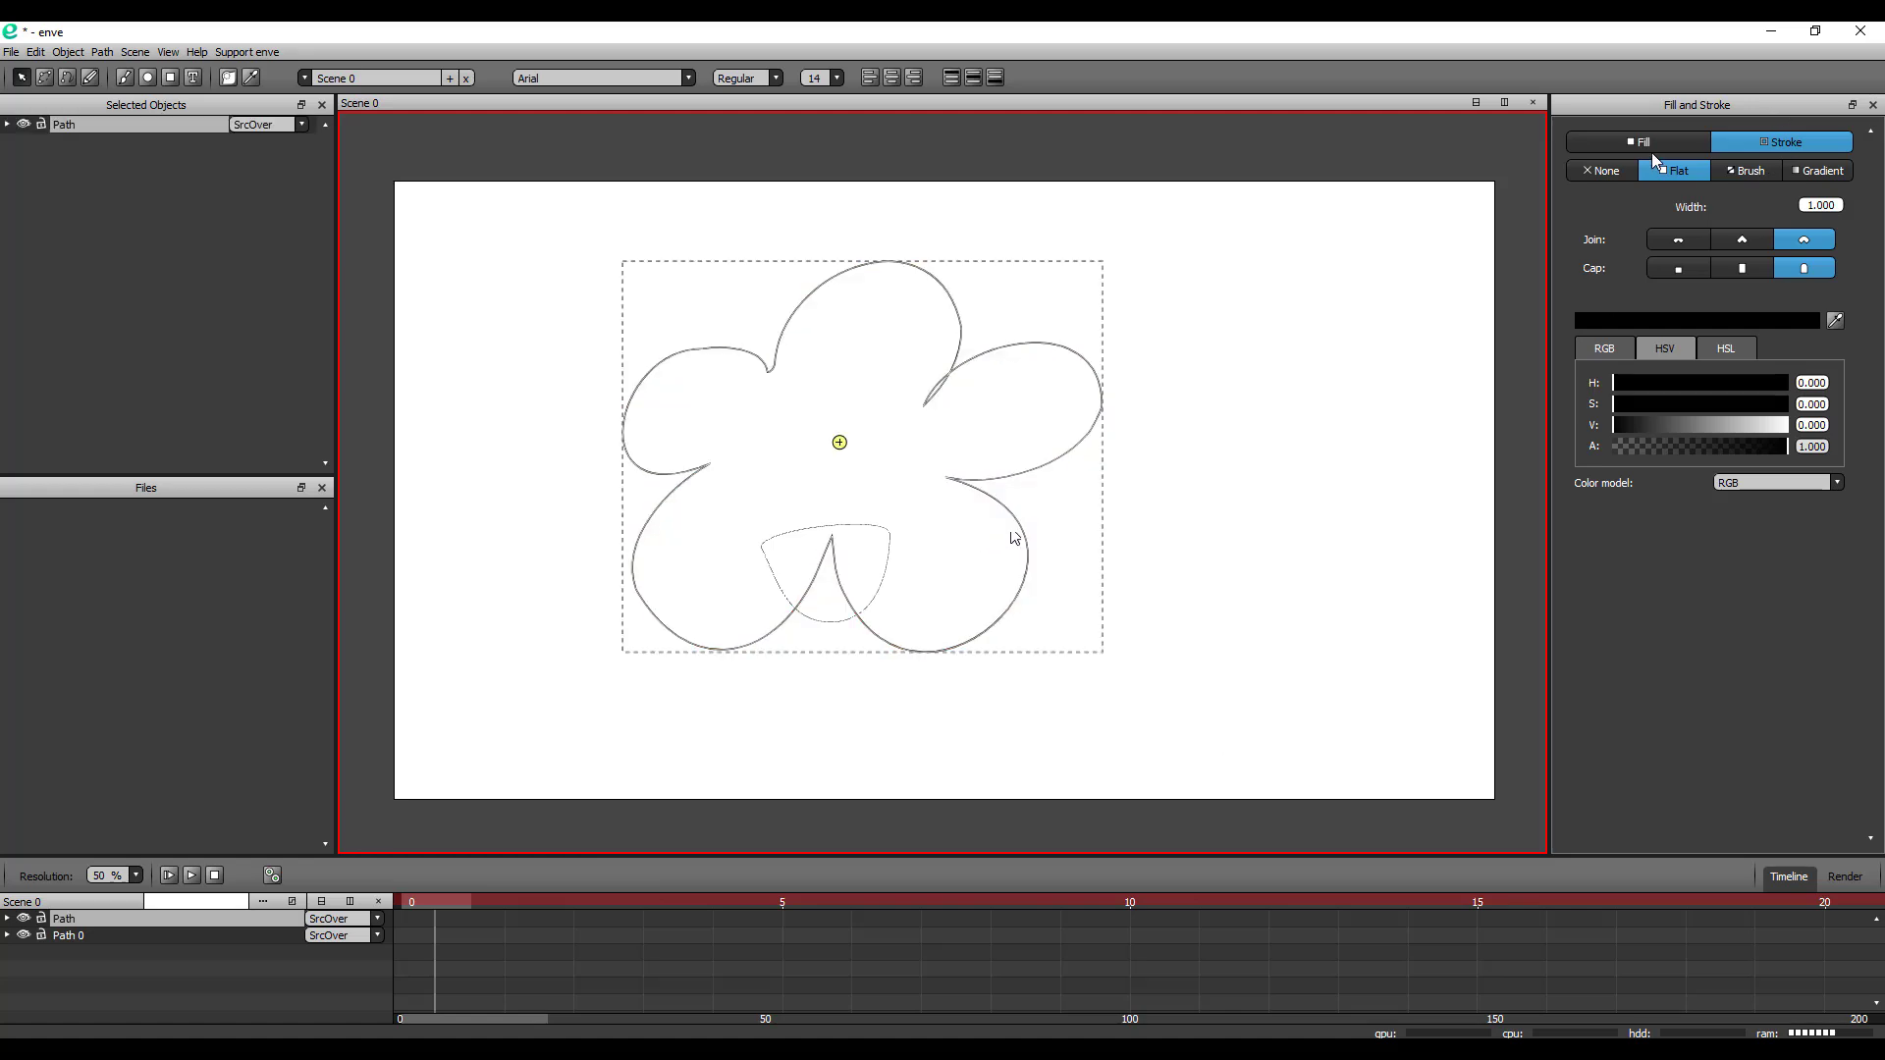
{"action": "left_click", "coordinate": [1652, 141]}
{"action": "left_click", "coordinate": [1724, 173]}
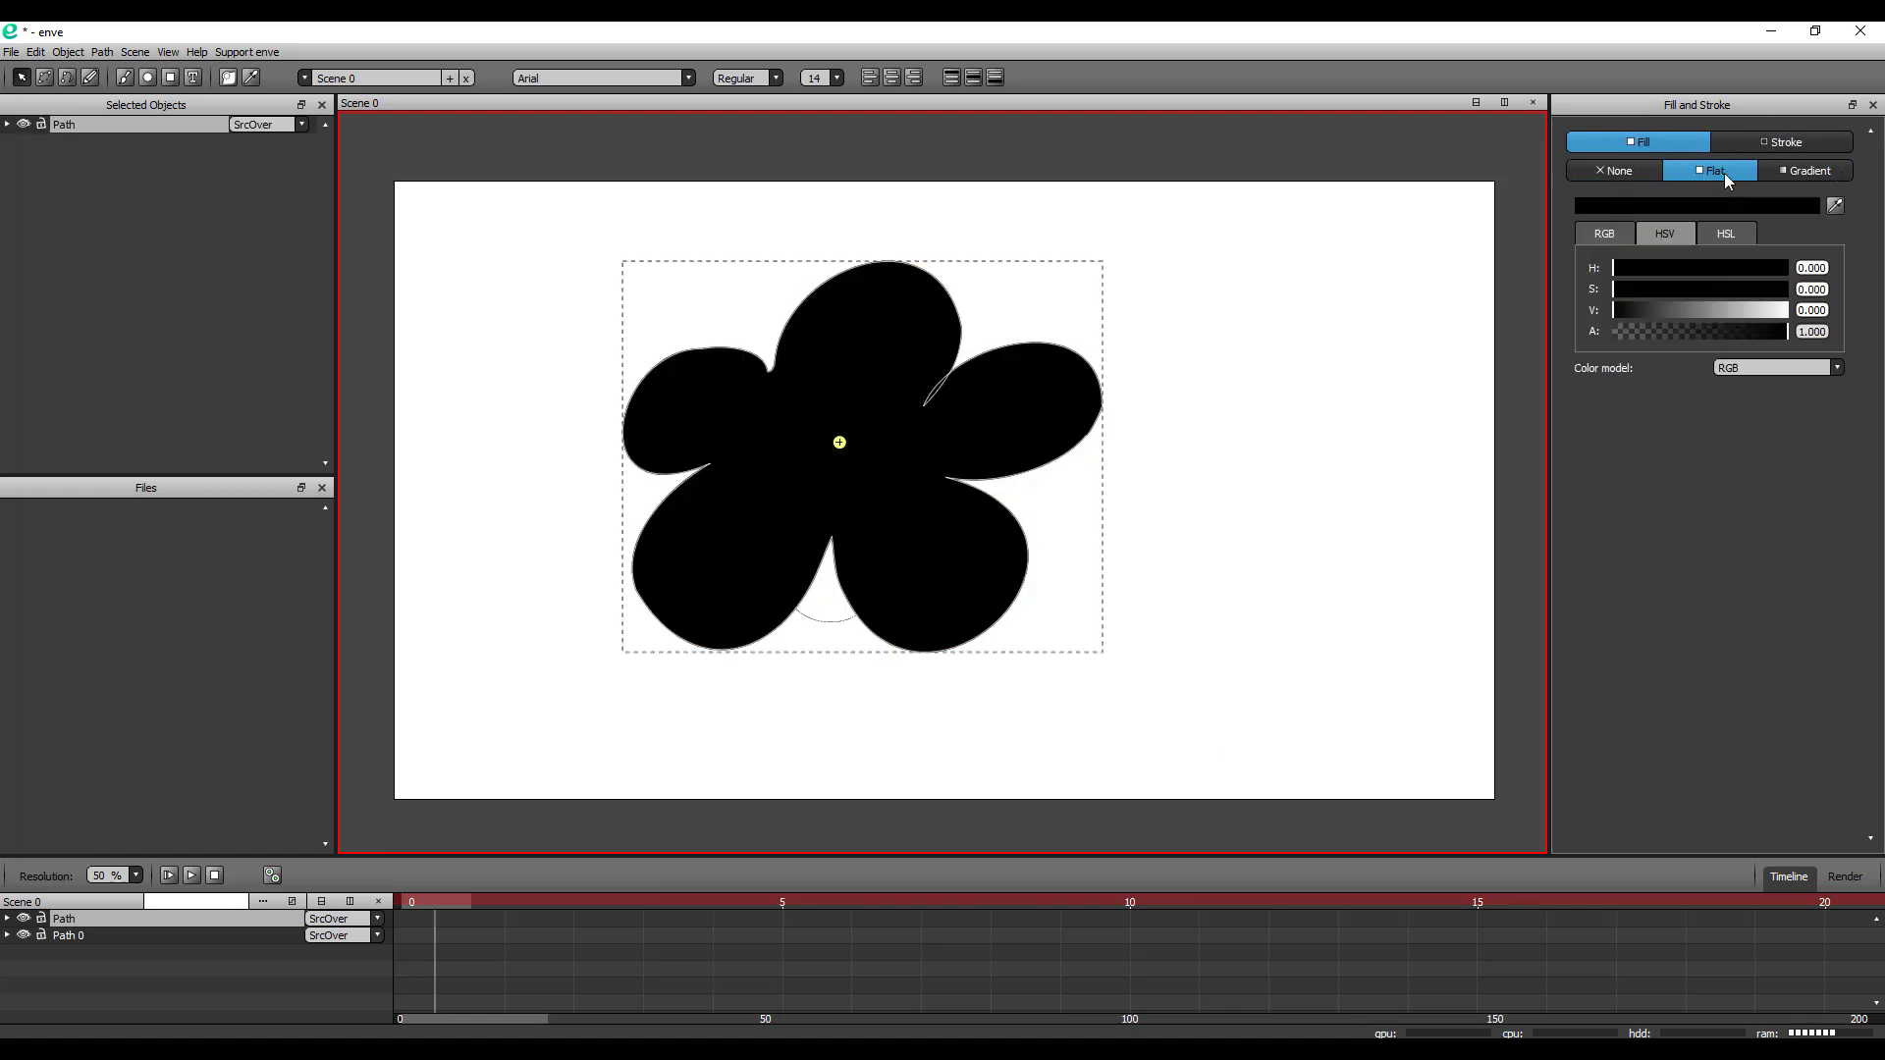
{"action": "left_click", "coordinate": [1606, 235]}
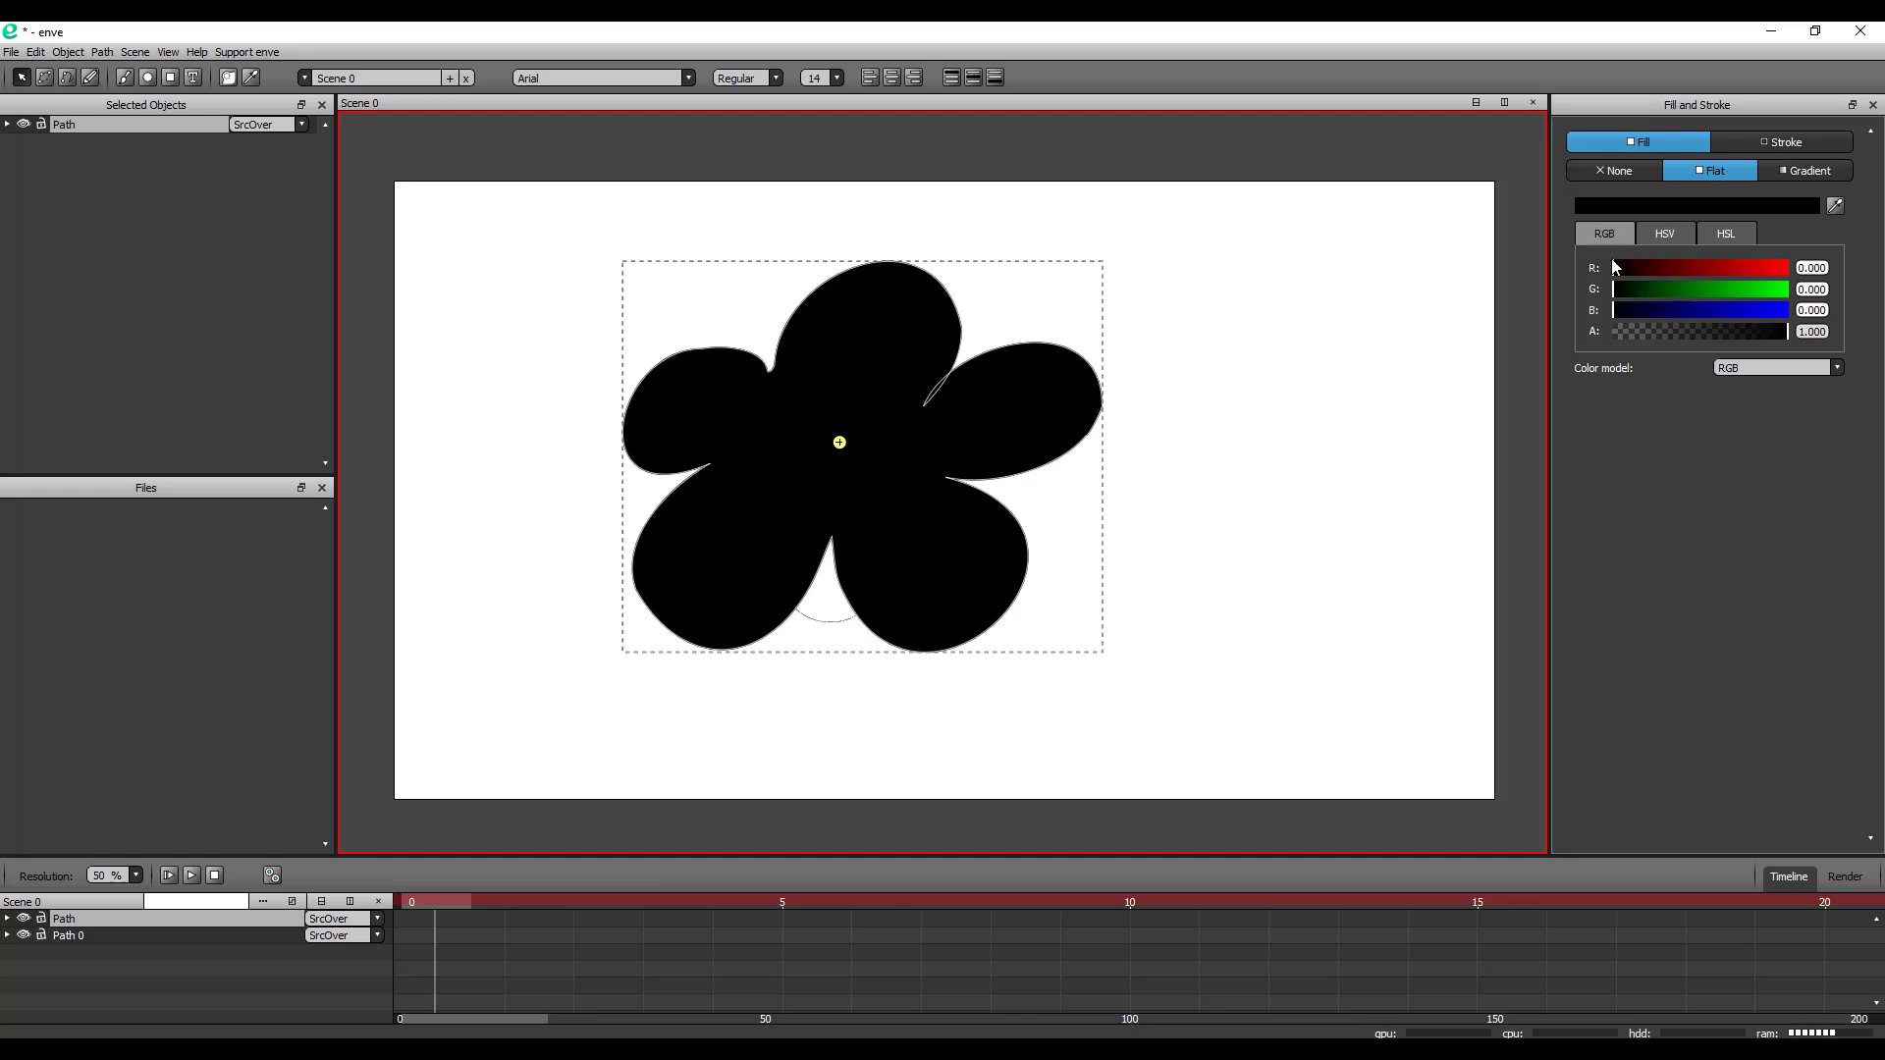
{"action": "left_click_drag", "start_coordinate": [1675, 270], "coordinate": [1728, 268]}
{"action": "left_click", "coordinate": [1205, 369]}
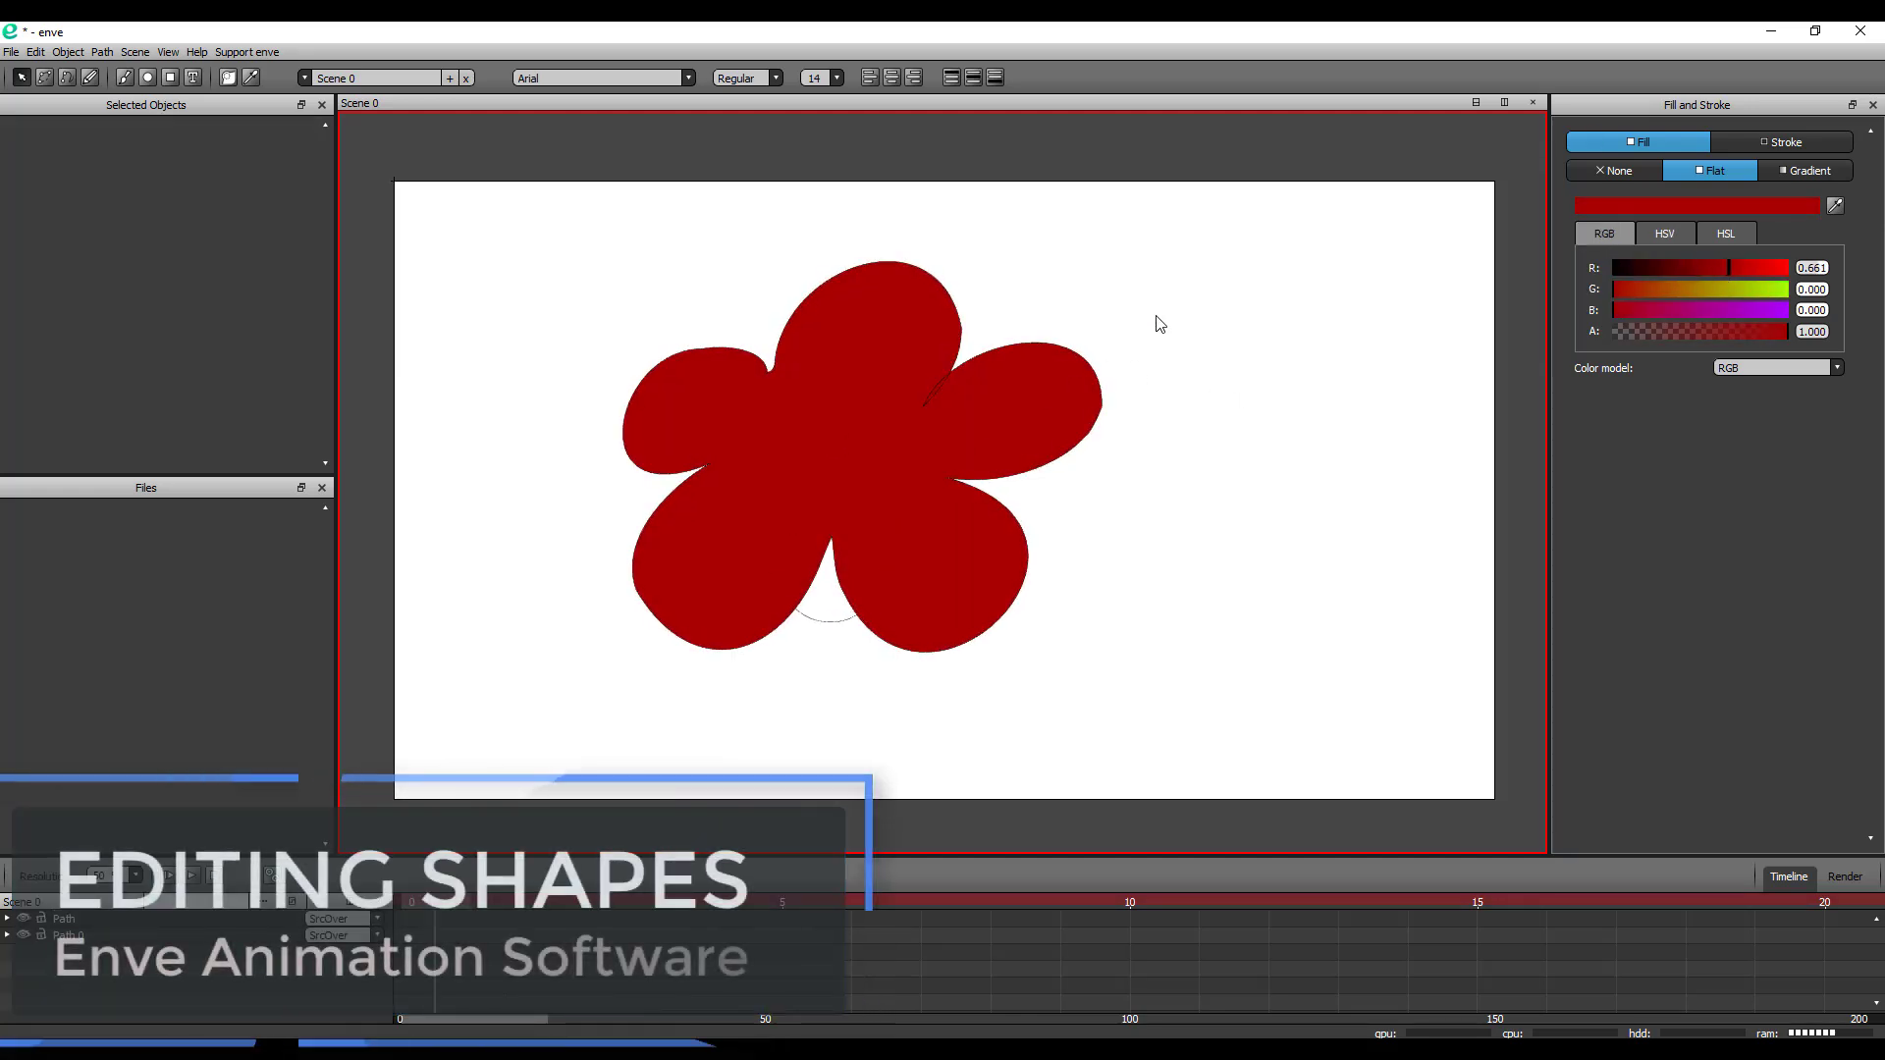
Reshape the flower's upper-left petal in point mode by moving its top node outward and adjusting the petal's tangent handles
{"action": "left_click", "coordinate": [1018, 420]}
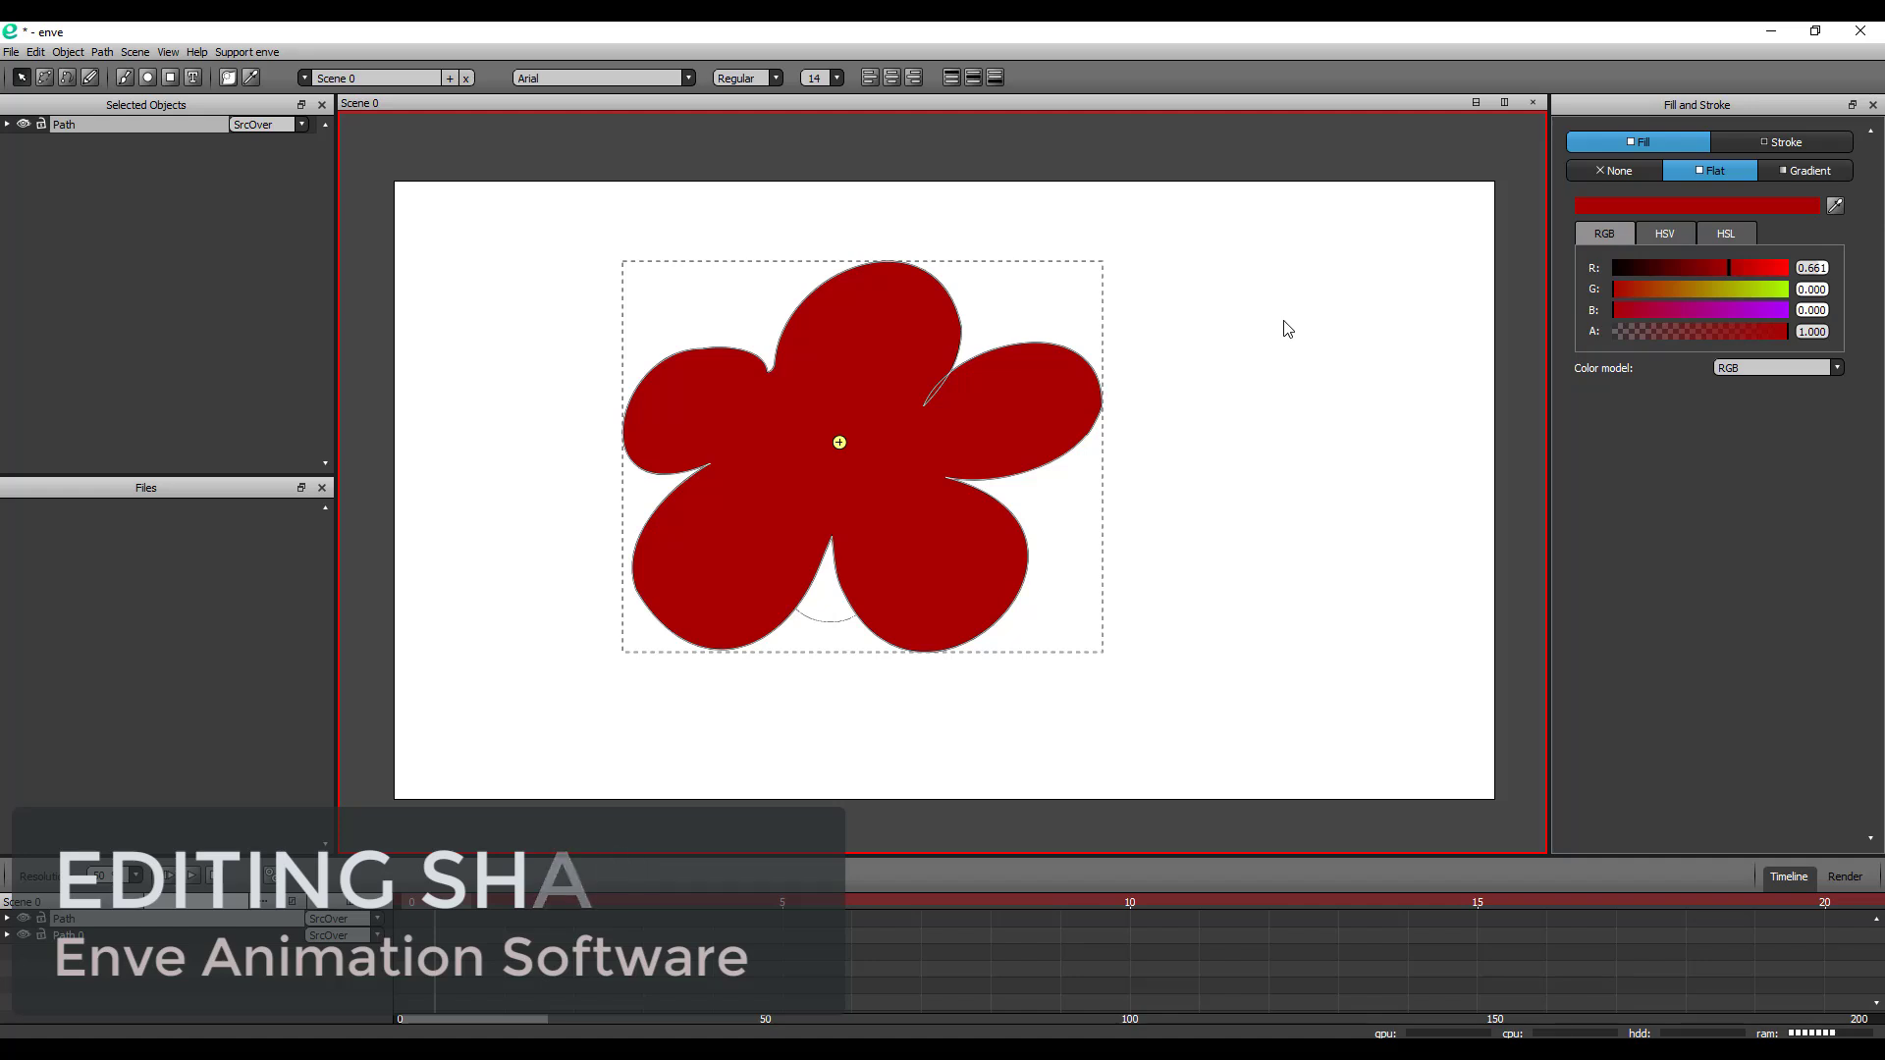
{"action": "left_click", "coordinate": [45, 79]}
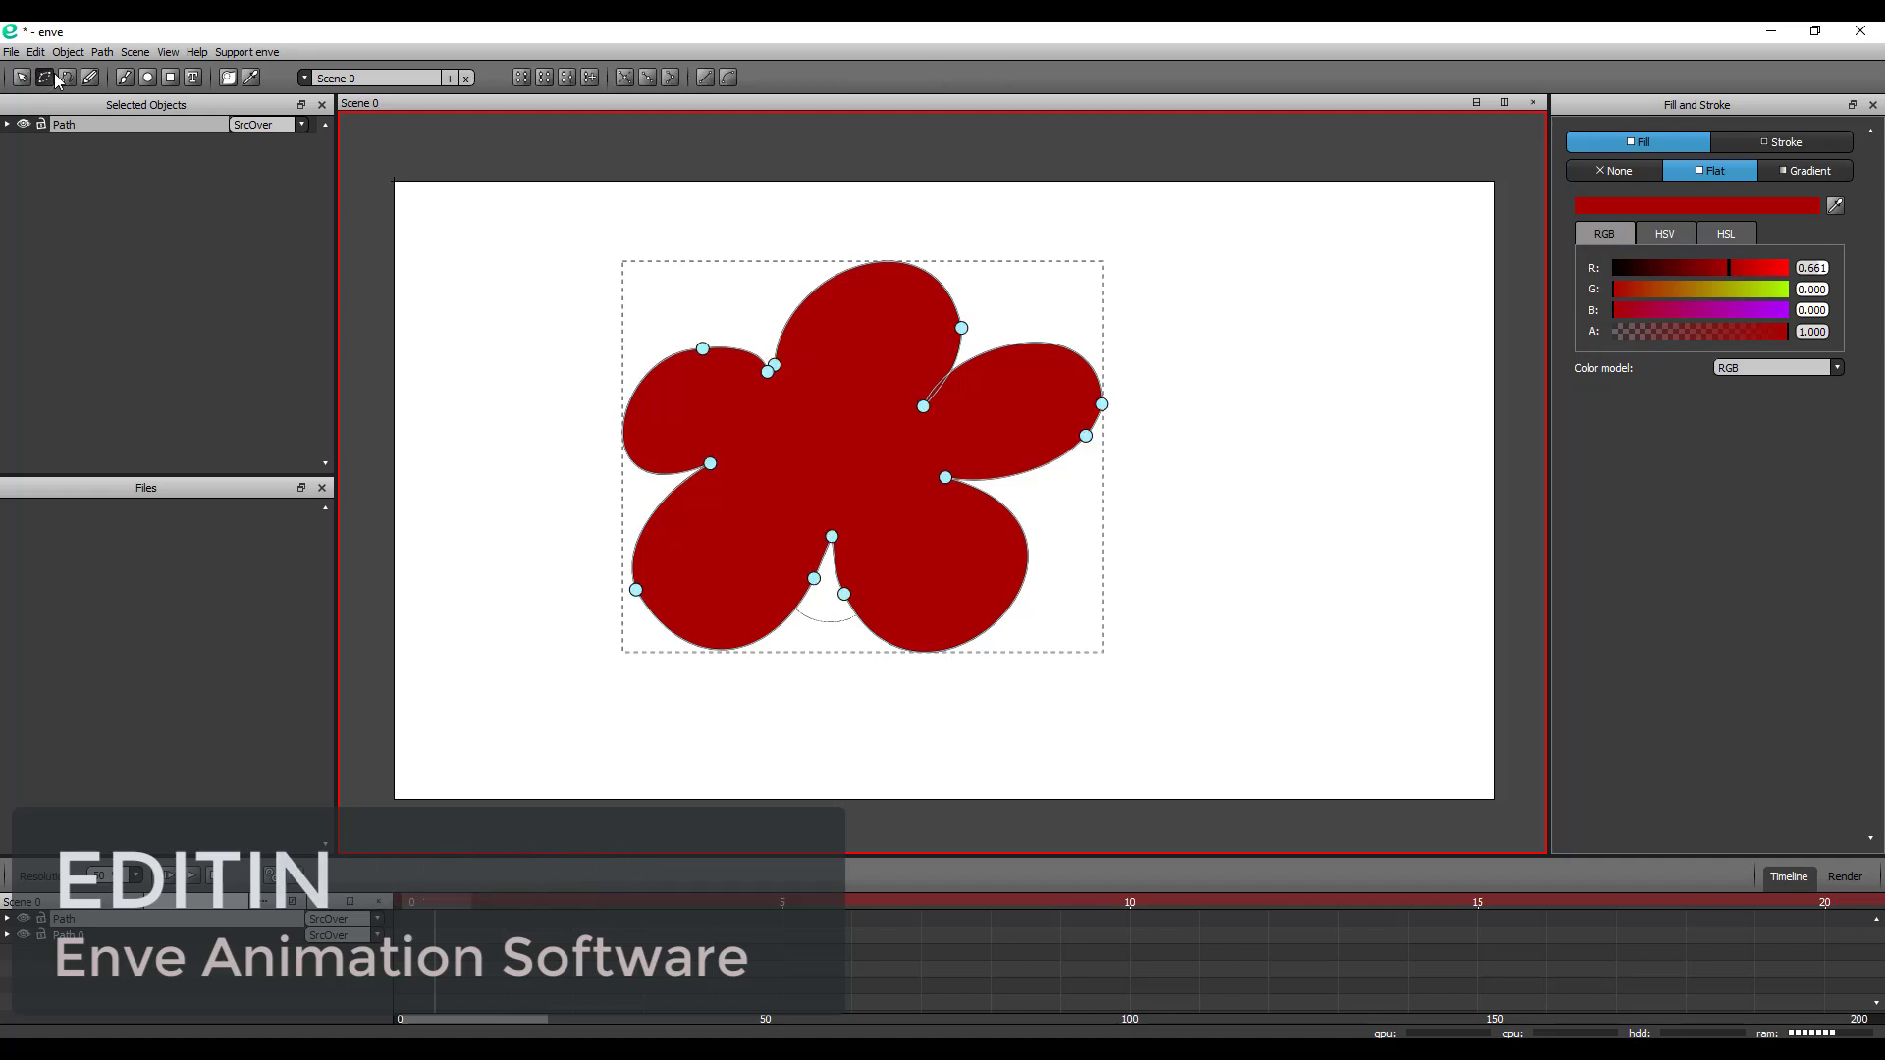
{"action": "left_click", "coordinate": [704, 349]}
{"action": "left_click_drag", "start_coordinate": [705, 350], "coordinate": [690, 325]}
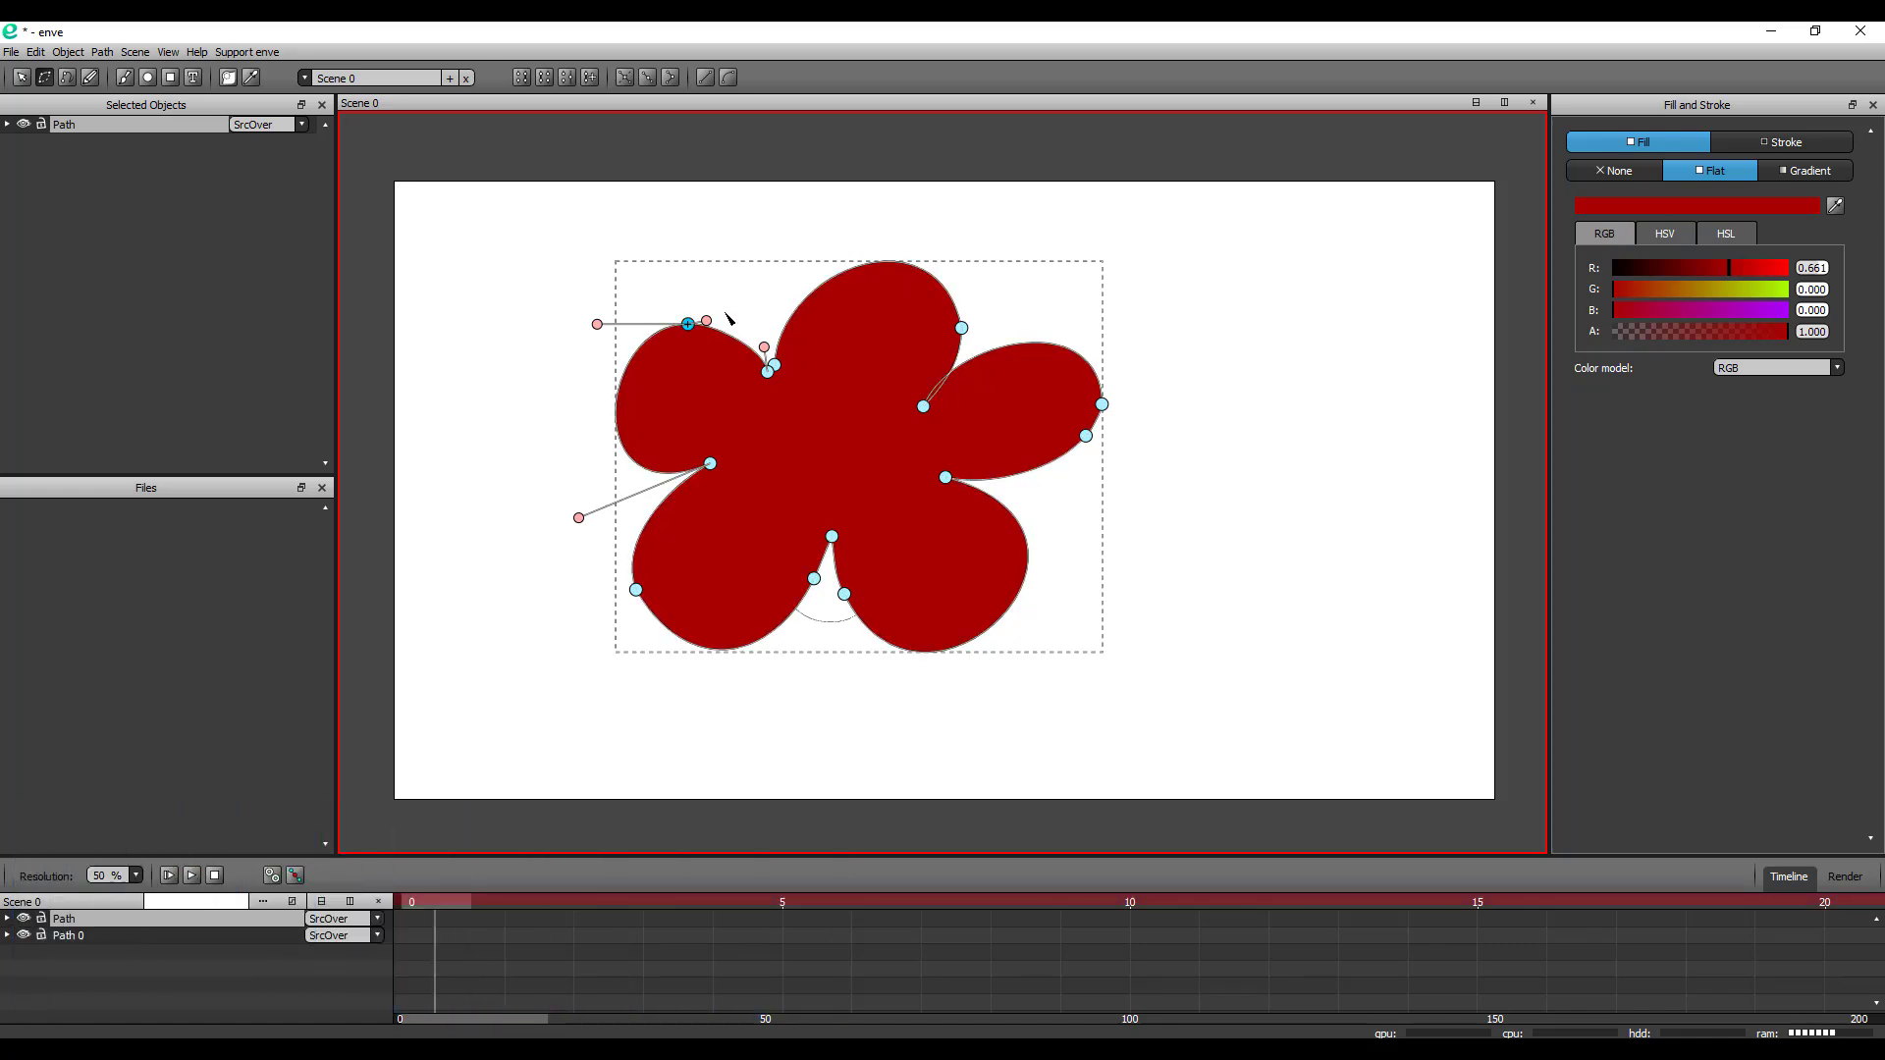
{"action": "left_click_drag", "start_coordinate": [602, 328], "coordinate": [601, 331]}
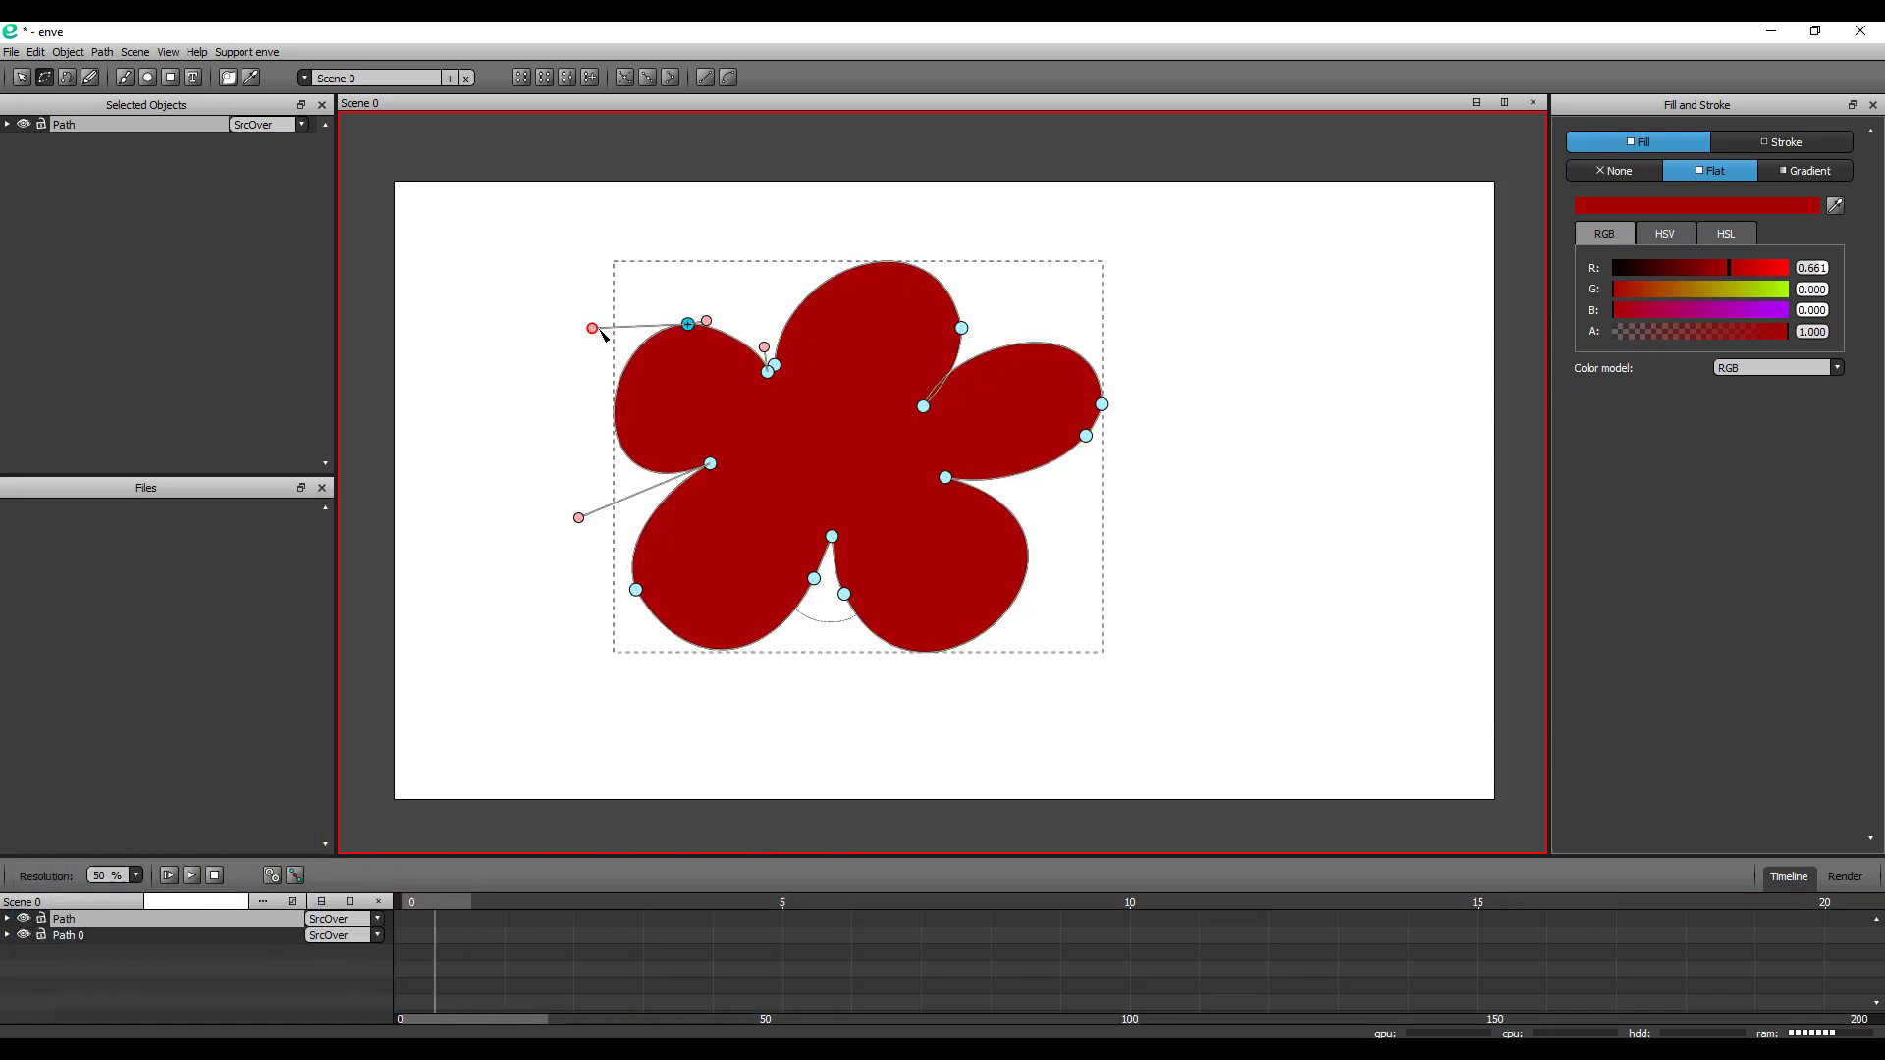
{"action": "left_click_drag", "start_coordinate": [579, 520], "coordinate": [571, 493]}
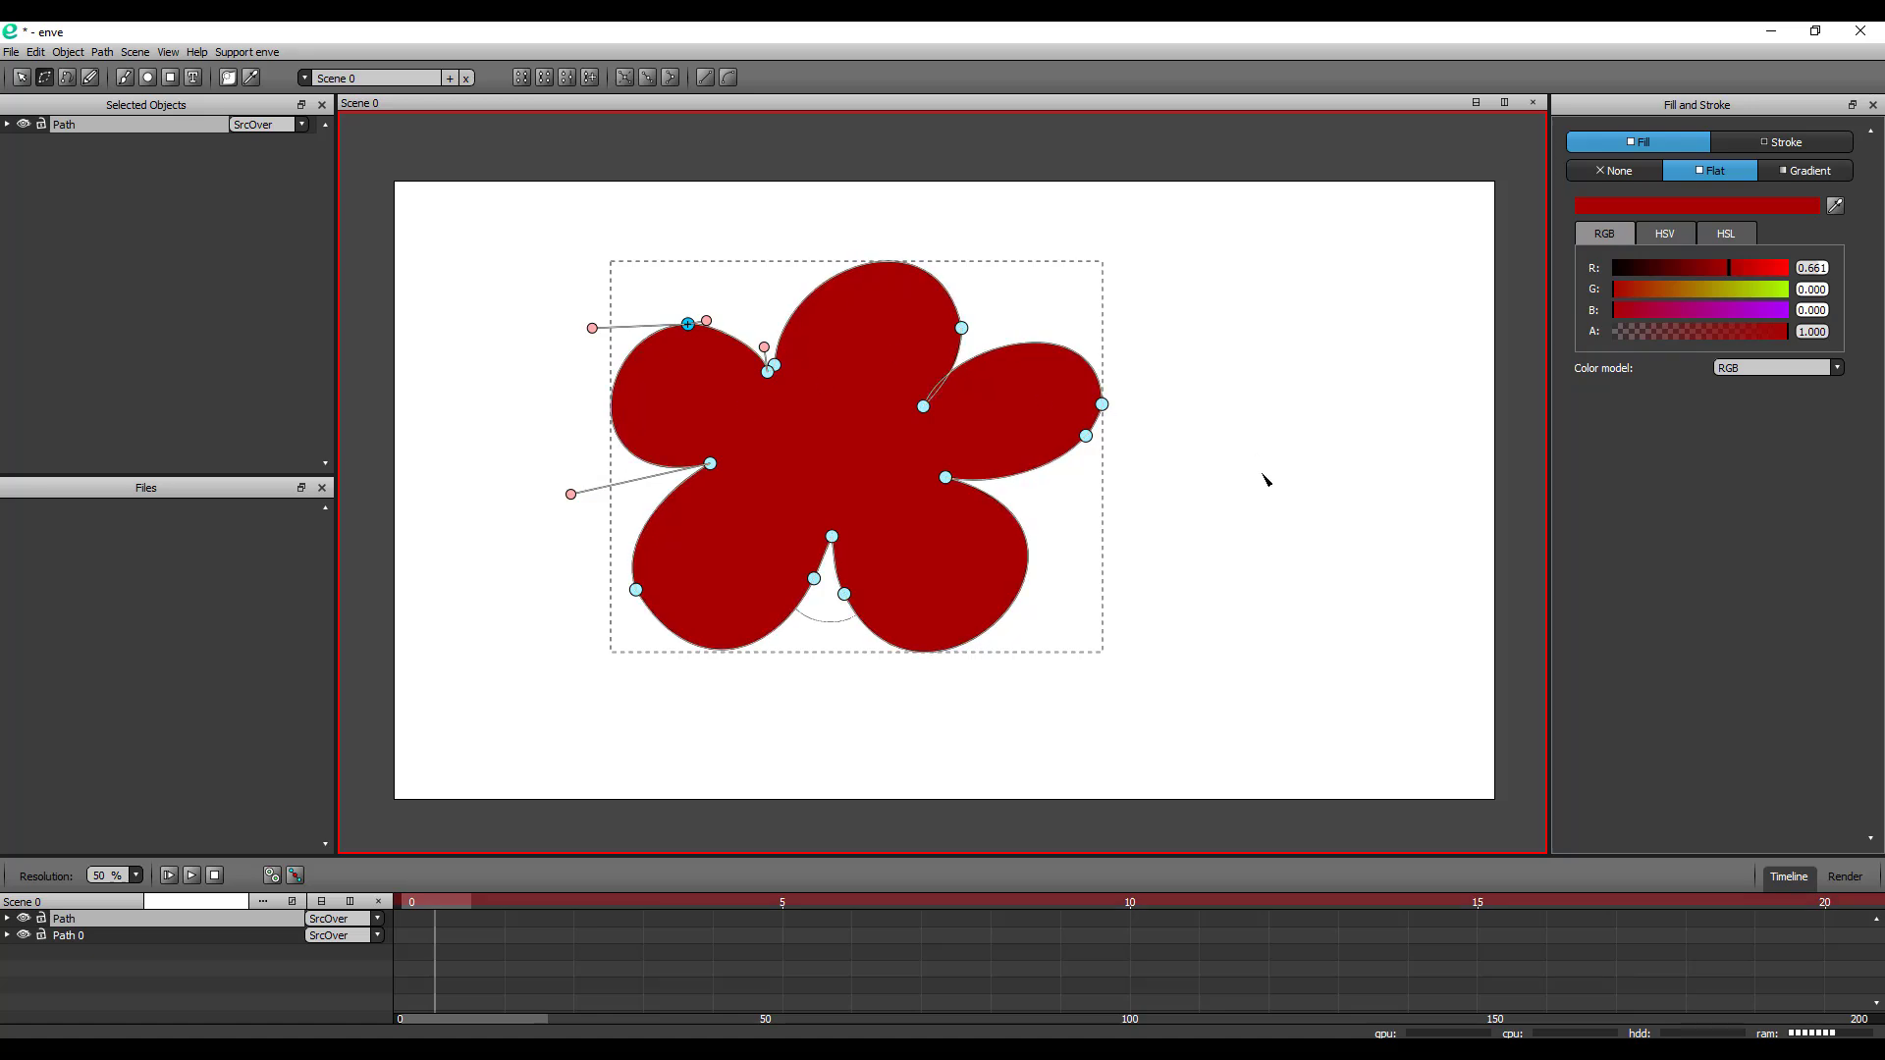
Give Path 0 a flat yellow fill
{"action": "left_click", "coordinate": [103, 937]}
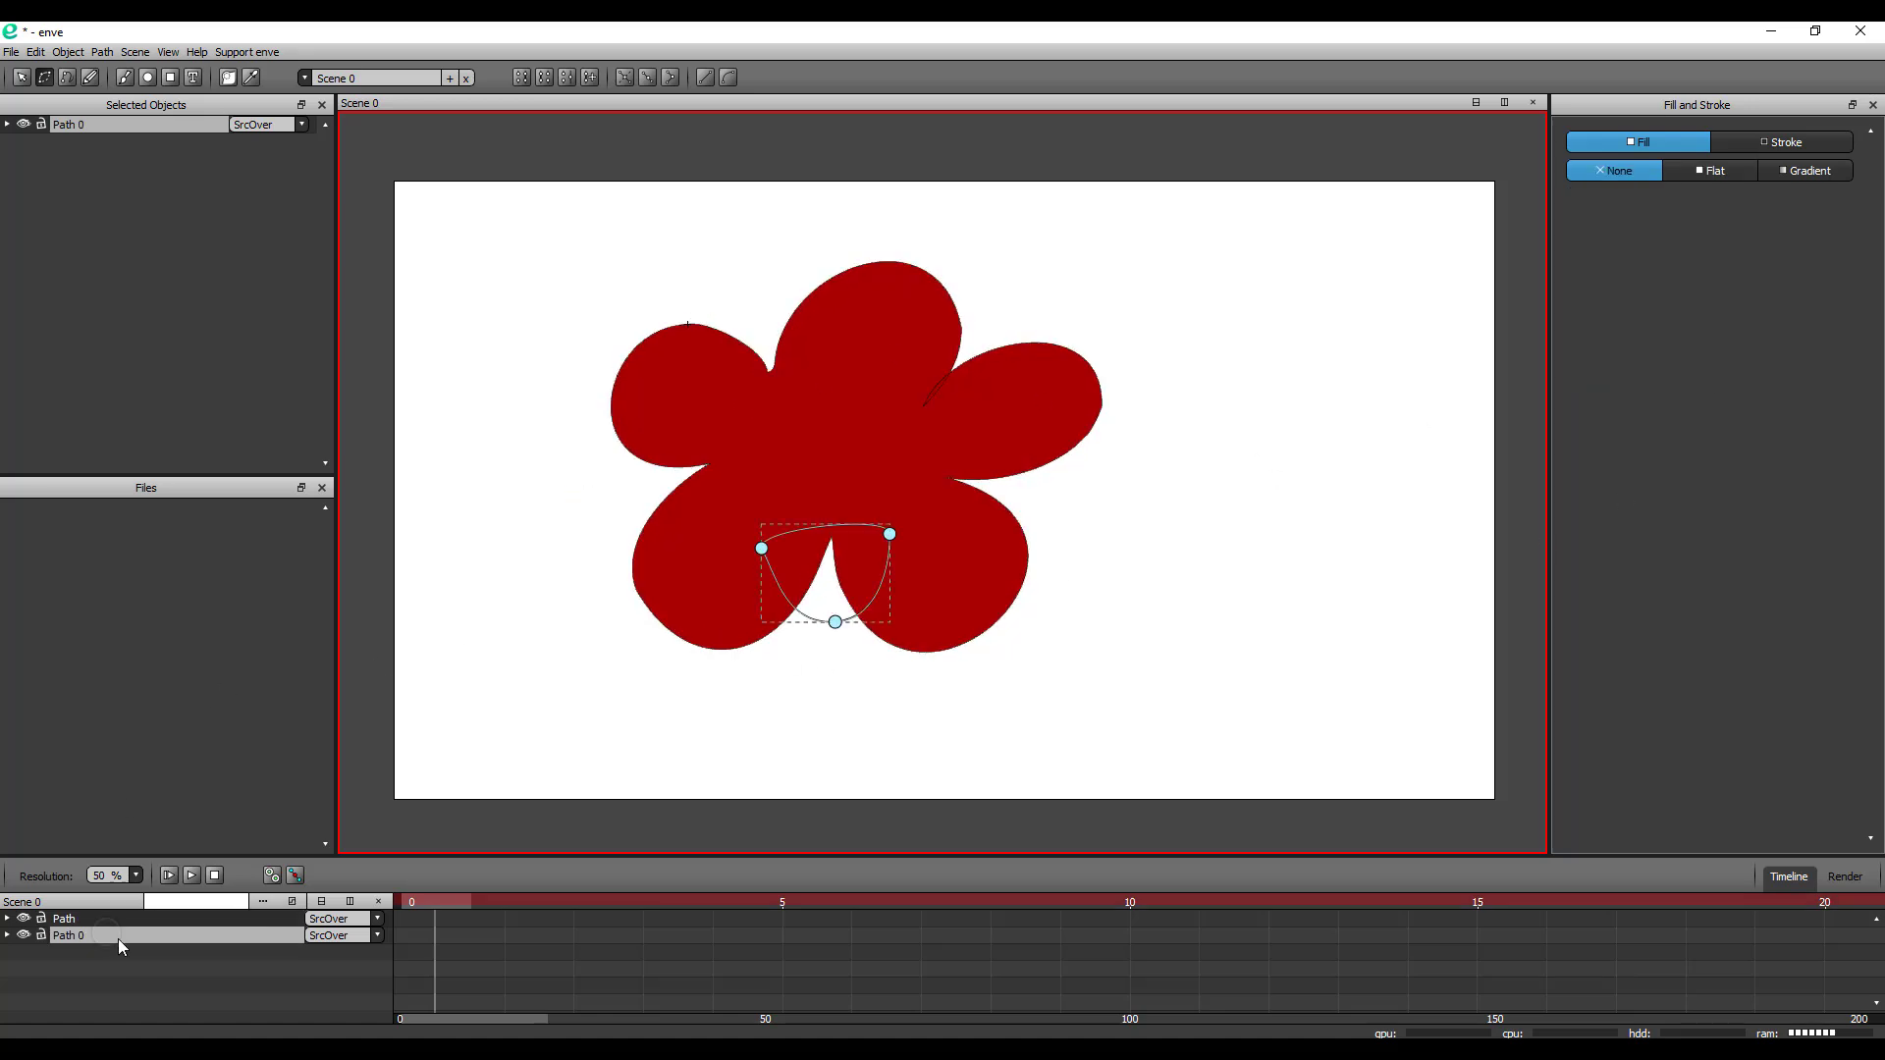
{"action": "left_click", "coordinate": [1713, 171]}
{"action": "left_click_drag", "start_coordinate": [1699, 291], "coordinate": [1758, 274]}
Set the flower's stroke width to 0
{"action": "left_click", "coordinate": [1040, 447]}
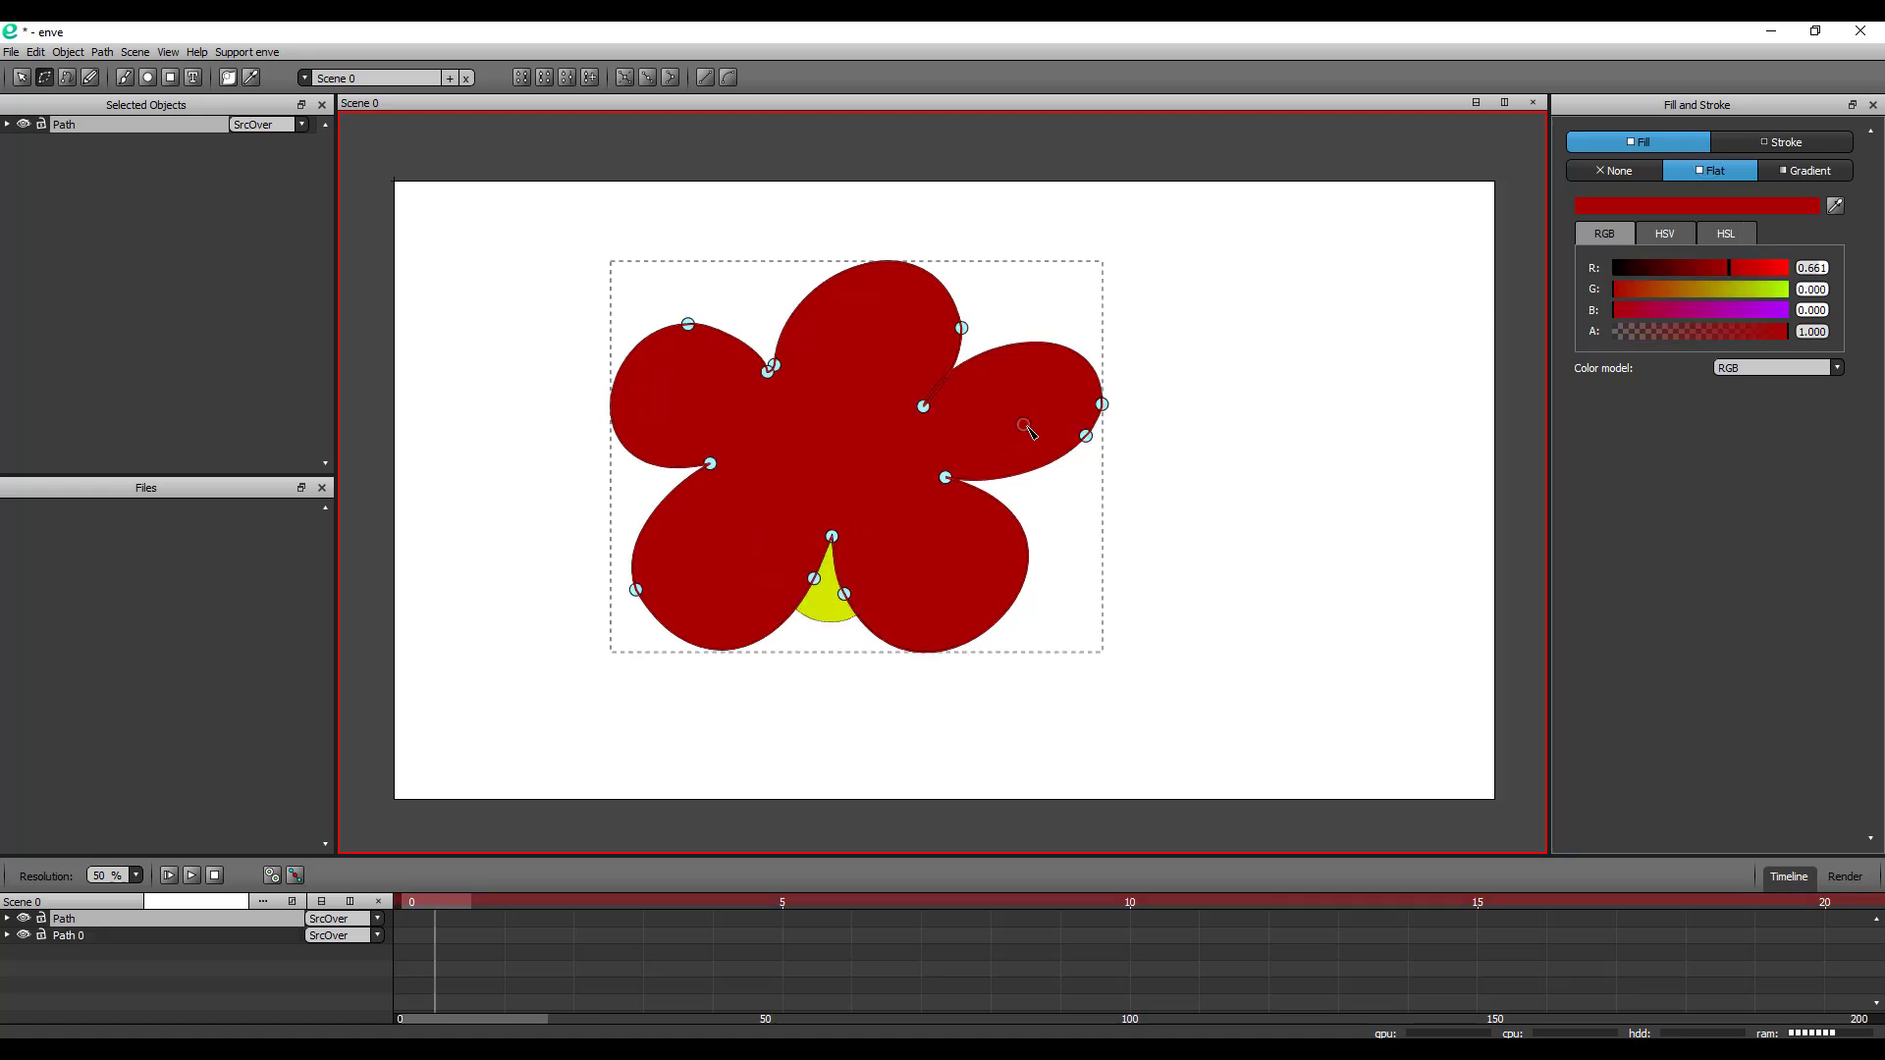
{"action": "left_click", "coordinate": [1785, 144]}
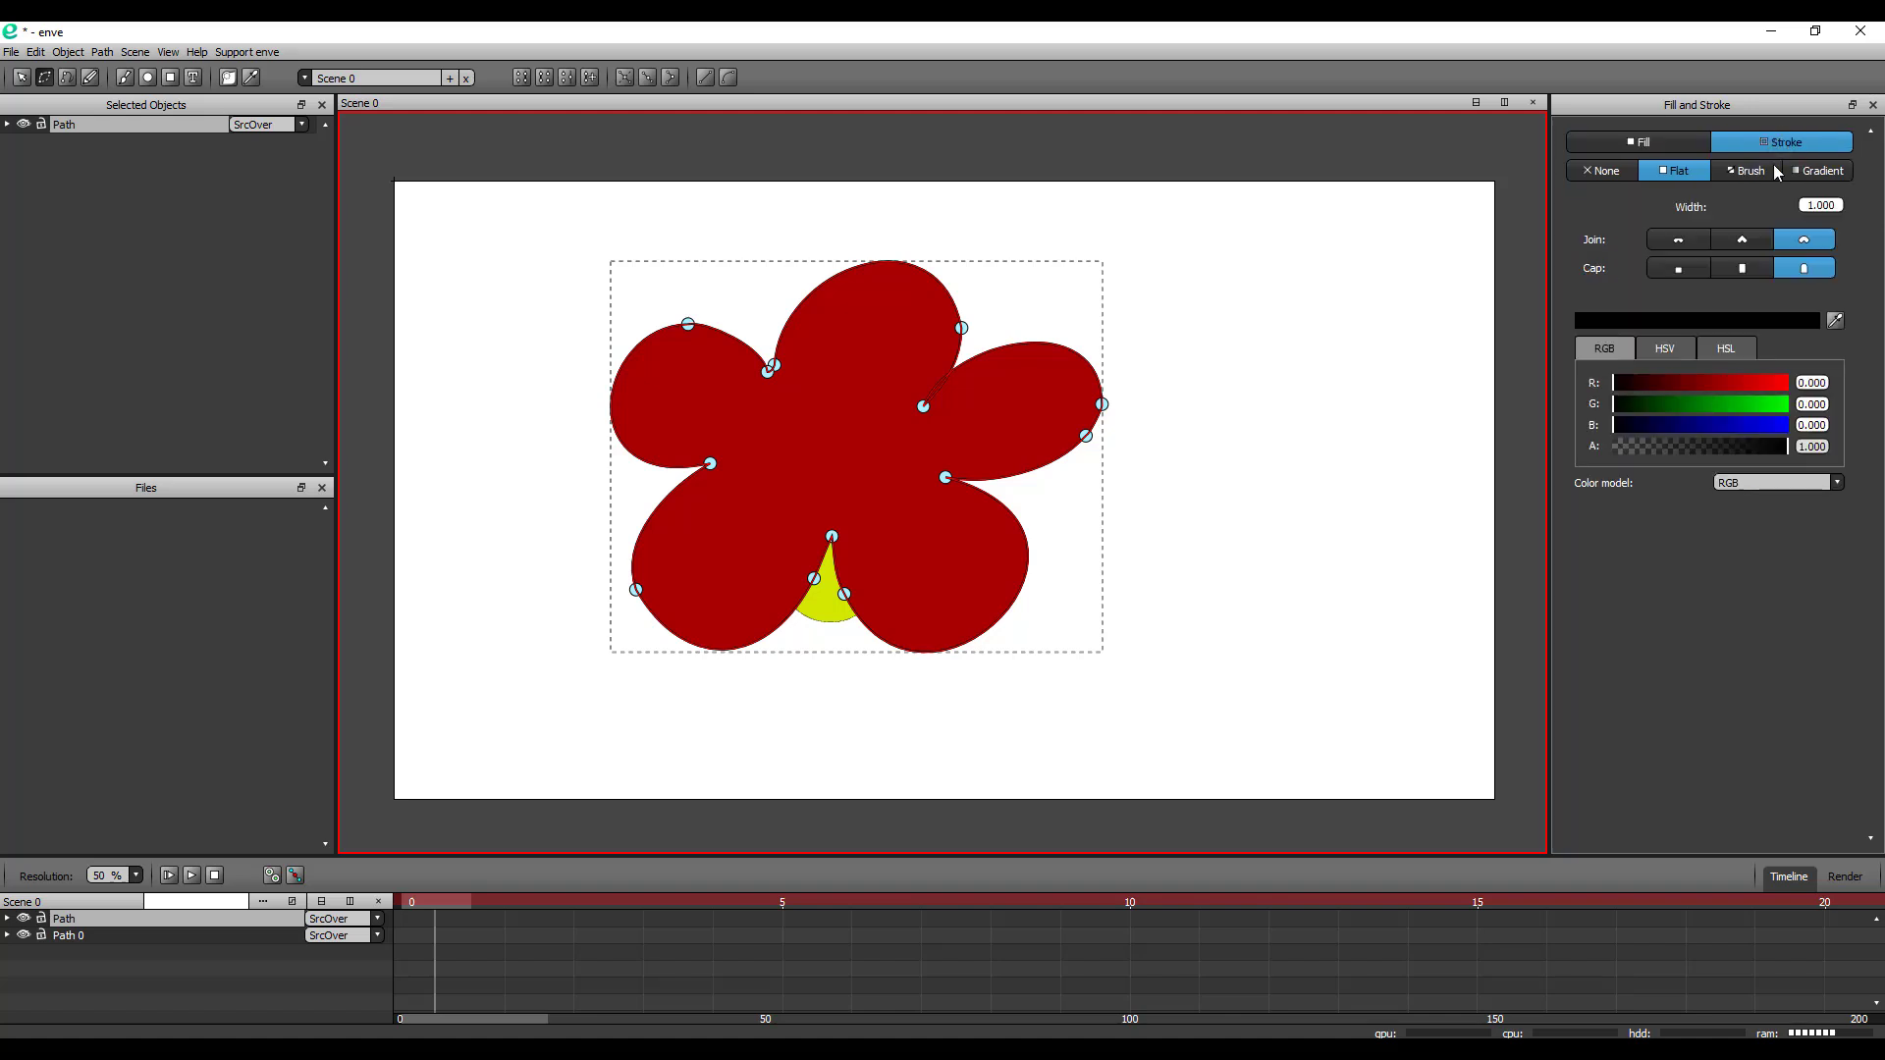
{"action": "mouse_move", "coordinate": [1818, 218]}
{"action": "left_mouse_down"}
{"action": "mouse_move", "coordinate": [1833, 218]}
{"action": "mouse_move", "coordinate": [1796, 214]}
{"action": "left_mouse_up"}
Reshape the flower's top petal by moving its right node upward and adjusting that node's tangent handles
{"action": "left_click", "coordinate": [923, 405]}
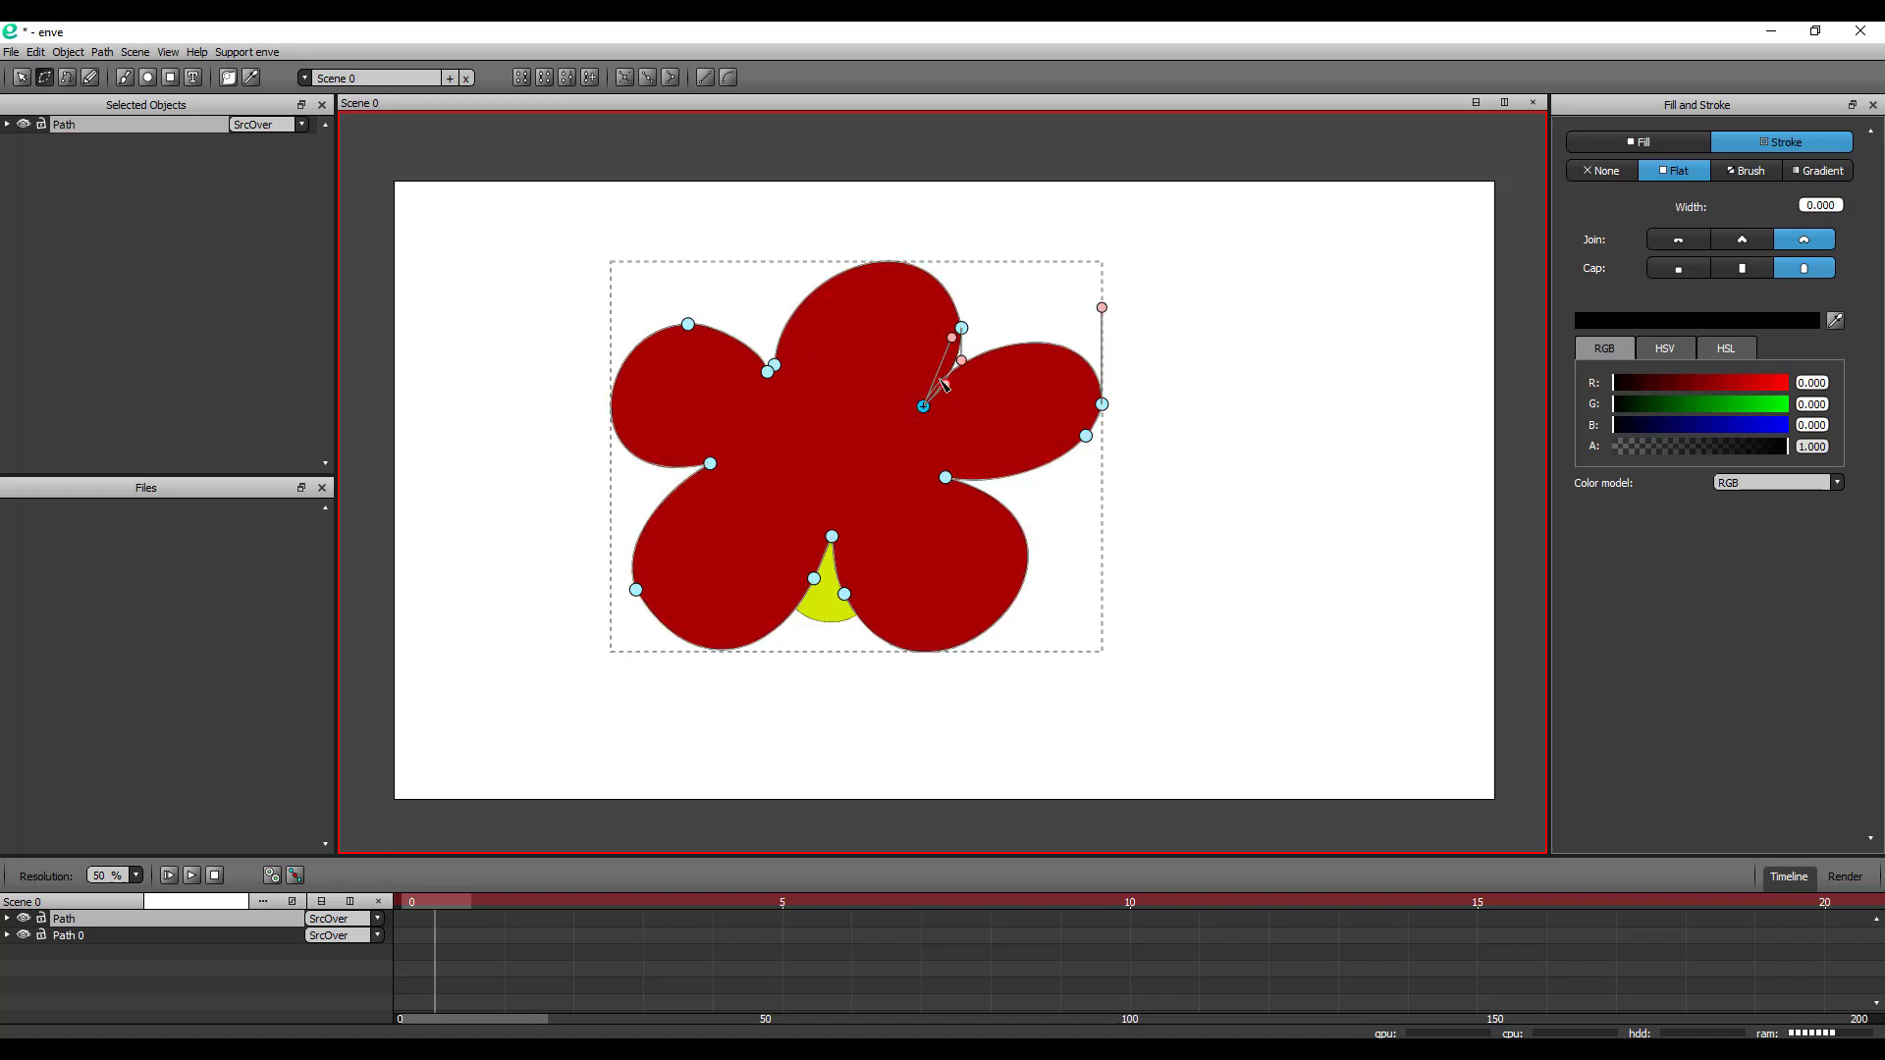
{"action": "left_click_drag", "start_coordinate": [946, 383], "coordinate": [957, 315]}
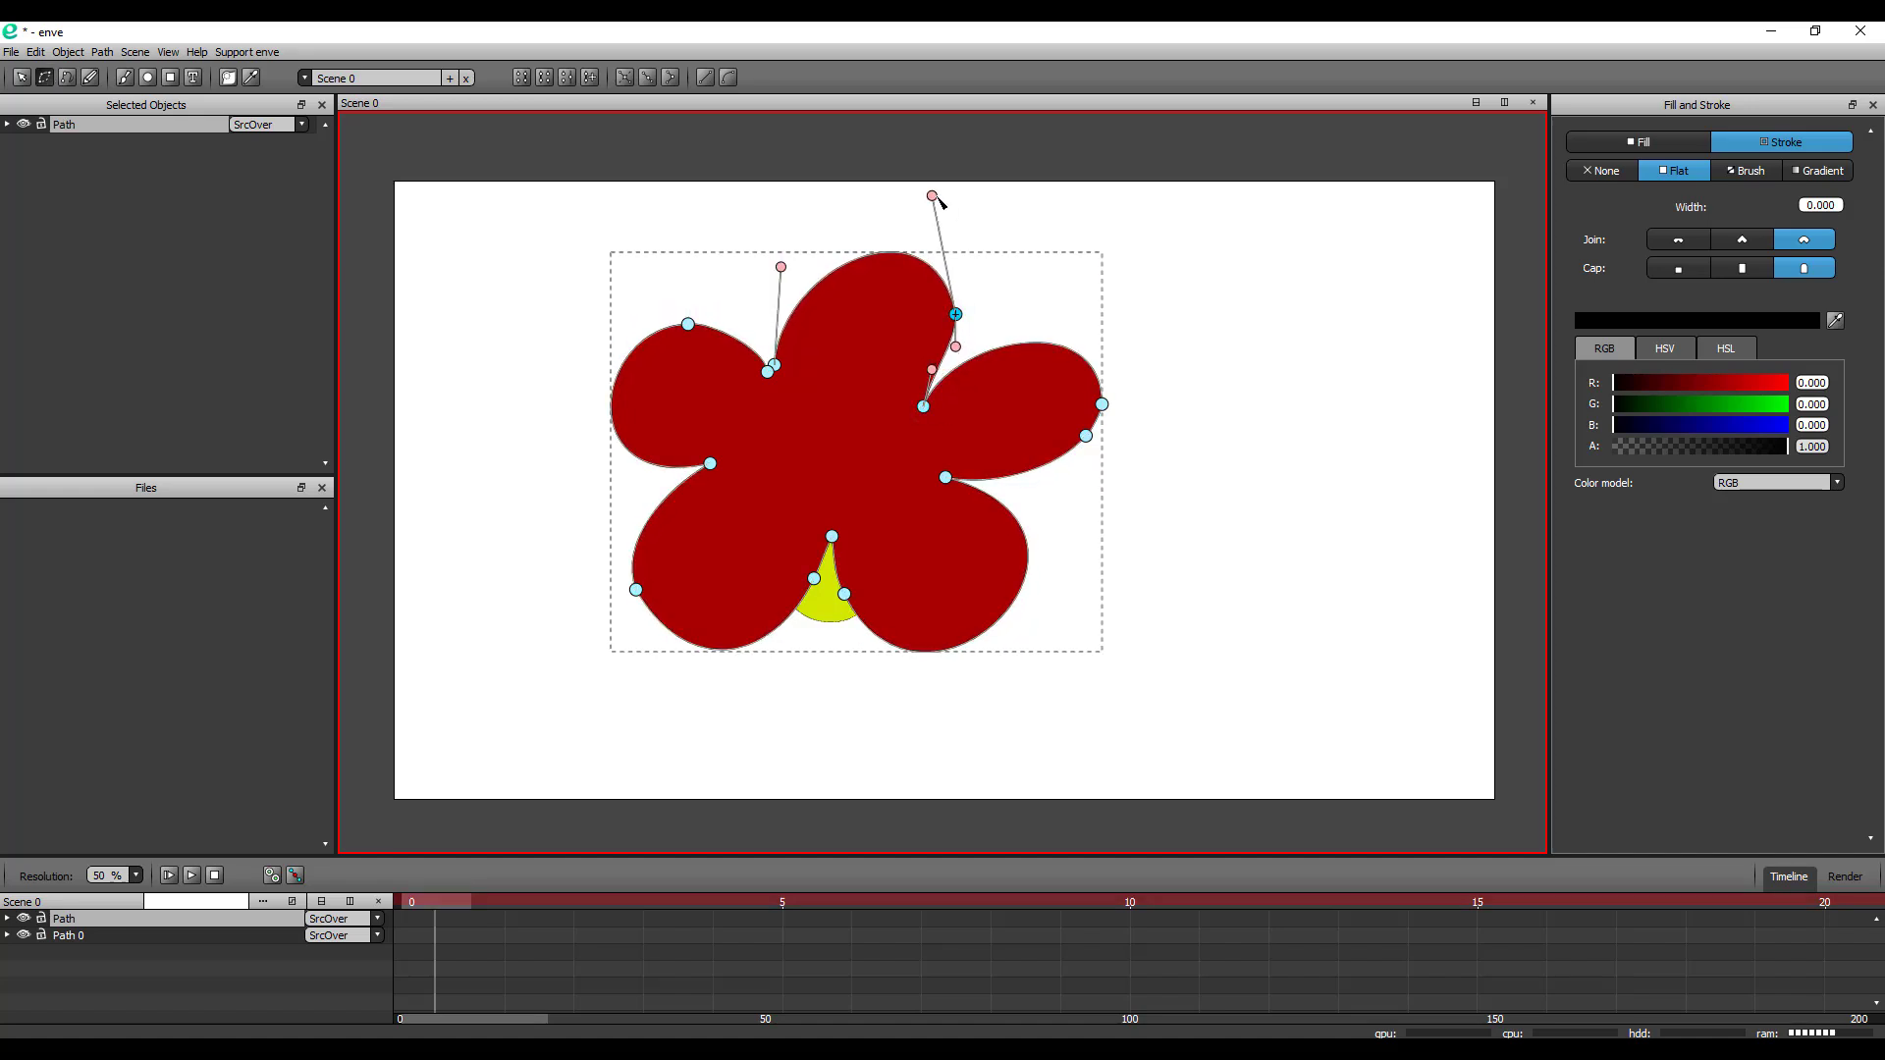
{"action": "left_click_drag", "start_coordinate": [937, 199], "coordinate": [889, 212]}
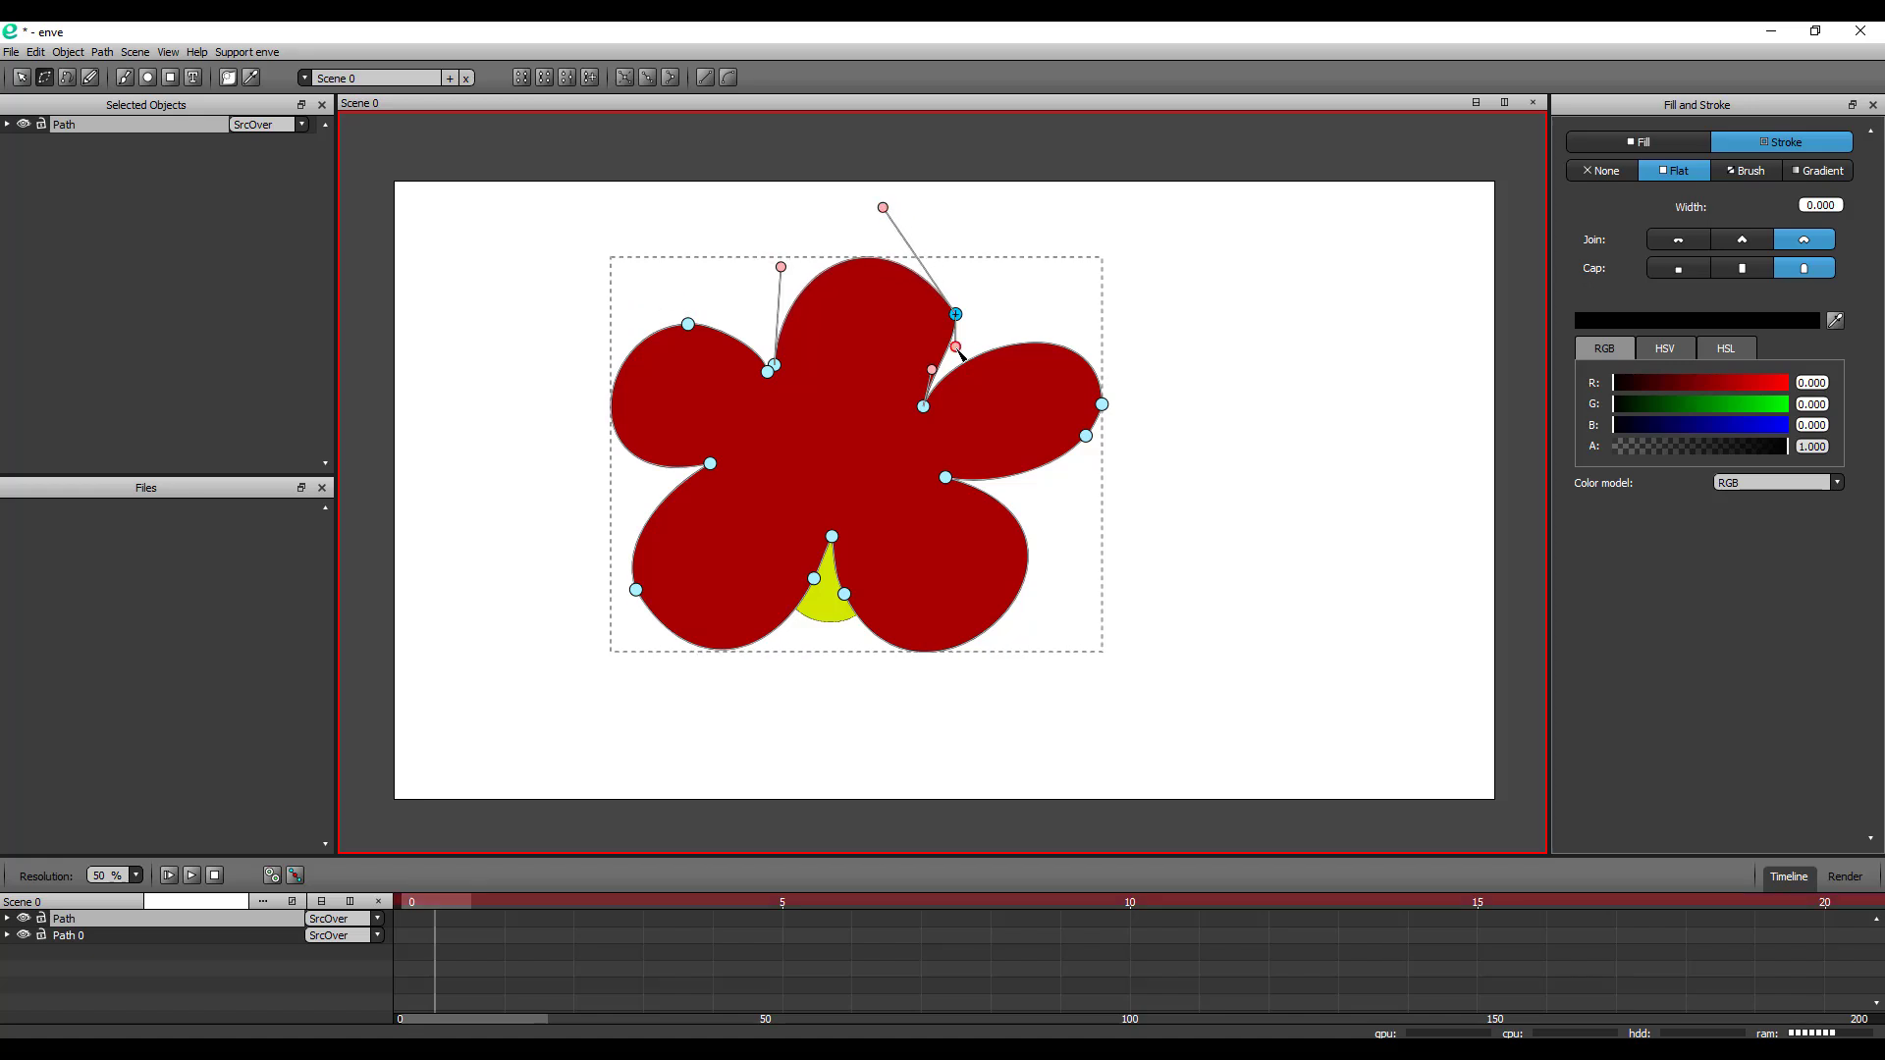
{"action": "mouse_move", "coordinate": [955, 347]}
{"action": "left_mouse_down"}
{"action": "mouse_move", "coordinate": [948, 361]}
{"action": "mouse_move", "coordinate": [956, 325]}
{"action": "mouse_move", "coordinate": [952, 361]}
{"action": "left_mouse_up"}
{"action": "left_click_drag", "start_coordinate": [955, 314], "coordinate": [952, 305]}
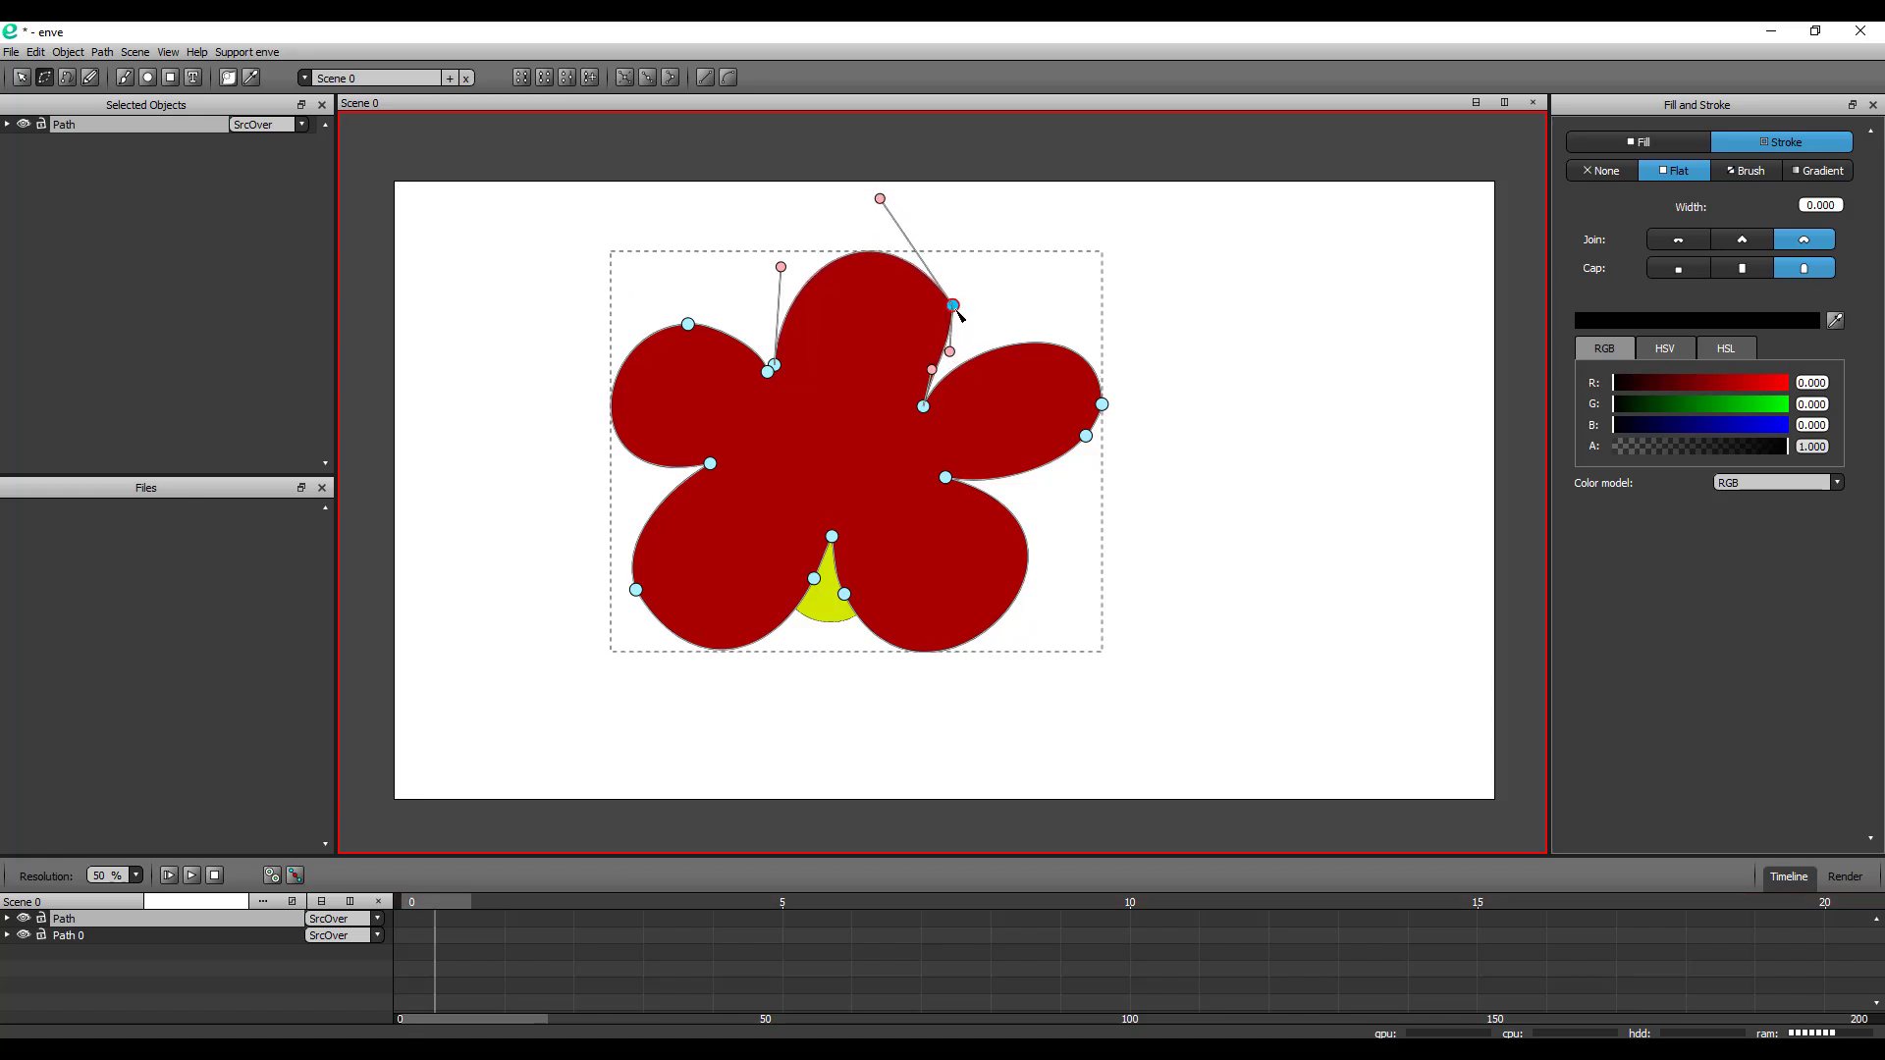
{"action": "left_click", "coordinate": [867, 228]}
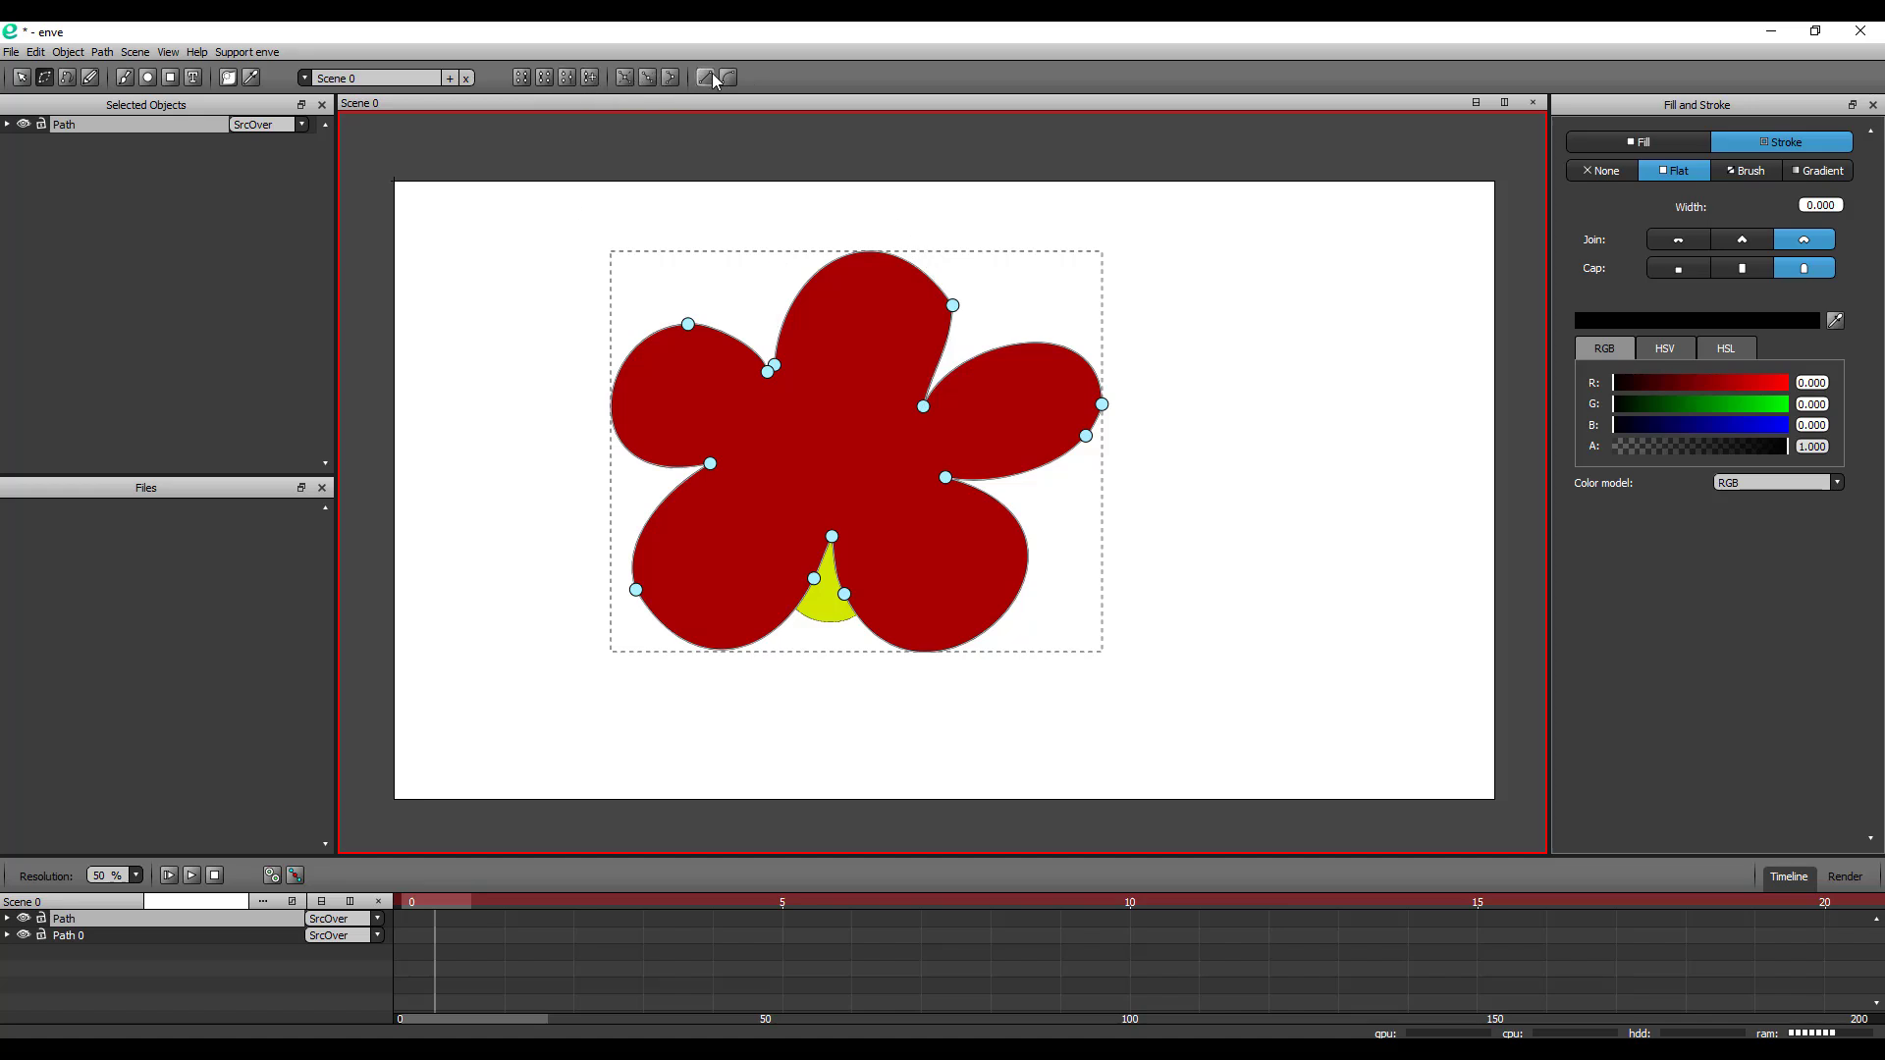
Move the top petal's right node slightly outward and make it a smooth node
{"action": "left_click", "coordinate": [953, 306]}
{"action": "left_click_drag", "start_coordinate": [961, 312], "coordinate": [971, 308]}
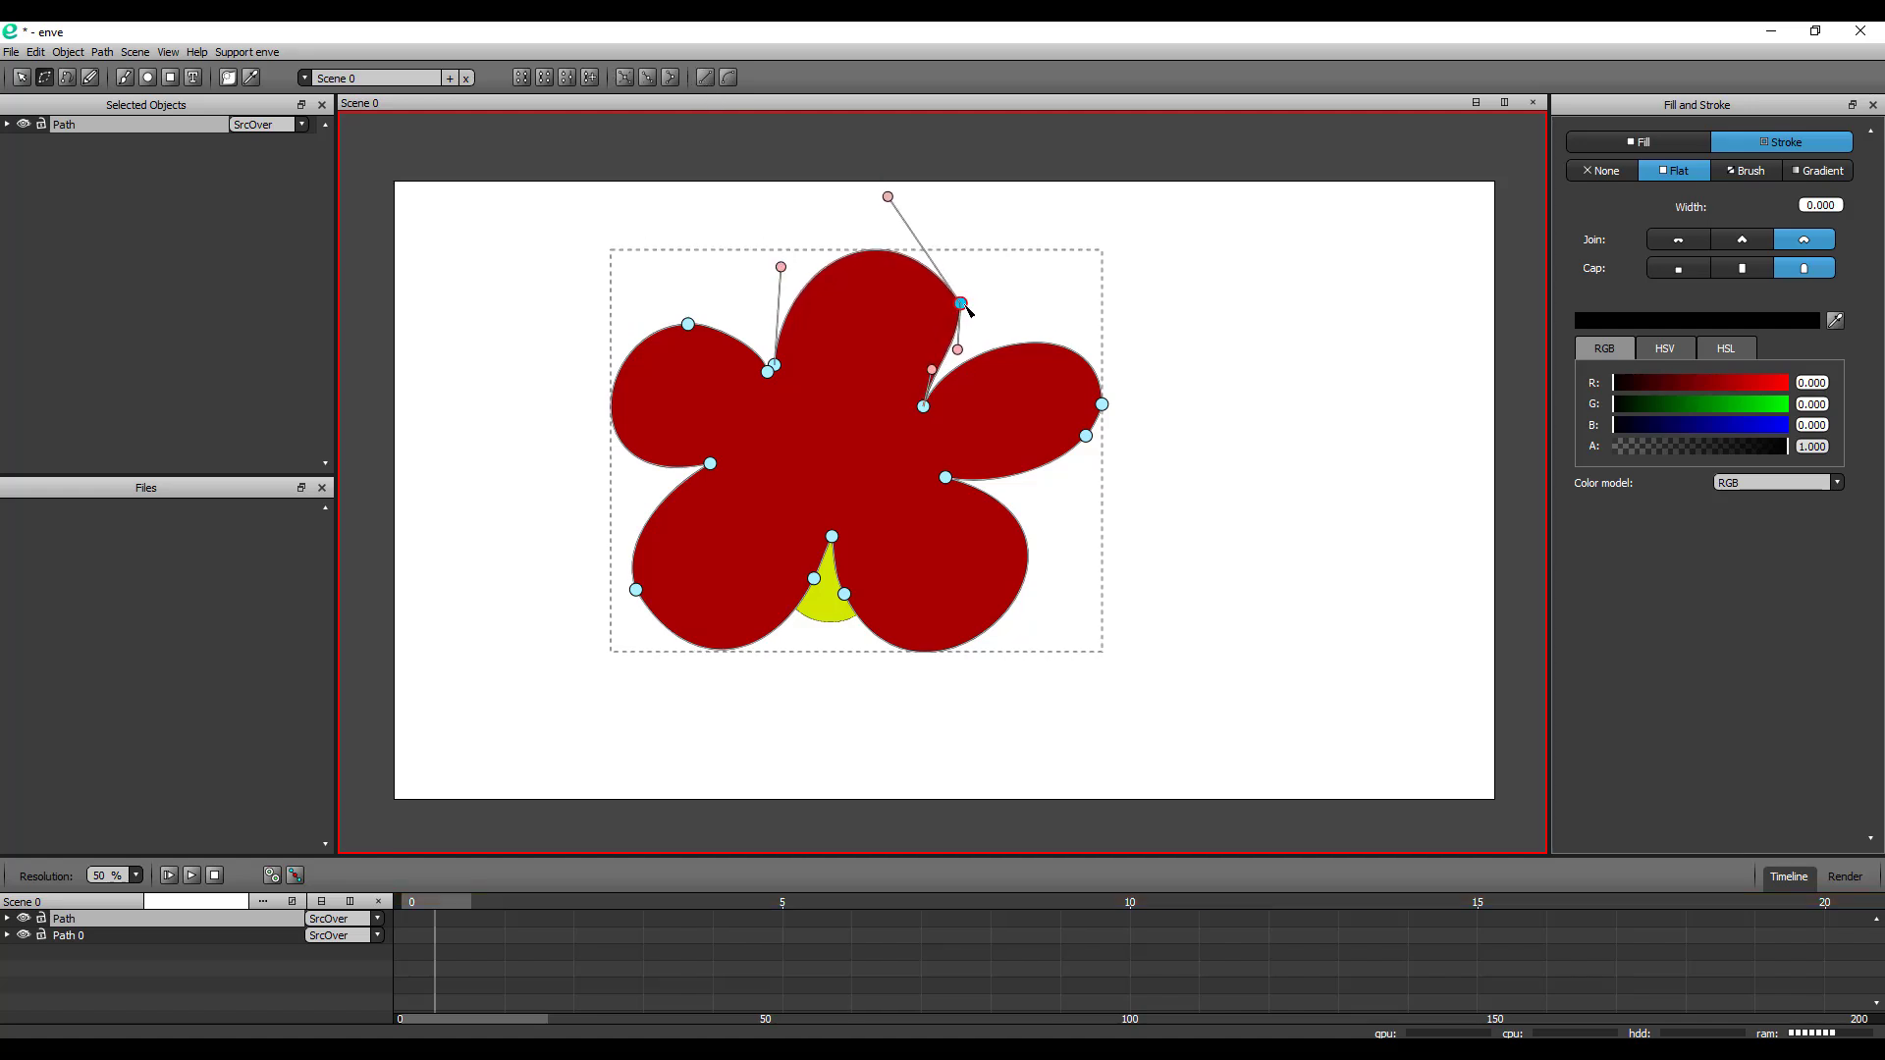
{"action": "left_click", "coordinate": [651, 78]}
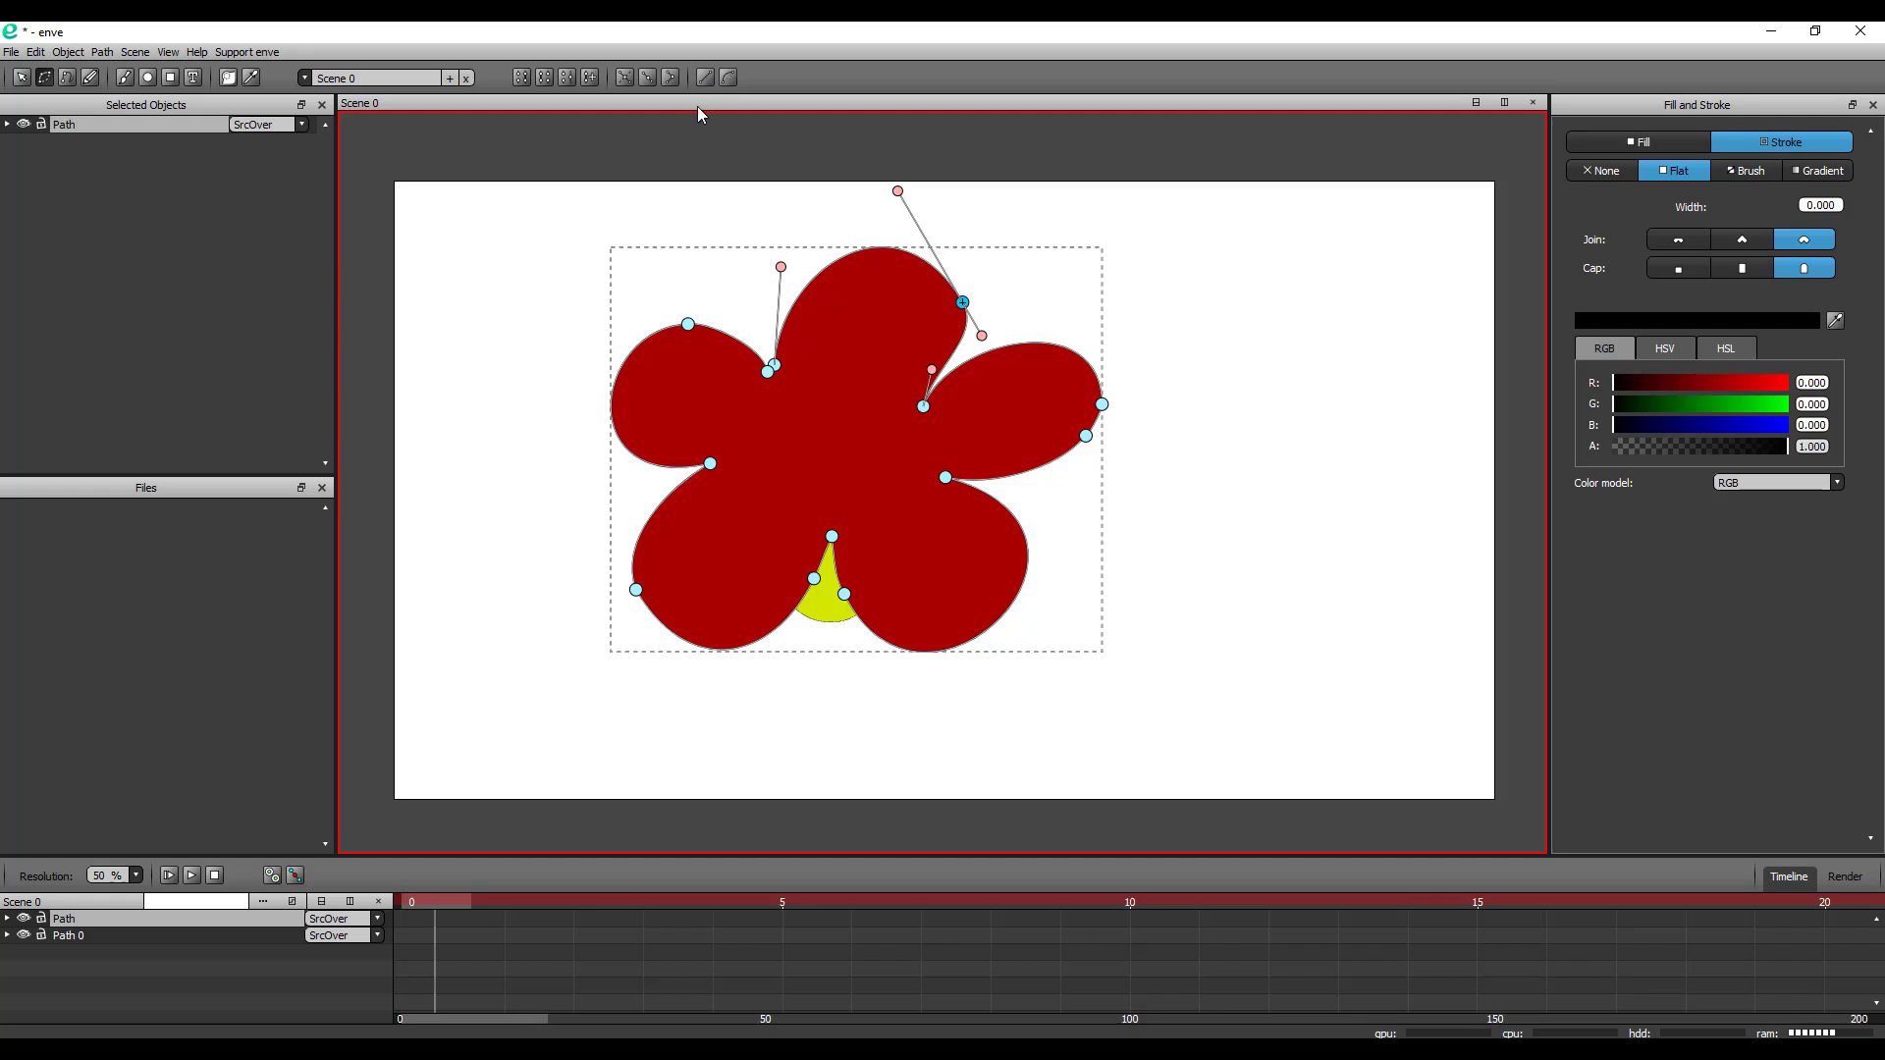
Try deleting the top petal's right node and undo the deletion
{"action": "left_click", "coordinate": [966, 303]}
{"action": "key", "text": "Delete"}
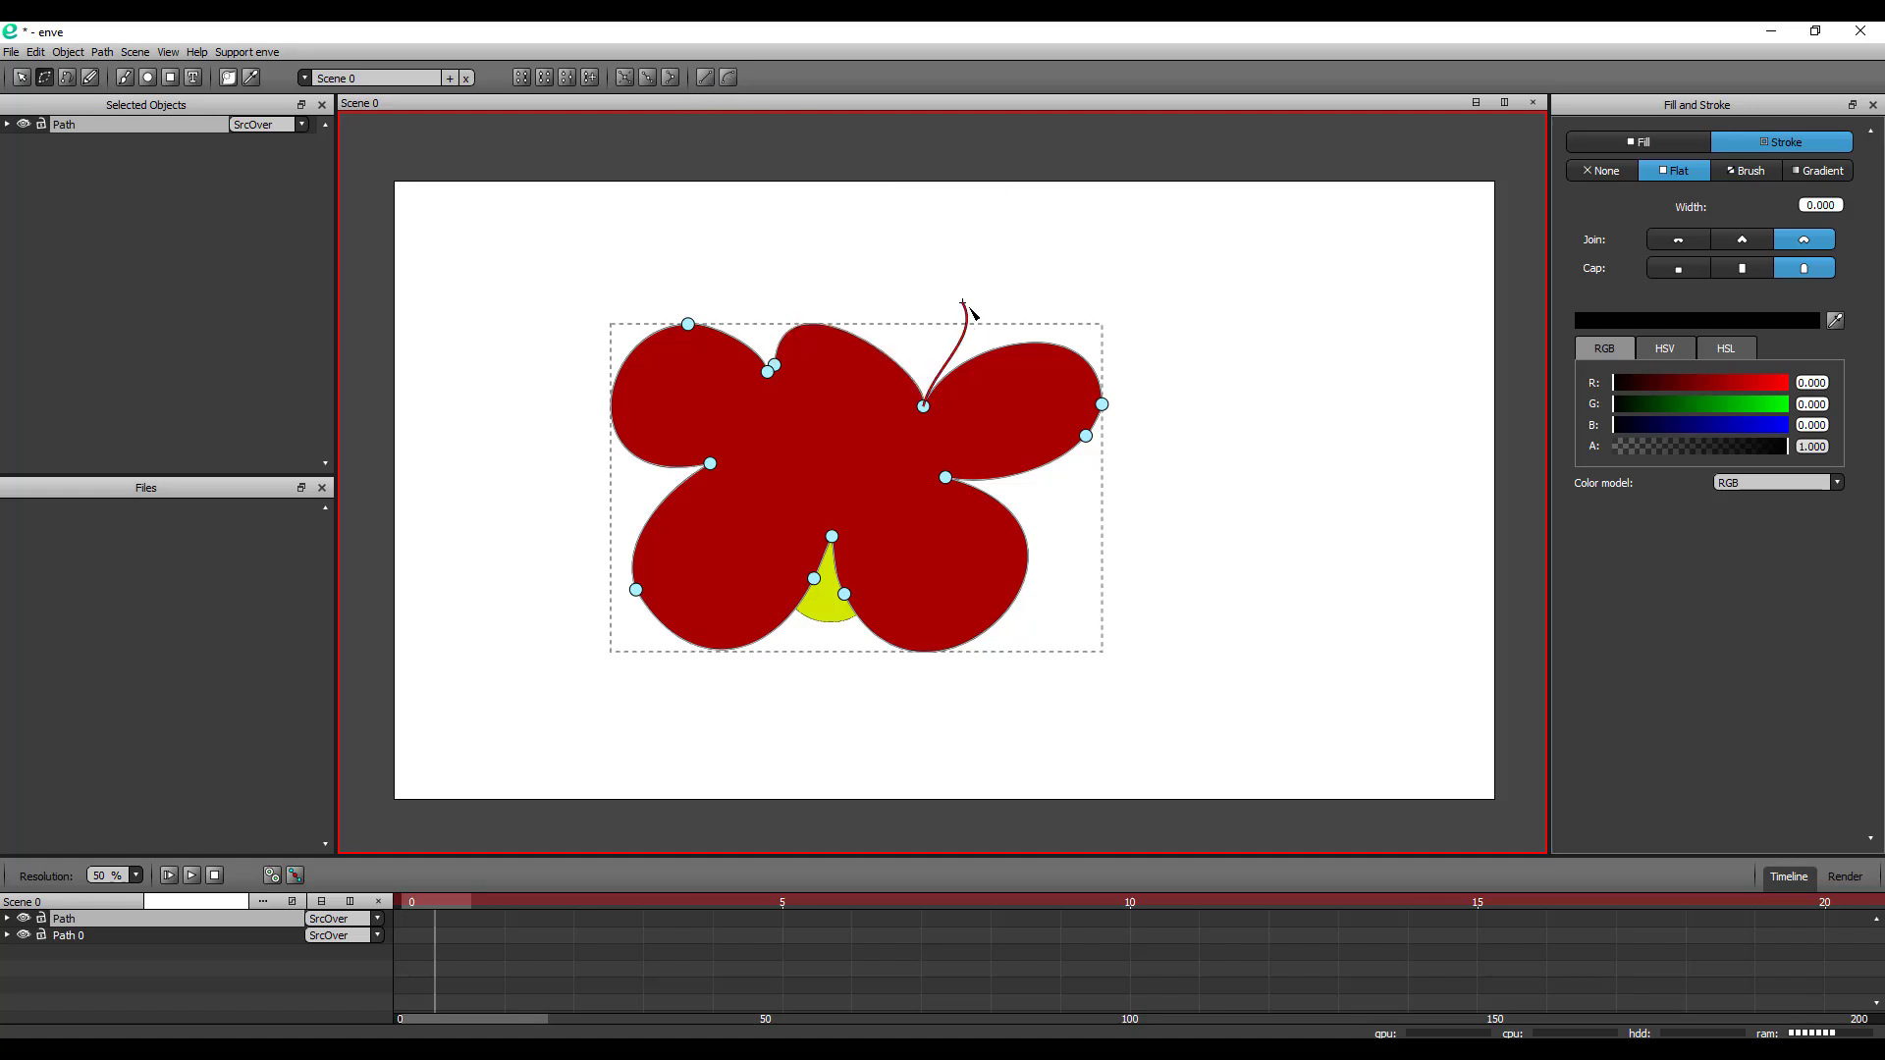
{"action": "key", "text": "ctrl+z"}
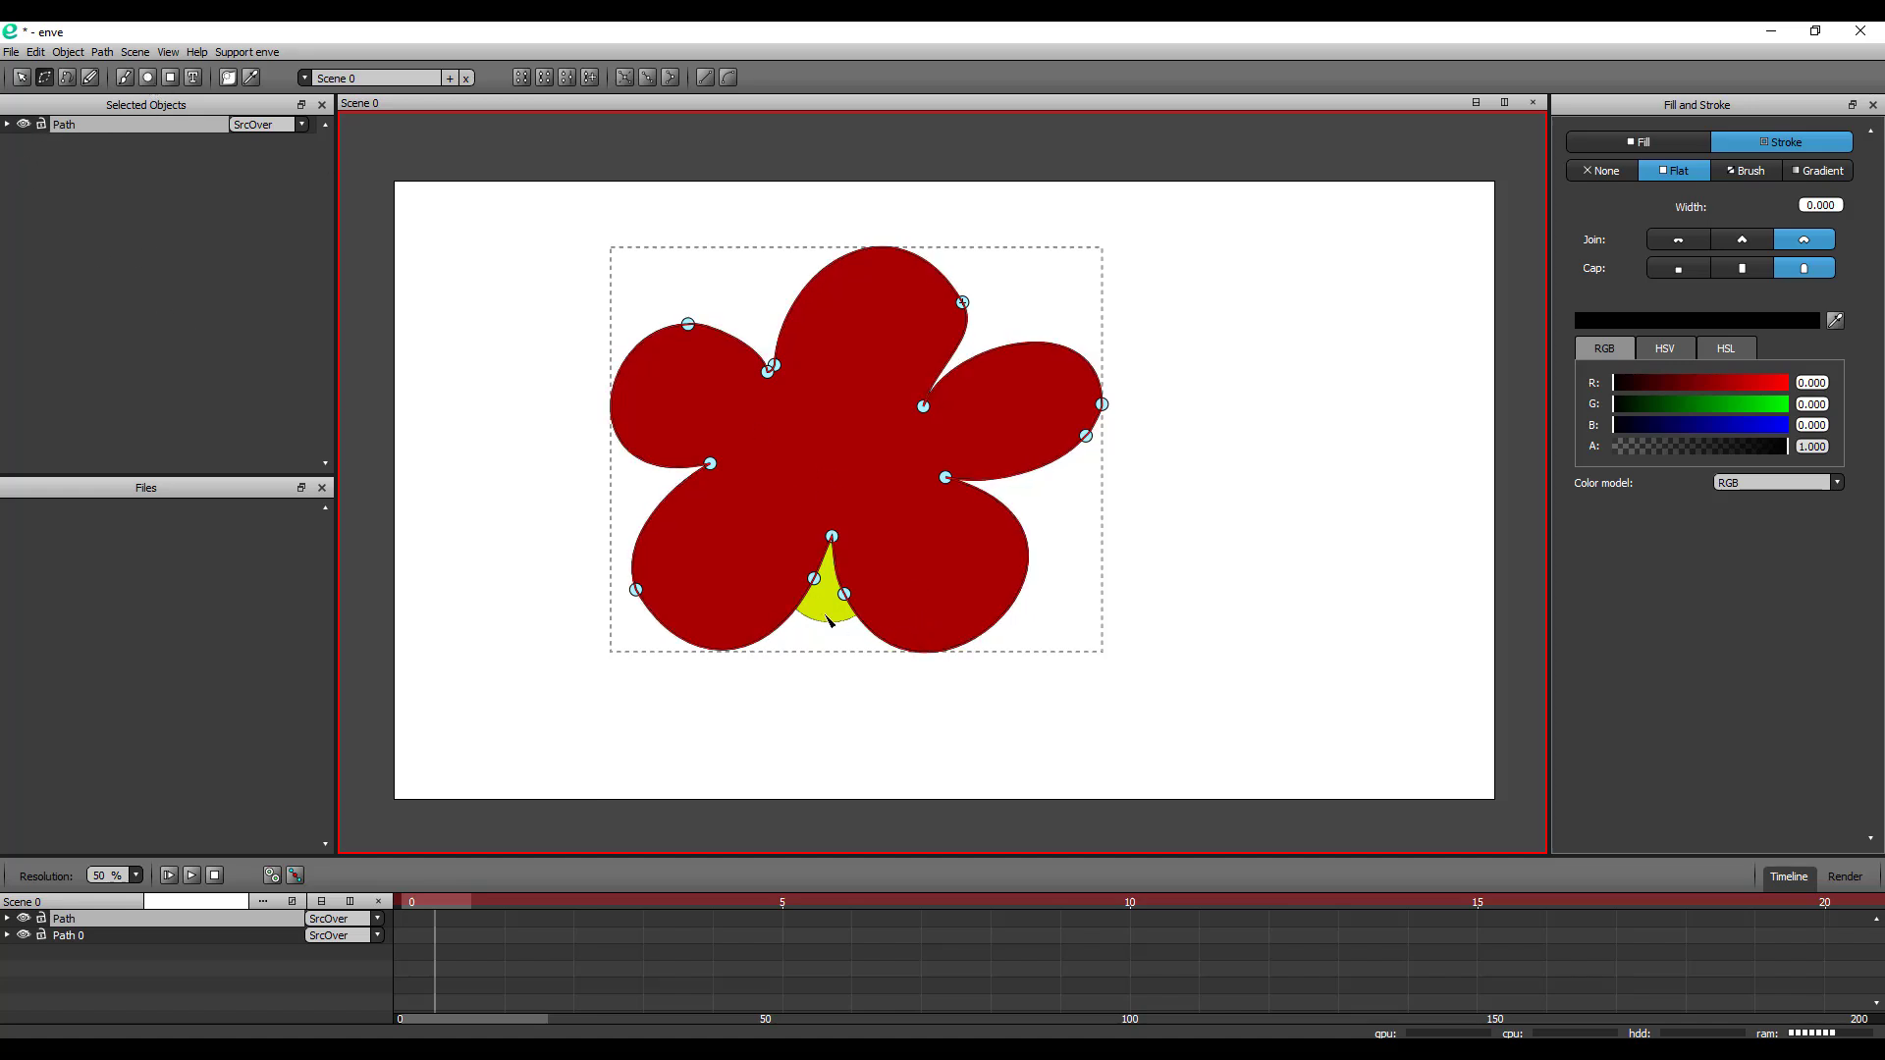
In object mode, move the yellow Path 0 and the red flower slightly to the right
{"action": "left_click", "coordinate": [21, 76]}
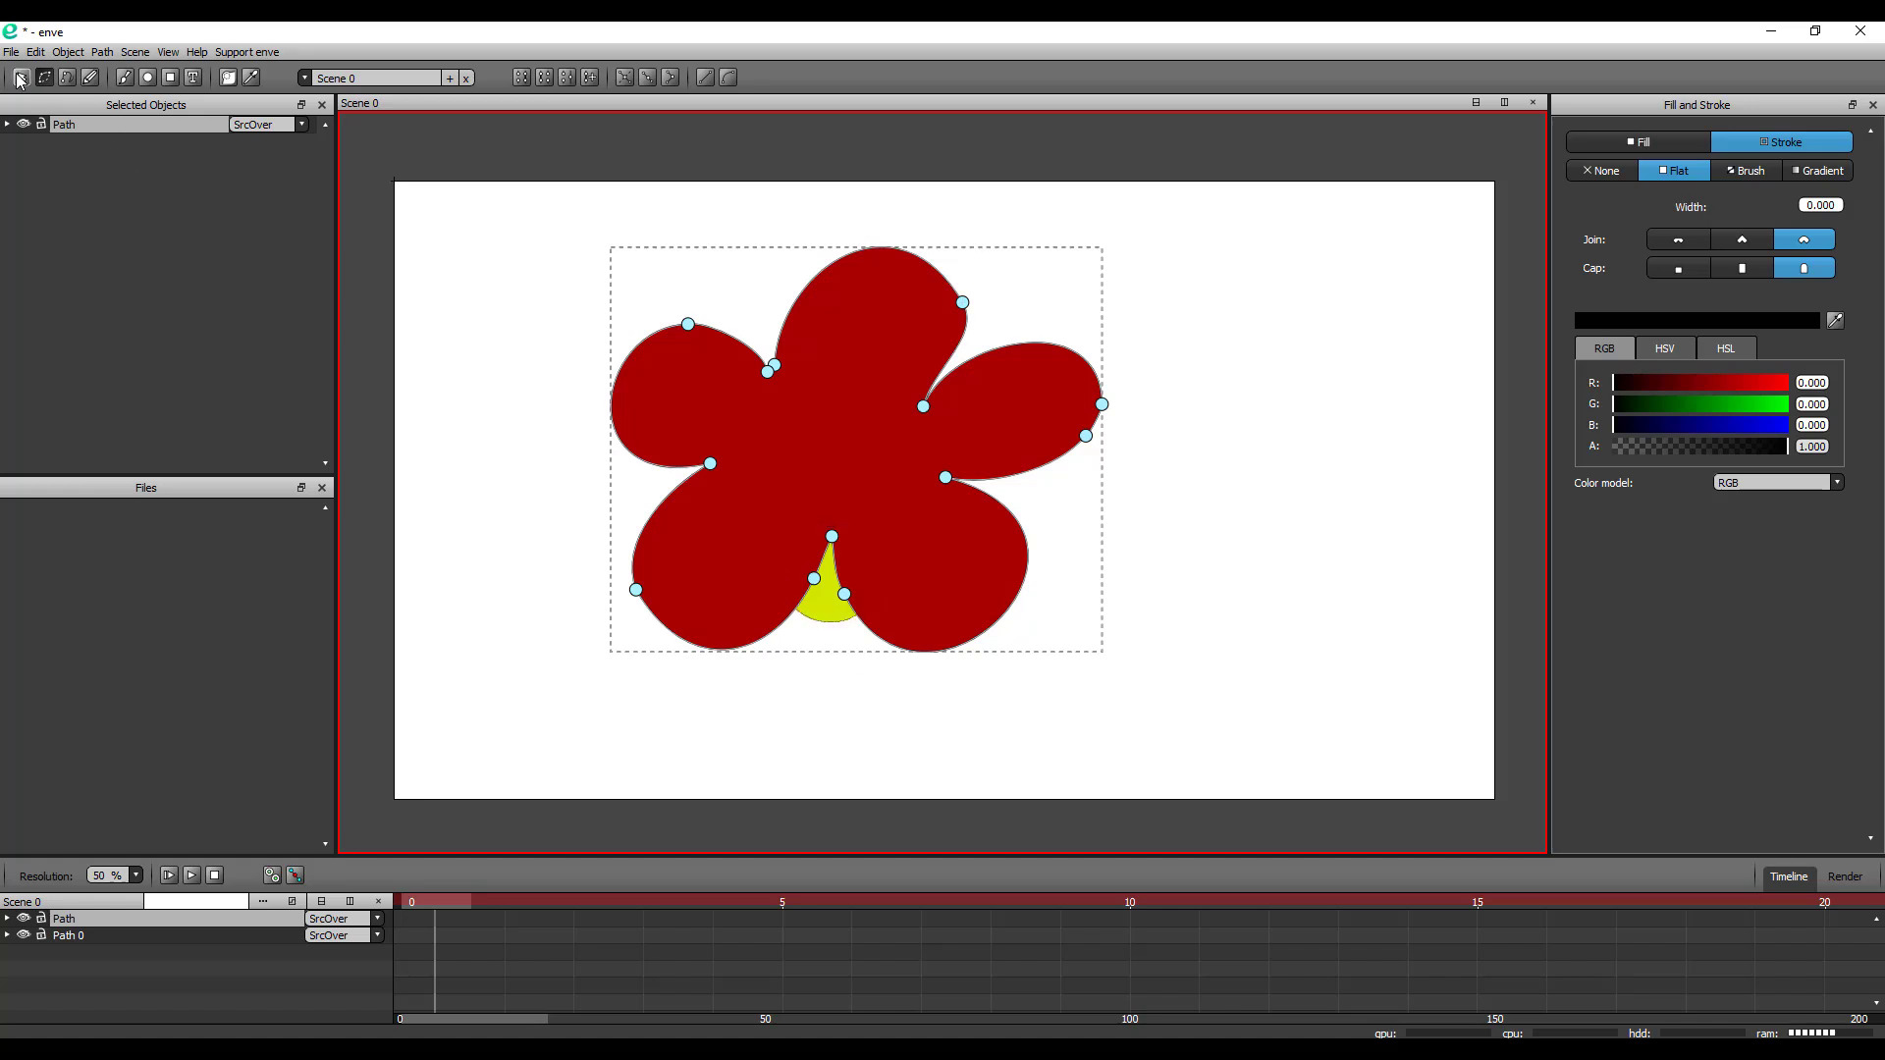
{"action": "left_click", "coordinate": [832, 600]}
{"action": "mouse_move", "coordinate": [841, 616]}
{"action": "left_mouse_down"}
{"action": "mouse_move", "coordinate": [866, 628]}
{"action": "mouse_move", "coordinate": [871, 602]}
{"action": "left_mouse_up"}
{"action": "left_click", "coordinate": [864, 439]}
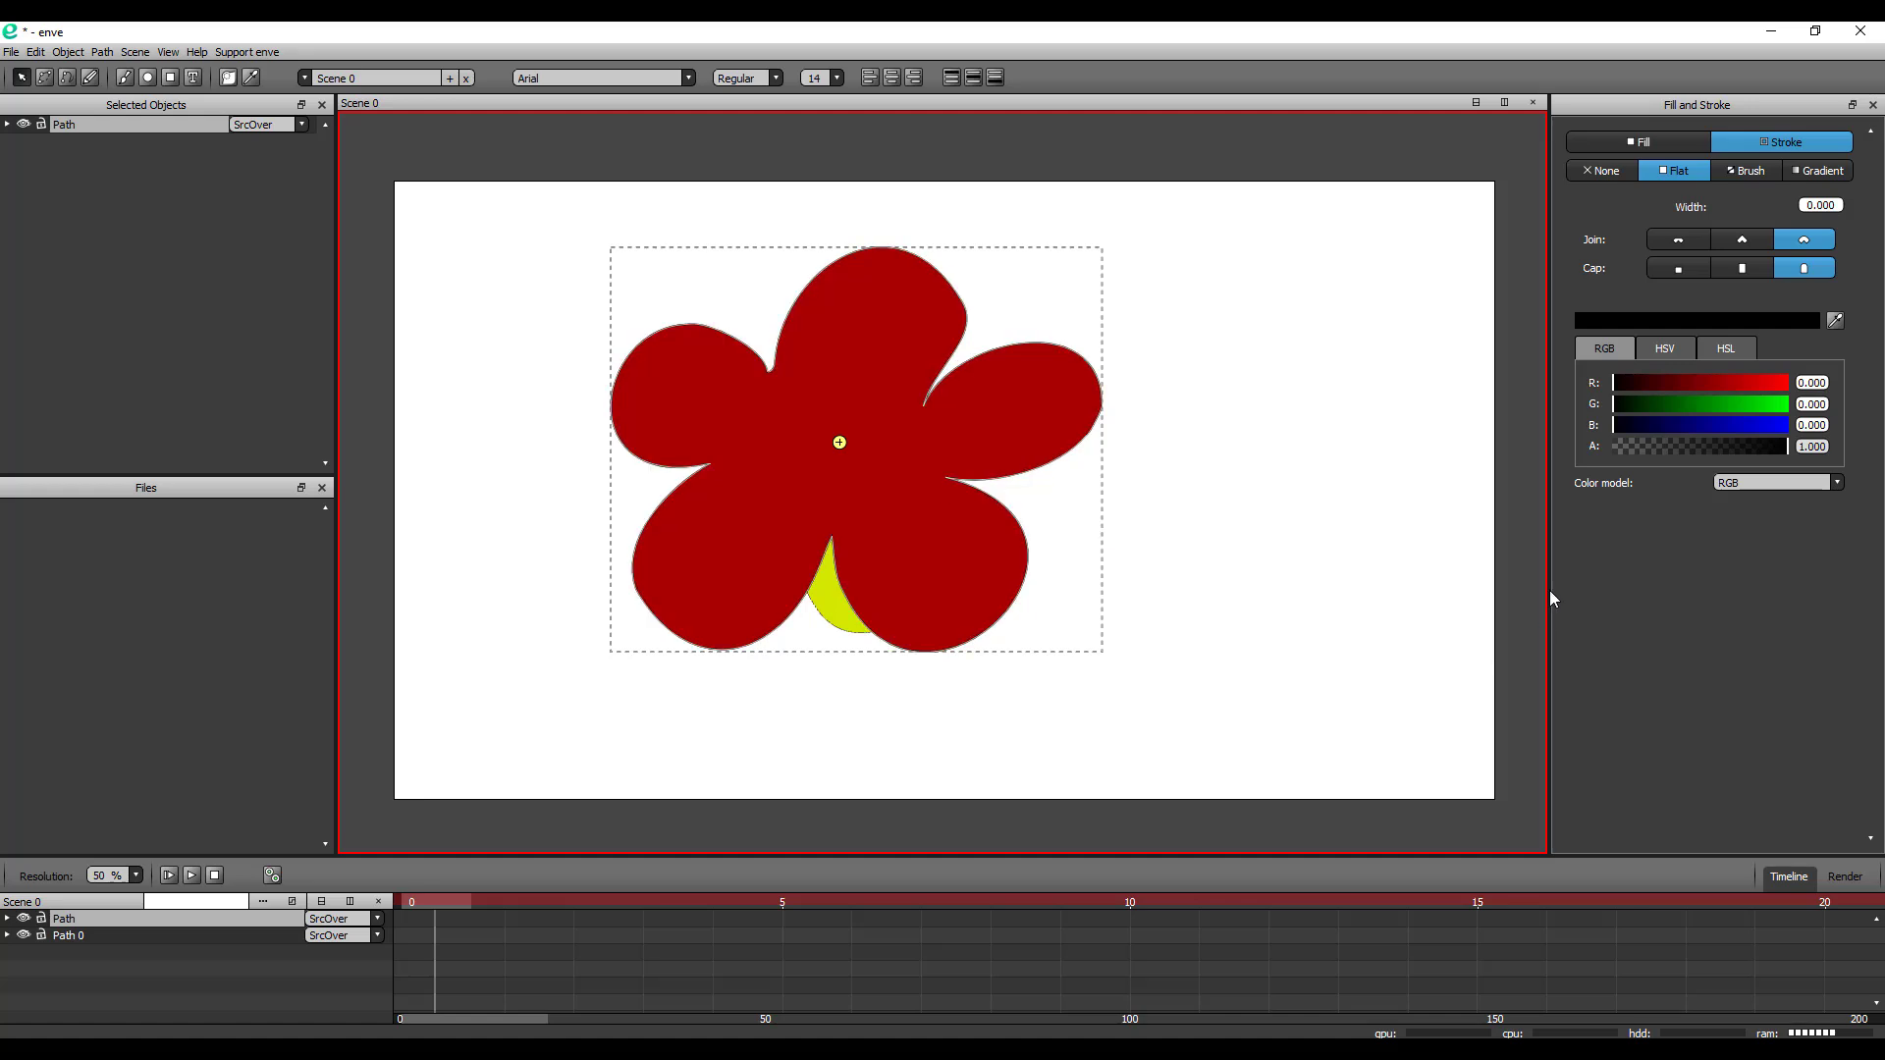
{"action": "mouse_move", "coordinate": [938, 572]}
{"action": "left_mouse_down"}
{"action": "mouse_move", "coordinate": [957, 563]}
{"action": "mouse_move", "coordinate": [954, 582]}
{"action": "left_mouse_up"}
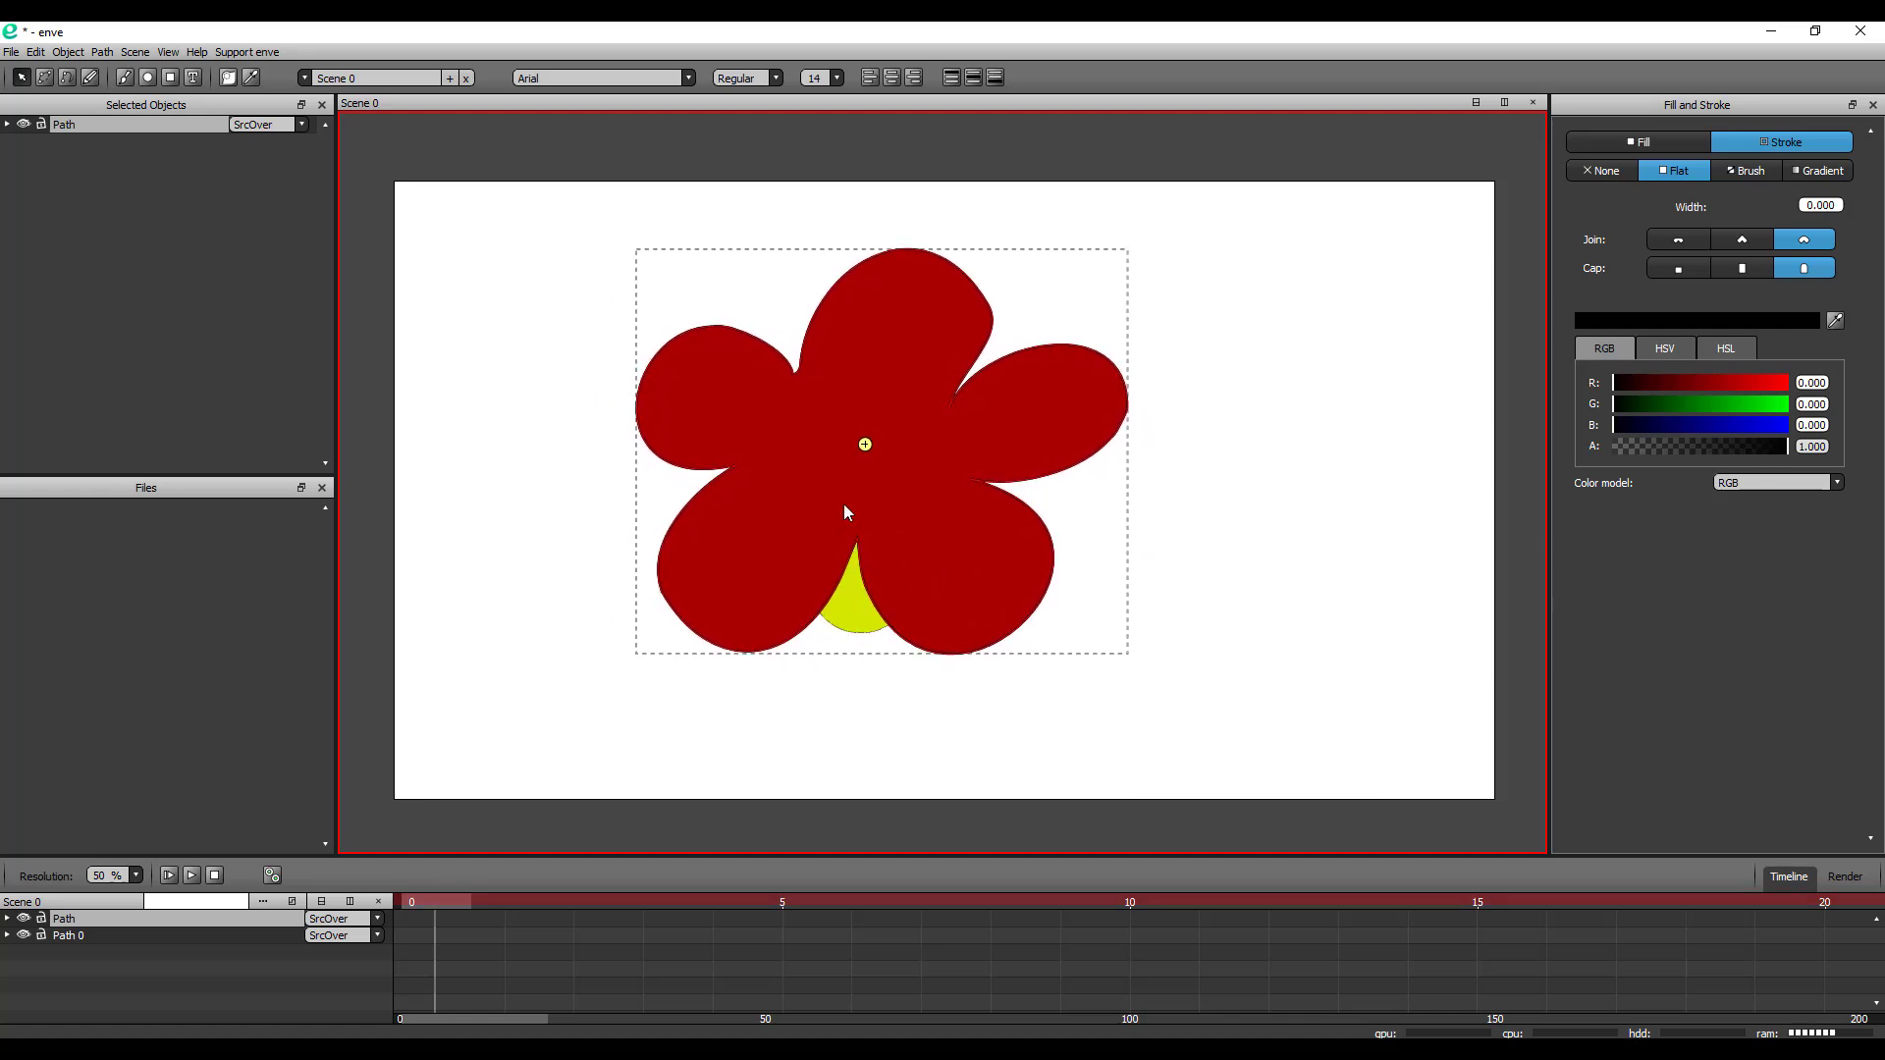
Draw a circle over the flower's centre and select it in object mode
{"action": "left_click", "coordinate": [147, 76]}
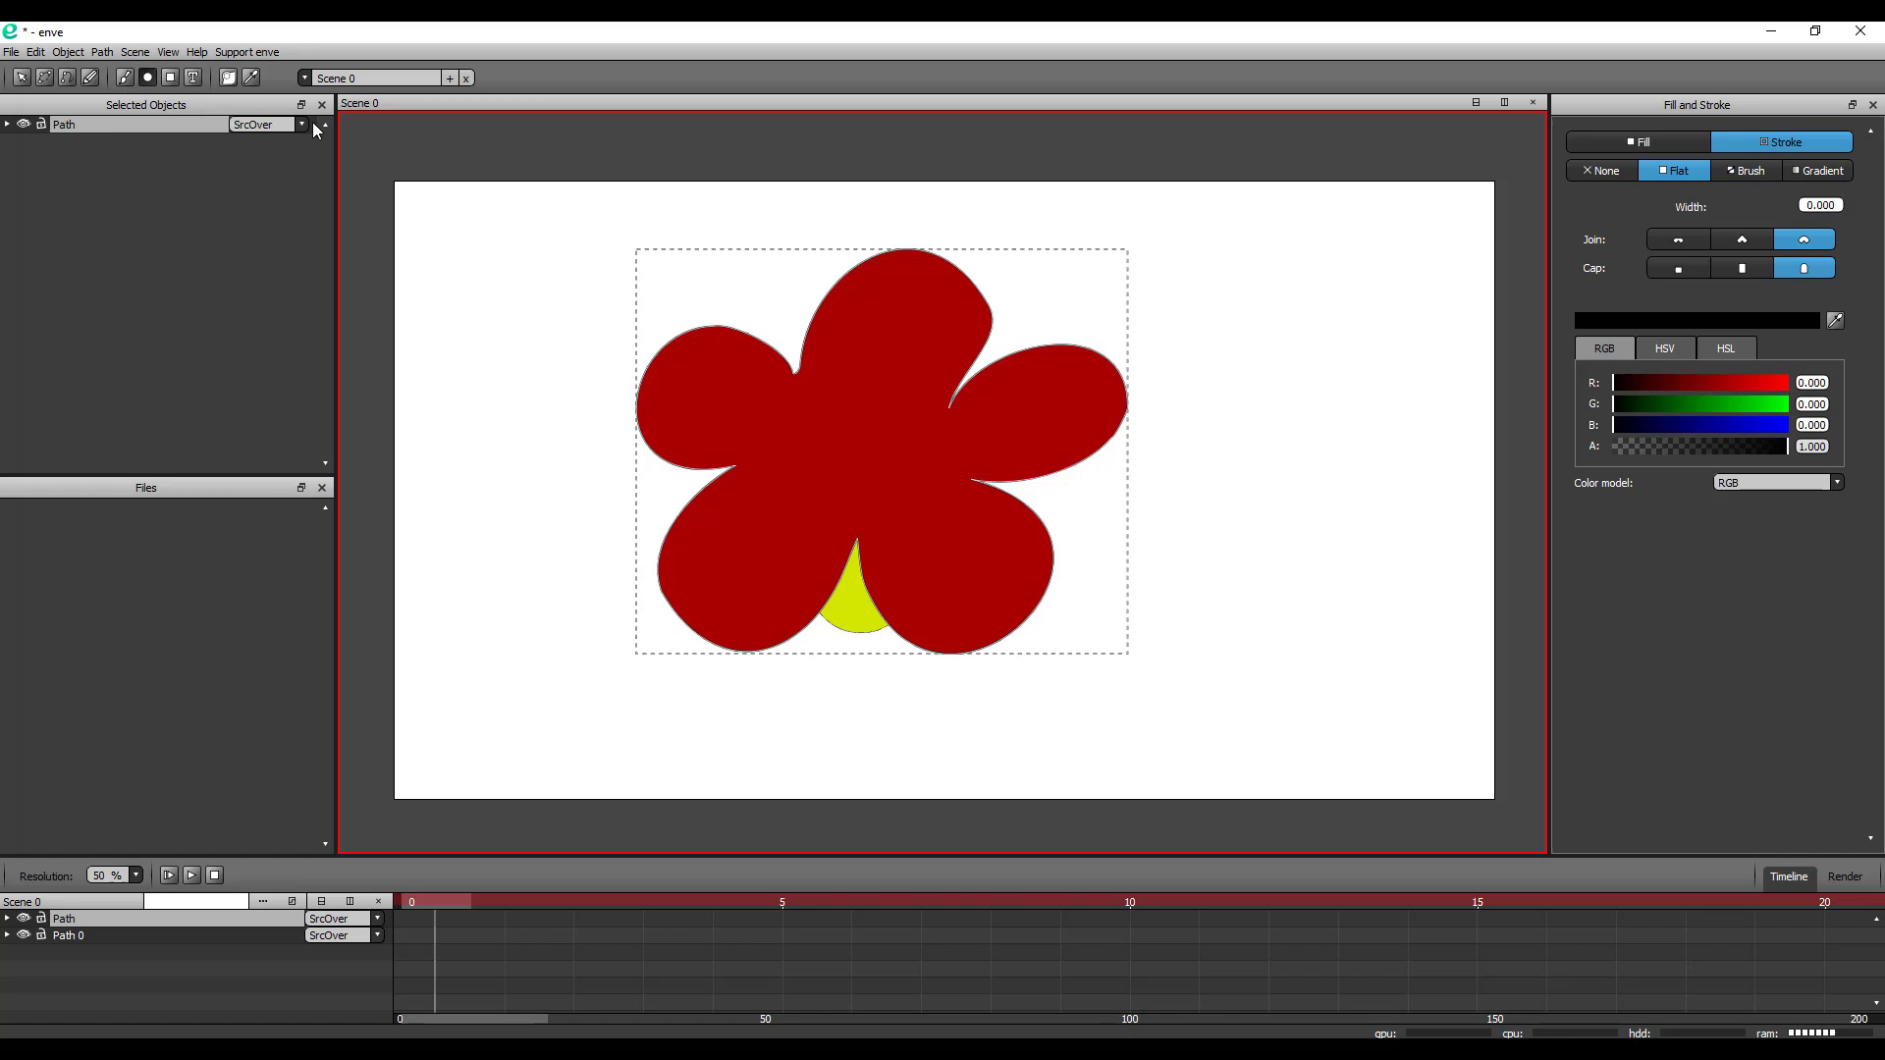
{"action": "mouse_move", "coordinate": [859, 459]}
{"action": "left_mouse_down"}
{"action": "mouse_move", "coordinate": [905, 502]}
{"action": "mouse_move", "coordinate": [972, 450]}
{"action": "mouse_move", "coordinate": [1079, 432]}
{"action": "mouse_move", "coordinate": [980, 500]}
{"action": "mouse_move", "coordinate": [1036, 462]}
{"action": "left_mouse_up"}
{"action": "key", "text": "ctrl+z"}
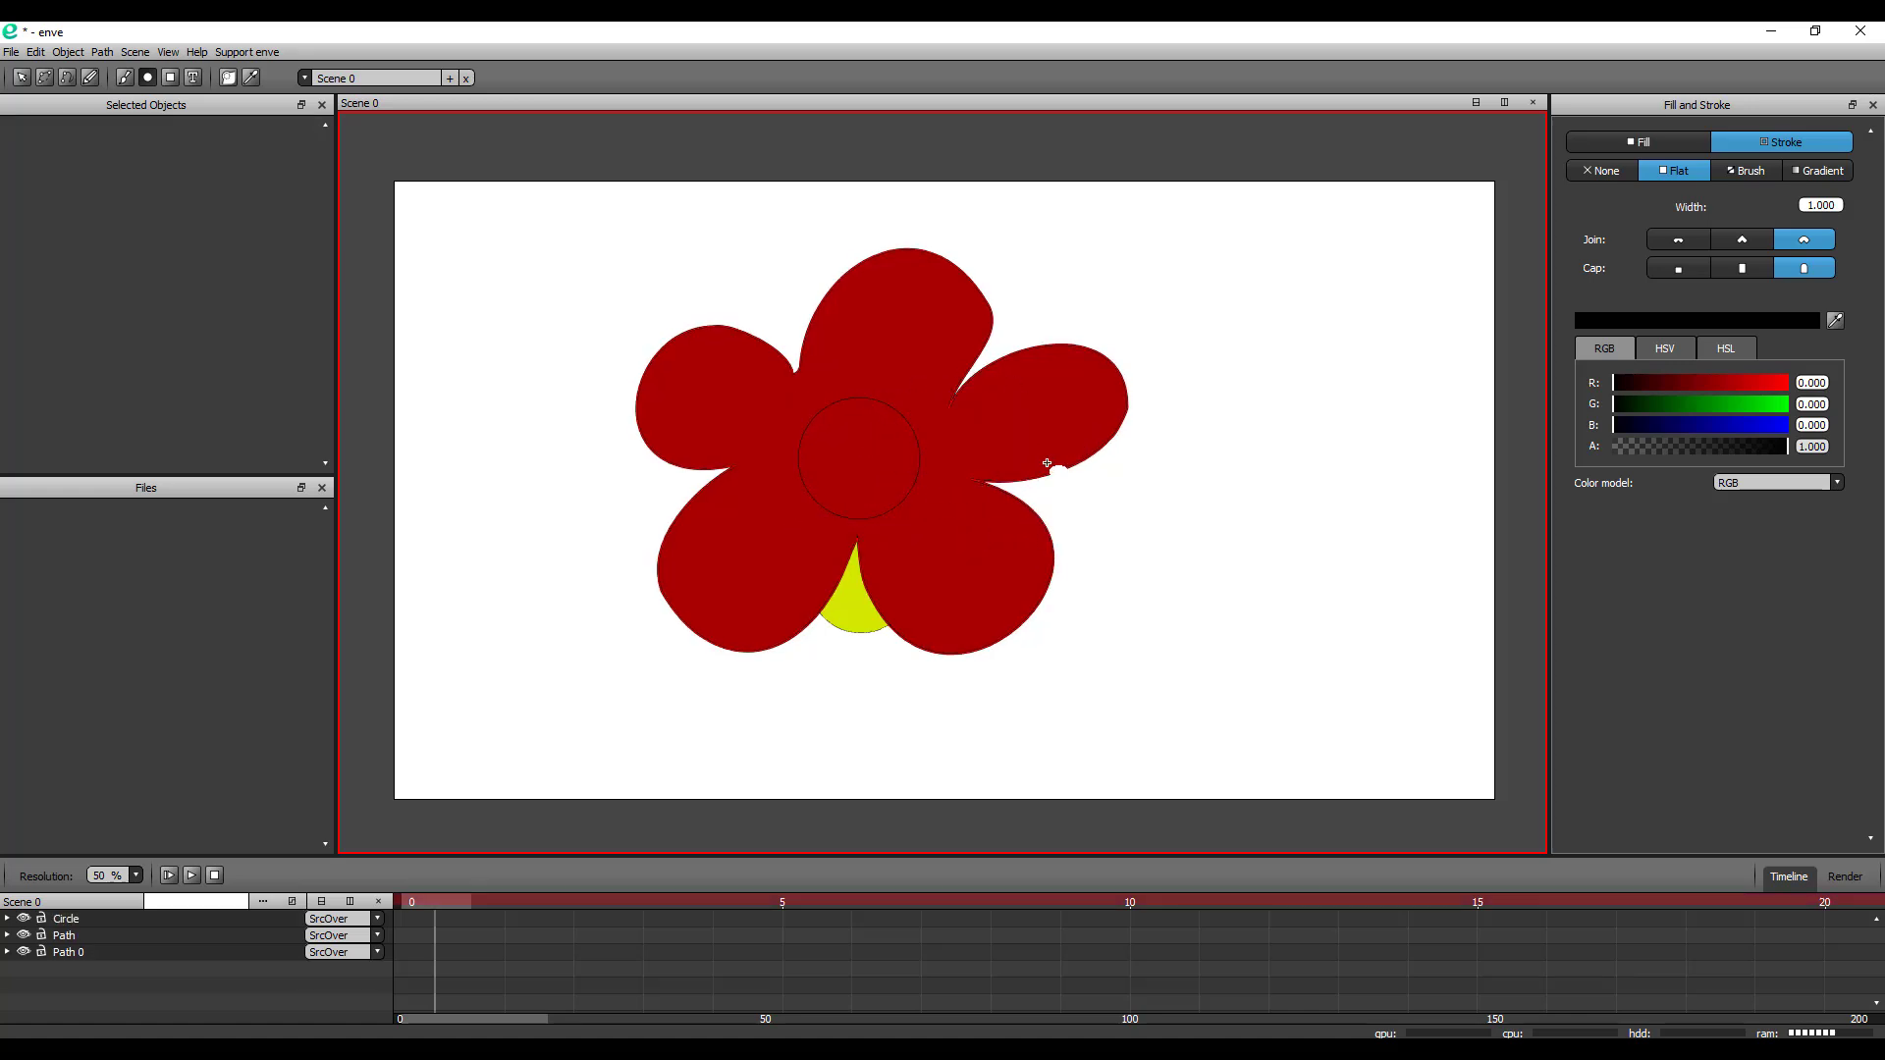
{"action": "left_click", "coordinate": [20, 78]}
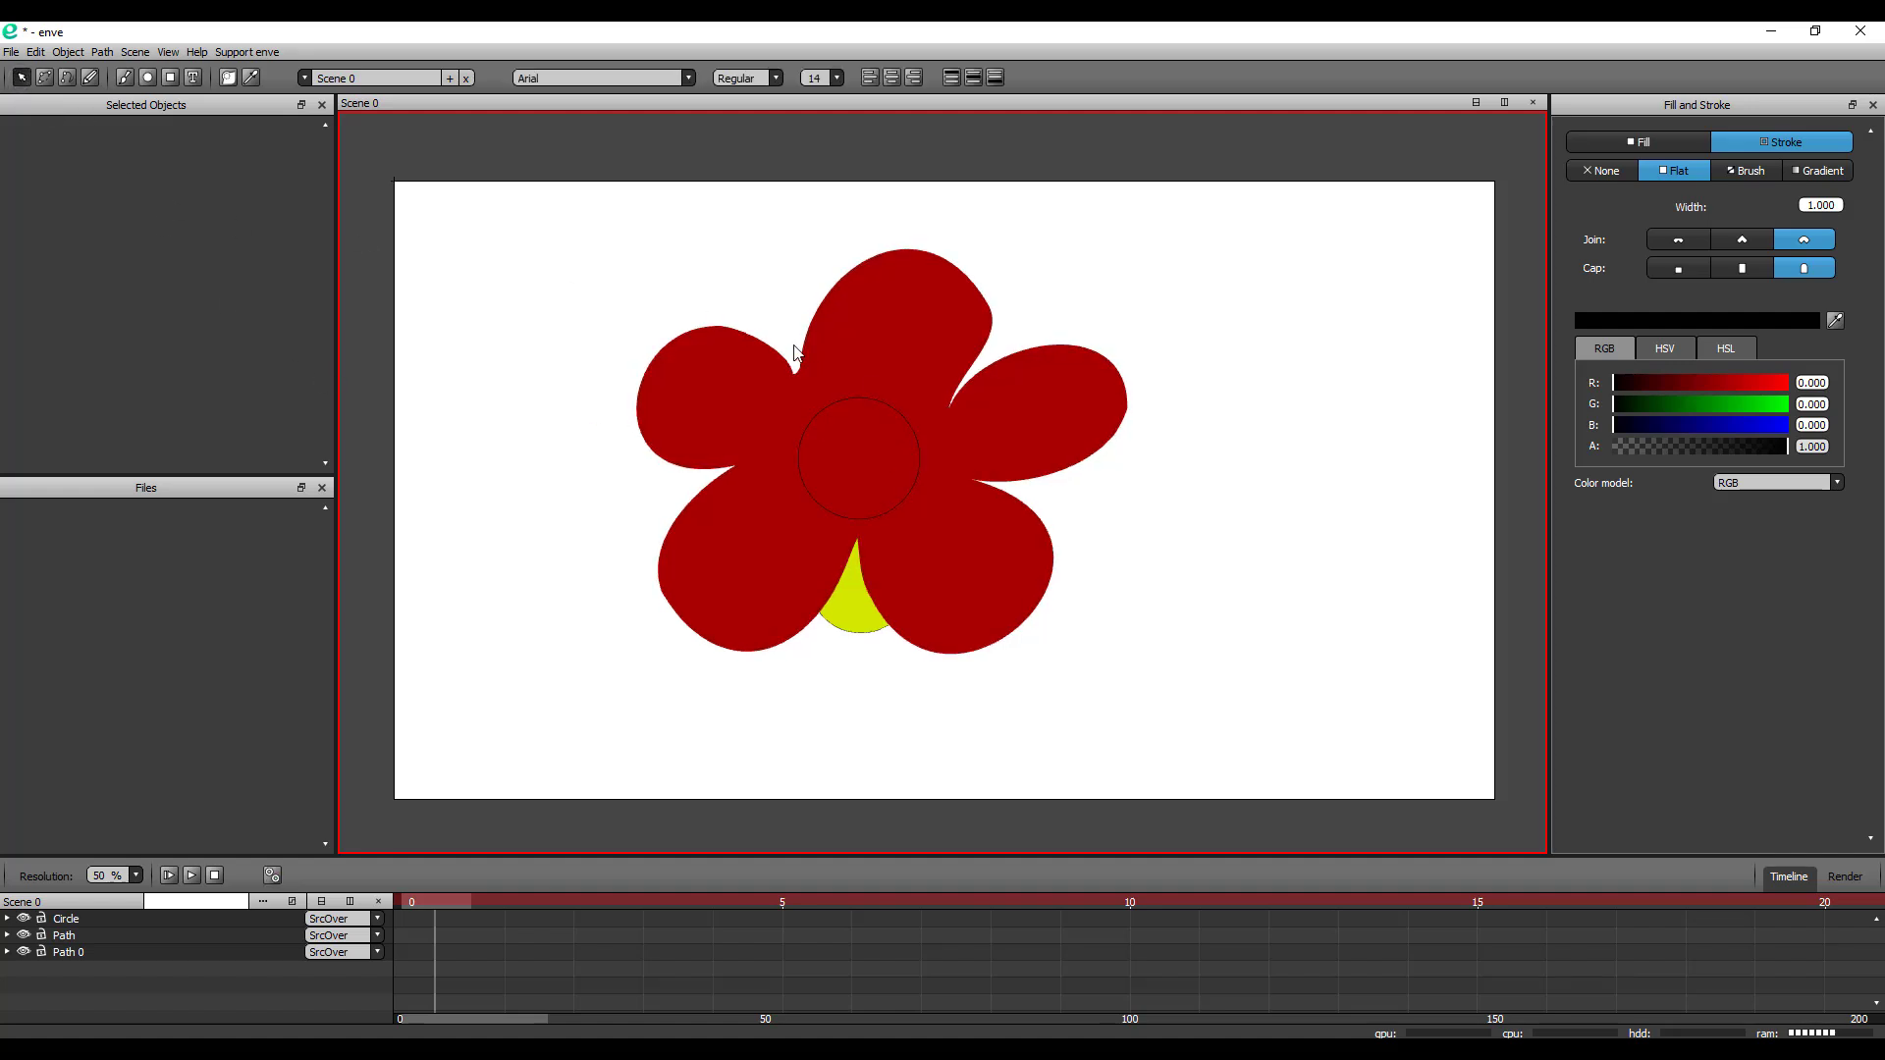
{"action": "left_click", "coordinate": [905, 421]}
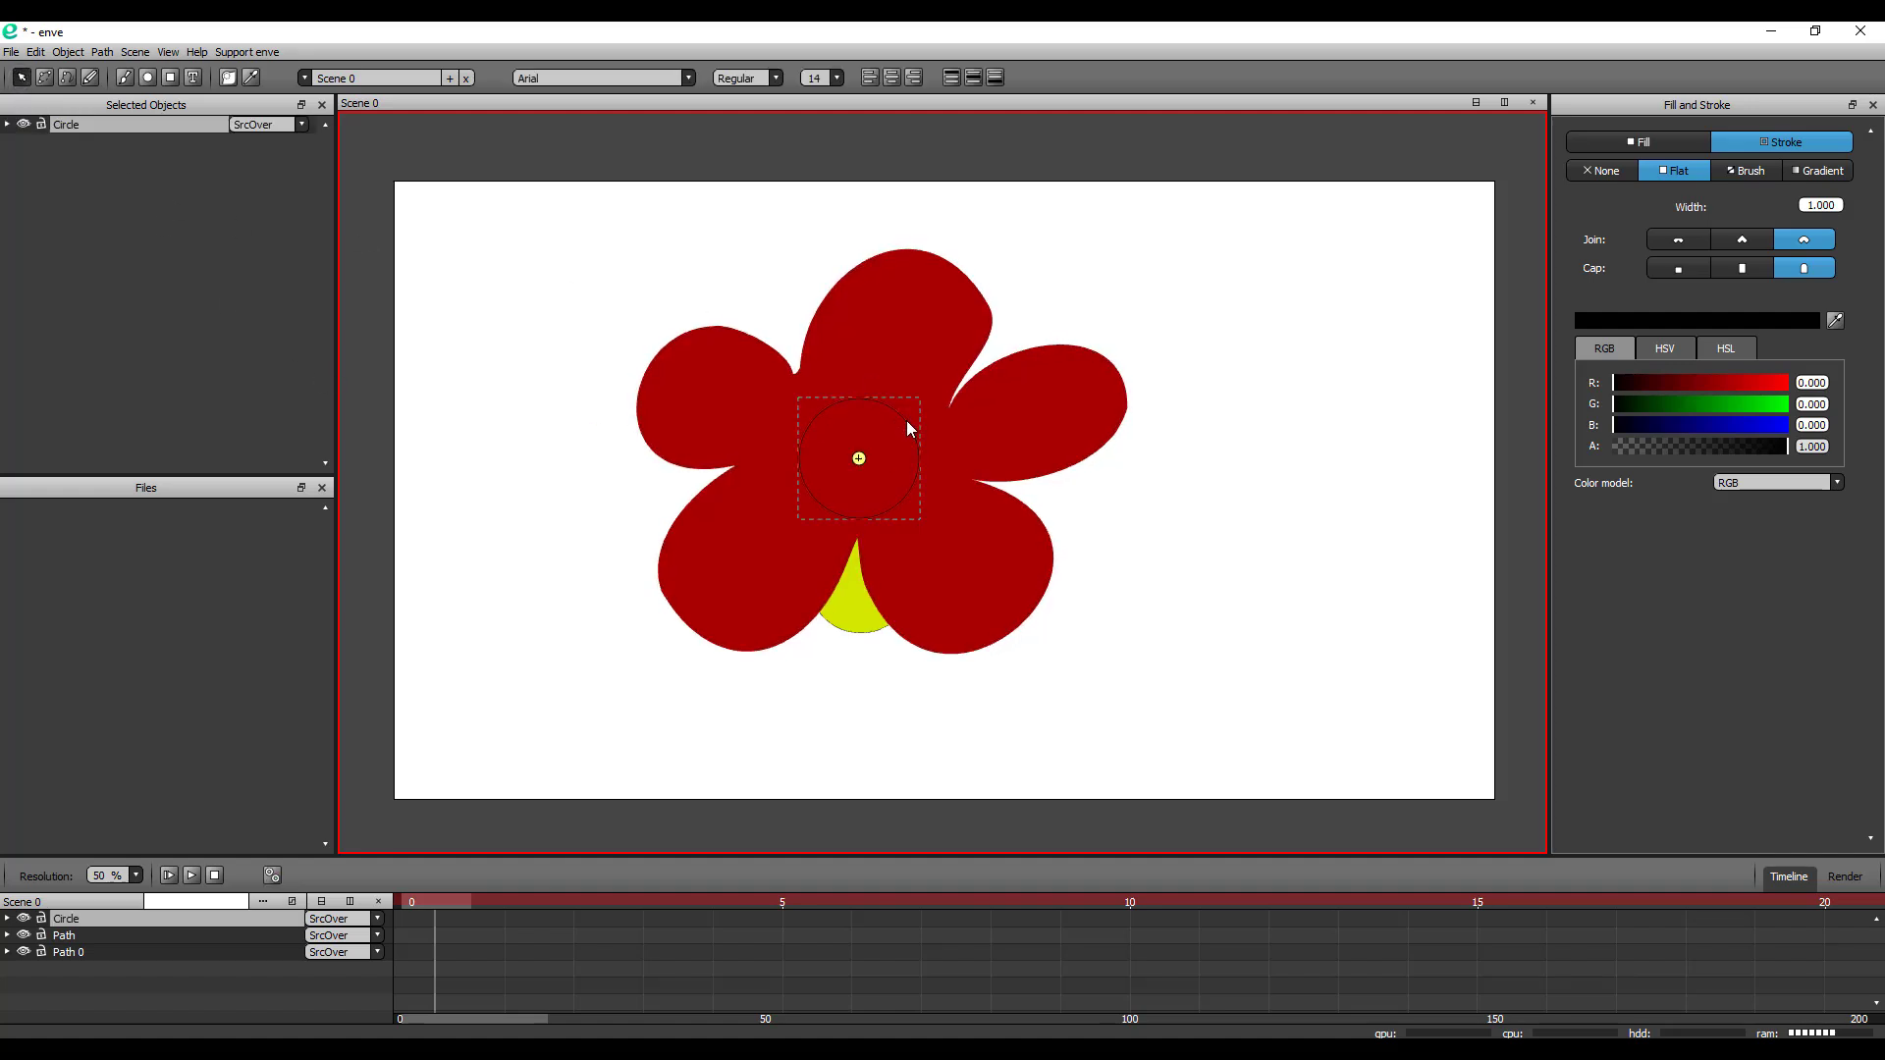
Try stretching the circle into a wide ellipse in point mode and undo the change
{"action": "left_click", "coordinate": [45, 79]}
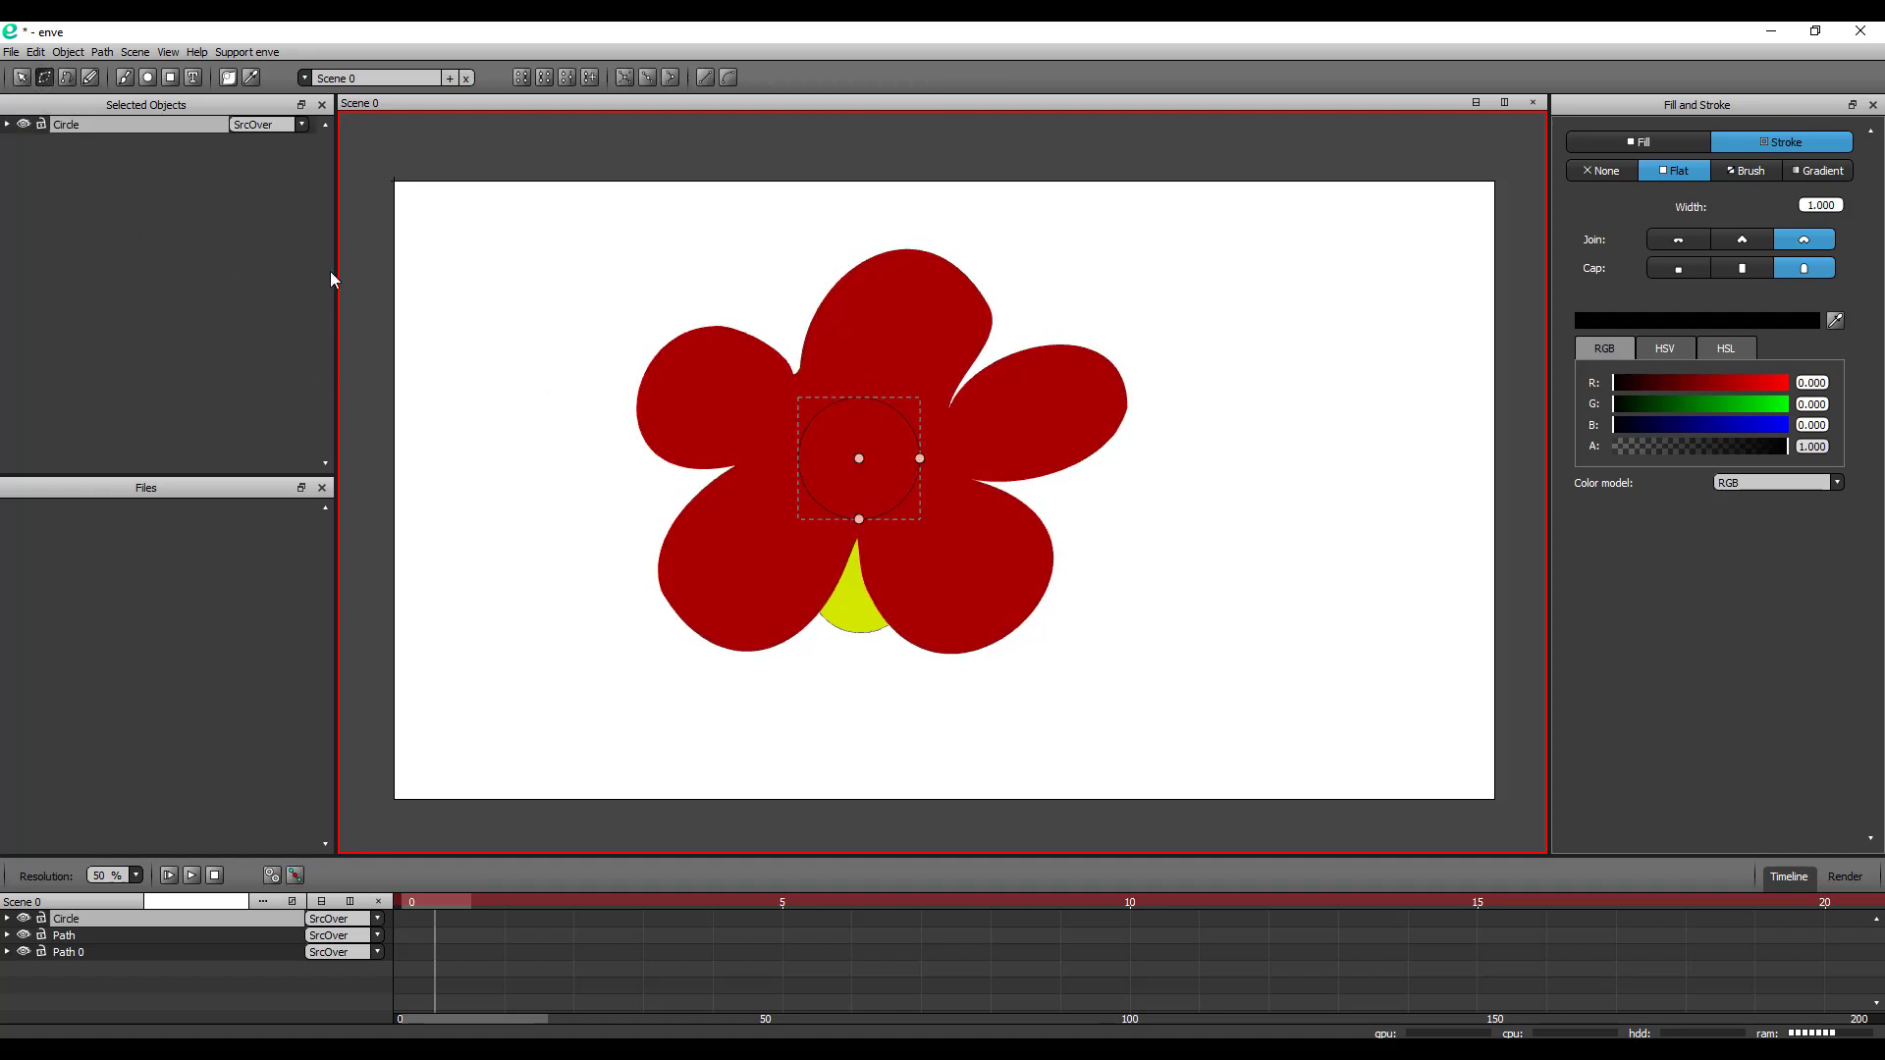
{"action": "left_click", "coordinate": [916, 457]}
{"action": "left_click_drag", "start_coordinate": [926, 453], "coordinate": [964, 461]}
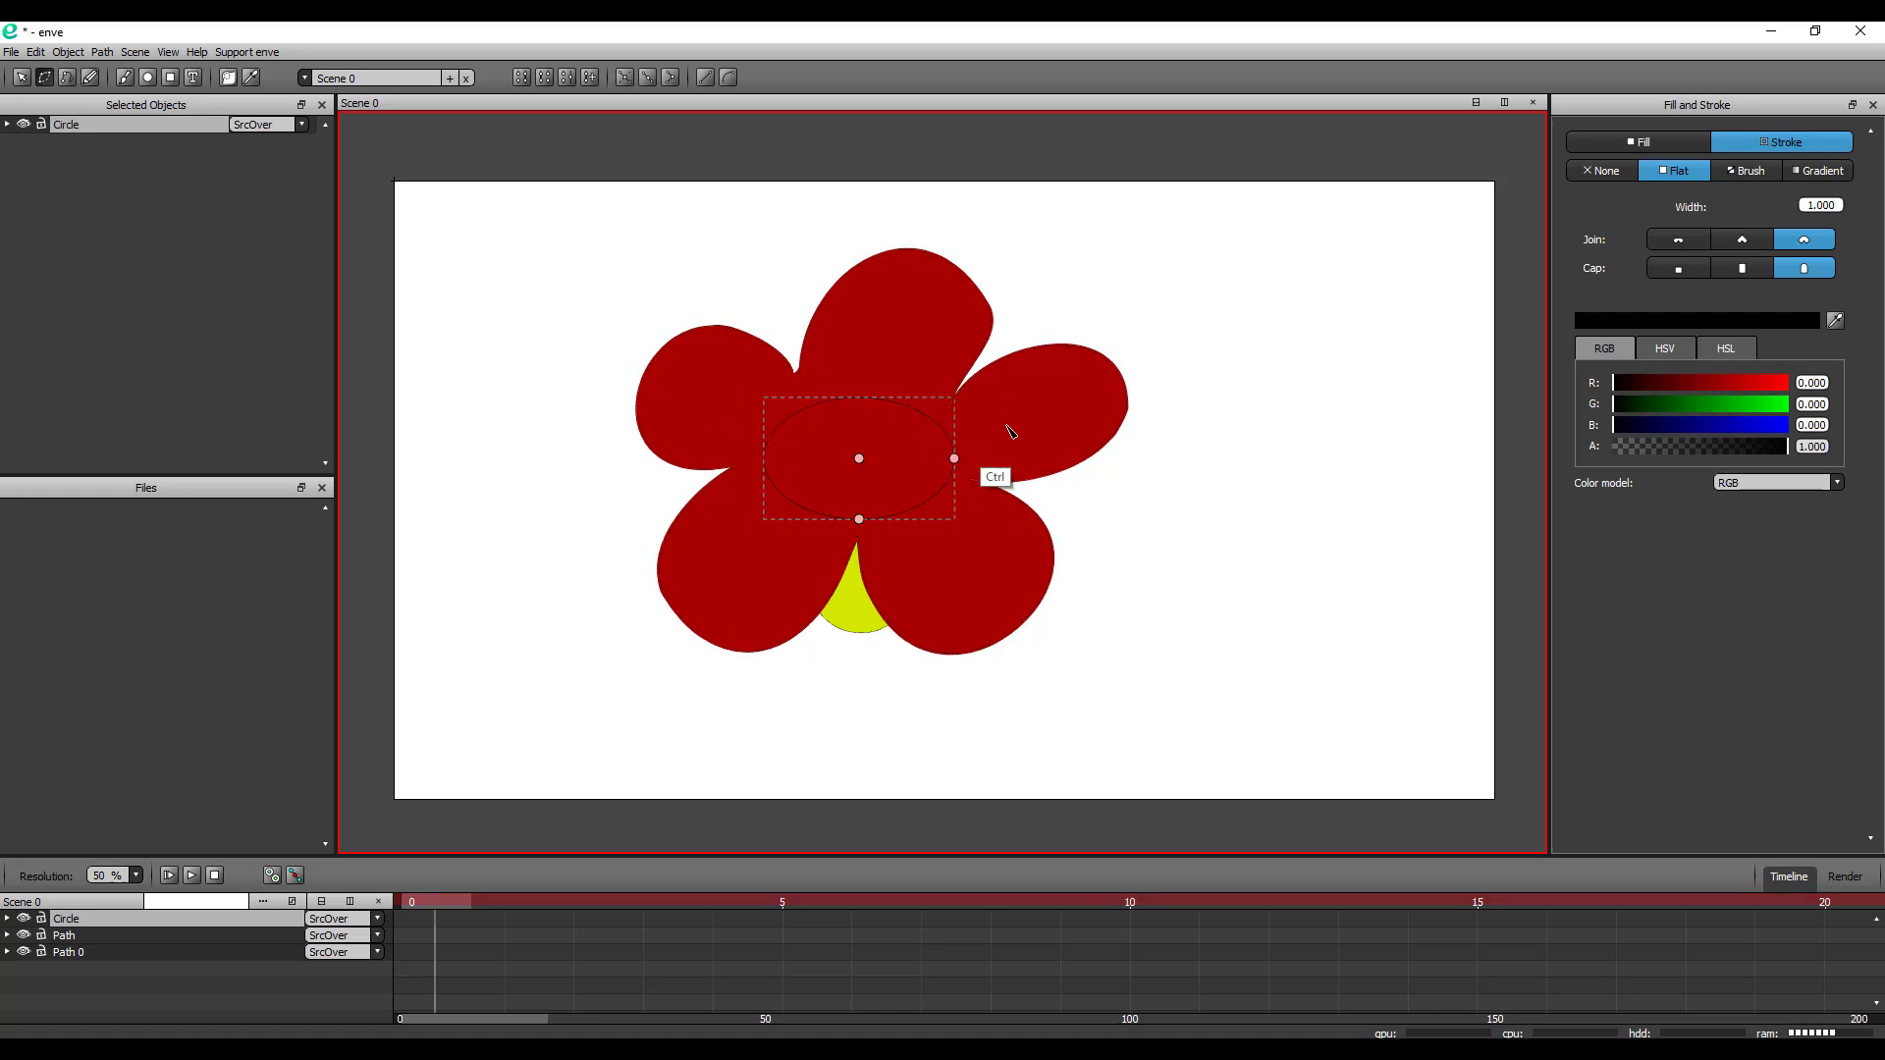
{"action": "key", "text": "ctrl+z"}
Give the circle a flat orange fill with red 0.939 and green 0.678, and recolour the flower brown with green 0.422
{"action": "left_click", "coordinate": [1663, 139]}
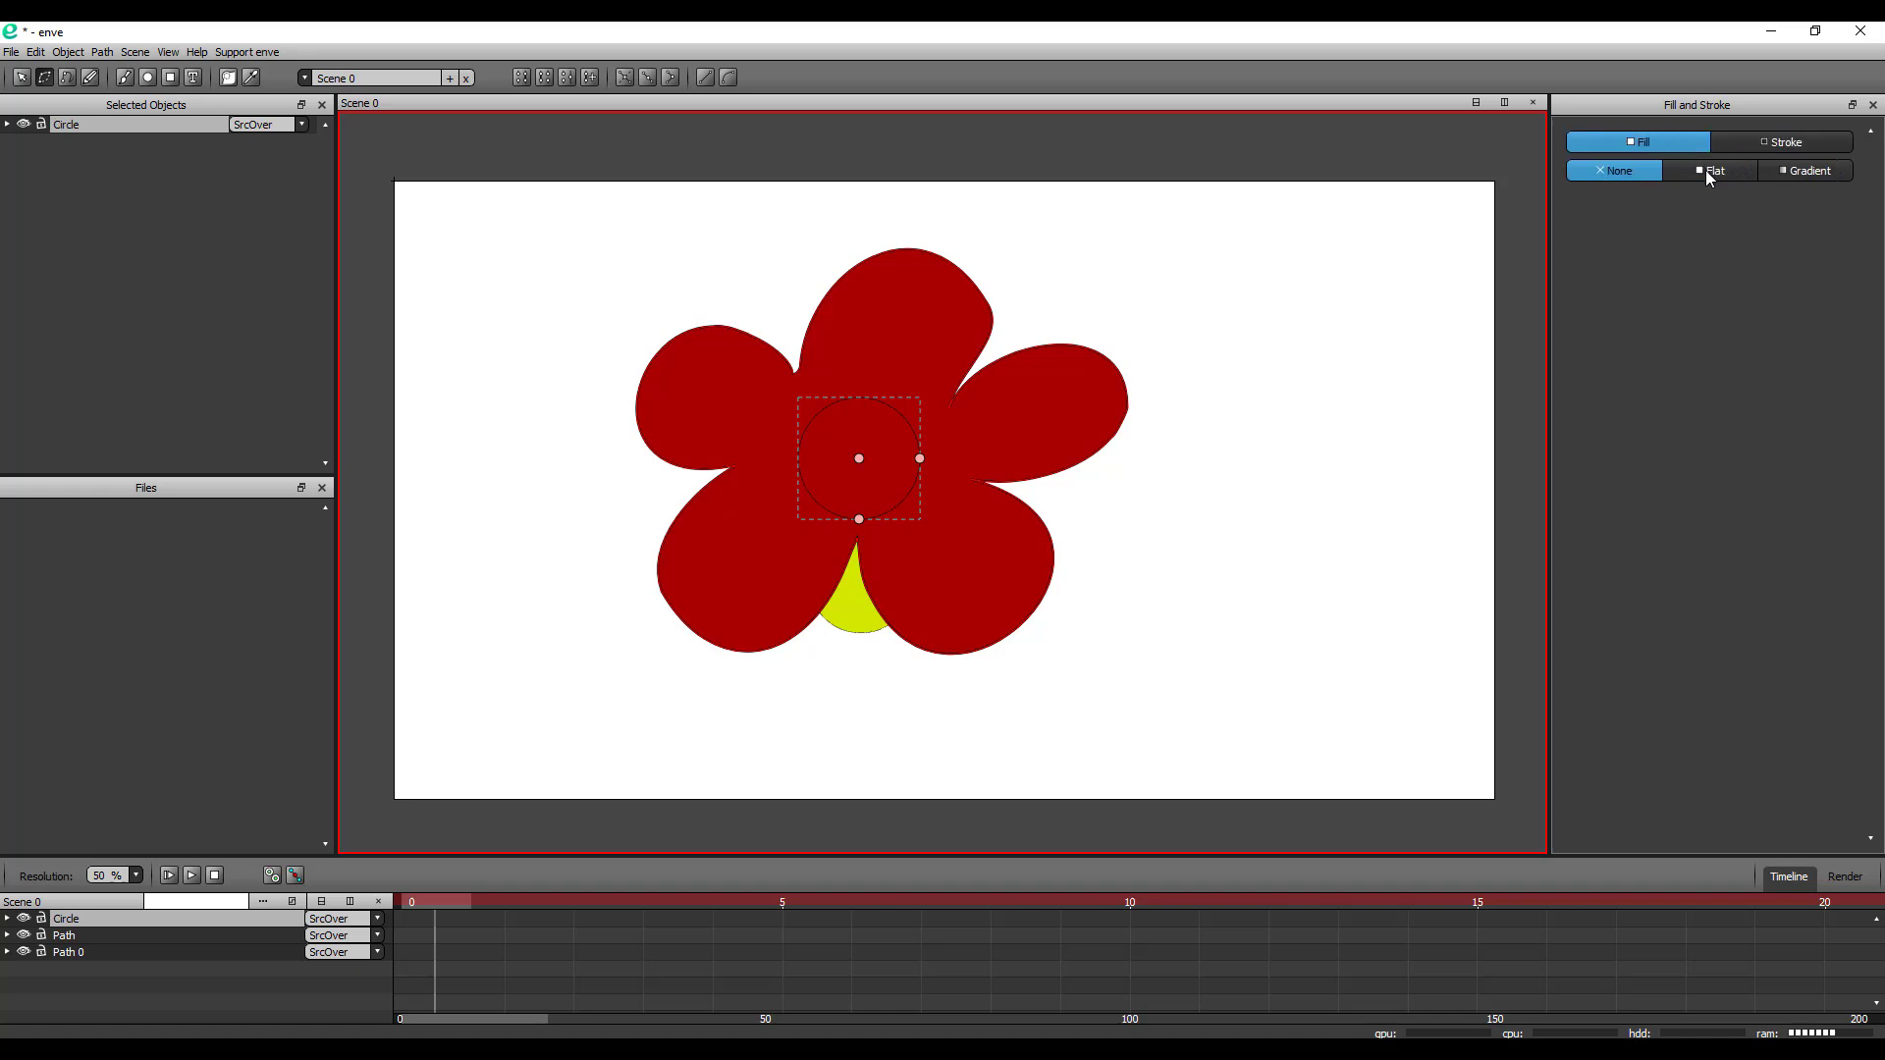
{"action": "left_click", "coordinate": [1708, 174]}
{"action": "left_click_drag", "start_coordinate": [1718, 290], "coordinate": [1753, 286]}
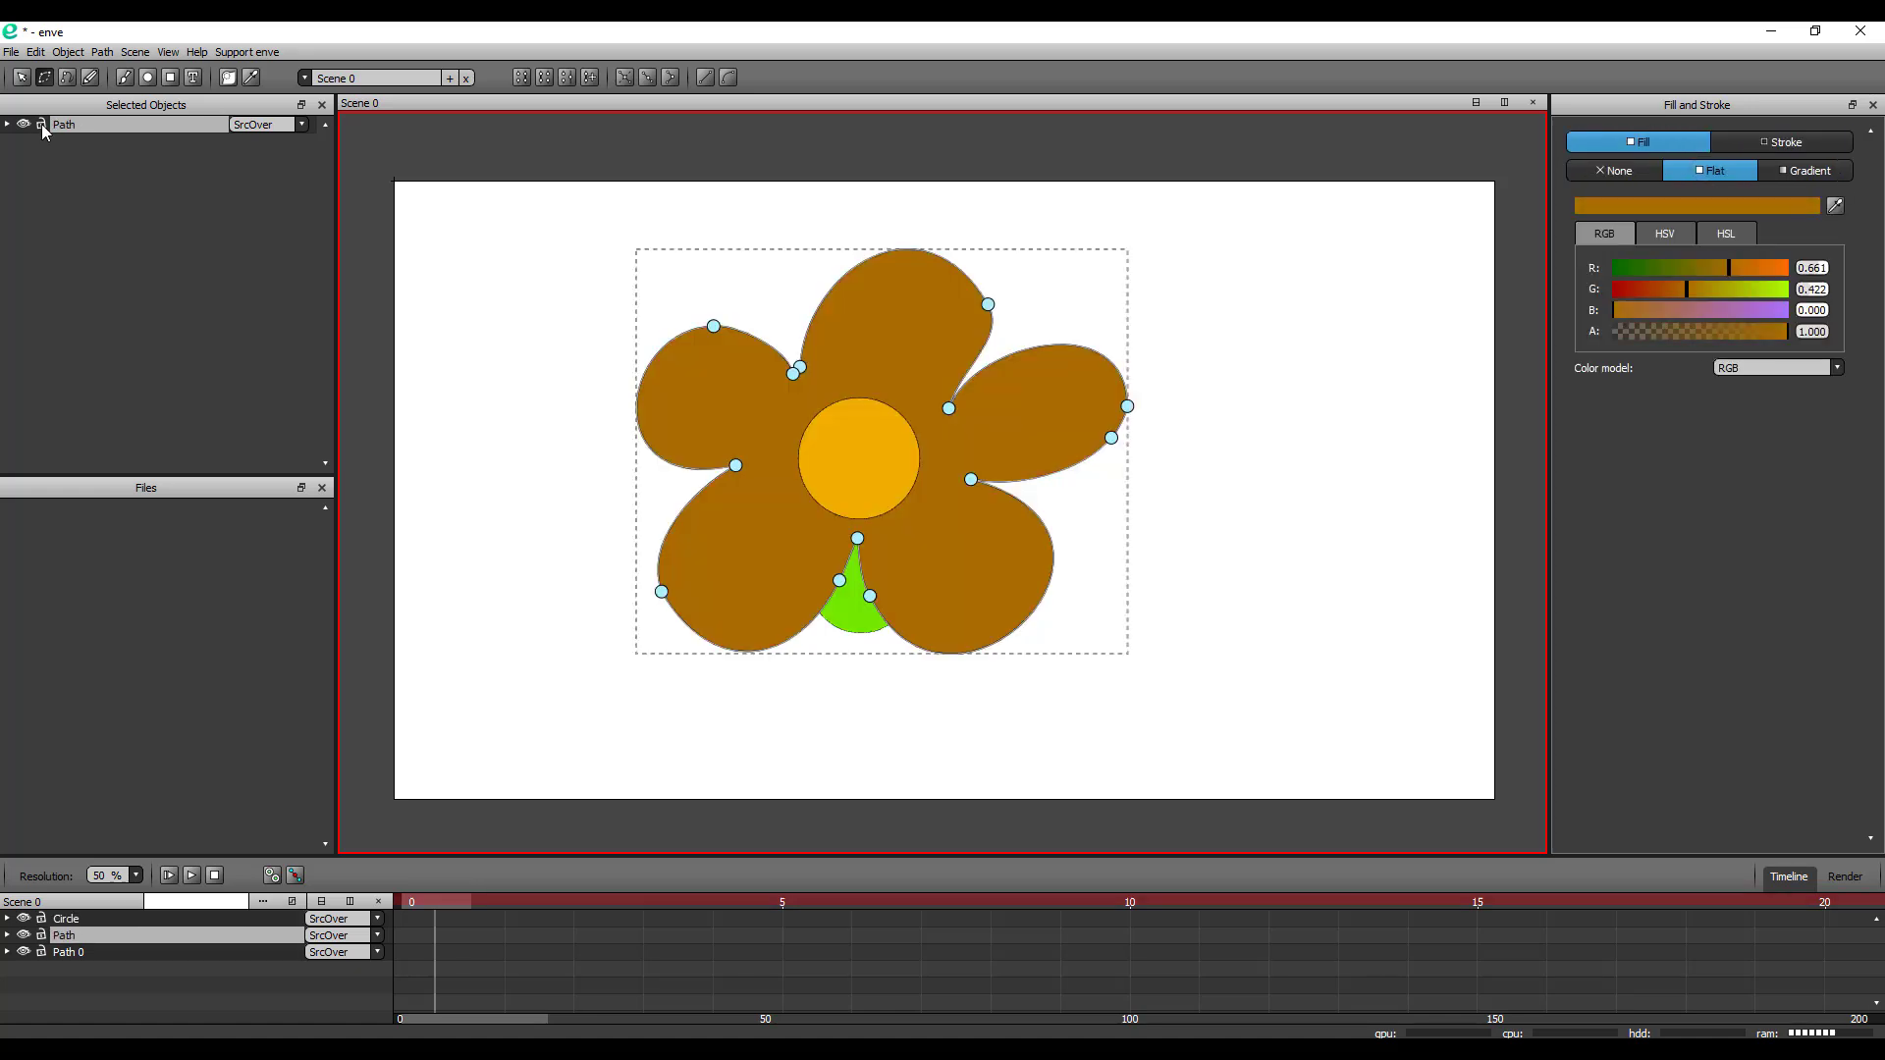
Refine the flower's top petal by repositioning its right node and the nodes at its left base, and adjusting their tangent handles
{"action": "left_click", "coordinate": [991, 309]}
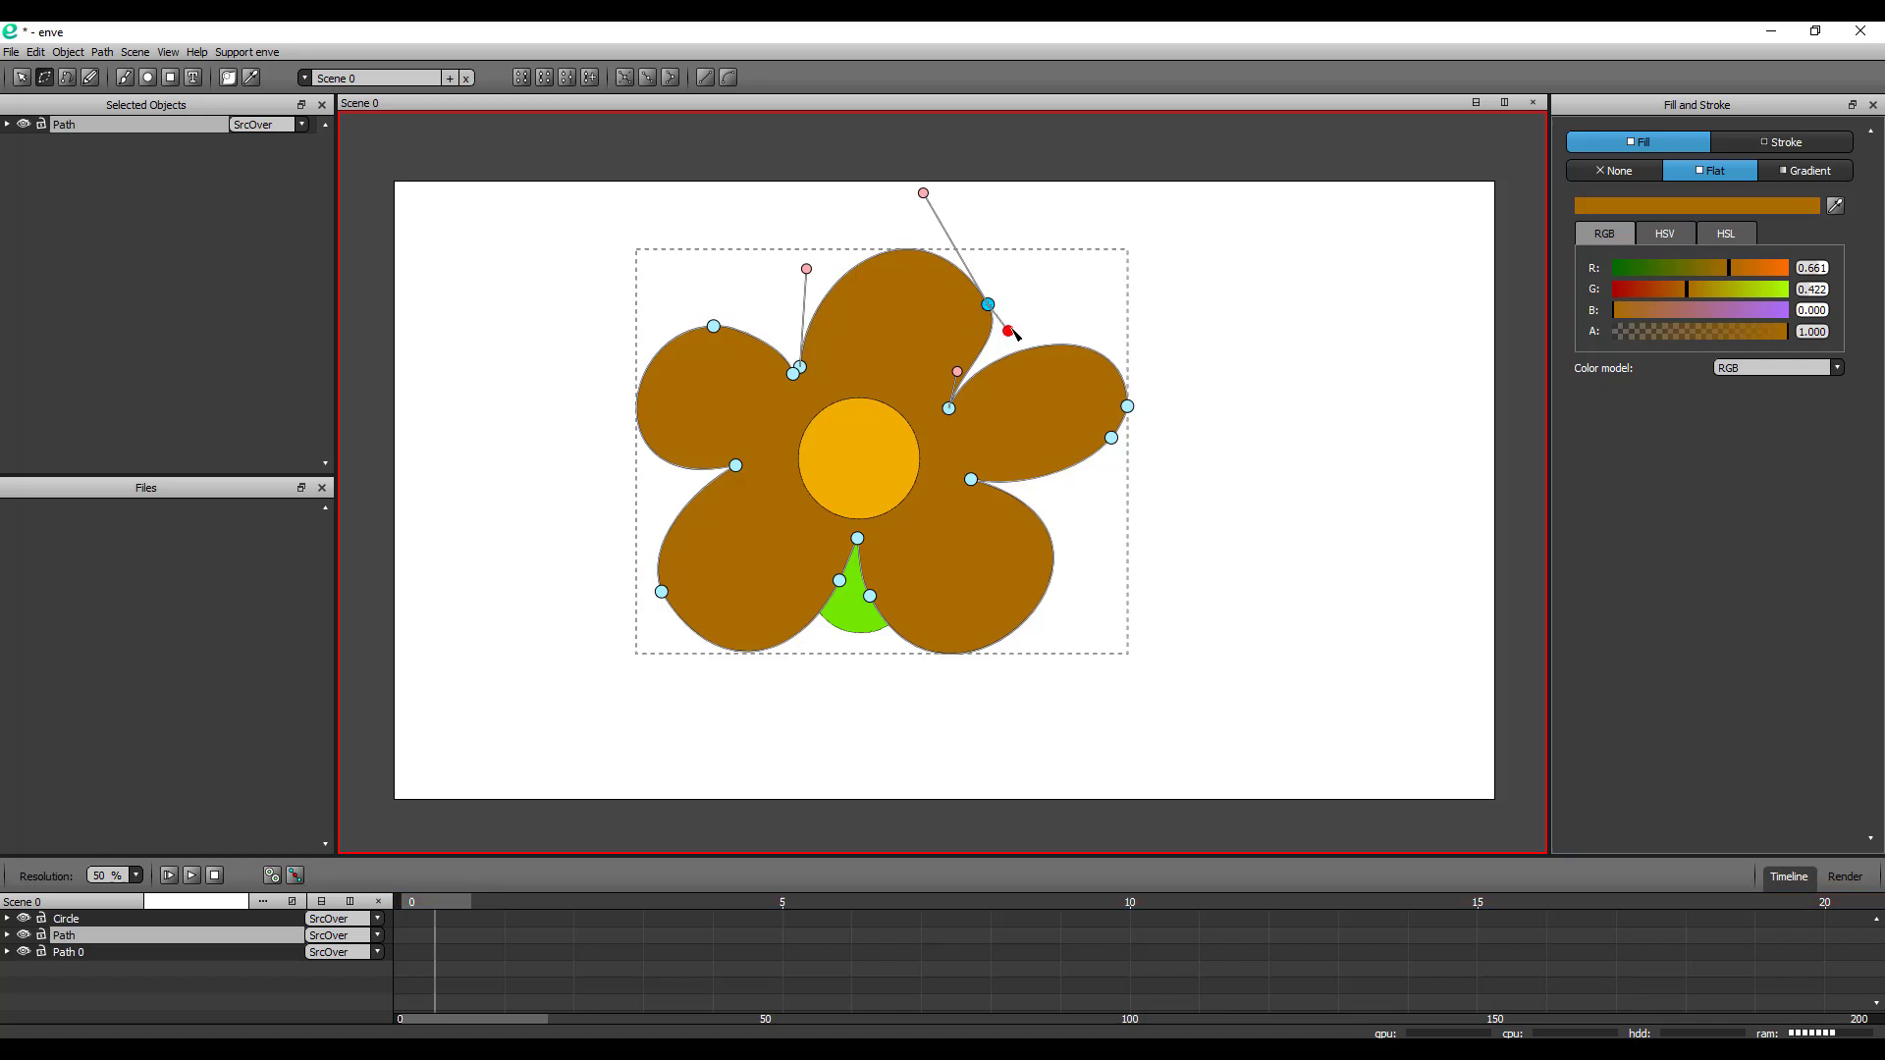
{"action": "left_click_drag", "start_coordinate": [995, 312], "coordinate": [956, 292]}
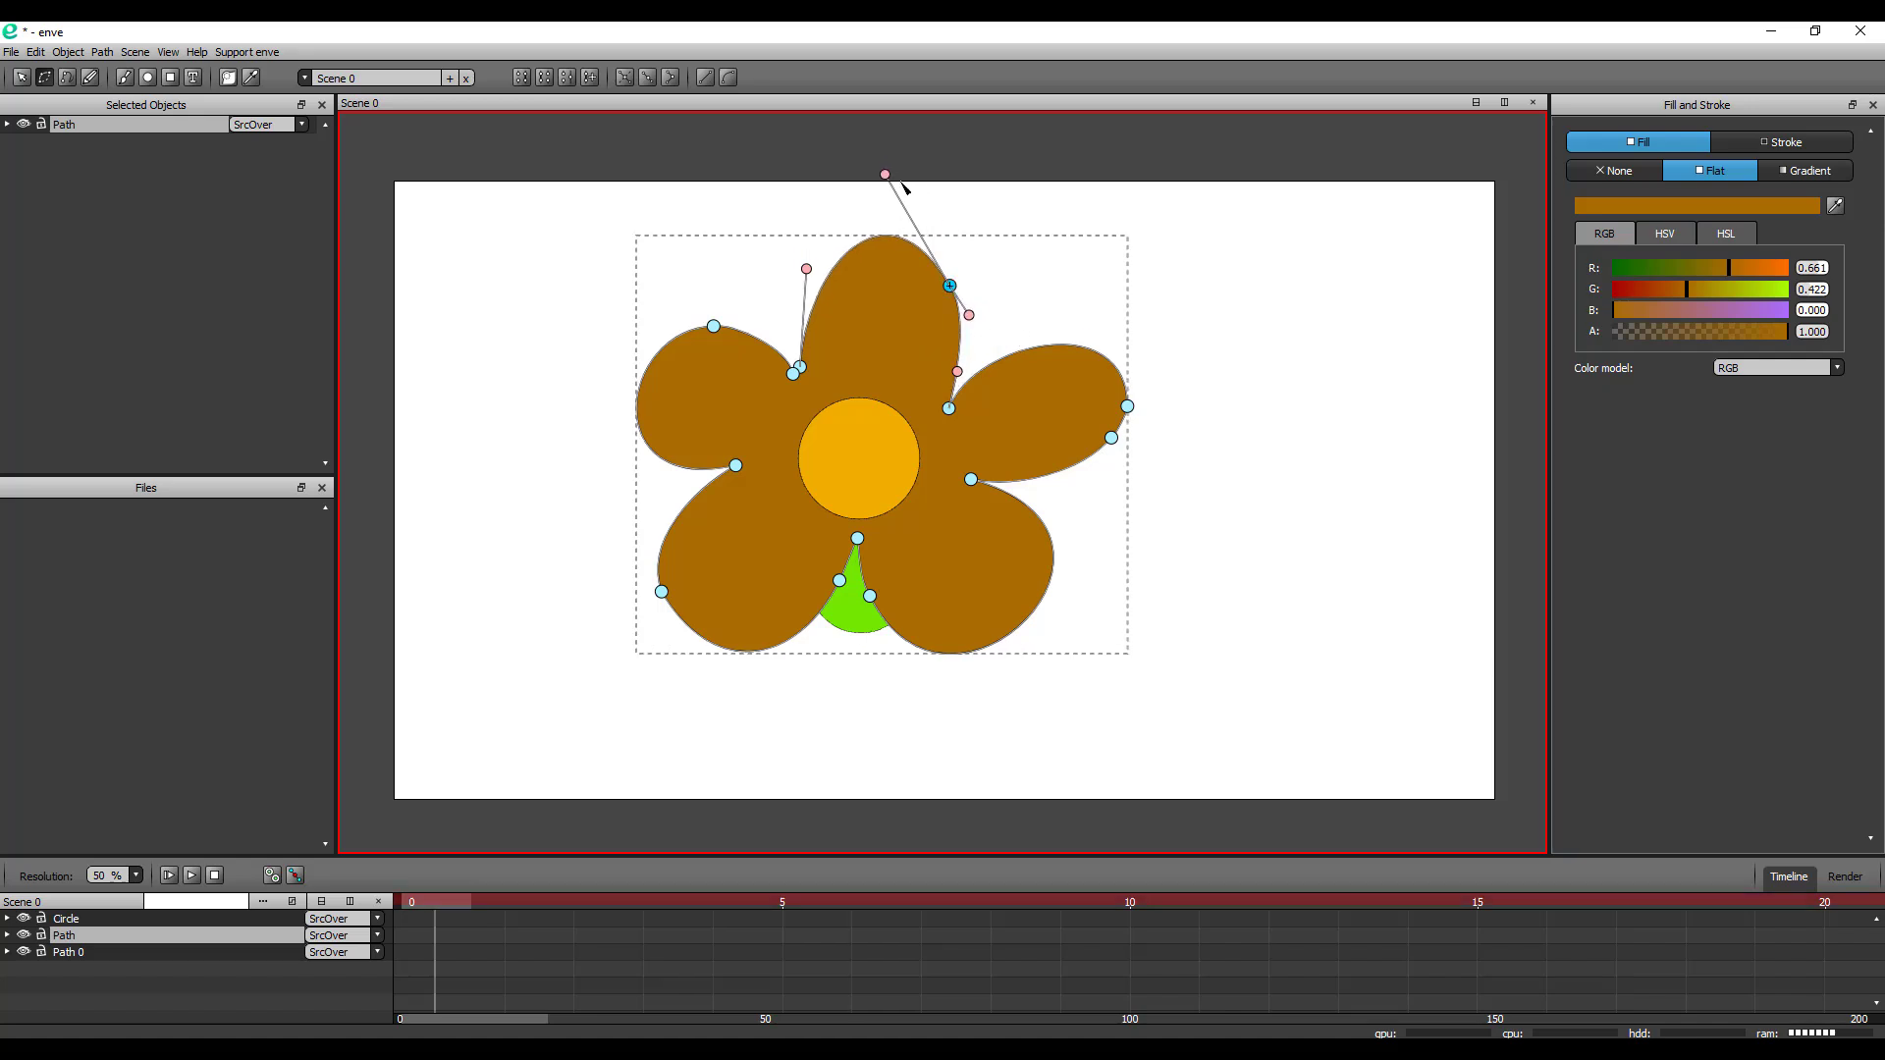
{"action": "left_click_drag", "start_coordinate": [892, 179], "coordinate": [905, 218]}
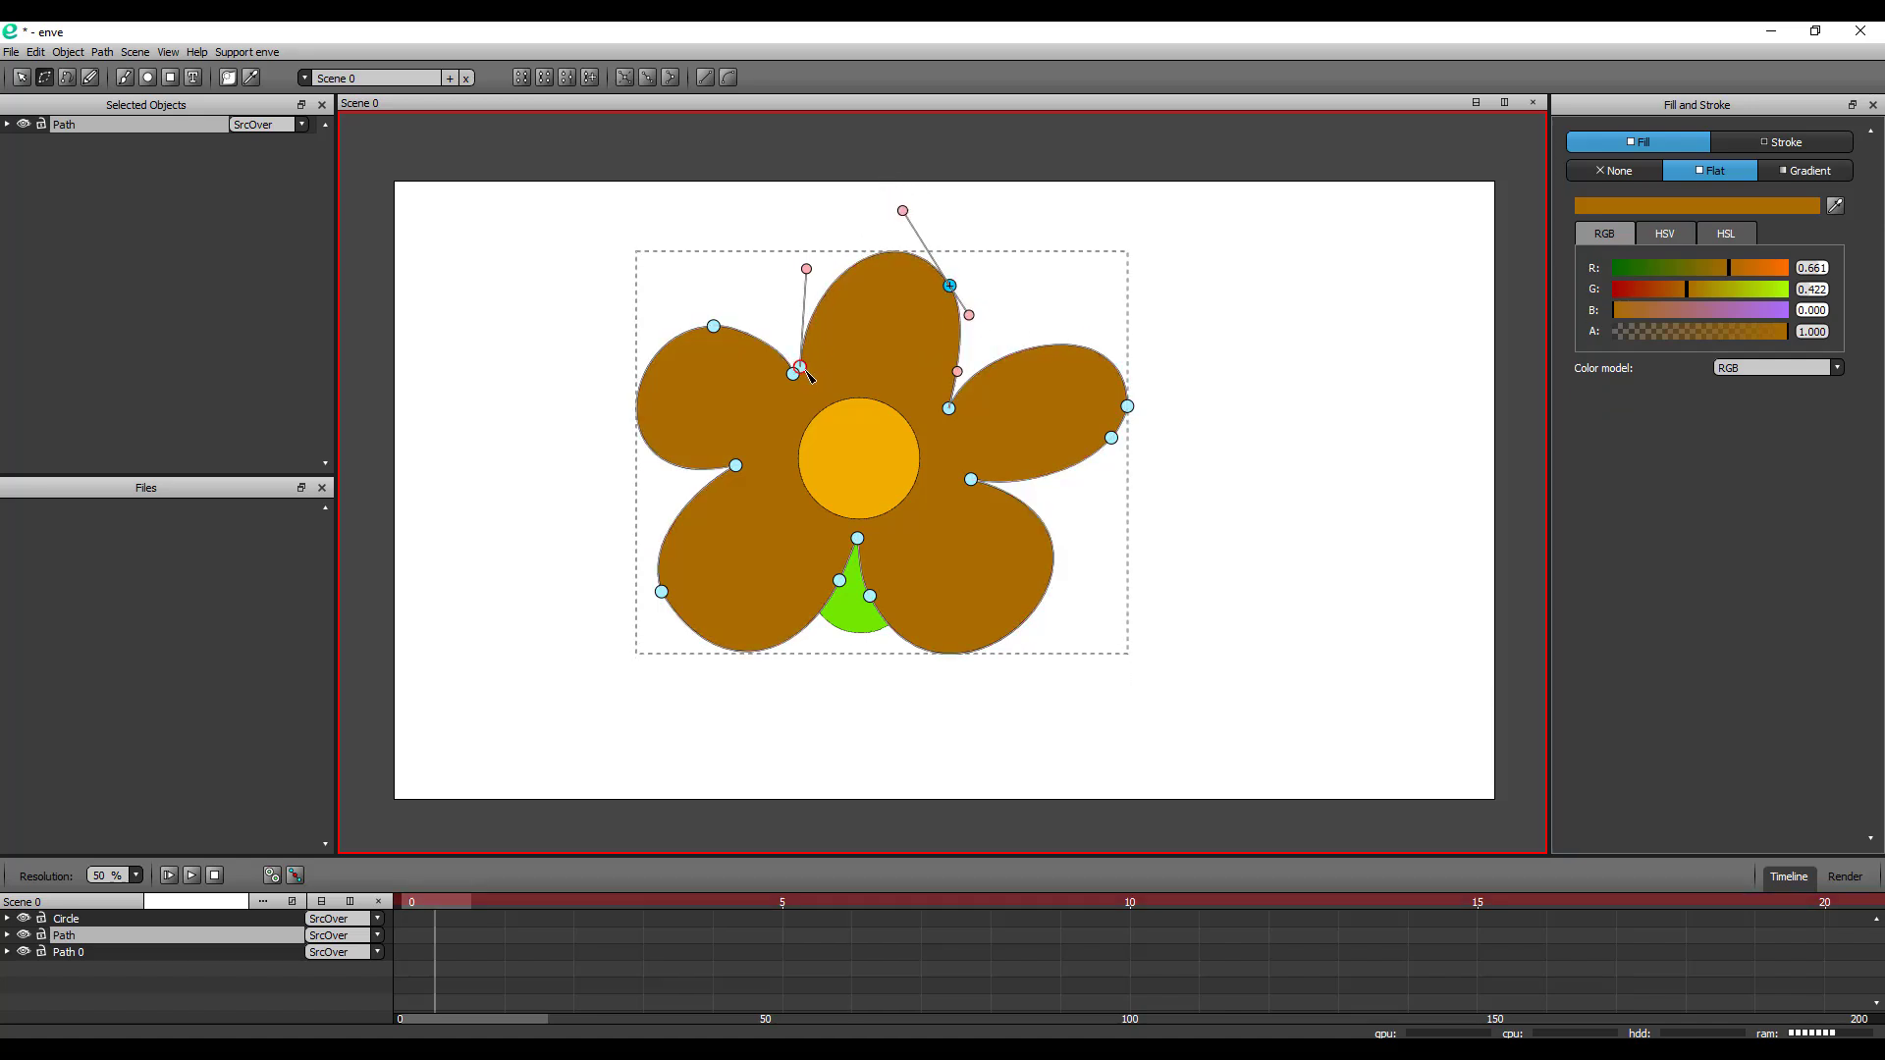
{"action": "left_click_drag", "start_coordinate": [805, 369], "coordinate": [819, 366]}
{"action": "left_click_drag", "start_coordinate": [820, 263], "coordinate": [827, 278]}
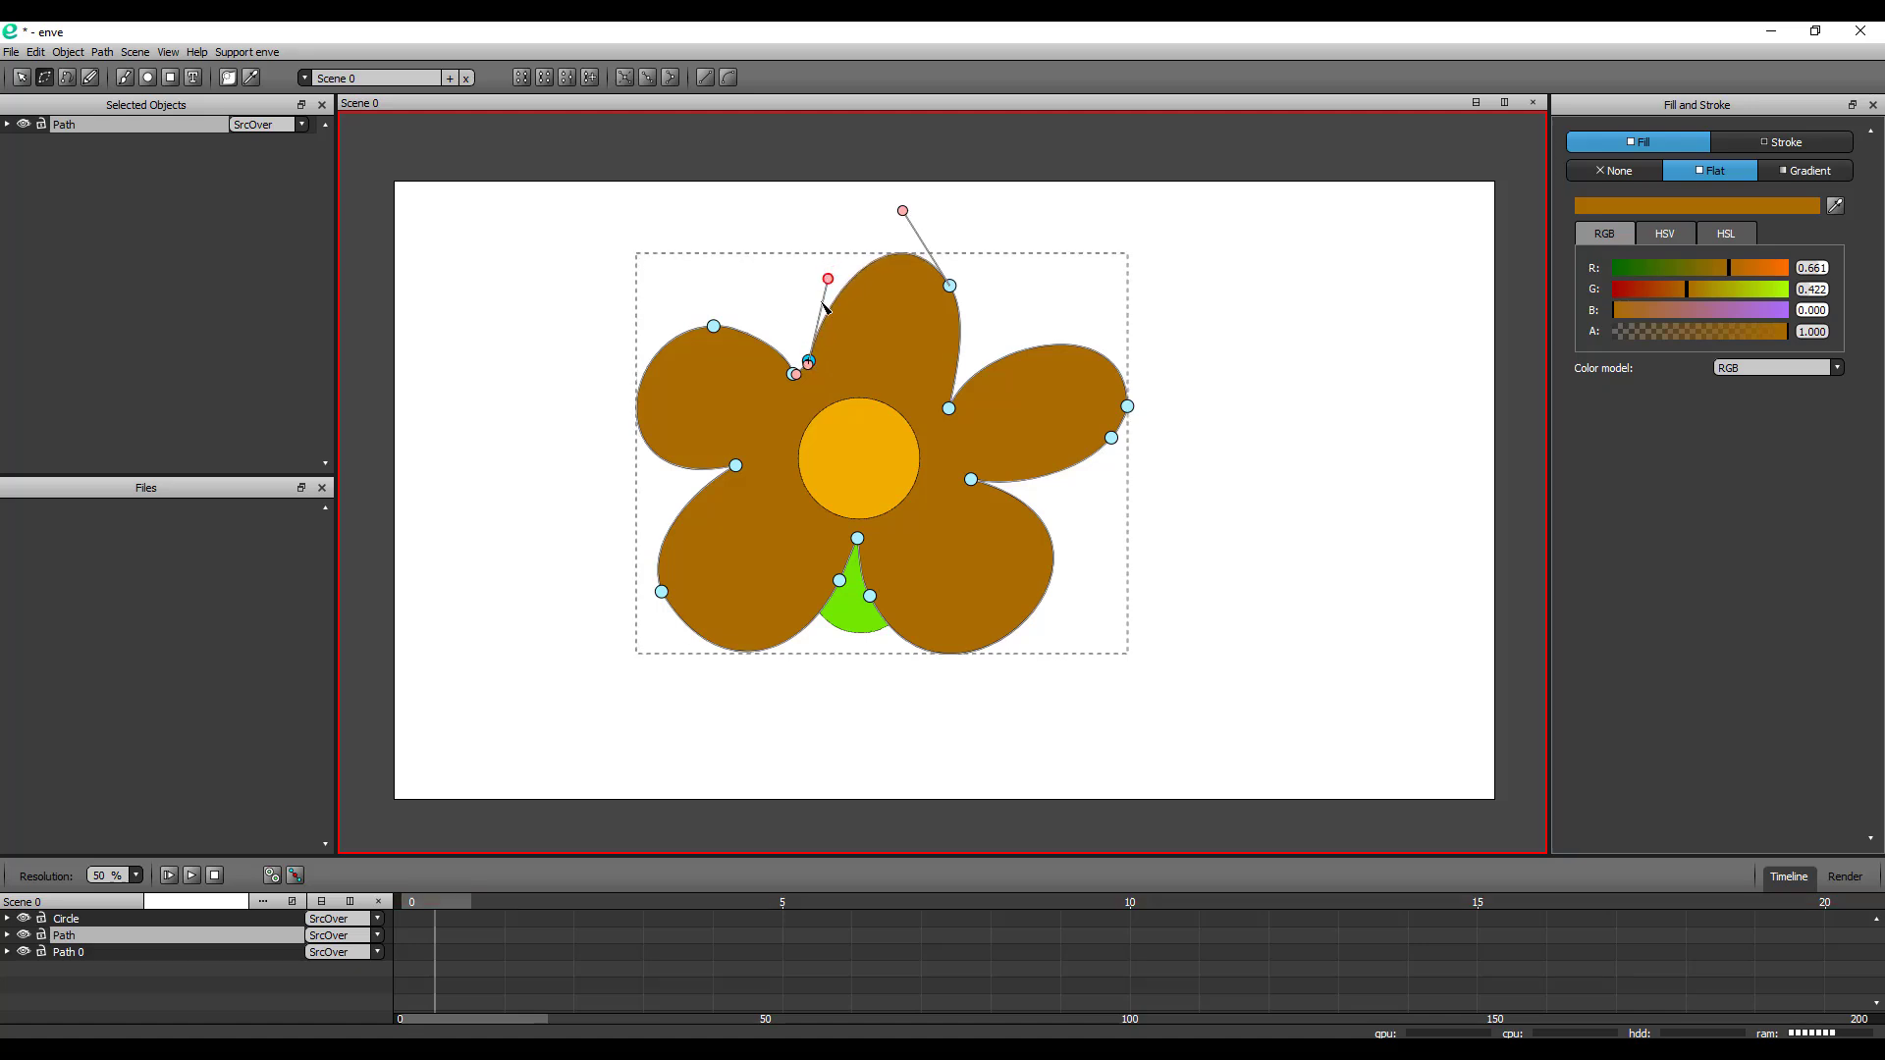
{"action": "left_click", "coordinate": [801, 373]}
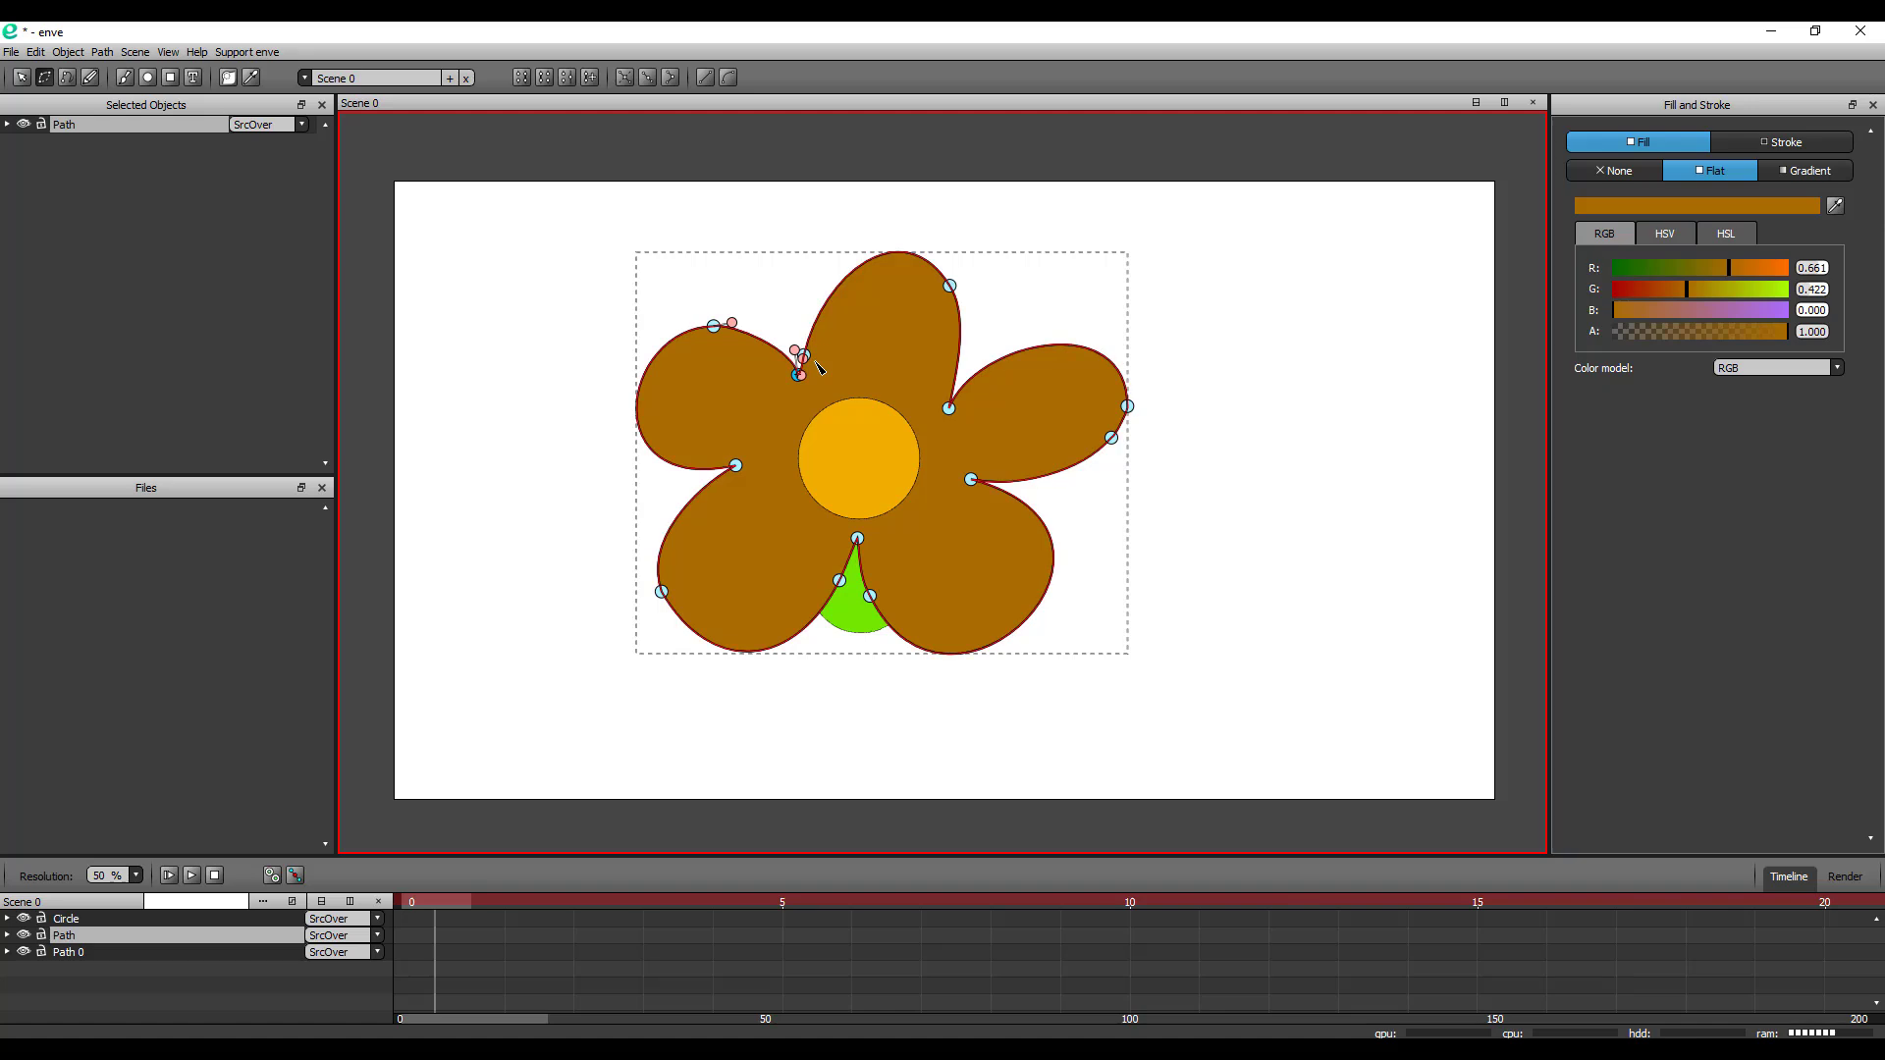
{"action": "left_click", "coordinate": [949, 286]}
{"action": "left_click_drag", "start_coordinate": [950, 286], "coordinate": [966, 290]}
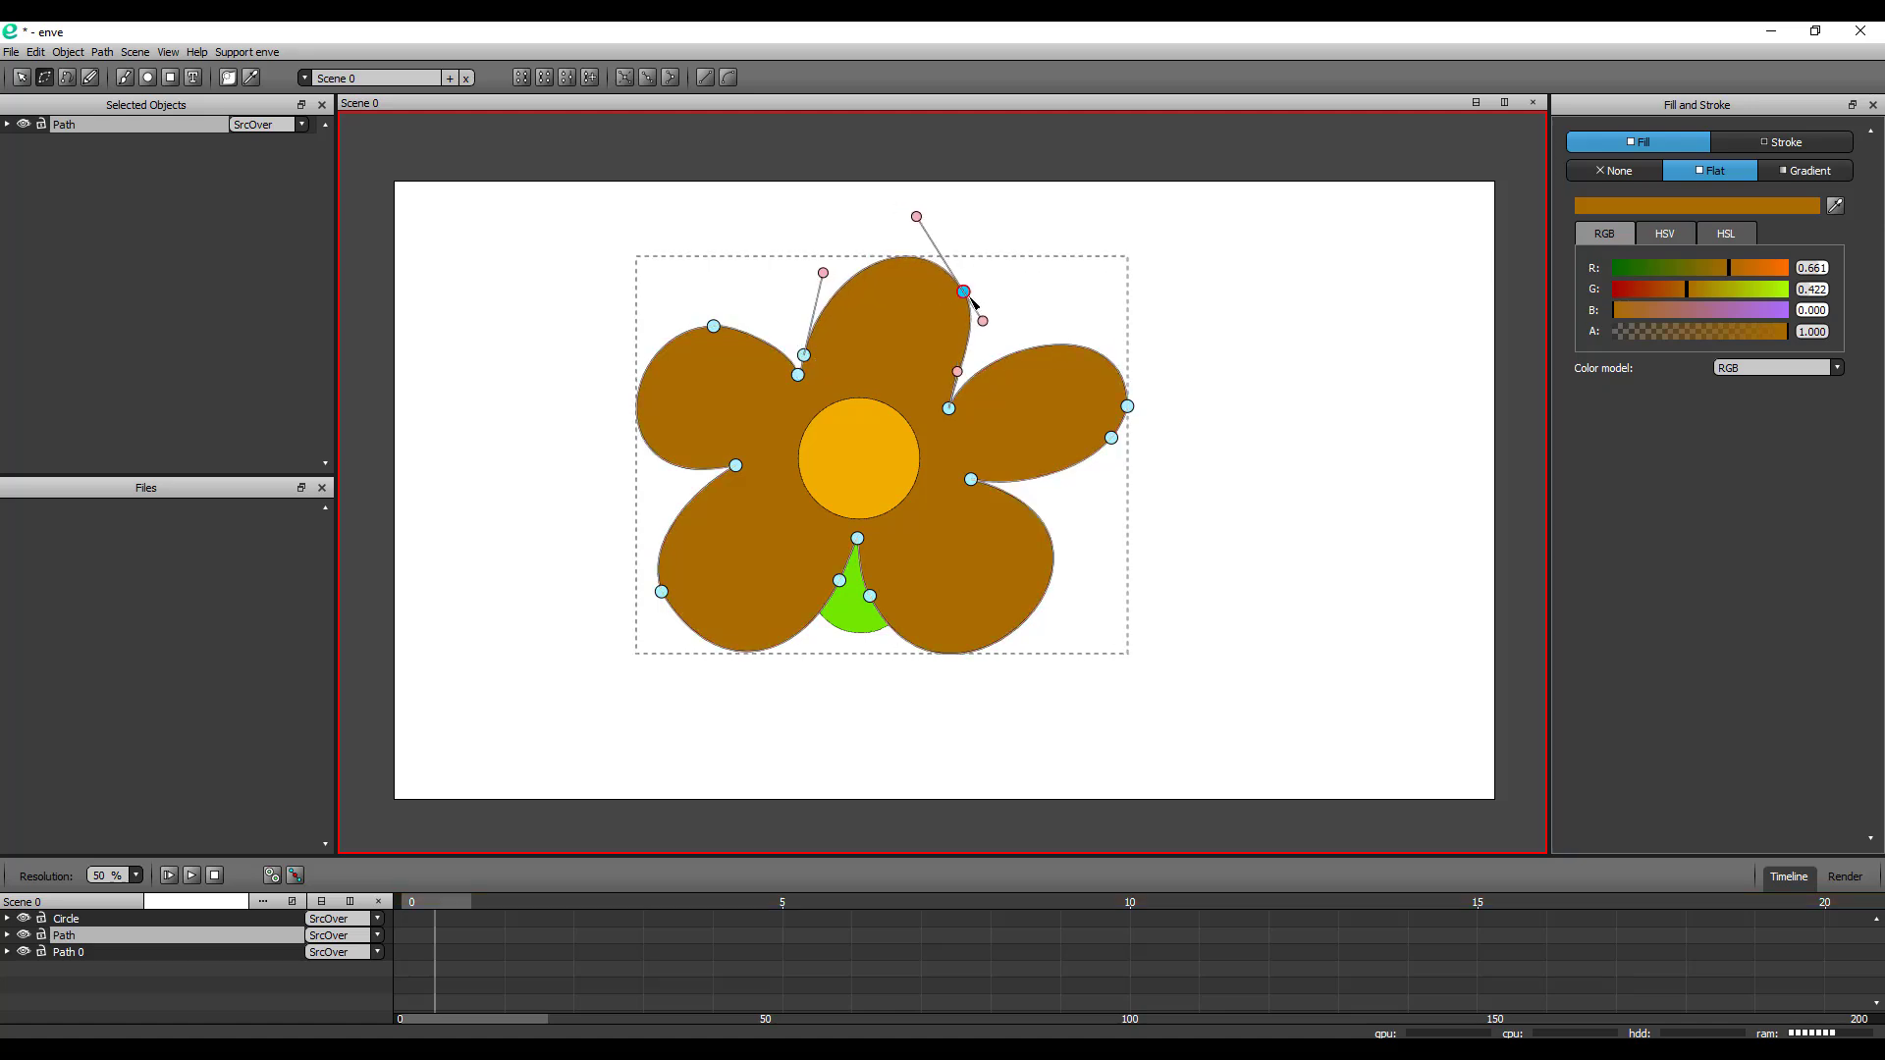
{"action": "left_click", "coordinate": [927, 227]}
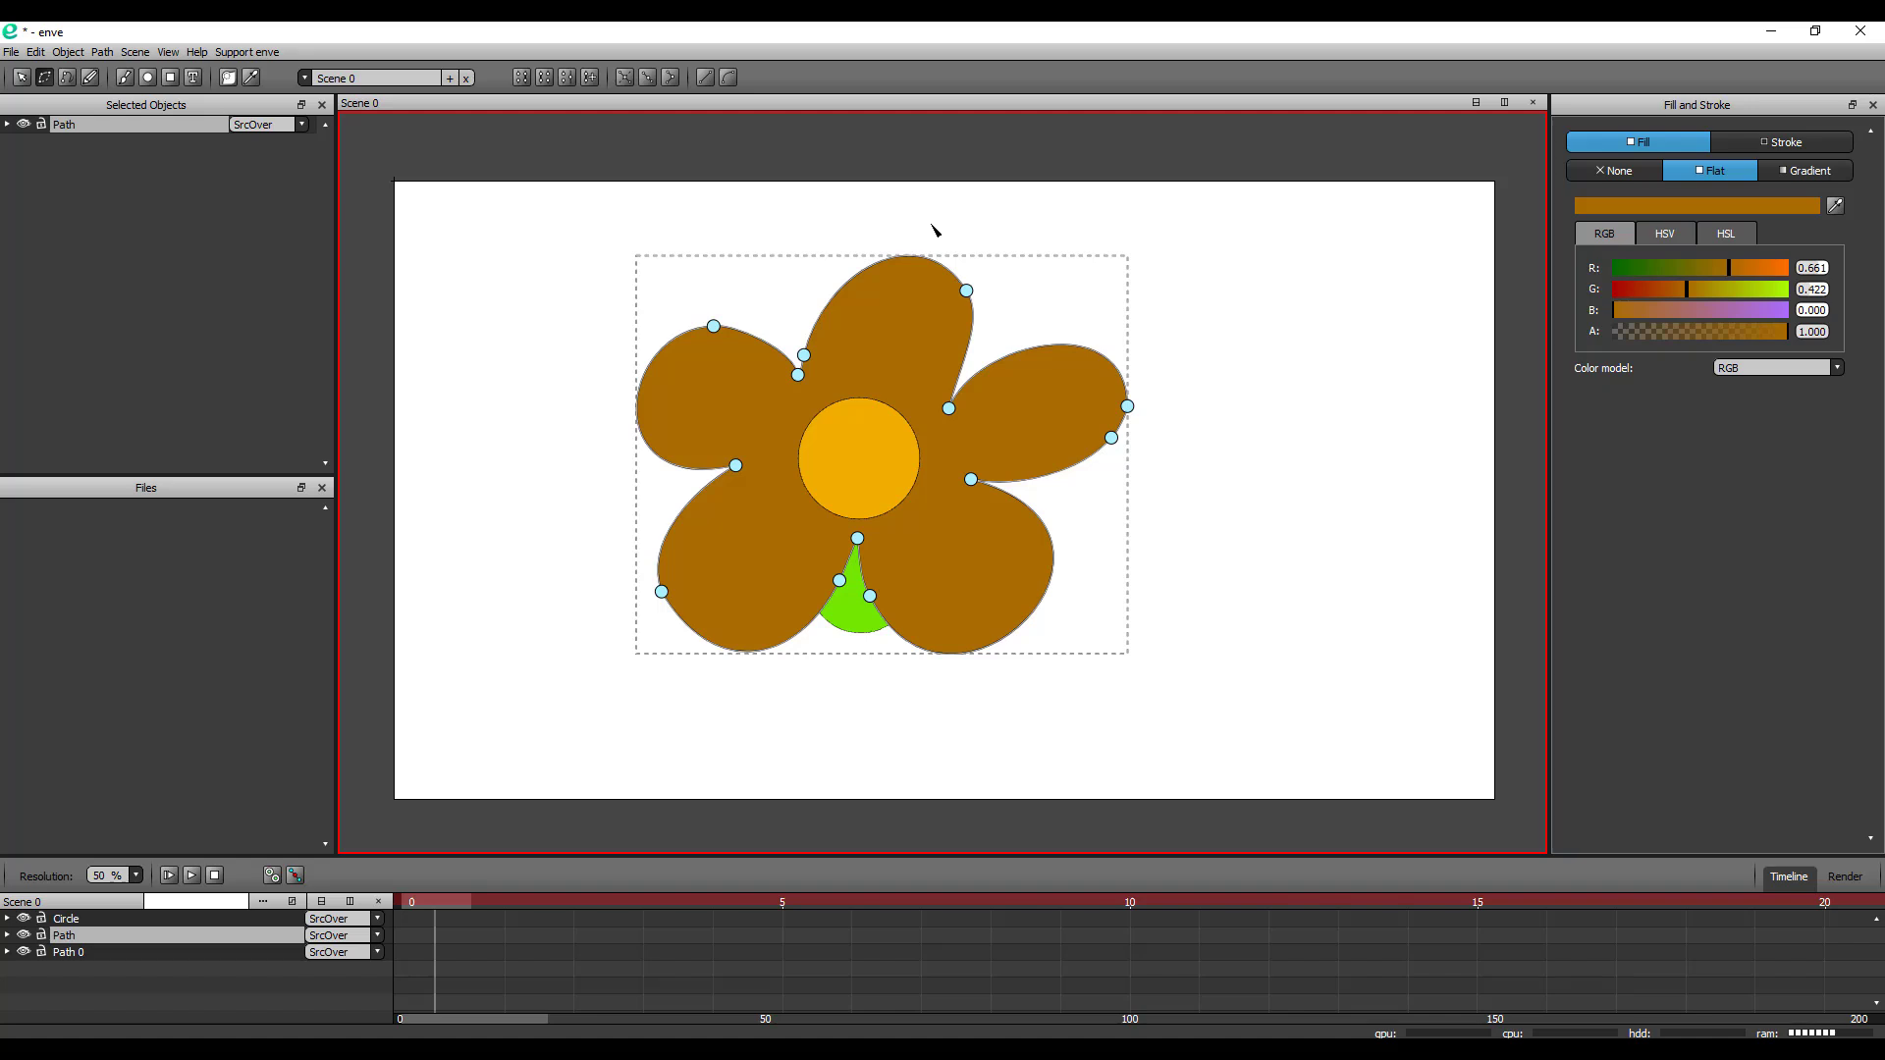
Set the centre circle's stroke width to 0
{"action": "left_click", "coordinate": [876, 449]}
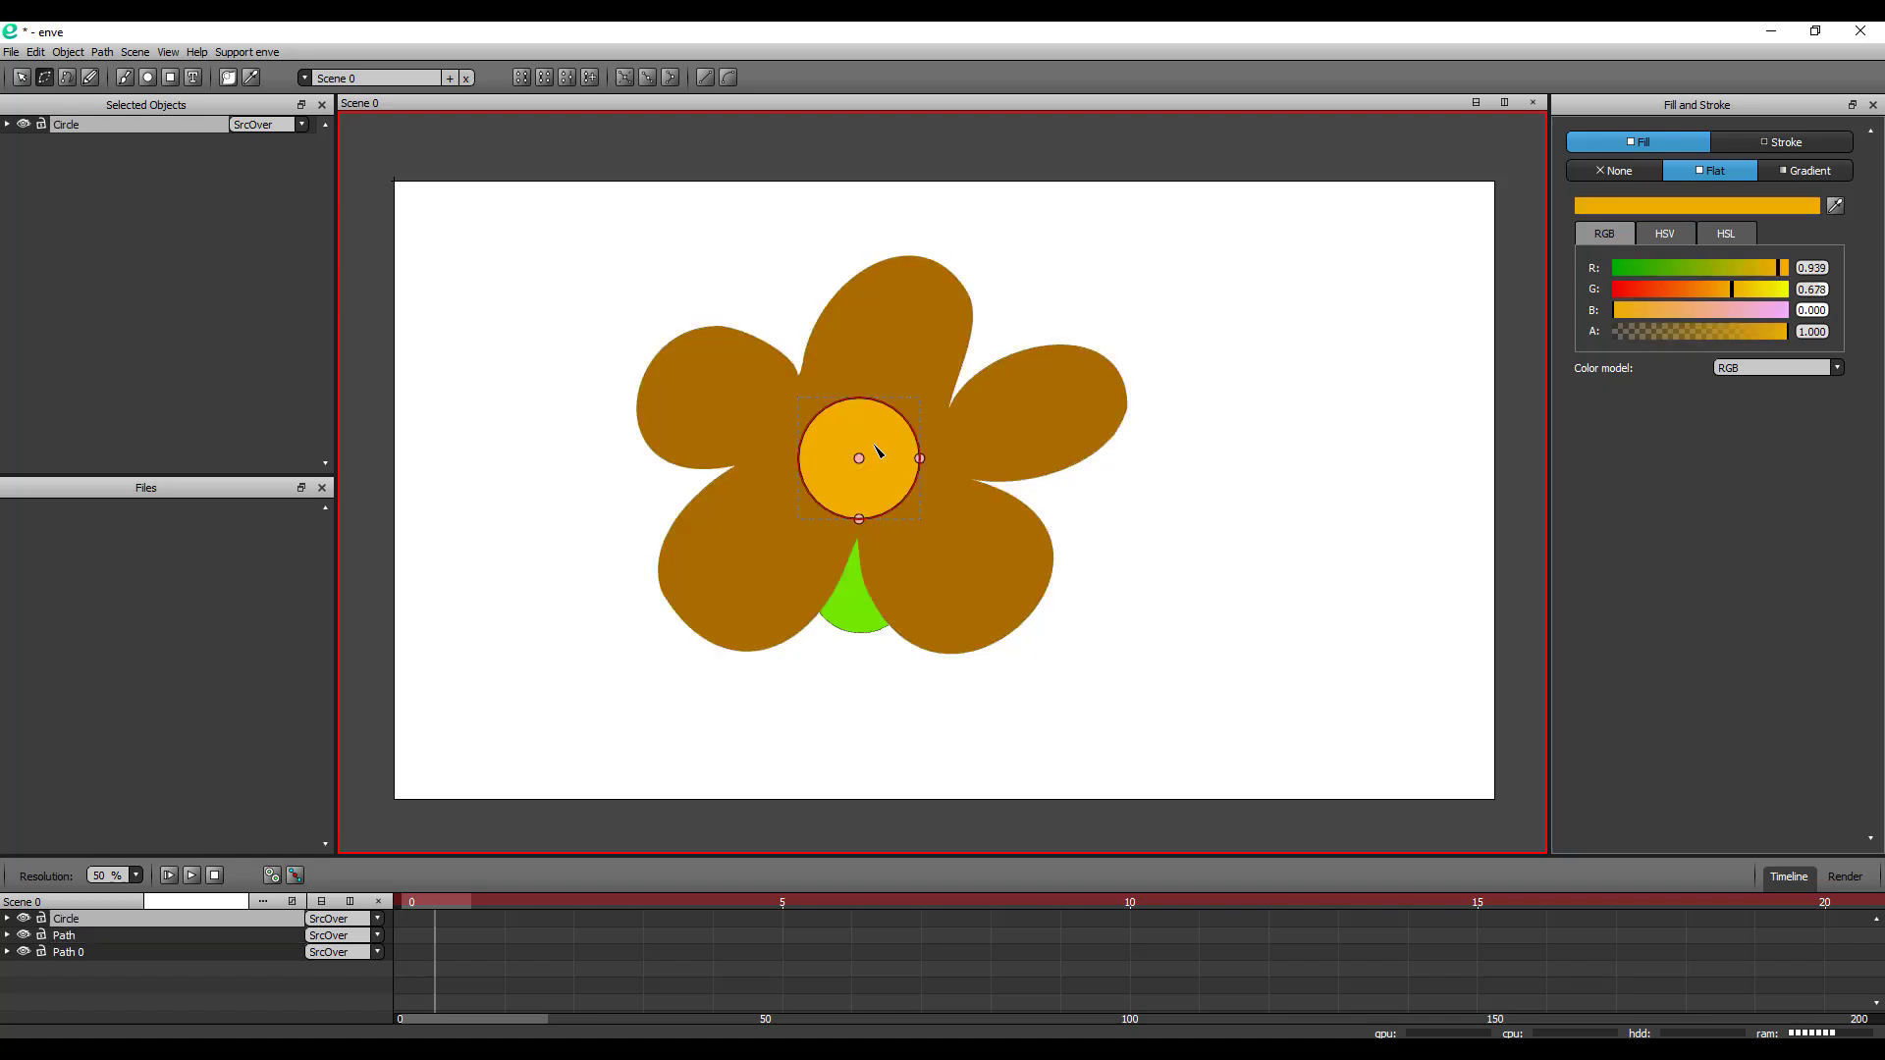
{"action": "left_click", "coordinate": [1782, 140]}
{"action": "left_click_drag", "start_coordinate": [1835, 210], "coordinate": [1797, 210]}
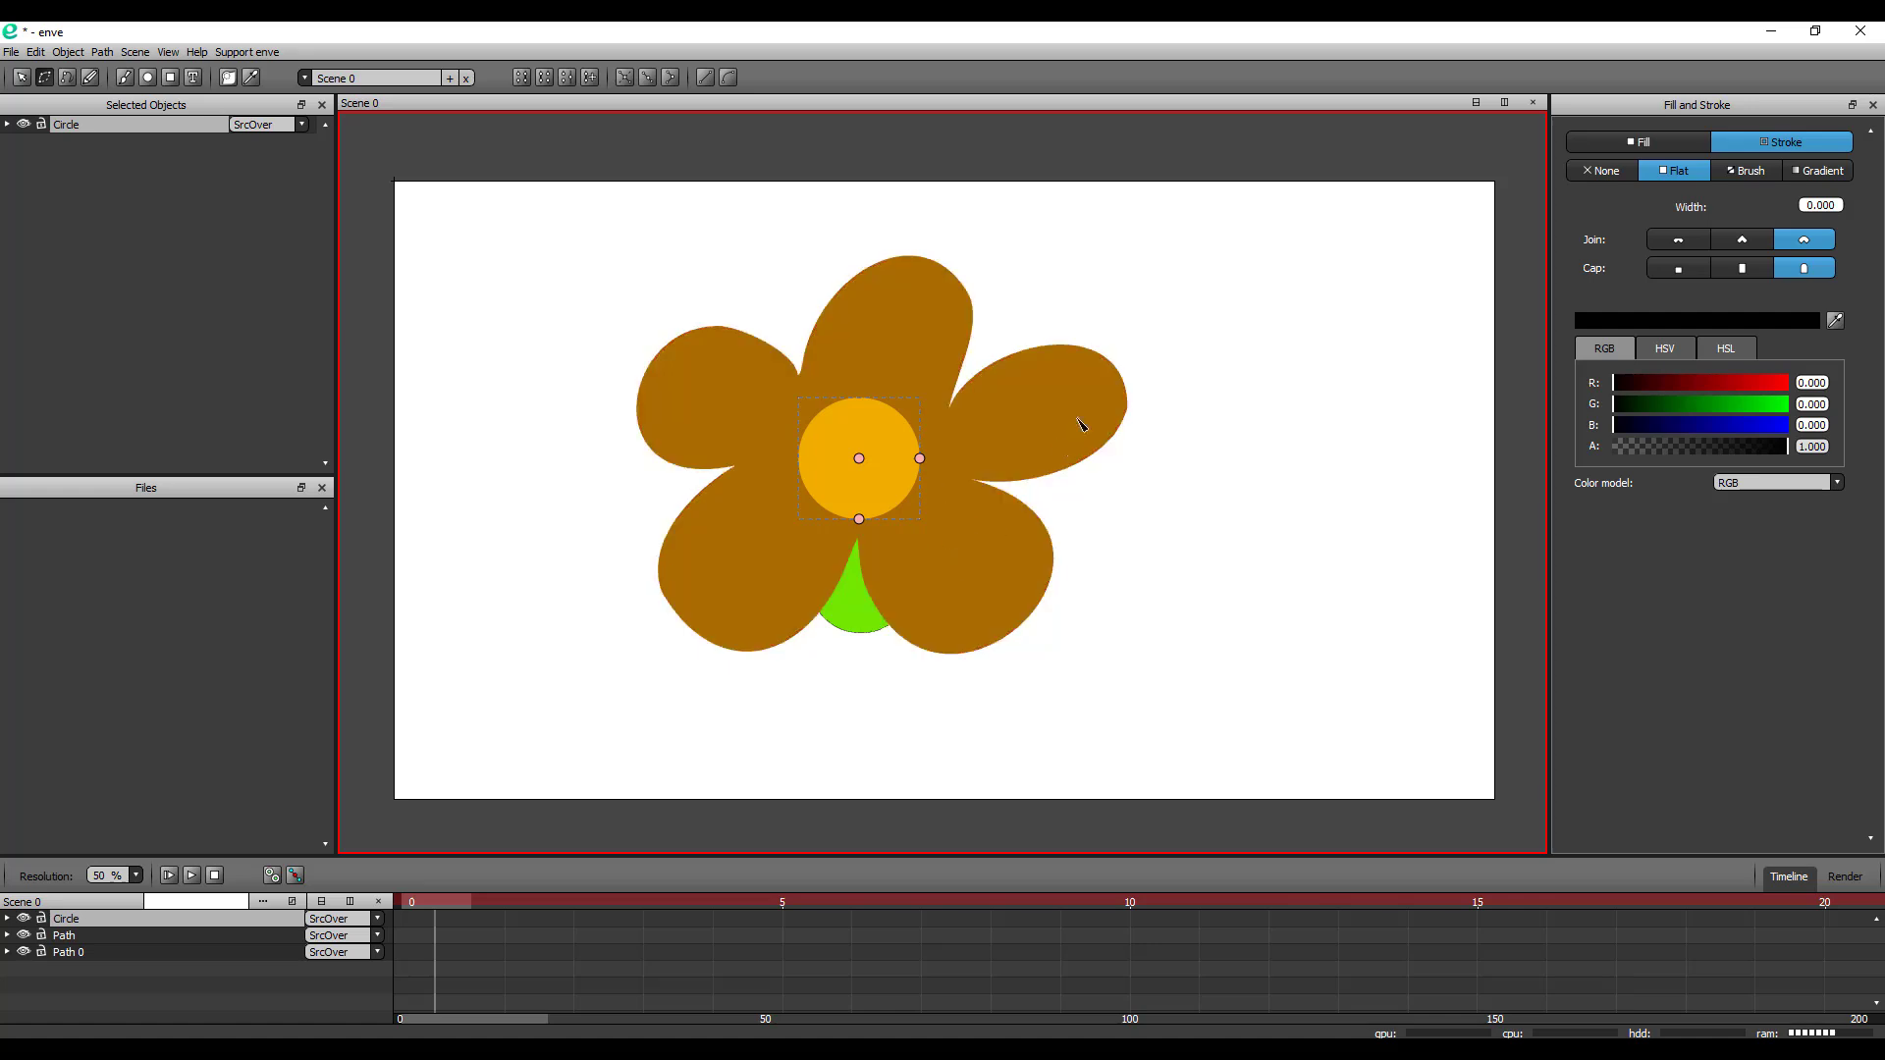
Switch the circle's stroke to a gradient and its fill to a radial gradient
{"action": "left_click", "coordinate": [1816, 173]}
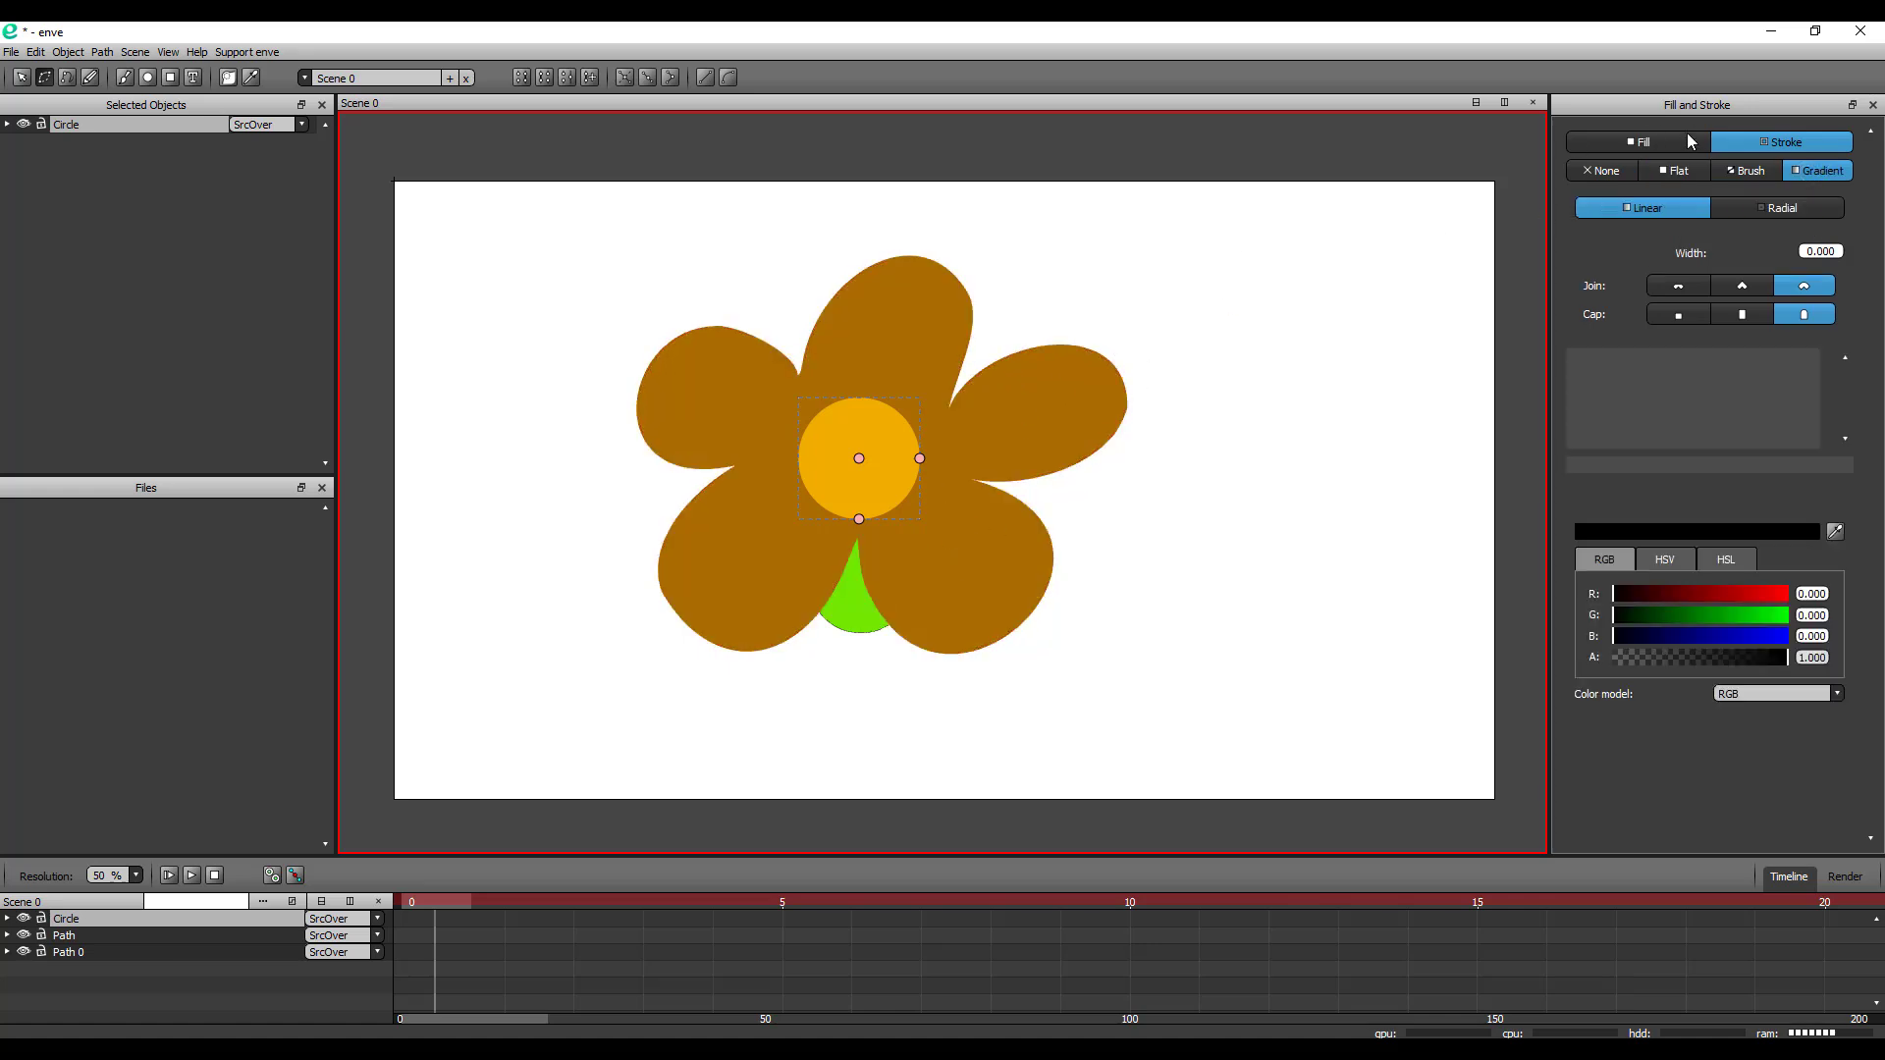
{"action": "left_click", "coordinate": [1687, 137]}
{"action": "left_click", "coordinate": [1809, 173]}
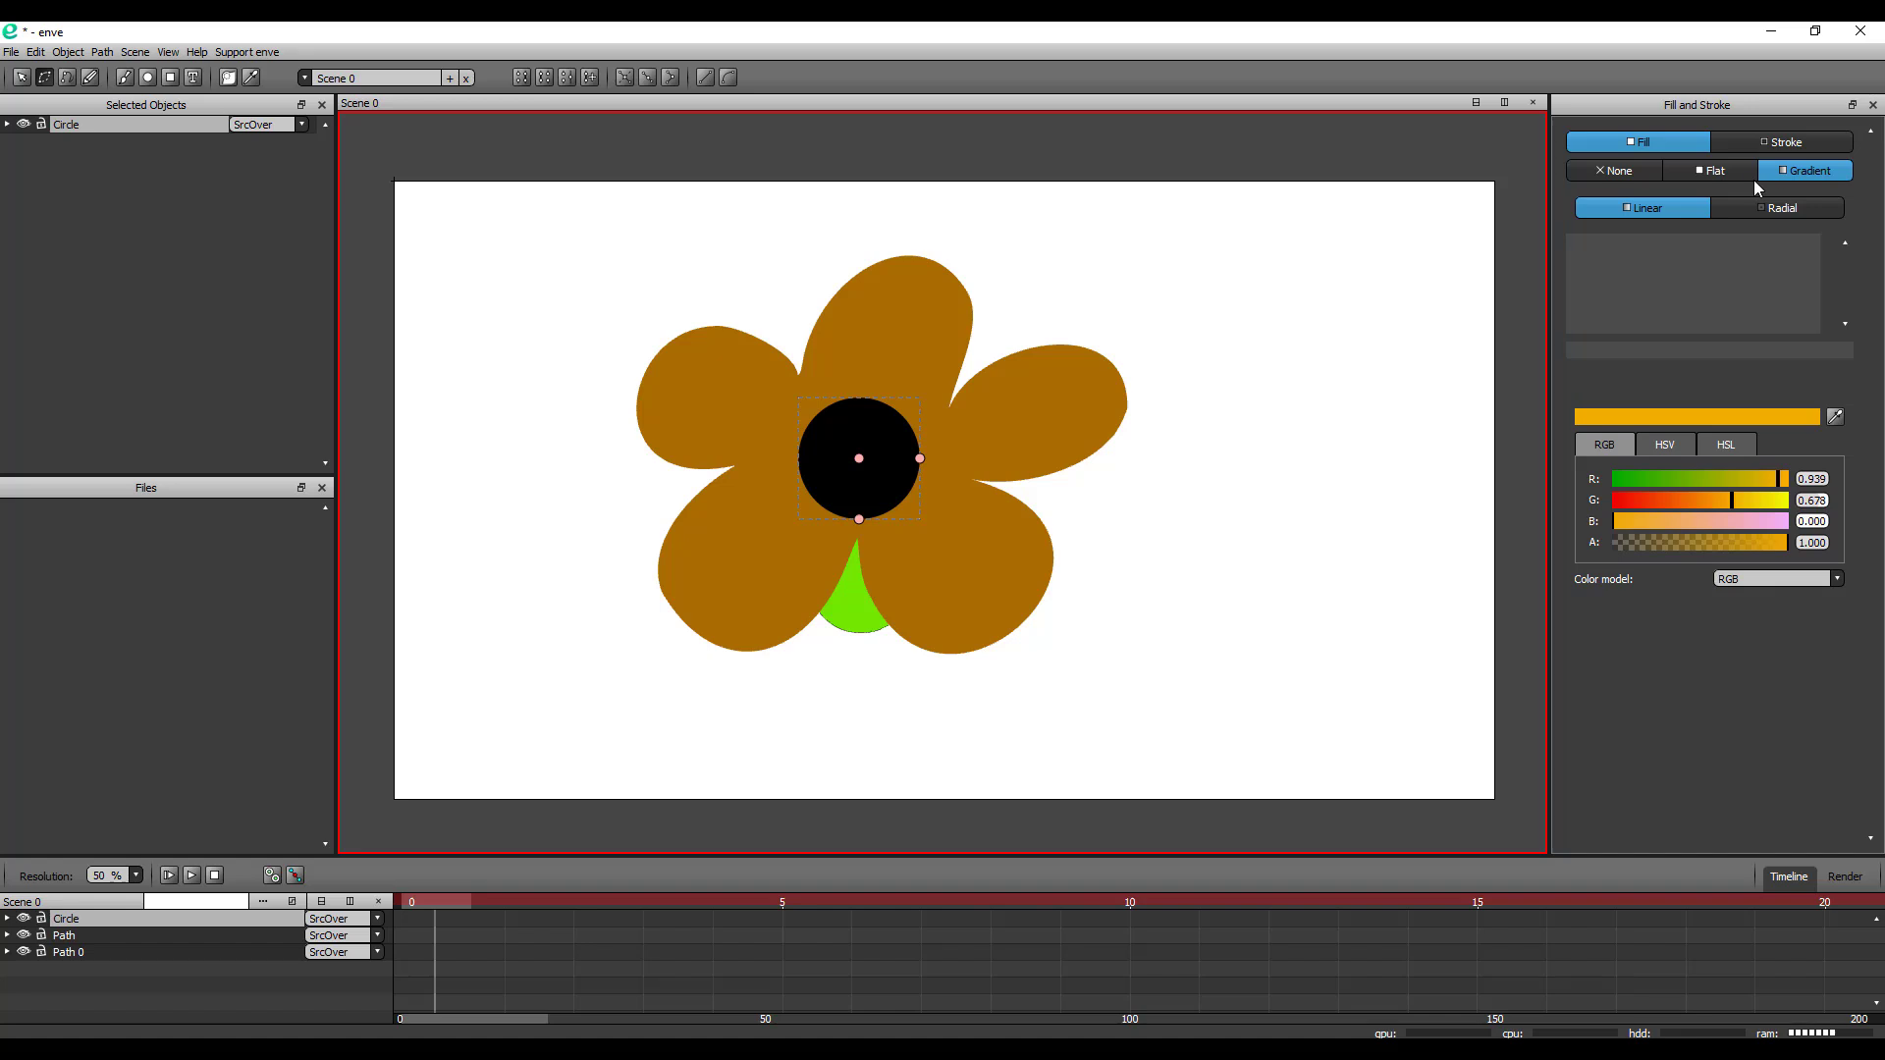
{"action": "left_click", "coordinate": [1777, 208]}
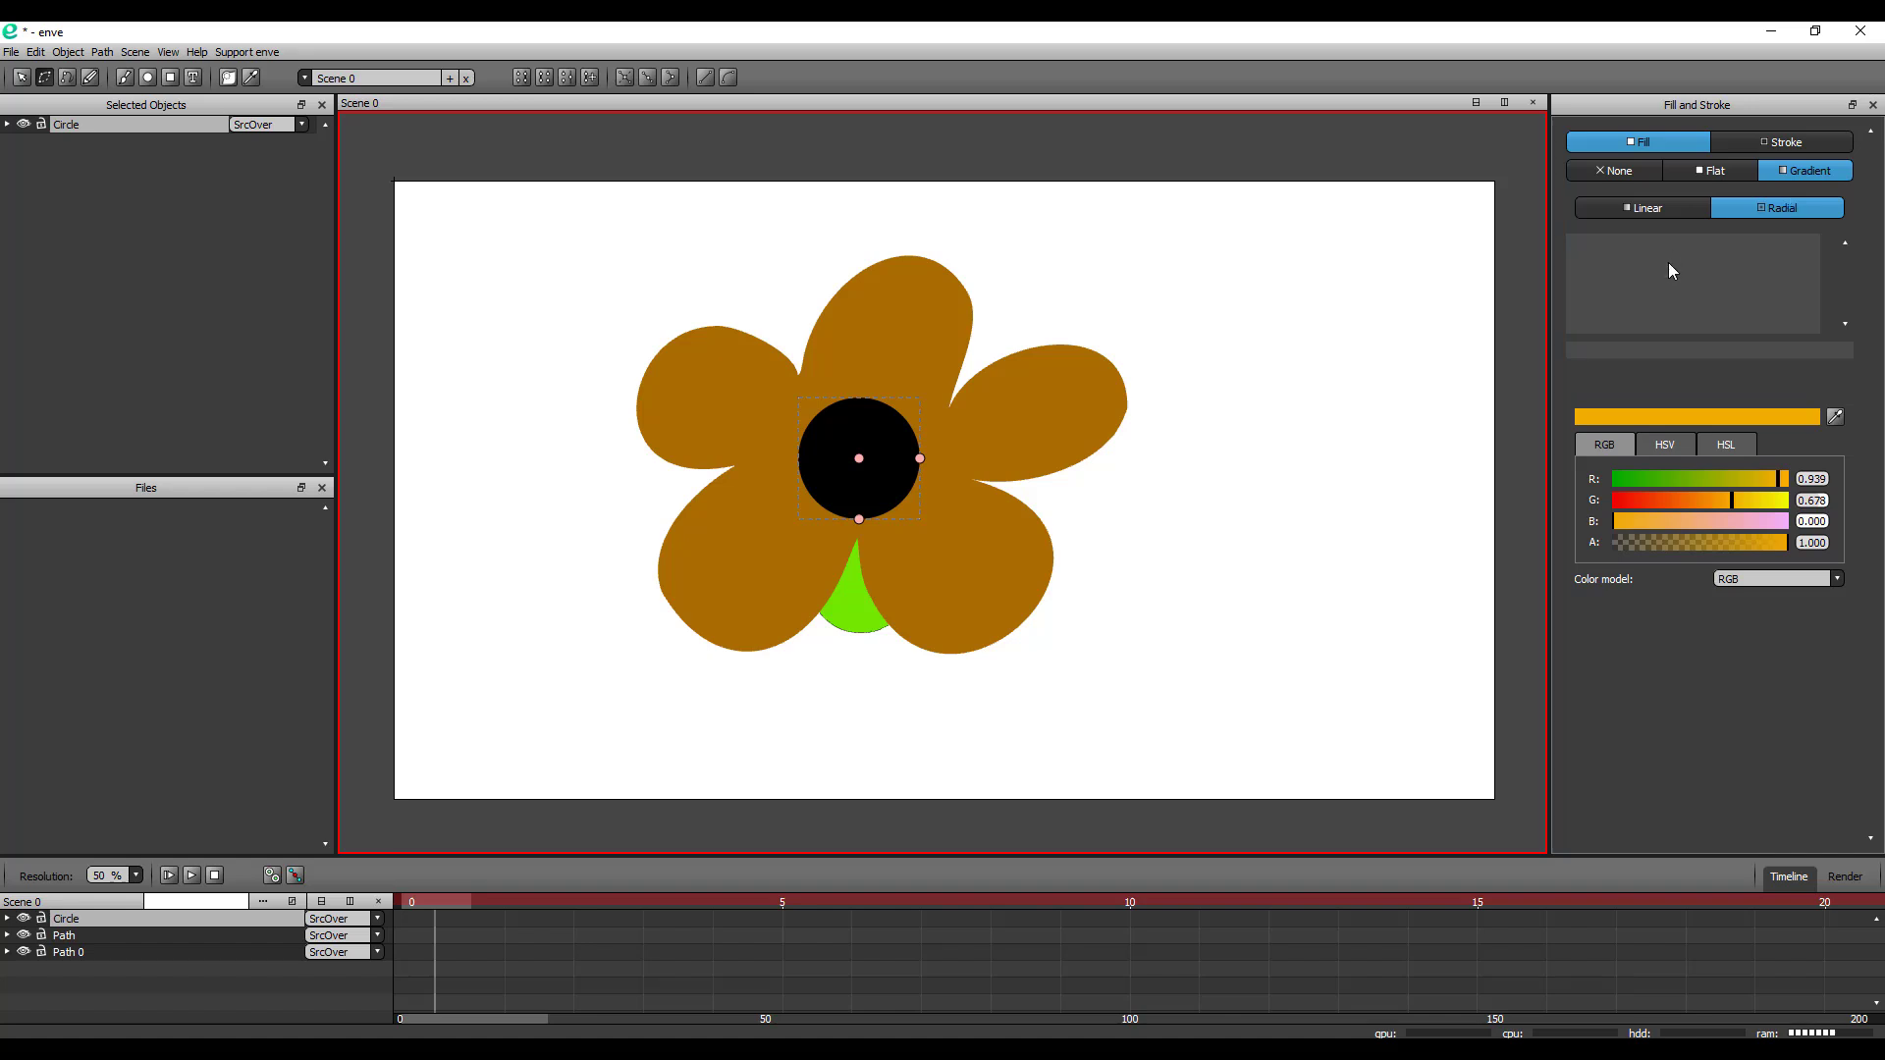
Create a new black-to-white gradient for the circle's fill and move its start point to the circle's centre
{"action": "right_click", "coordinate": [1695, 278]}
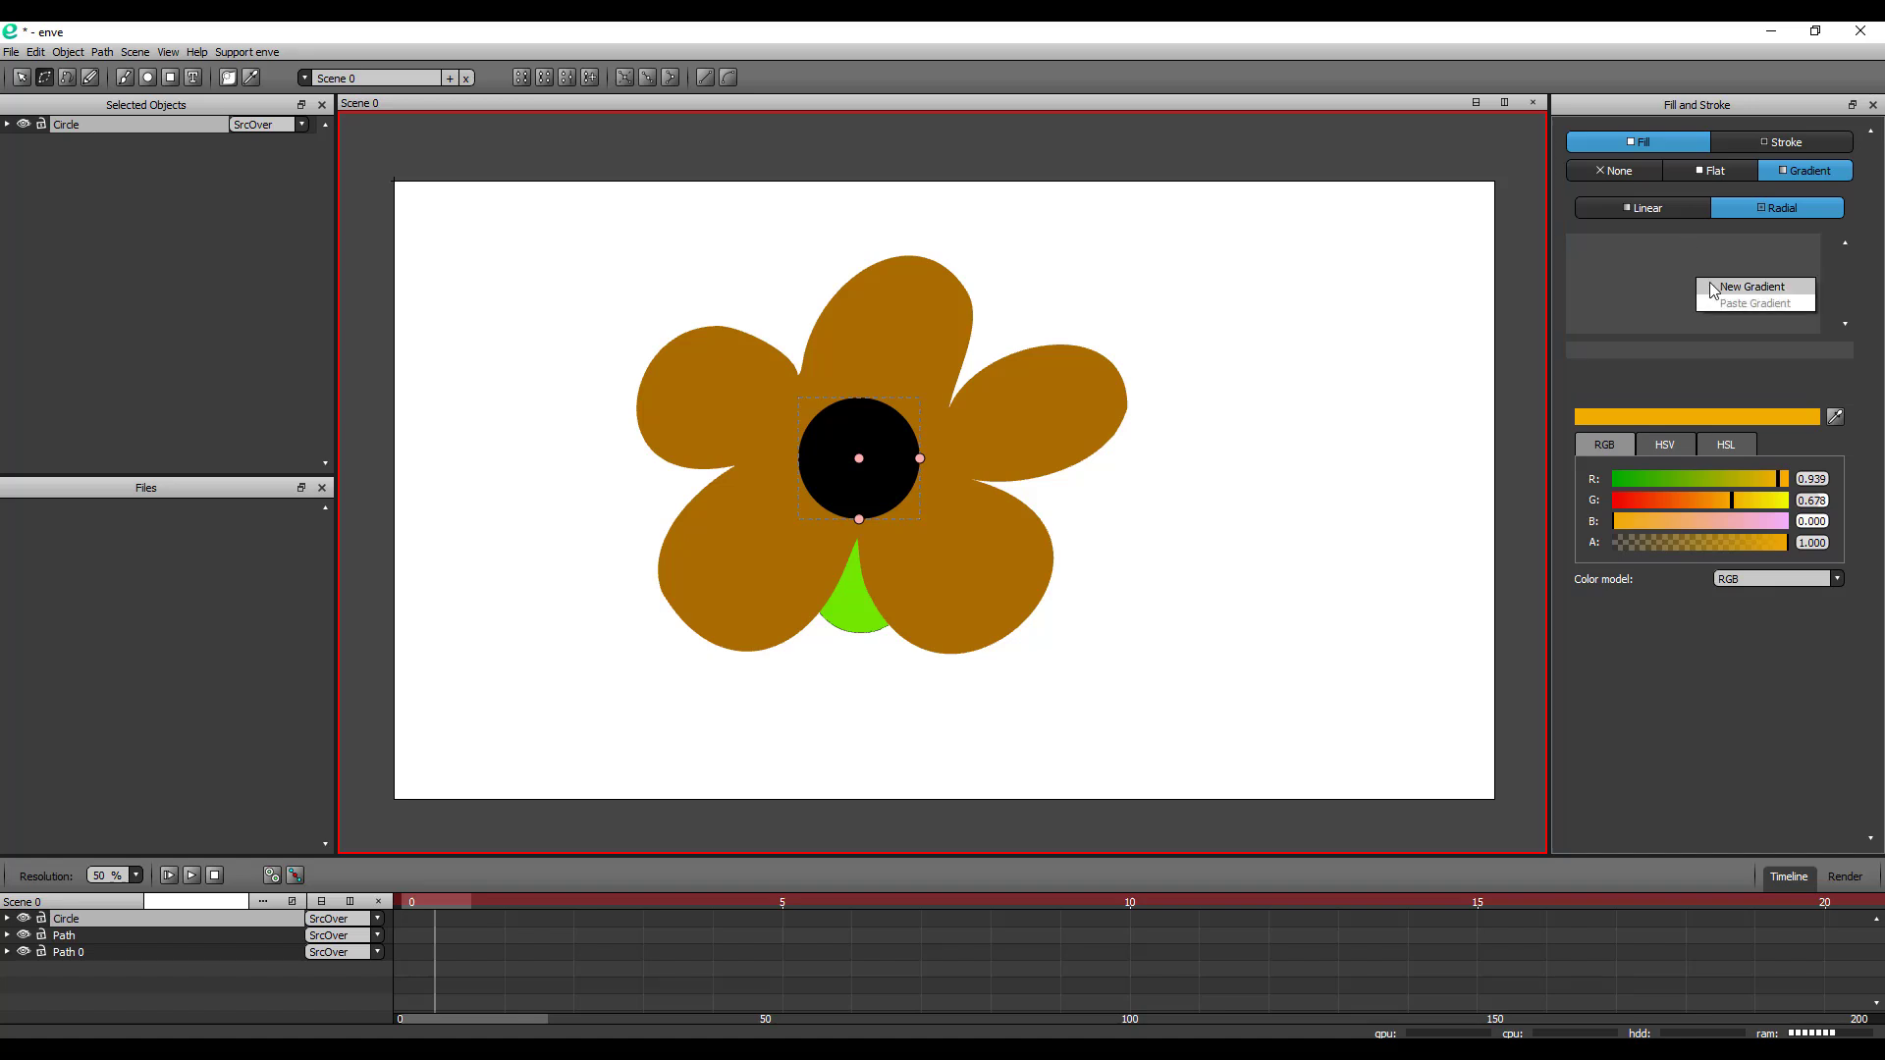
{"action": "left_click", "coordinate": [1725, 287]}
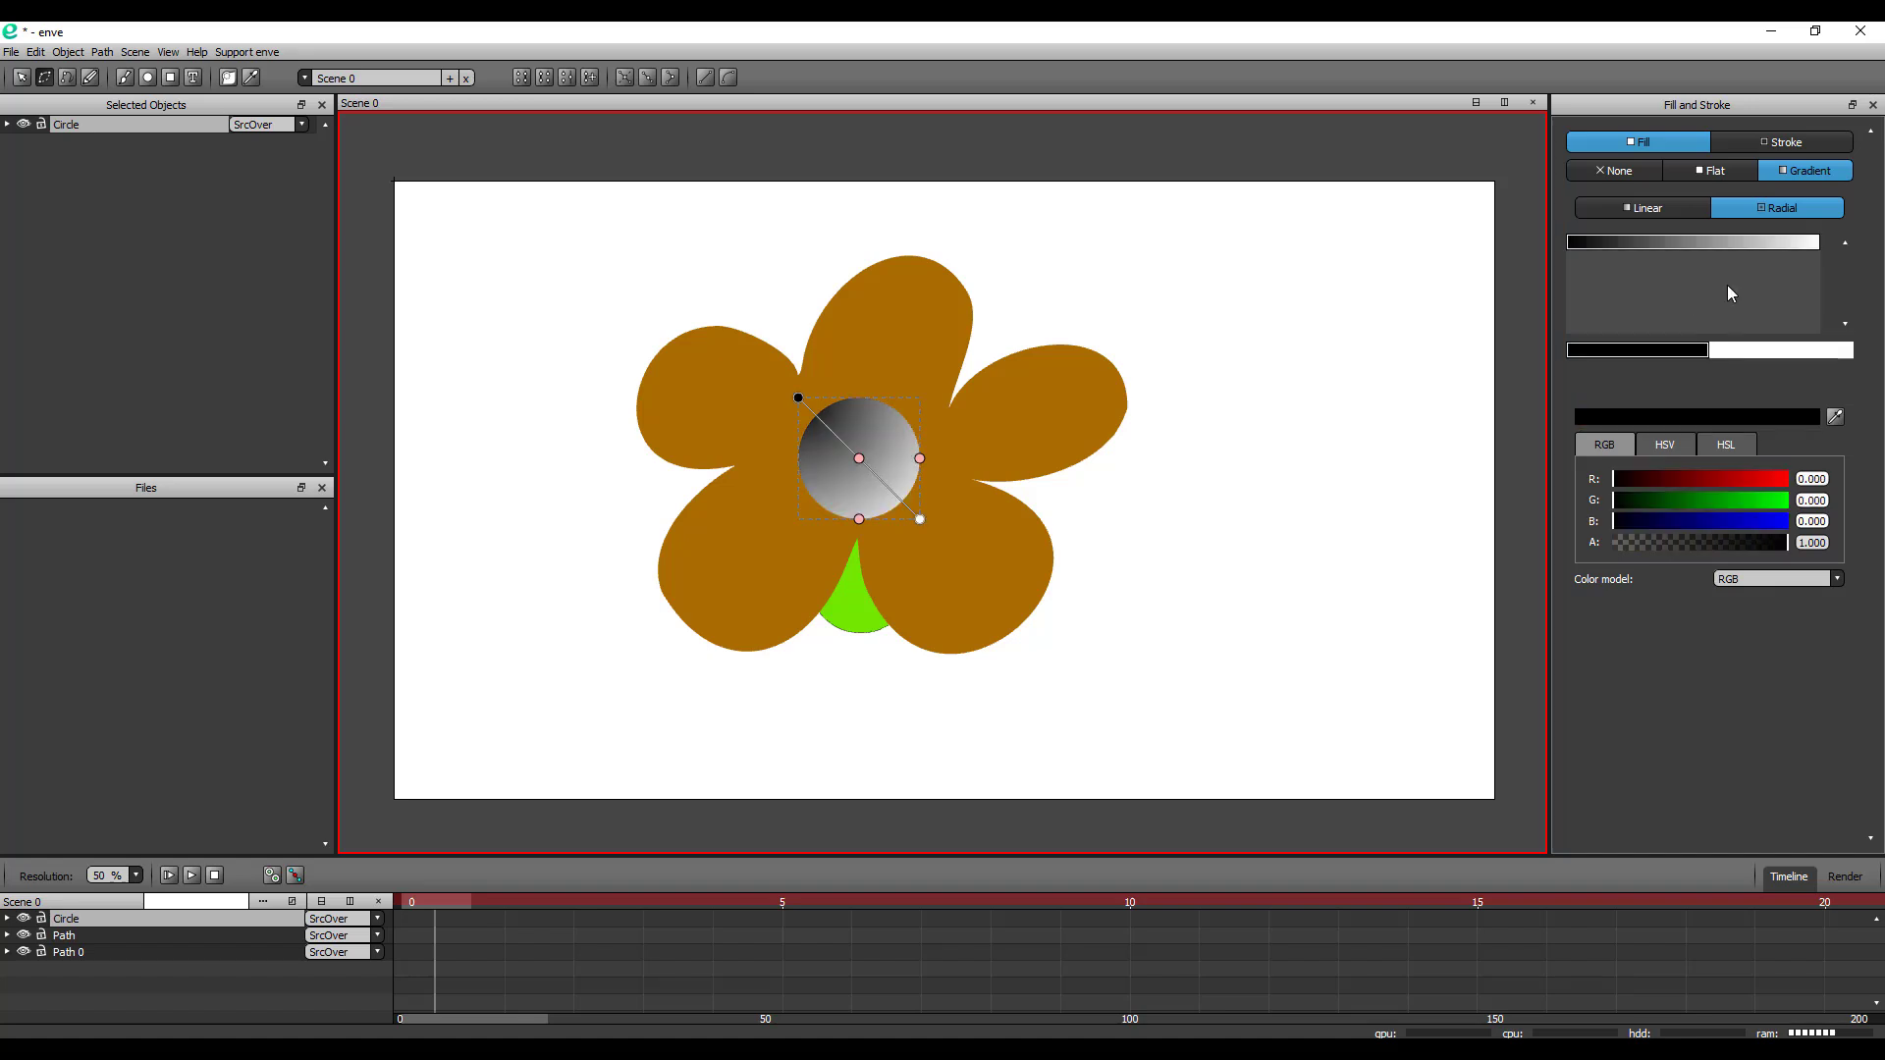
{"action": "mouse_move", "coordinate": [858, 475]}
{"action": "left_mouse_down"}
{"action": "mouse_move", "coordinate": [888, 491]}
{"action": "mouse_move", "coordinate": [832, 437]}
{"action": "mouse_move", "coordinate": [846, 478]}
{"action": "mouse_move", "coordinate": [861, 398]}
{"action": "mouse_move", "coordinate": [866, 478]}
{"action": "left_mouse_up"}
{"action": "left_click_drag", "start_coordinate": [801, 403], "coordinate": [854, 452]}
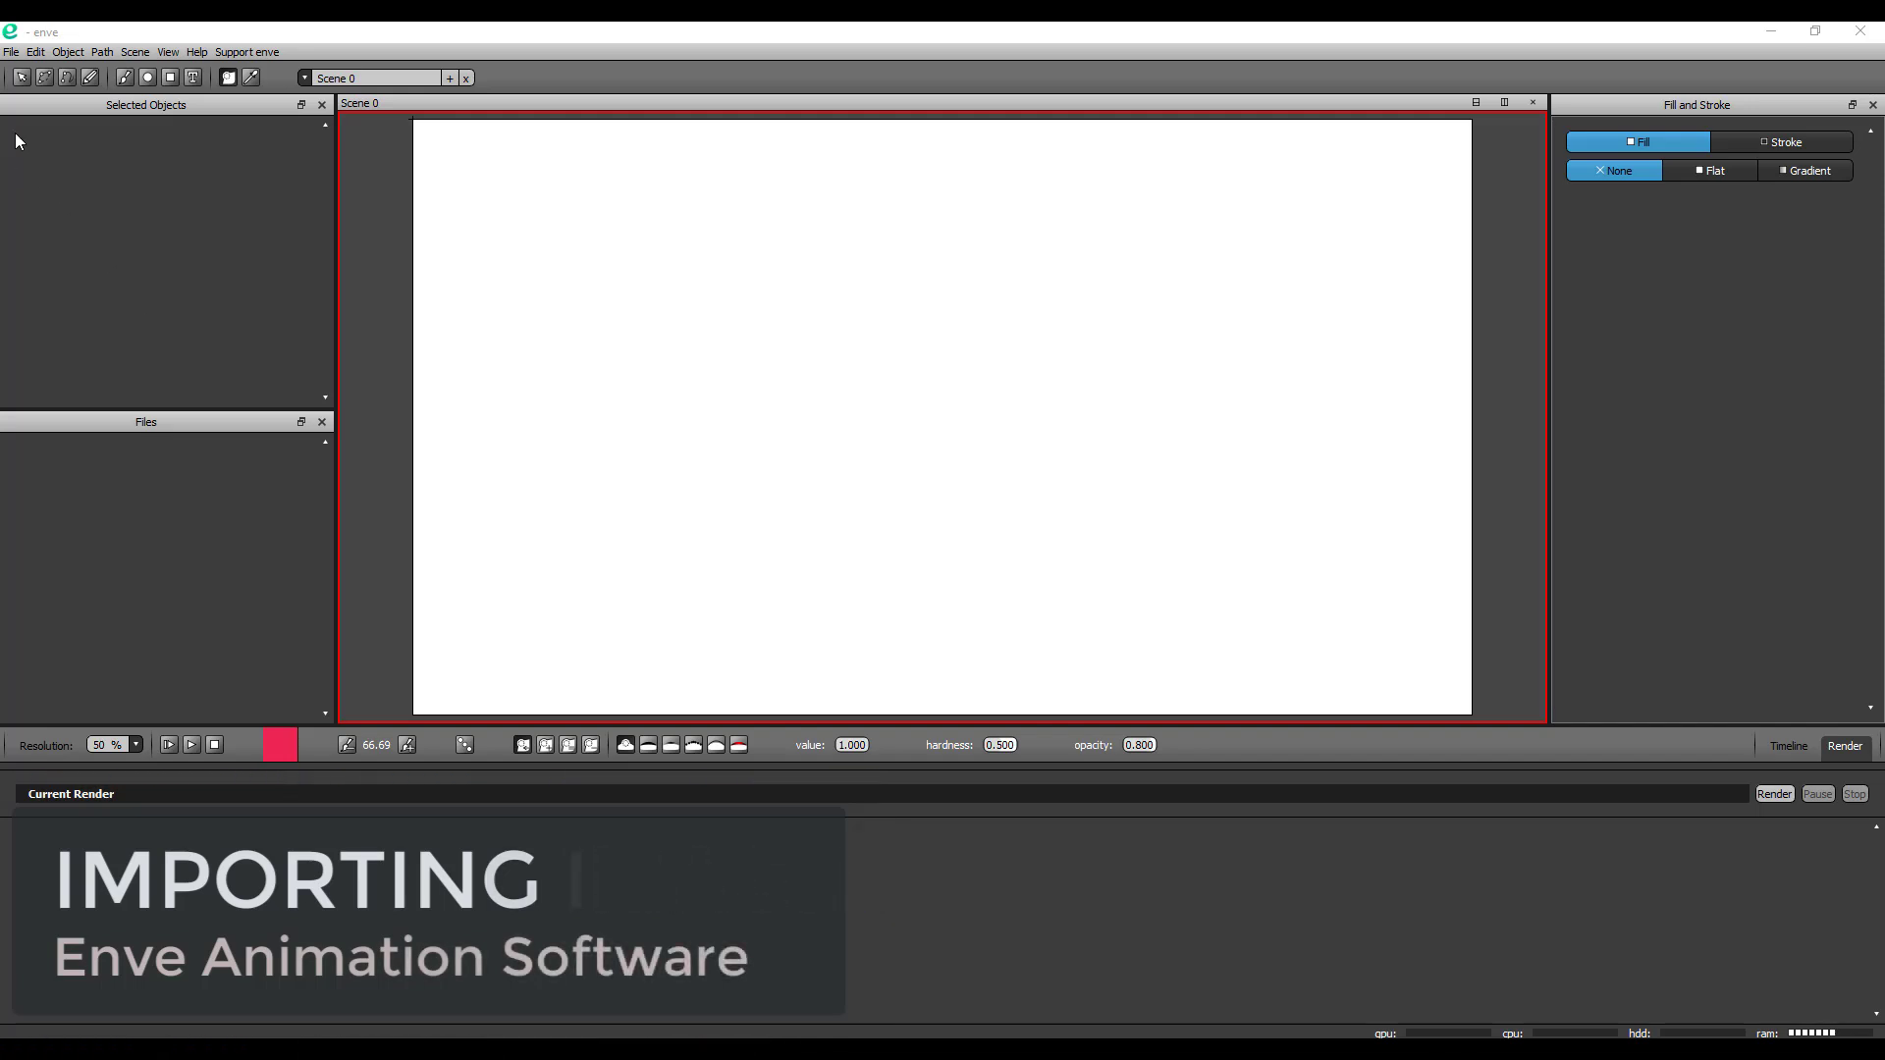
Look through the application settings, checking the External Apps paths for Gimp, MyPaint and Krita, without changing anything
{"action": "left_click", "coordinate": [12, 52]}
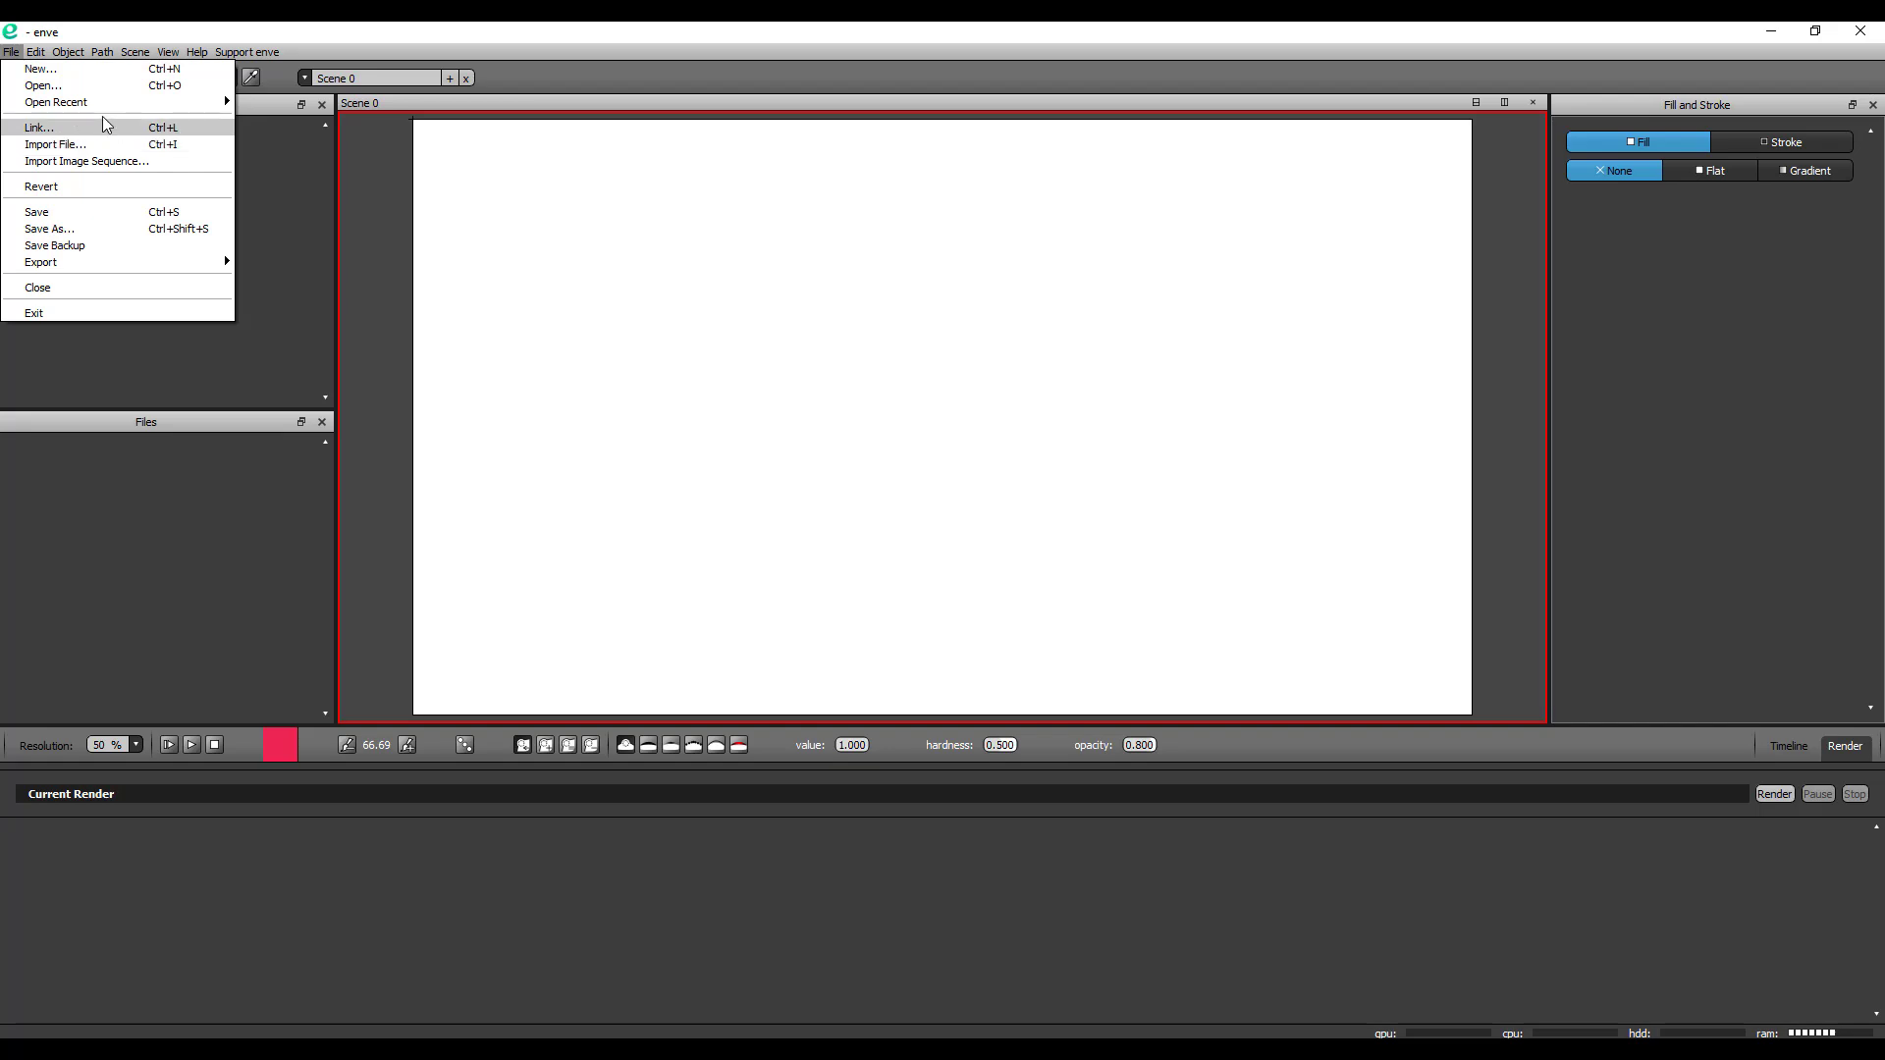
{"action": "mouse_move", "coordinate": [139, 55]}
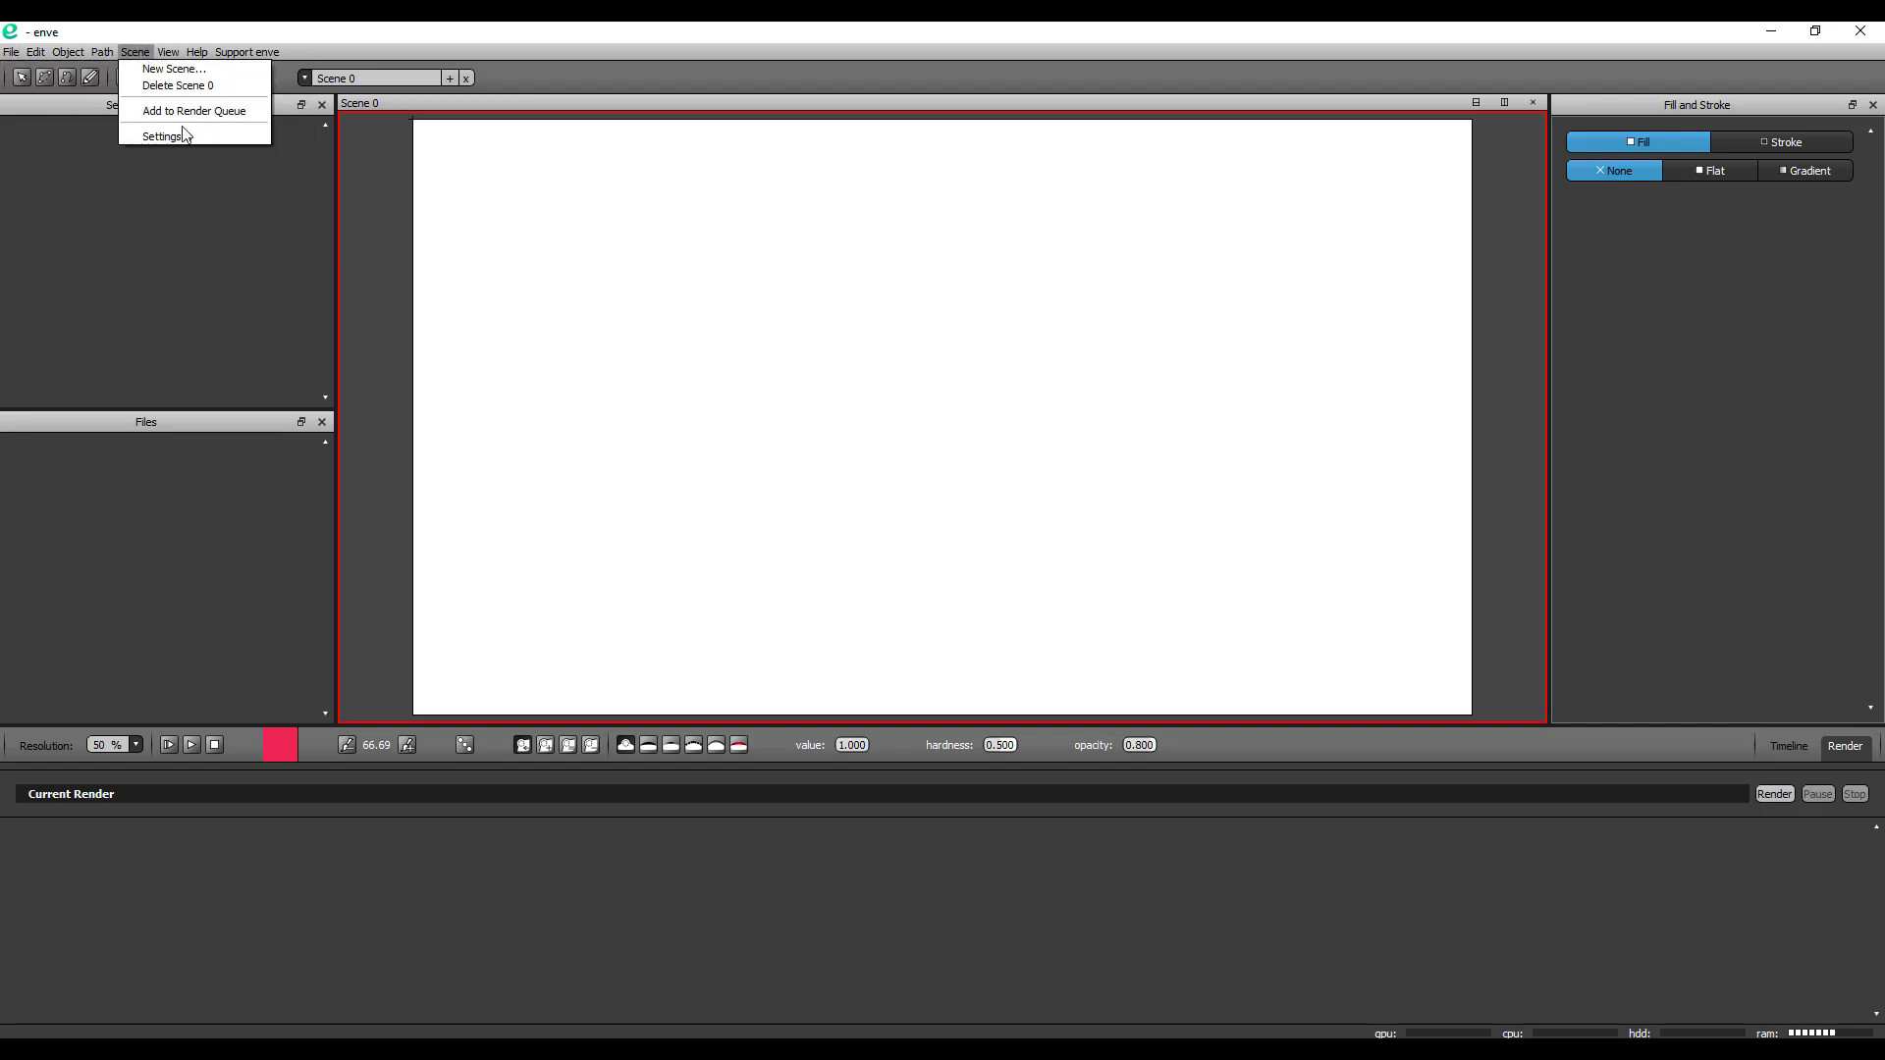
{"action": "mouse_move", "coordinate": [40, 55]}
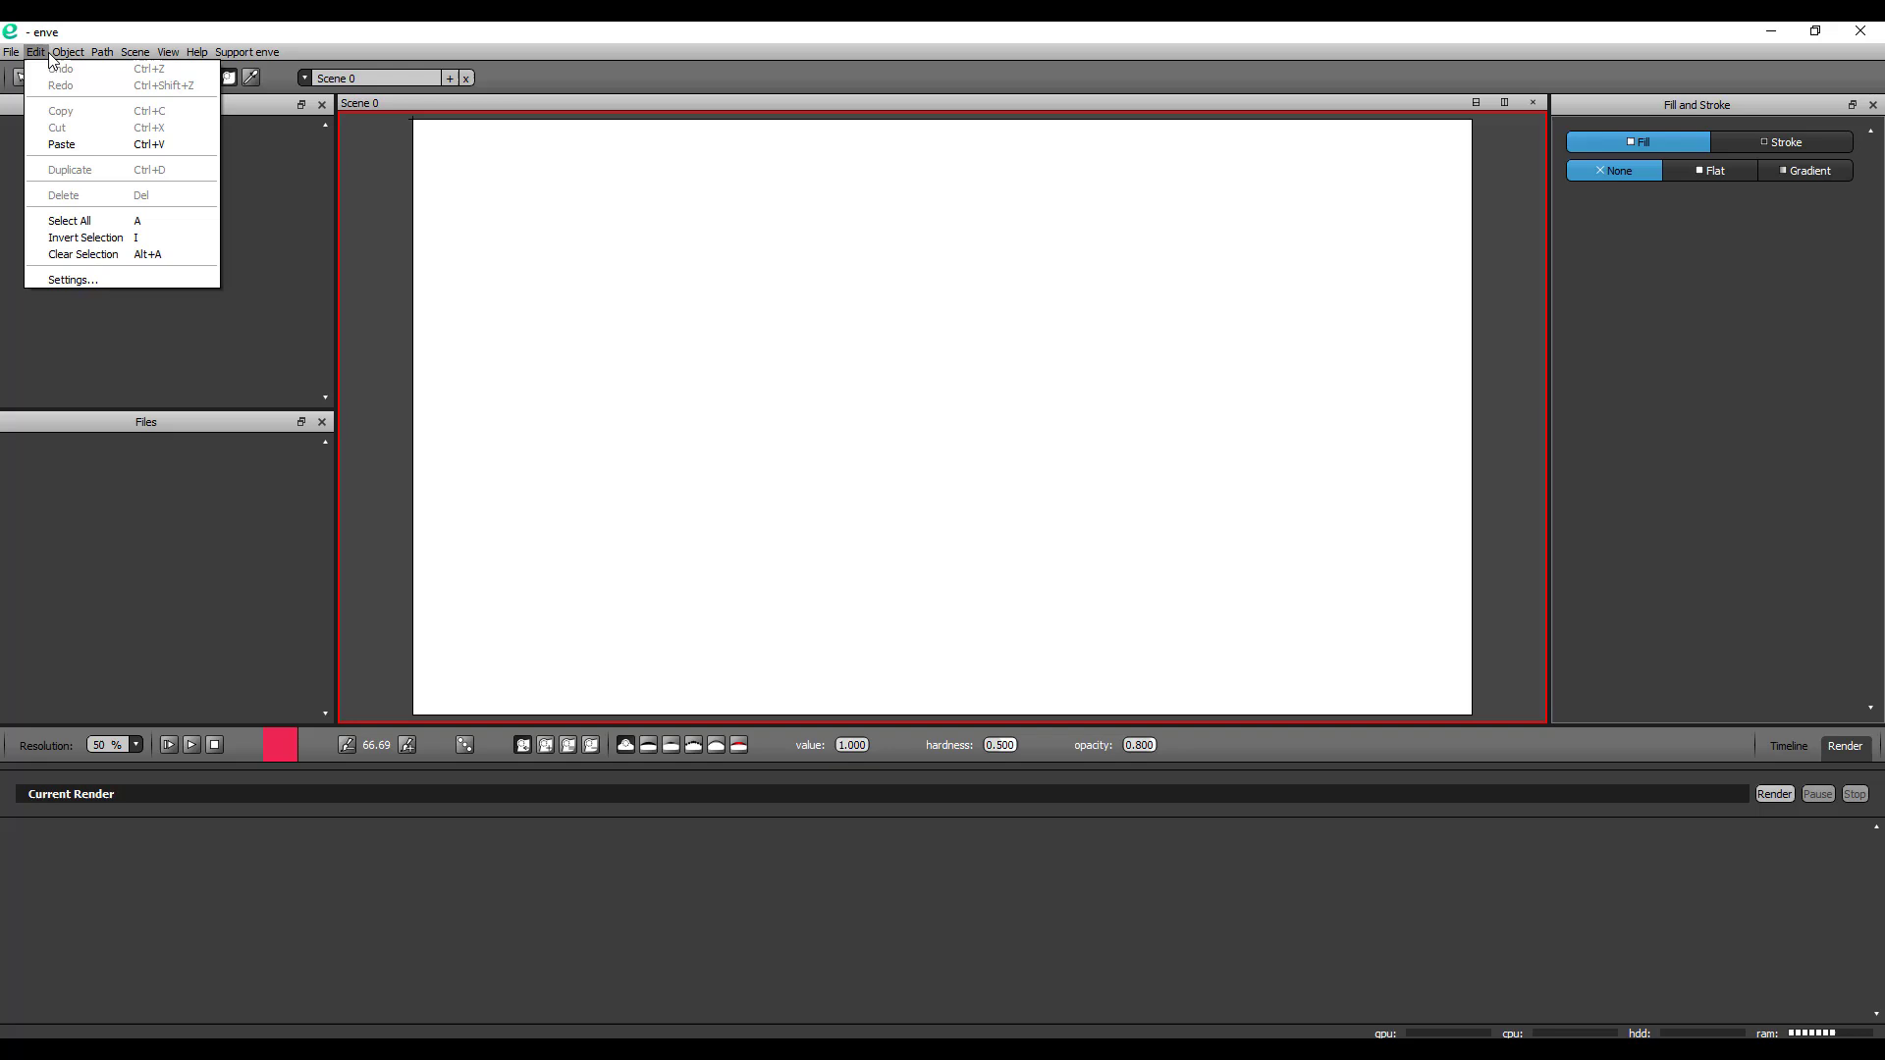
{"action": "left_click", "coordinate": [114, 287]}
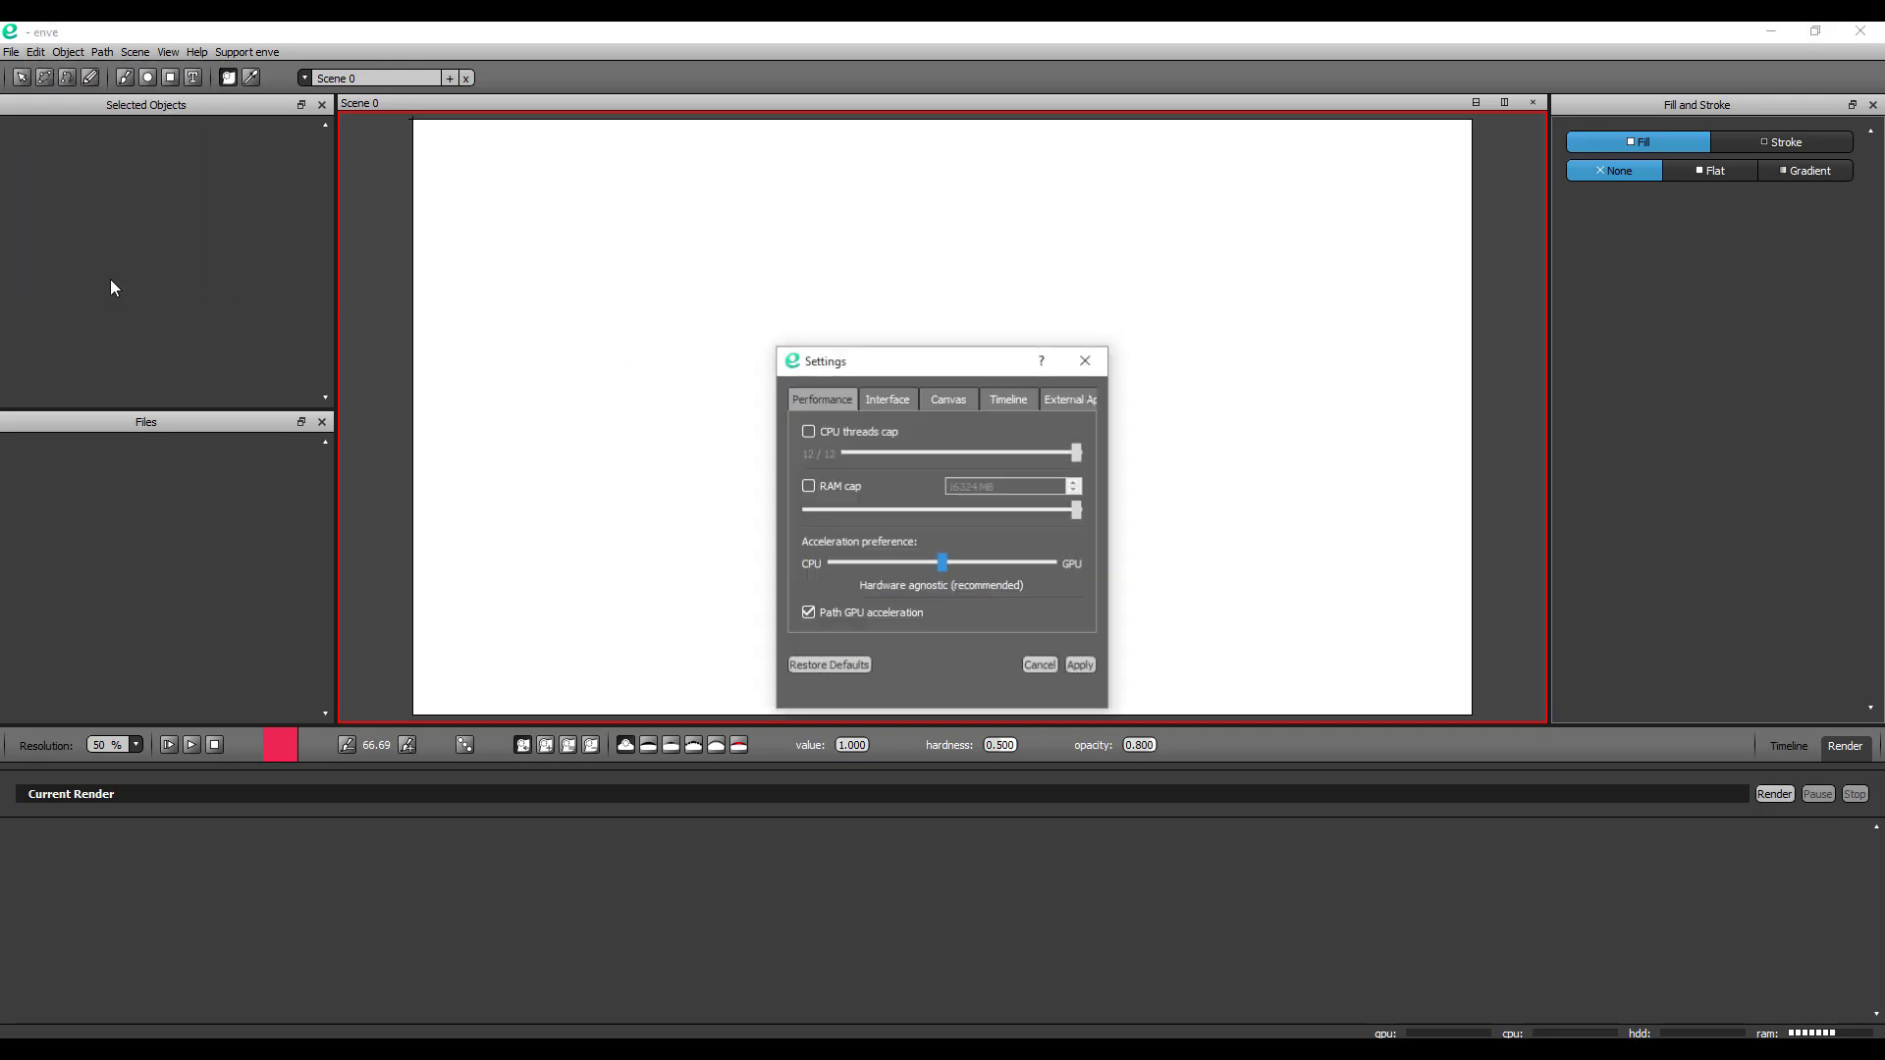
{"action": "left_click", "coordinate": [1084, 401]}
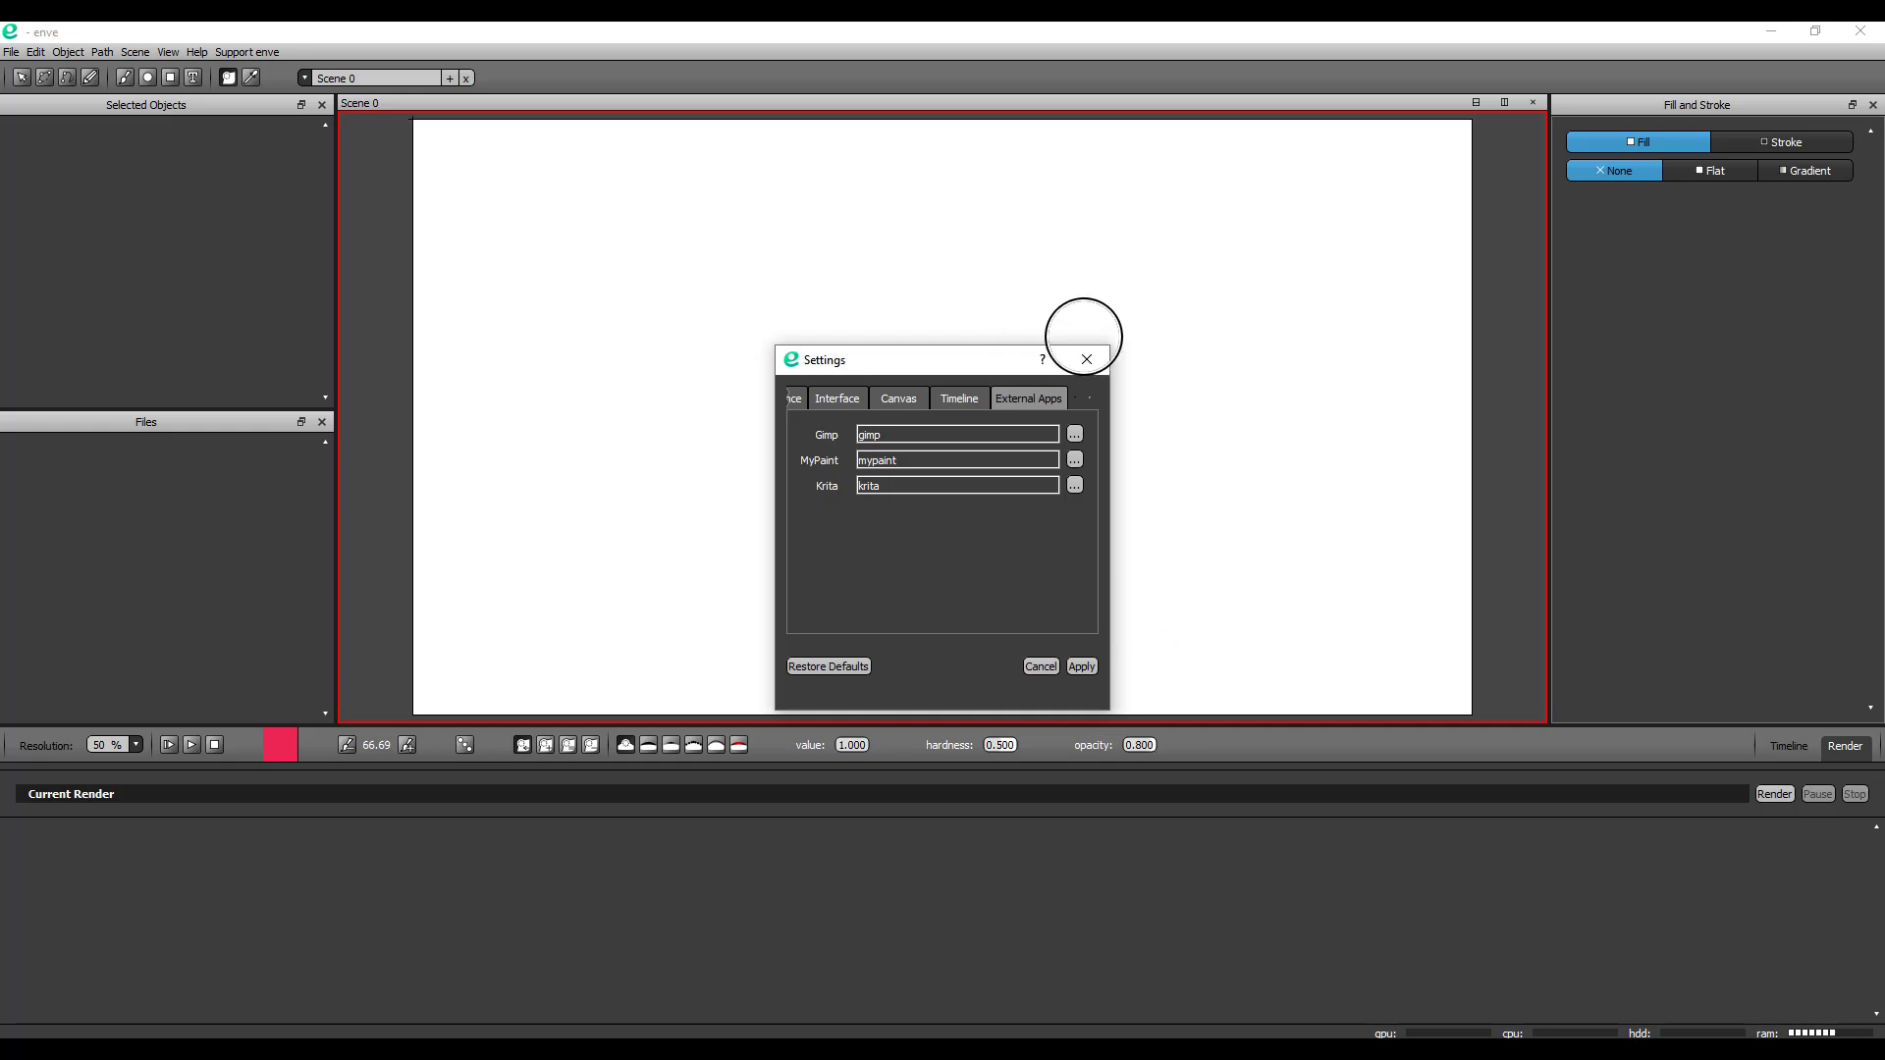
{"action": "left_click", "coordinate": [1086, 359]}
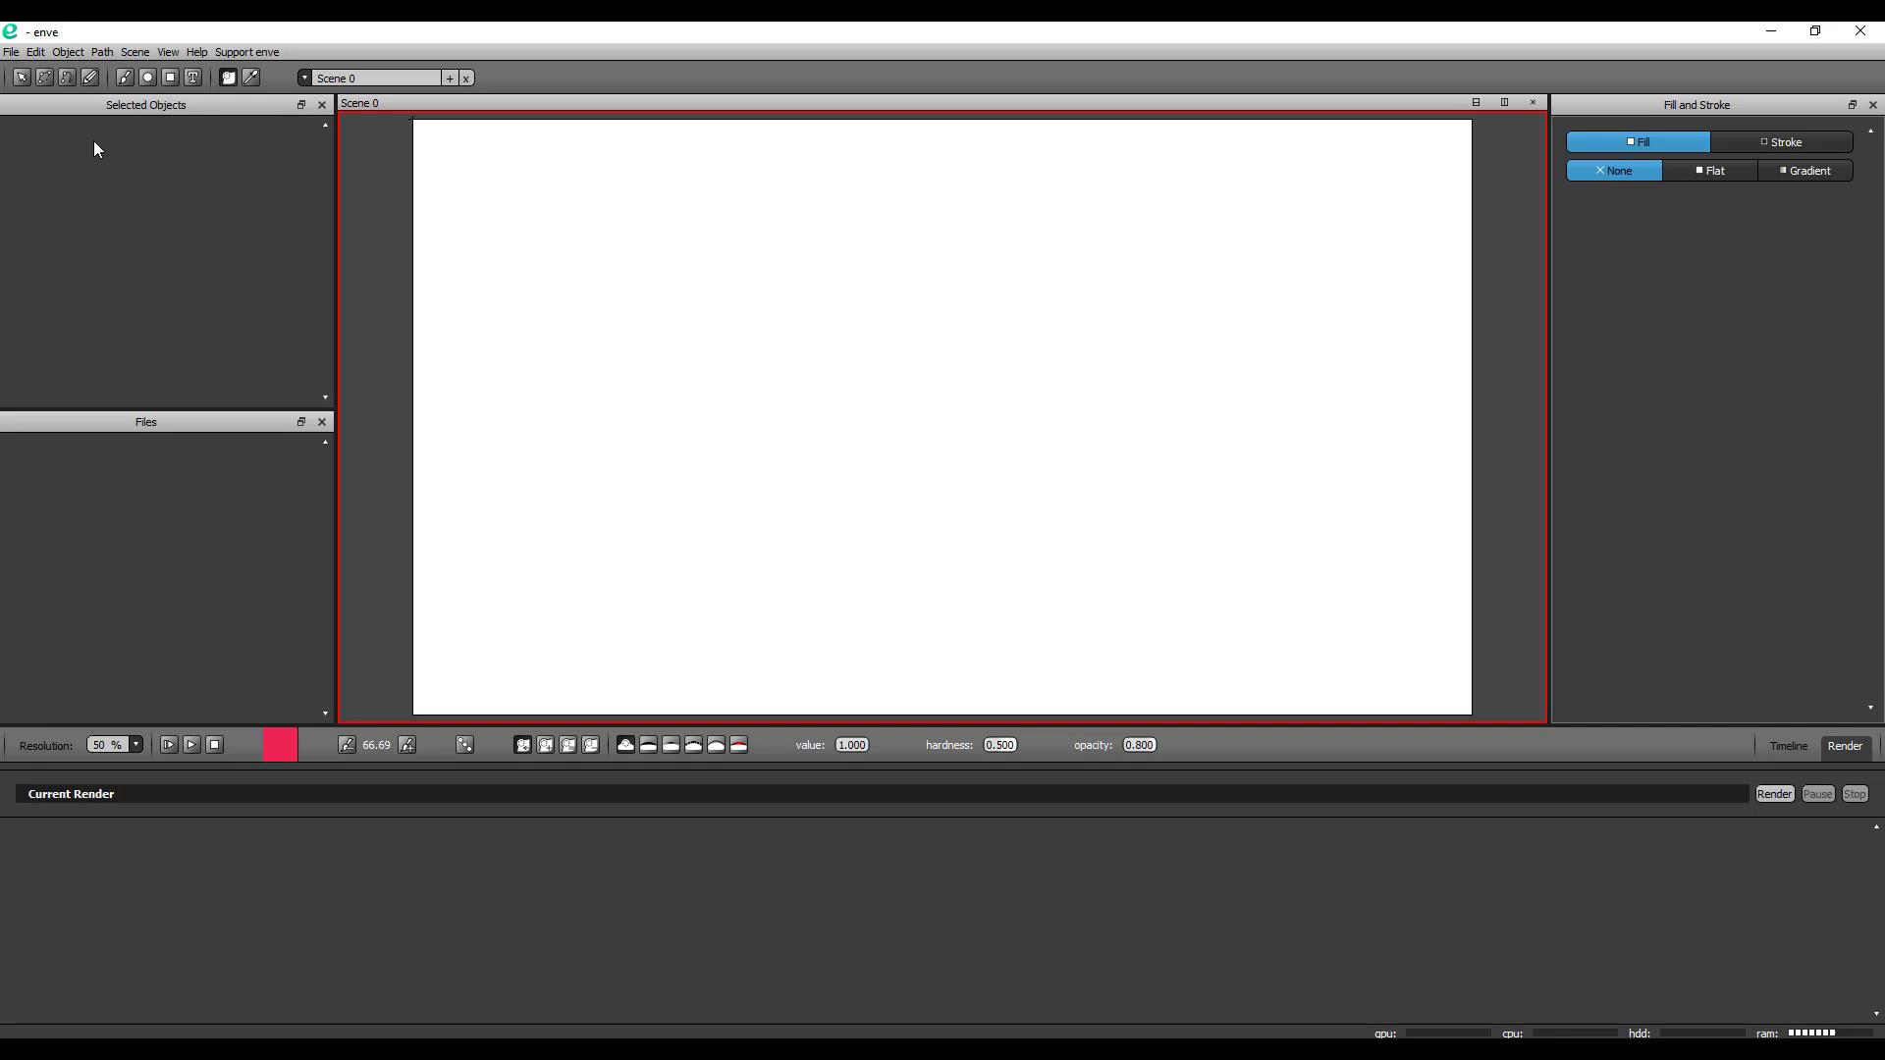
Import the image 45_.png into Scene 0 and bring up the timeline
{"action": "left_click", "coordinate": [11, 52]}
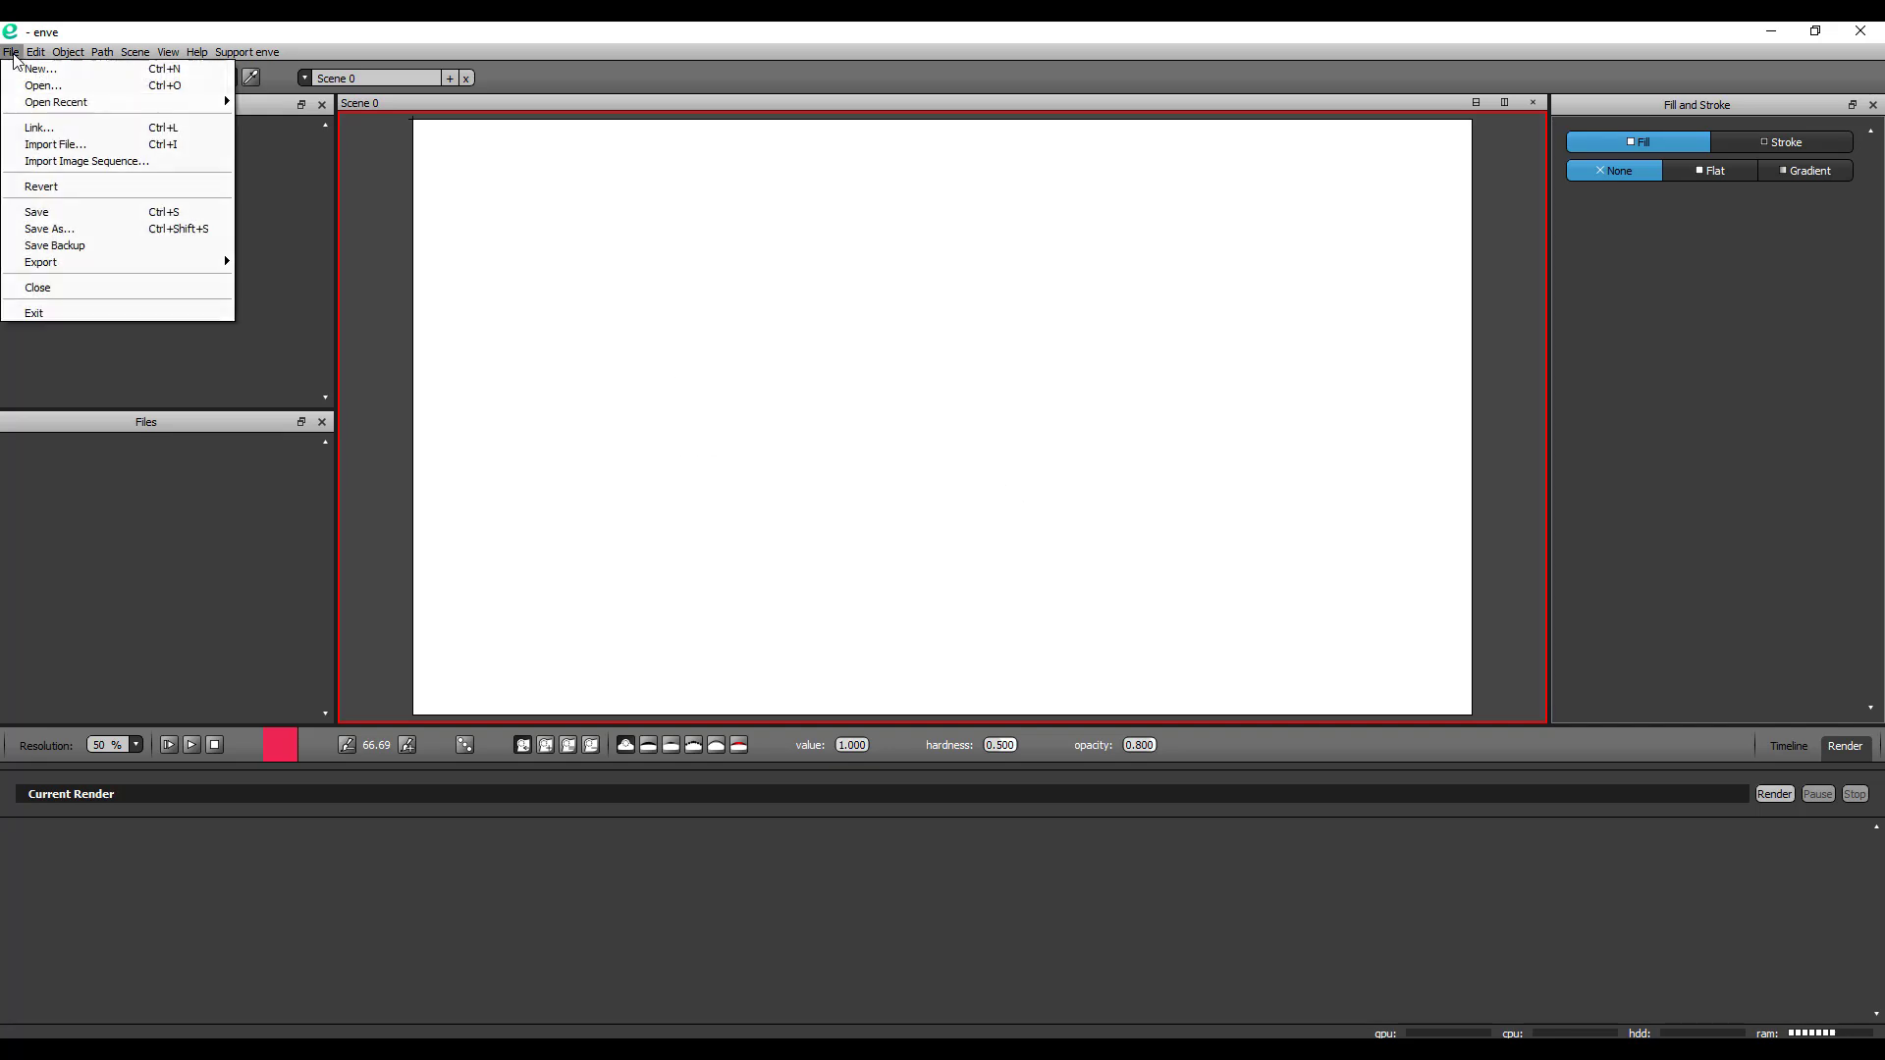
{"action": "left_click", "coordinate": [54, 146]}
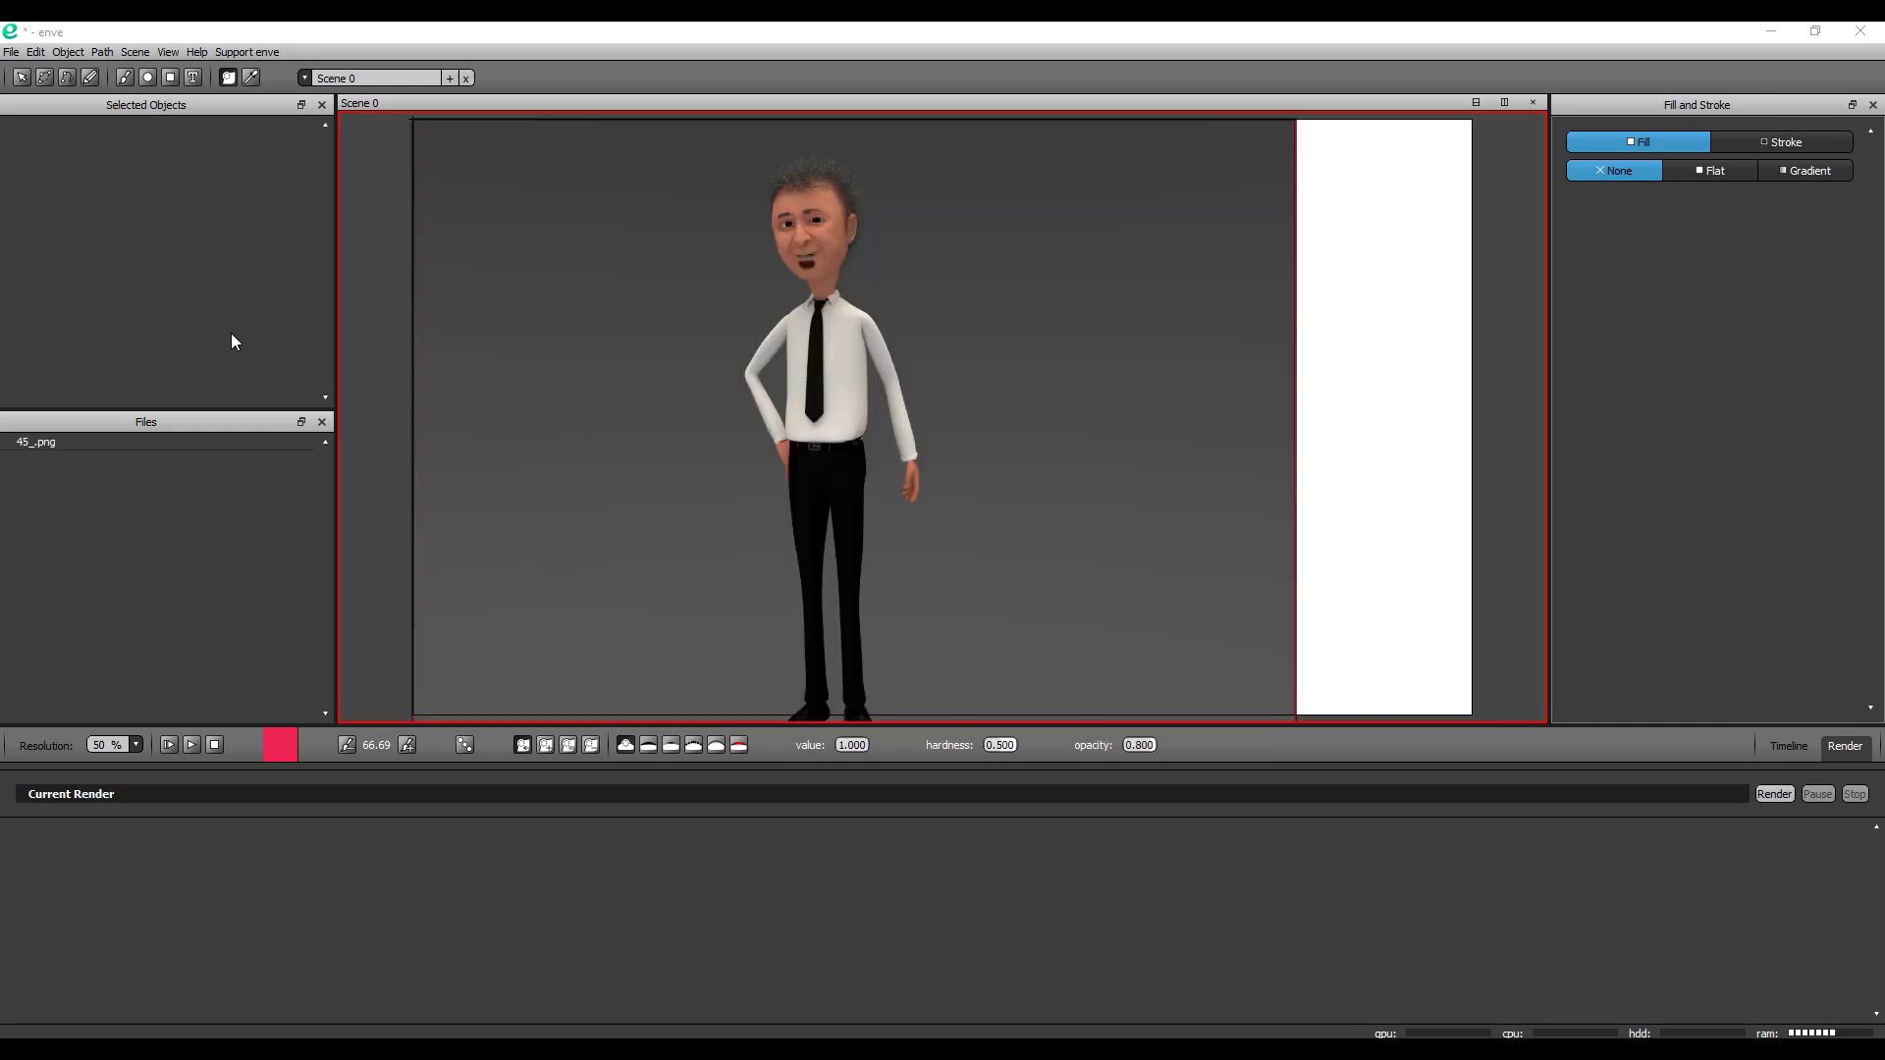
{"action": "left_click", "coordinate": [35, 441]}
{"action": "left_click", "coordinate": [1788, 748]}
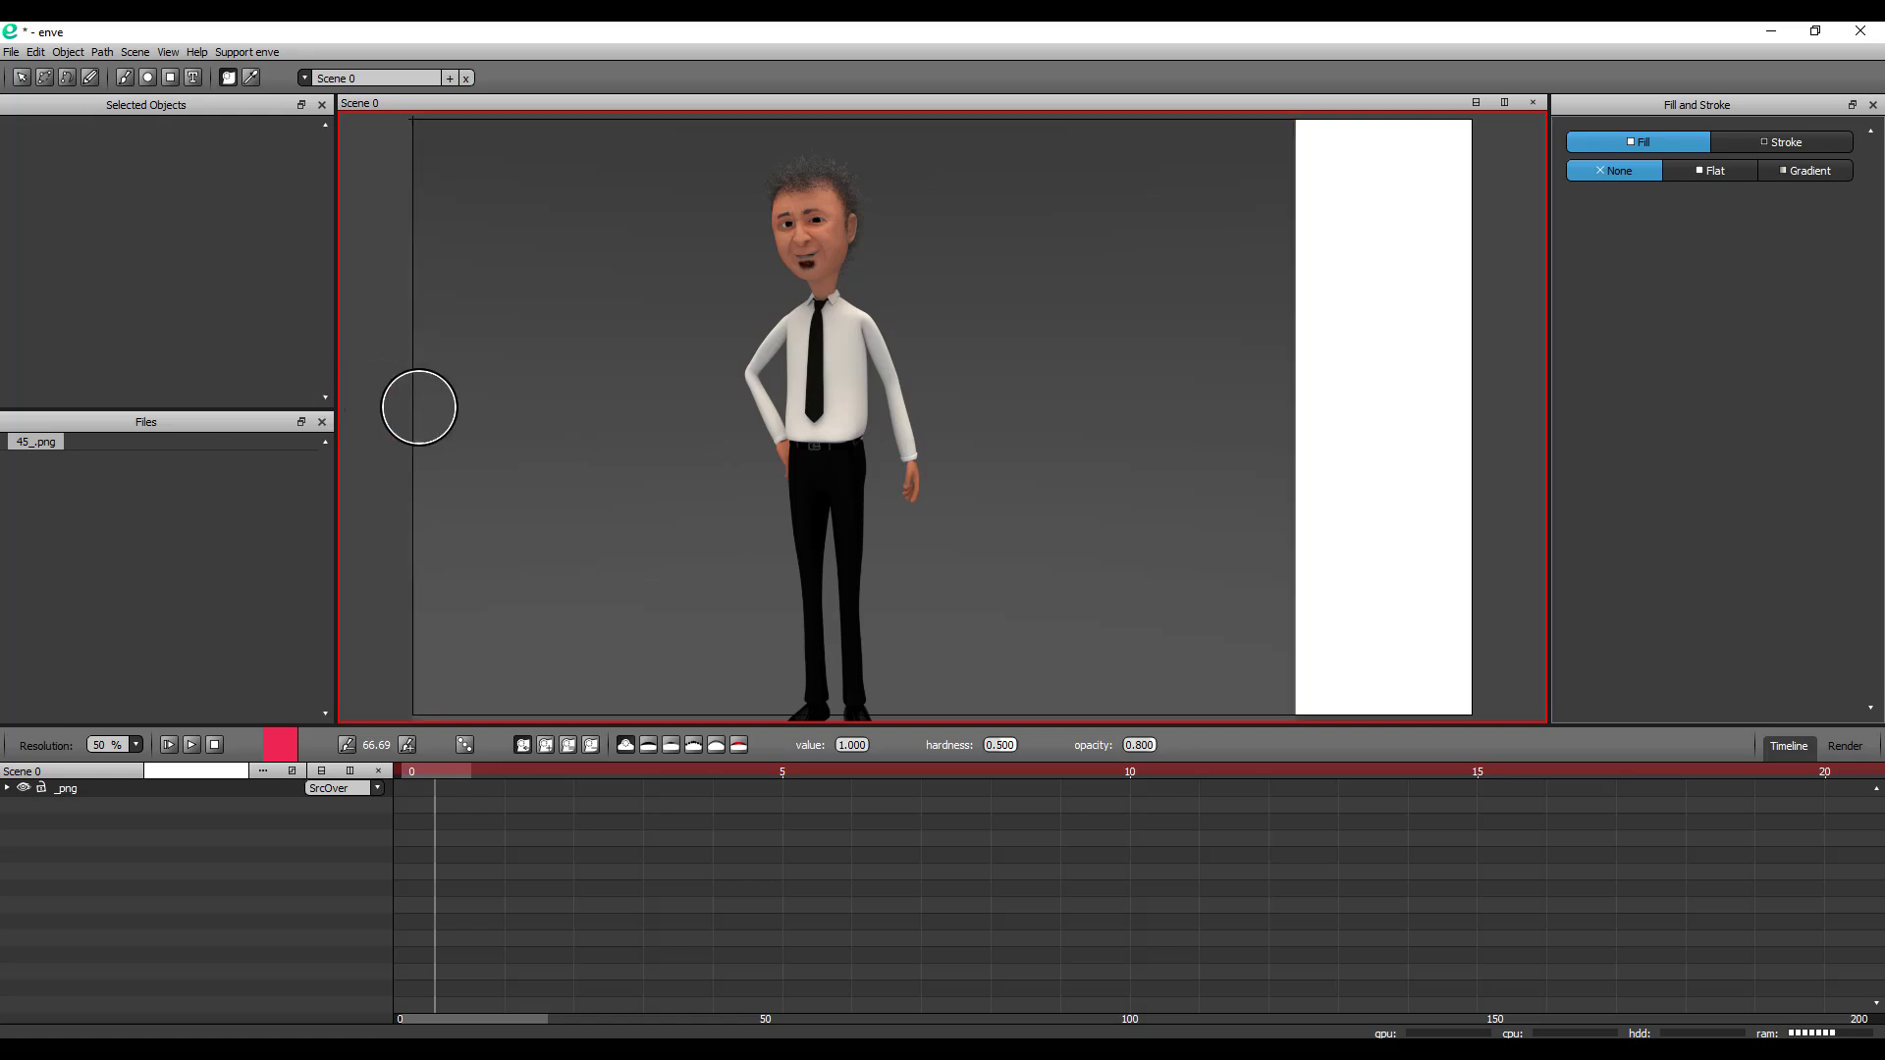
Scale the imported image to about 0.41 and move it against the canvas's left edge
{"action": "left_click", "coordinate": [21, 78]}
{"action": "scroll", "coordinate": [725, 401], "scroll_direction": "down", "scroll_amount": 3}
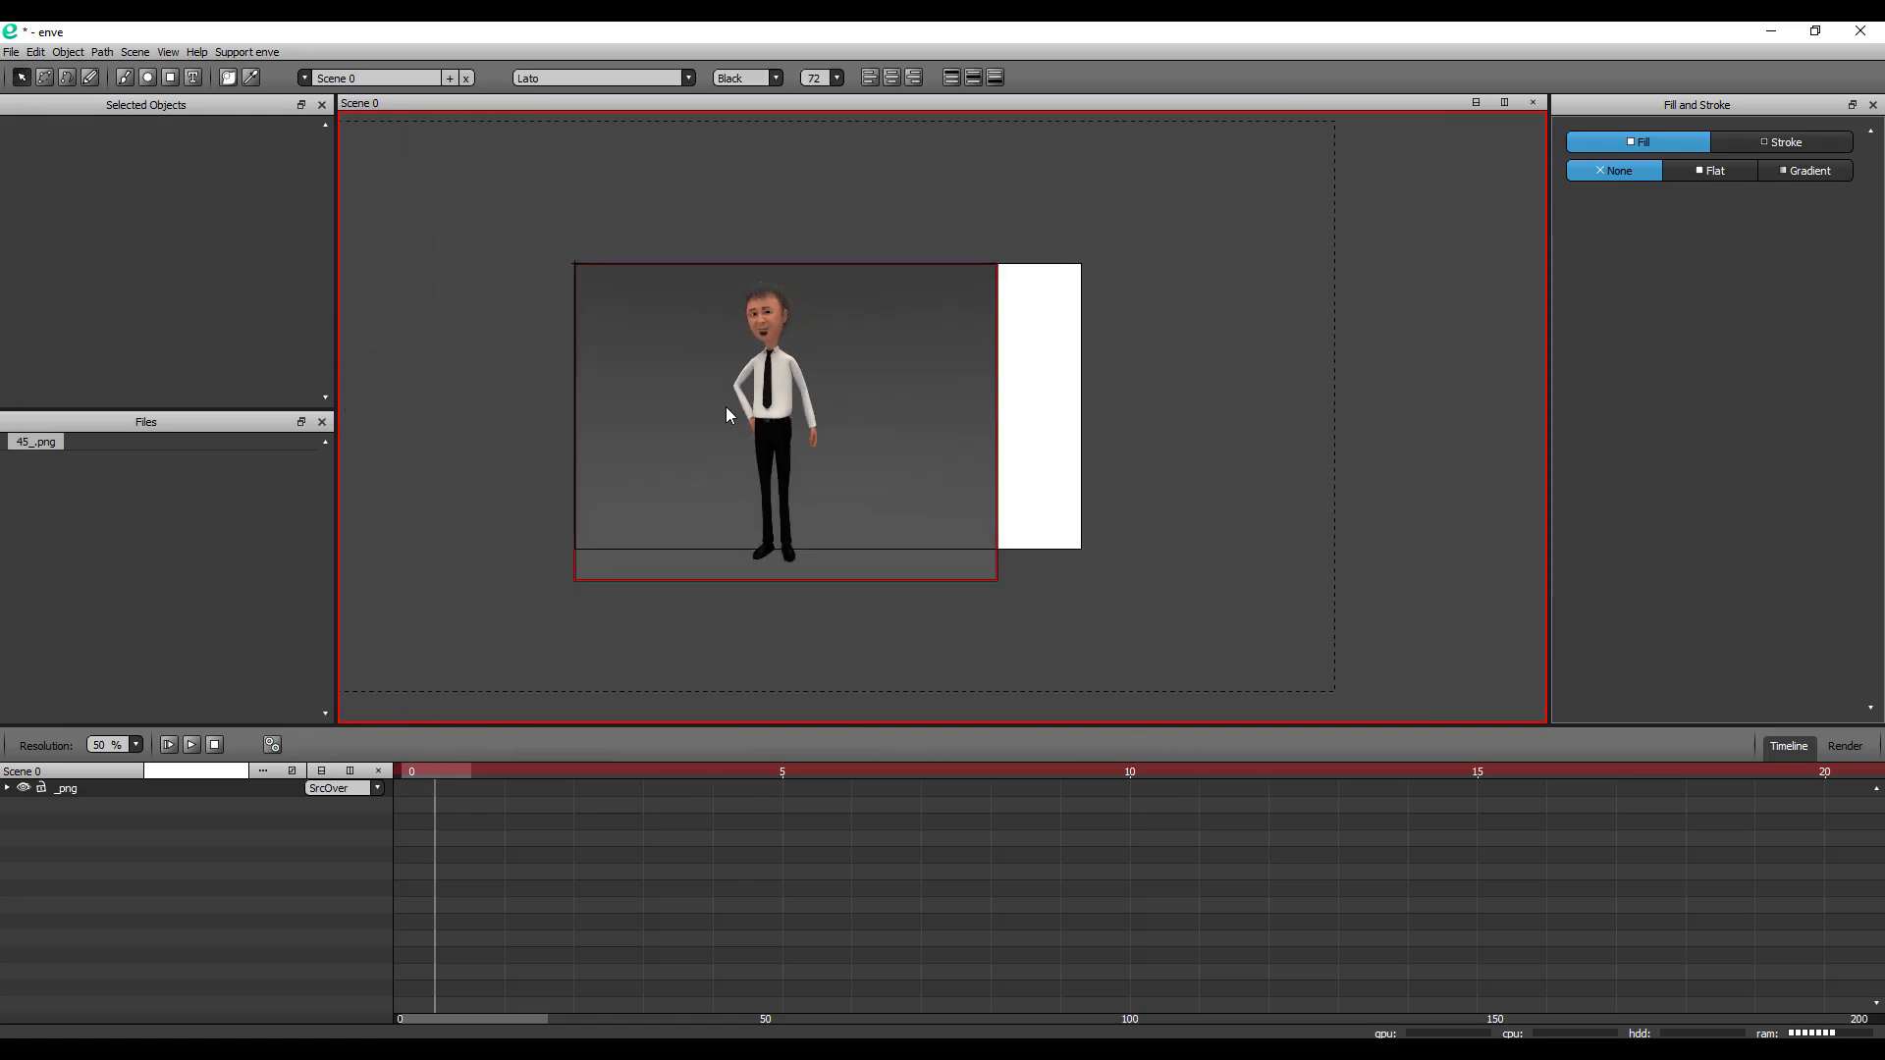
{"action": "left_click", "coordinate": [727, 406]}
{"action": "key", "text": "s"}
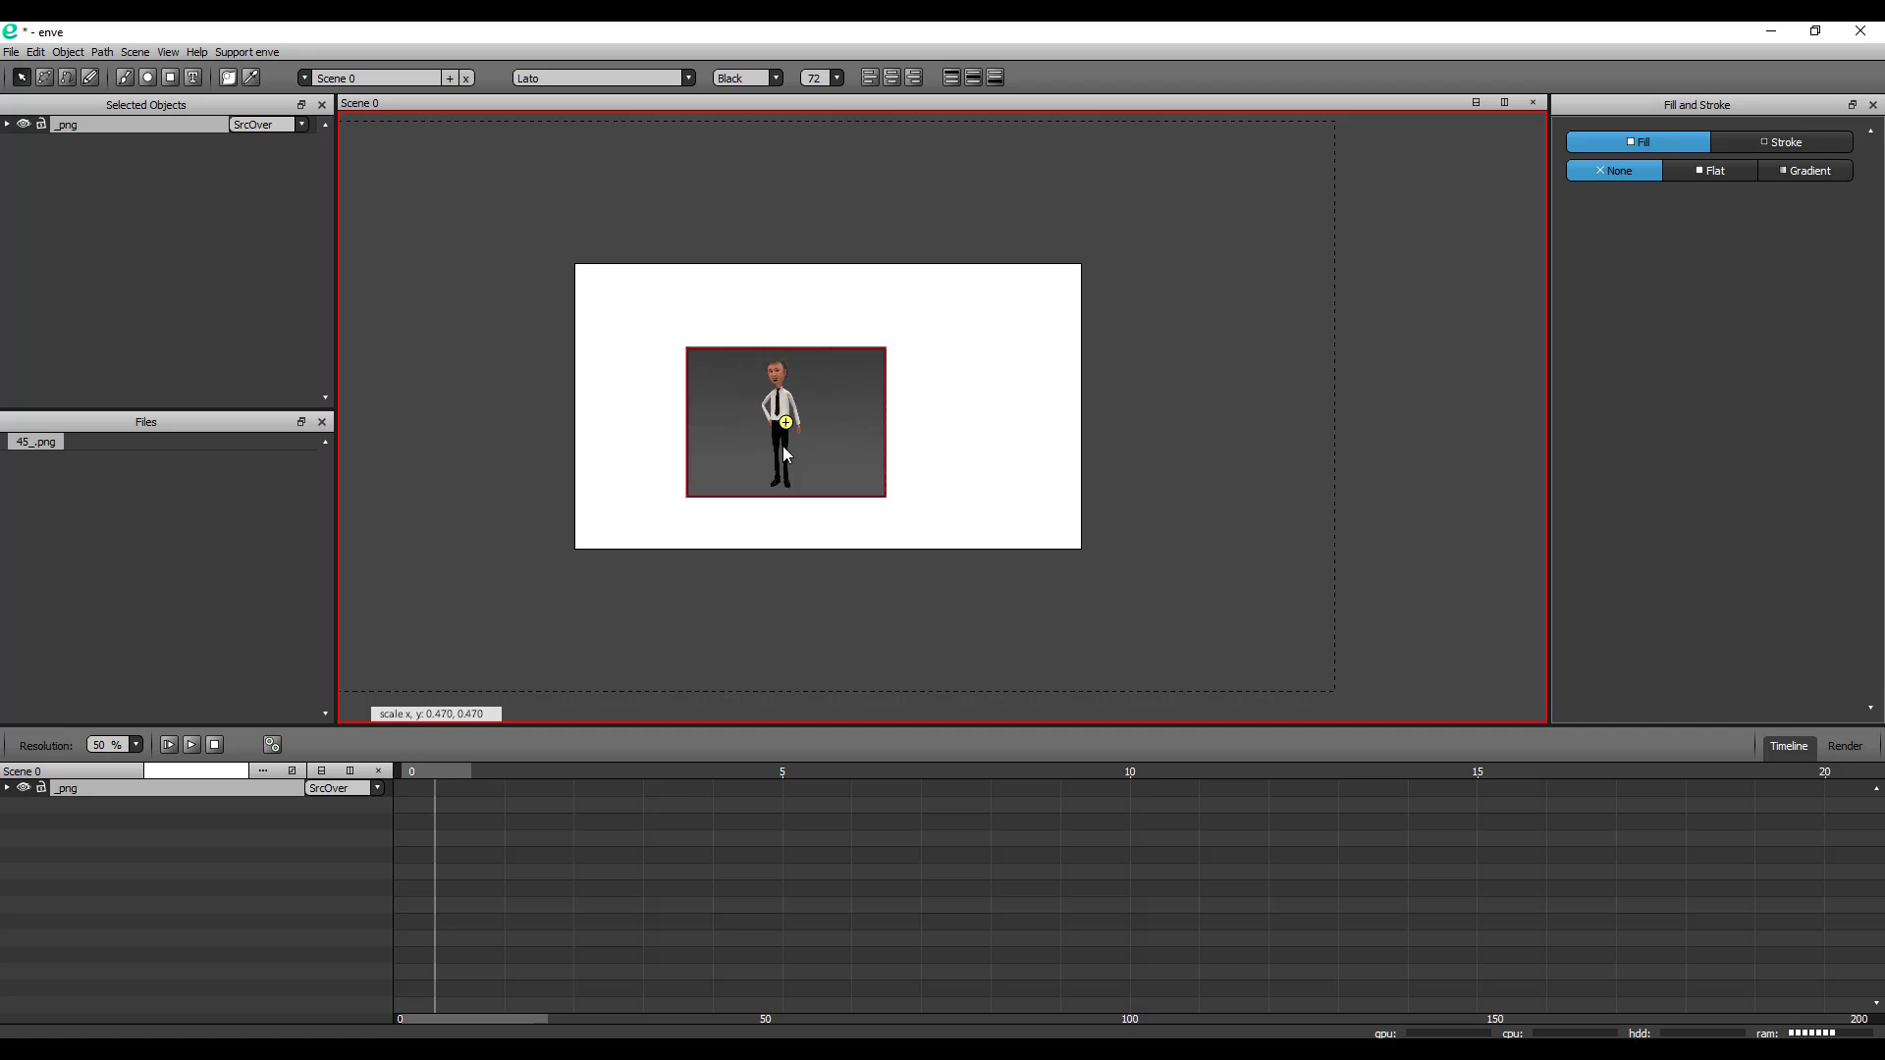
{"action": "left_click", "coordinate": [777, 445]}
{"action": "scroll", "coordinate": [697, 464], "scroll_direction": "up", "scroll_amount": 2}
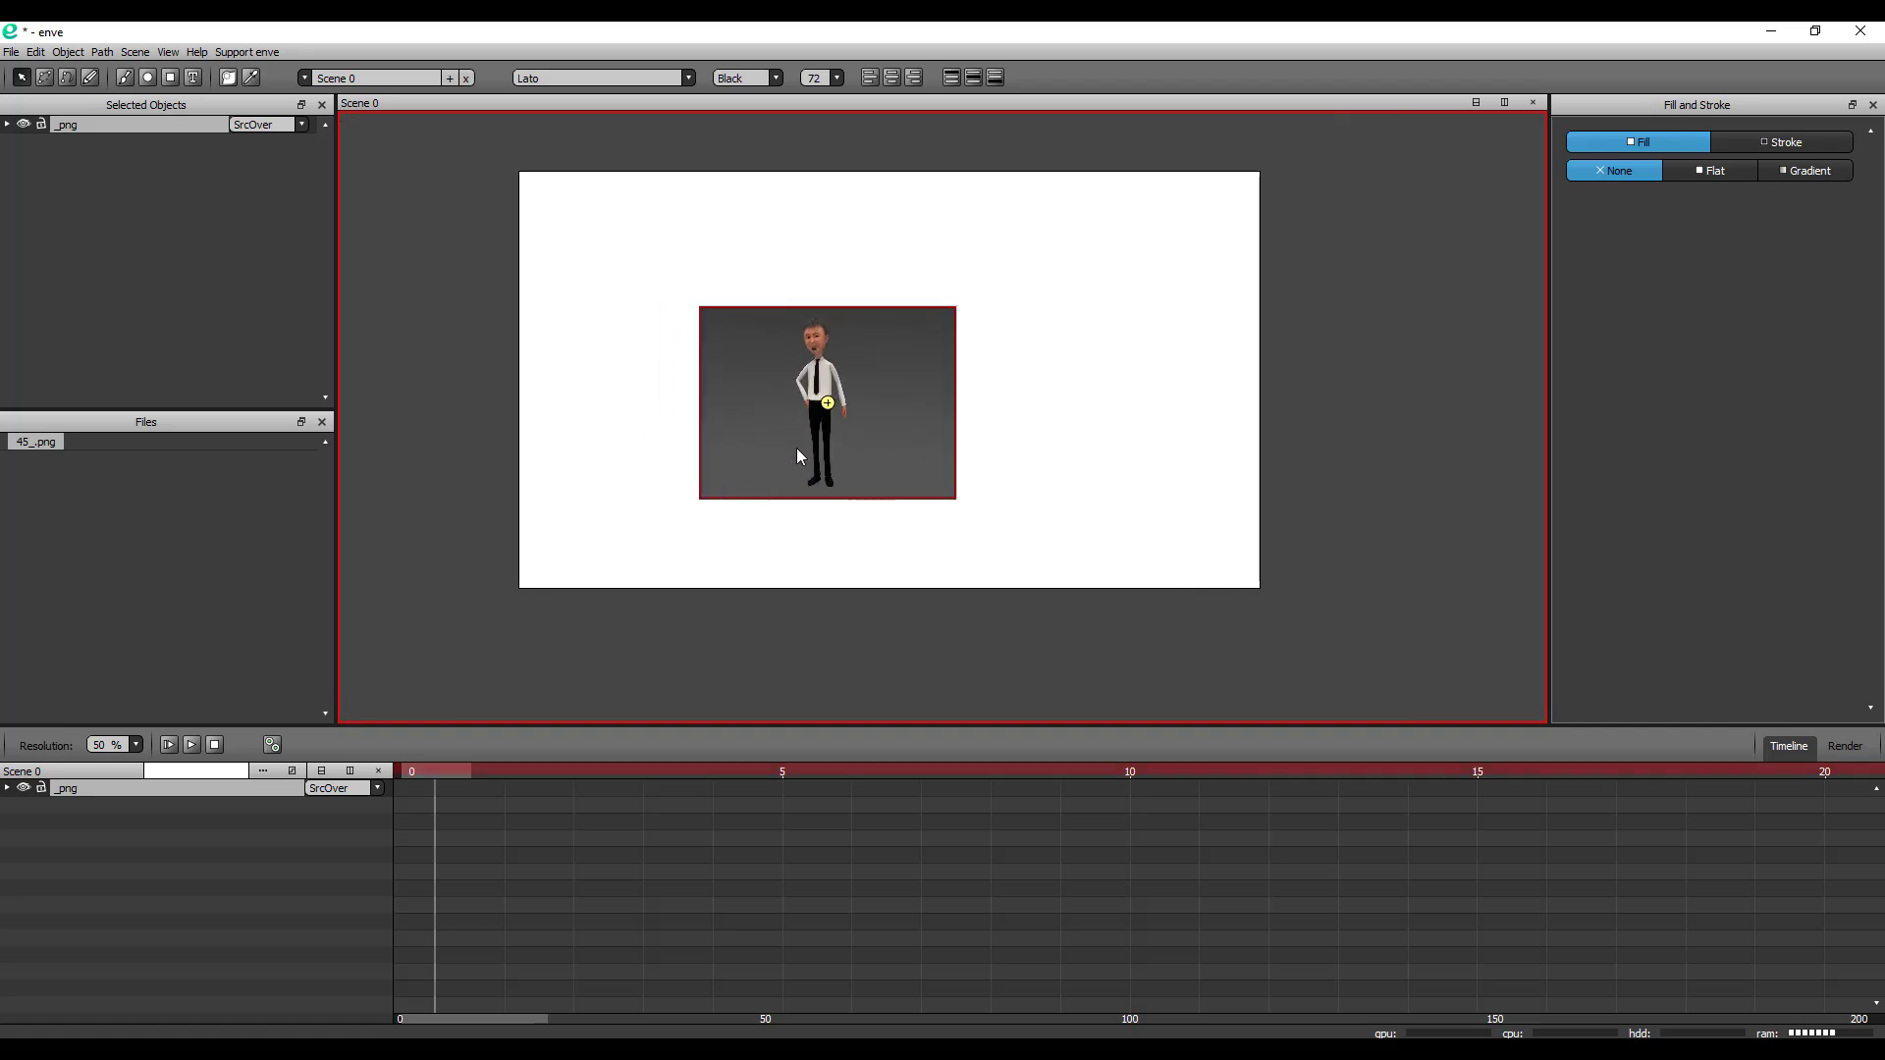
{"action": "left_click_drag", "start_coordinate": [798, 447], "coordinate": [619, 442]}
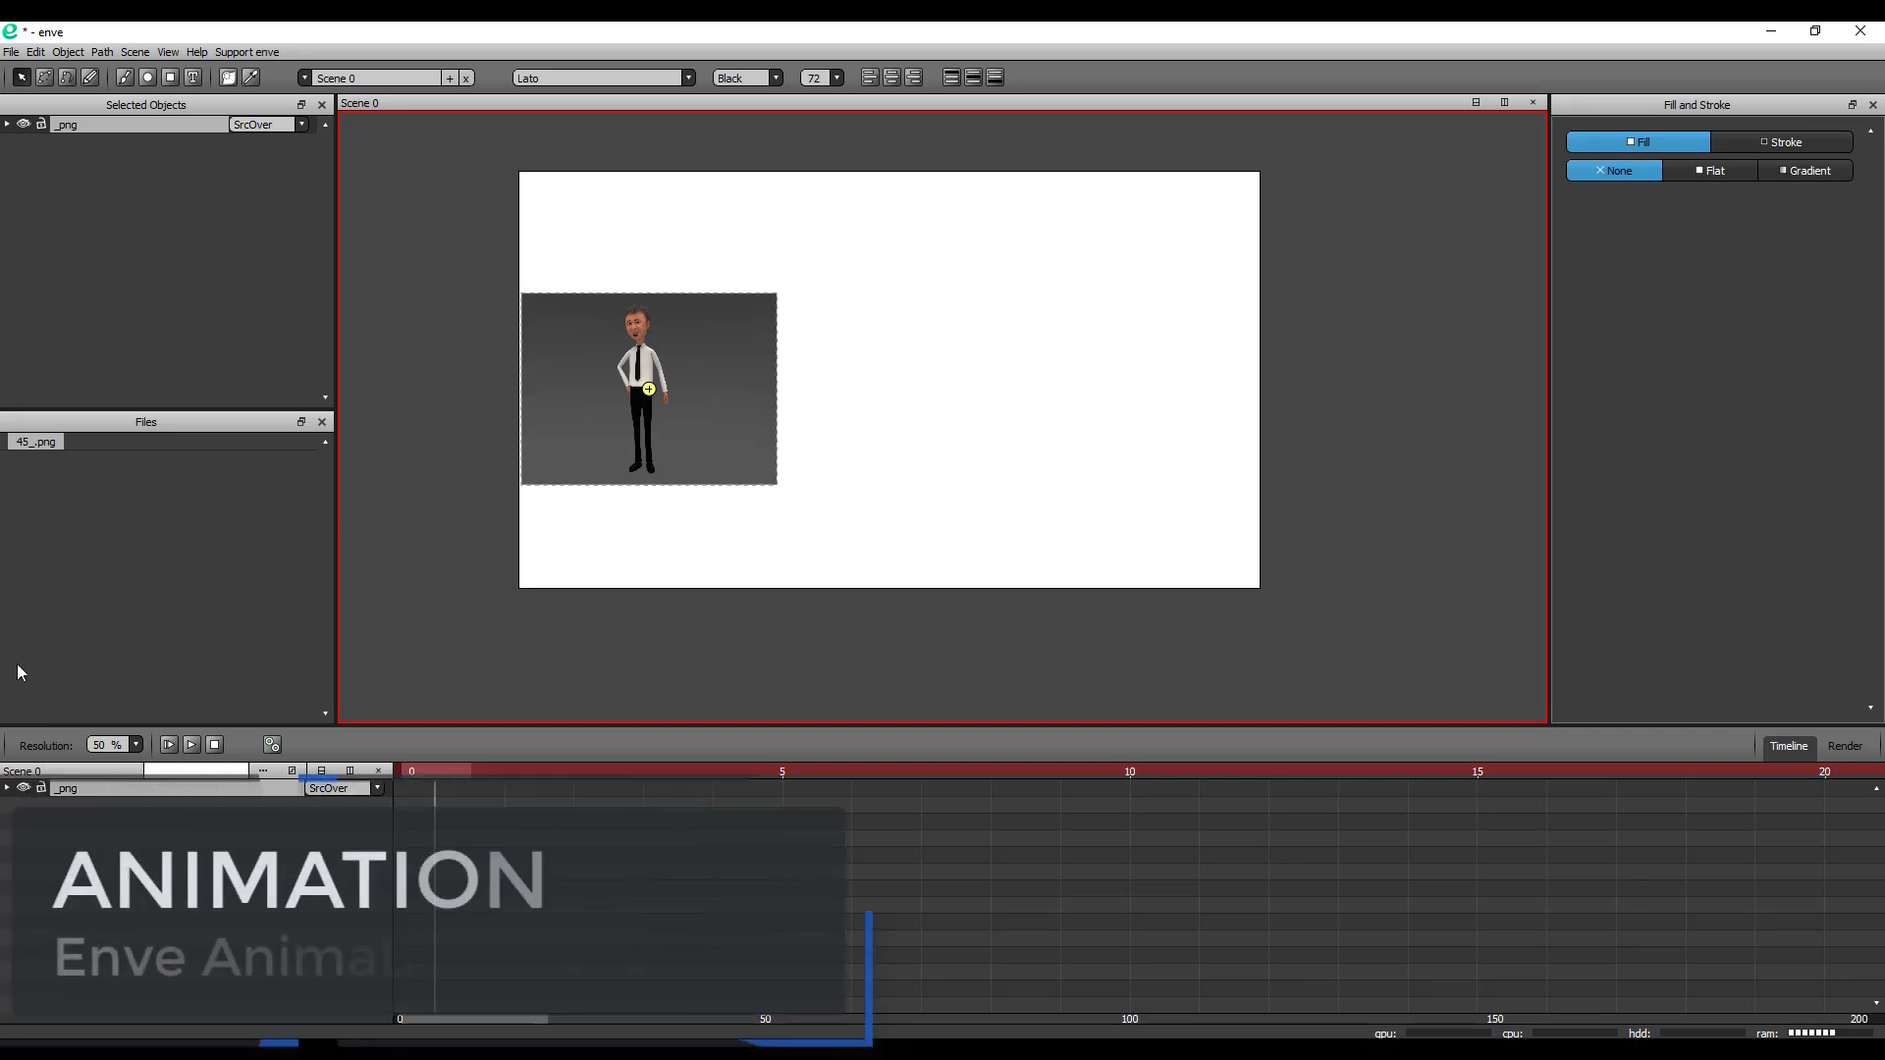
Enable keyframe recording for the image's transform, moving it to the canvas's right half at frame 5 and back left of centre at frame 10
{"action": "left_click", "coordinate": [7, 124]}
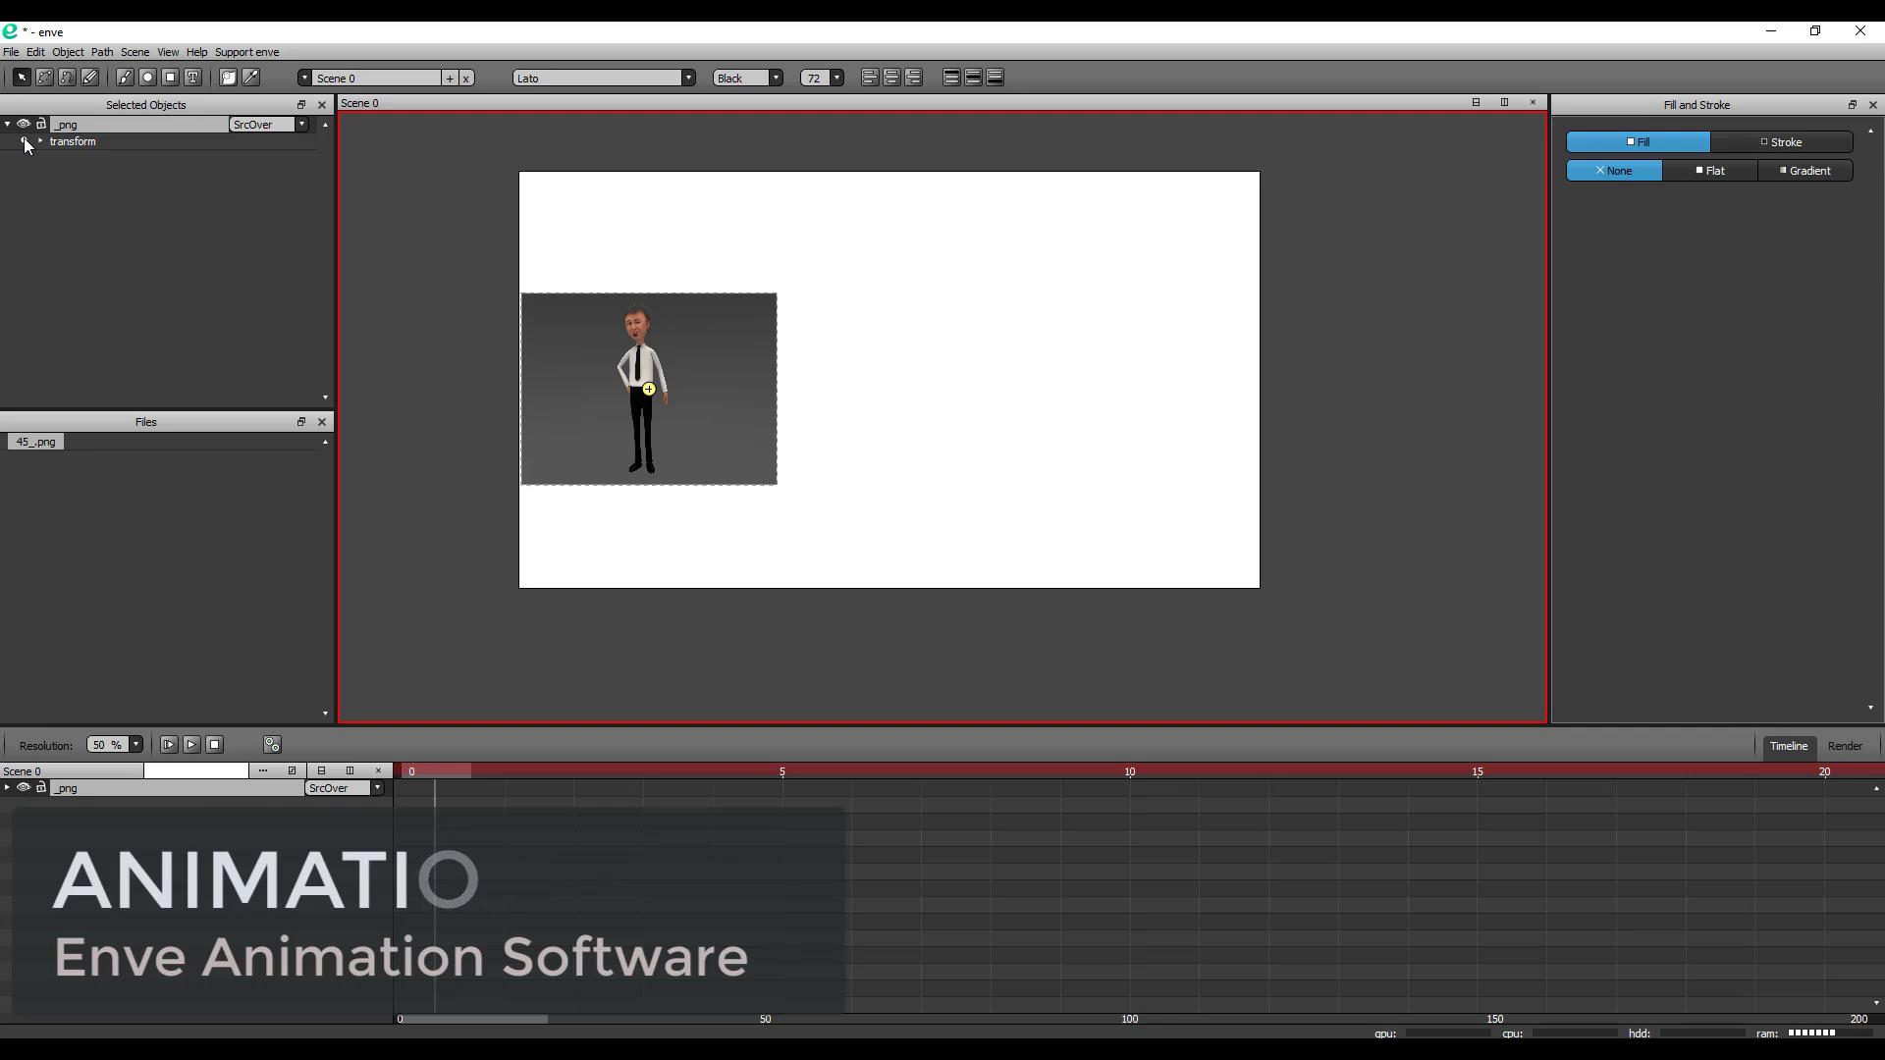
{"action": "left_click", "coordinate": [24, 140]}
{"action": "left_click_drag", "start_coordinate": [442, 773], "coordinate": [791, 775]}
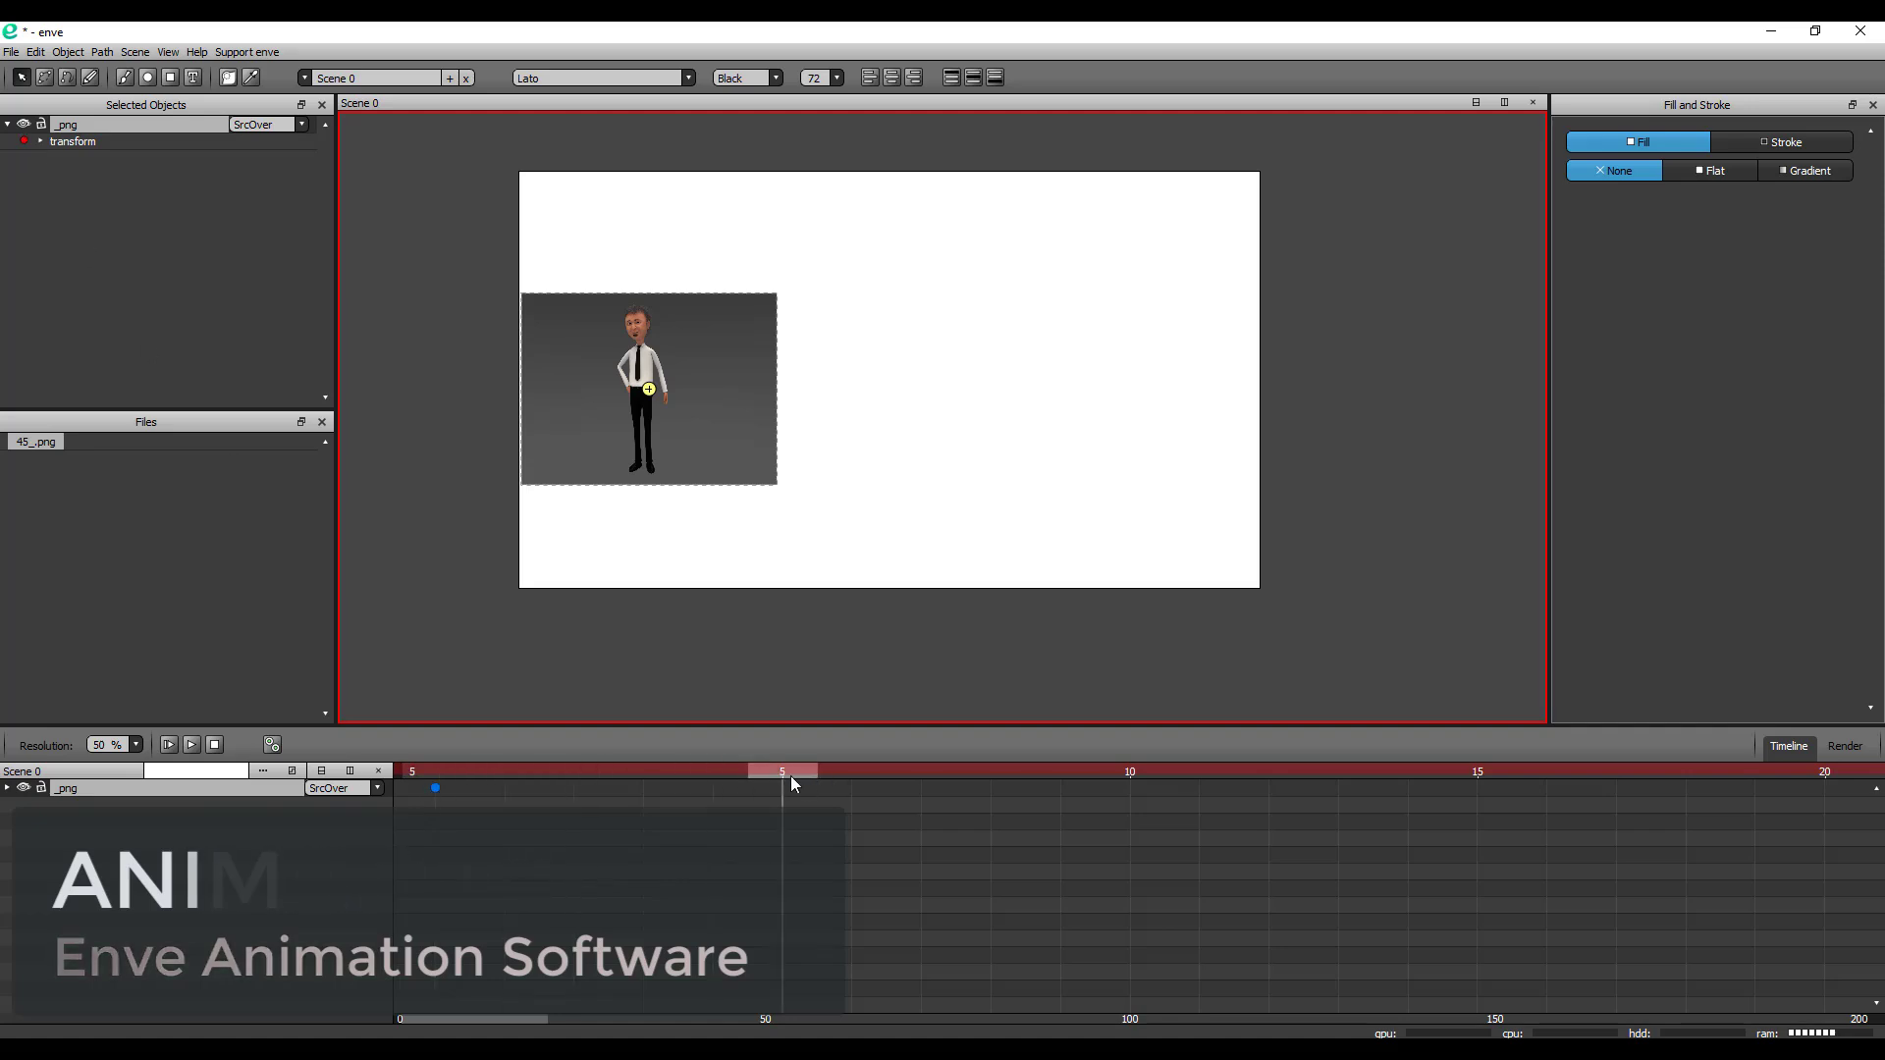
{"action": "left_click_drag", "start_coordinate": [689, 418], "coordinate": [1058, 412]}
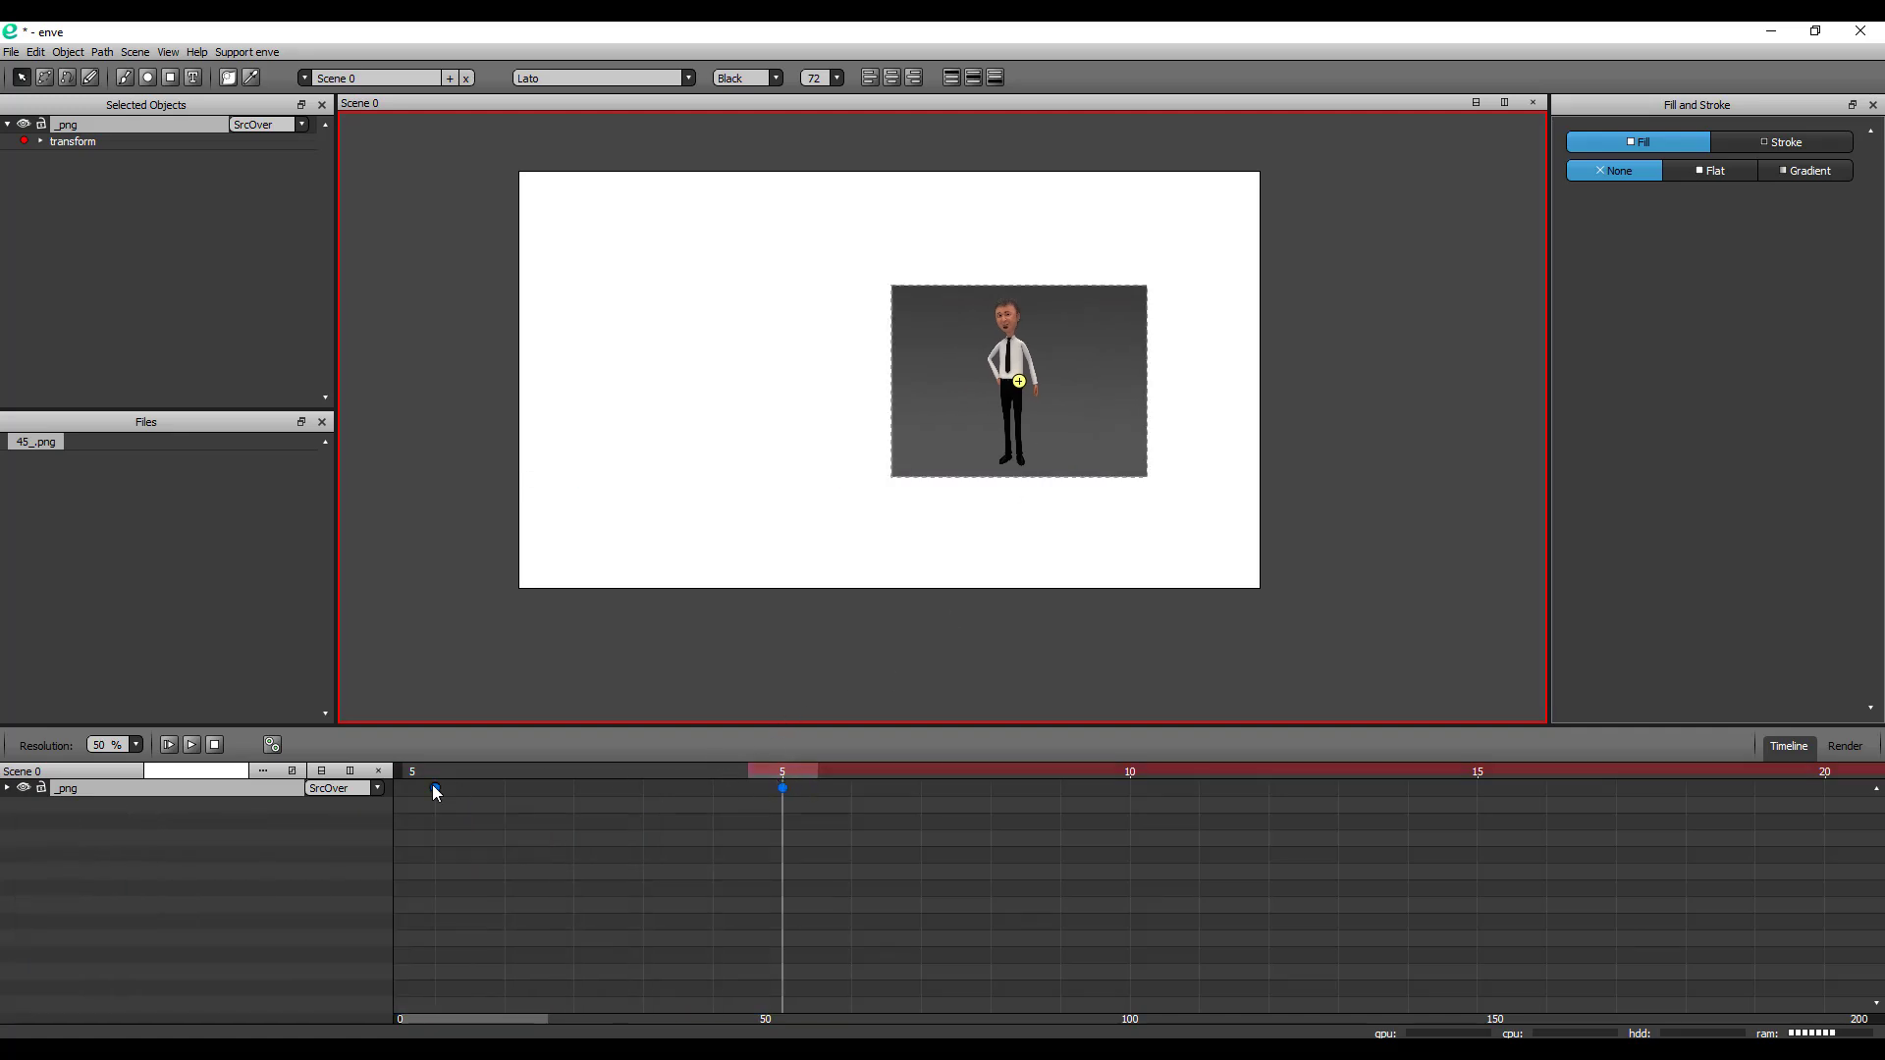
{"action": "left_click_drag", "start_coordinate": [782, 773], "coordinate": [1137, 773]}
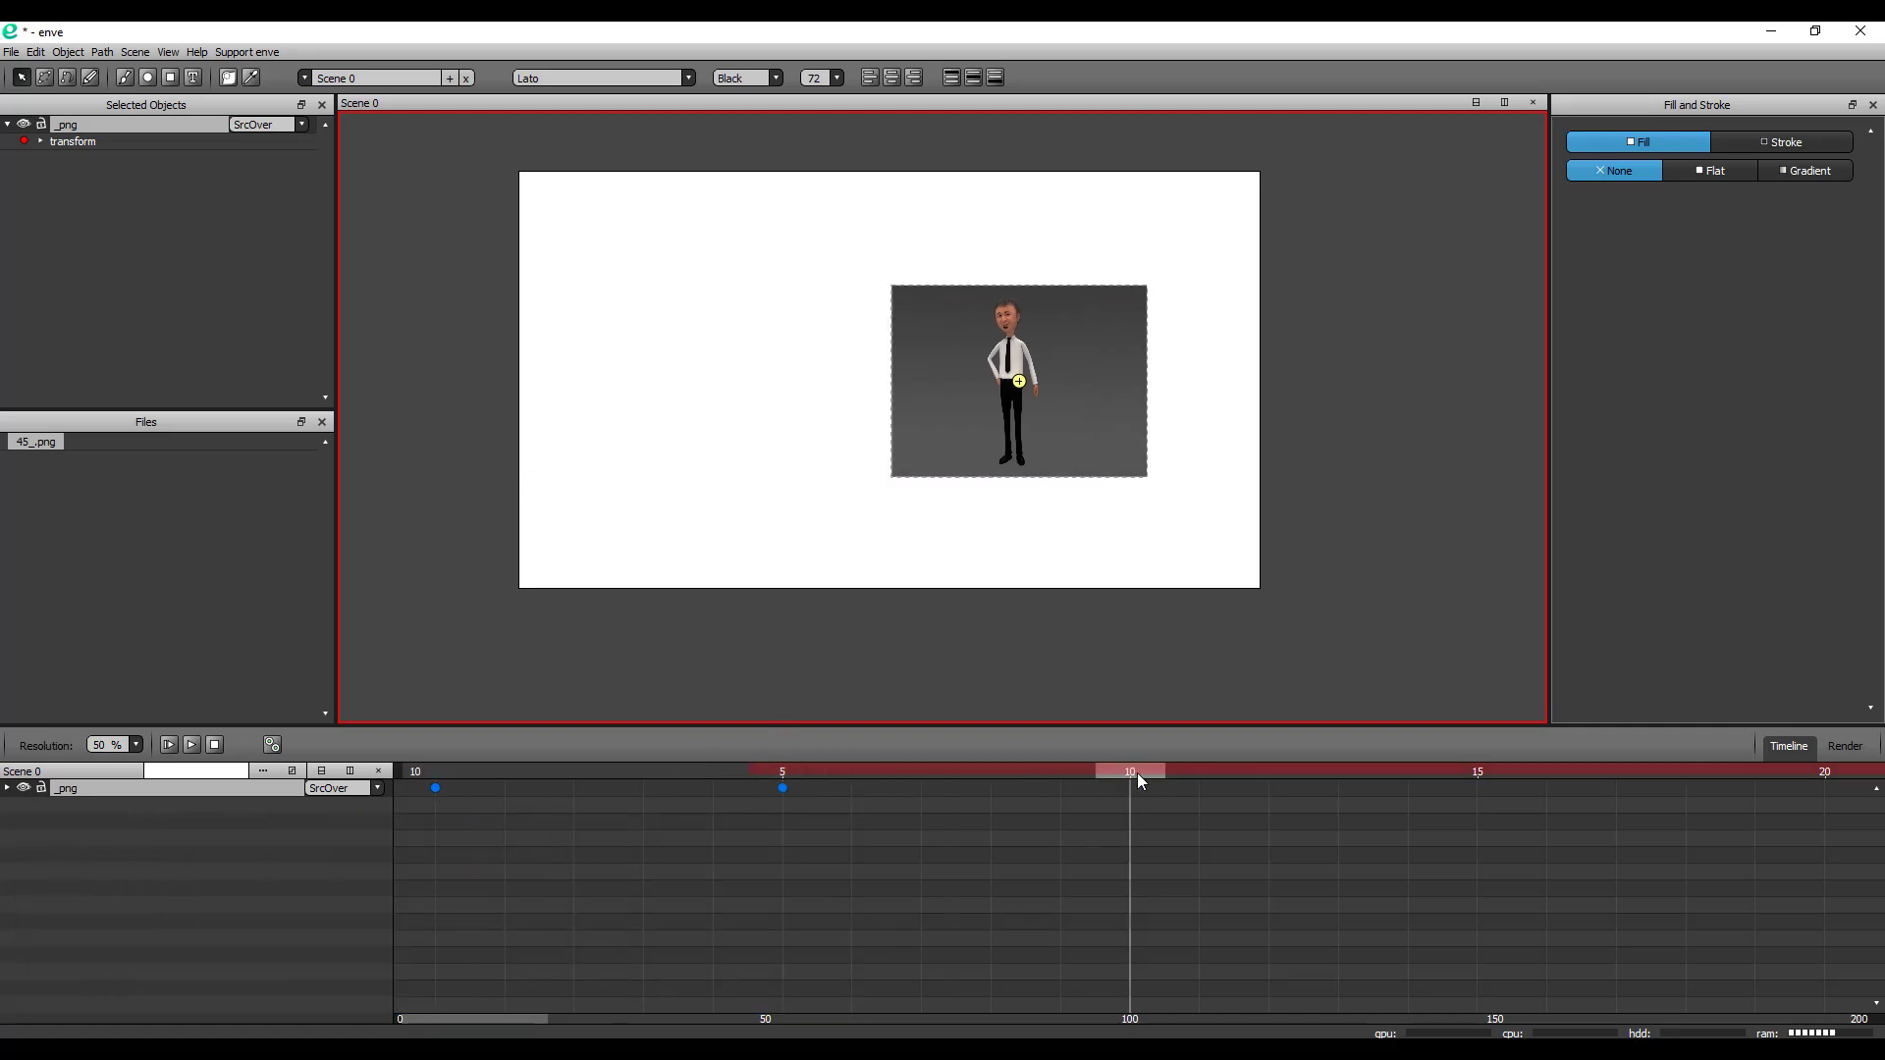
{"action": "left_click_drag", "start_coordinate": [1055, 435], "coordinate": [855, 432]}
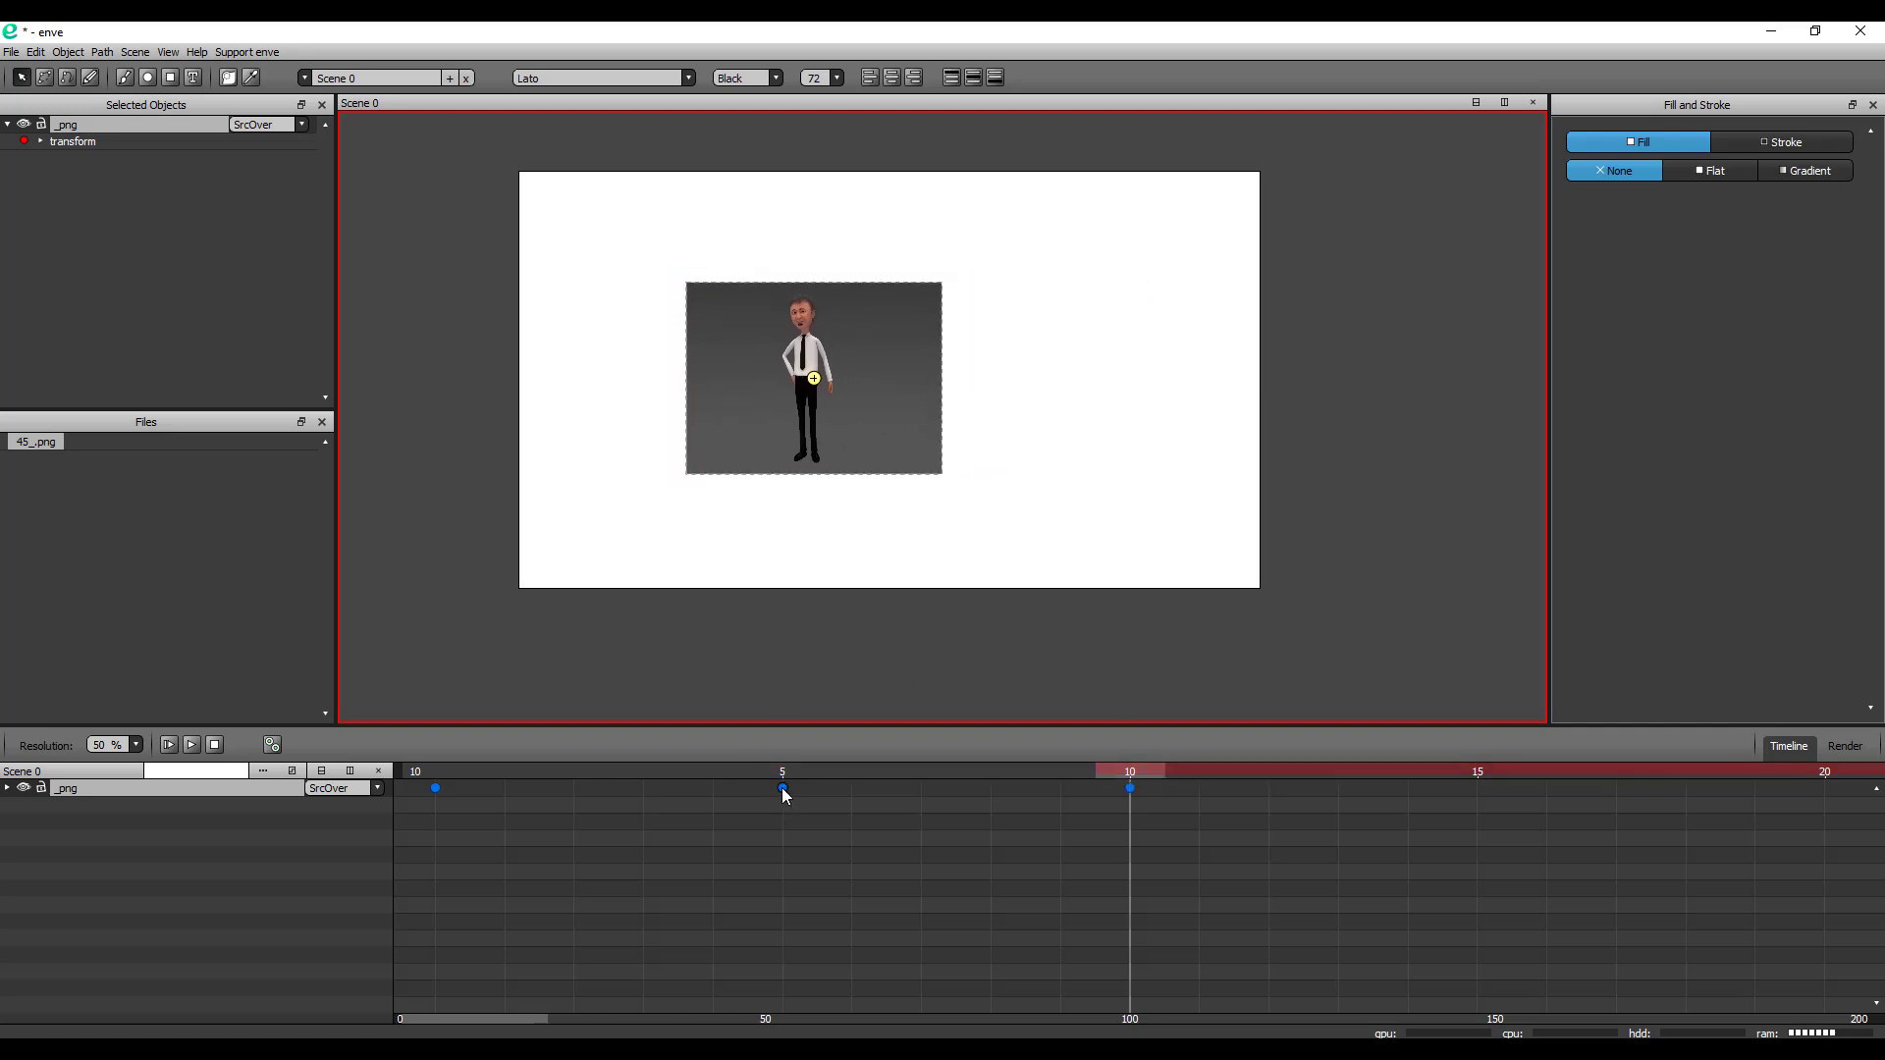
Swap the timing of the frame 5 and frame 10 keyframes, and move the image near the canvas's bottom edge at frame 5
{"action": "mouse_move", "coordinate": [782, 787]}
{"action": "left_mouse_down"}
{"action": "mouse_move", "coordinate": [1213, 783]}
{"action": "mouse_move", "coordinate": [795, 799]}
{"action": "left_mouse_up"}
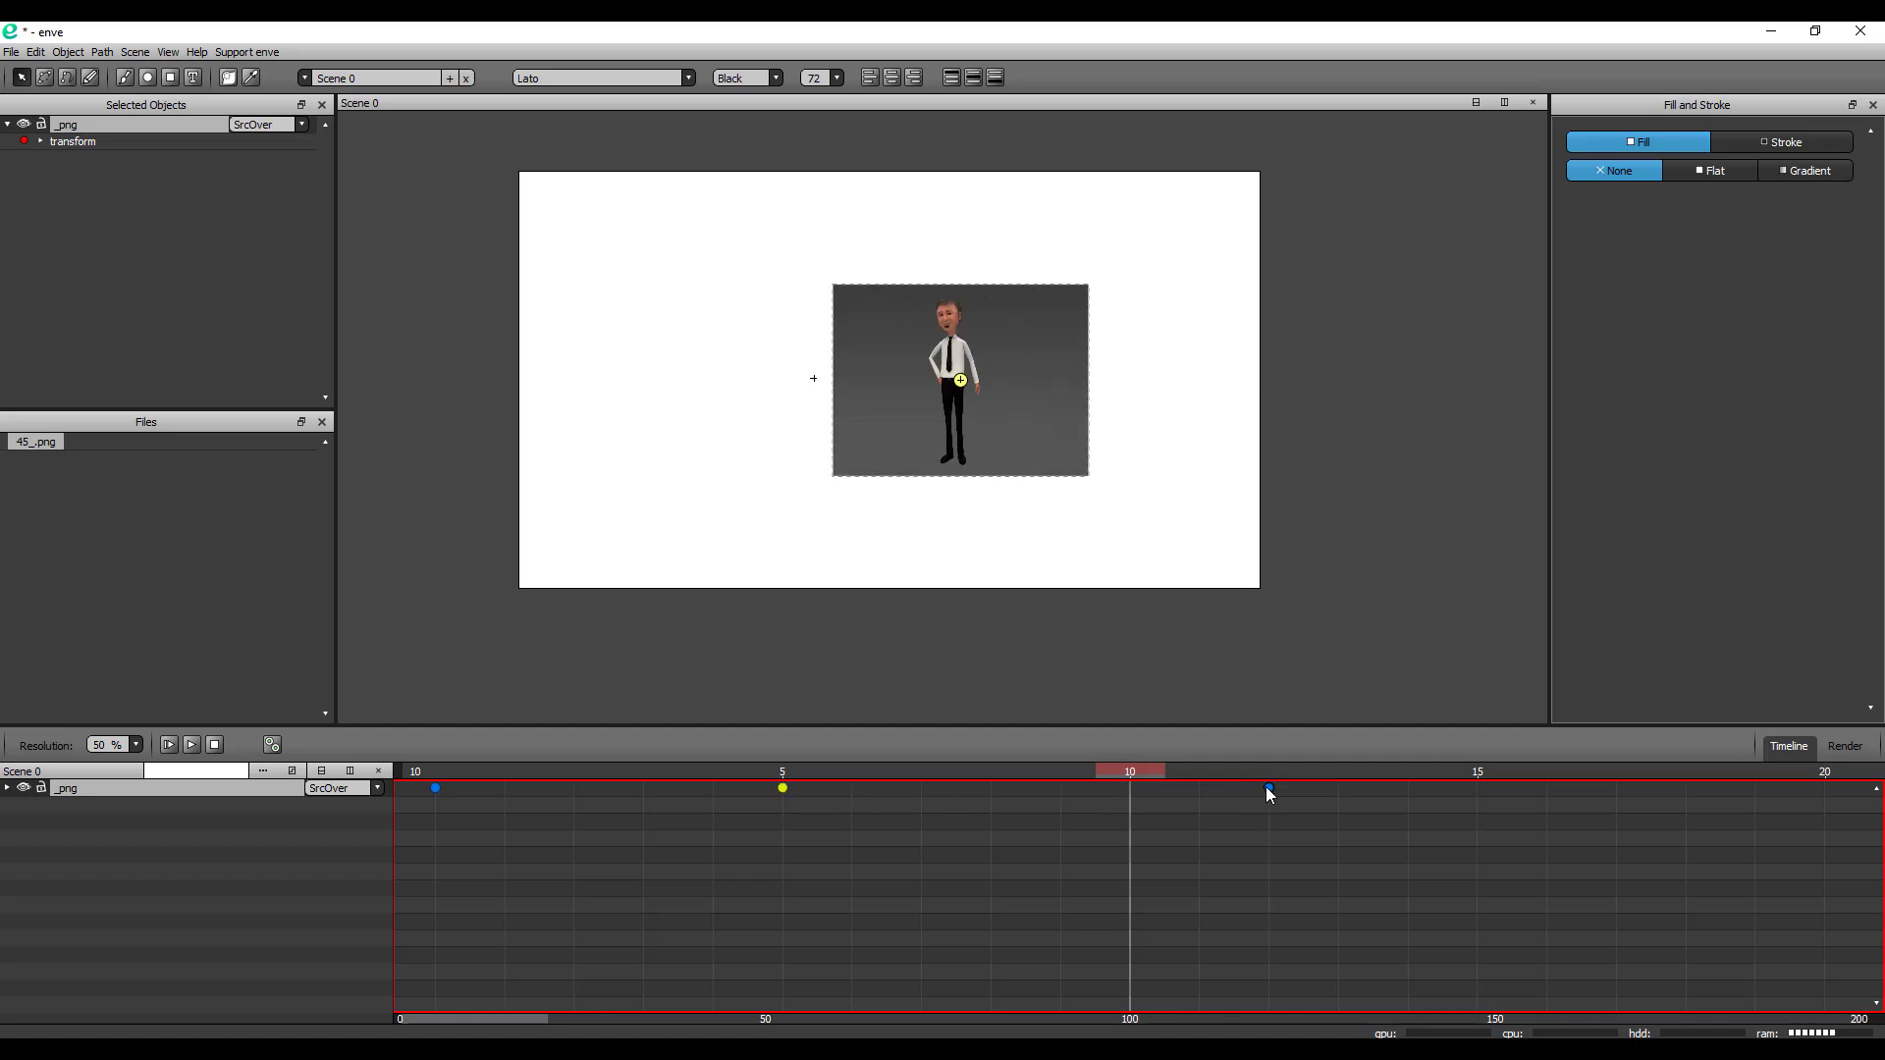
{"action": "left_click_drag", "start_coordinate": [1265, 786], "coordinate": [779, 787]}
{"action": "left_click_drag", "start_coordinate": [817, 381], "coordinate": [891, 485]}
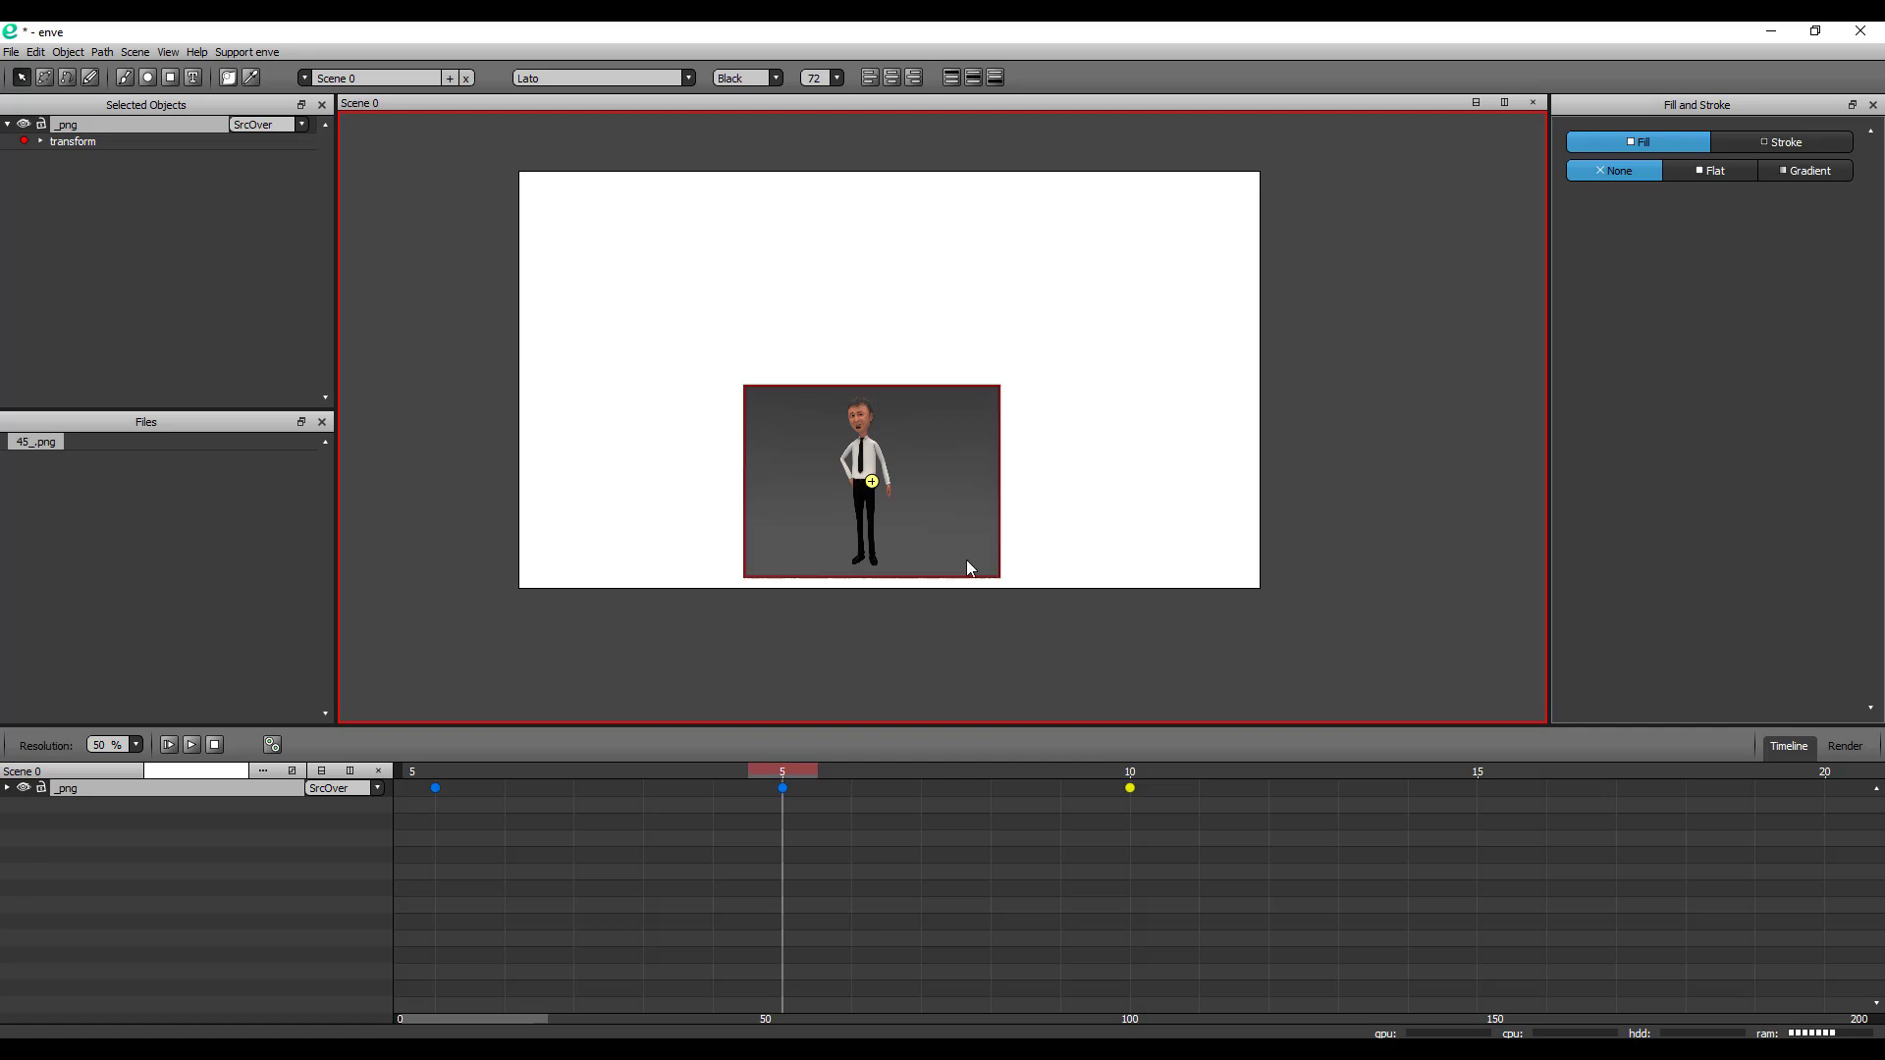
Scrub back to frame 0 and play the animation to review the image's movement
{"action": "left_click_drag", "start_coordinate": [618, 779], "coordinate": [552, 804]}
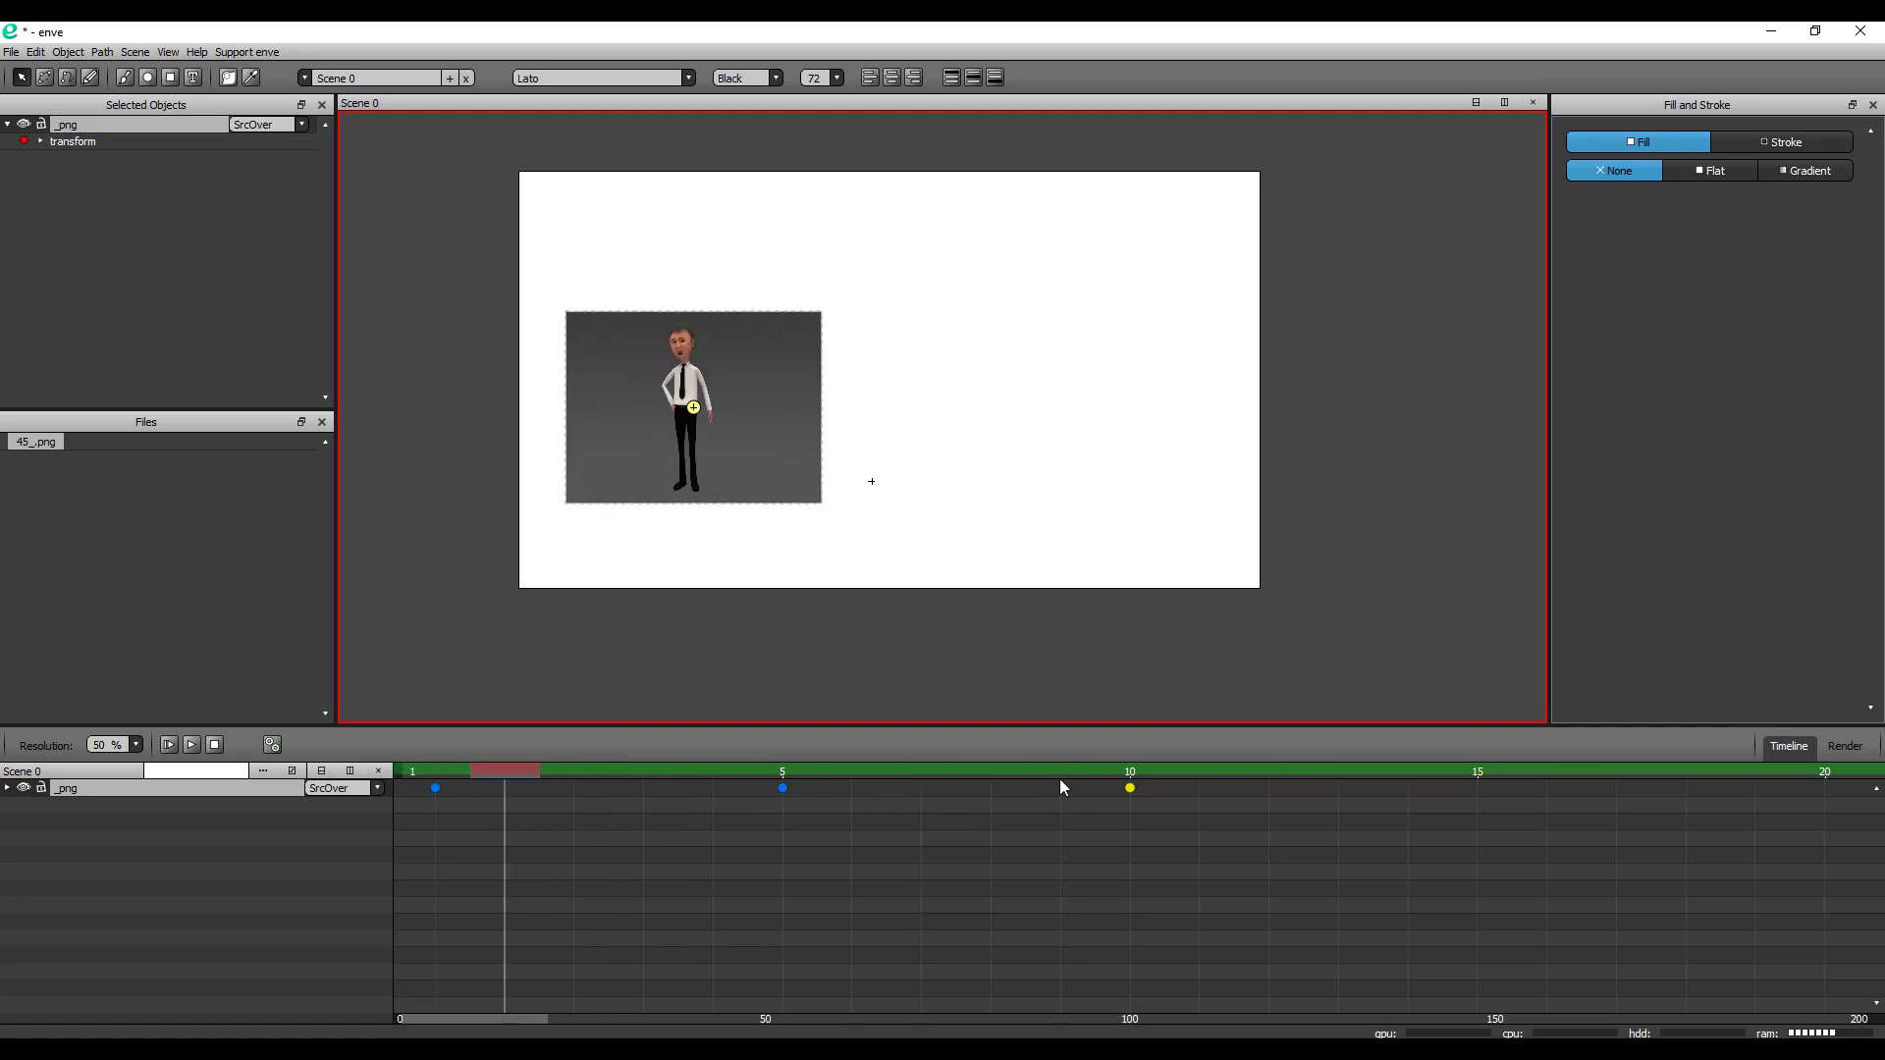
{"action": "left_click_drag", "start_coordinate": [508, 783], "coordinate": [457, 791]}
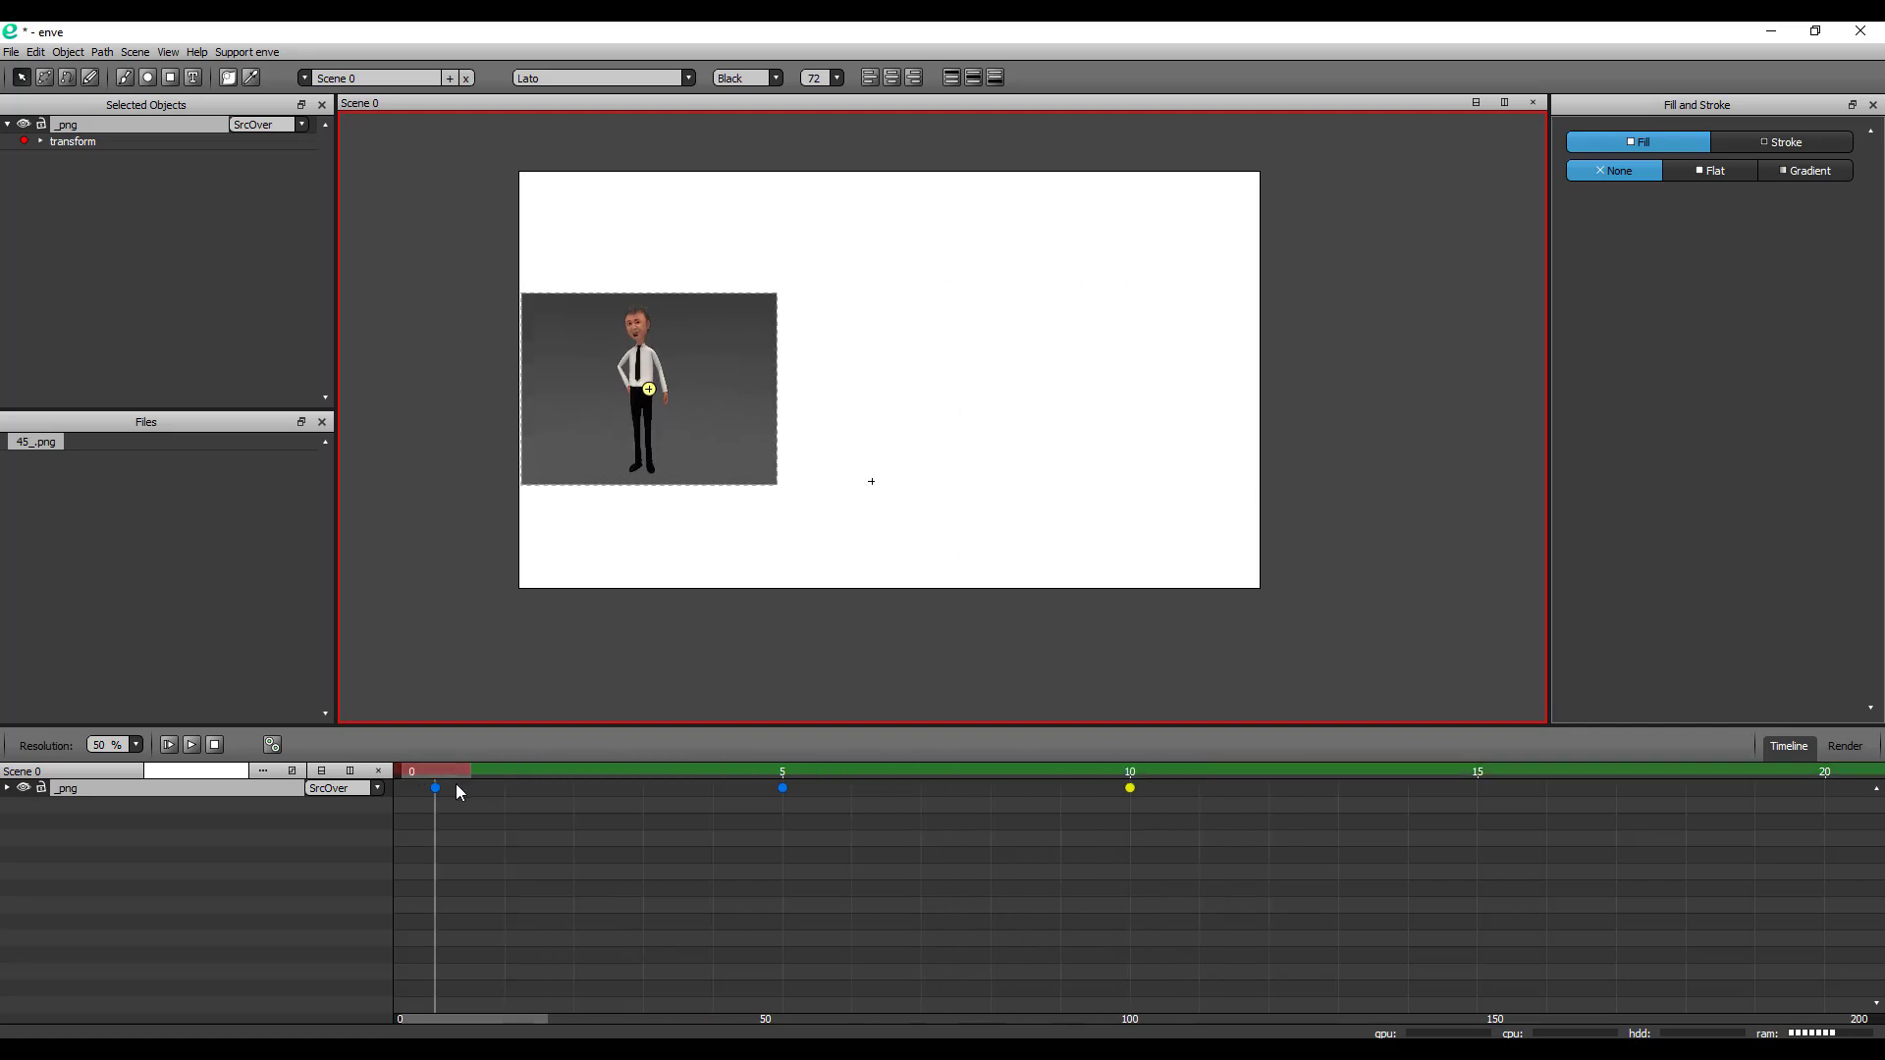
{"action": "left_click", "coordinate": [191, 746]}
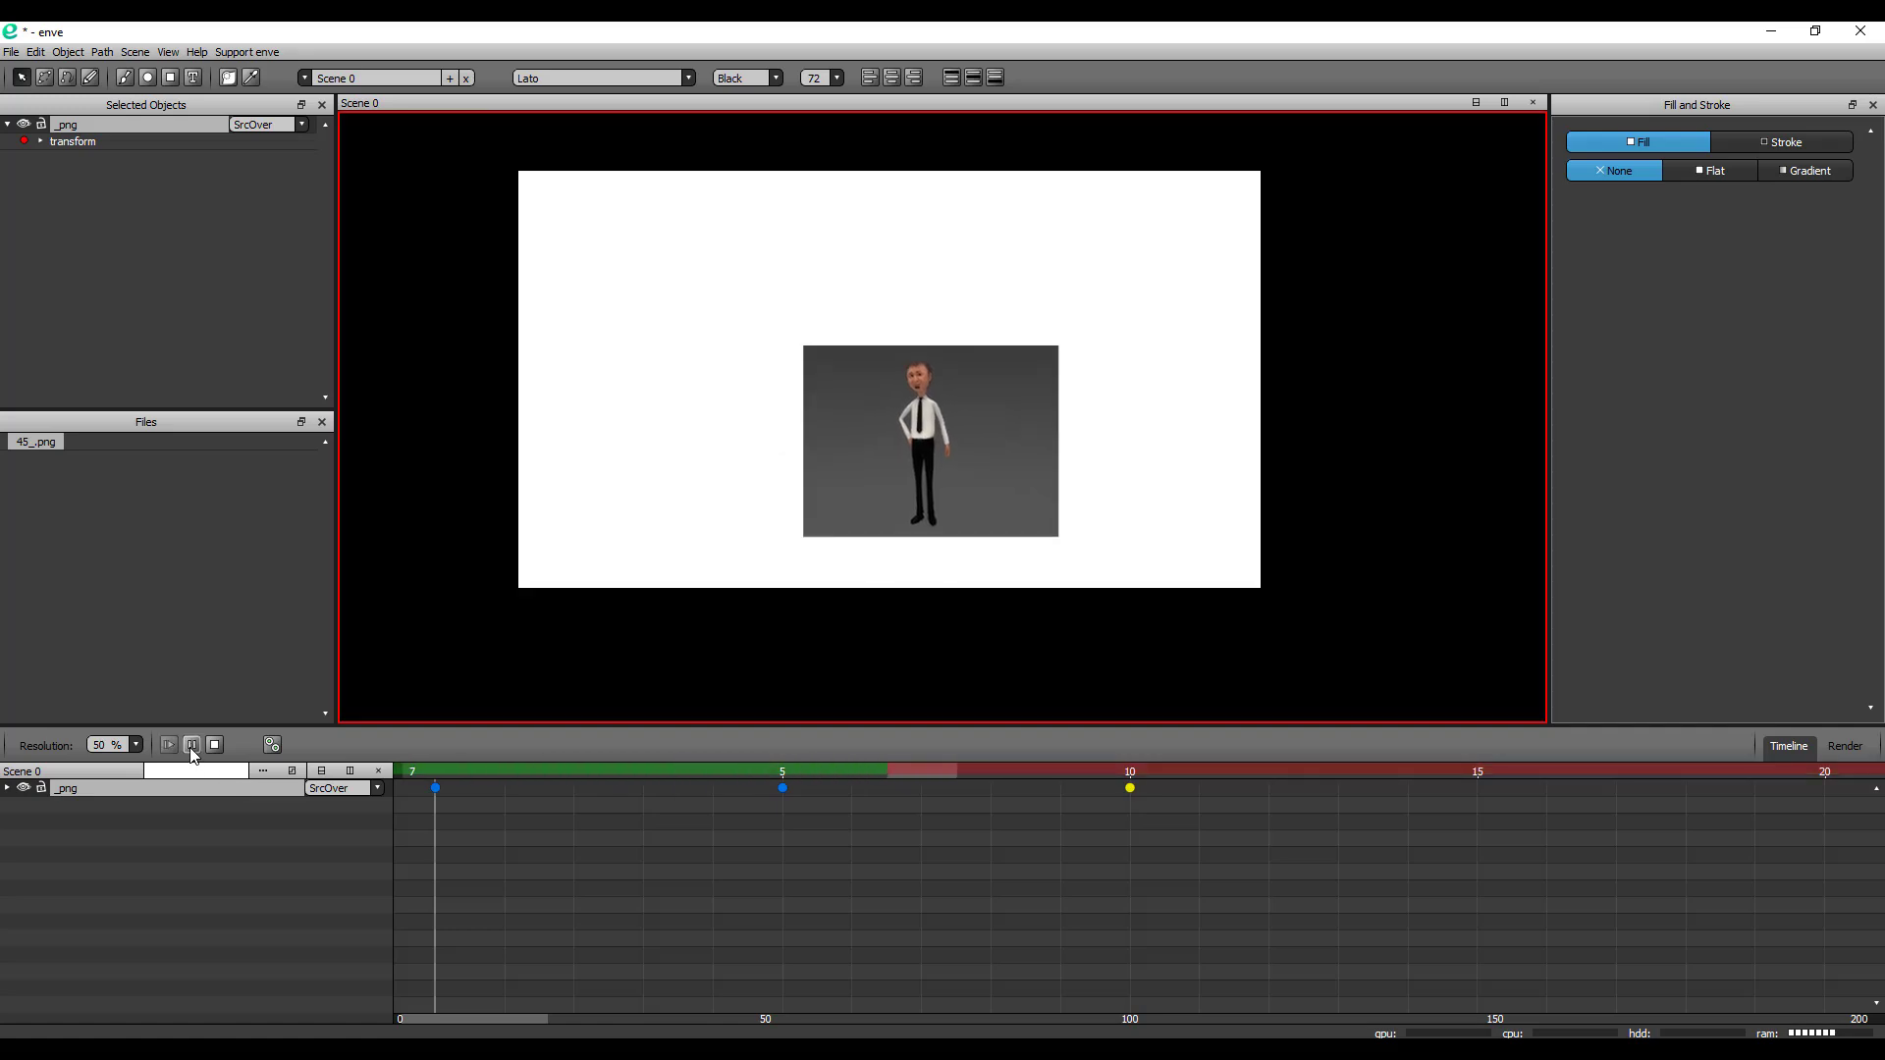
{"action": "left_click", "coordinate": [742, 801]}
{"action": "left_click_drag", "start_coordinate": [742, 805], "coordinate": [644, 801]}
Expand the image's transform and position properties and scrub between frames 2 and 5 to inspect the x and y keyframes
{"action": "left_click_drag", "start_coordinate": [416, 842], "coordinate": [1181, 756]}
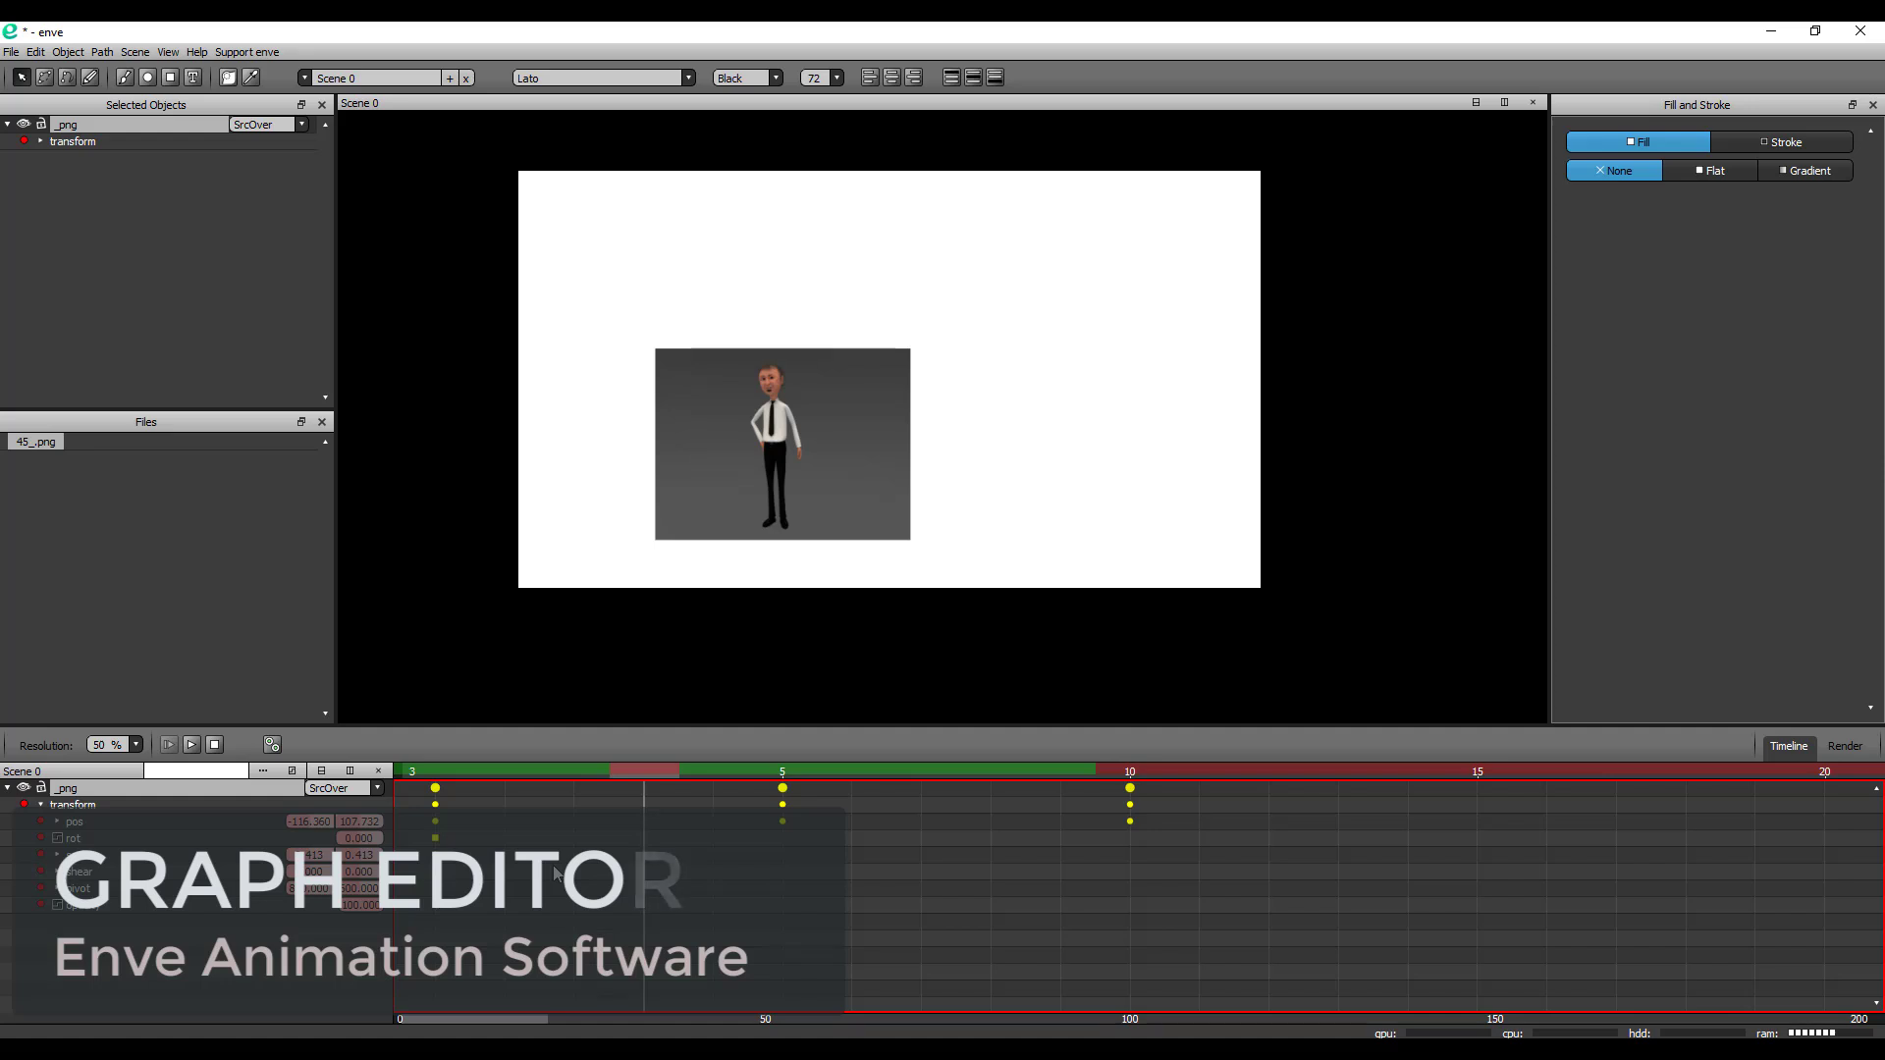
{"action": "left_click", "coordinate": [832, 887]}
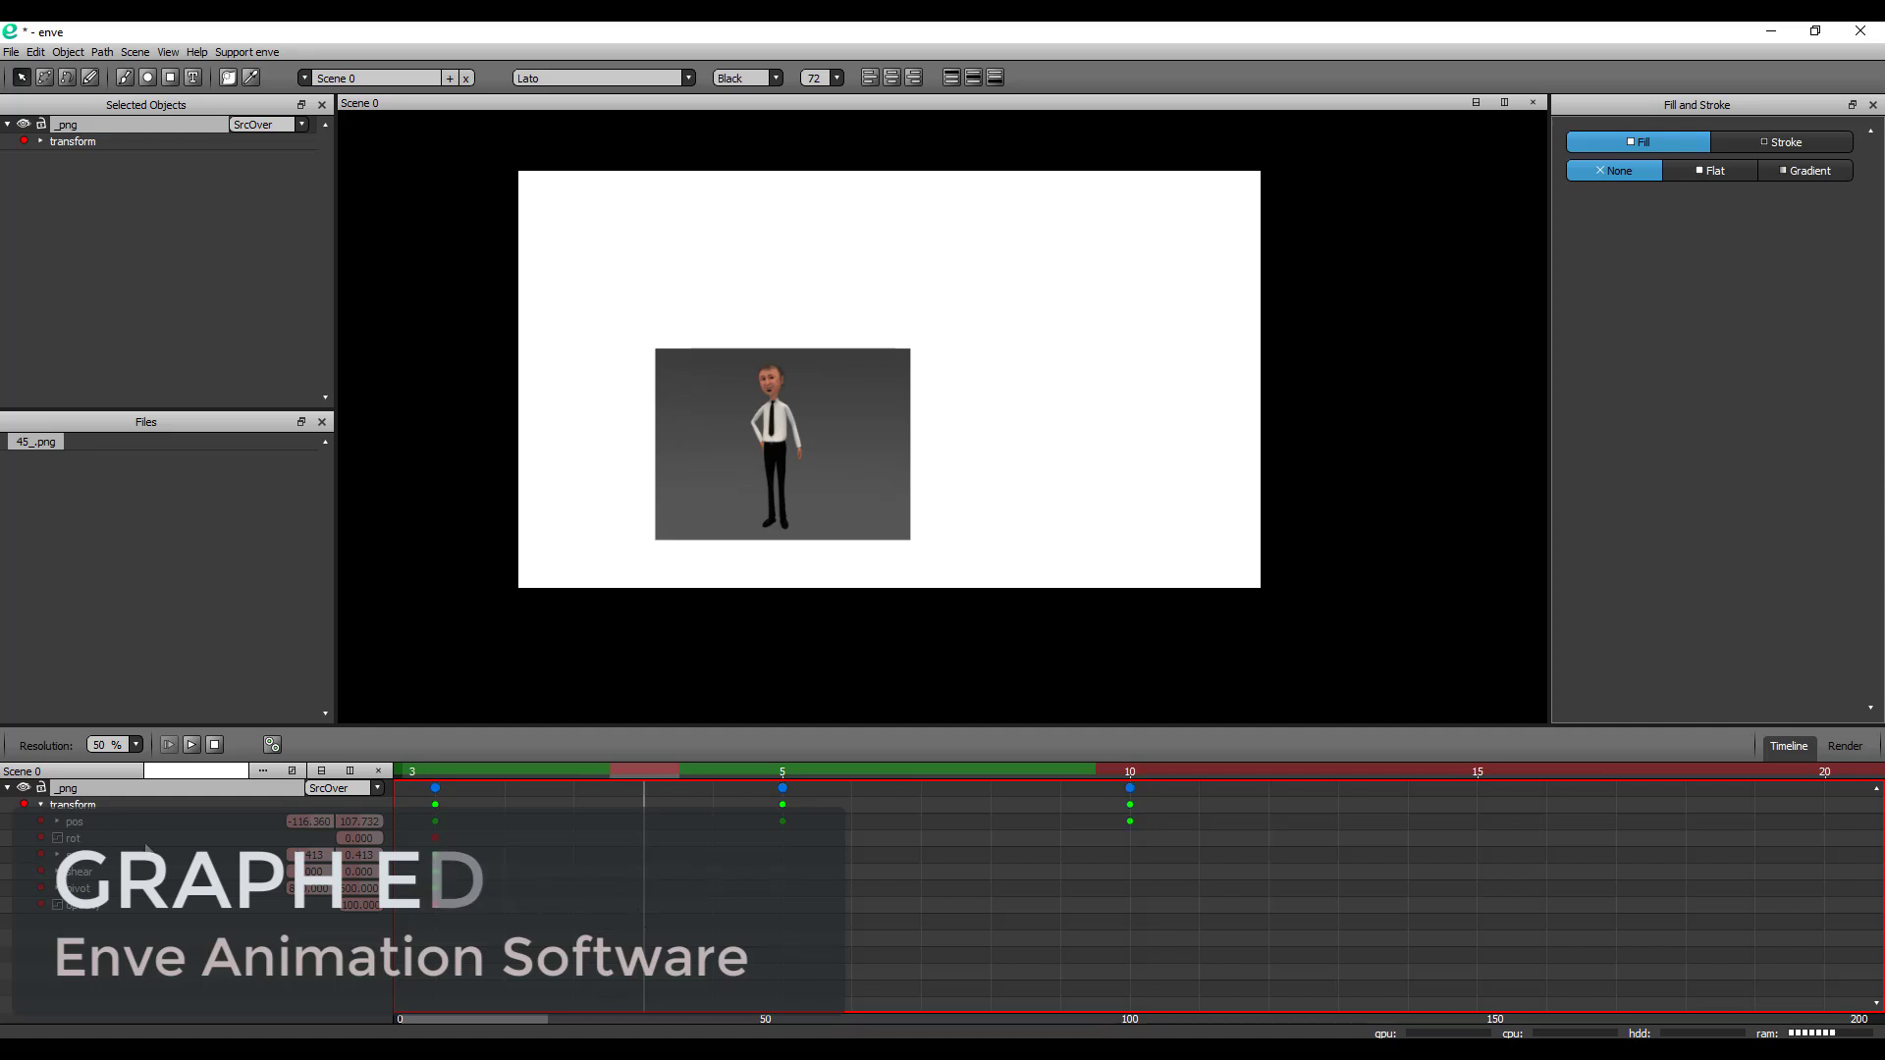
{"action": "left_click", "coordinate": [58, 822]}
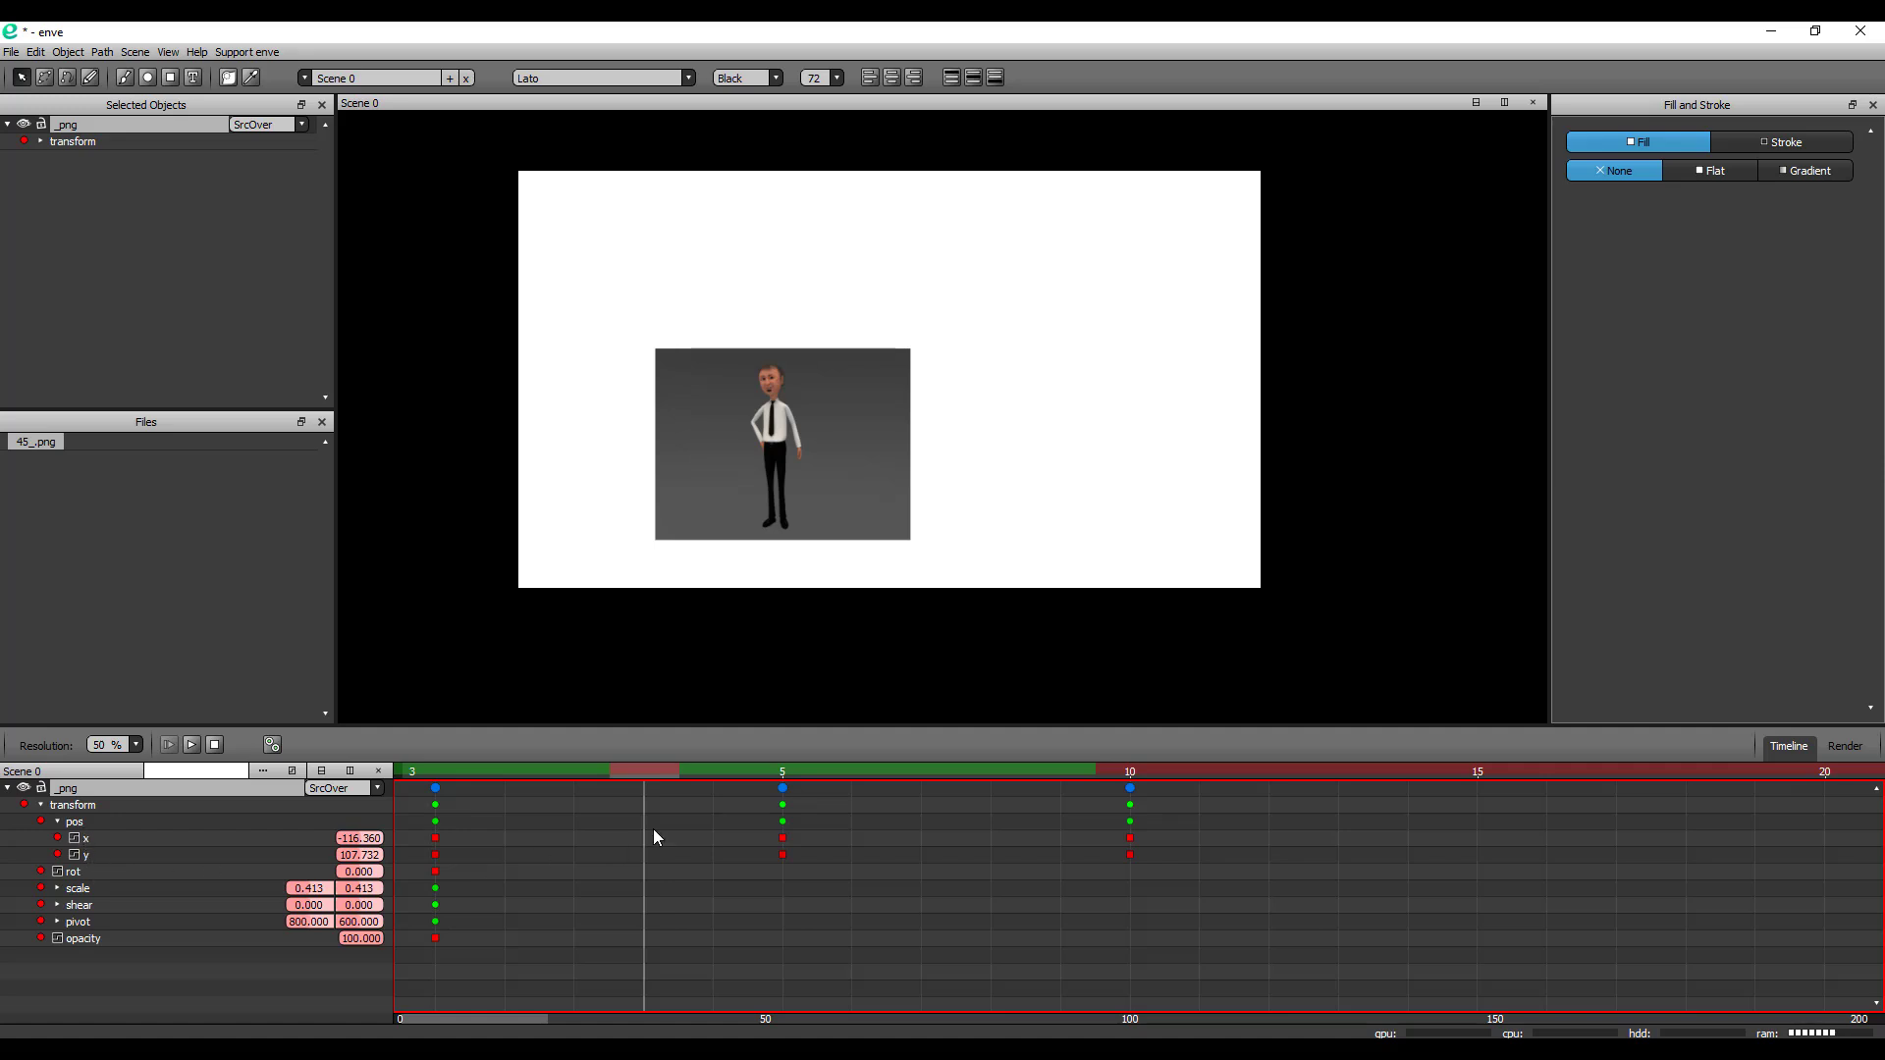
{"action": "left_click_drag", "start_coordinate": [639, 769], "coordinate": [776, 795]}
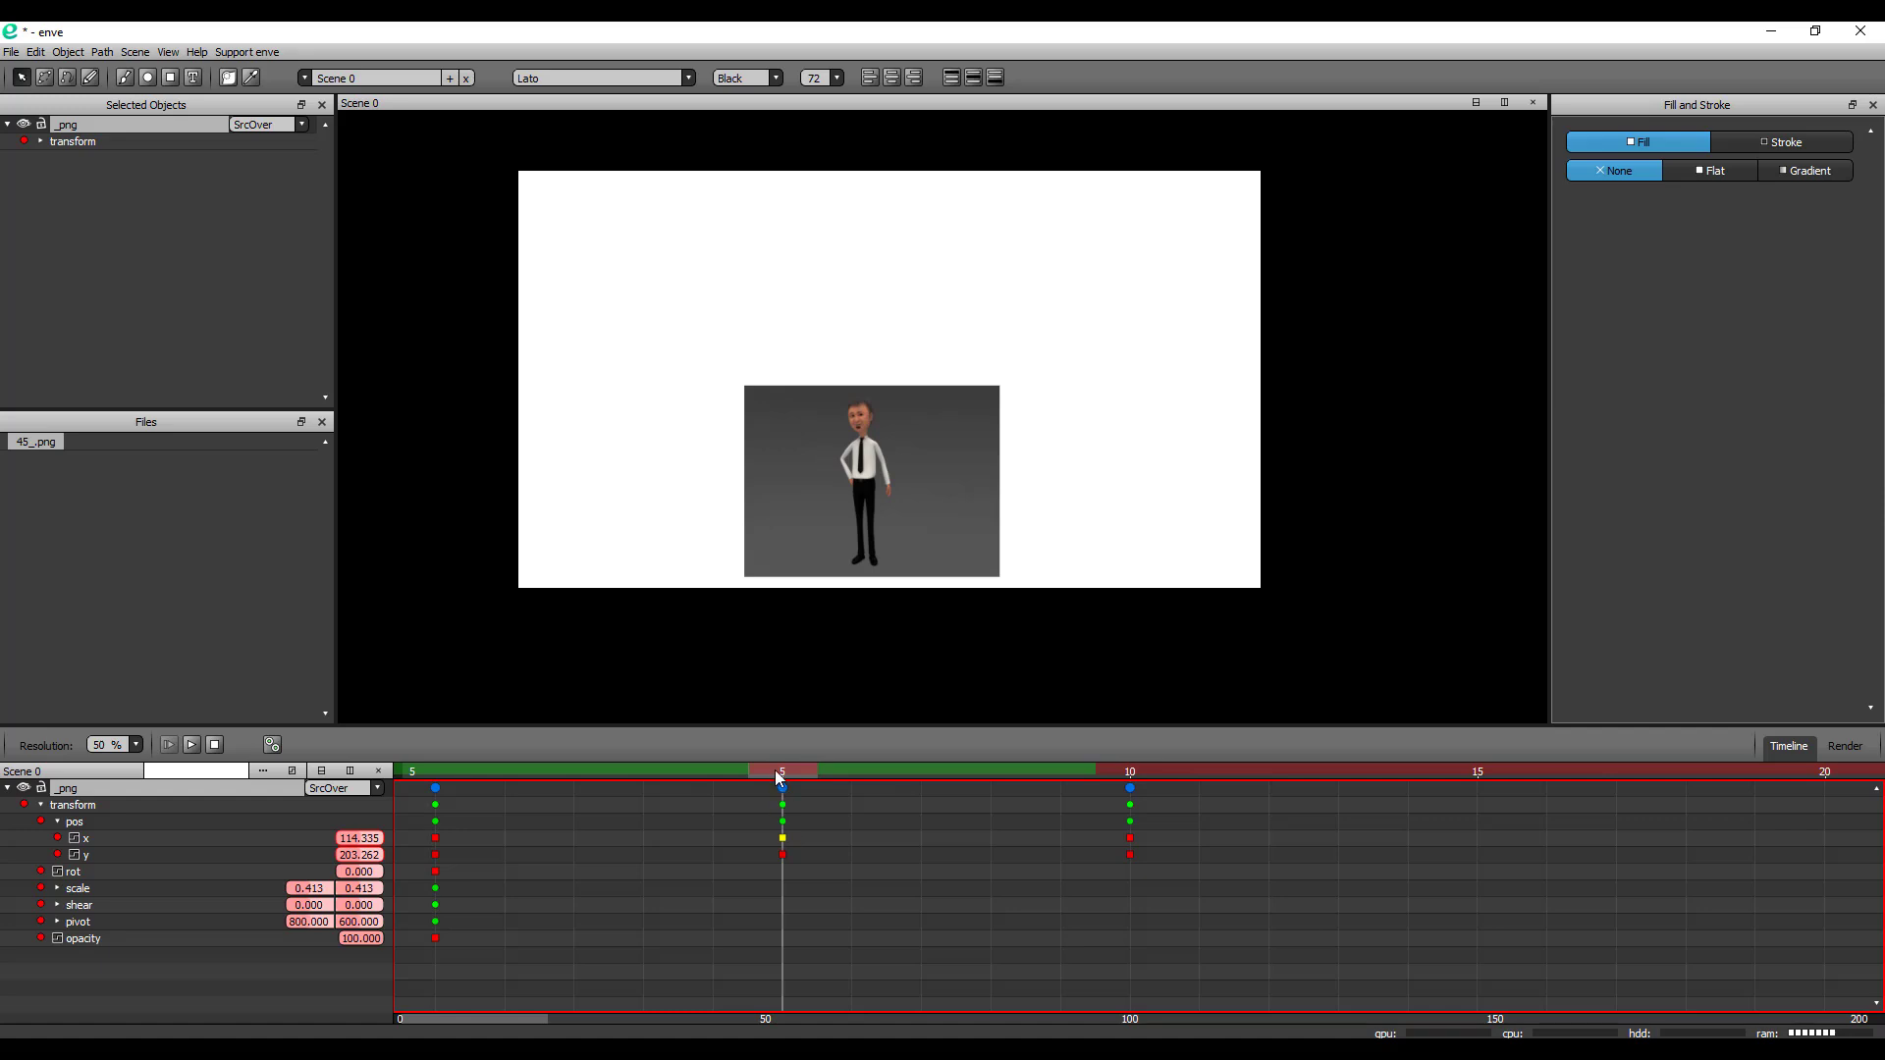
{"action": "left_click_drag", "start_coordinate": [785, 773], "coordinate": [793, 823]}
{"action": "left_click_drag", "start_coordinate": [790, 815], "coordinate": [586, 829]}
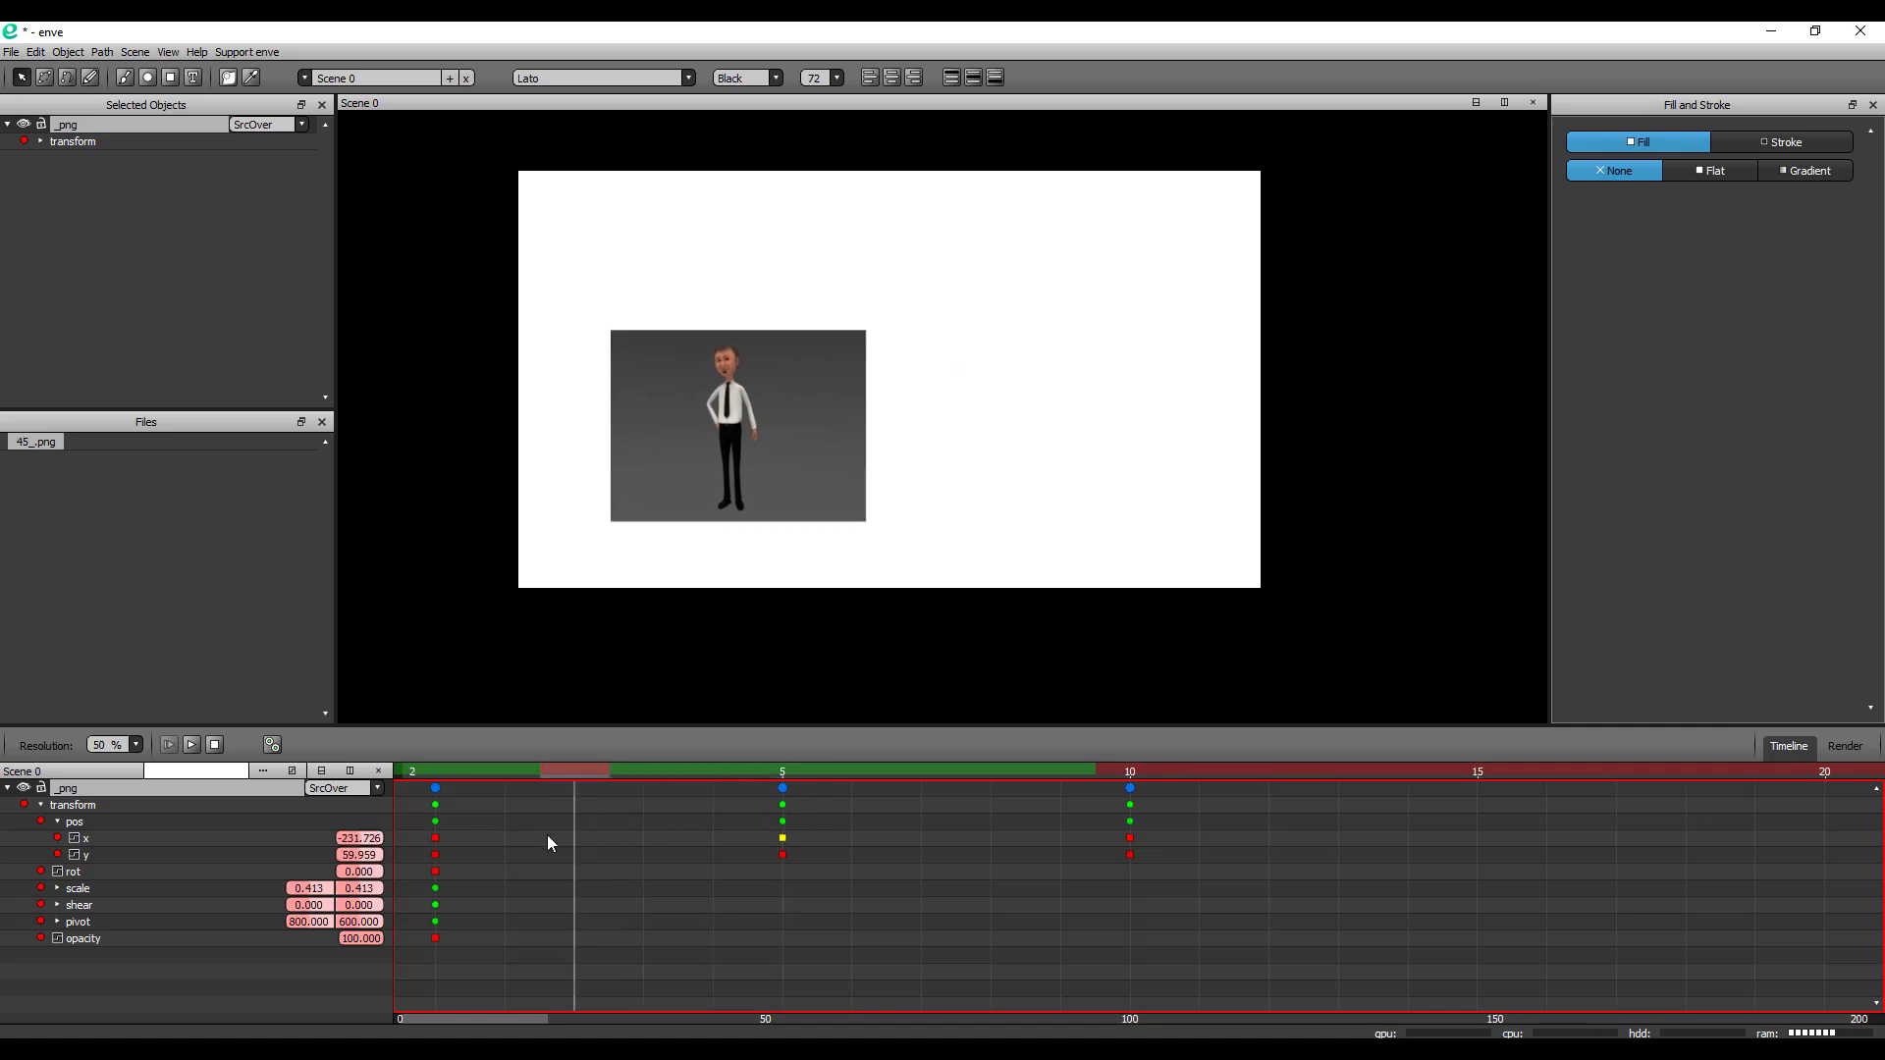
Display the x position curve in the graph editor and raise its frame 5 keyframe to about 181
{"action": "left_click", "coordinate": [292, 770]}
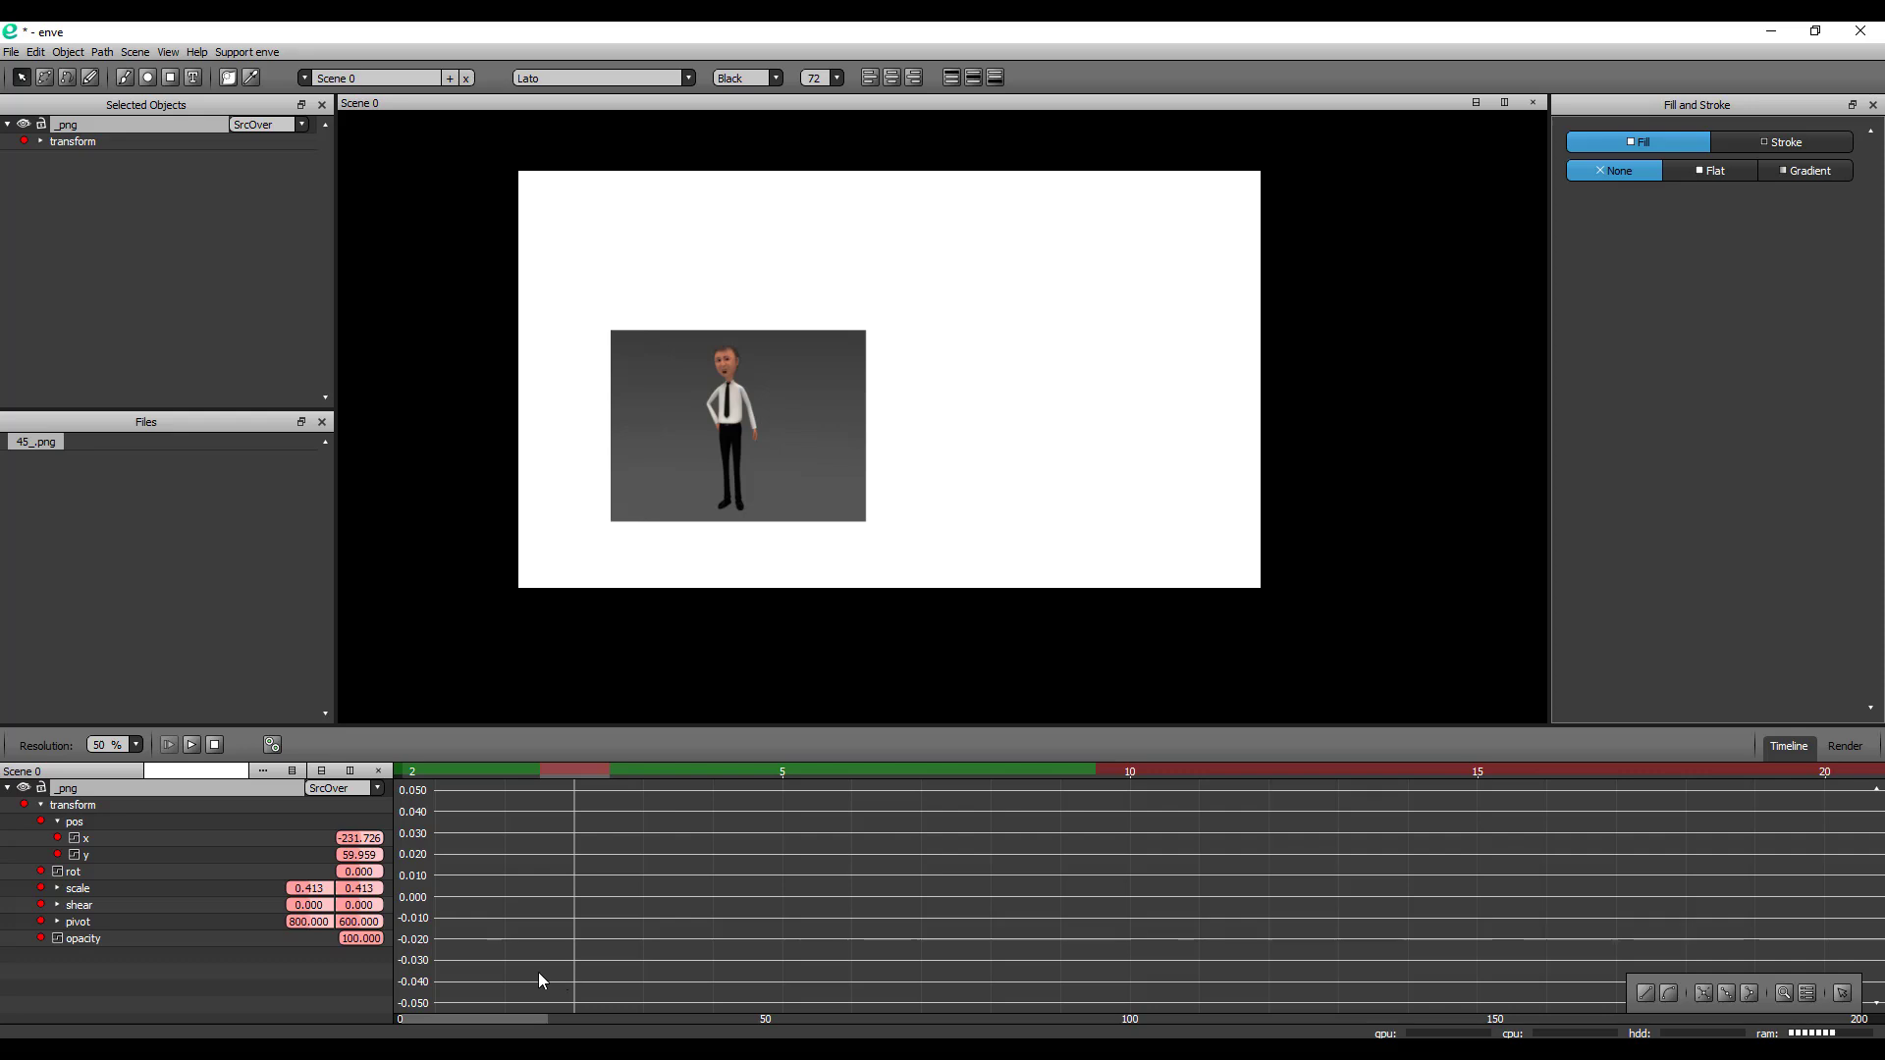
{"action": "left_click", "coordinate": [73, 839]}
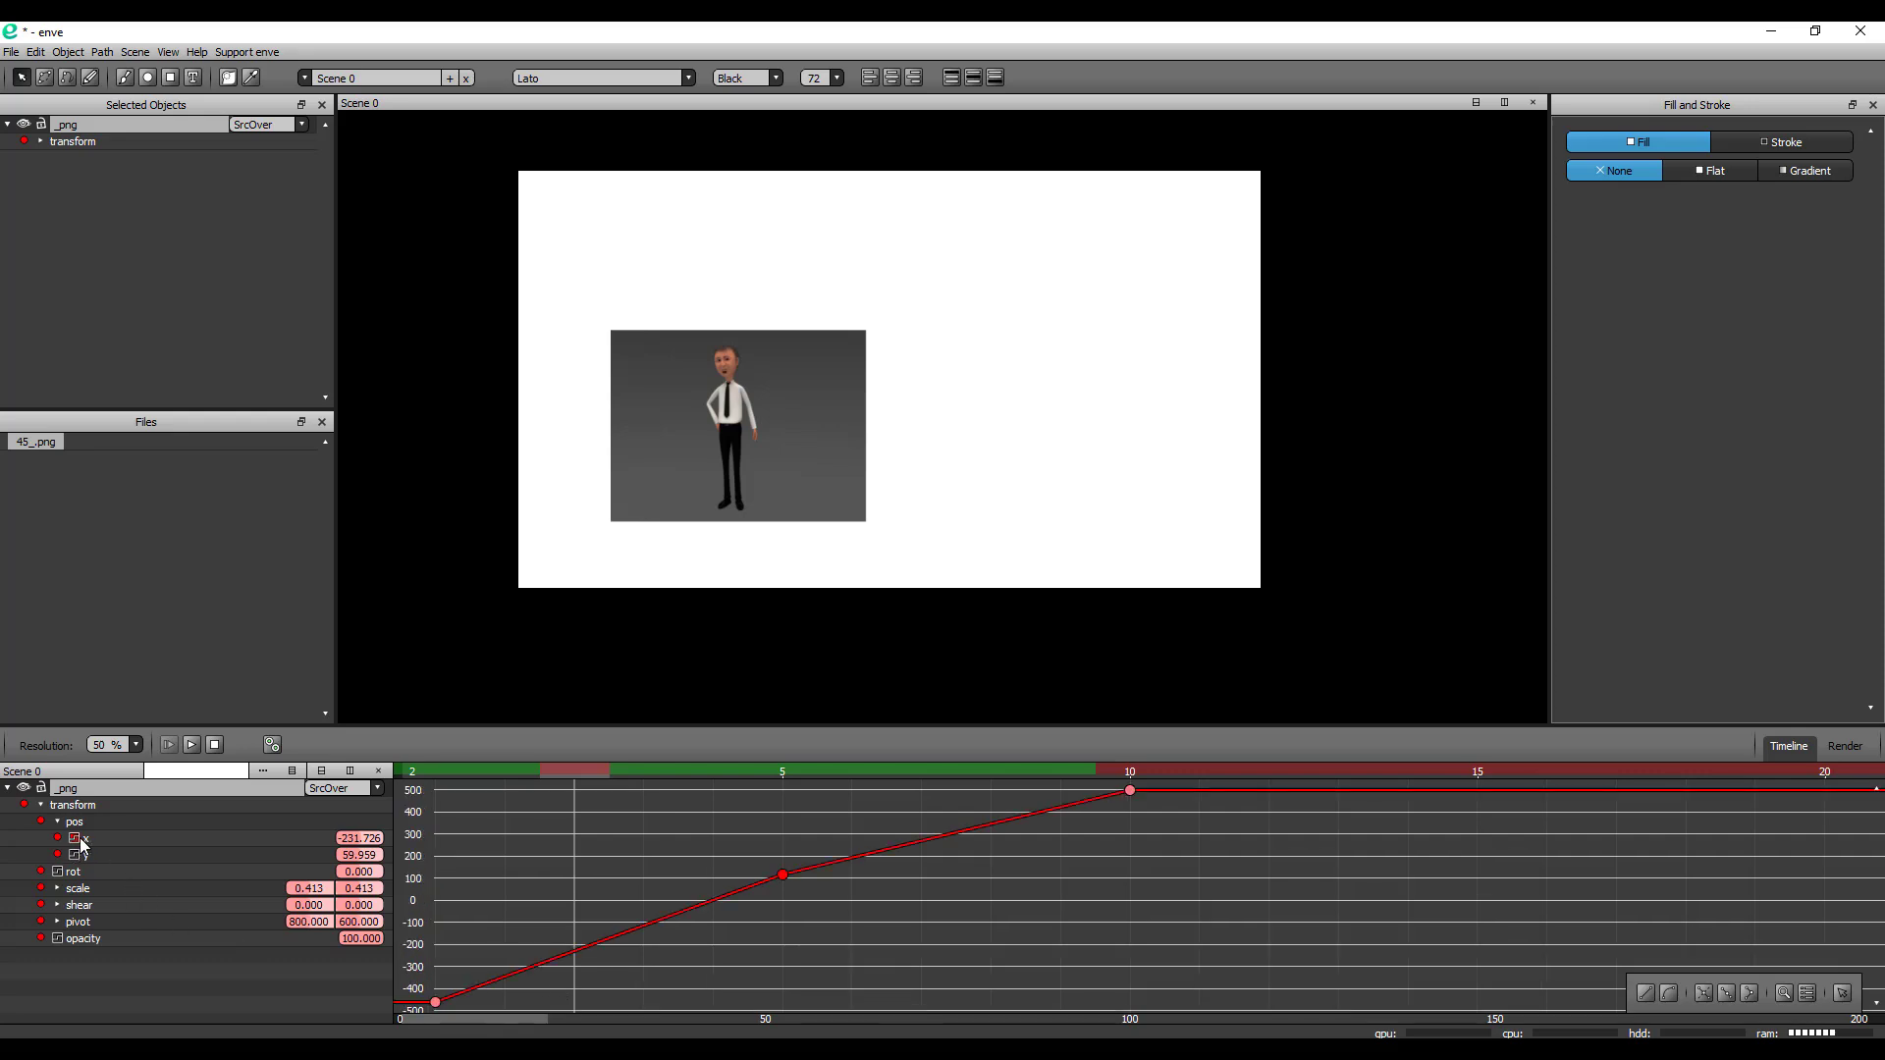
{"action": "left_click_drag", "start_coordinate": [732, 845], "coordinate": [862, 948]}
{"action": "mouse_move", "coordinate": [785, 879]}
{"action": "left_mouse_down"}
{"action": "mouse_move", "coordinate": [814, 909]}
{"action": "mouse_move", "coordinate": [730, 809]}
{"action": "mouse_move", "coordinate": [769, 949]}
{"action": "mouse_move", "coordinate": [853, 832]}
{"action": "mouse_move", "coordinate": [827, 958]}
{"action": "mouse_move", "coordinate": [703, 921]}
{"action": "mouse_move", "coordinate": [785, 860]}
{"action": "left_mouse_up"}
Display only the y position curve and lower its frame 5 keyframe to about 104
{"action": "left_click", "coordinate": [74, 855]}
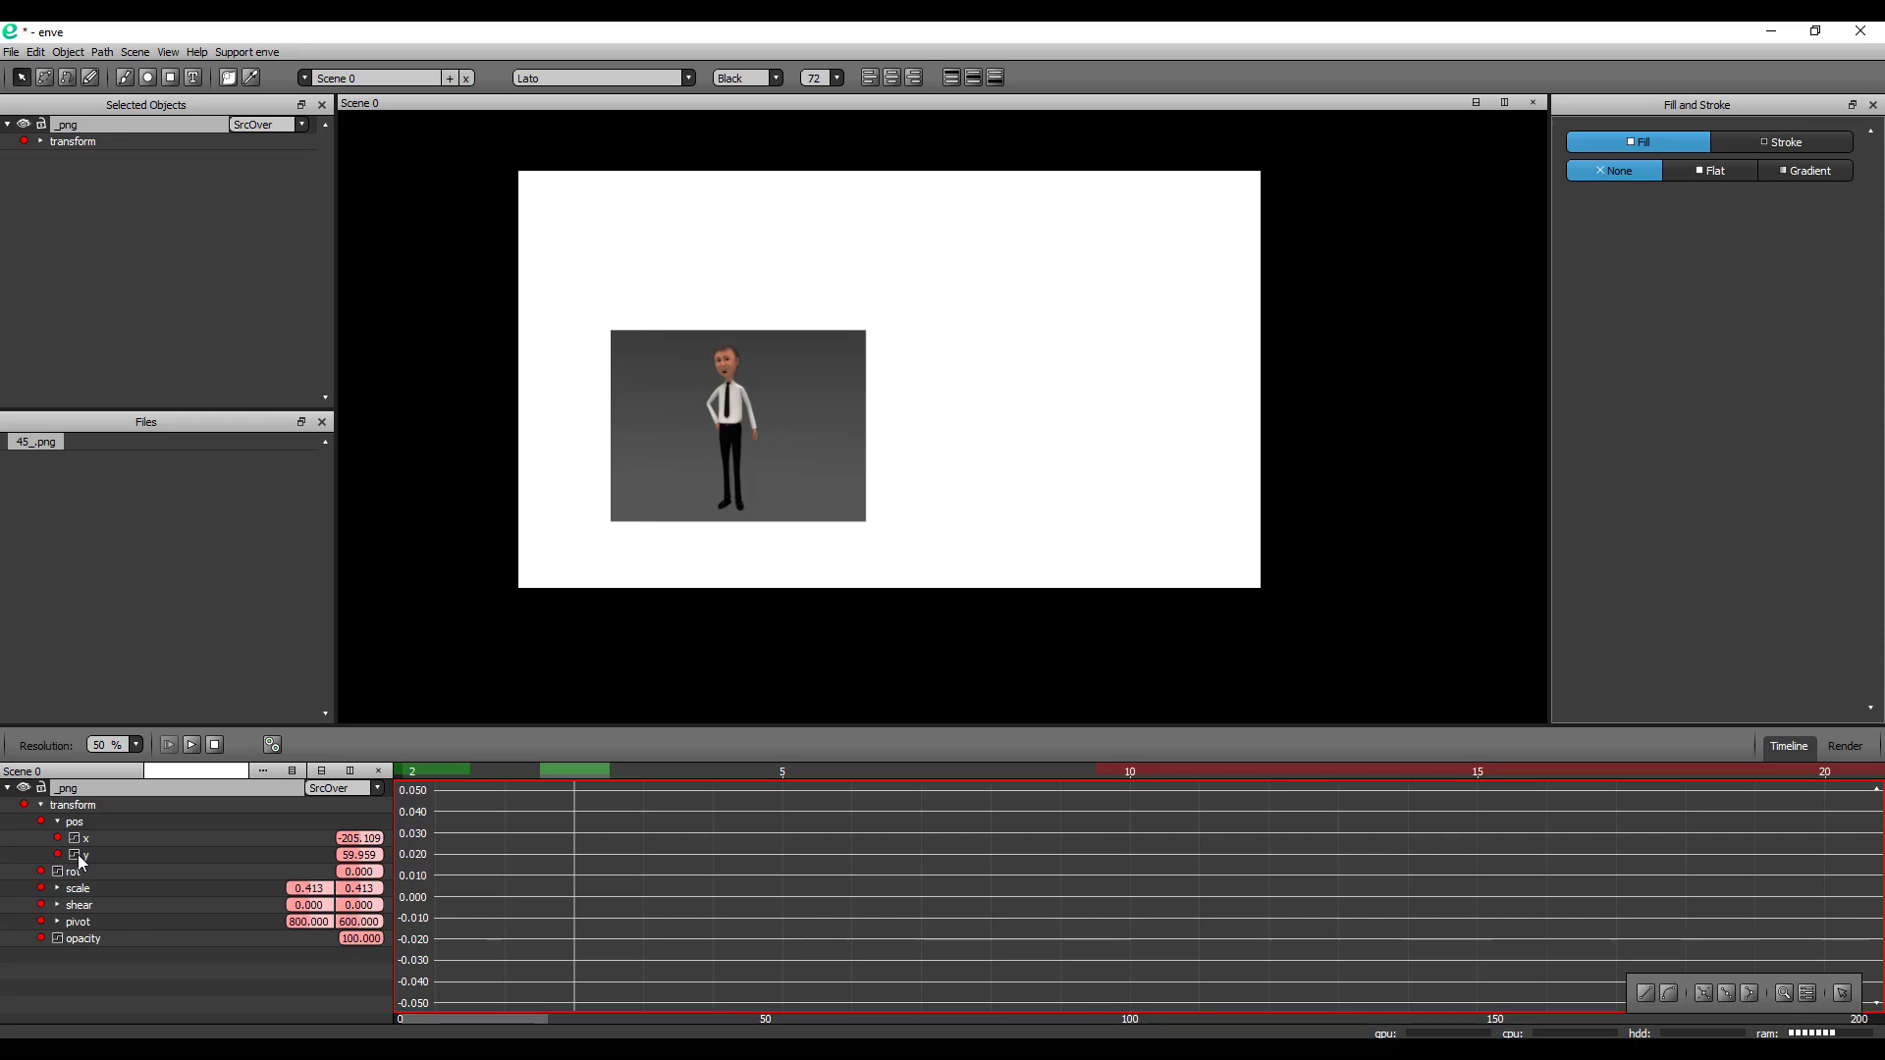
{"action": "left_click_drag", "start_coordinate": [783, 791], "coordinate": [782, 847]}
{"action": "mouse_move", "coordinate": [581, 770]}
{"action": "left_mouse_down"}
{"action": "mouse_move", "coordinate": [809, 814]}
{"action": "mouse_move", "coordinate": [784, 879]}
{"action": "mouse_move", "coordinate": [788, 771]}
{"action": "mouse_move", "coordinate": [786, 871]}
{"action": "mouse_move", "coordinate": [932, 856]}
{"action": "mouse_move", "coordinate": [702, 875]}
{"action": "mouse_move", "coordinate": [799, 869]}
{"action": "mouse_move", "coordinate": [782, 871]}
{"action": "left_mouse_up"}
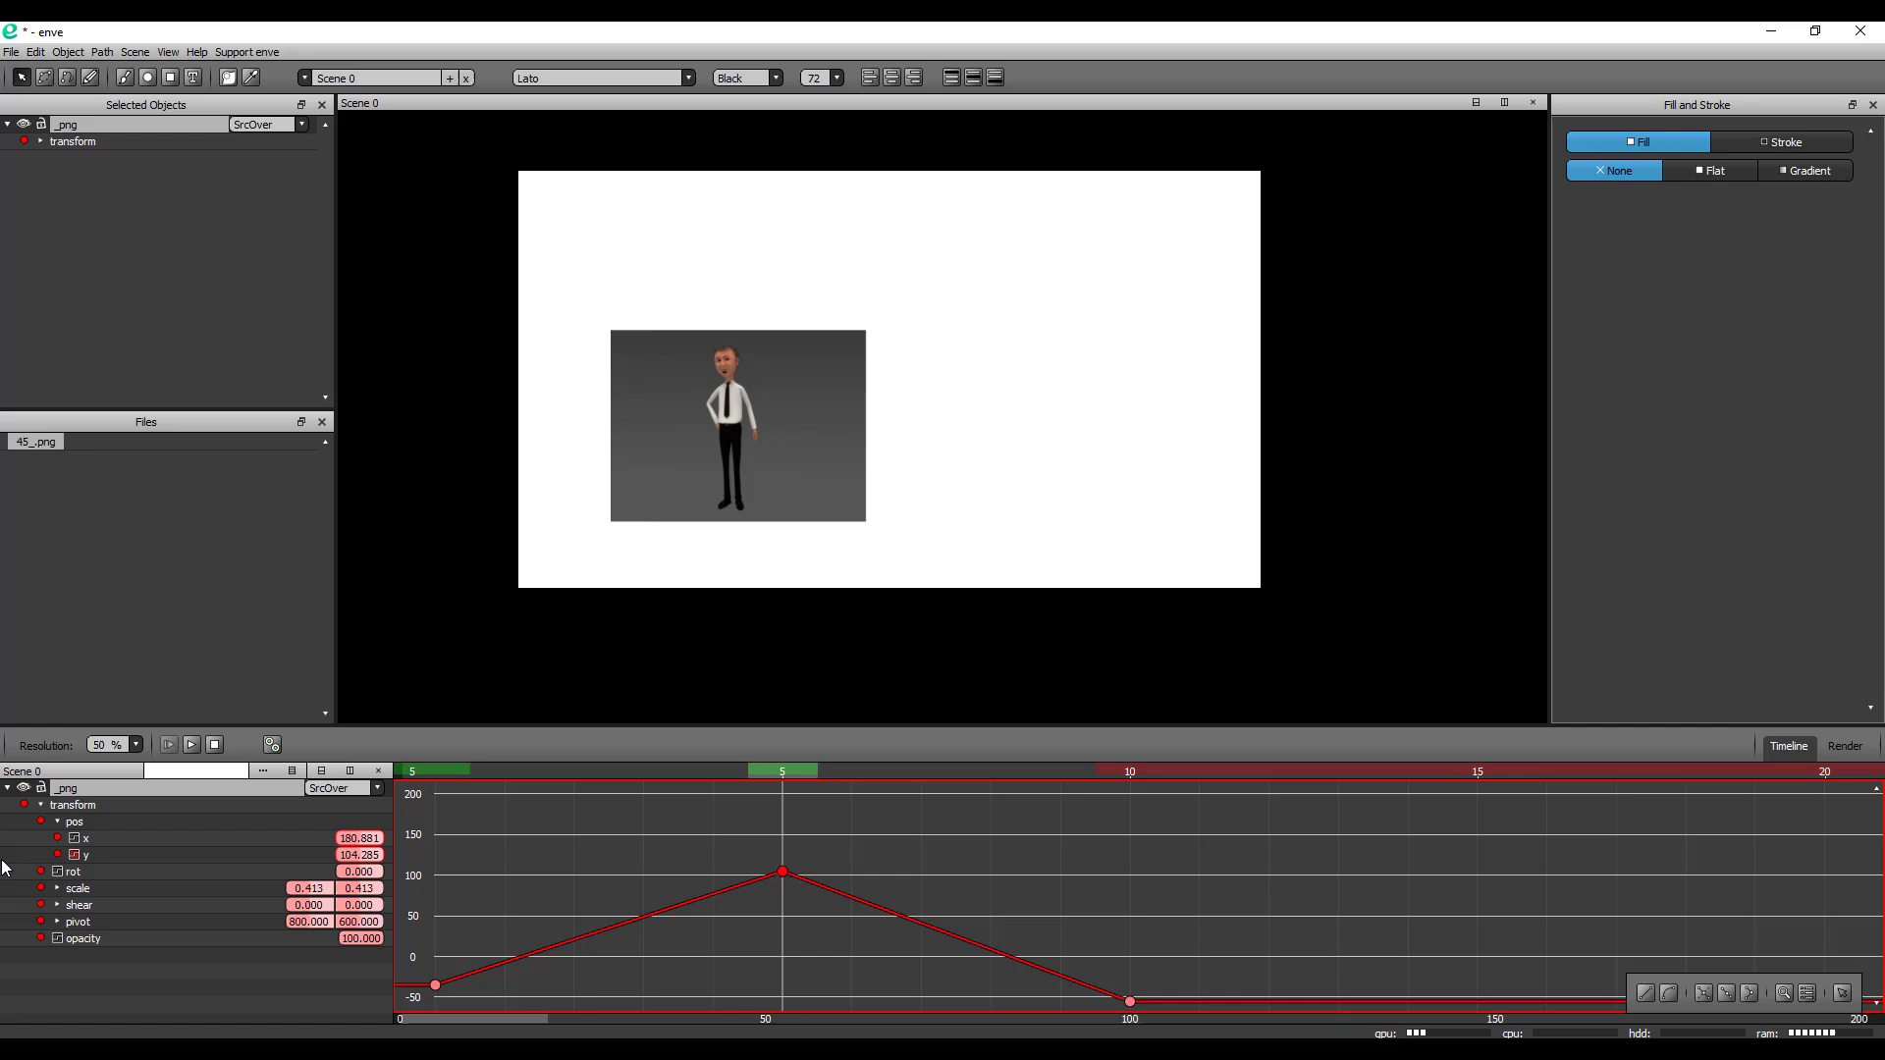
With both position curves shown, move their middle keyframes to frame 2 and last keyframes to frame 5, and play back the animation
{"action": "left_click", "coordinate": [74, 839]}
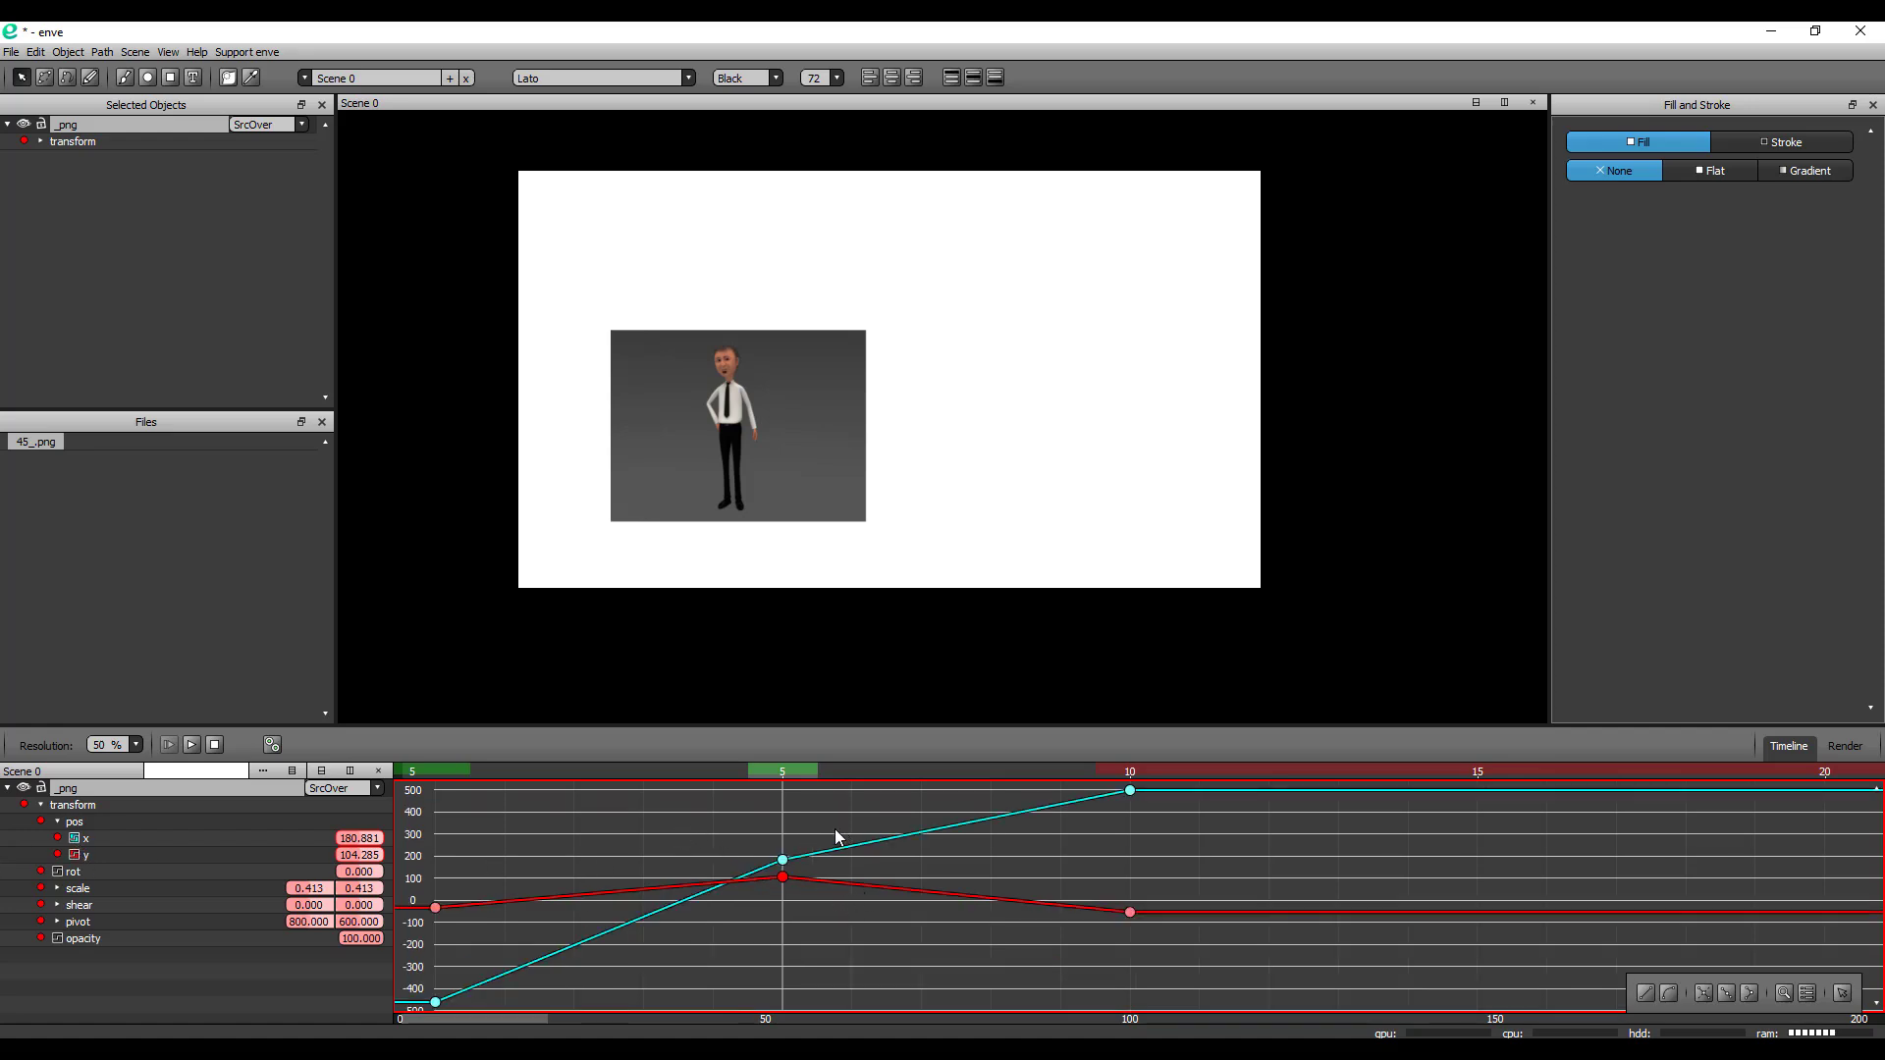
{"action": "left_click_drag", "start_coordinate": [782, 877], "coordinate": [1014, 901]}
{"action": "left_click_drag", "start_coordinate": [778, 774], "coordinate": [713, 884]}
{"action": "left_click_drag", "start_coordinate": [994, 903], "coordinate": [579, 892]}
{"action": "left_click_drag", "start_coordinate": [1097, 777], "coordinate": [778, 807]}
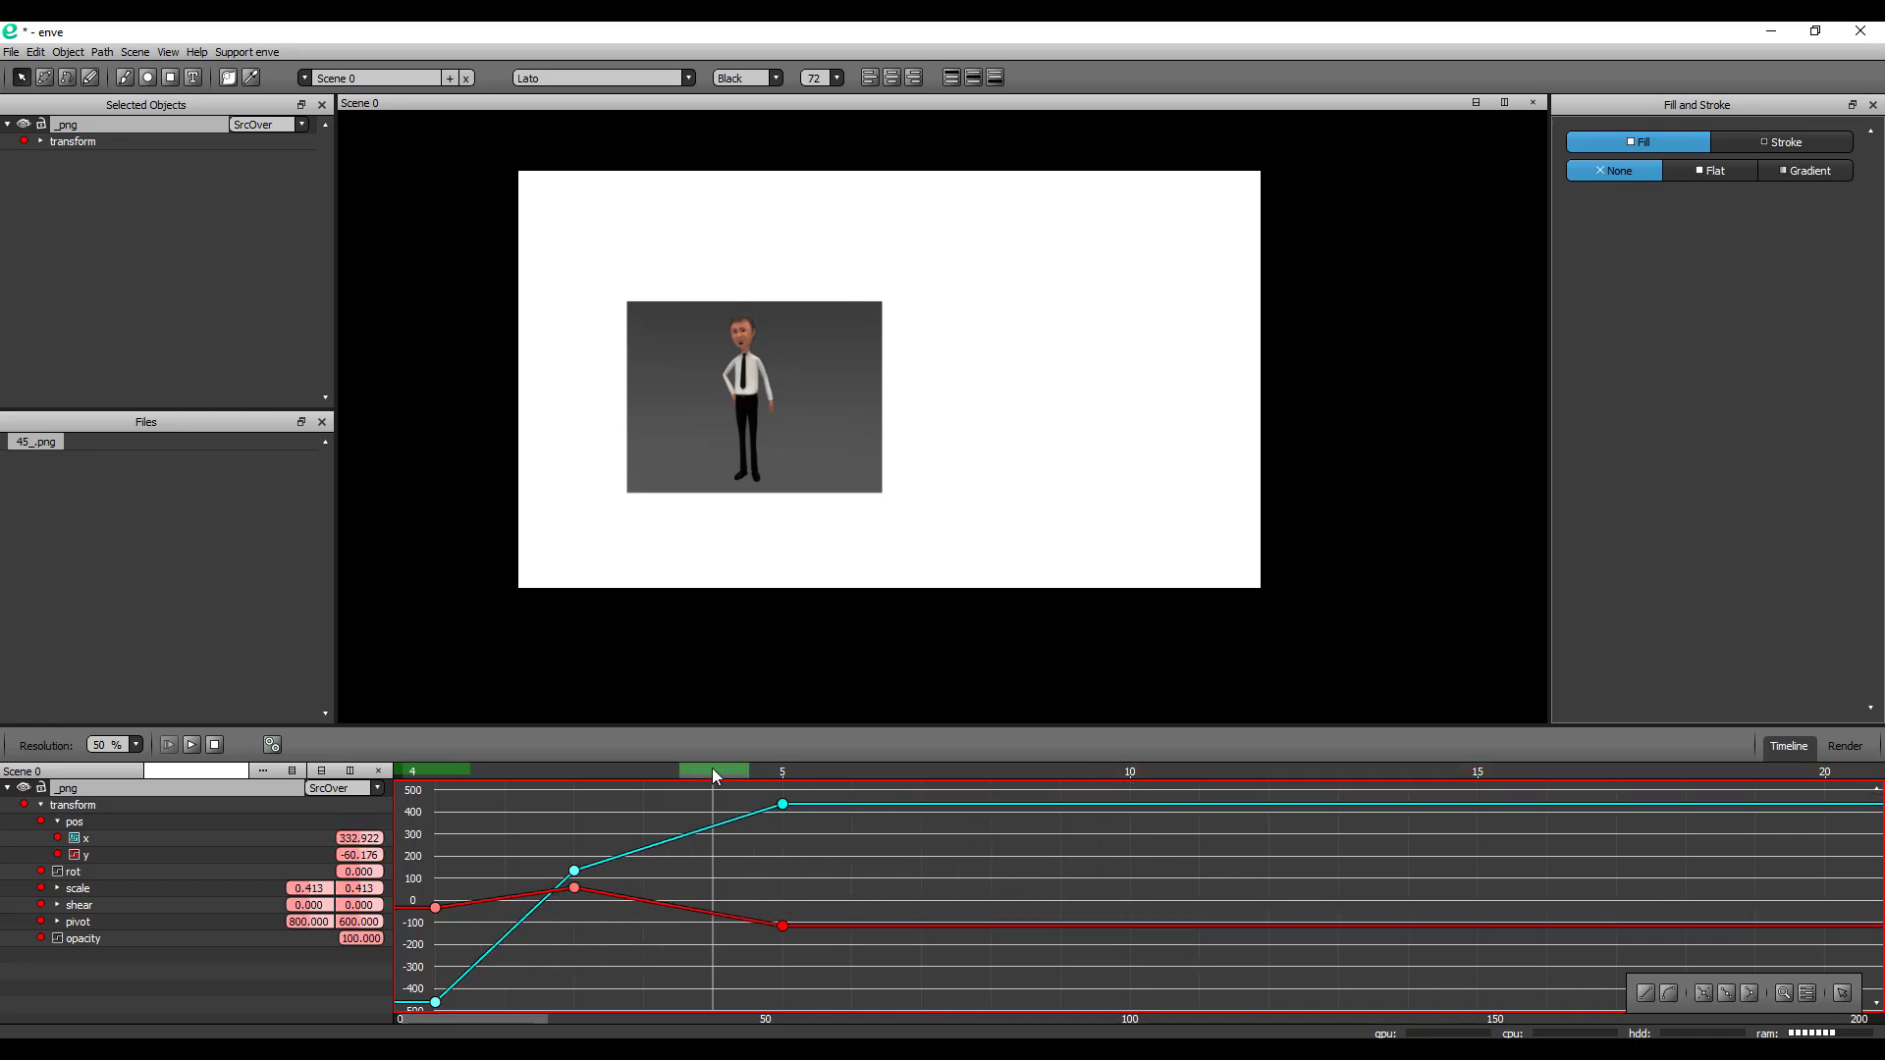
{"action": "key", "text": "space"}
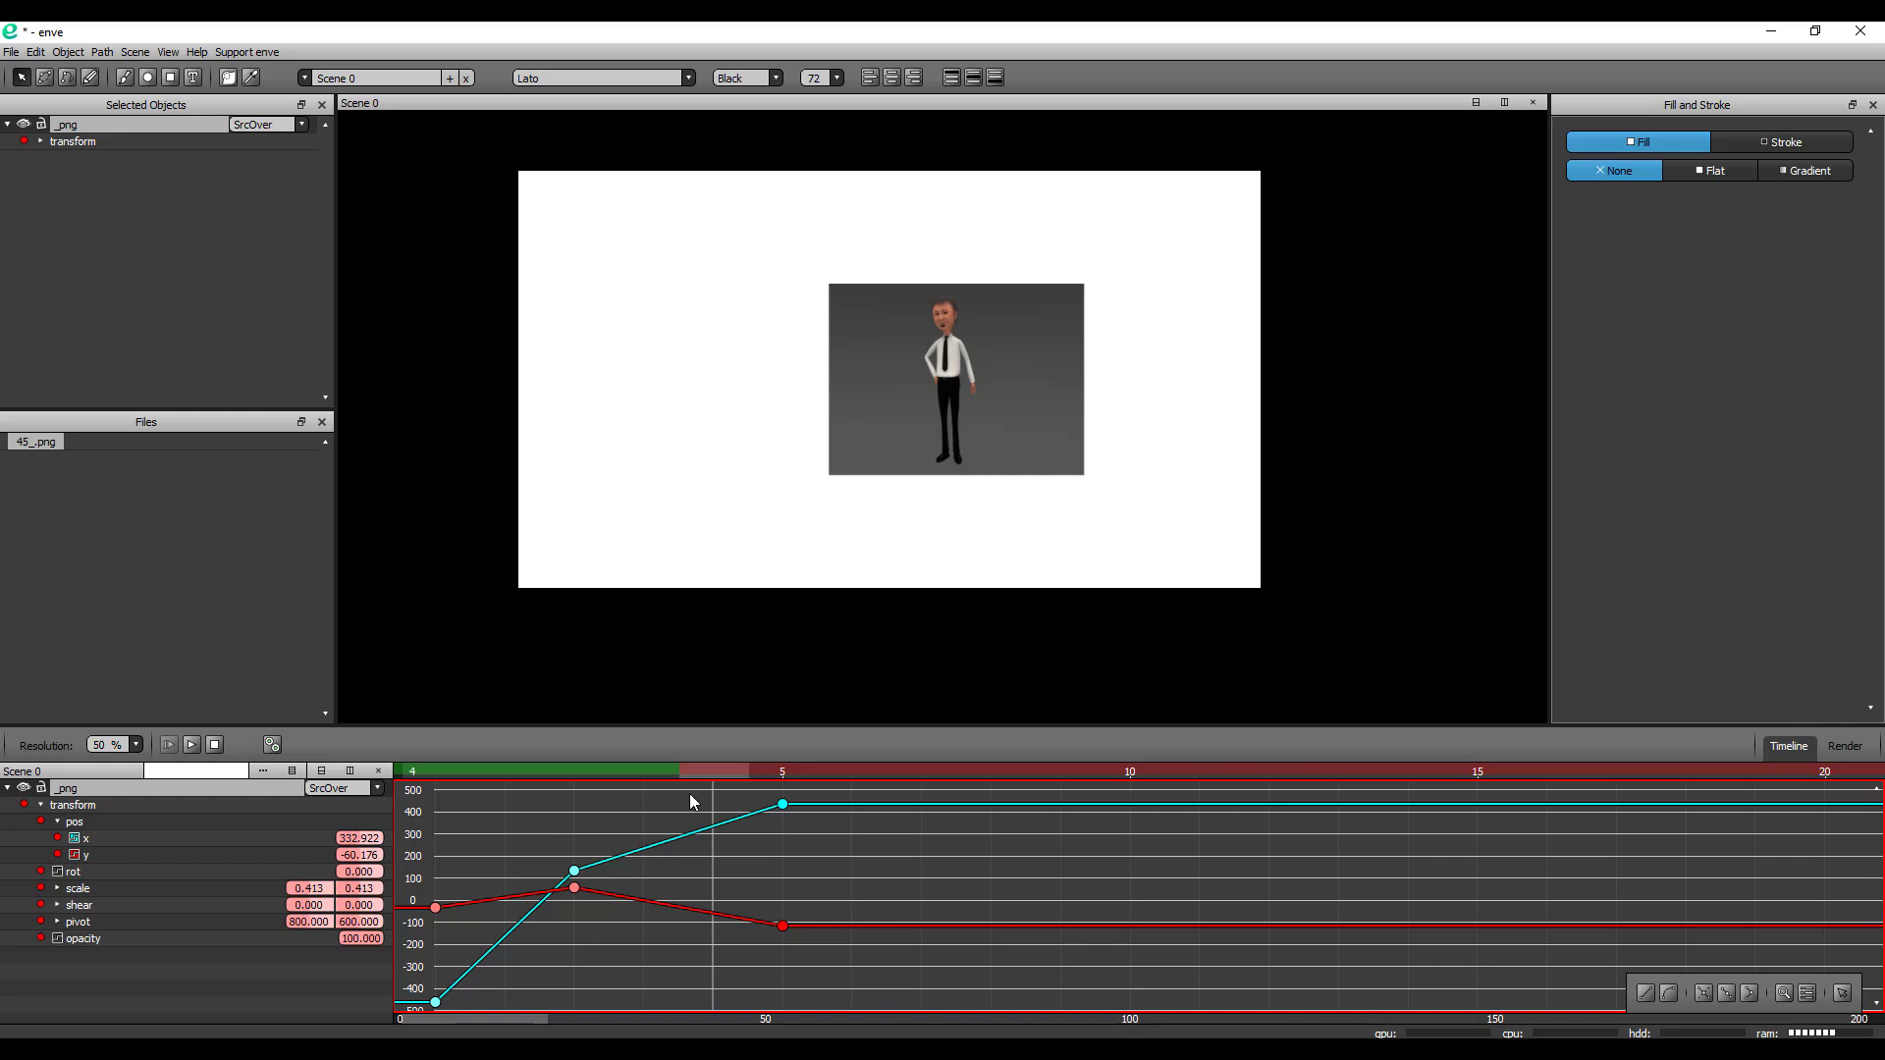
{"action": "scroll", "coordinate": [967, 210], "scroll_direction": "up", "scroll_amount": 8}
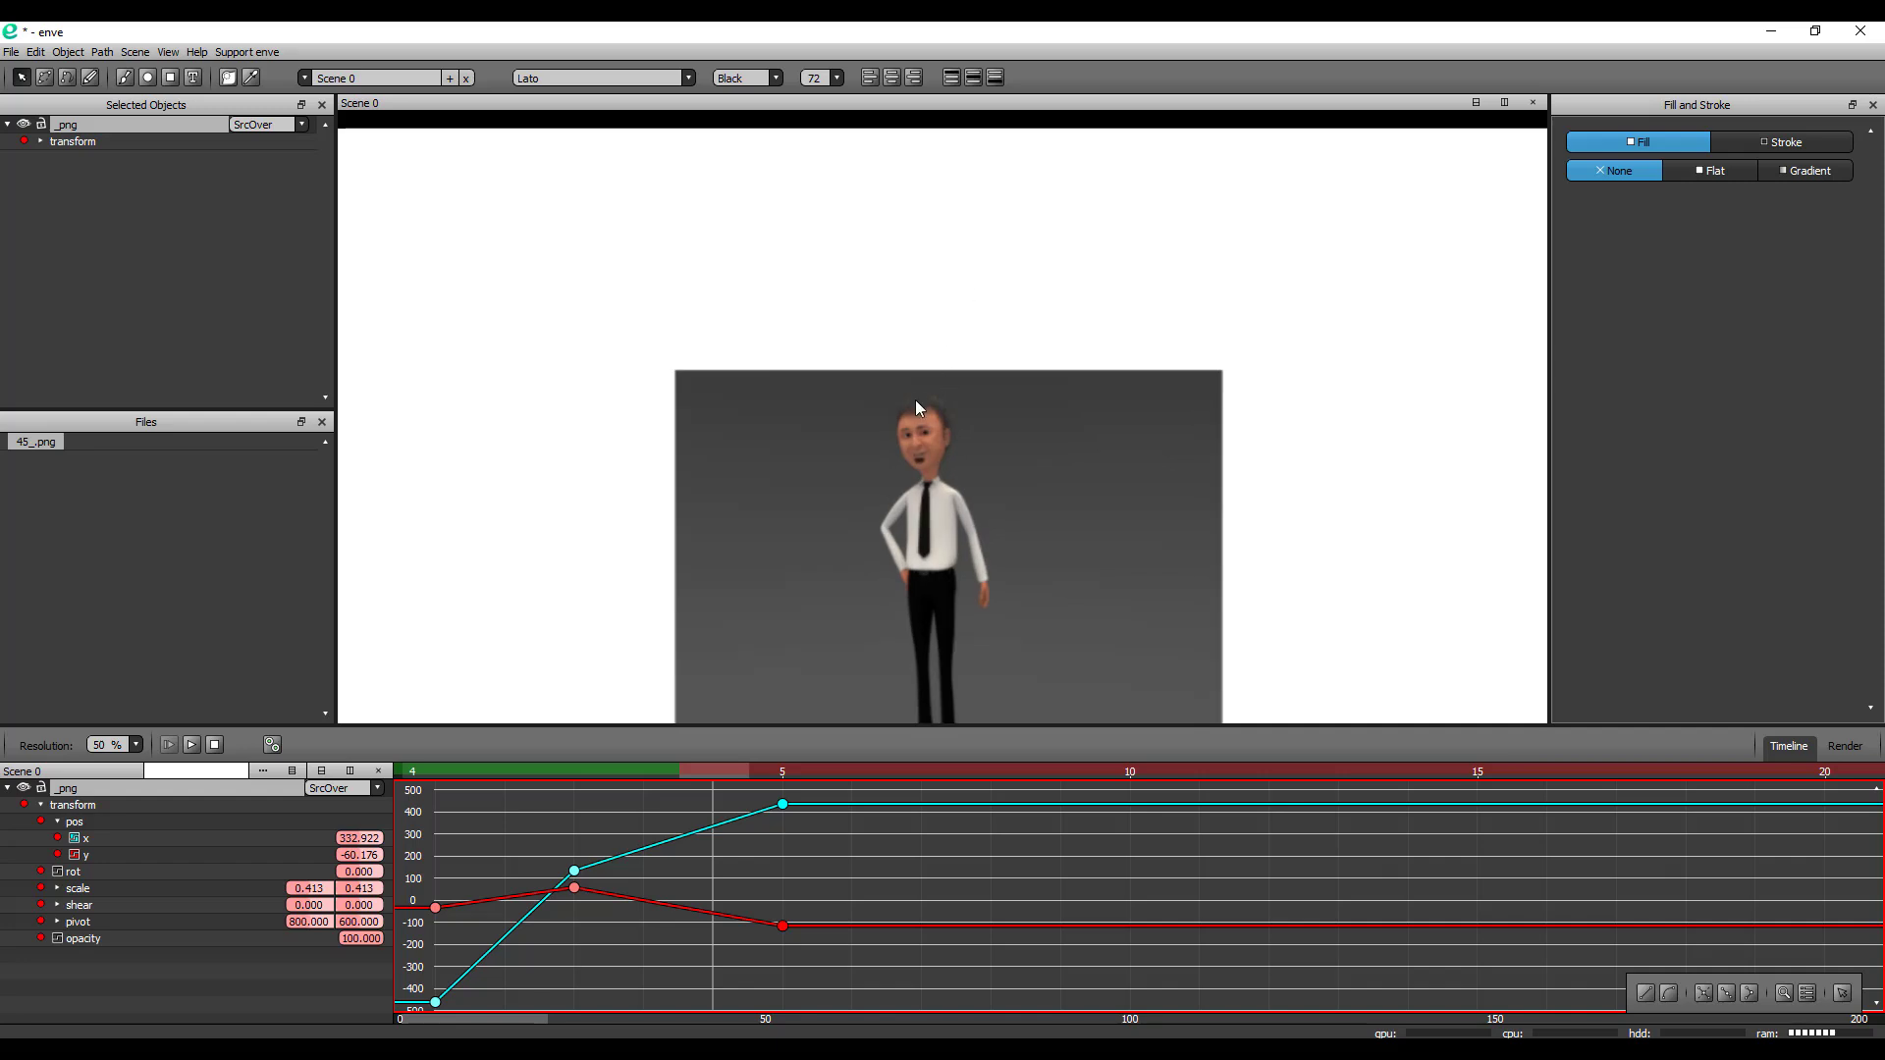
{"action": "scroll", "coordinate": [948, 510], "scroll_direction": "down", "scroll_amount": 1}
{"action": "left_click_drag", "start_coordinate": [949, 510], "coordinate": [1029, 368]}
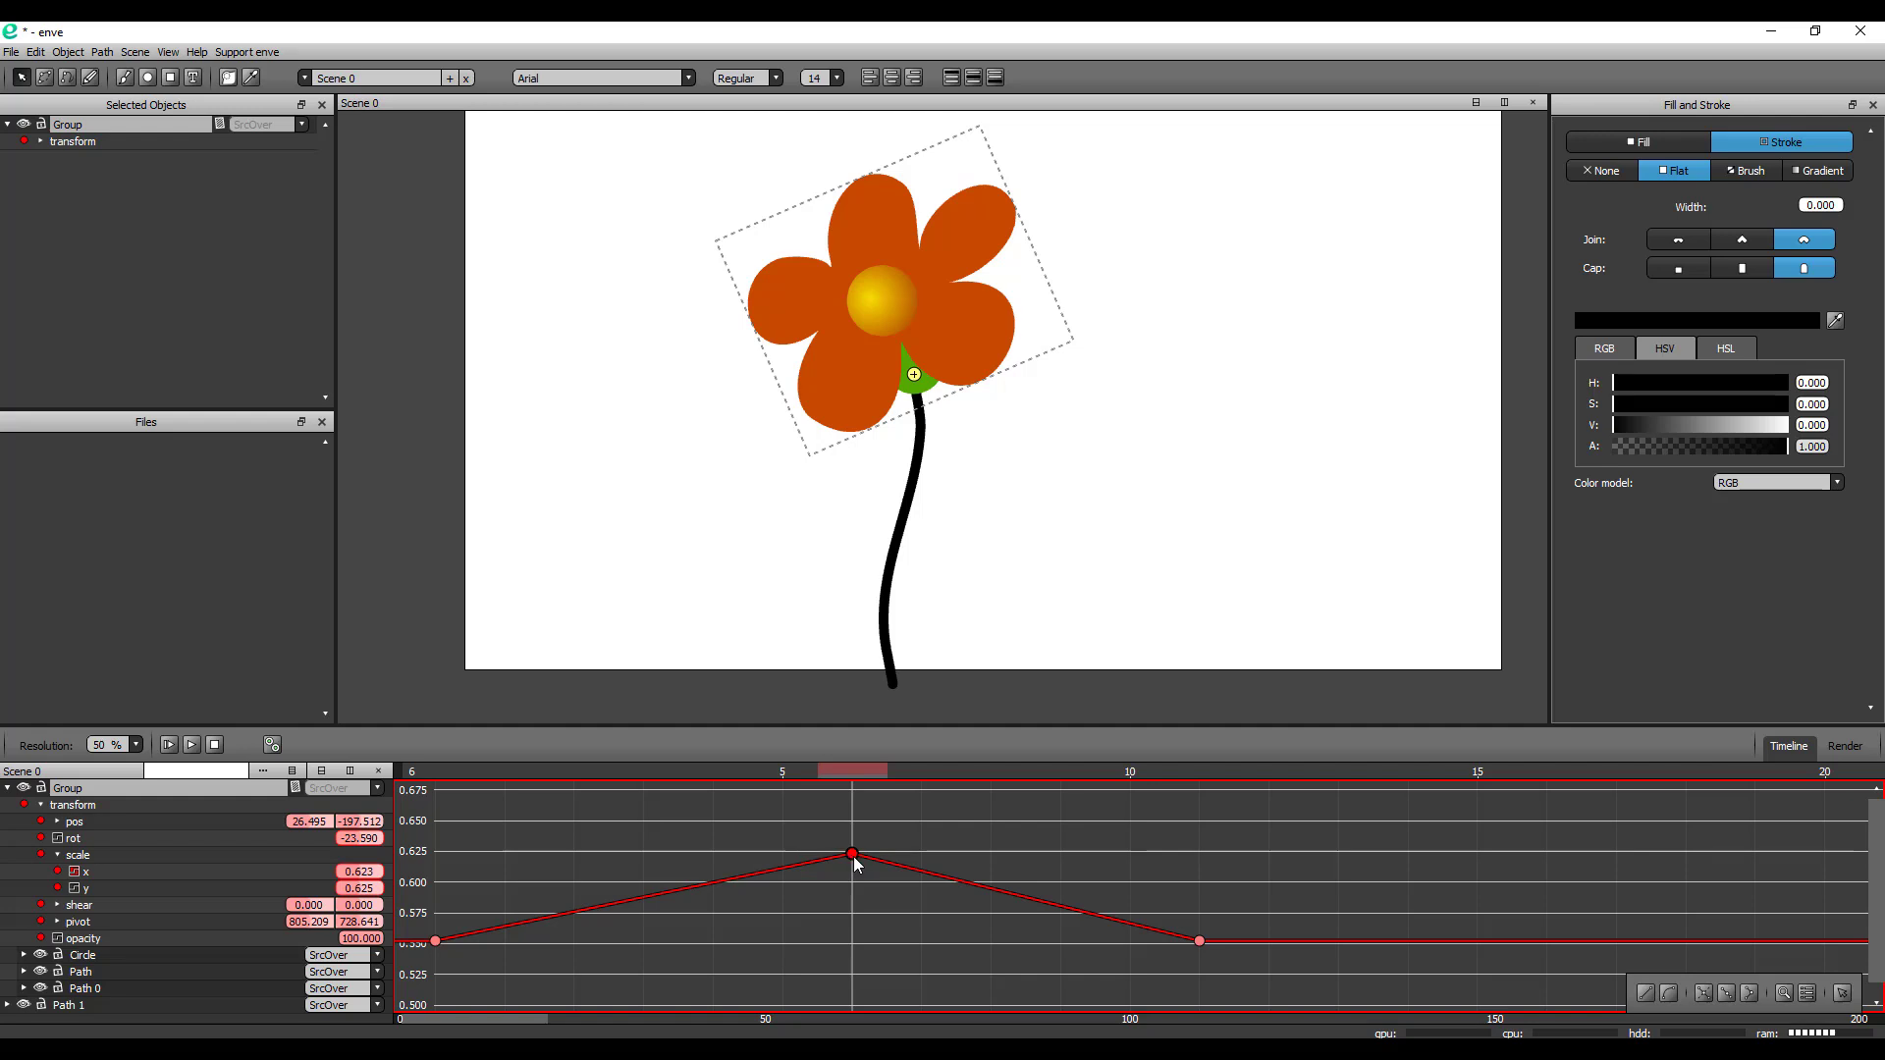
Smooth the middle keyframe of the group's x scale curve, steepen its tangent so the curve bulges before frame 6, and play back the animation
{"action": "left_click", "coordinate": [1749, 993]}
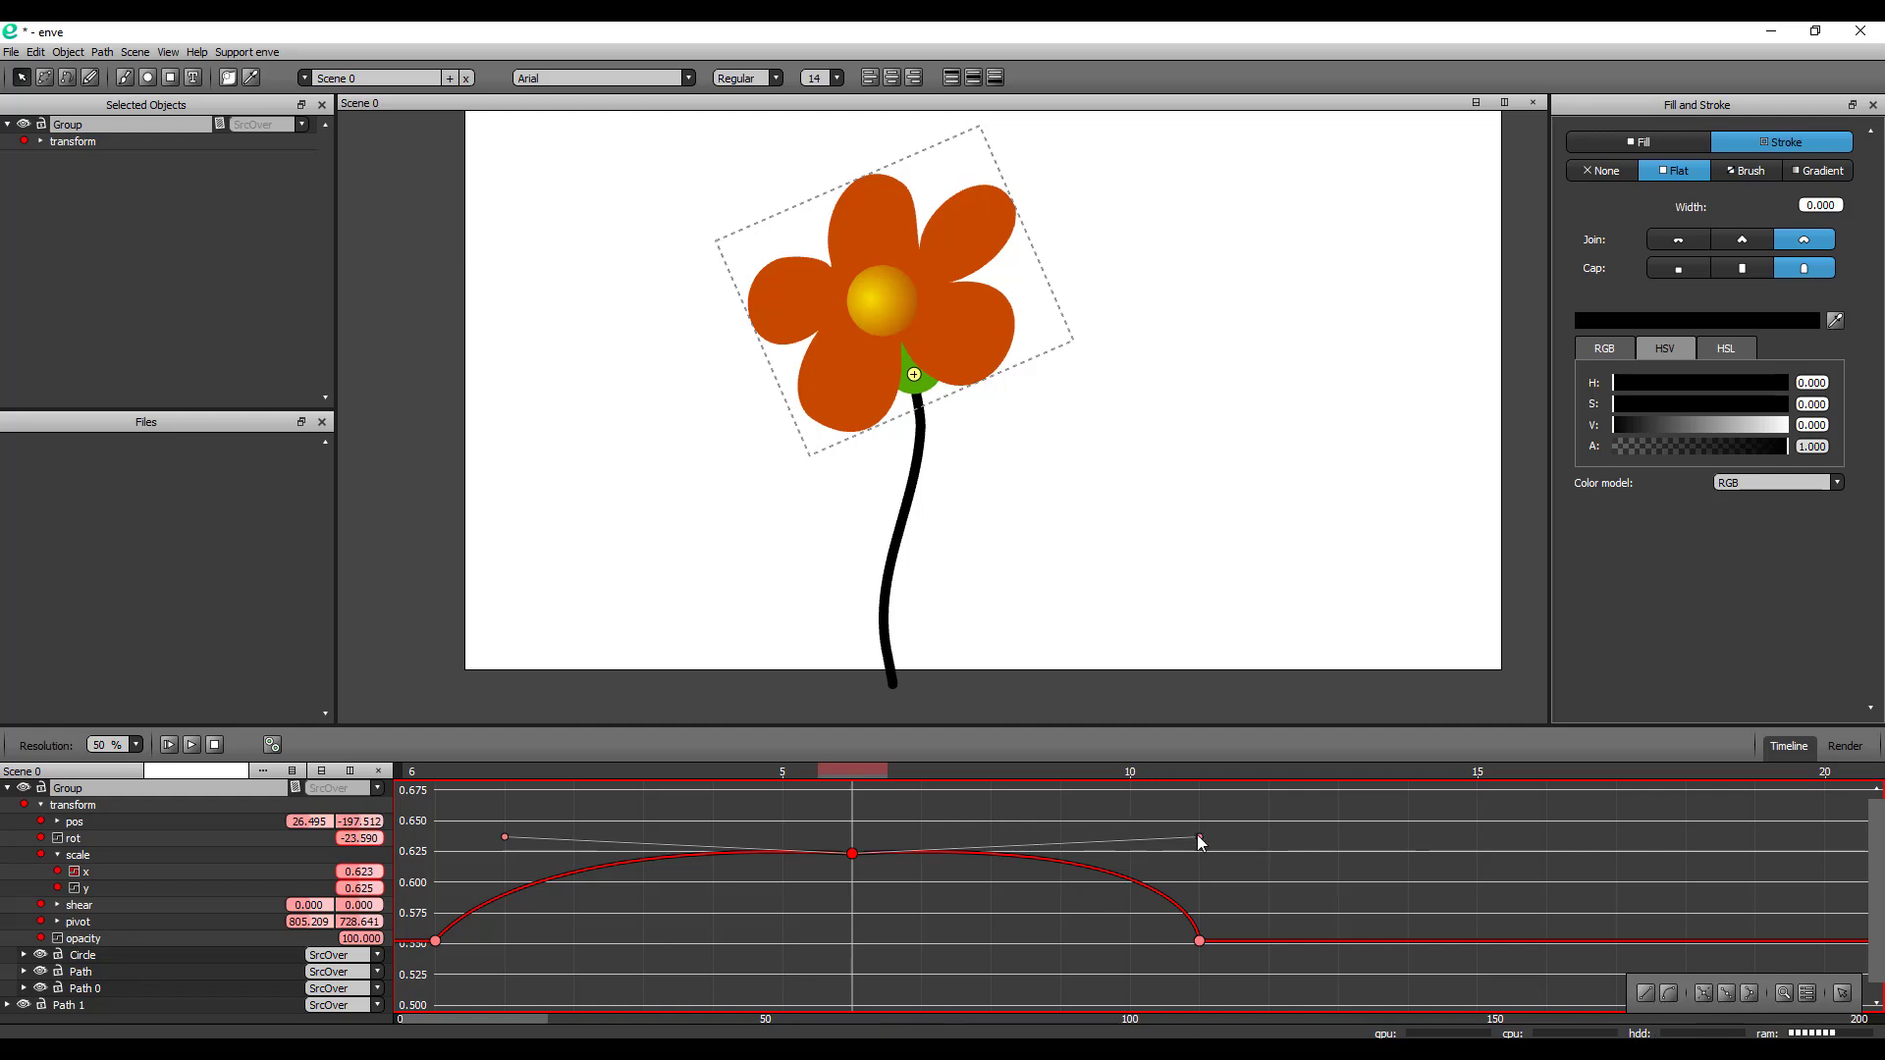
{"action": "left_click_drag", "start_coordinate": [1199, 836], "coordinate": [969, 940]}
{"action": "key", "text": "space"}
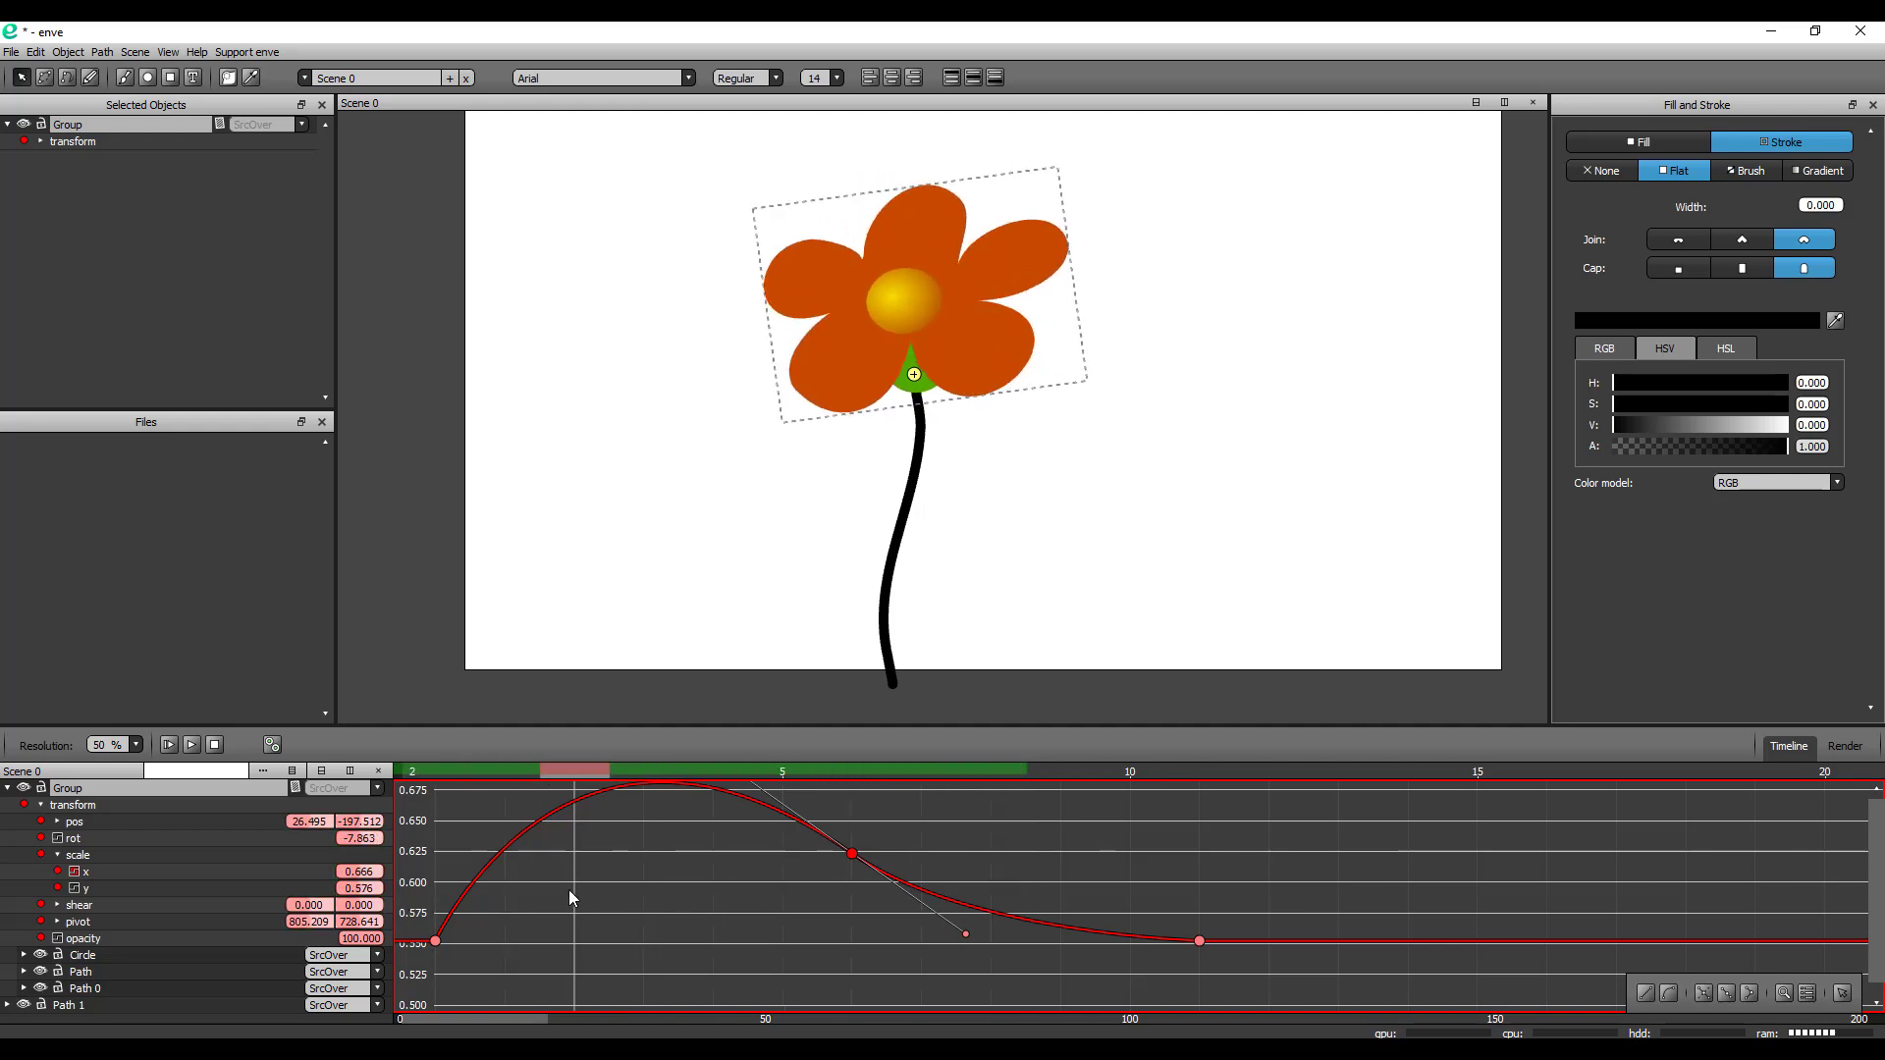
{"action": "key", "text": "space"}
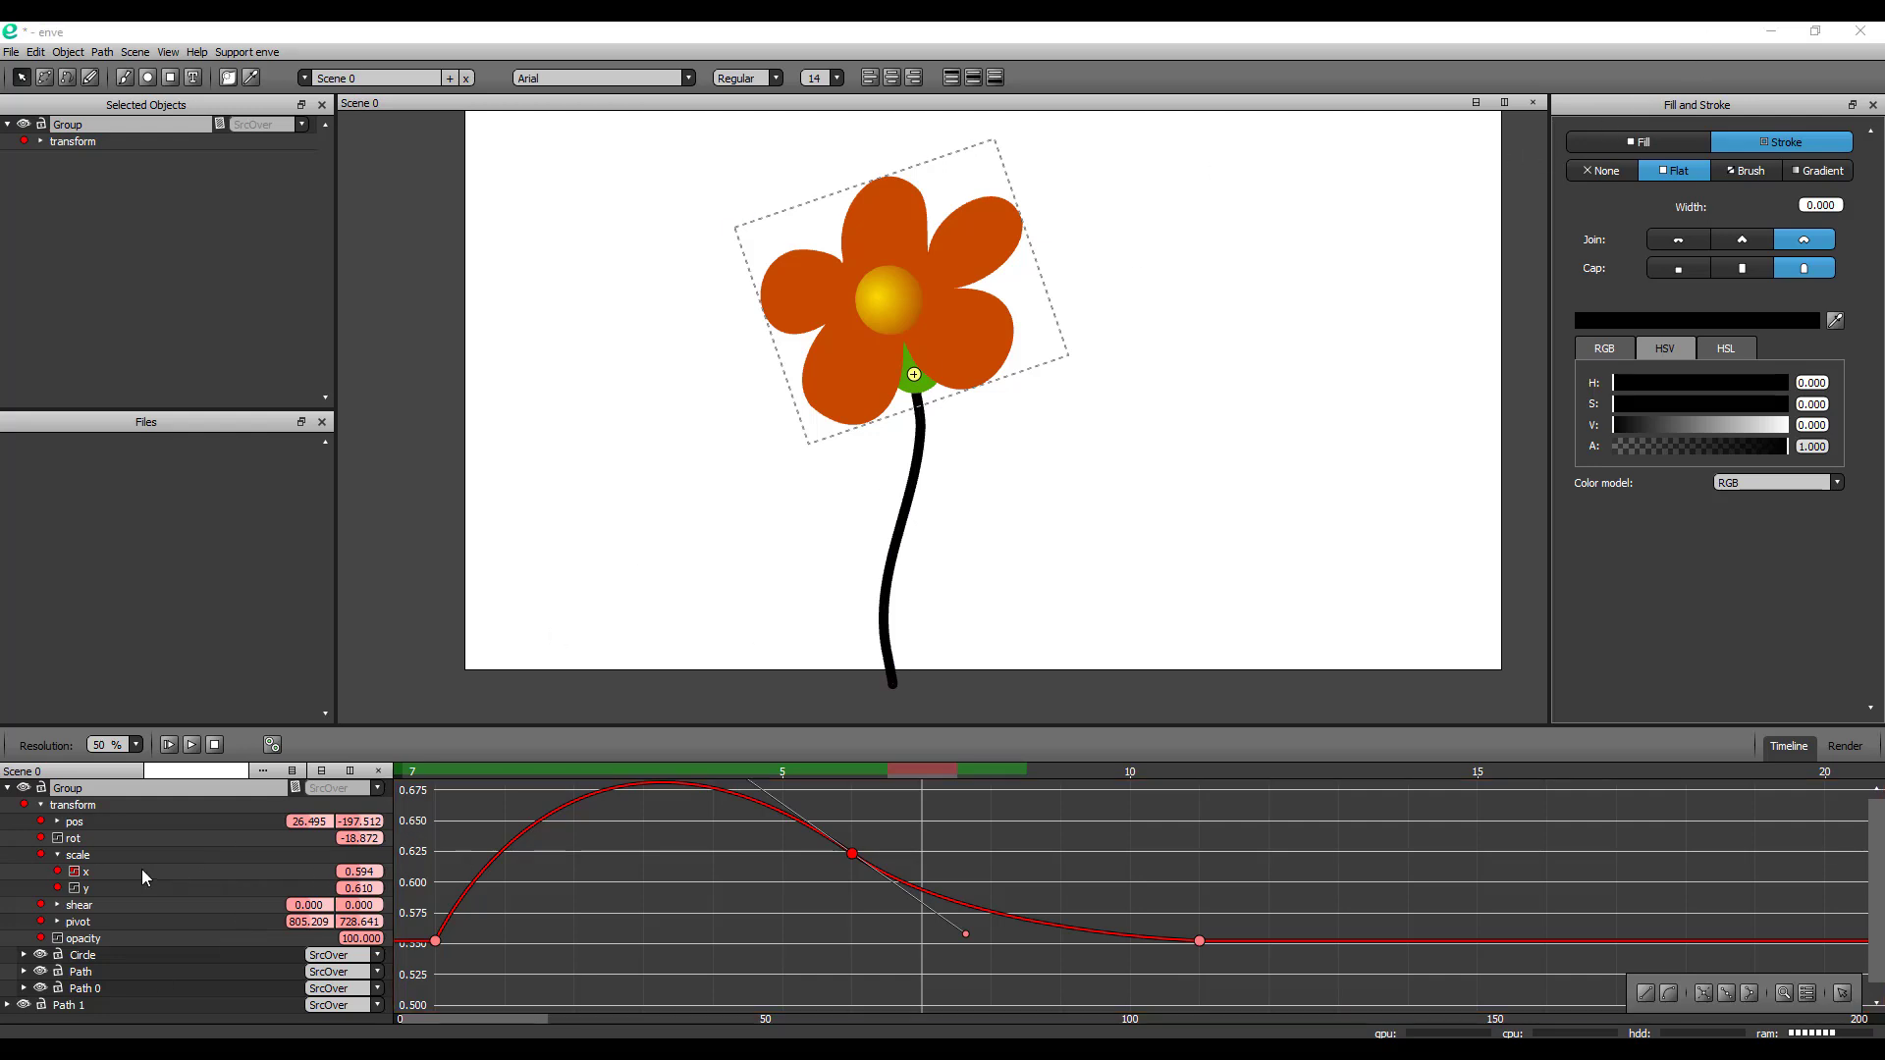
Show the group's rotation curve, smooth its frame 6 keyframe with control handles, and shorten the trailing handle to about frame 9.5
{"action": "left_click", "coordinate": [58, 839]}
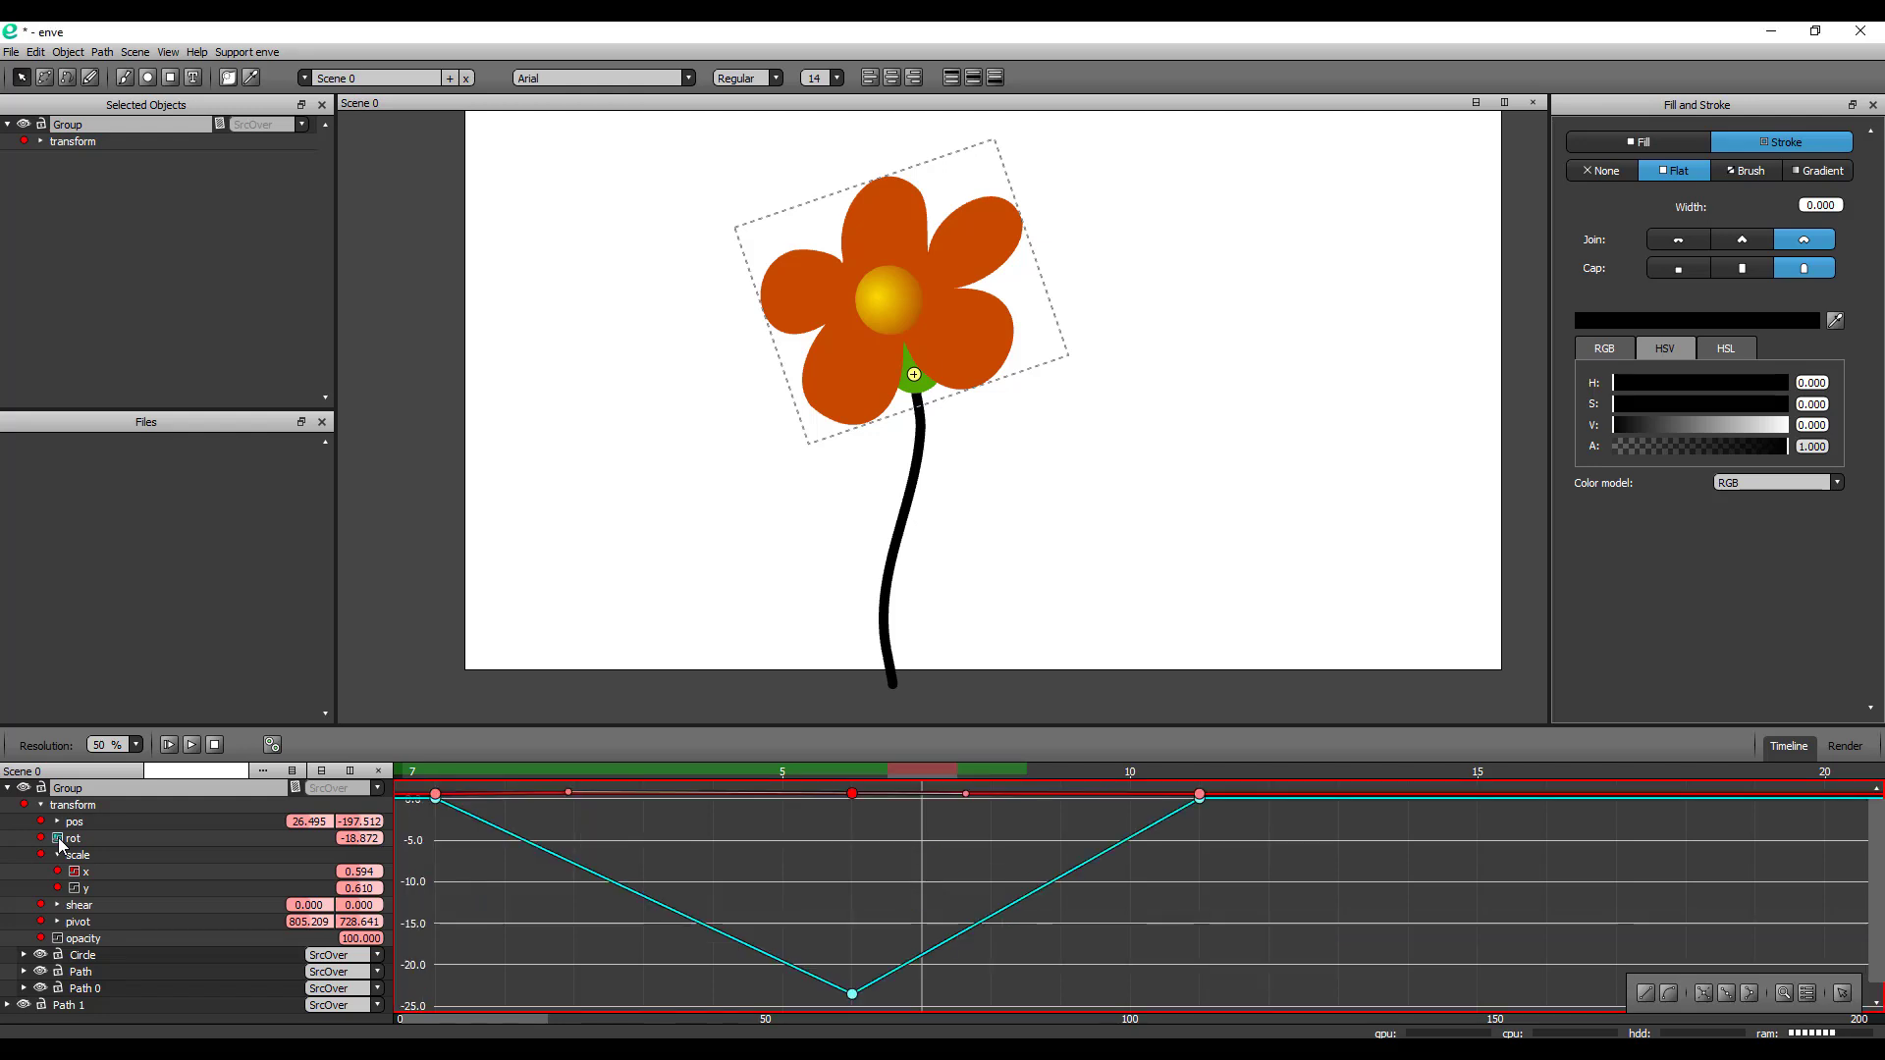
{"action": "mouse_move", "coordinate": [916, 1009]}
{"action": "left_mouse_down"}
{"action": "mouse_move", "coordinate": [793, 939]}
{"action": "mouse_move", "coordinate": [926, 1010]}
{"action": "left_mouse_up"}
{"action": "left_click", "coordinate": [852, 995]}
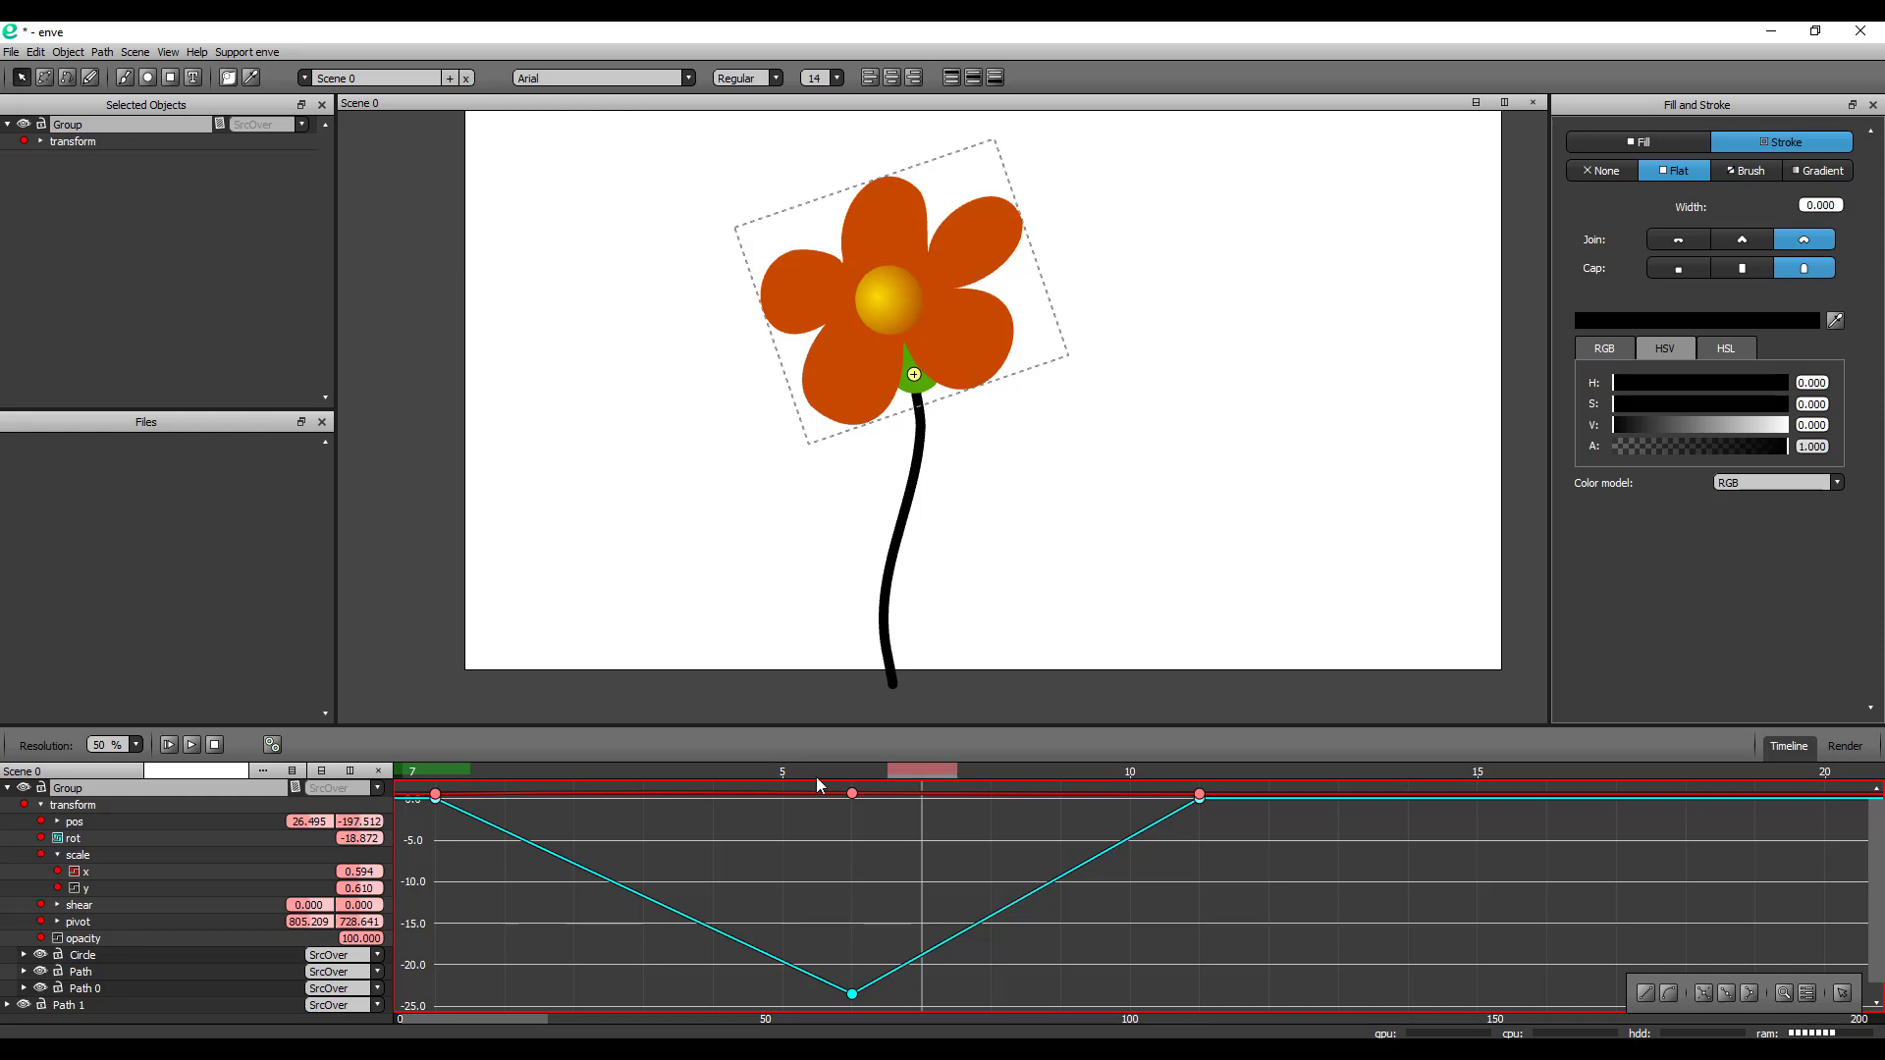
{"action": "left_click_drag", "start_coordinate": [815, 776], "coordinate": [860, 855]}
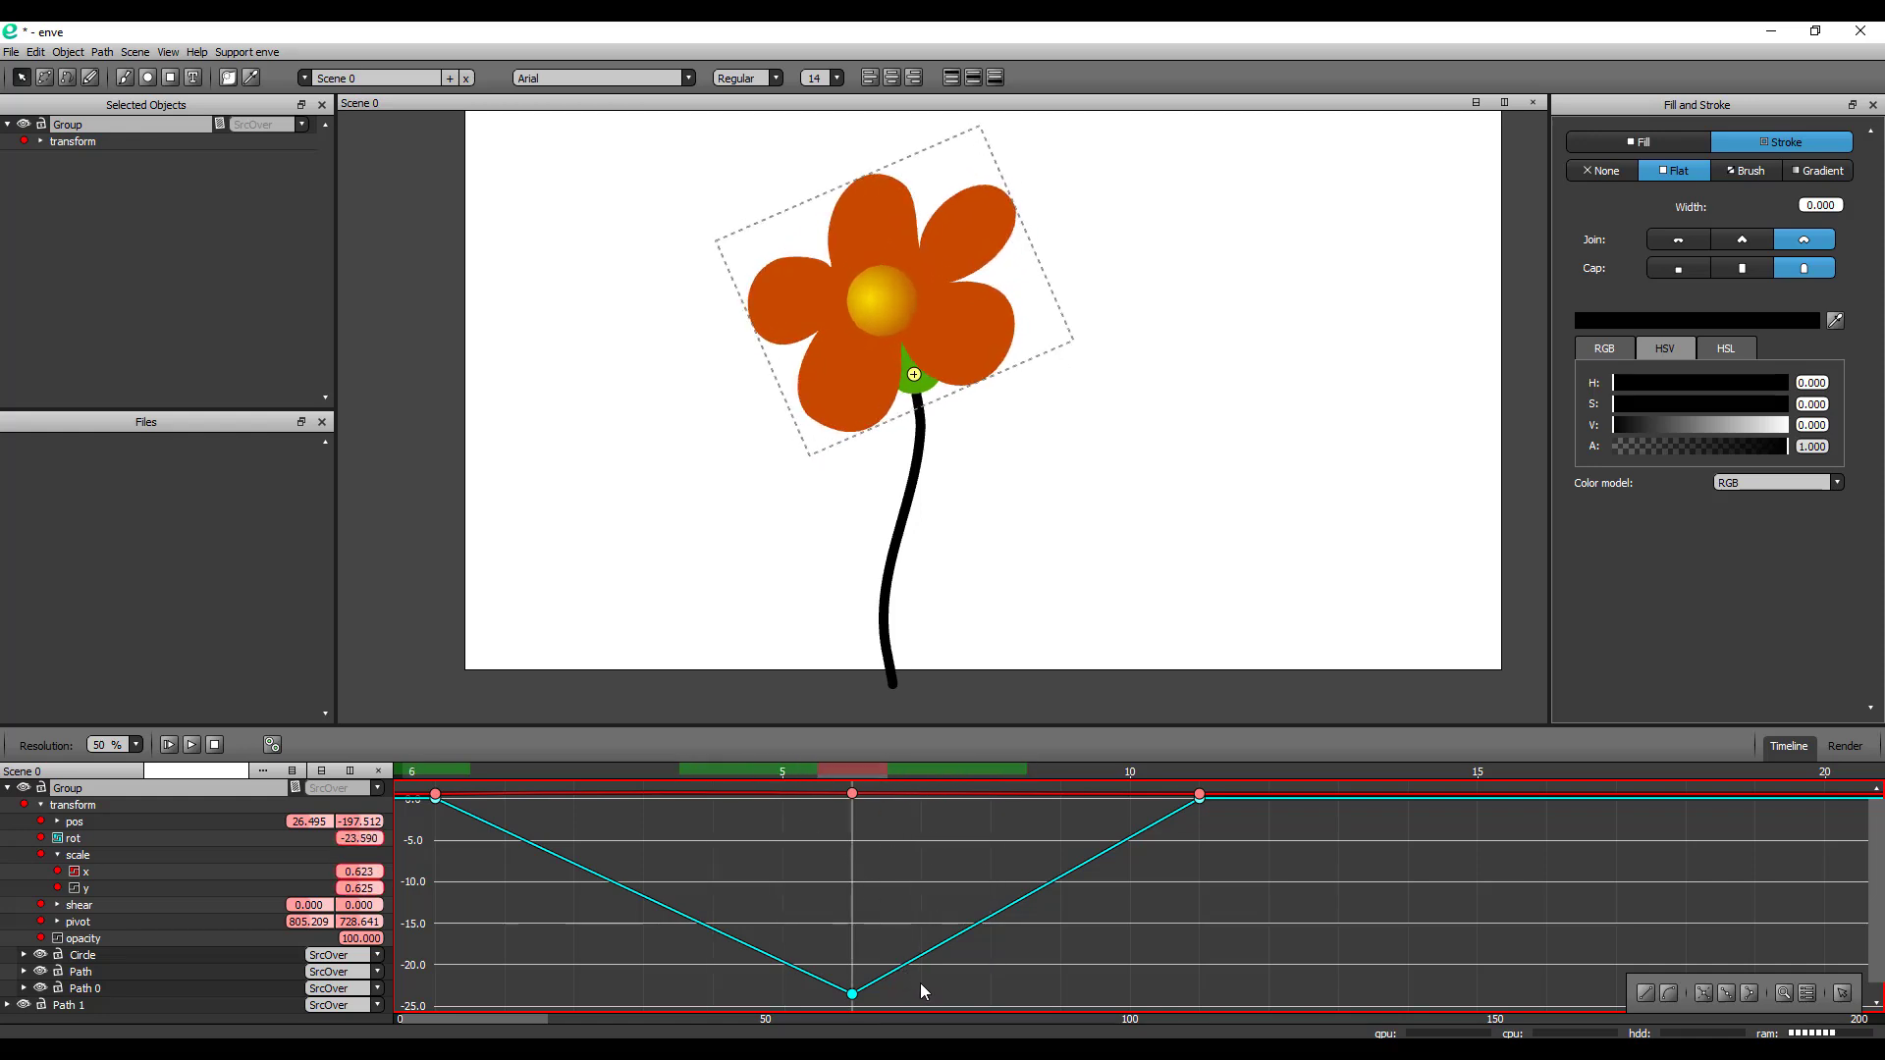
{"action": "left_click", "coordinate": [852, 995]}
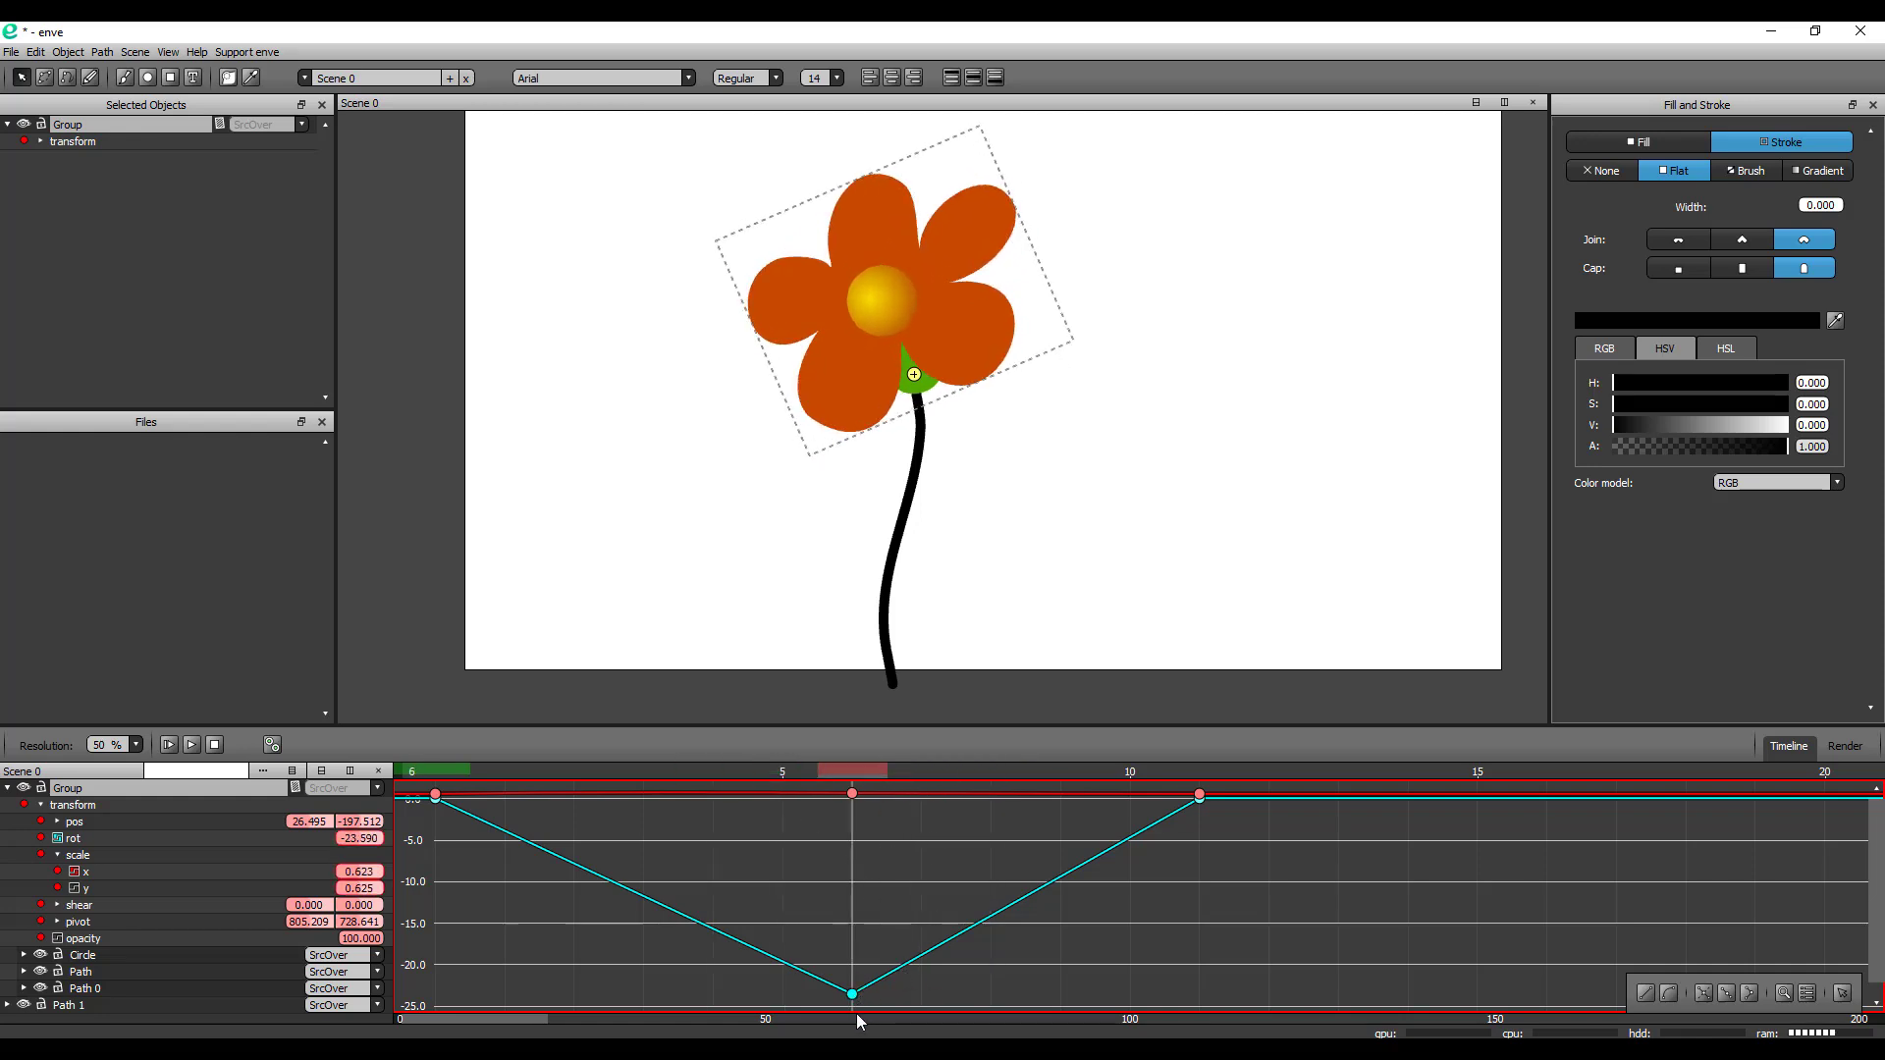
{"action": "left_click", "coordinate": [1748, 994]}
{"action": "left_click_drag", "start_coordinate": [1200, 994], "coordinate": [1092, 988]}
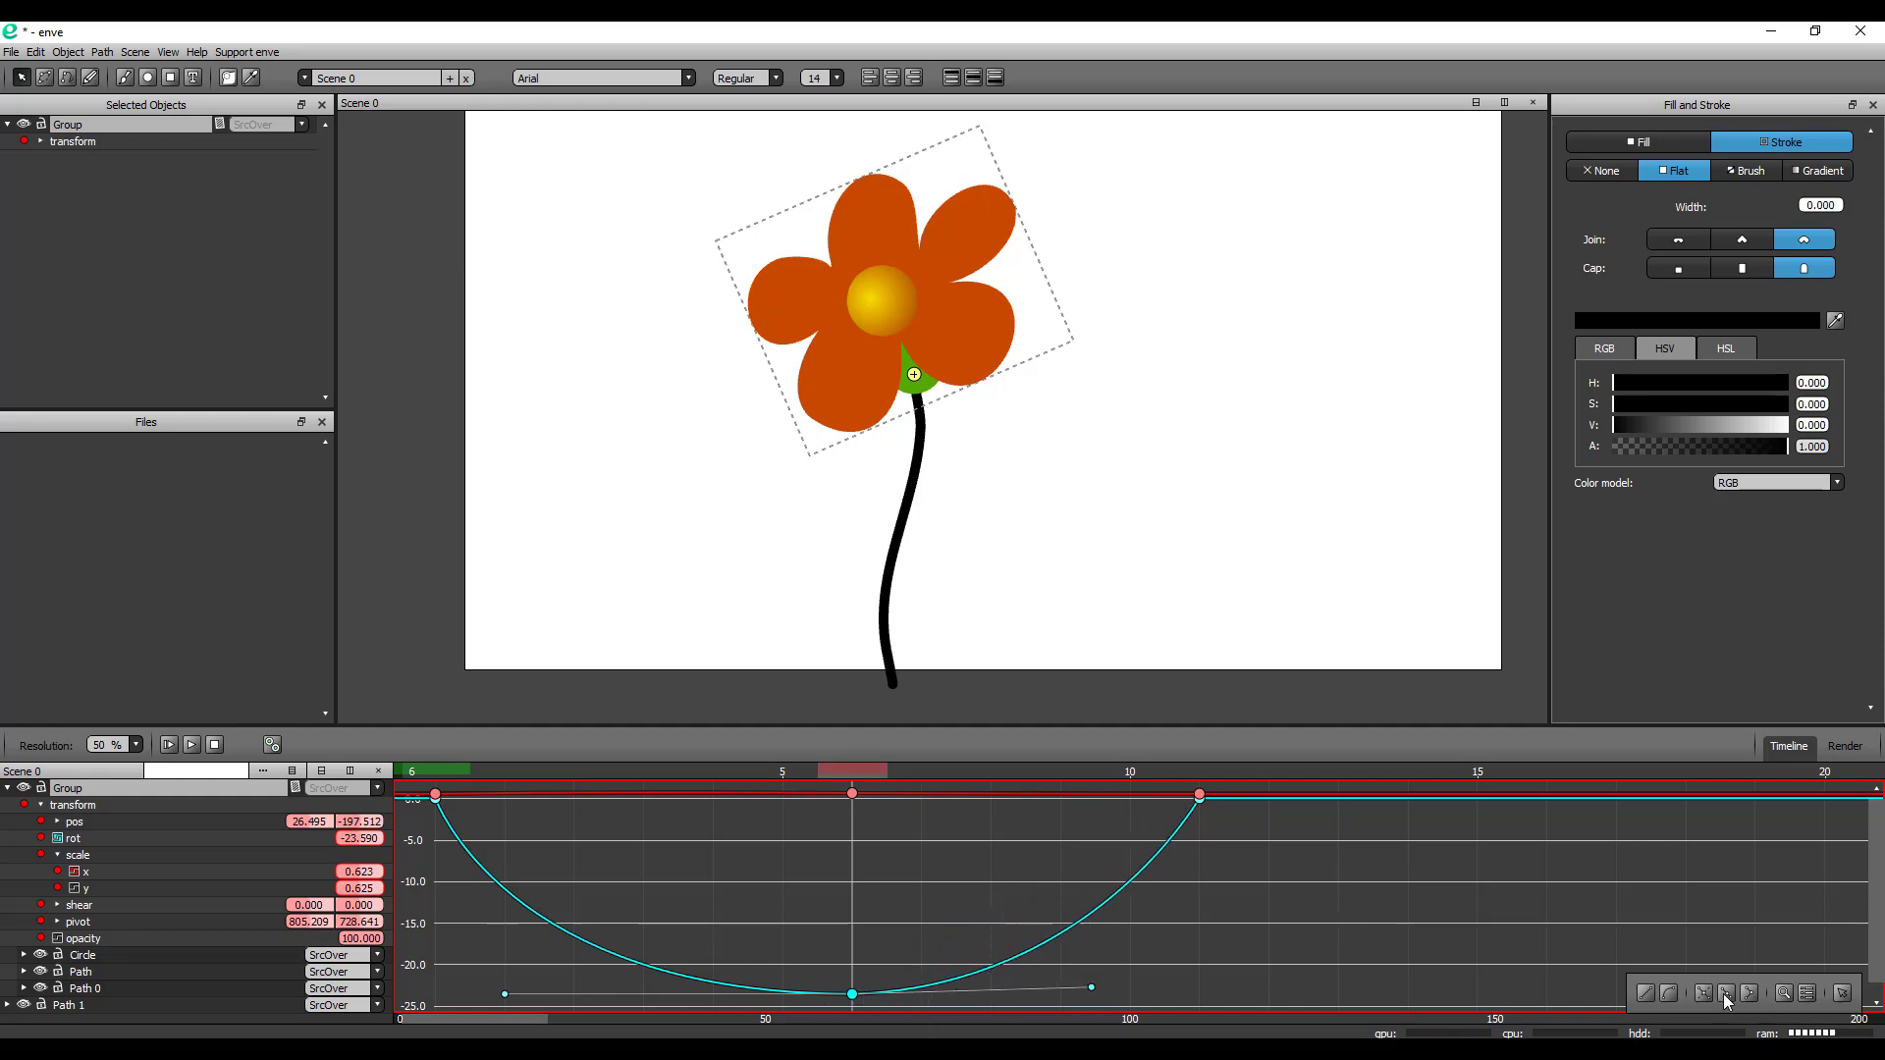
Reshape the rotation curve by moving its middle keyframe to frame 10 at about -17, and scrub the timeline to check the motion
{"action": "left_click_drag", "start_coordinate": [849, 996], "coordinate": [839, 903]}
{"action": "left_click_drag", "start_coordinate": [1091, 897], "coordinate": [1014, 794]}
{"action": "mouse_move", "coordinate": [886, 772]}
{"action": "left_mouse_down"}
{"action": "mouse_move", "coordinate": [570, 771]}
{"action": "mouse_move", "coordinate": [918, 772]}
{"action": "mouse_move", "coordinate": [467, 775]}
{"action": "mouse_move", "coordinate": [991, 771]}
{"action": "mouse_move", "coordinate": [852, 772]}
{"action": "left_mouse_up"}
{"action": "left_click_drag", "start_coordinate": [854, 903], "coordinate": [1129, 940]}
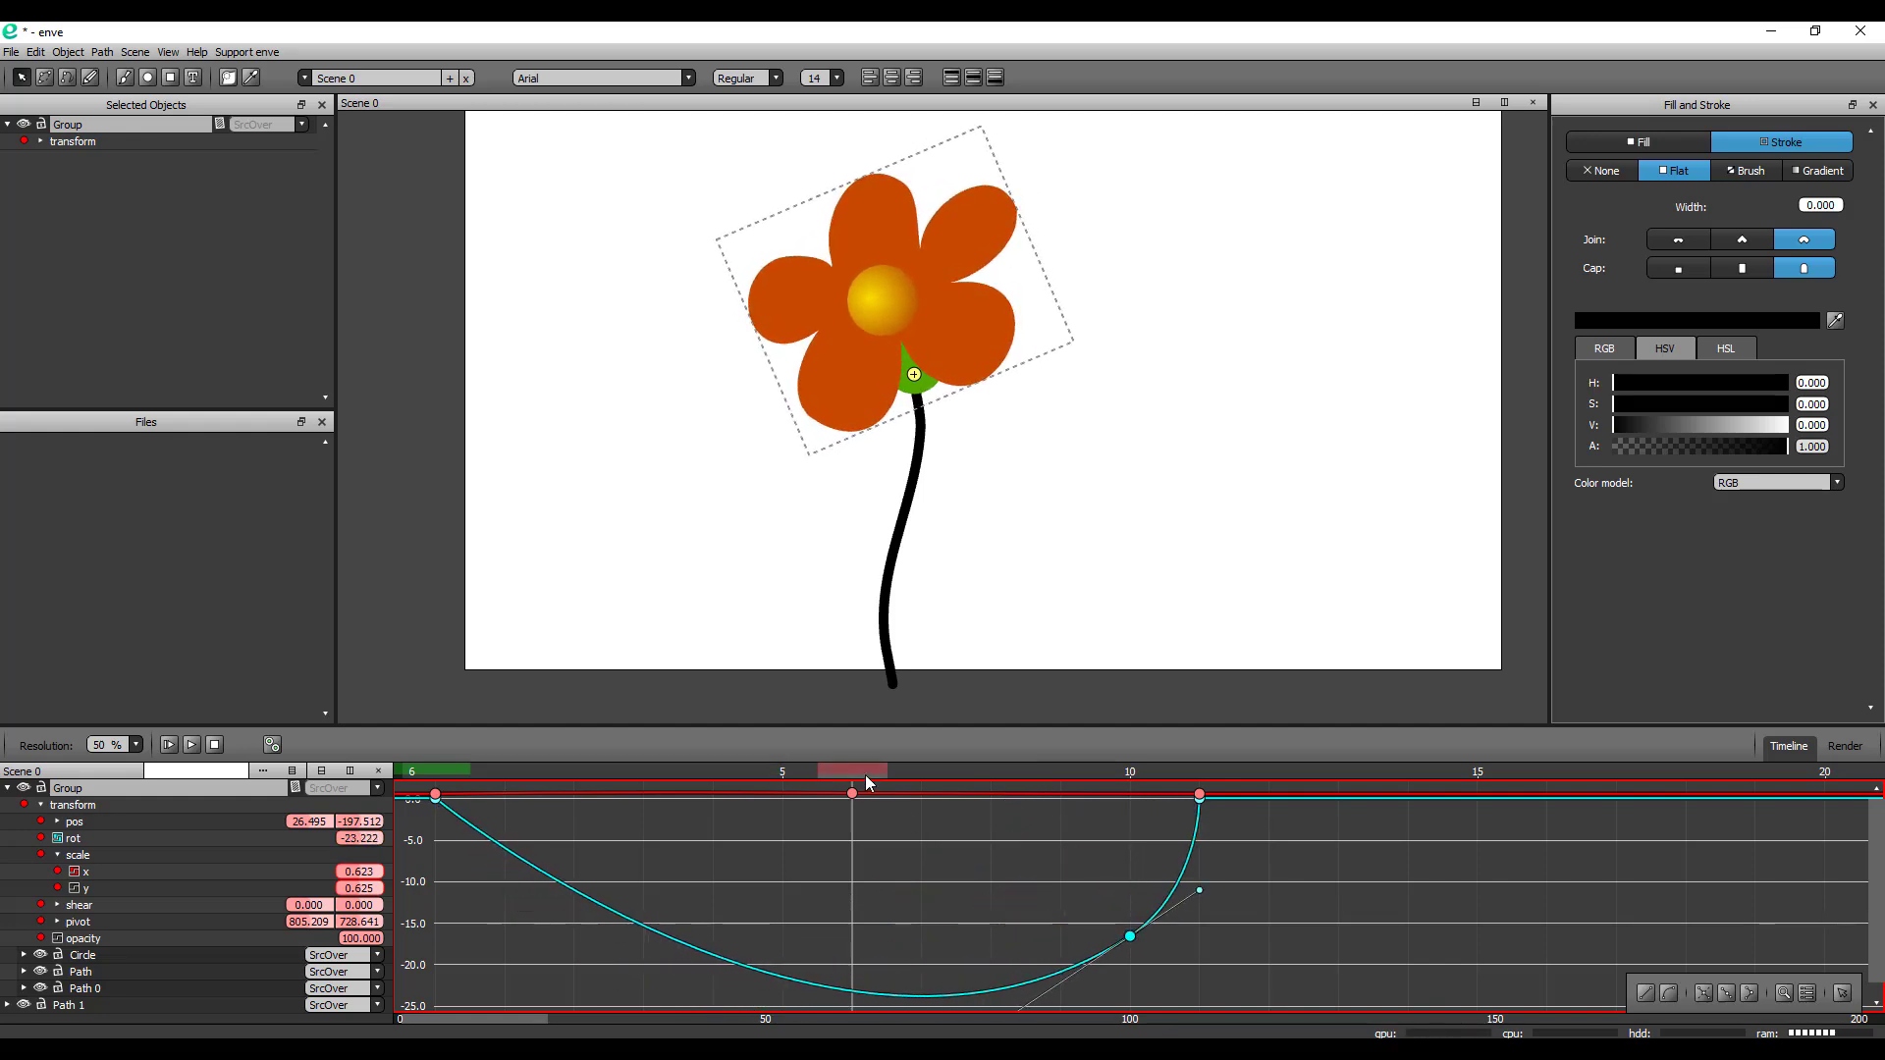
{"action": "left_click_drag", "start_coordinate": [870, 775], "coordinate": [725, 823]}
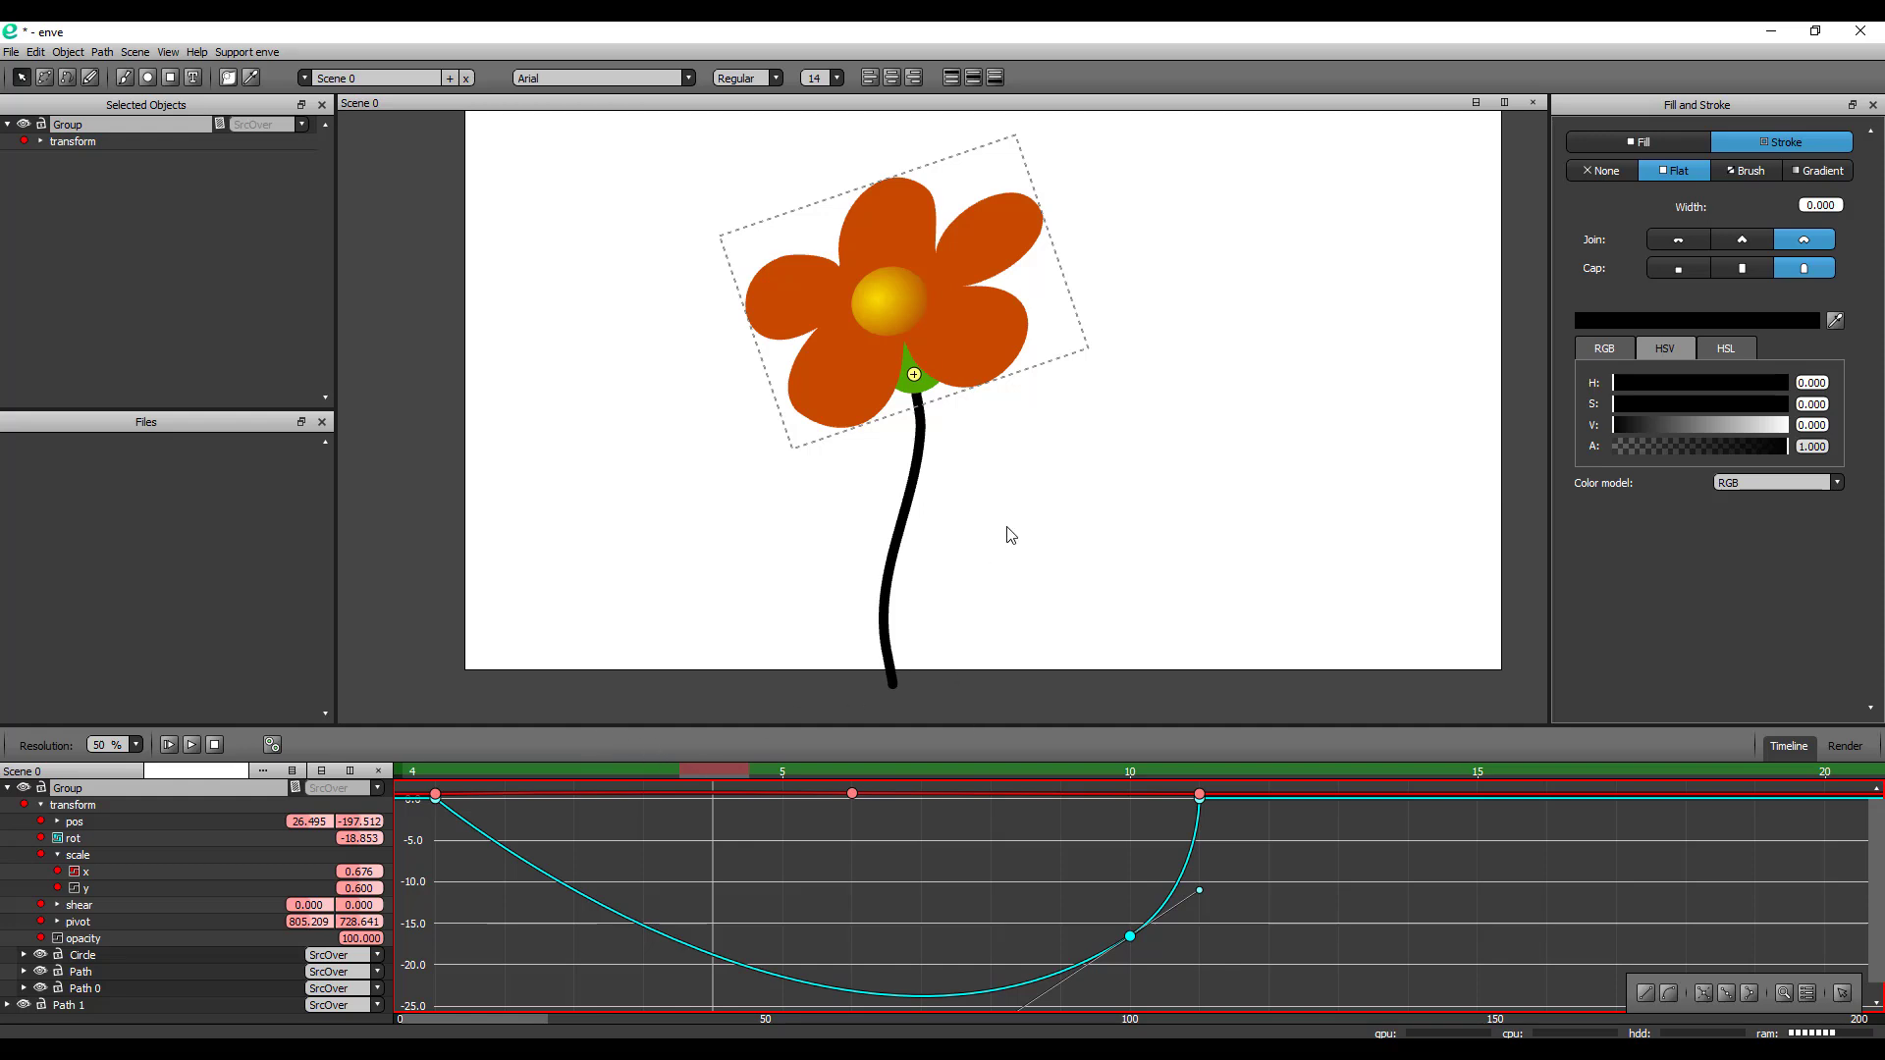
{"action": "left_click_drag", "start_coordinate": [1079, 495], "coordinate": [1080, 562]}
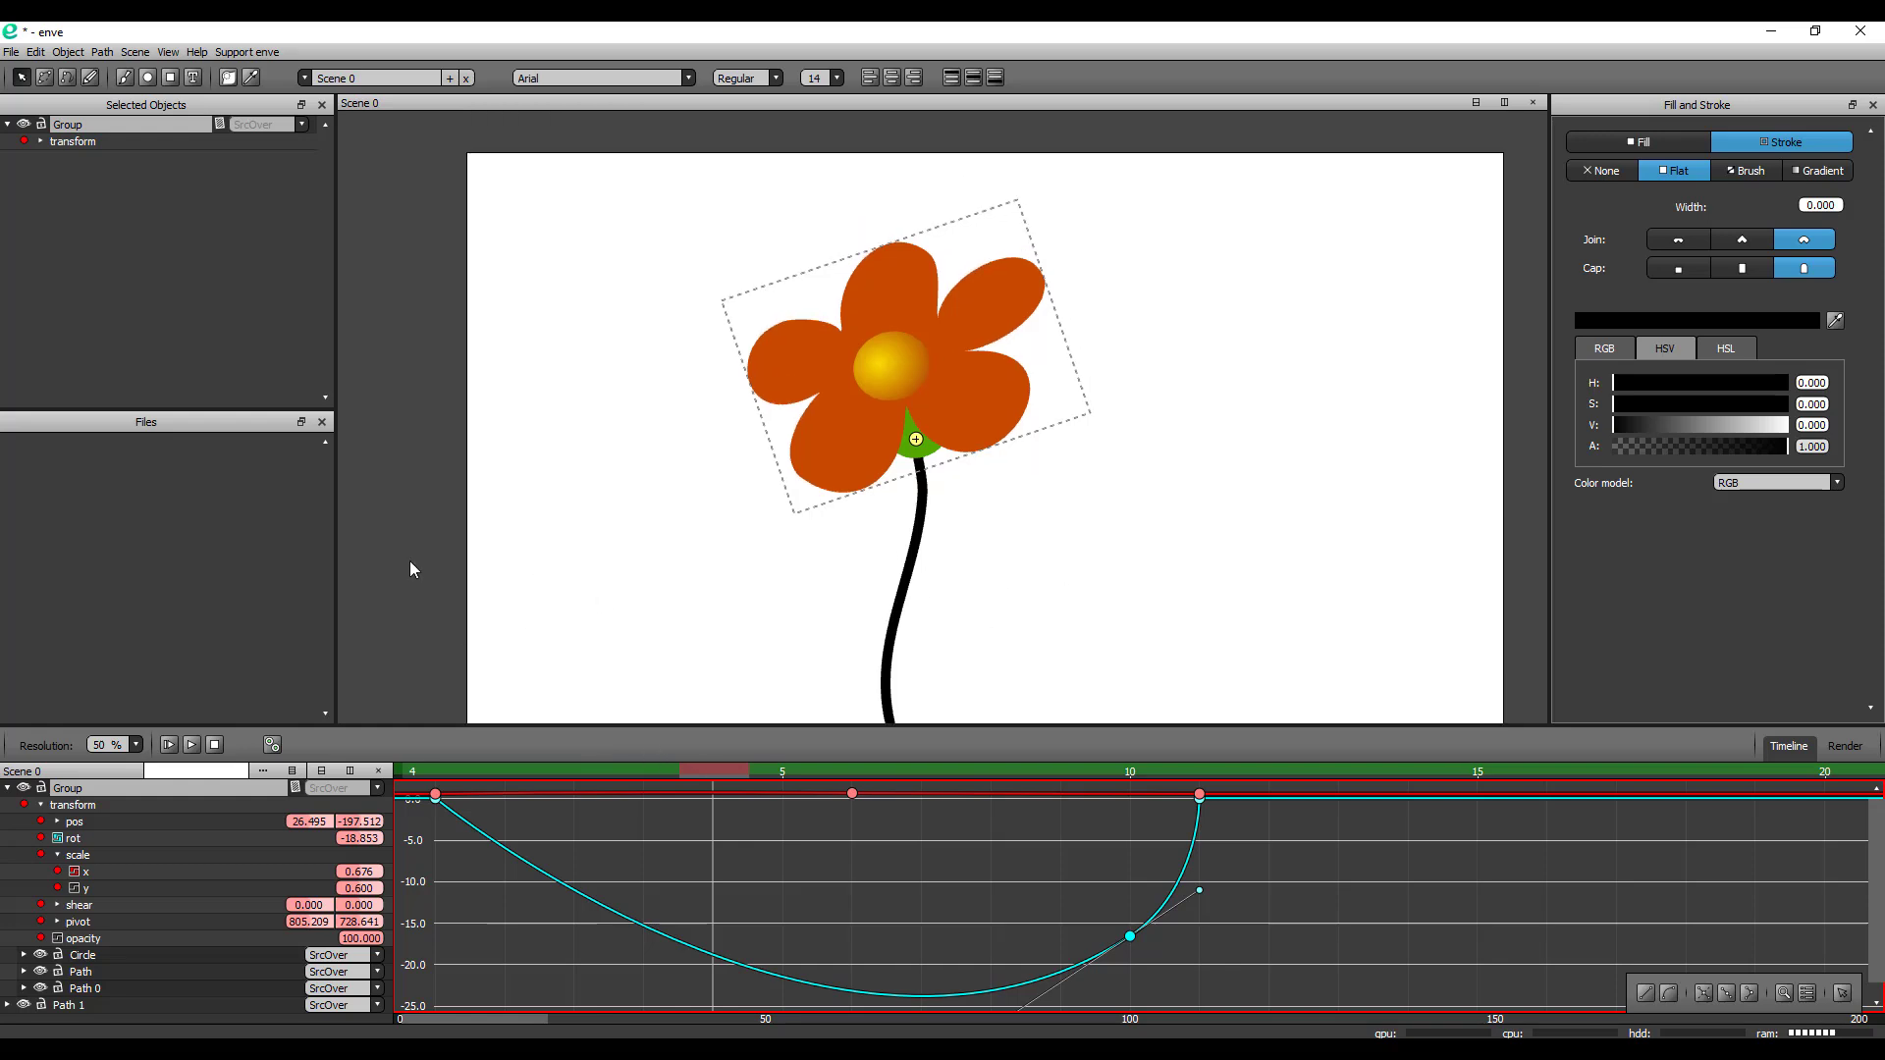
{"action": "left_click_drag", "start_coordinate": [1100, 428], "coordinate": [1081, 477]}
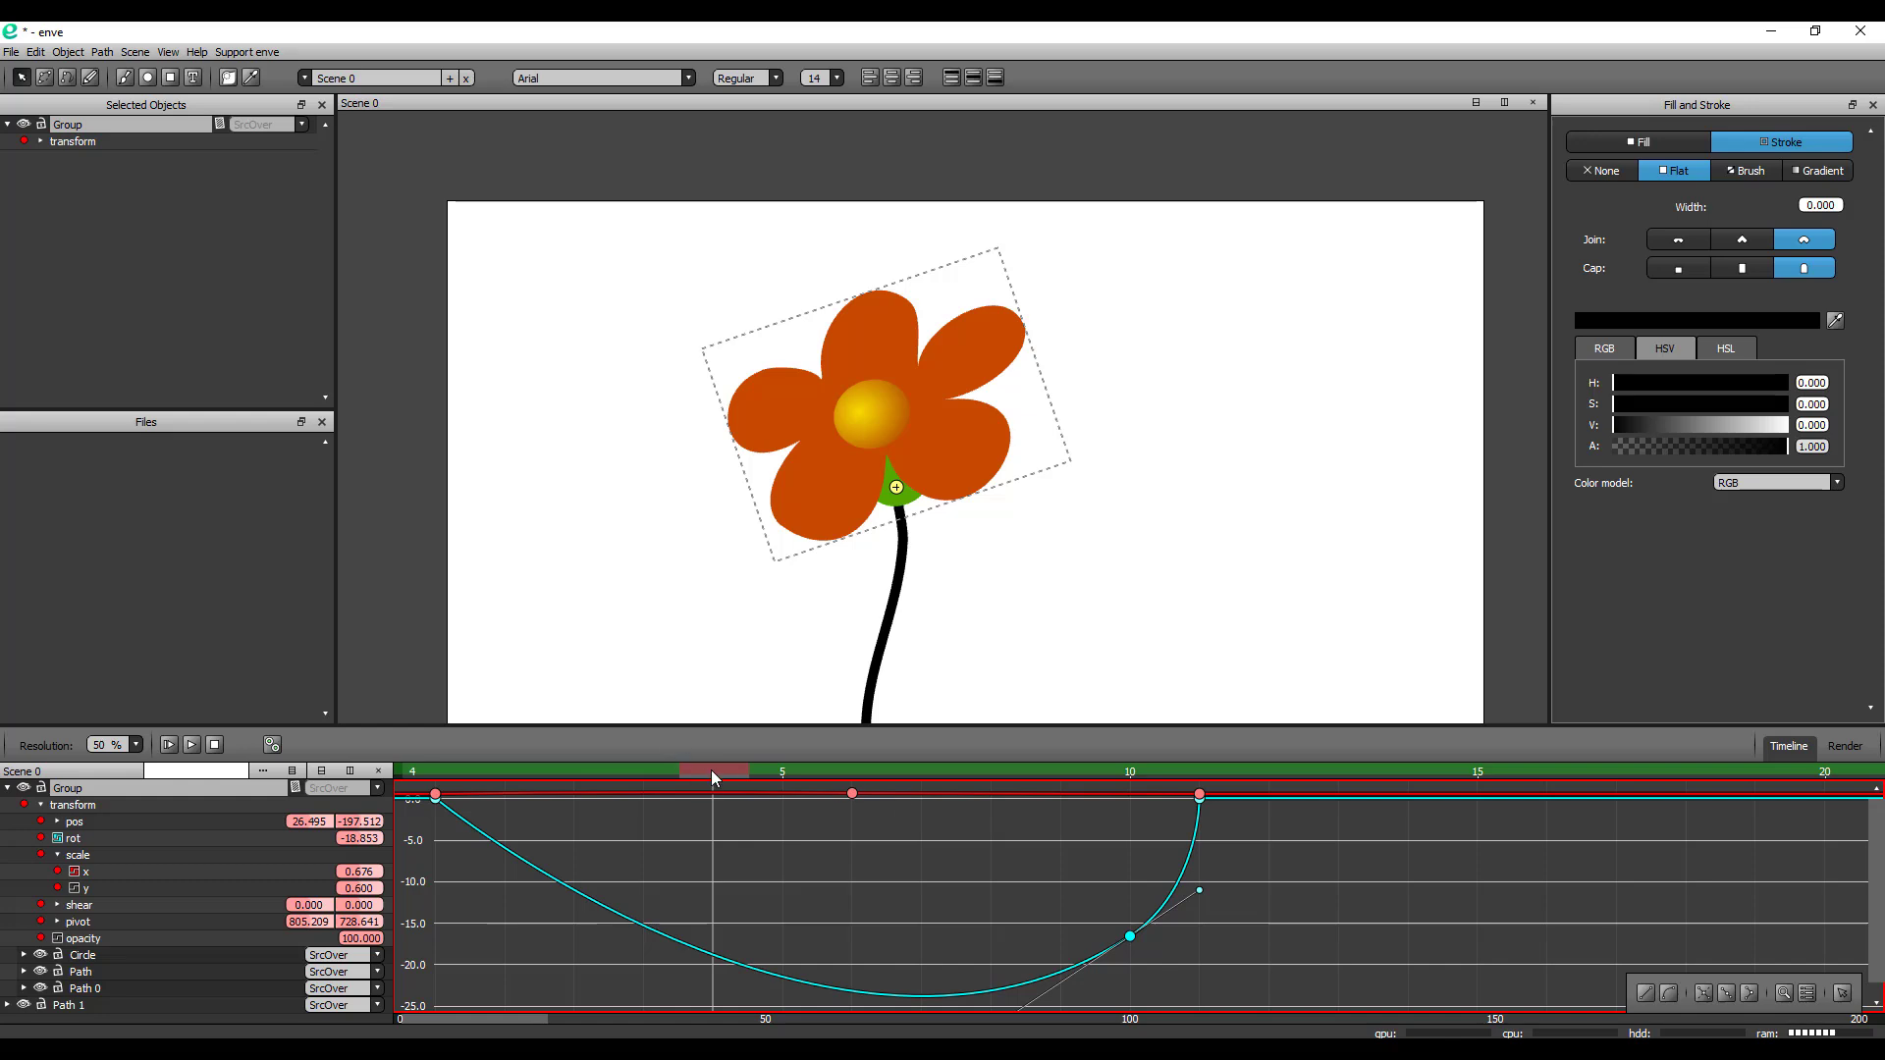
{"action": "left_click_drag", "start_coordinate": [712, 779], "coordinate": [329, 773]}
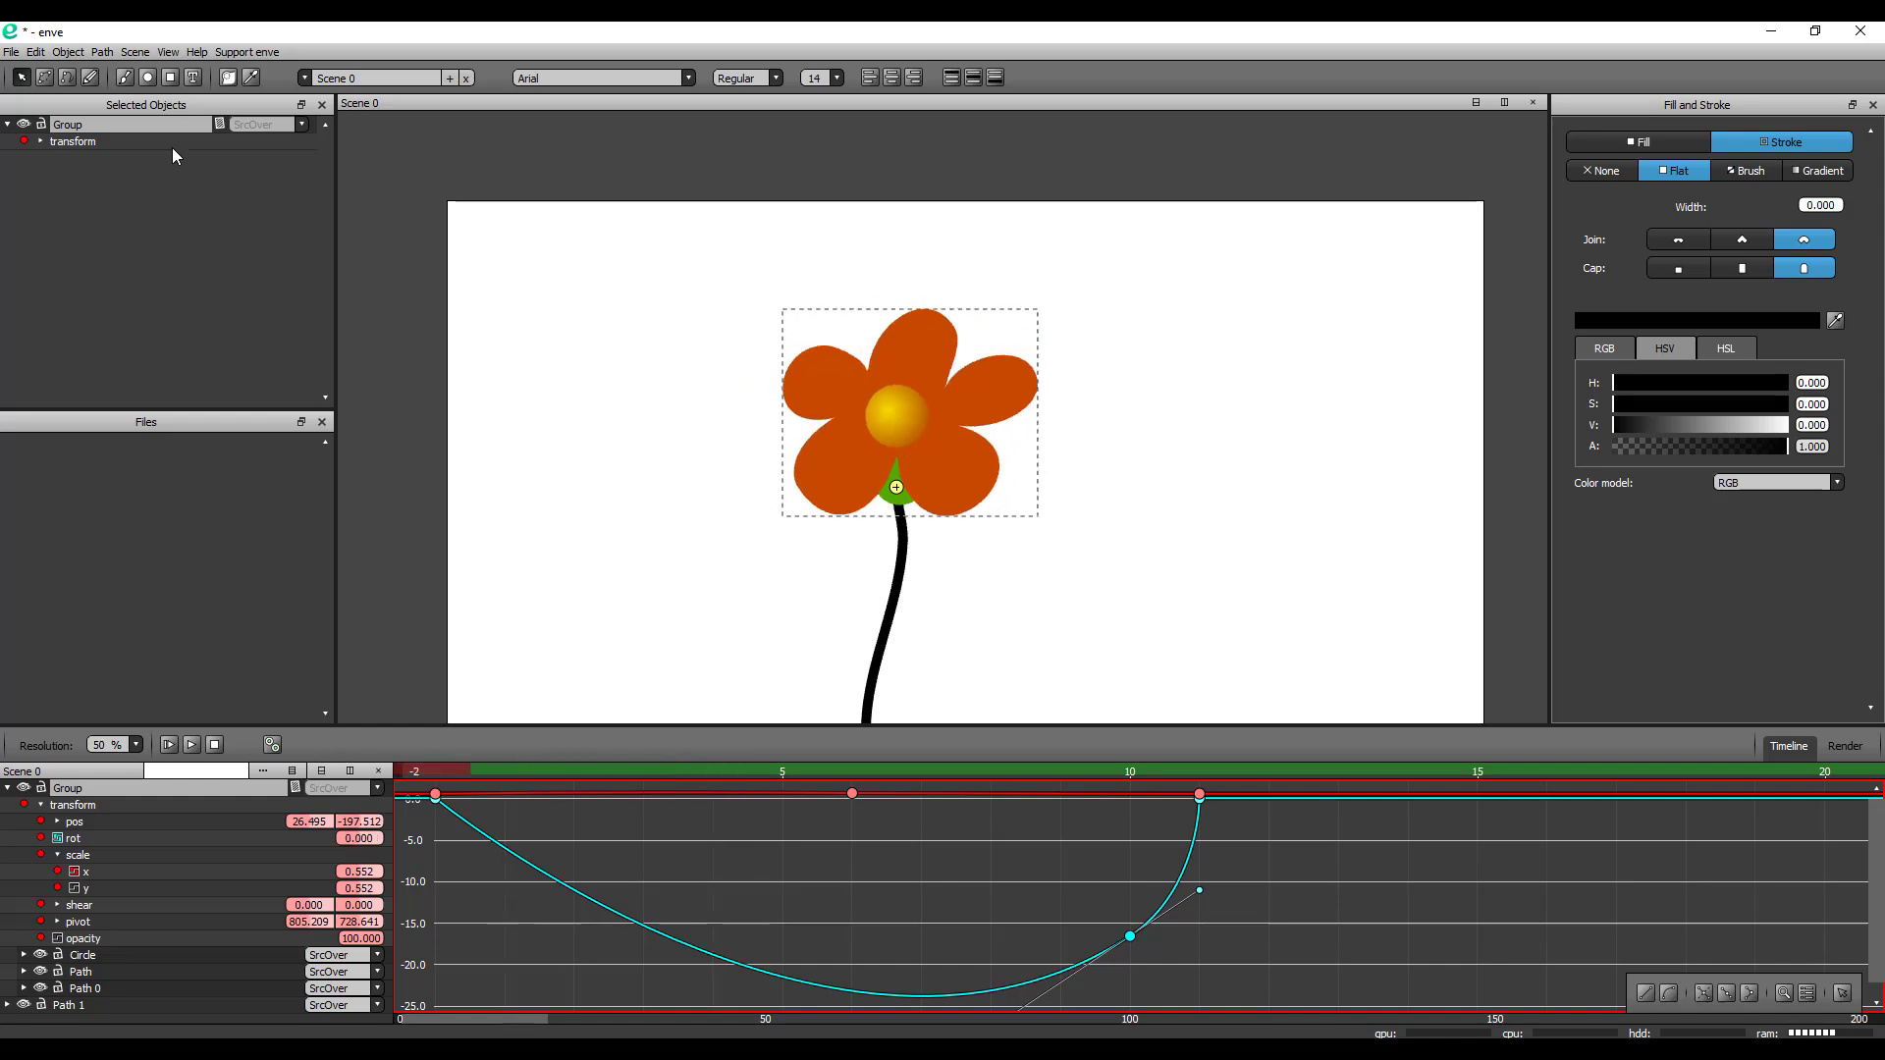
Activate the paint brush, browse the brush collections, and choose the red-framed solid black swirl brush from the Kaerhon set
{"action": "left_click", "coordinate": [125, 79]}
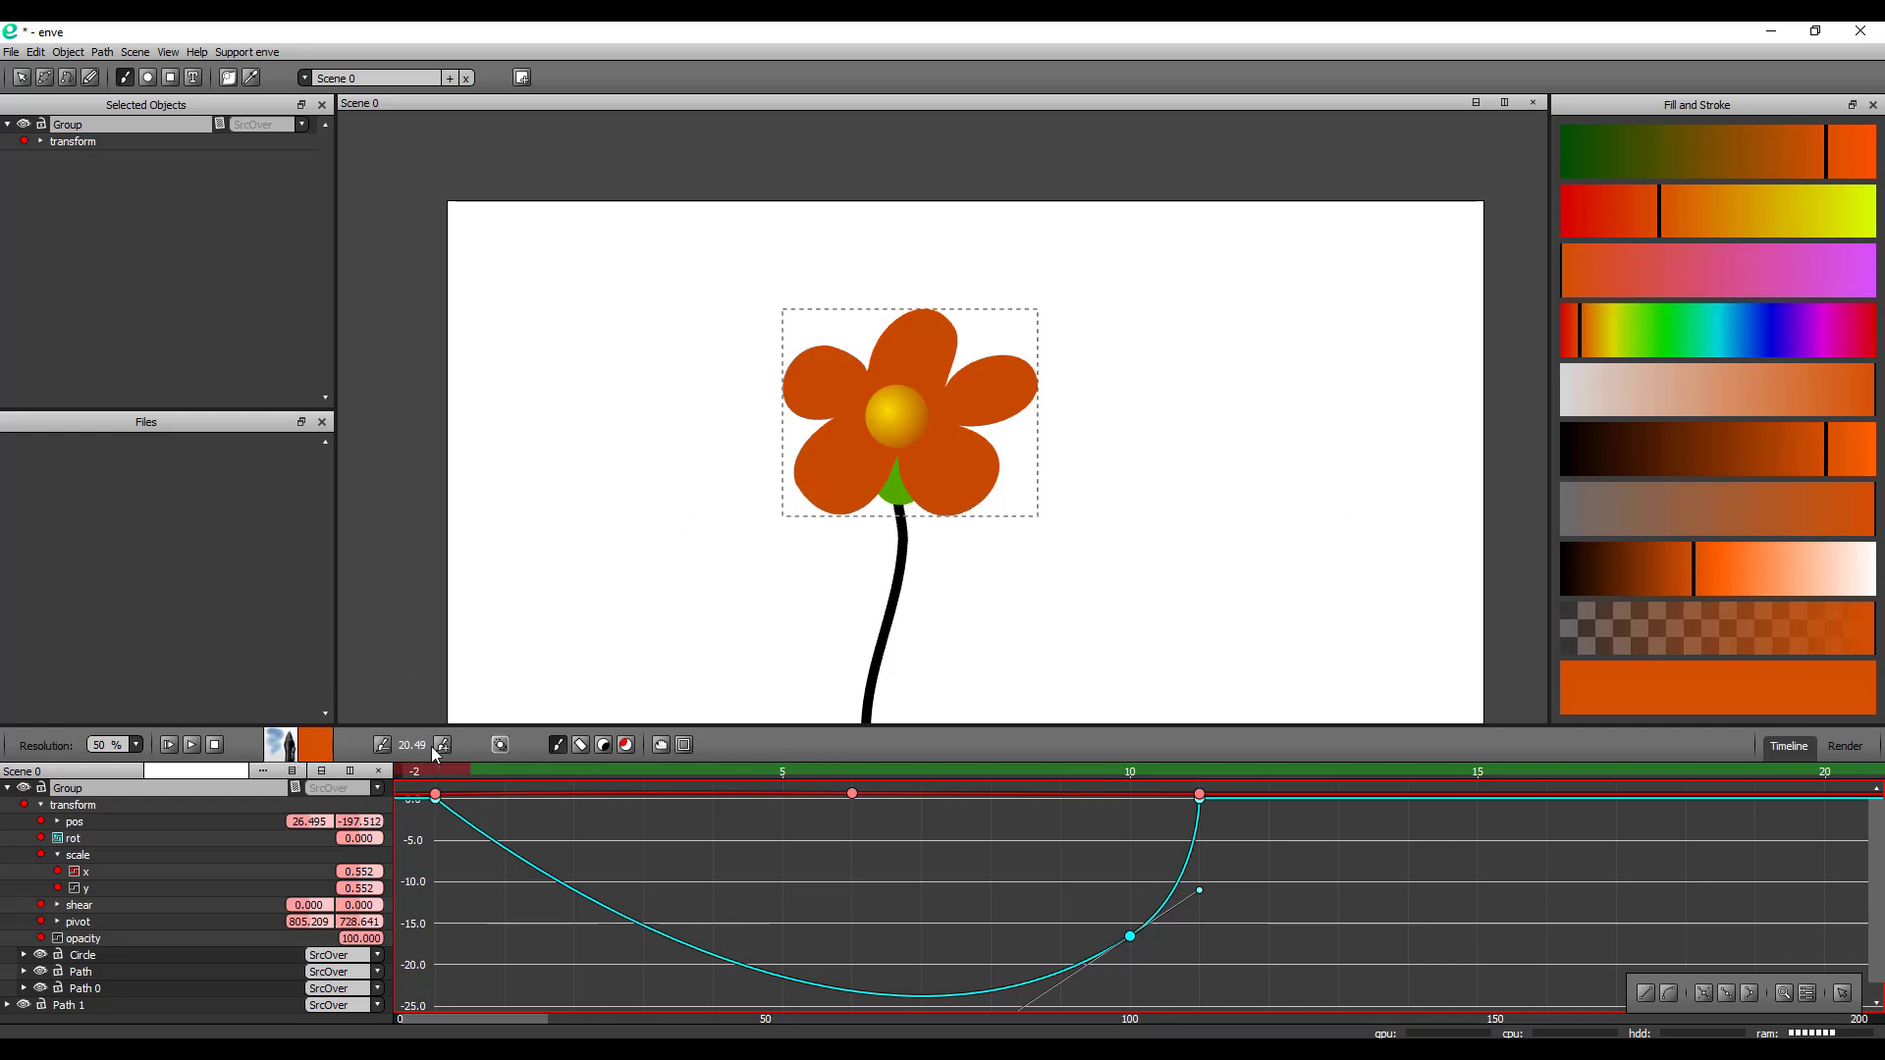
{"action": "left_click", "coordinate": [288, 751]}
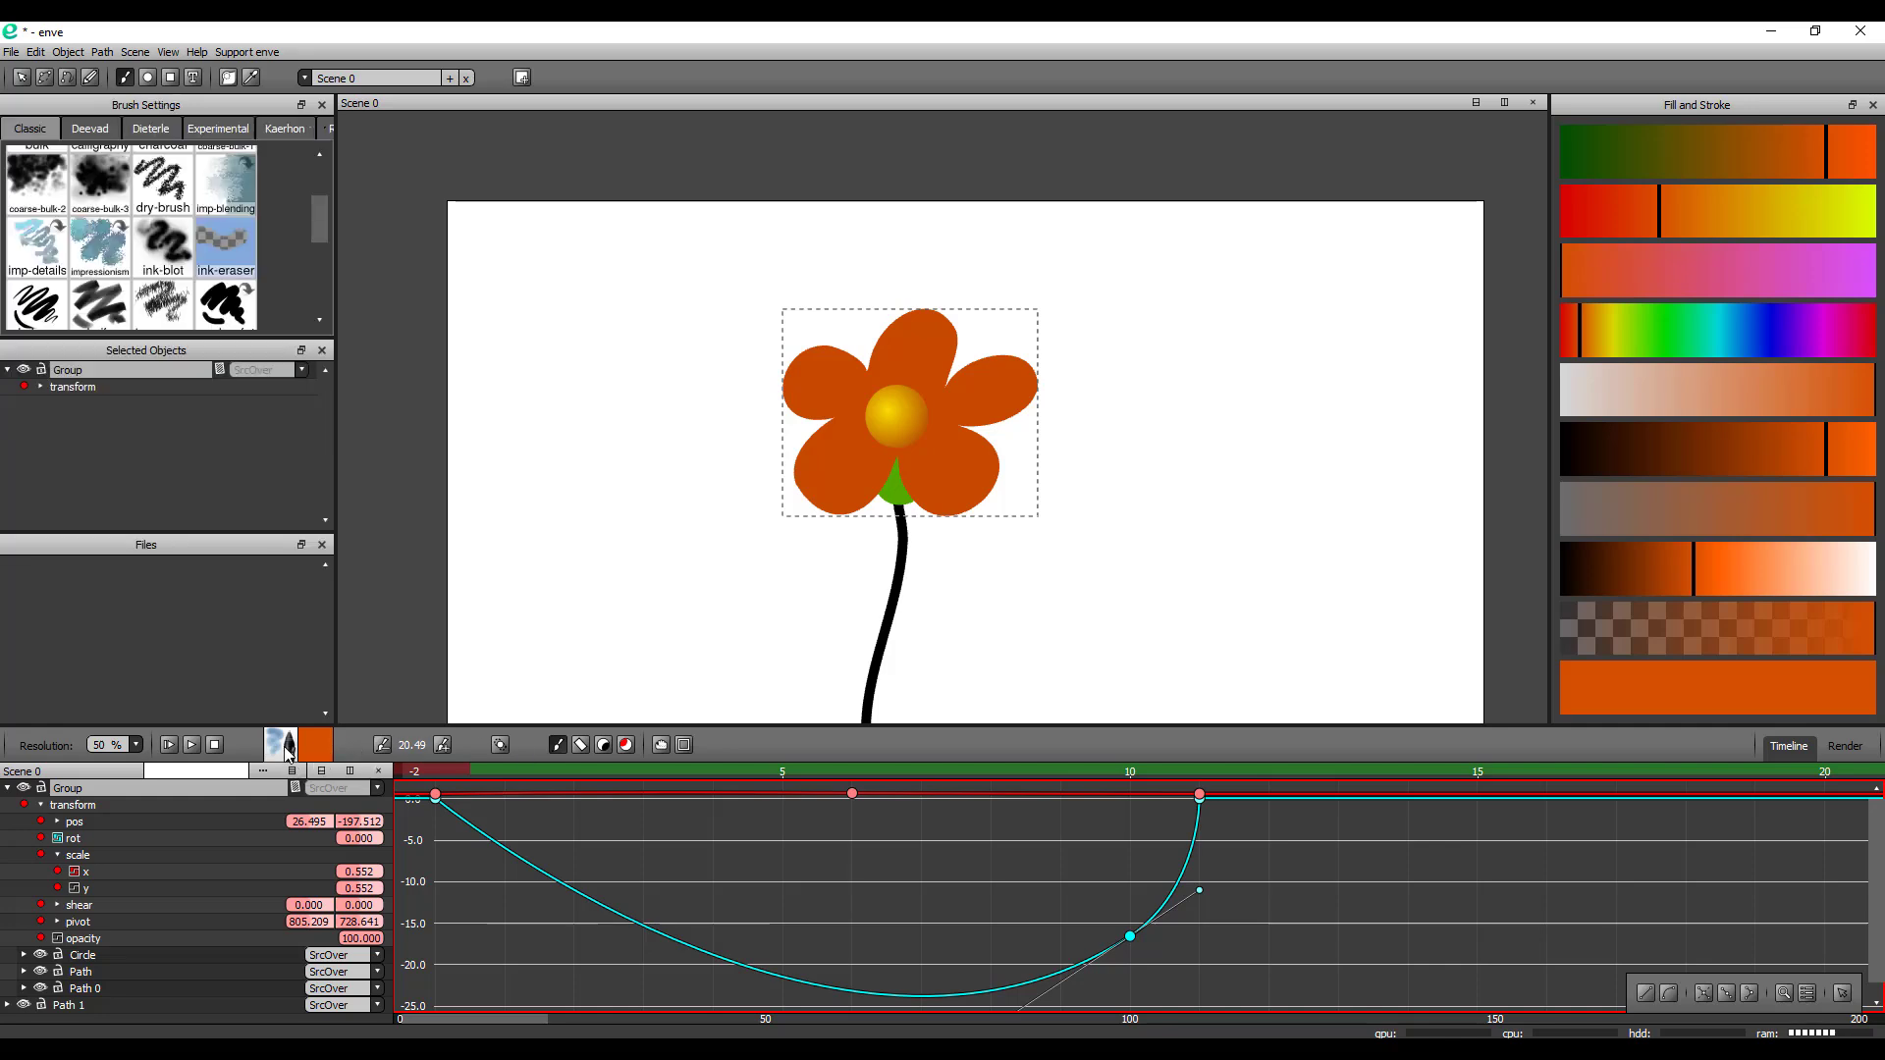
{"action": "left_click", "coordinate": [90, 129]}
{"action": "left_click", "coordinate": [151, 129]}
{"action": "left_click", "coordinate": [218, 128]}
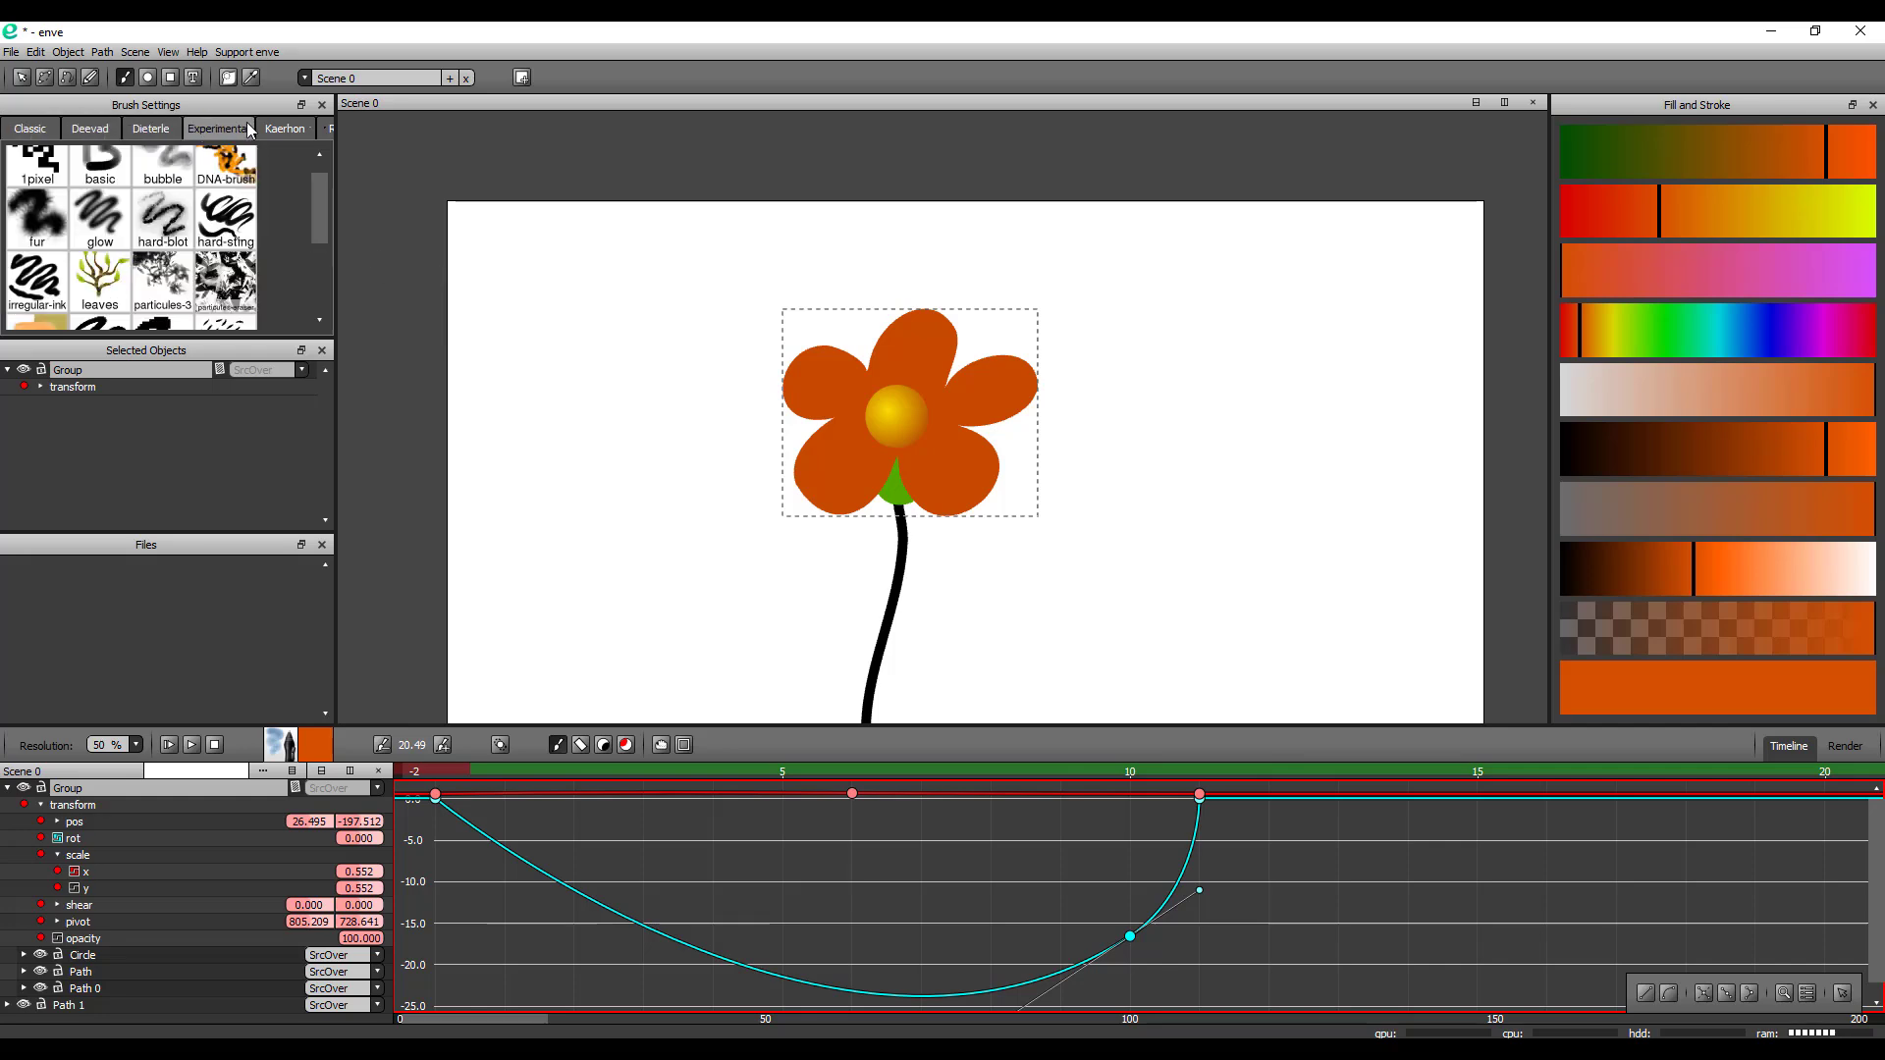
{"action": "left_click", "coordinate": [291, 127]}
{"action": "left_click", "coordinate": [179, 132]}
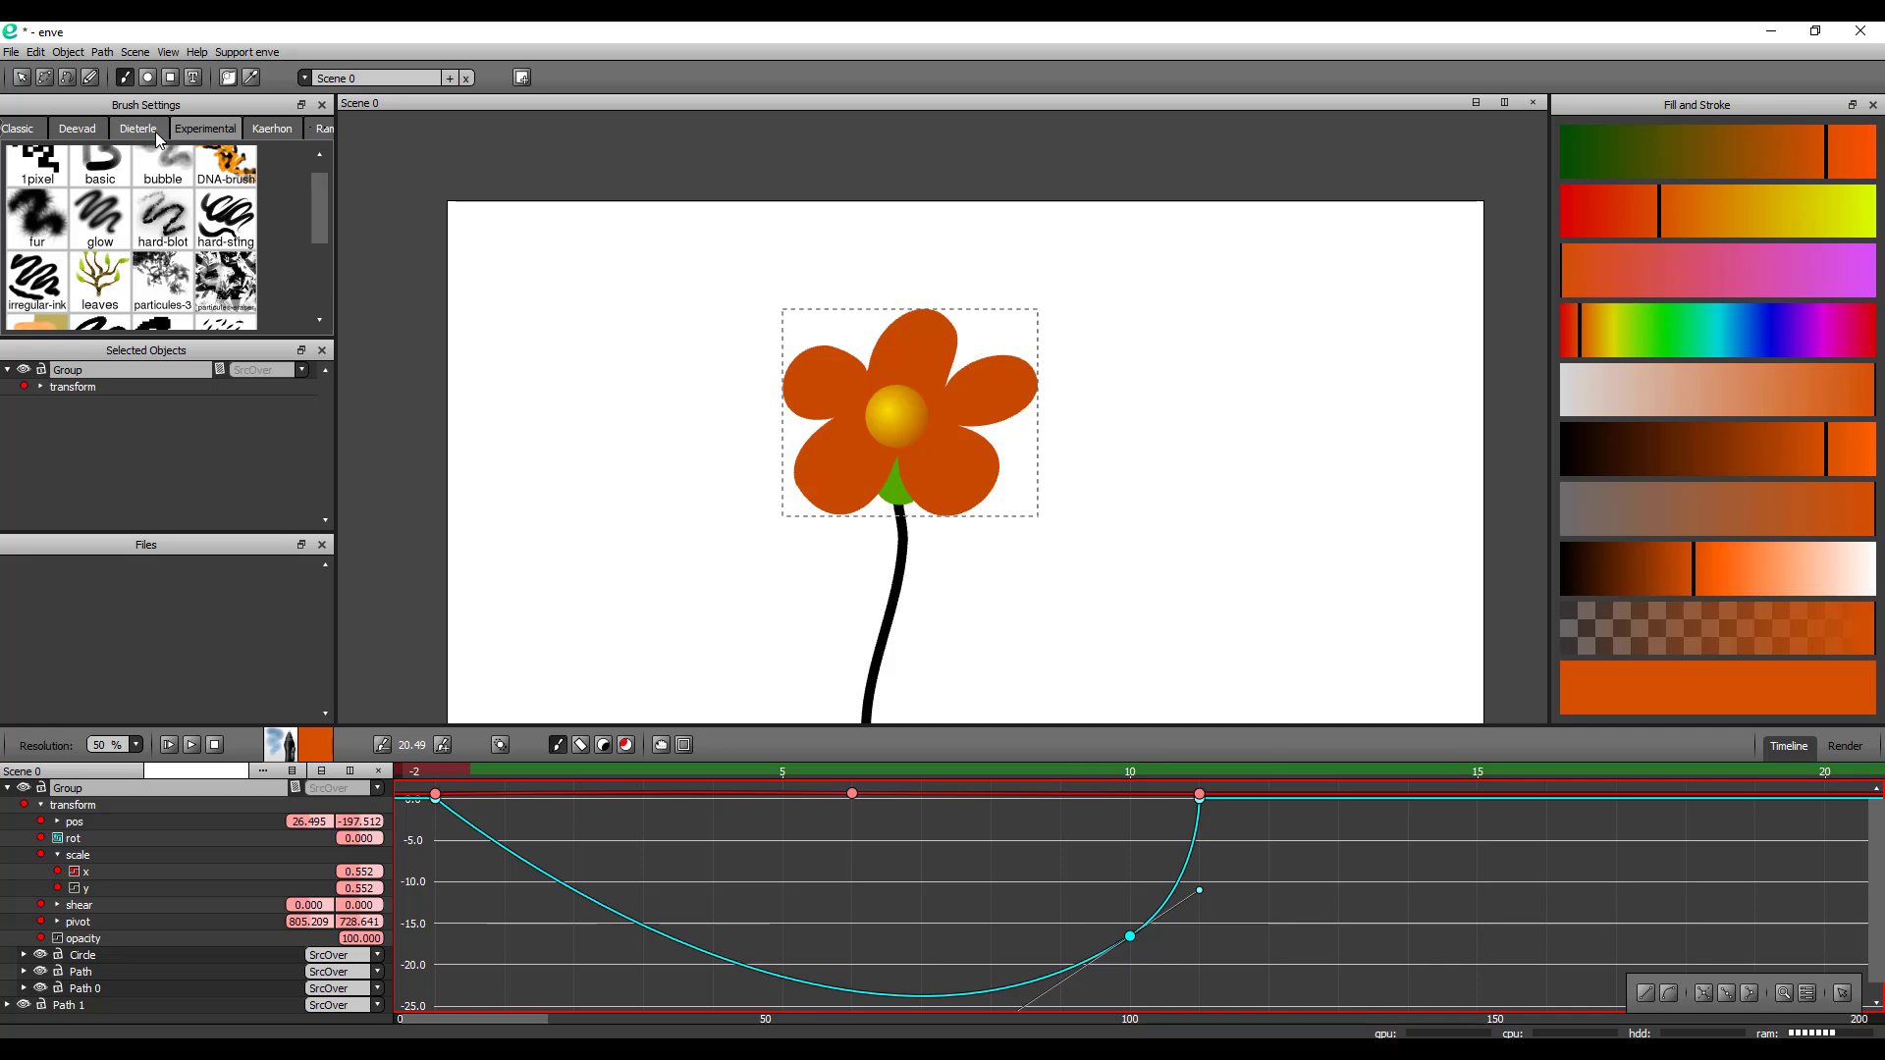
{"action": "left_click", "coordinate": [272, 129]}
{"action": "left_click", "coordinate": [226, 239]}
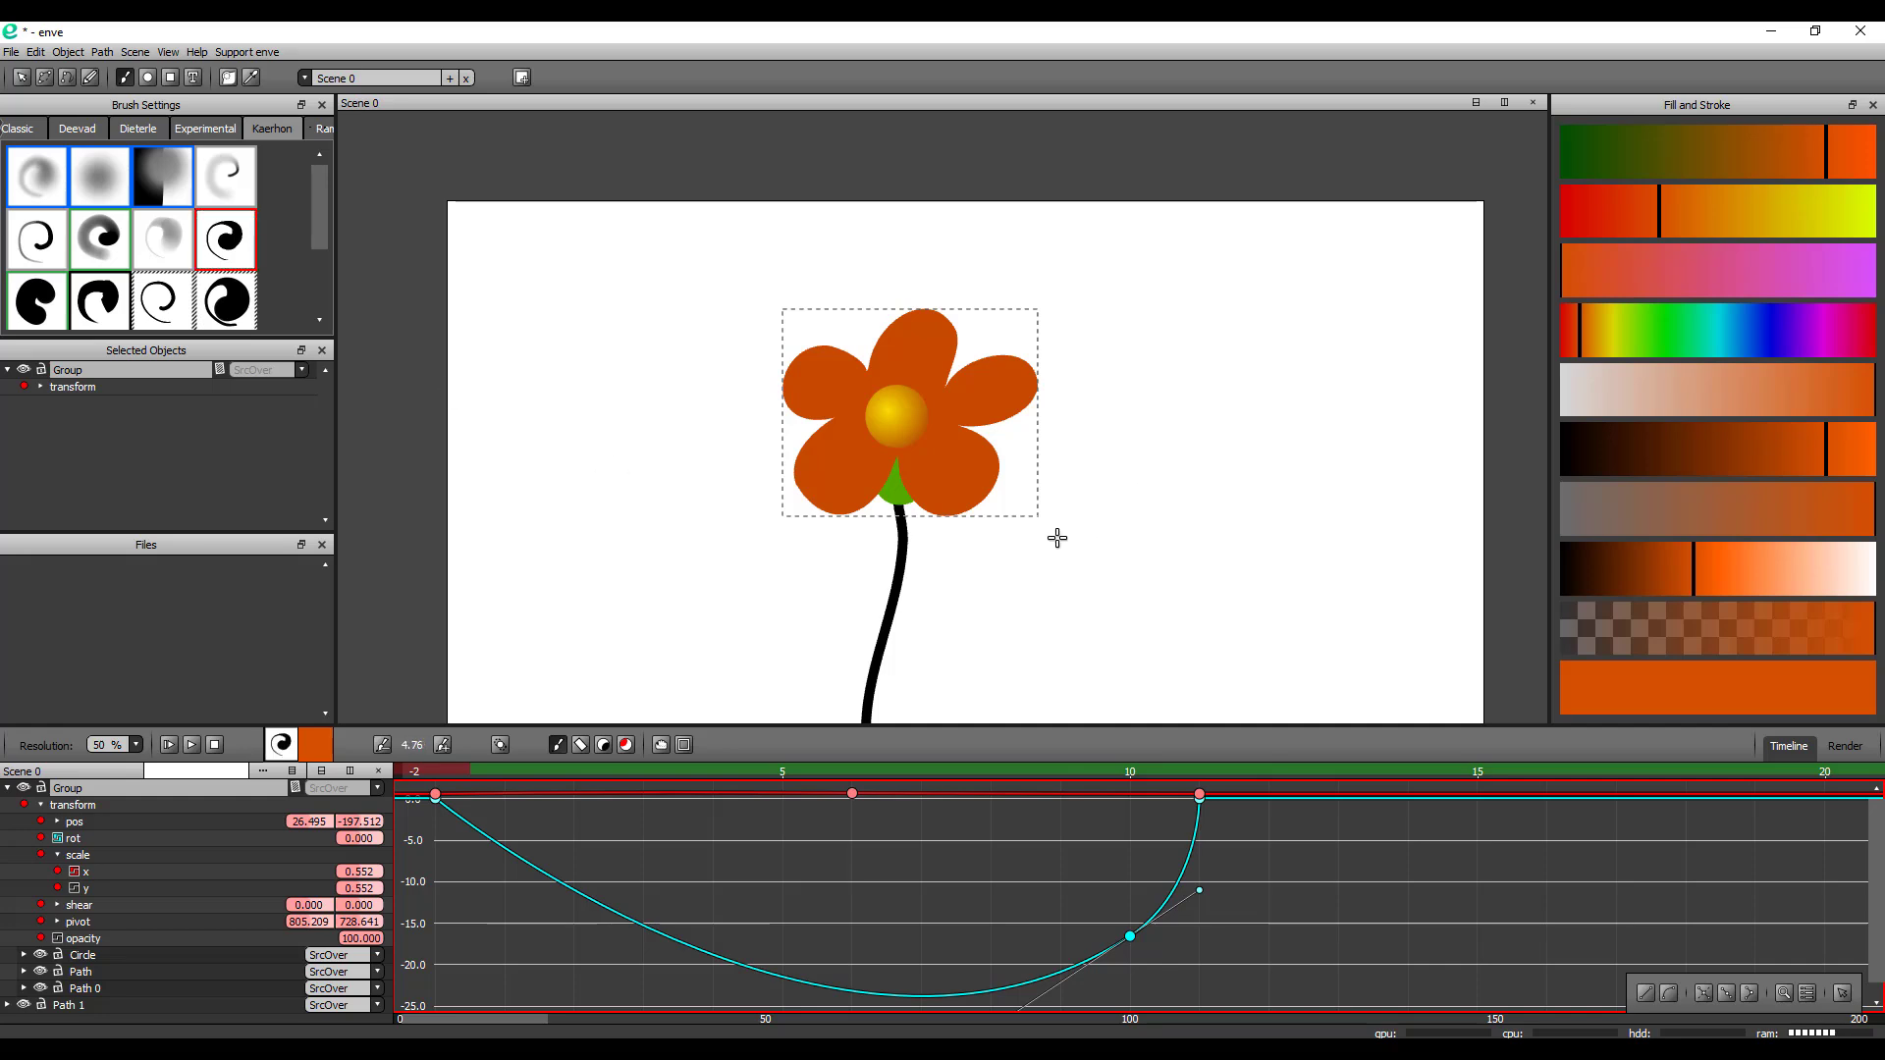
Switch the timeline from the graph view to the keyframe view and go to frame 0
{"action": "left_click", "coordinate": [319, 771]}
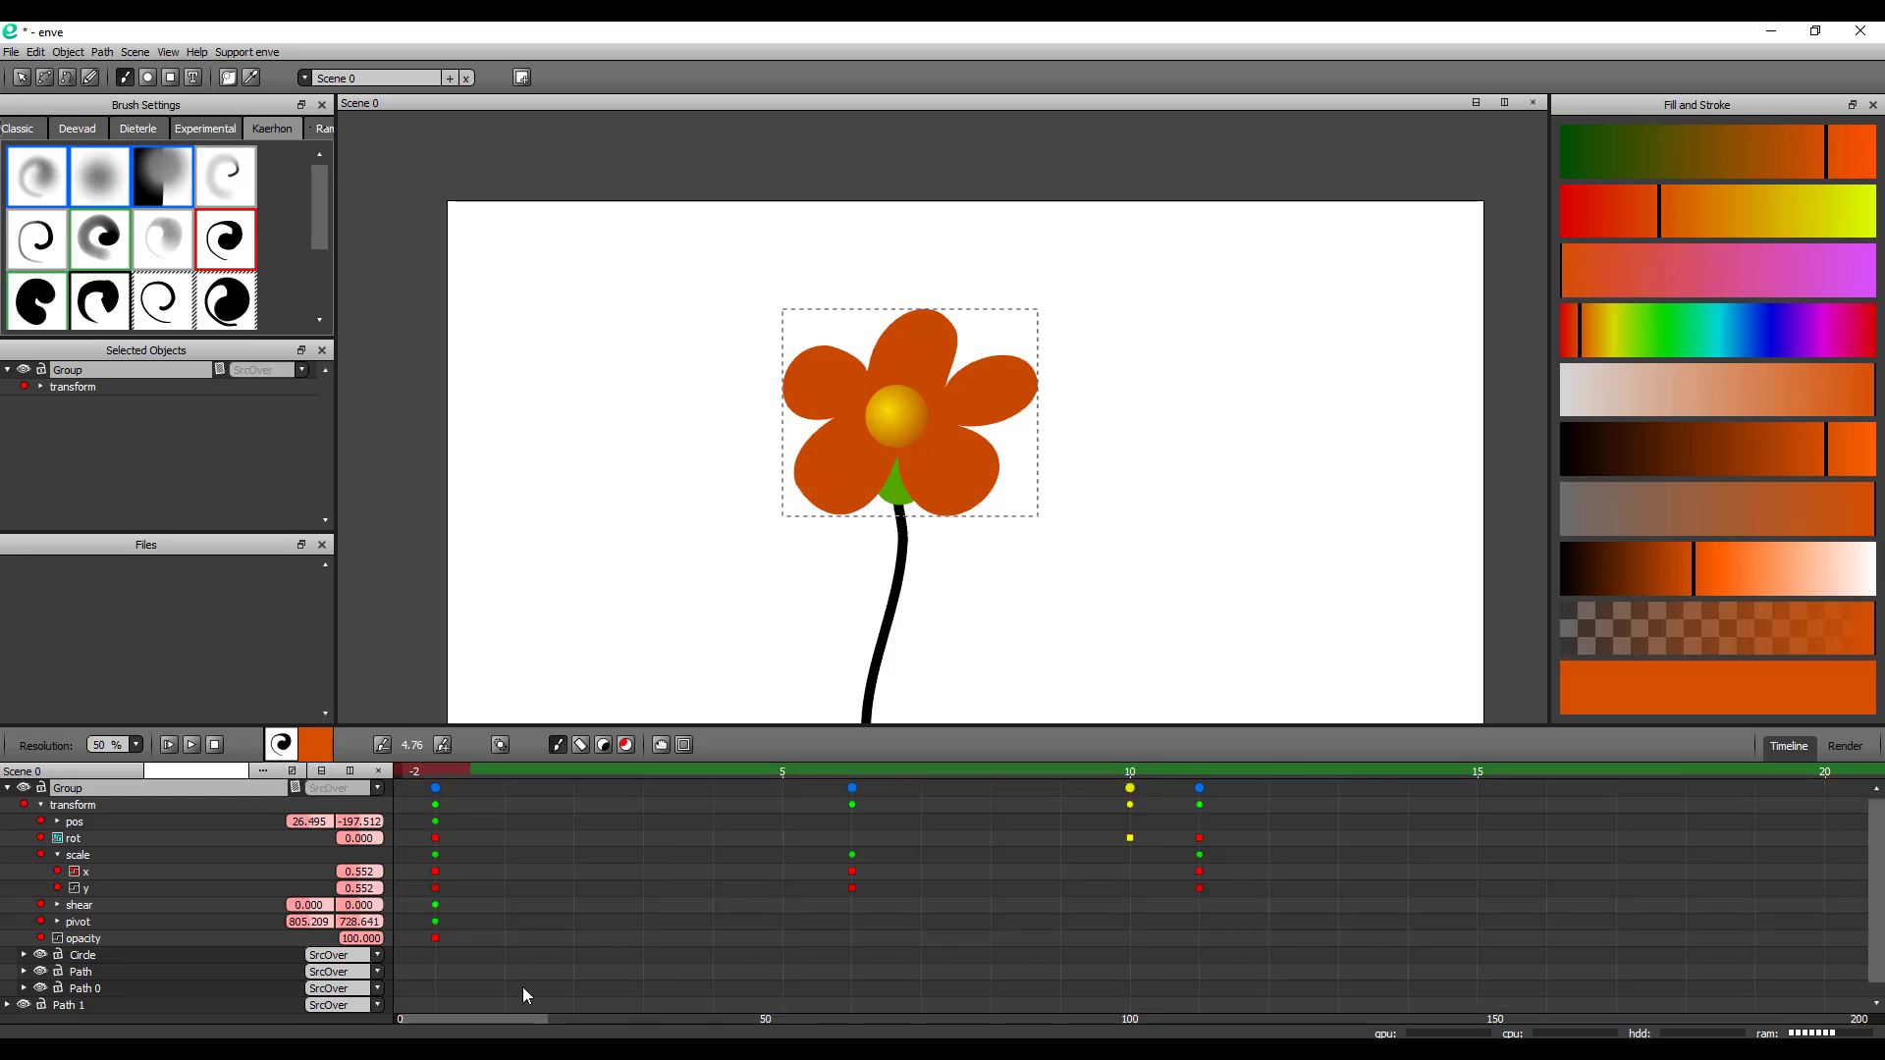
{"action": "mouse_move", "coordinate": [488, 1021]}
{"action": "left_mouse_down"}
{"action": "mouse_move", "coordinate": [509, 1021]}
{"action": "mouse_move", "coordinate": [477, 1023]}
{"action": "left_mouse_up"}
{"action": "mouse_move", "coordinate": [446, 773]}
{"action": "left_mouse_down"}
{"action": "mouse_move", "coordinate": [528, 774]}
{"action": "mouse_move", "coordinate": [435, 774]}
{"action": "left_mouse_up"}
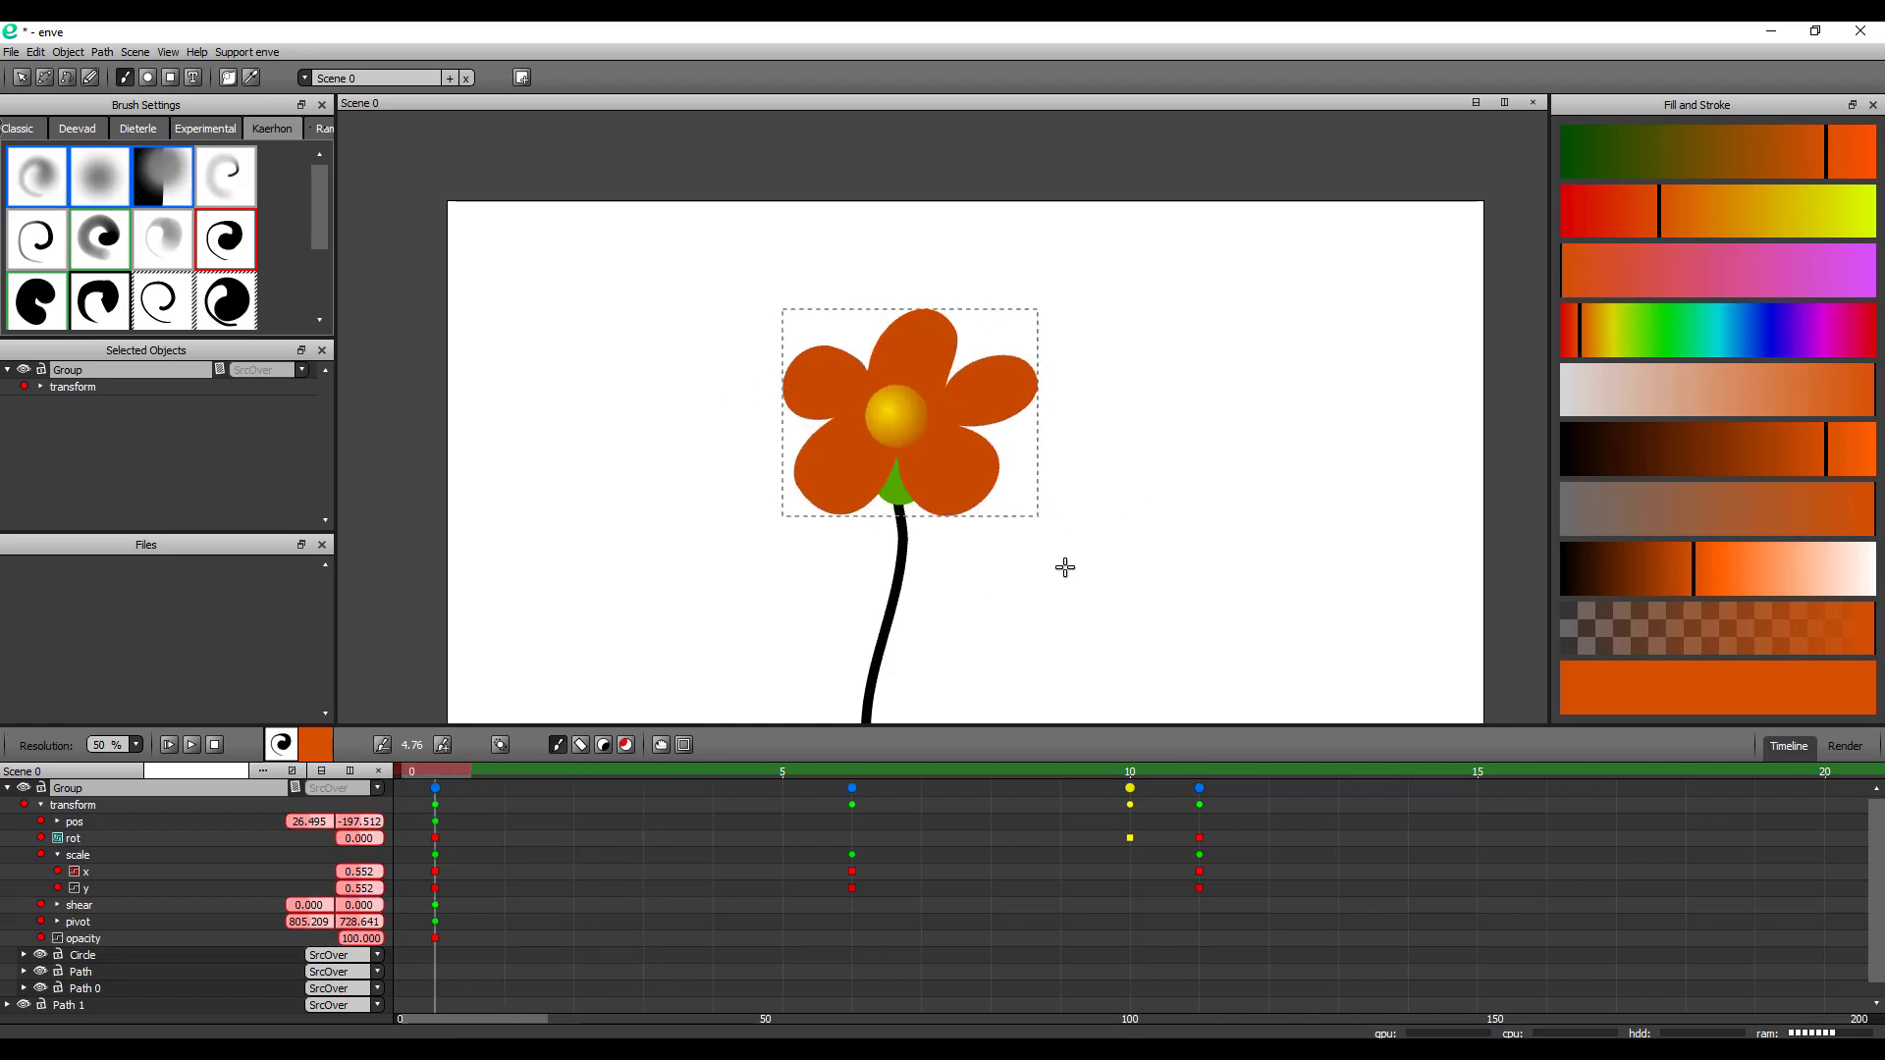
Try the brush with freehand orange strokes and a ring beside the flower, removing each of them
{"action": "mouse_move", "coordinate": [1046, 609]}
{"action": "left_mouse_down"}
{"action": "mouse_move", "coordinate": [1131, 477]}
{"action": "mouse_move", "coordinate": [1163, 478]}
{"action": "mouse_move", "coordinate": [1129, 597]}
{"action": "mouse_move", "coordinate": [1166, 626]}
{"action": "mouse_move", "coordinate": [1205, 585]}
{"action": "mouse_move", "coordinate": [1220, 493]}
{"action": "mouse_move", "coordinate": [1201, 442]}
{"action": "mouse_move", "coordinate": [1249, 418]}
{"action": "mouse_move", "coordinate": [1275, 590]}
{"action": "mouse_move", "coordinate": [1329, 621]}
{"action": "mouse_move", "coordinate": [1350, 548]}
{"action": "mouse_move", "coordinate": [1304, 504]}
{"action": "mouse_move", "coordinate": [1327, 443]}
{"action": "mouse_move", "coordinate": [1422, 527]}
{"action": "mouse_move", "coordinate": [1423, 440]}
{"action": "mouse_move", "coordinate": [1377, 340]}
{"action": "mouse_move", "coordinate": [1310, 317]}
{"action": "mouse_move", "coordinate": [1232, 368]}
{"action": "mouse_move", "coordinate": [1271, 294]}
{"action": "left_mouse_up"}
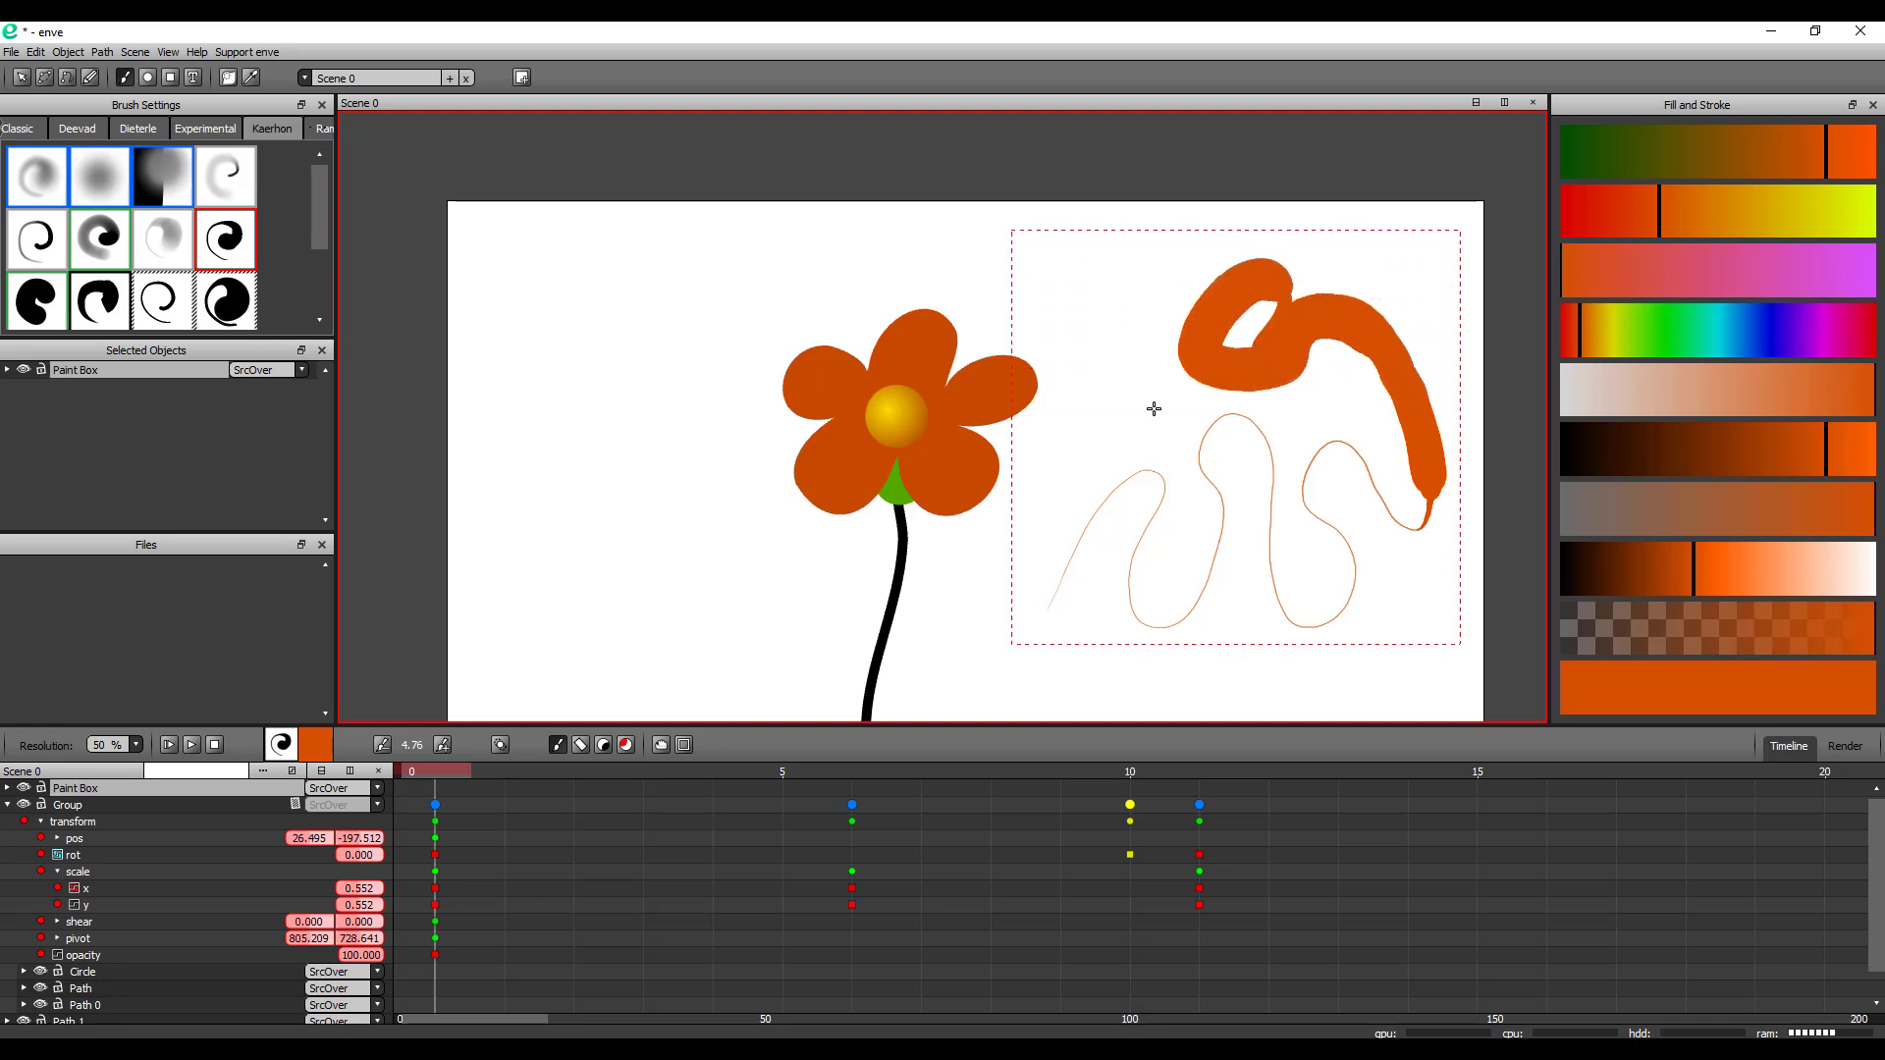
{"action": "key", "text": "Delete"}
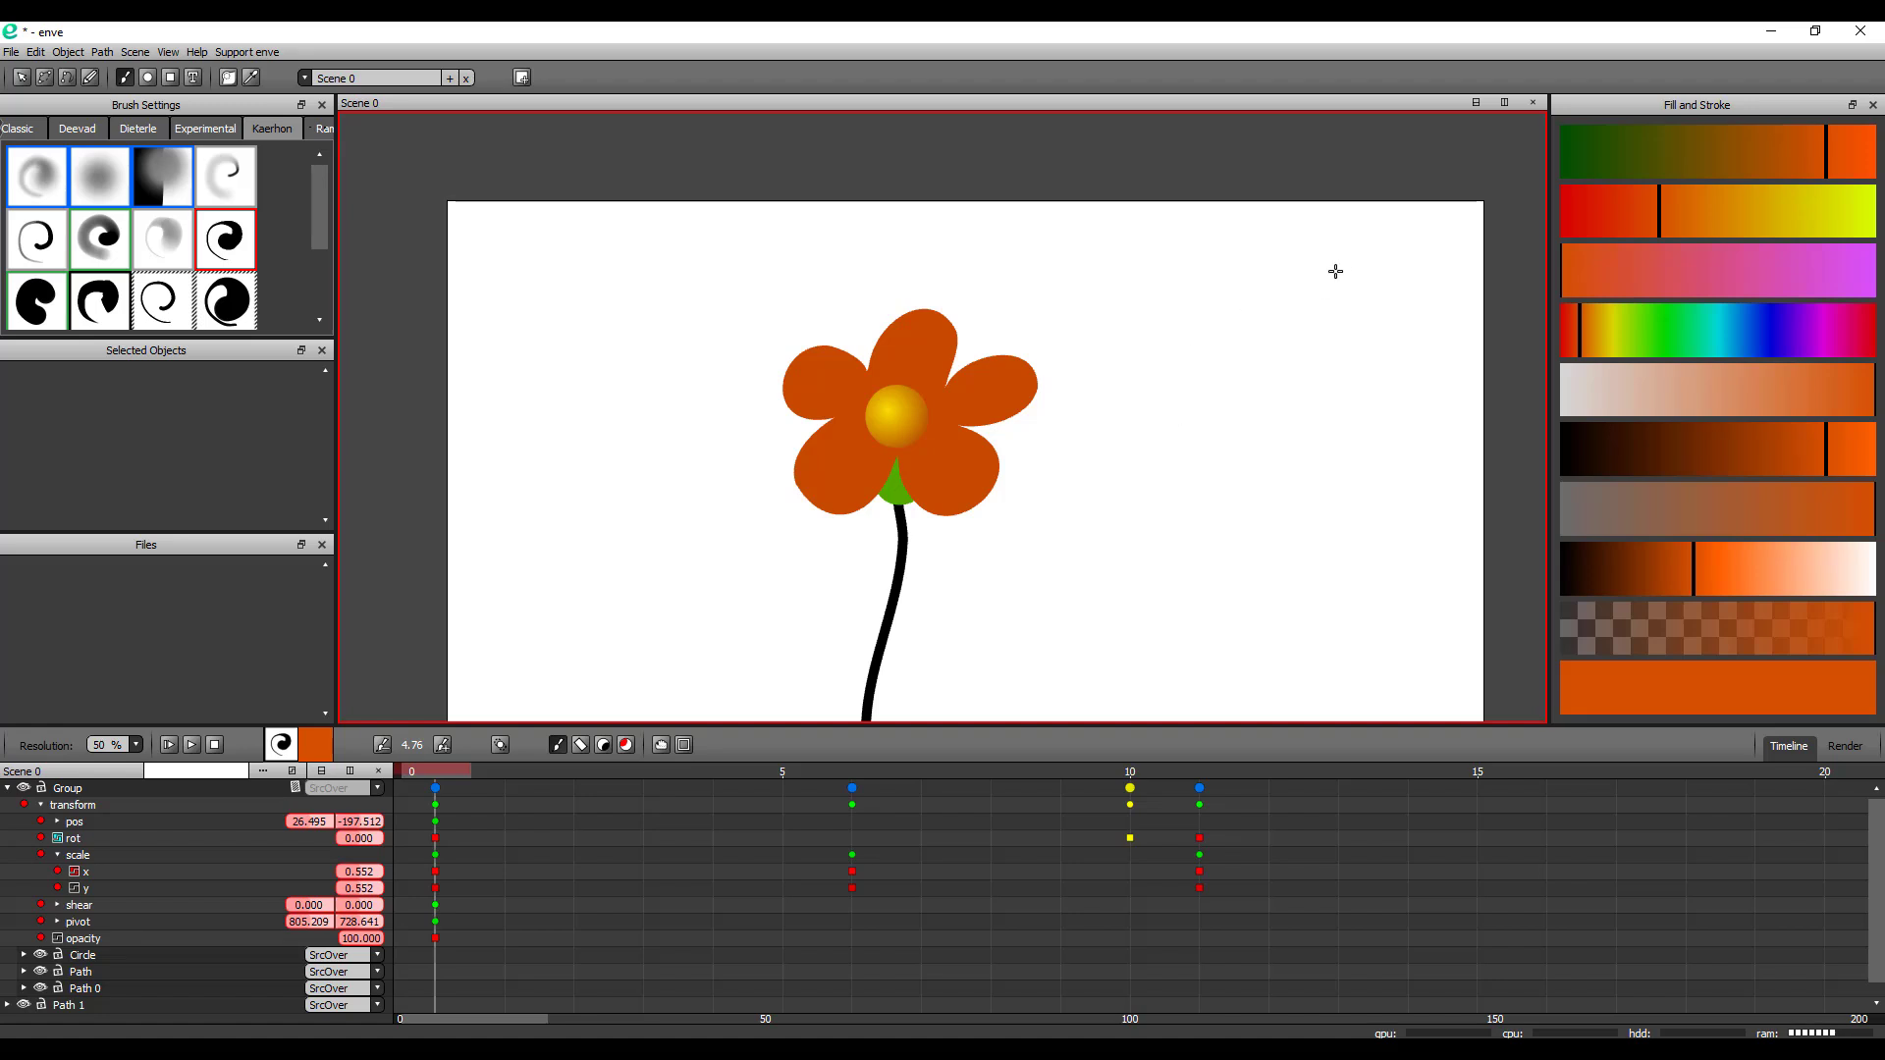
{"action": "mouse_move", "coordinate": [1350, 235]}
{"action": "left_mouse_down"}
{"action": "mouse_move", "coordinate": [1314, 273]}
{"action": "mouse_move", "coordinate": [1440, 275]}
{"action": "mouse_move", "coordinate": [1386, 232]}
{"action": "mouse_move", "coordinate": [1316, 275]}
{"action": "left_mouse_up"}
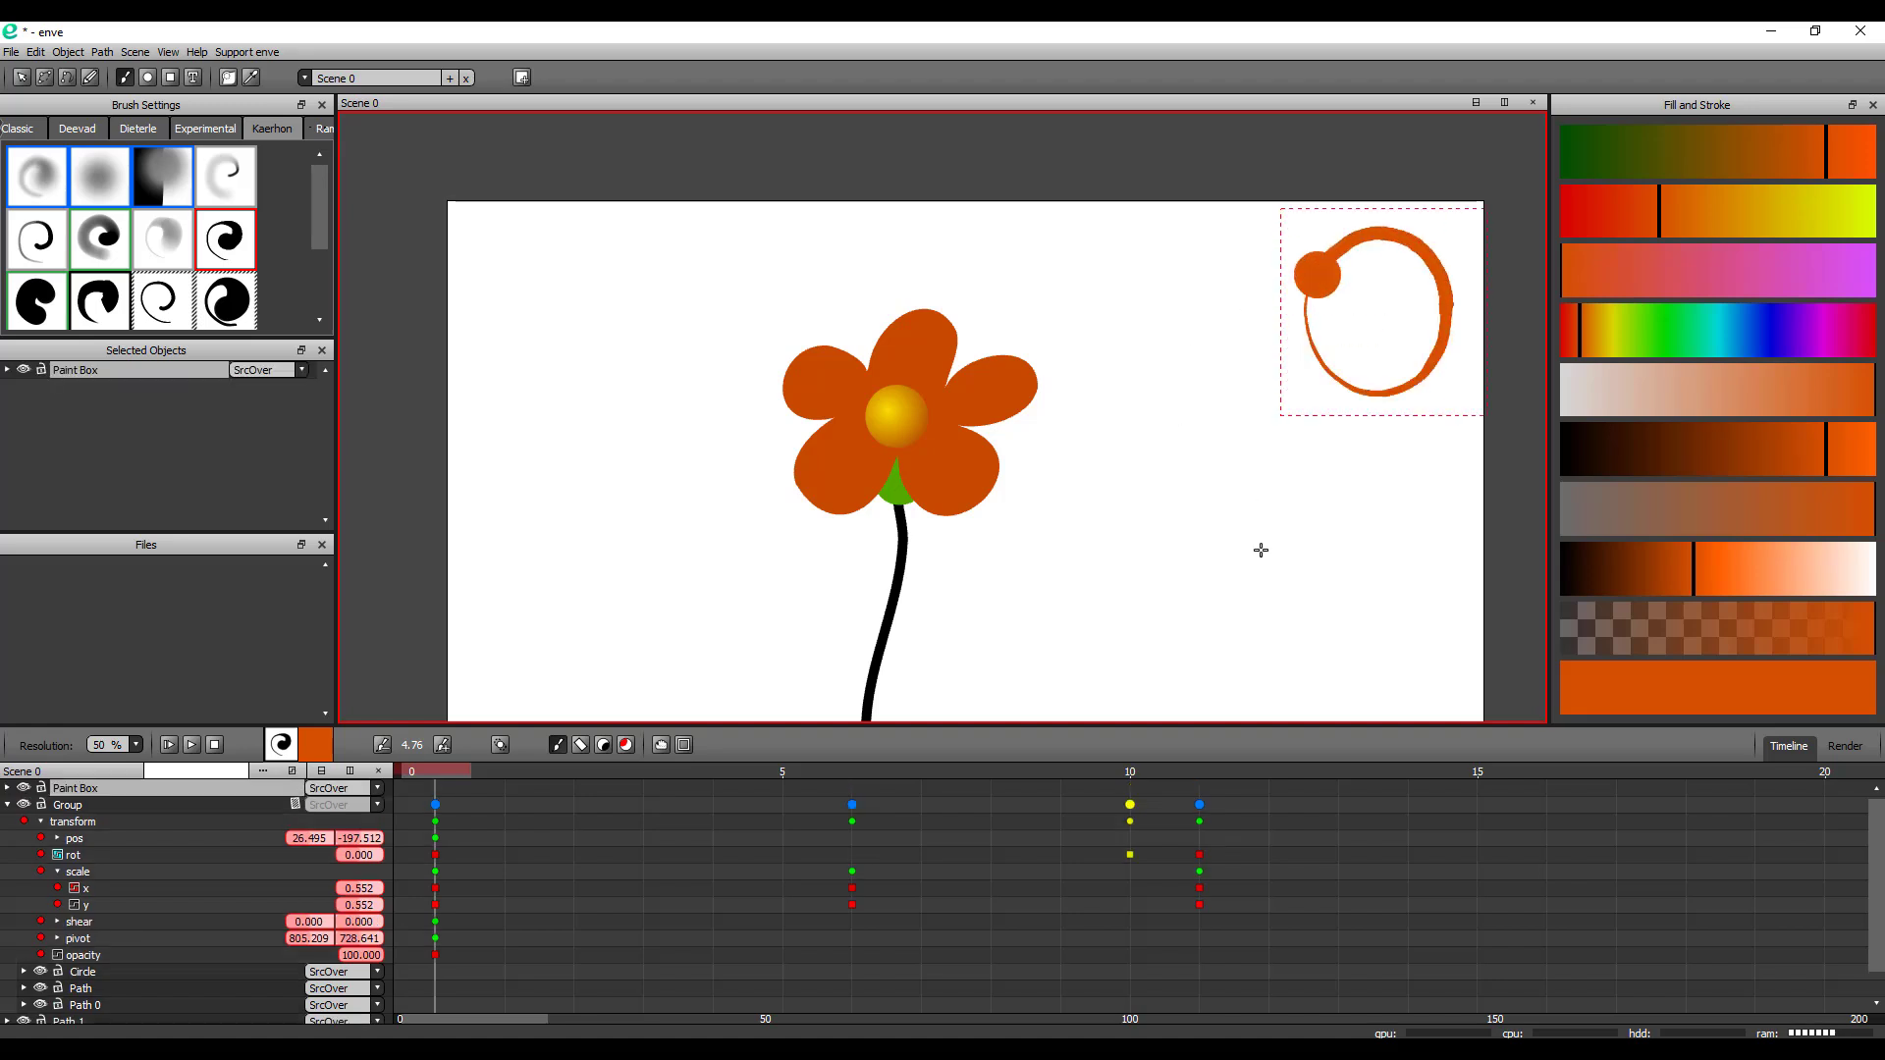
{"action": "key", "text": "ctrl+z"}
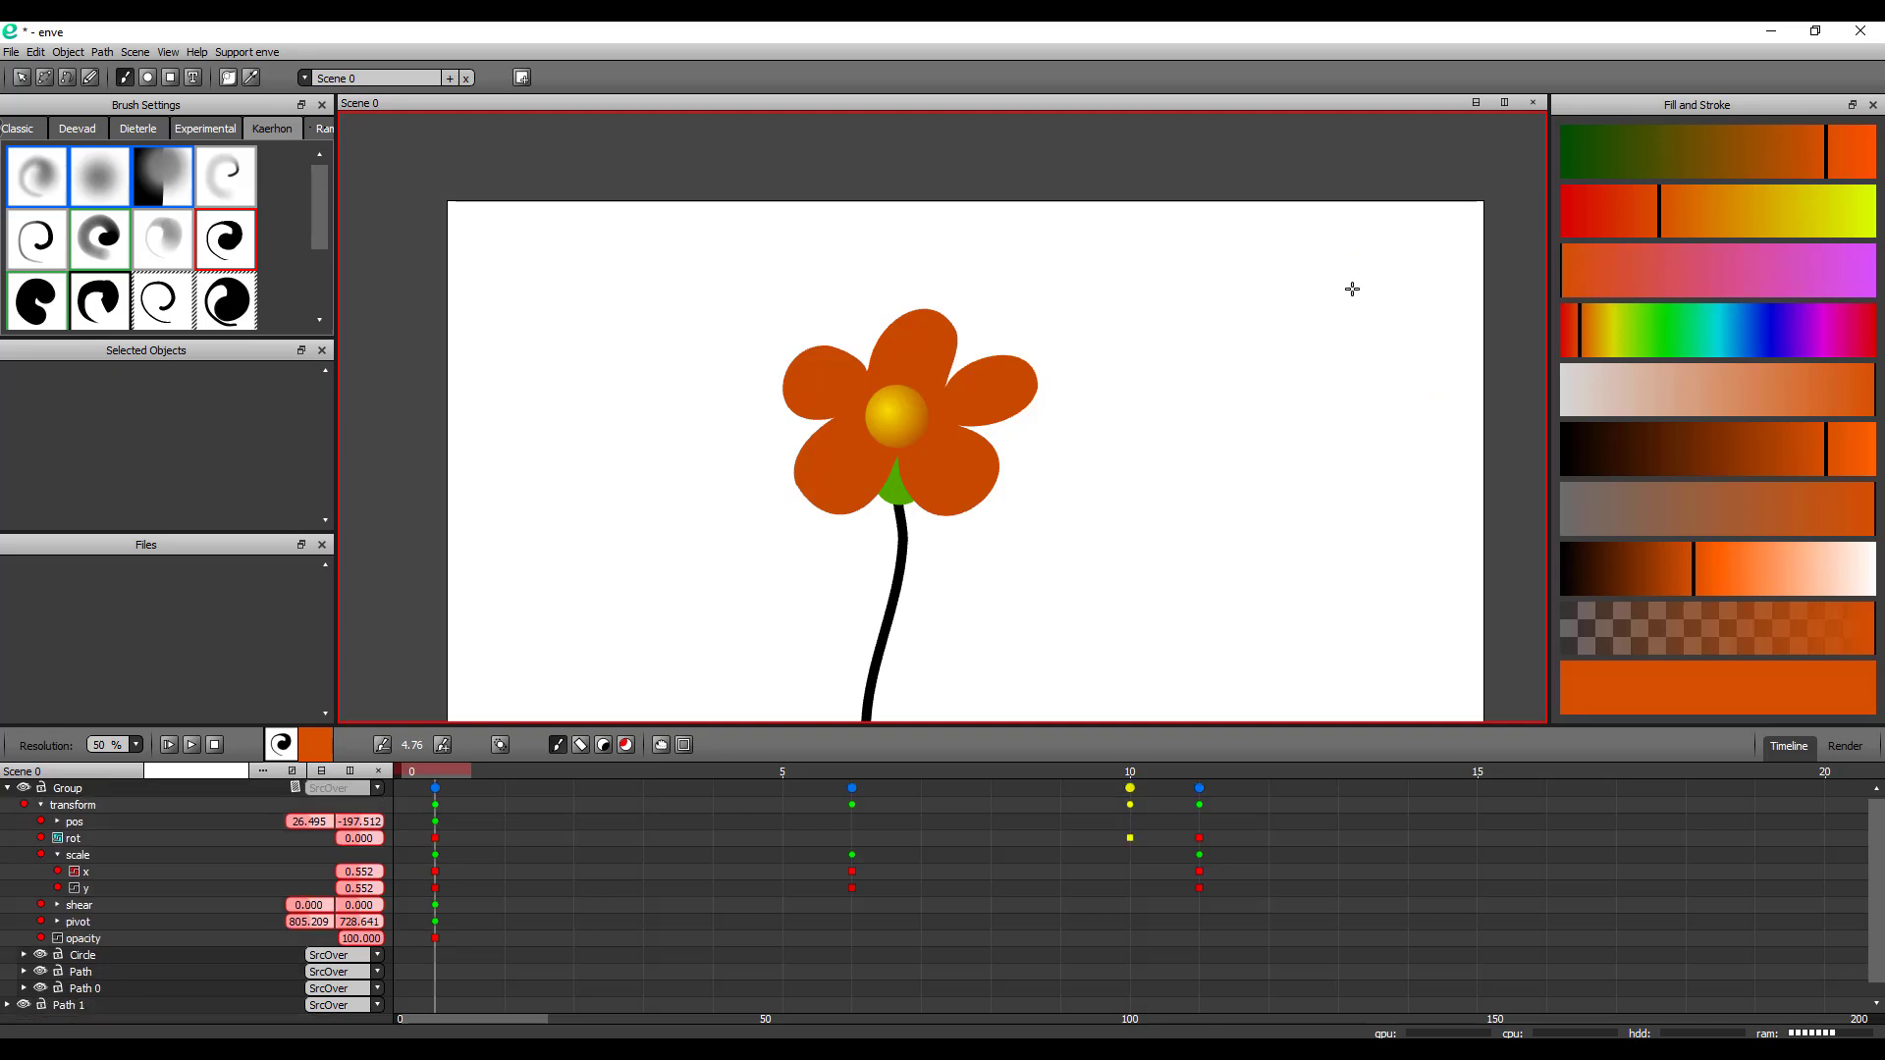
Paint a solid orange disc in the upper-right corner of the canvas
{"action": "left_click", "coordinate": [1358, 289]}
{"action": "mouse_move", "coordinate": [1358, 290]}
{"action": "left_mouse_down"}
{"action": "mouse_move", "coordinate": [1338, 304]}
{"action": "mouse_move", "coordinate": [1367, 298]}
{"action": "mouse_move", "coordinate": [1364, 281]}
{"action": "left_mouse_up"}
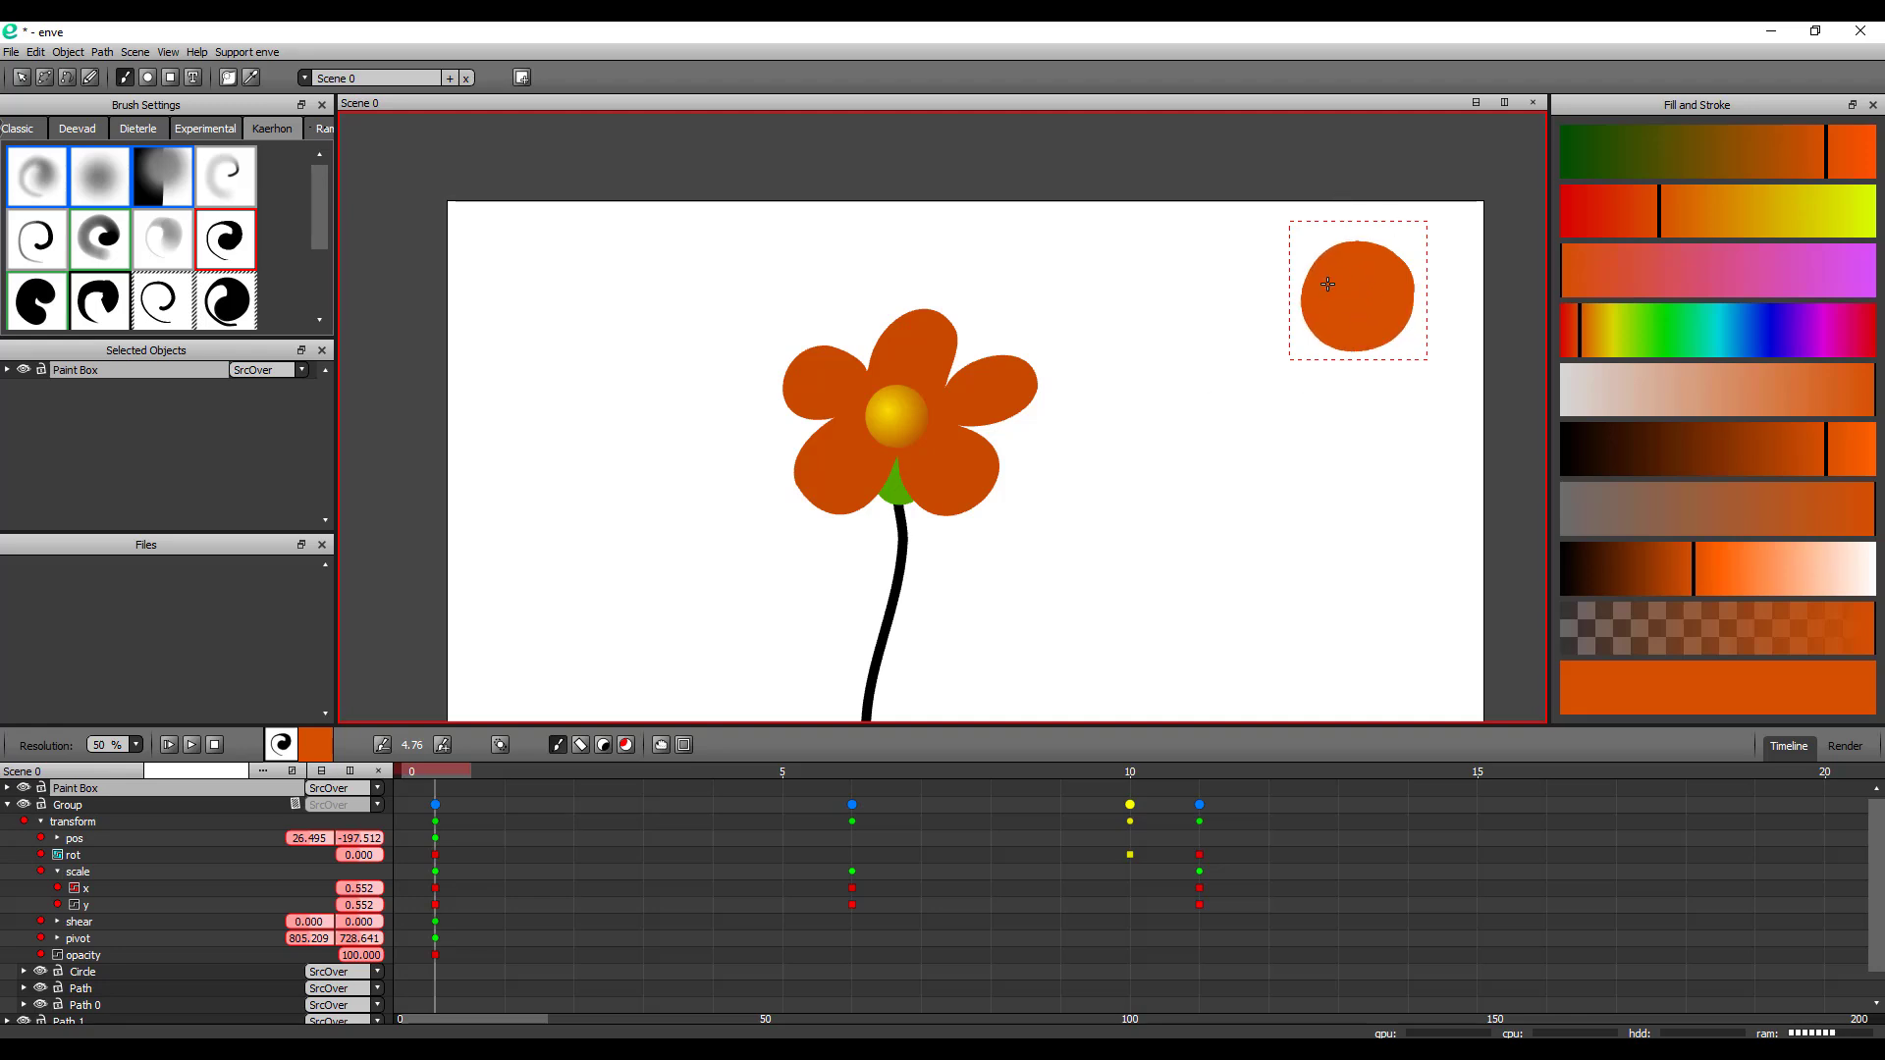
Collapse the Group, expand the Paint Box and its transform, key its canvas at frame 0, and go to frame 1
{"action": "left_click", "coordinate": [9, 806]}
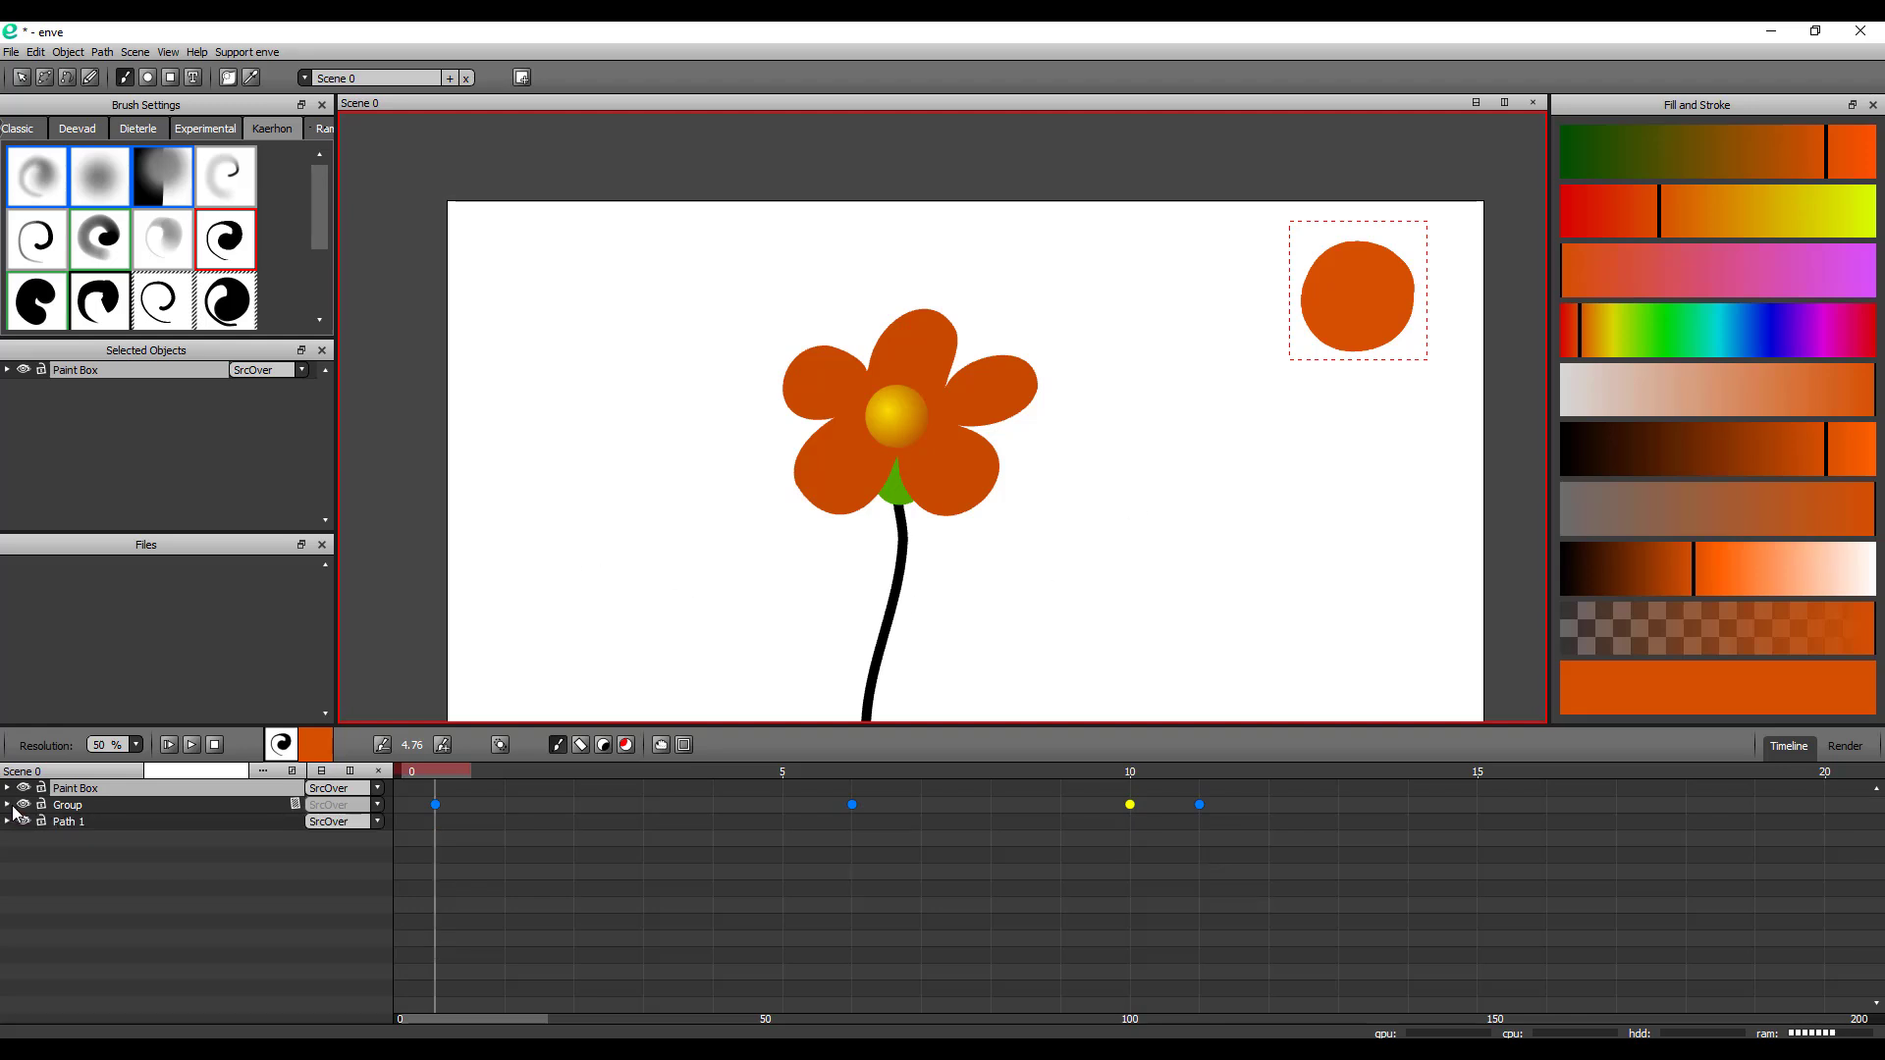
{"action": "left_click", "coordinate": [7, 776]}
{"action": "left_click", "coordinate": [219, 896]}
{"action": "left_click", "coordinate": [8, 788]}
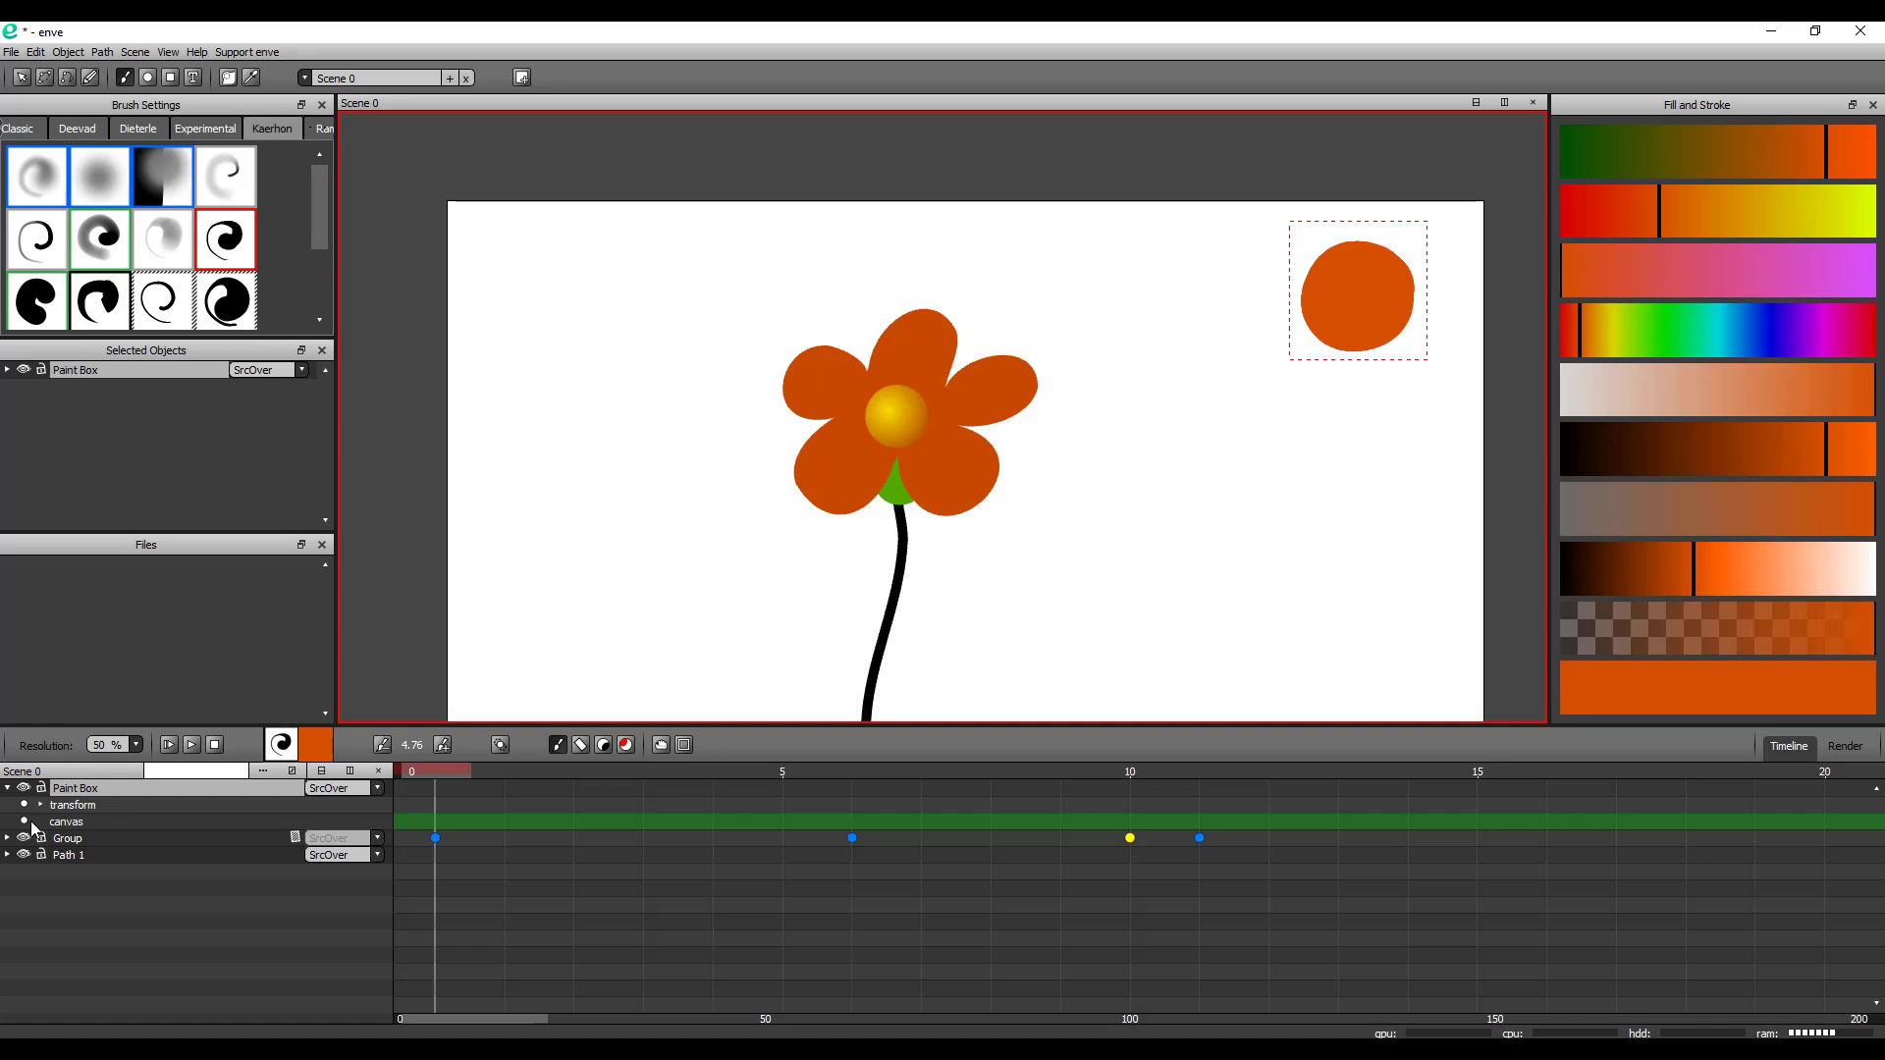
{"action": "left_click", "coordinate": [41, 804]}
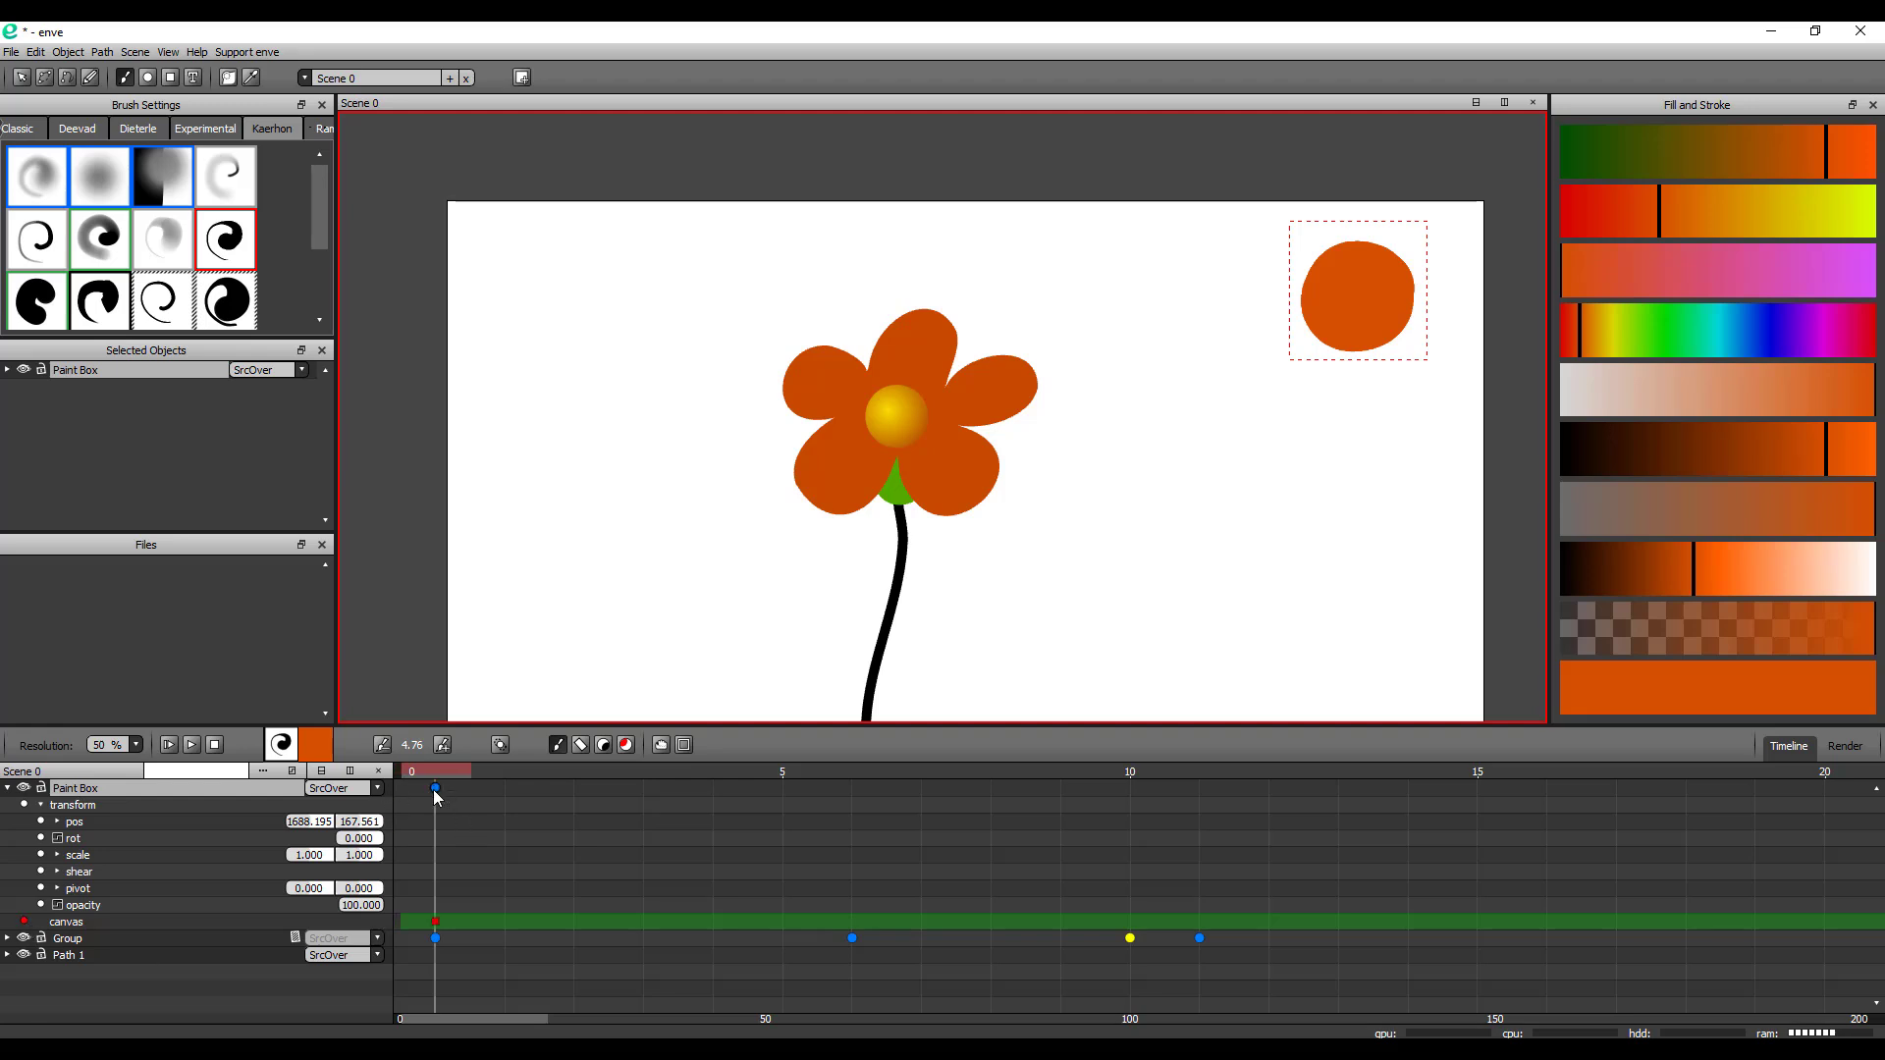
{"action": "mouse_move", "coordinate": [436, 789]}
{"action": "left_mouse_down"}
{"action": "mouse_move", "coordinate": [510, 802]}
{"action": "mouse_move", "coordinate": [441, 801]}
{"action": "mouse_move", "coordinate": [520, 775]}
{"action": "left_mouse_up"}
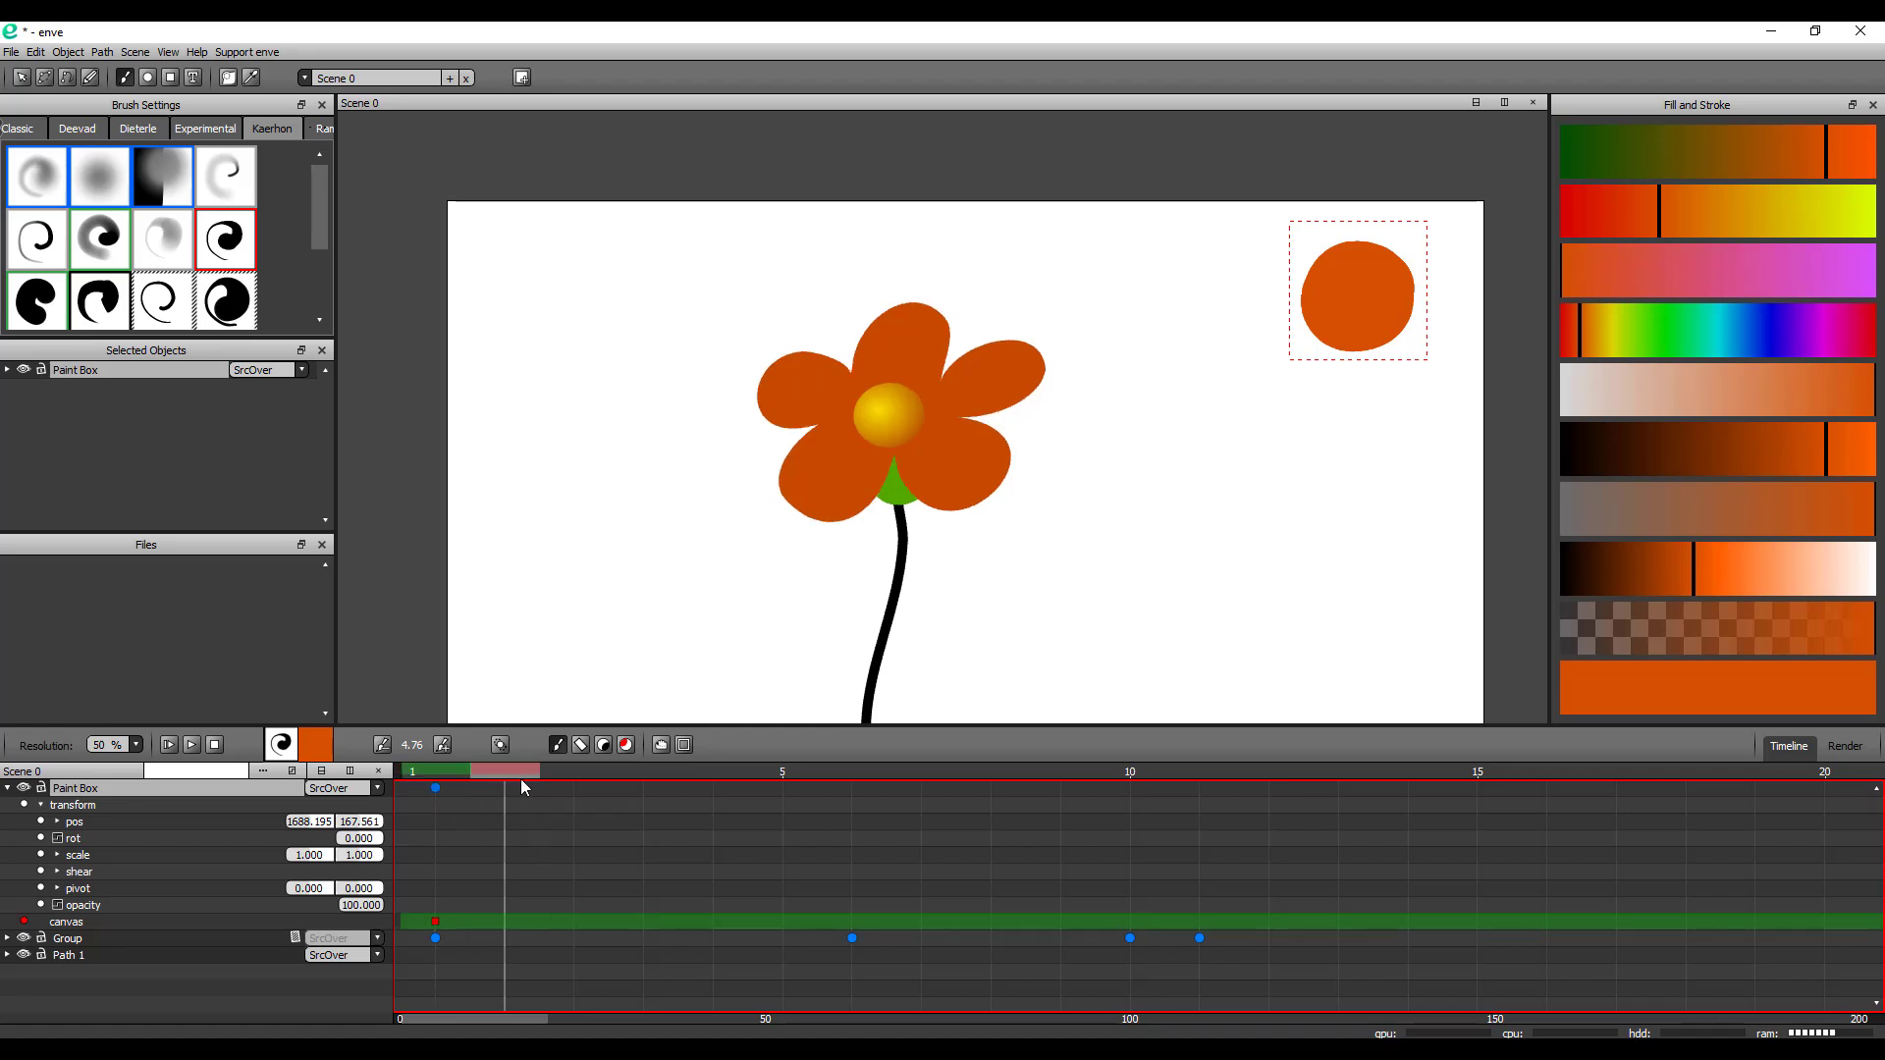
Try painting a small blob on the disc's upper-left edge at frame 1, and undo it
{"action": "left_click_drag", "start_coordinate": [1319, 271], "coordinate": [1313, 265]}
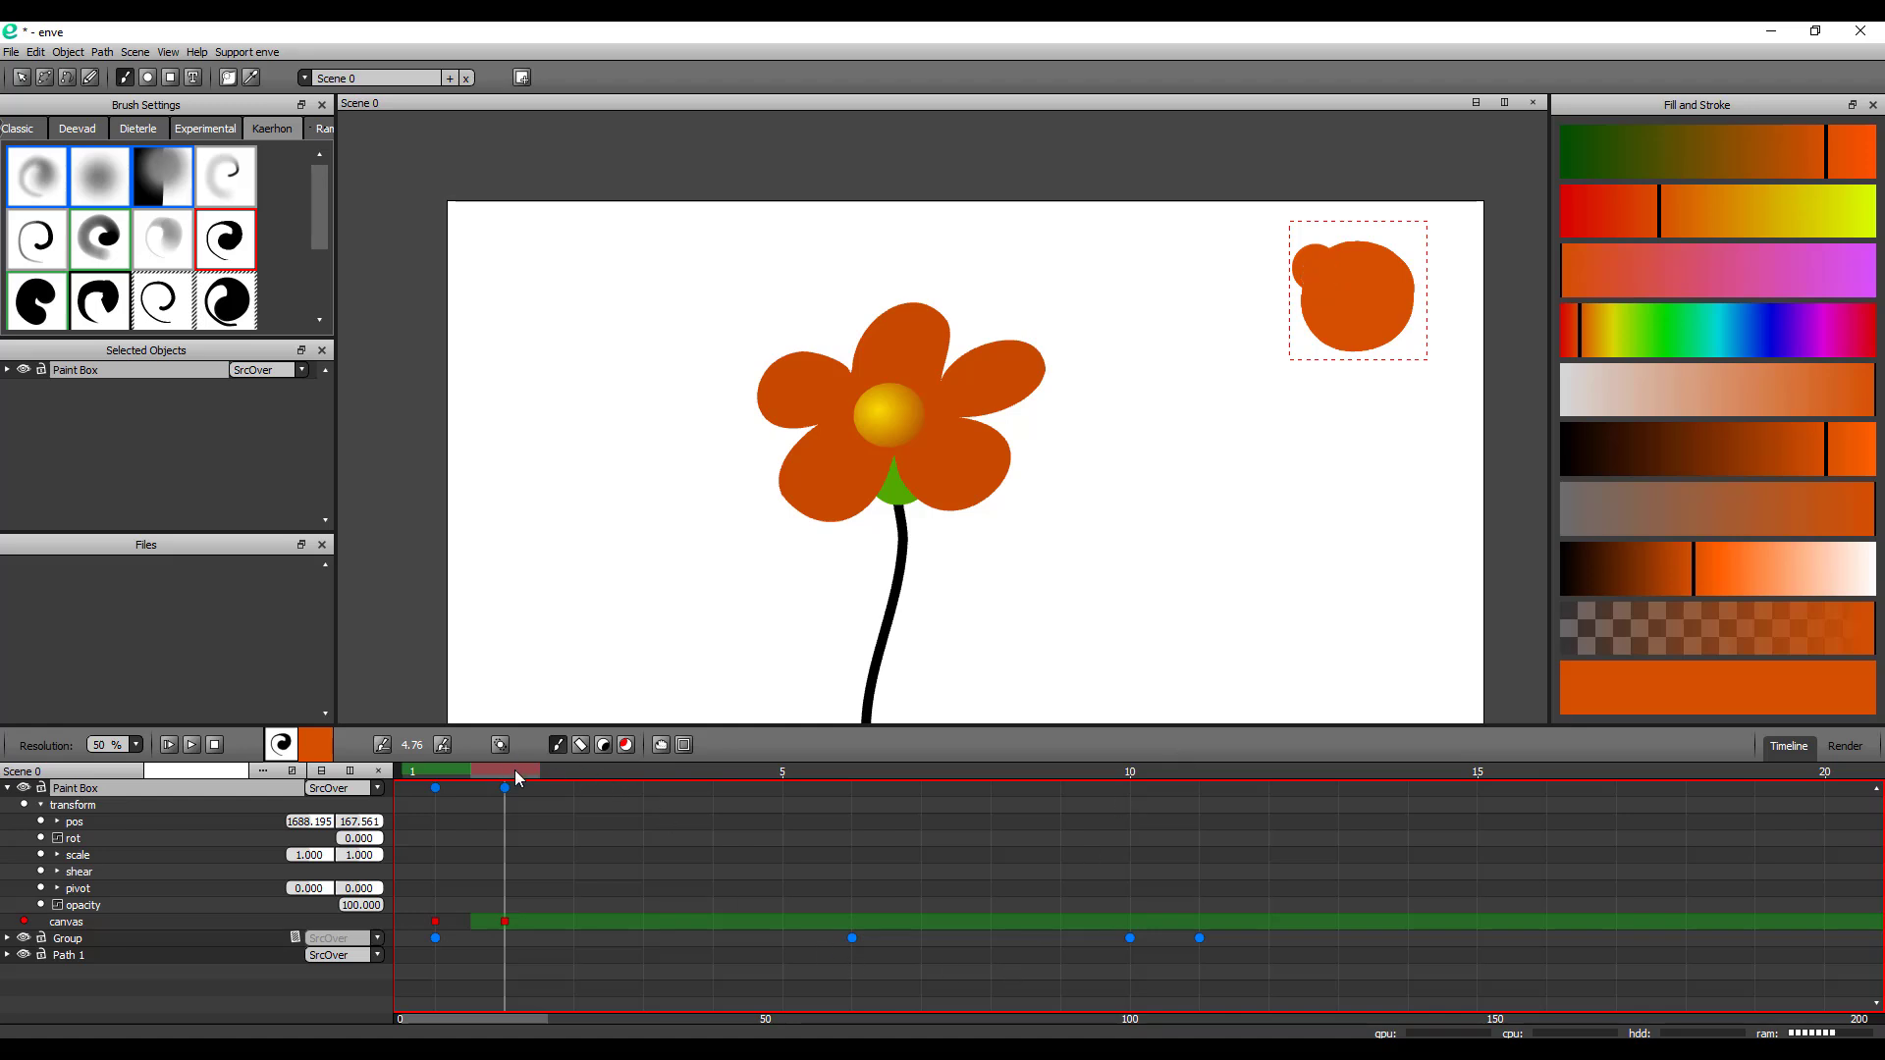
{"action": "mouse_move", "coordinate": [512, 774]}
{"action": "left_mouse_down"}
{"action": "mouse_move", "coordinate": [436, 772]}
{"action": "mouse_move", "coordinate": [516, 778]}
{"action": "left_mouse_up"}
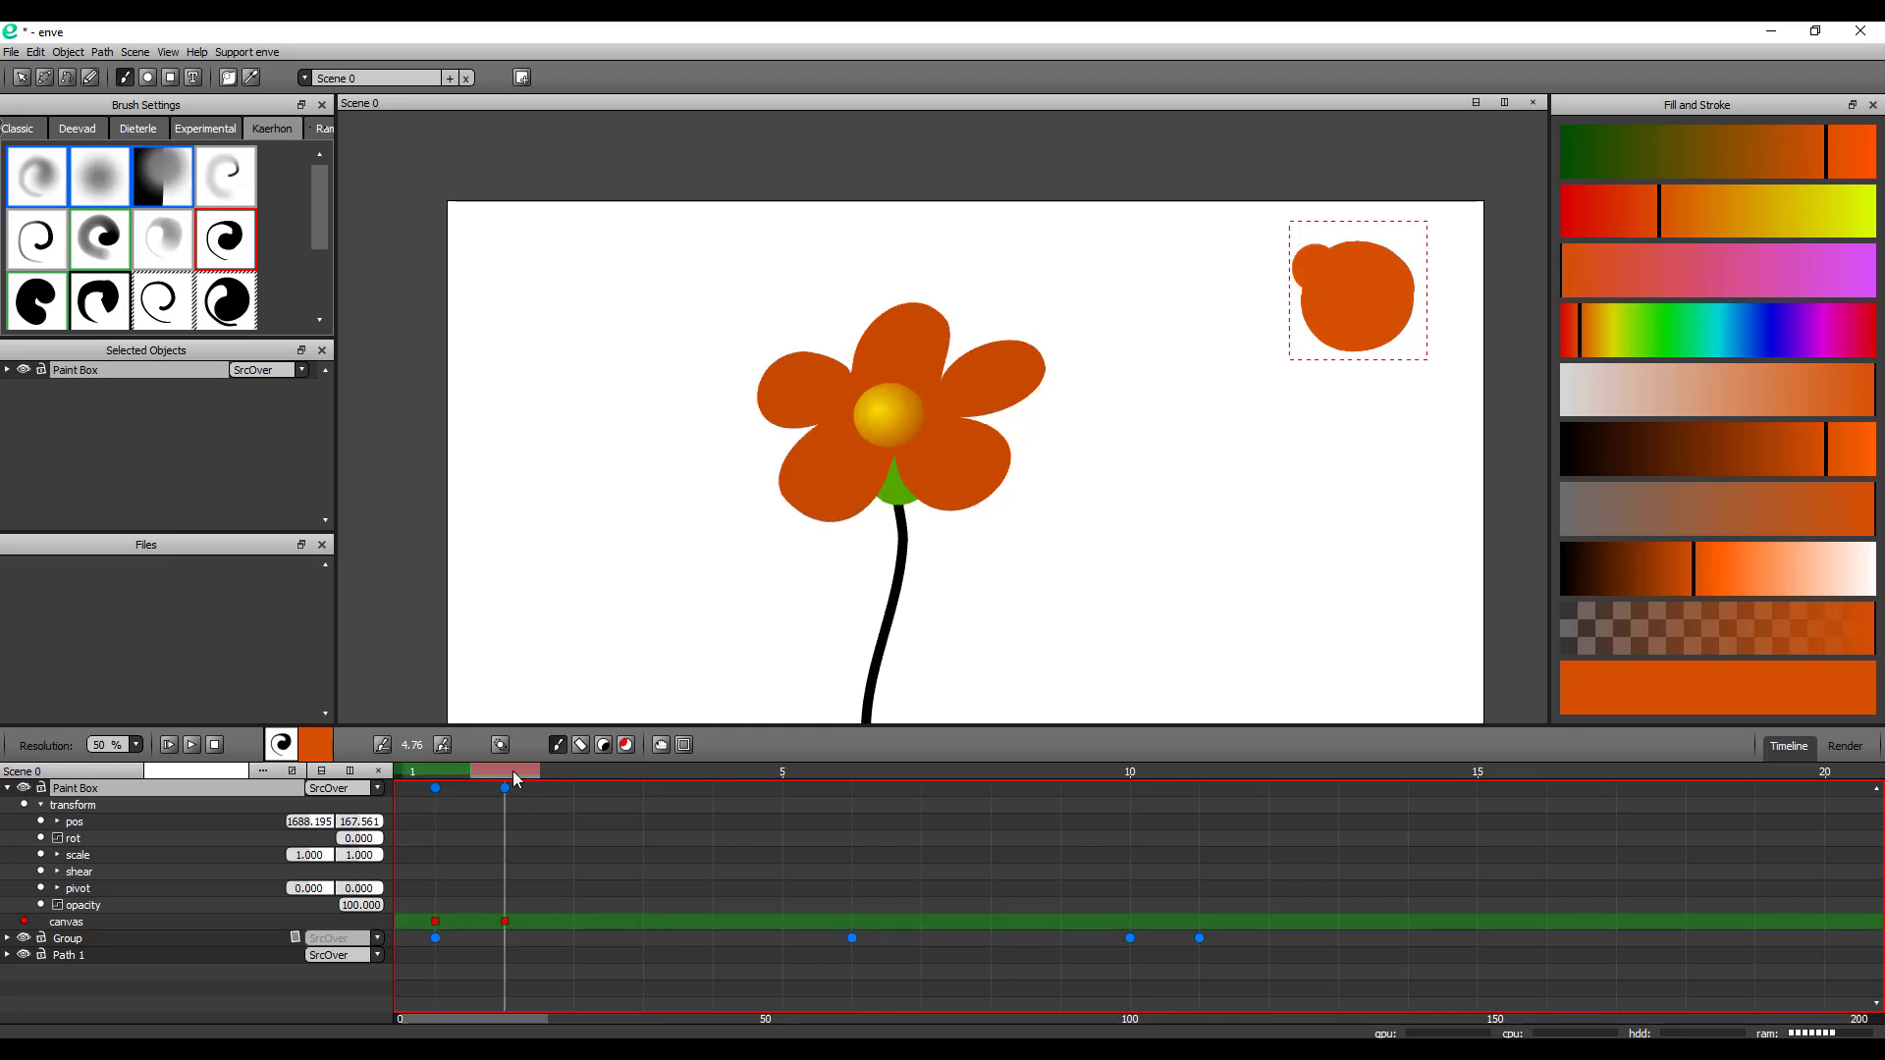
{"action": "key", "text": "ctrl+z"}
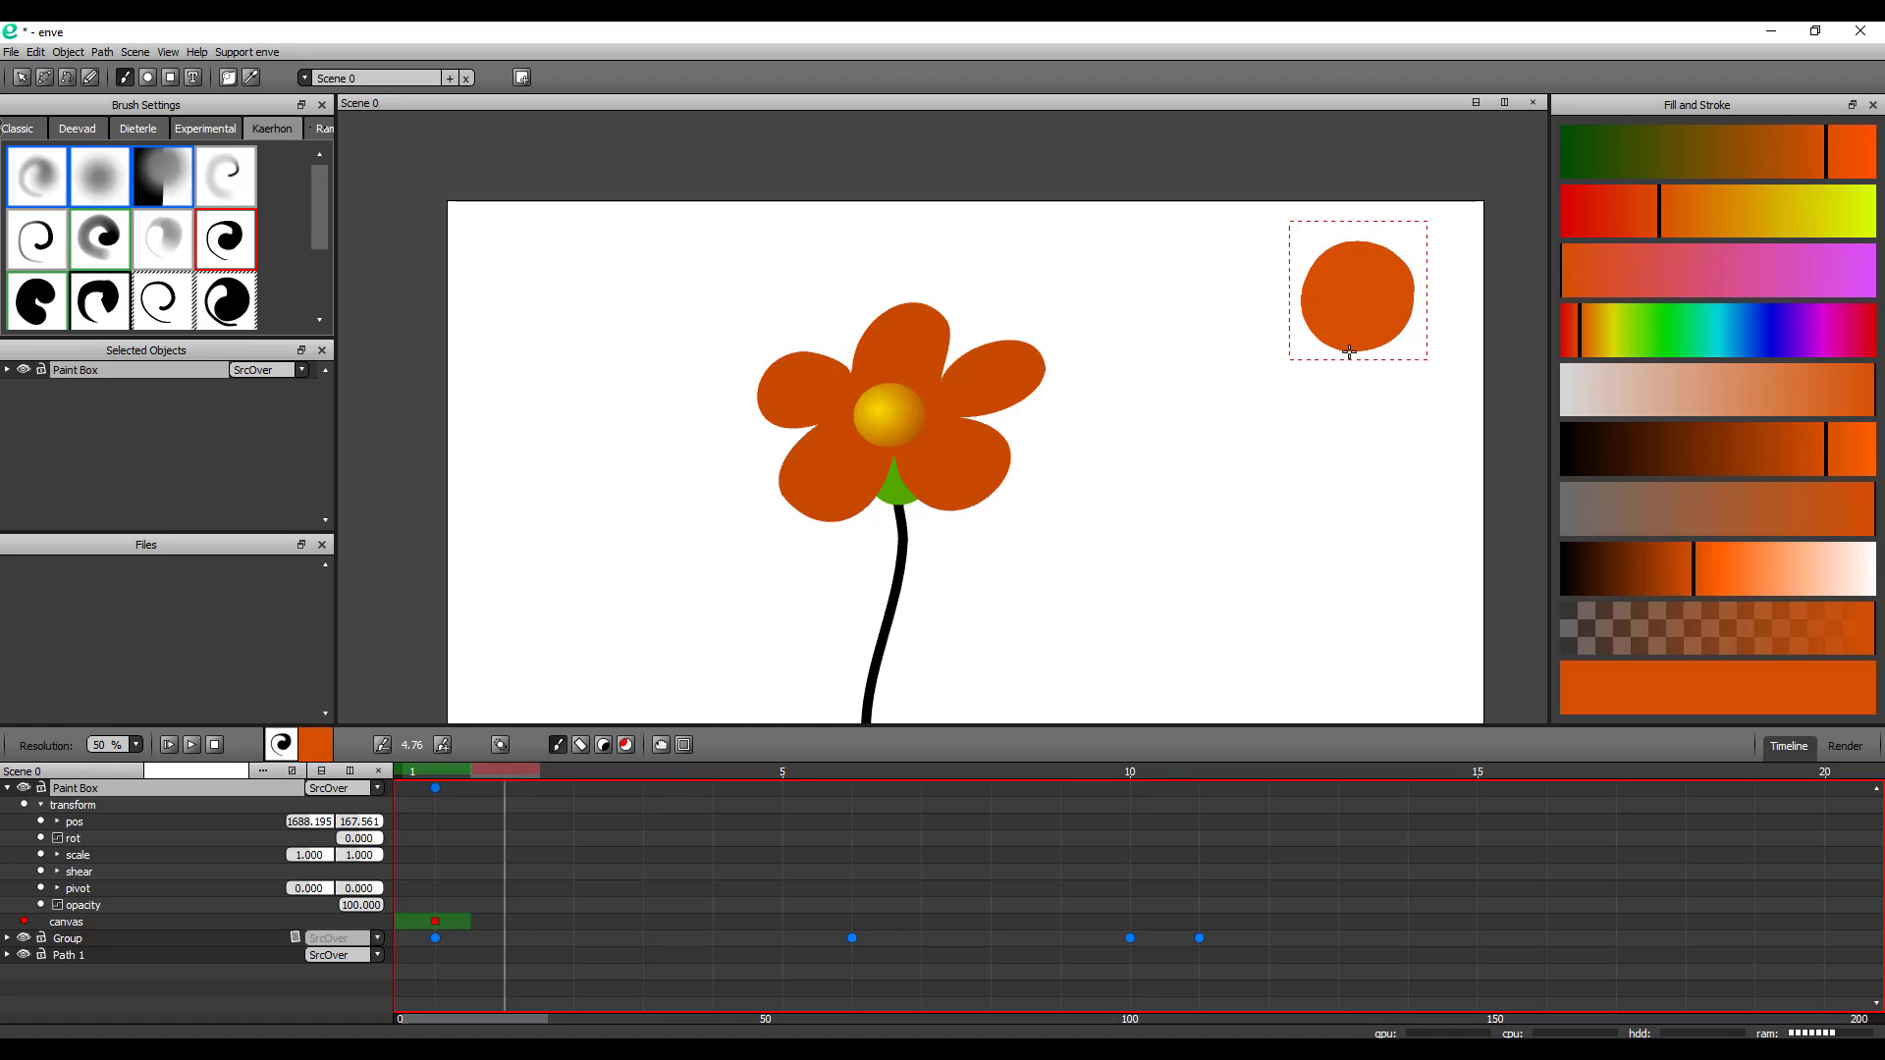
Paint thin orange sun rays around the disc at frame 1, undoing the misplaced strokes
{"action": "mouse_move", "coordinate": [1350, 348]}
{"action": "left_mouse_down"}
{"action": "mouse_move", "coordinate": [1343, 398]}
{"action": "mouse_move", "coordinate": [1393, 348]}
{"action": "mouse_move", "coordinate": [1358, 345]}
{"action": "mouse_move", "coordinate": [1404, 334]}
{"action": "mouse_move", "coordinate": [1404, 388]}
{"action": "mouse_move", "coordinate": [1409, 350]}
{"action": "mouse_move", "coordinate": [1387, 336]}
{"action": "mouse_move", "coordinate": [1407, 311]}
{"action": "mouse_move", "coordinate": [1438, 341]}
{"action": "mouse_move", "coordinate": [1408, 276]}
{"action": "mouse_move", "coordinate": [1448, 250]}
{"action": "mouse_move", "coordinate": [1419, 227]}
{"action": "mouse_move", "coordinate": [1431, 210]}
{"action": "mouse_move", "coordinate": [1390, 231]}
{"action": "mouse_move", "coordinate": [1373, 192]}
{"action": "mouse_move", "coordinate": [1327, 191]}
{"action": "mouse_move", "coordinate": [1250, 346]}
{"action": "mouse_move", "coordinate": [1304, 367]}
{"action": "left_mouse_up"}
{"action": "left_click", "coordinate": [1344, 384]}
{"action": "key", "text": "ctrl+z"}
{"action": "key", "text": "ctrl+z"}
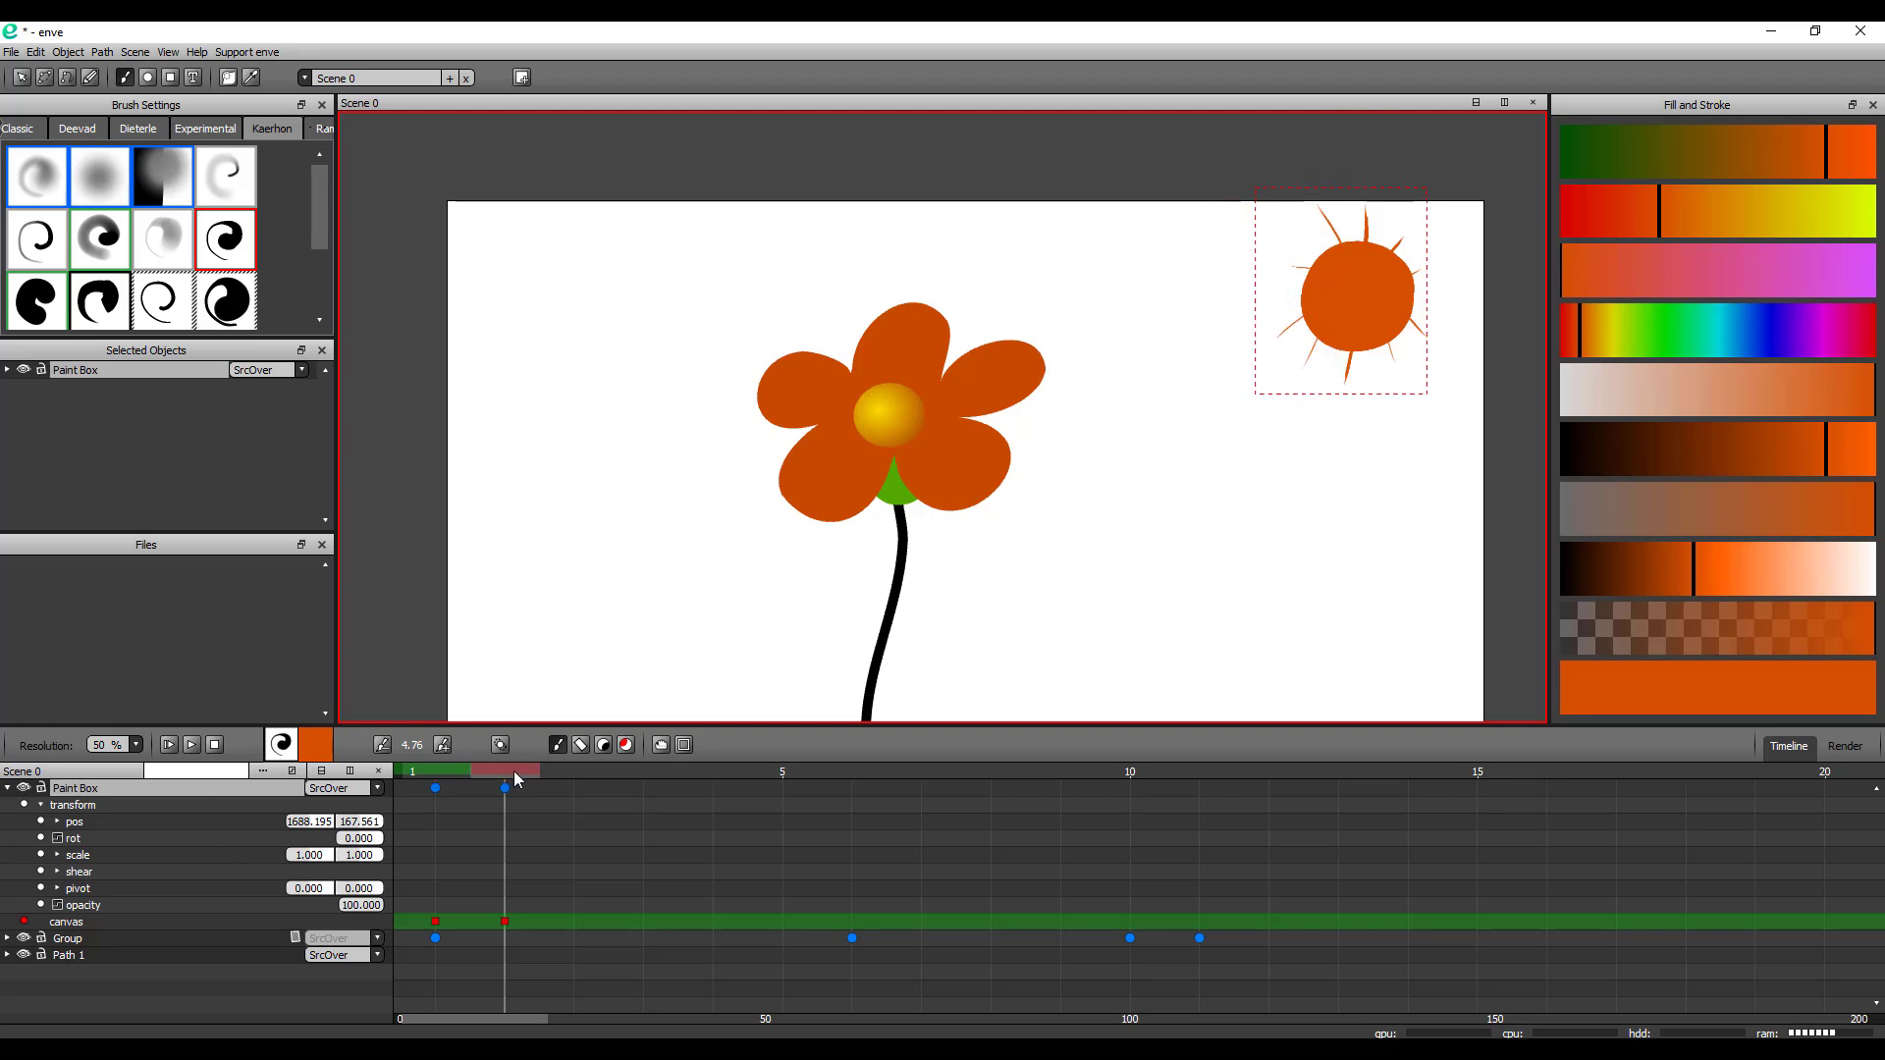
At frame 2, turn on onion skinning, set a pale blue colour and erase a round area from the sun's centre
{"action": "left_click_drag", "start_coordinate": [505, 783], "coordinate": [571, 788]}
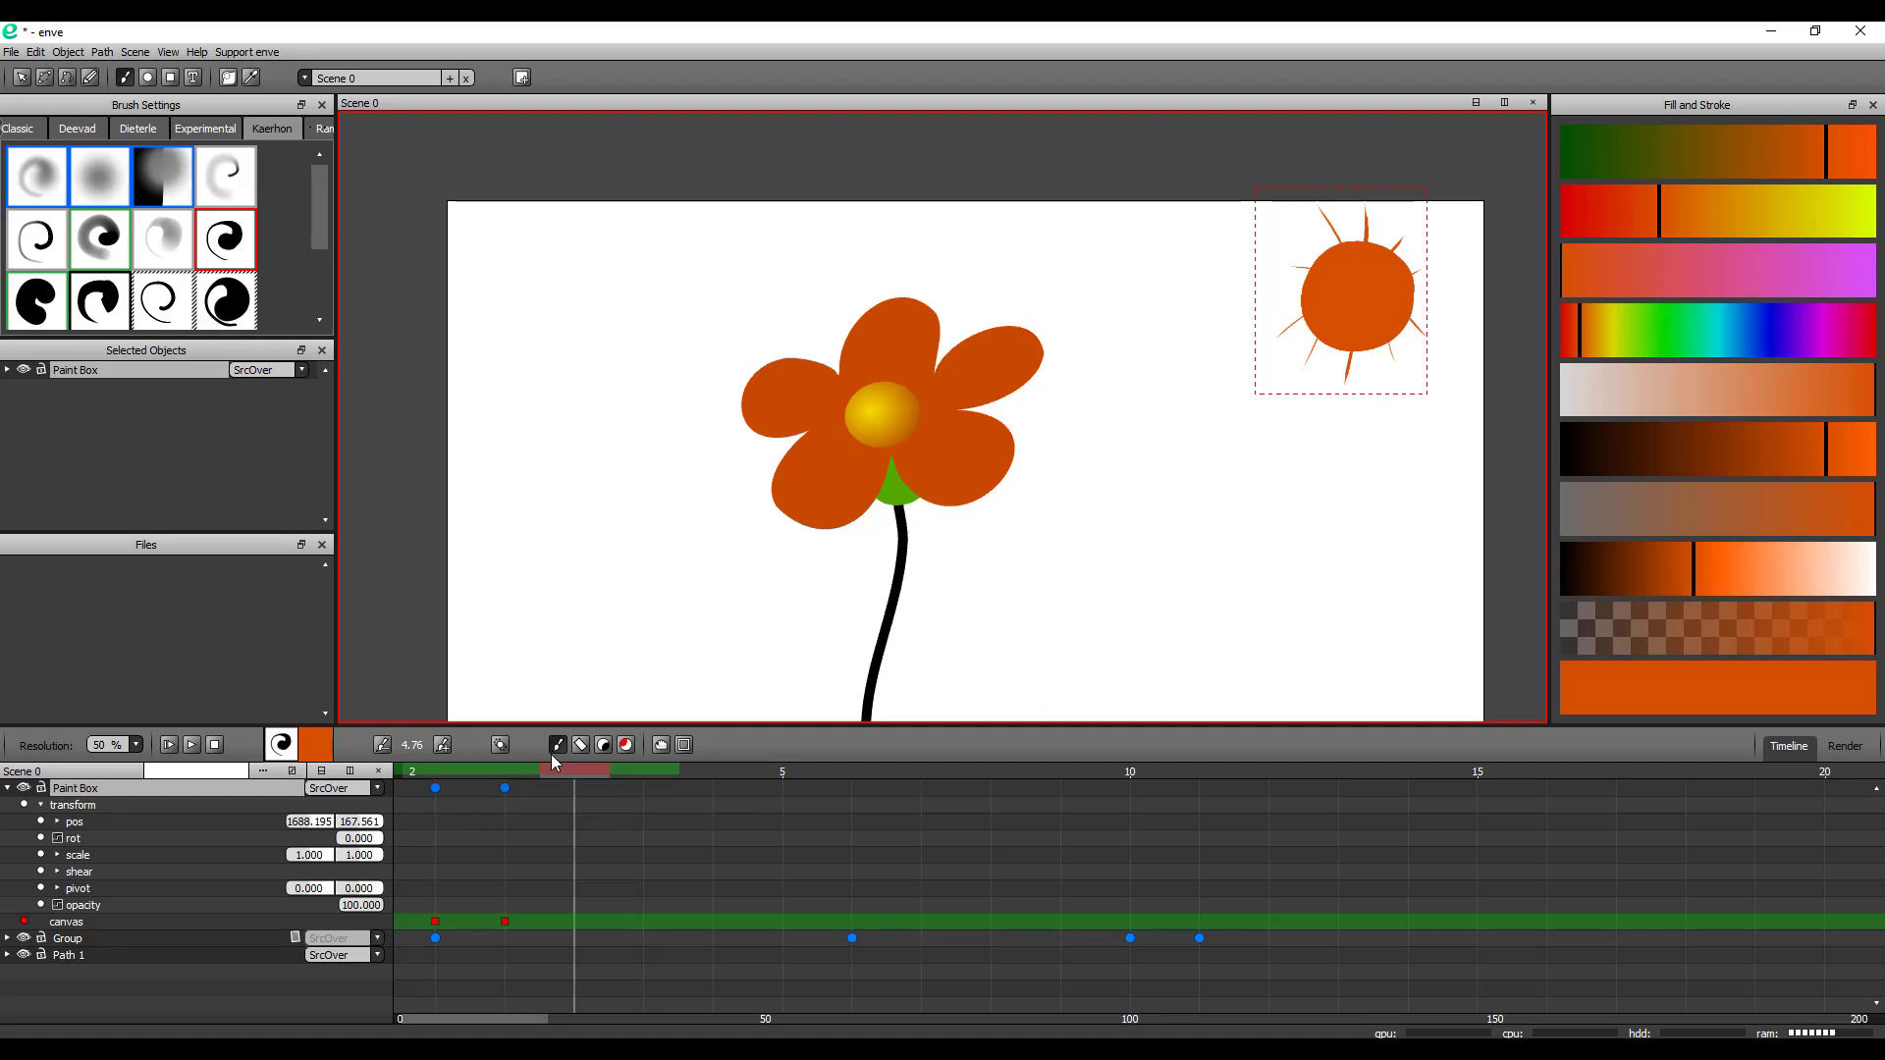
{"action": "left_click", "coordinate": [501, 746]}
{"action": "left_click_drag", "start_coordinate": [580, 772], "coordinate": [601, 821]}
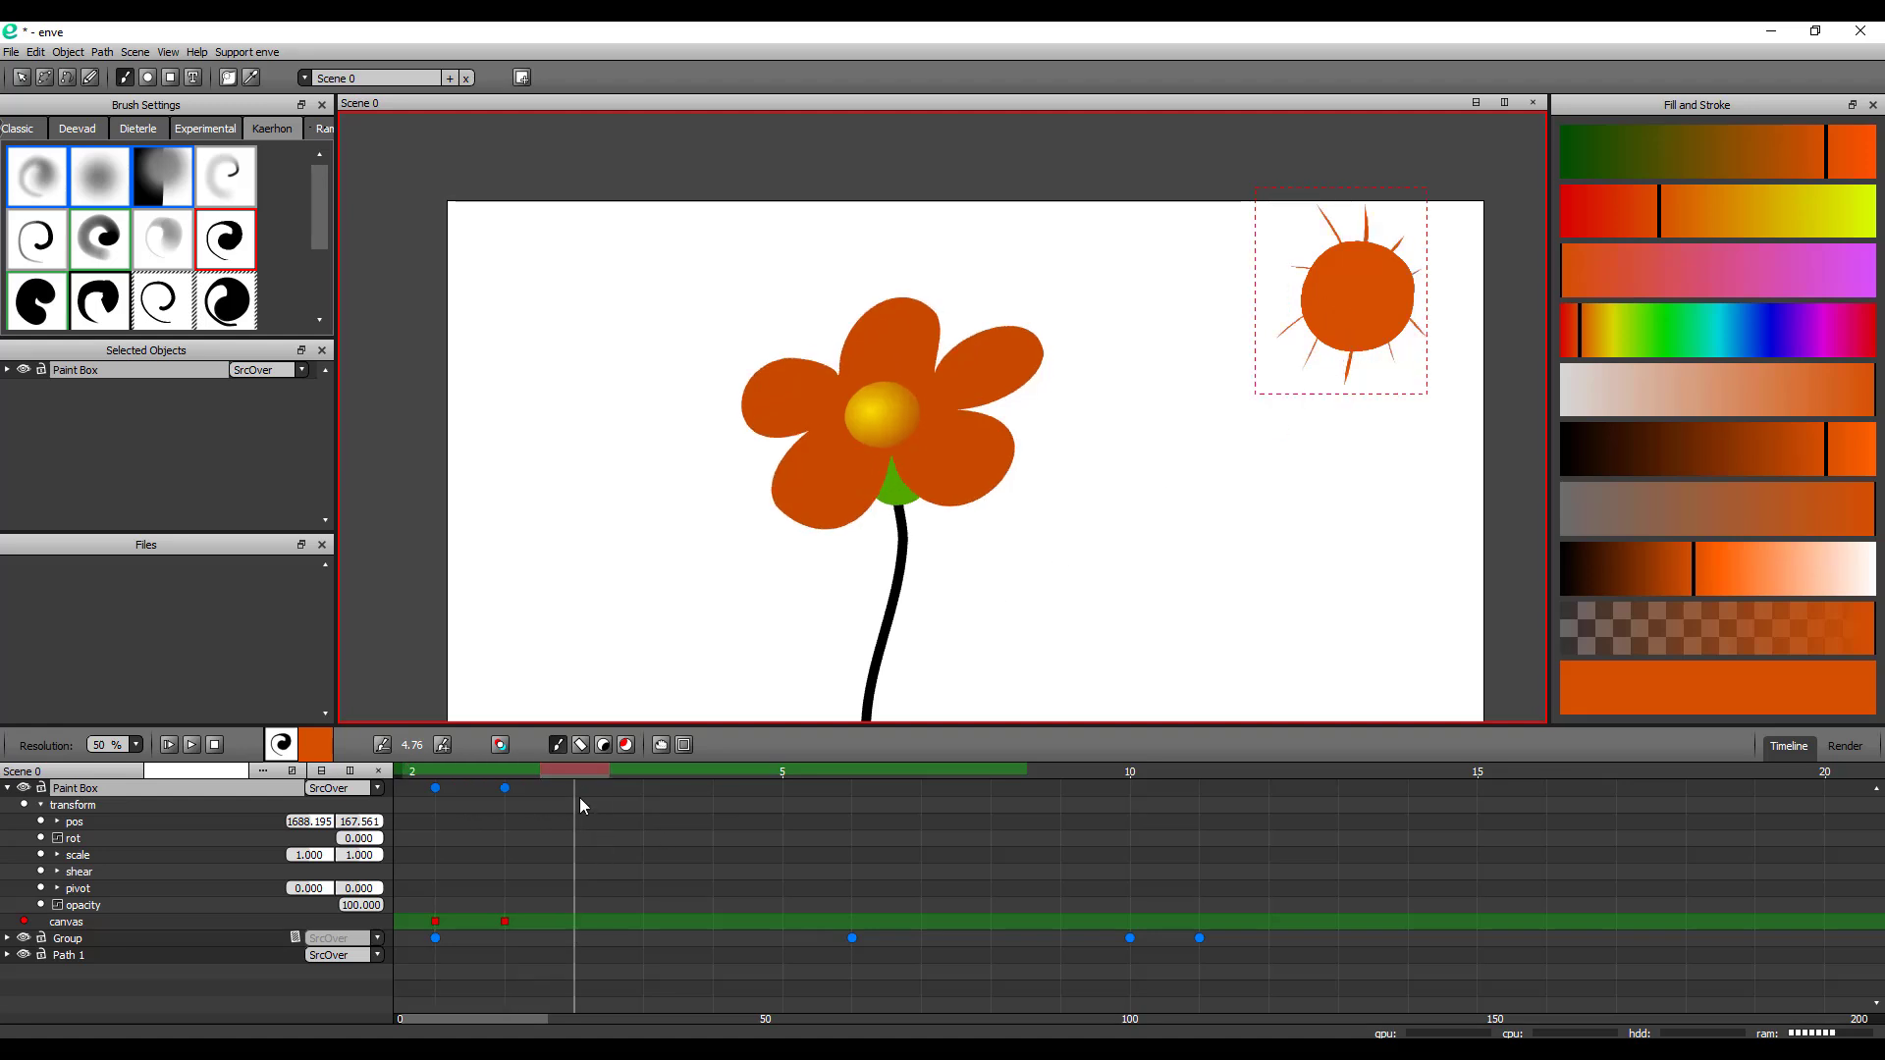
{"action": "left_click", "coordinate": [581, 744]}
{"action": "left_click_drag", "start_coordinate": [1717, 212], "coordinate": [1850, 212]}
{"action": "left_click_drag", "start_coordinate": [1722, 284], "coordinate": [1852, 280]}
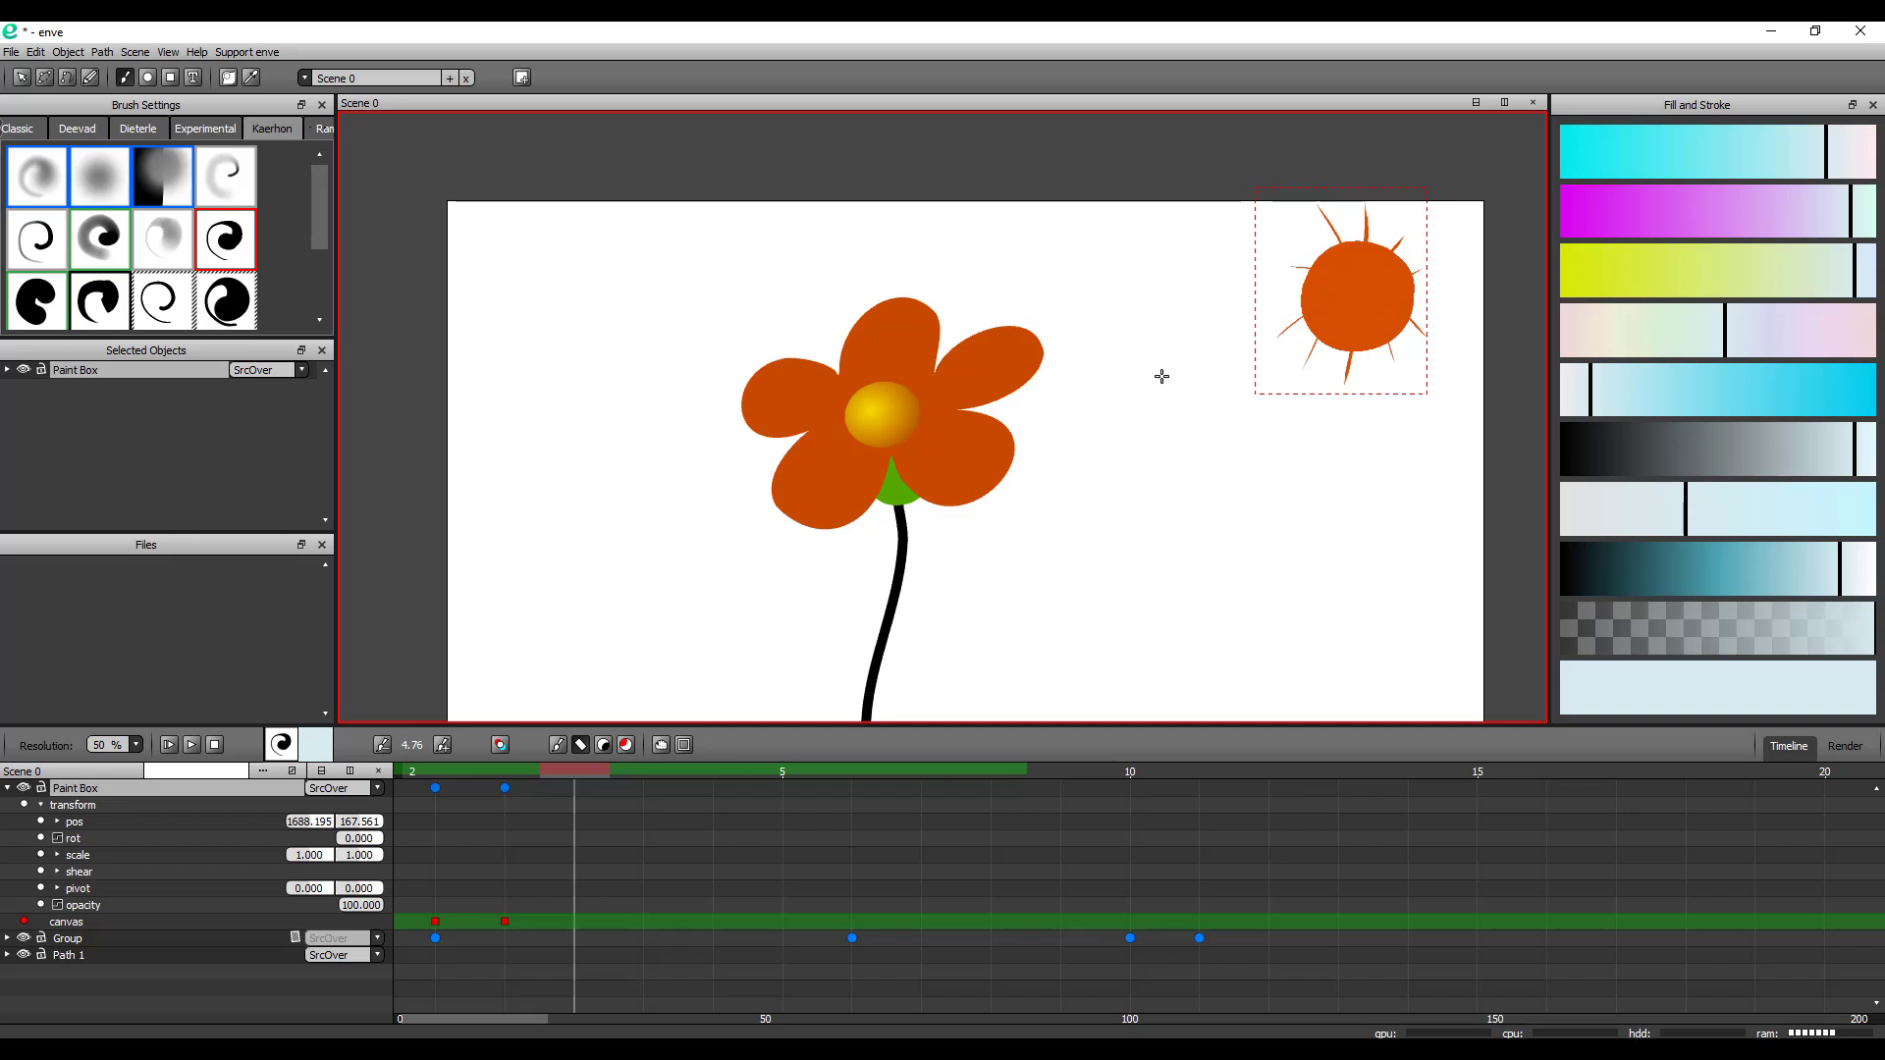
{"action": "left_click_drag", "start_coordinate": [1360, 296], "coordinate": [1356, 285]}
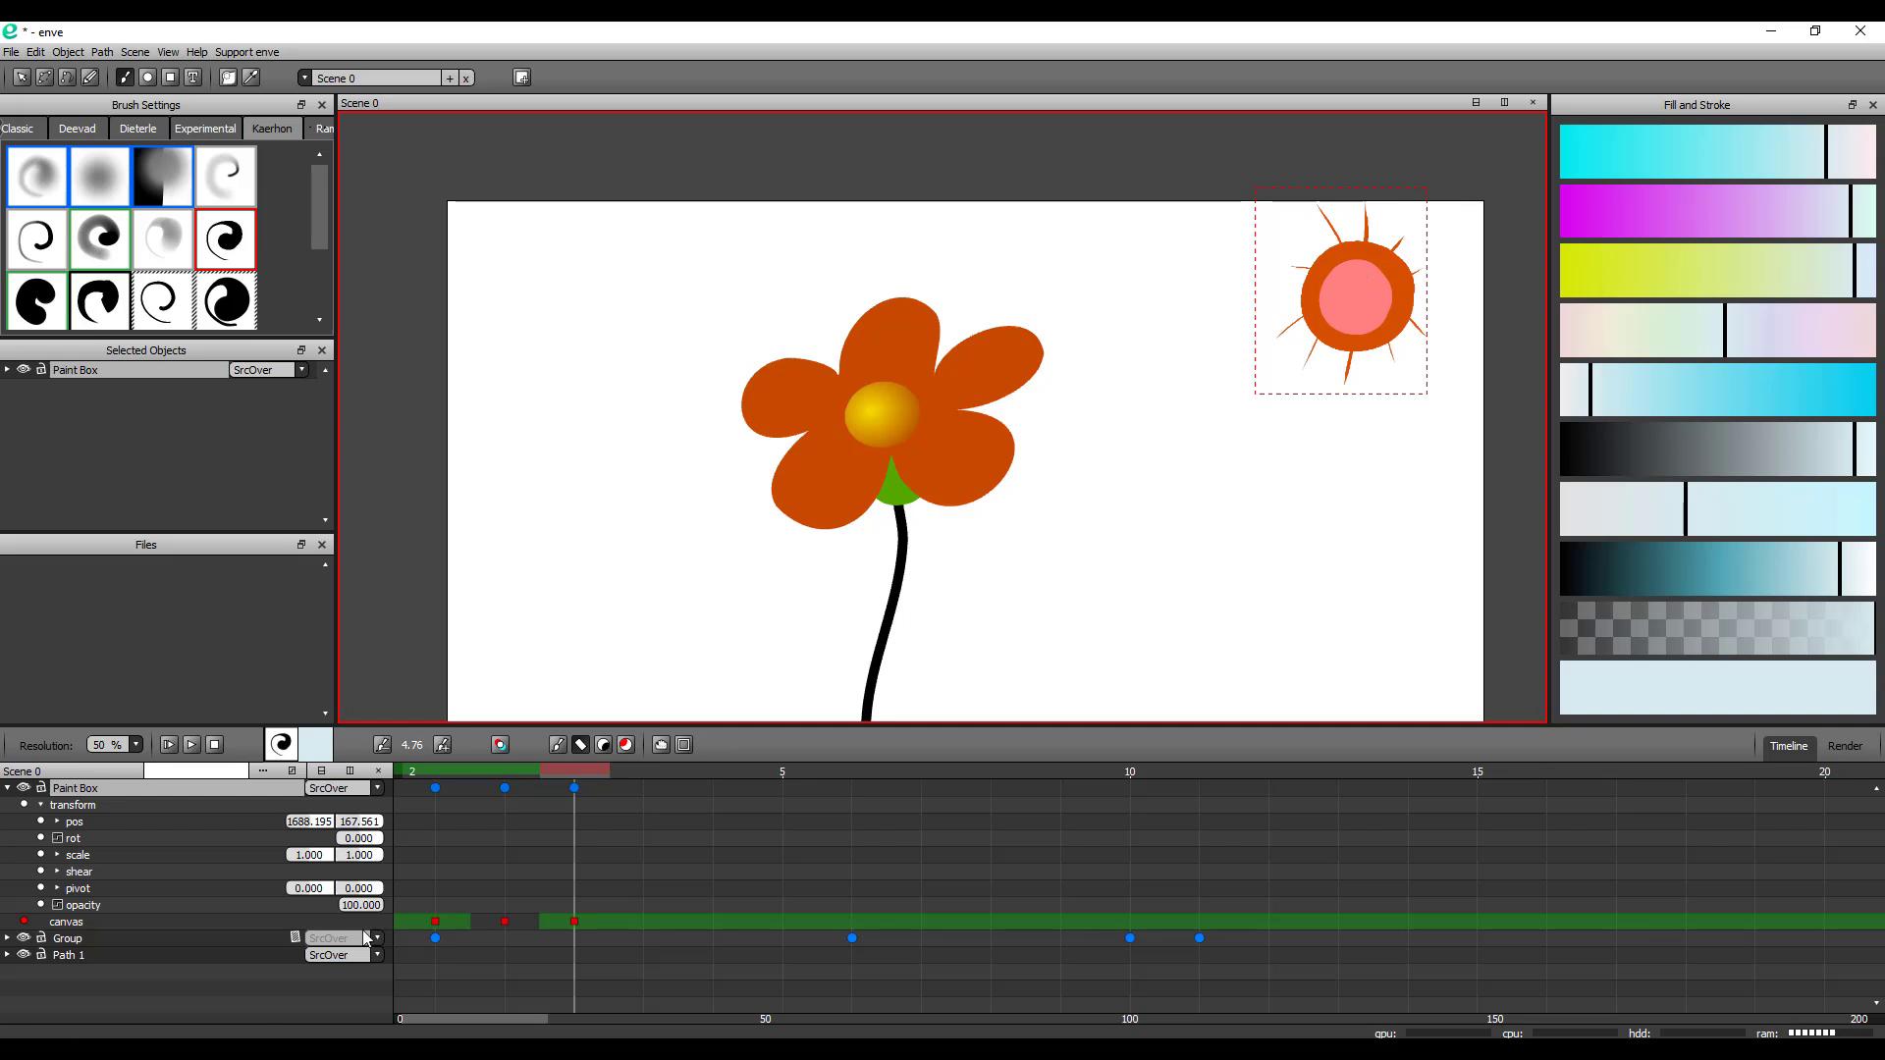
Erase progressively more of the sun at frames 3, 4 and 5 until the whole shape is removed
{"action": "left_click_drag", "start_coordinate": [566, 784], "coordinate": [644, 787]}
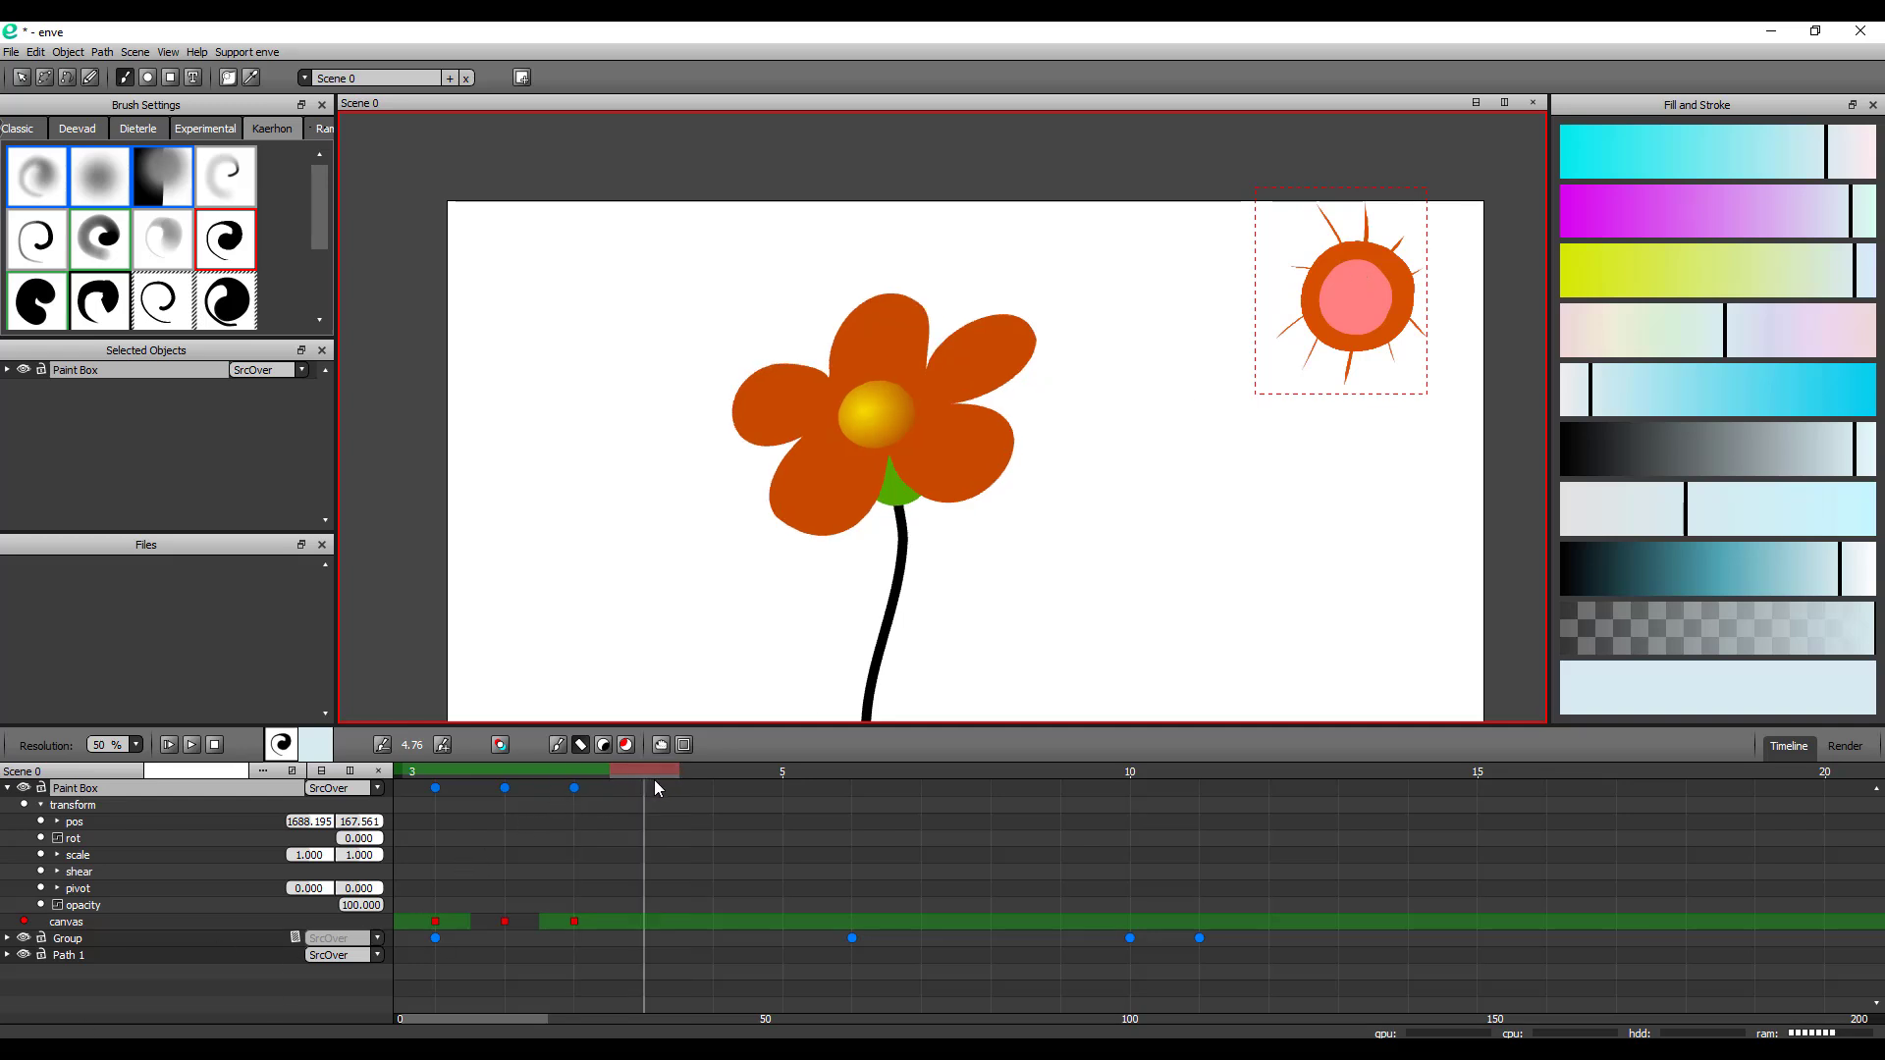
{"action": "left_click", "coordinate": [1692, 285]}
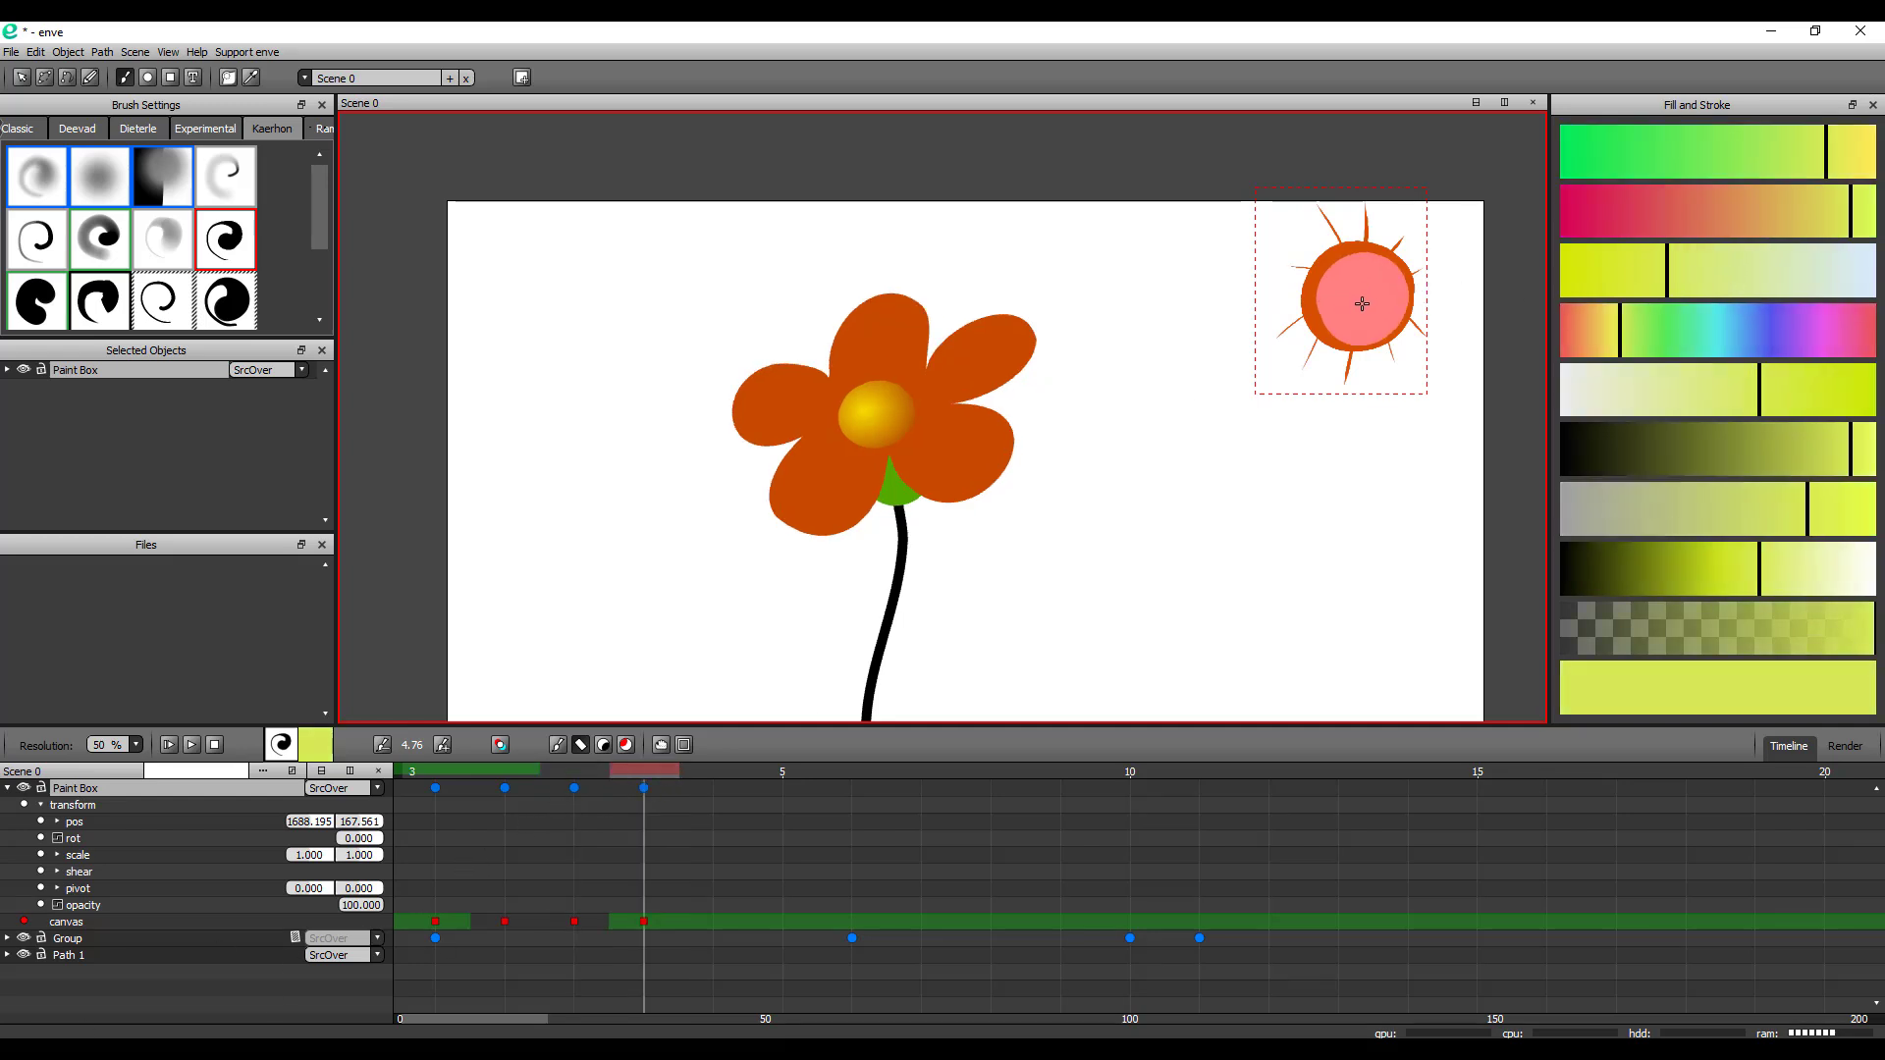
{"action": "left_click_drag", "start_coordinate": [1793, 216], "coordinate": [1716, 214]}
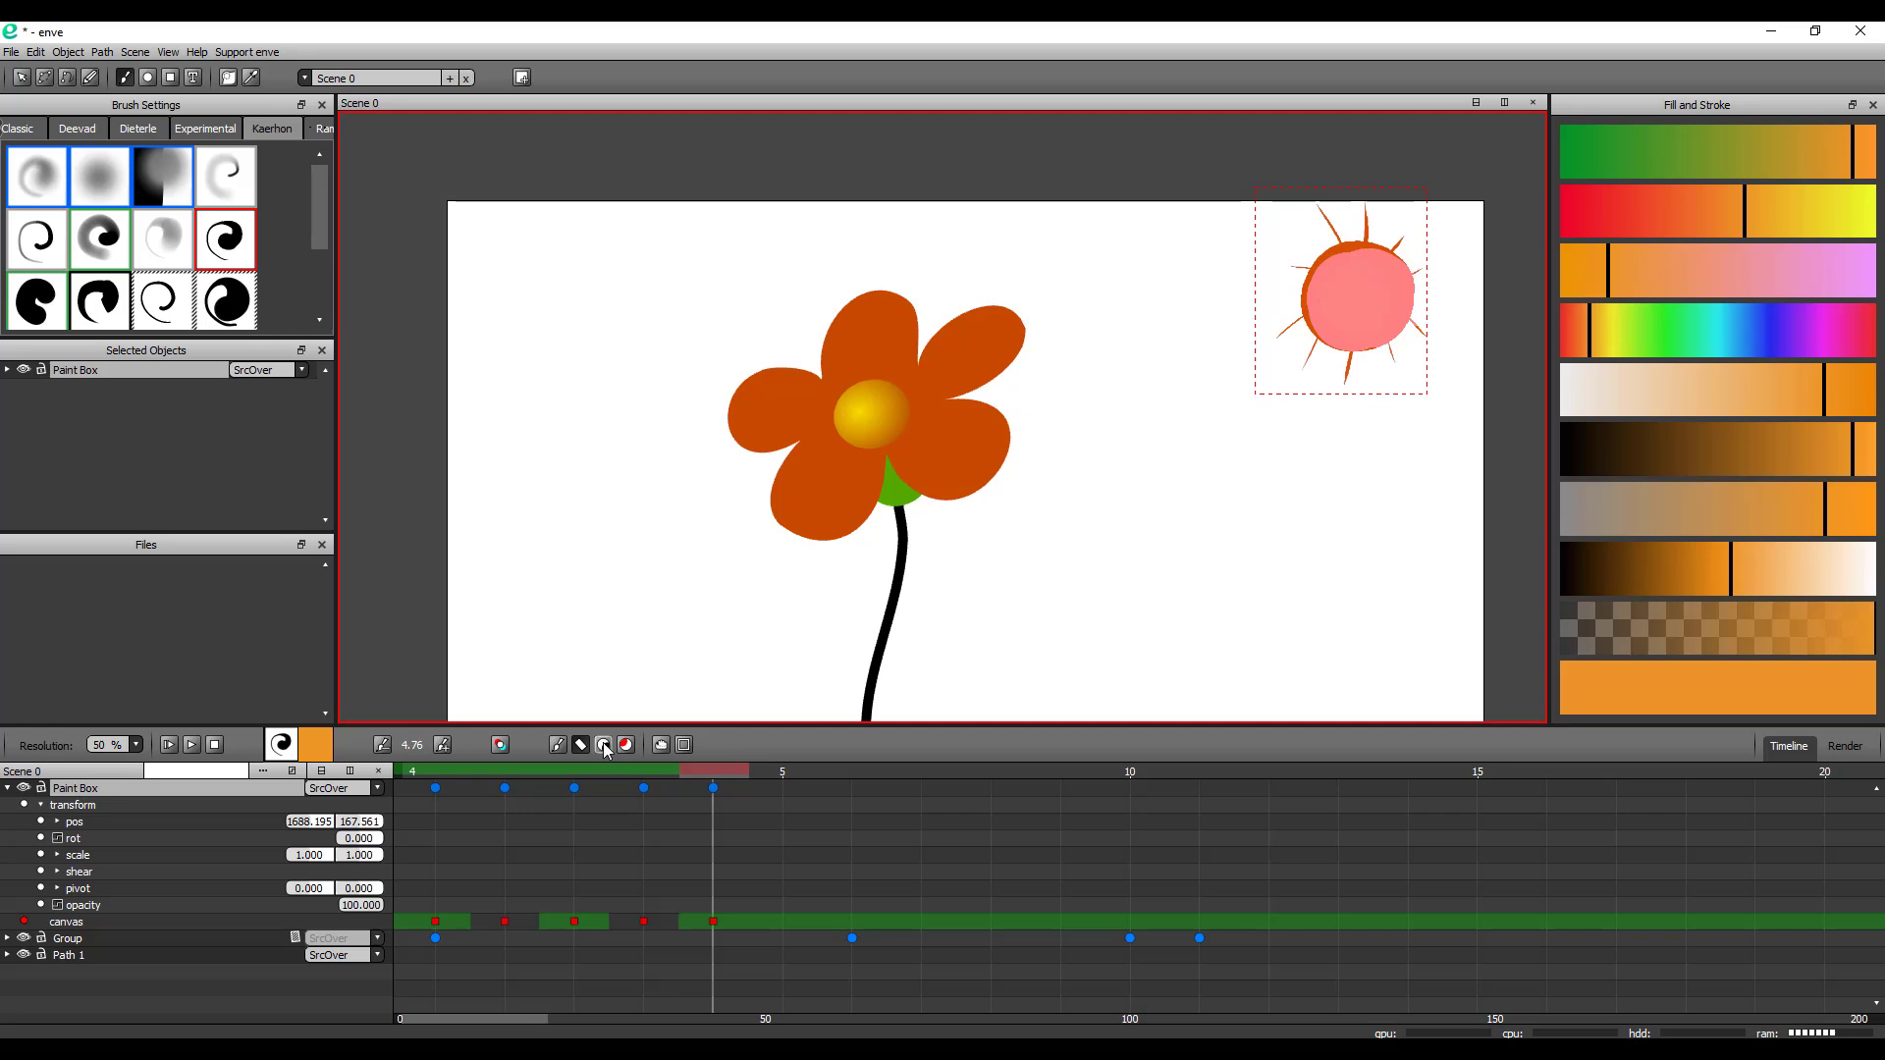
{"action": "left_click_drag", "start_coordinate": [730, 776], "coordinate": [811, 776]}
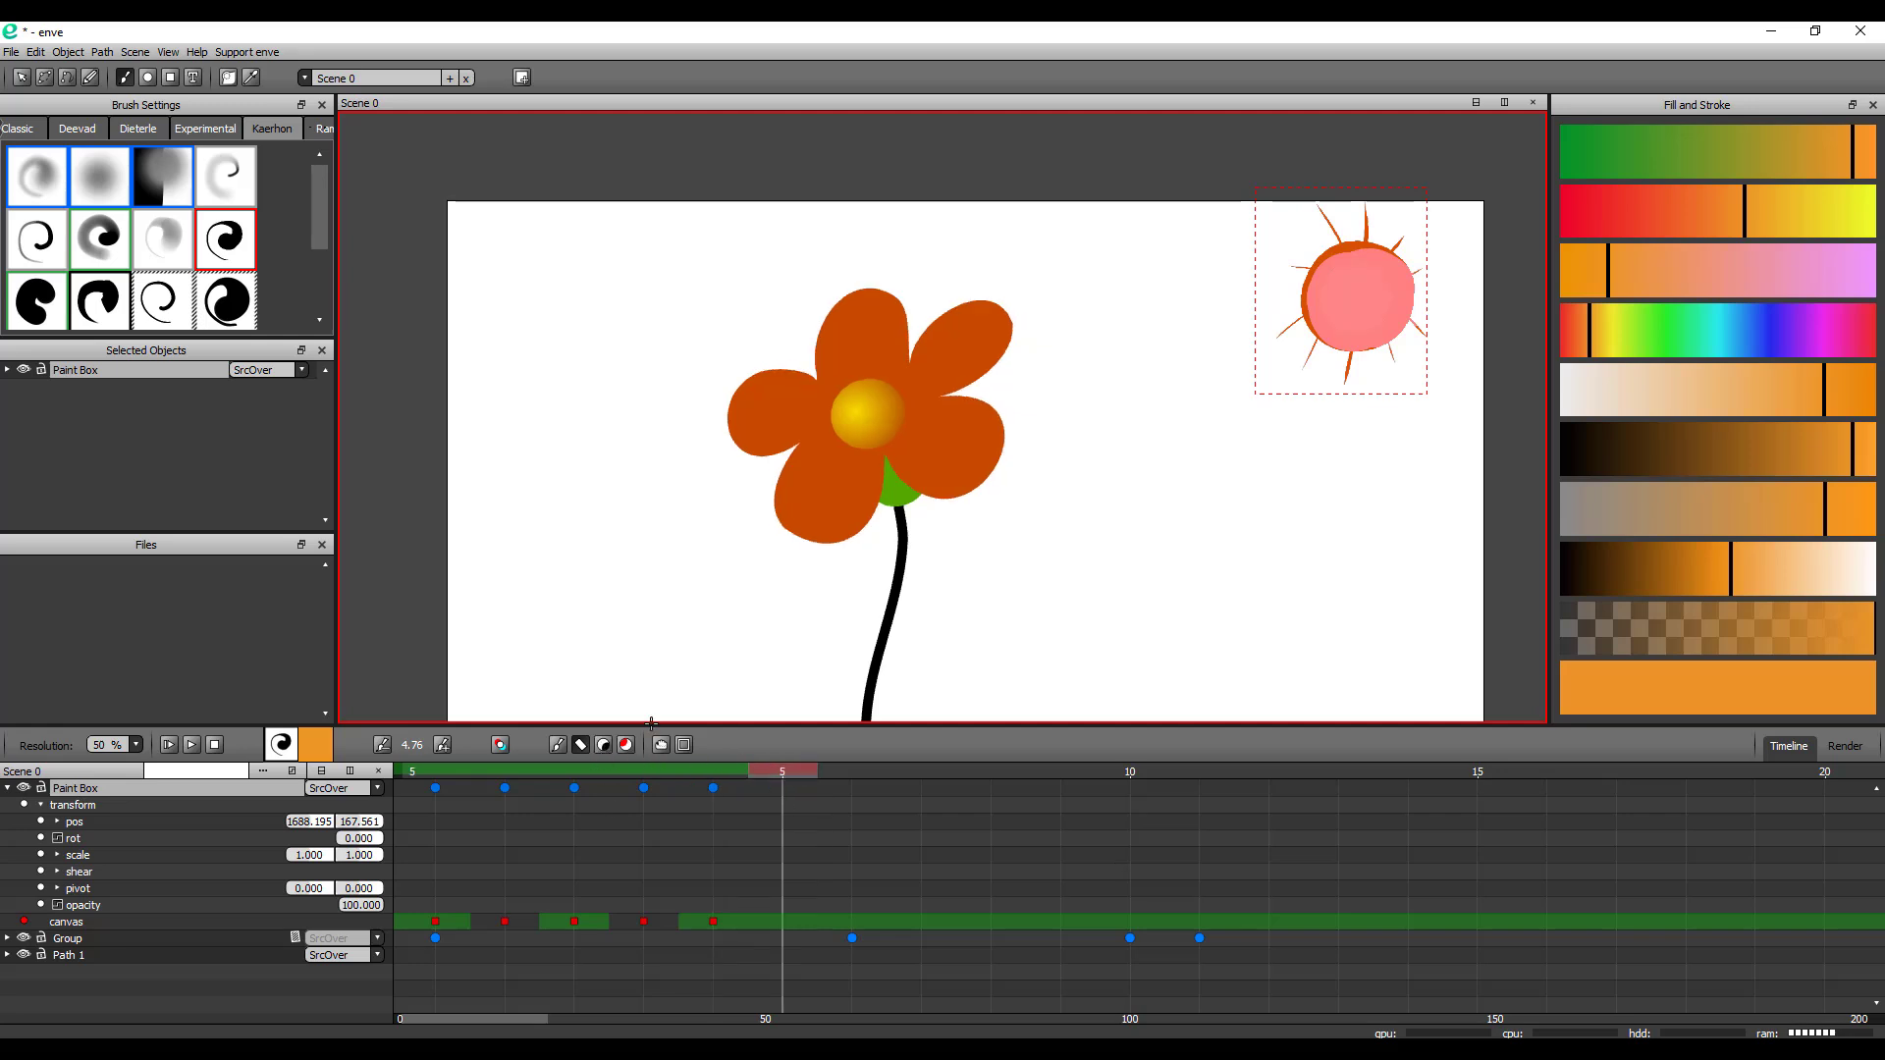
{"action": "mouse_move", "coordinate": [1374, 344]}
{"action": "left_mouse_down"}
{"action": "mouse_move", "coordinate": [1333, 215]}
{"action": "mouse_move", "coordinate": [1351, 344]}
{"action": "left_mouse_up"}
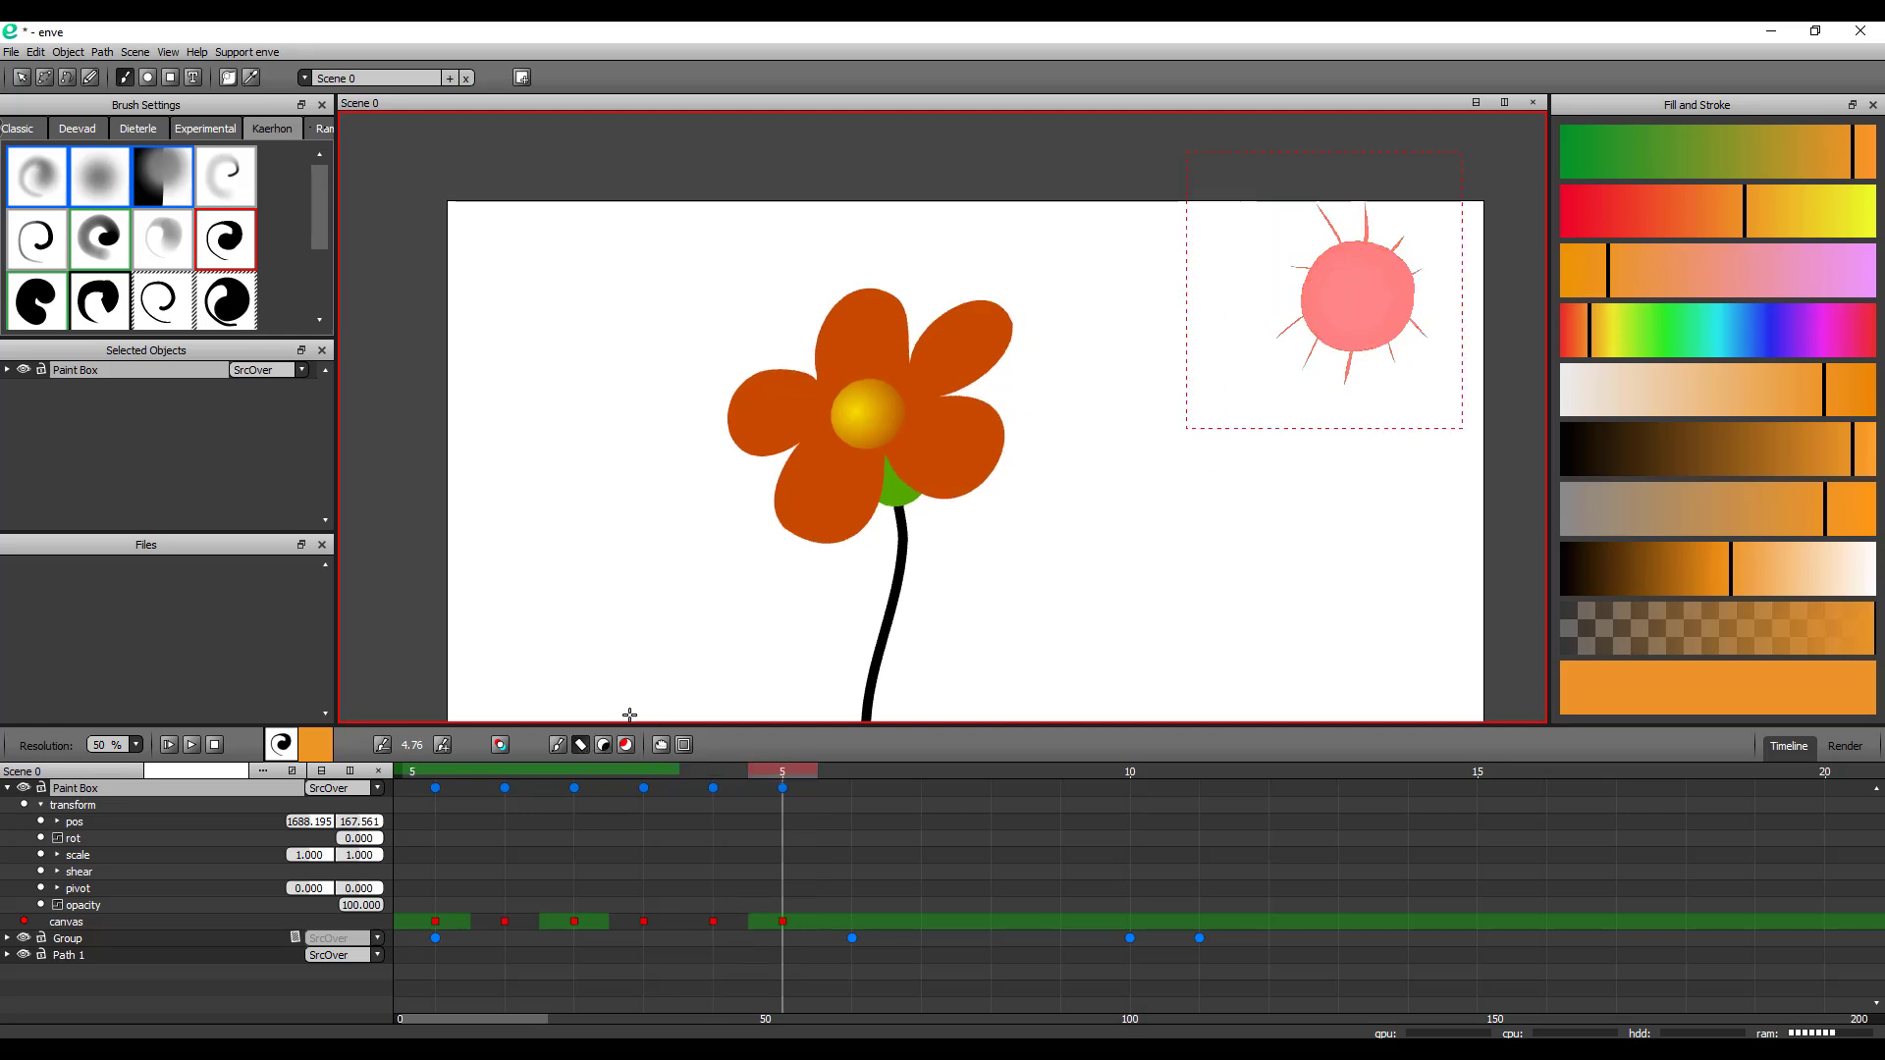
Return to the normal brush mode and paint magenta blobs over the sun's area at frames 5 and 6
{"action": "left_click", "coordinate": [580, 744]}
{"action": "left_click_drag", "start_coordinate": [1823, 334], "coordinate": [1838, 334]}
{"action": "mouse_move", "coordinate": [1364, 292]}
{"action": "left_mouse_down"}
{"action": "mouse_move", "coordinate": [1345, 306]}
{"action": "mouse_move", "coordinate": [1384, 275]}
{"action": "left_mouse_up"}
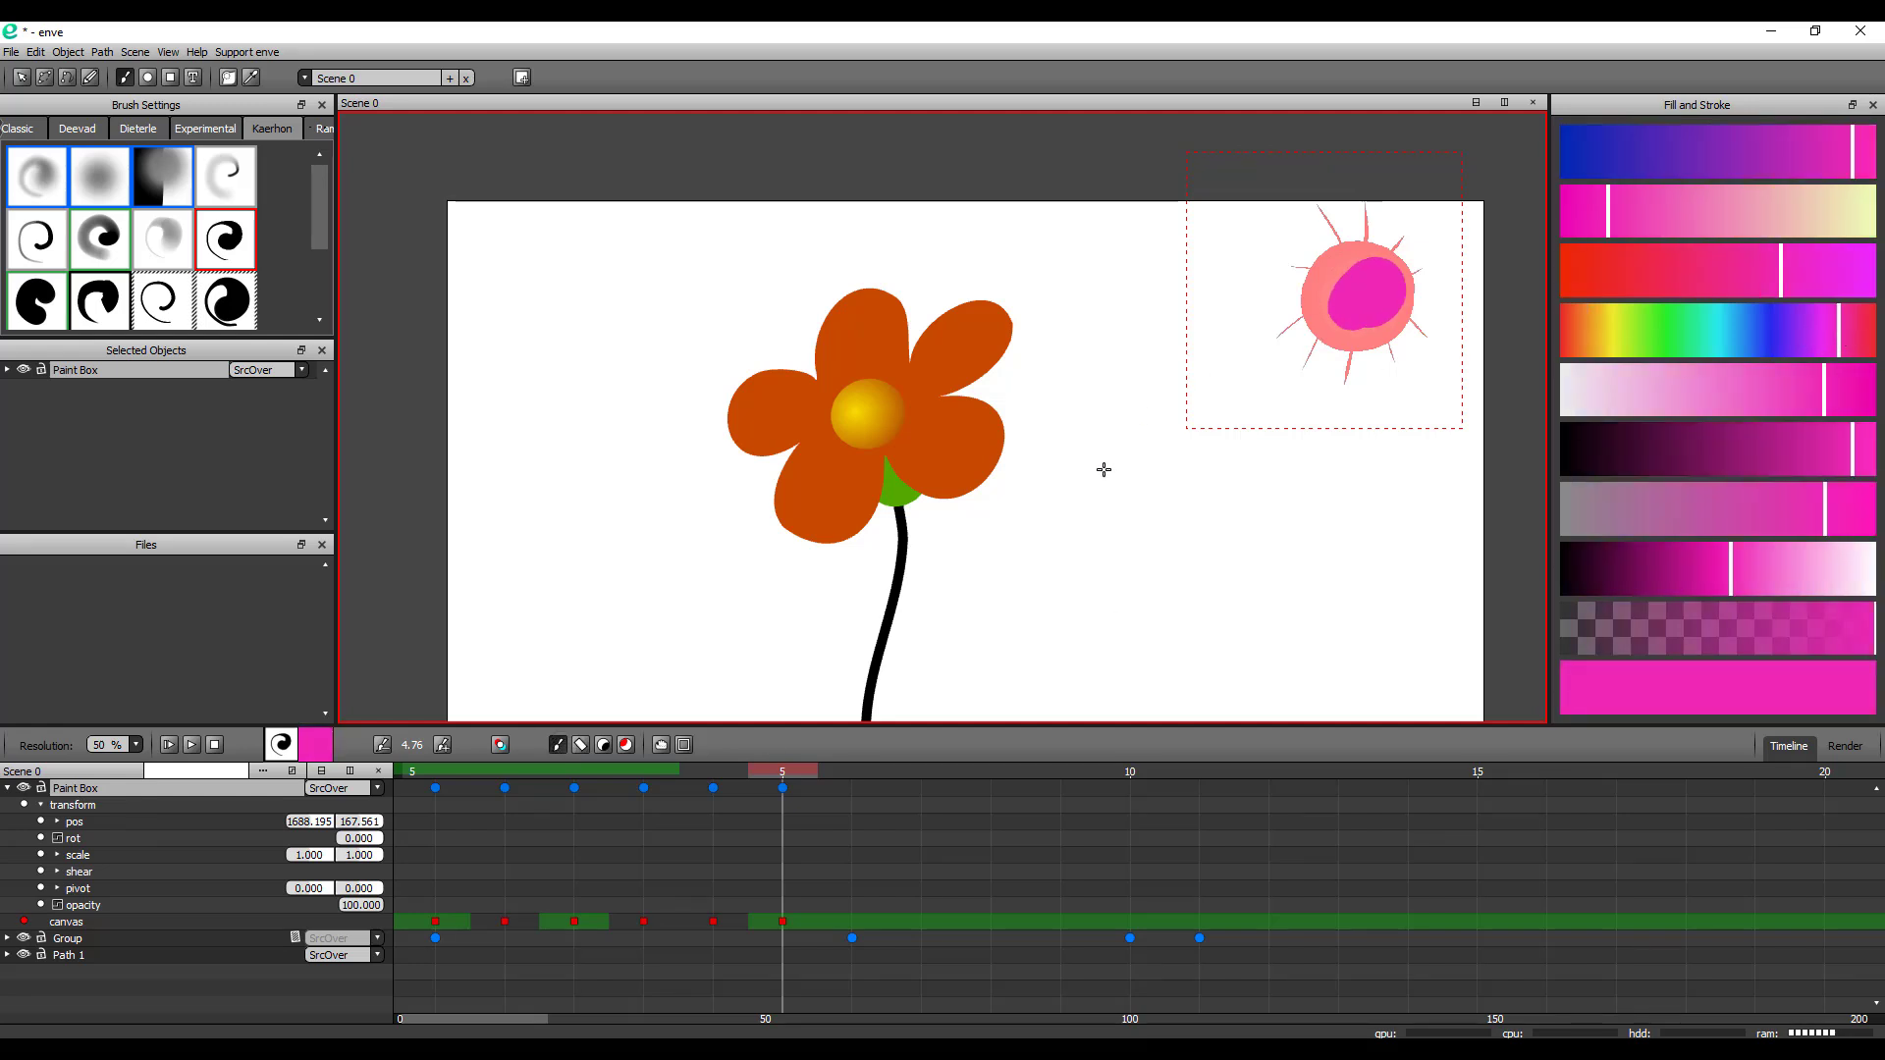
{"action": "left_click", "coordinate": [831, 773]}
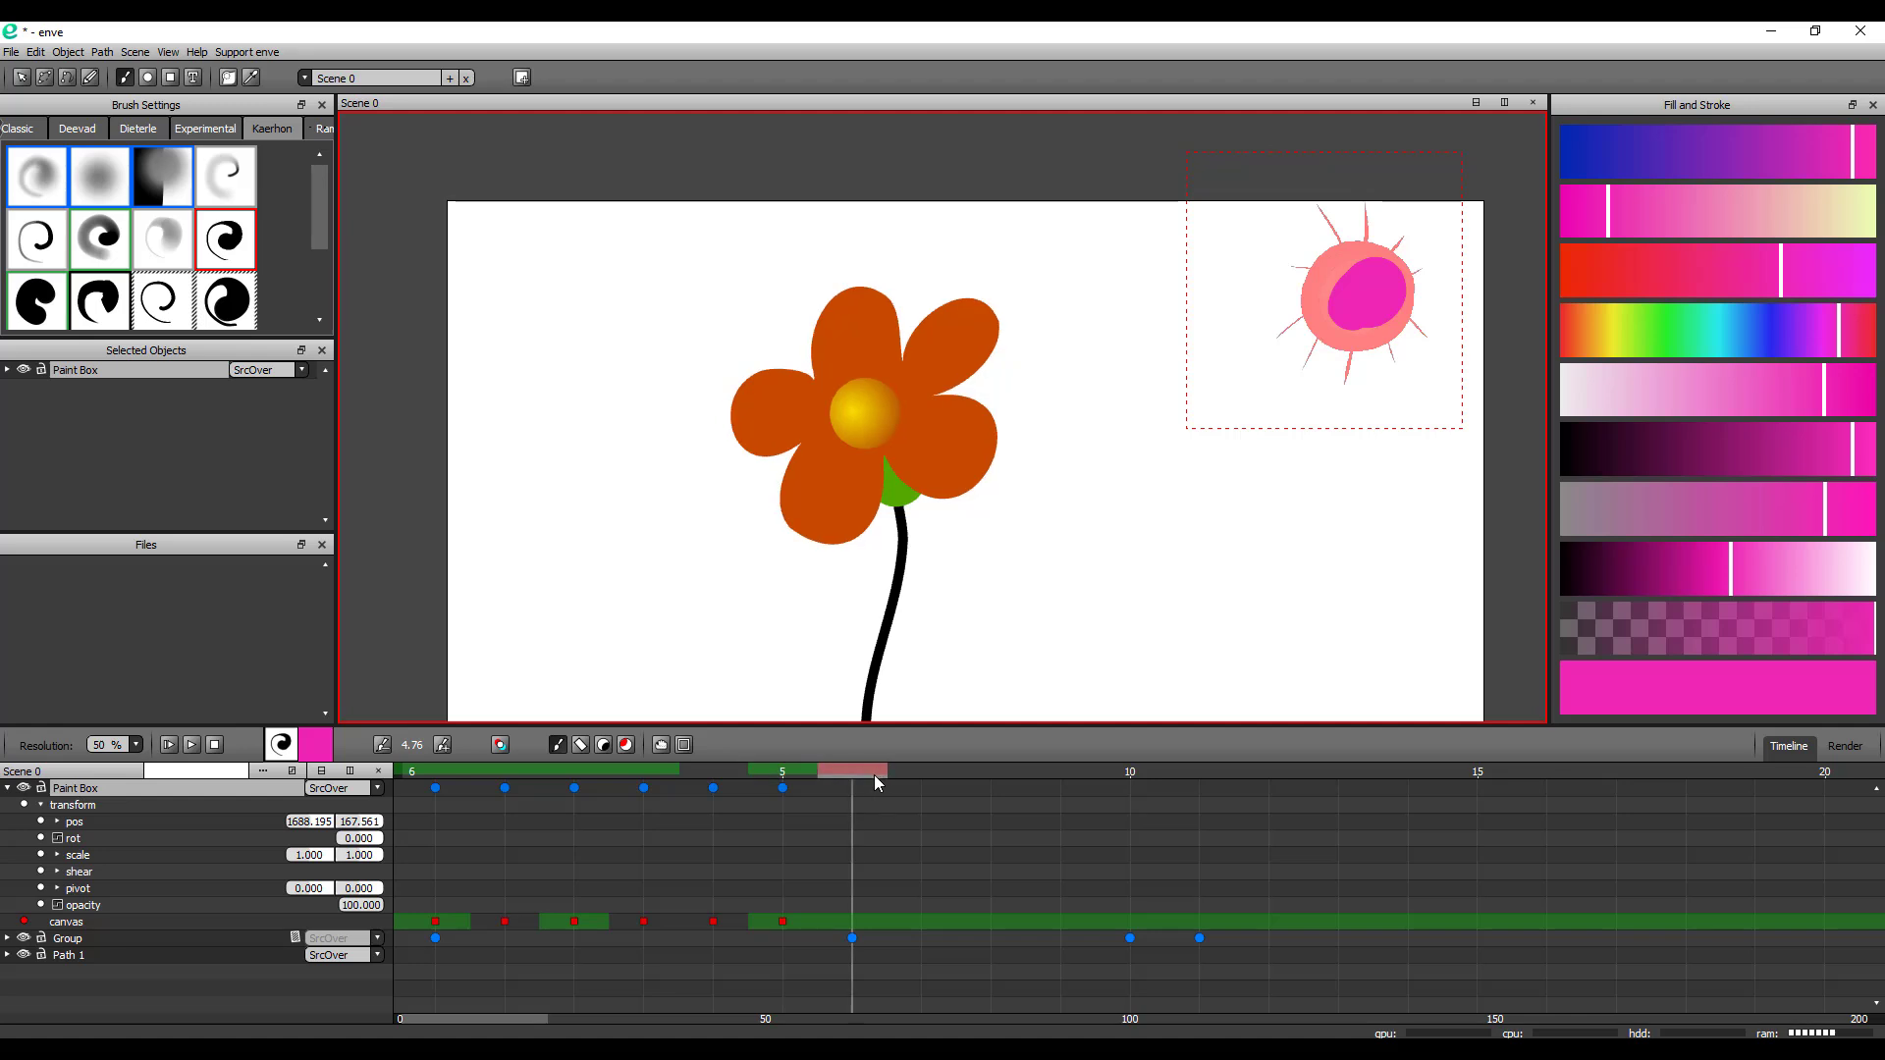
{"action": "left_click_drag", "start_coordinate": [1359, 267], "coordinate": [1297, 295]}
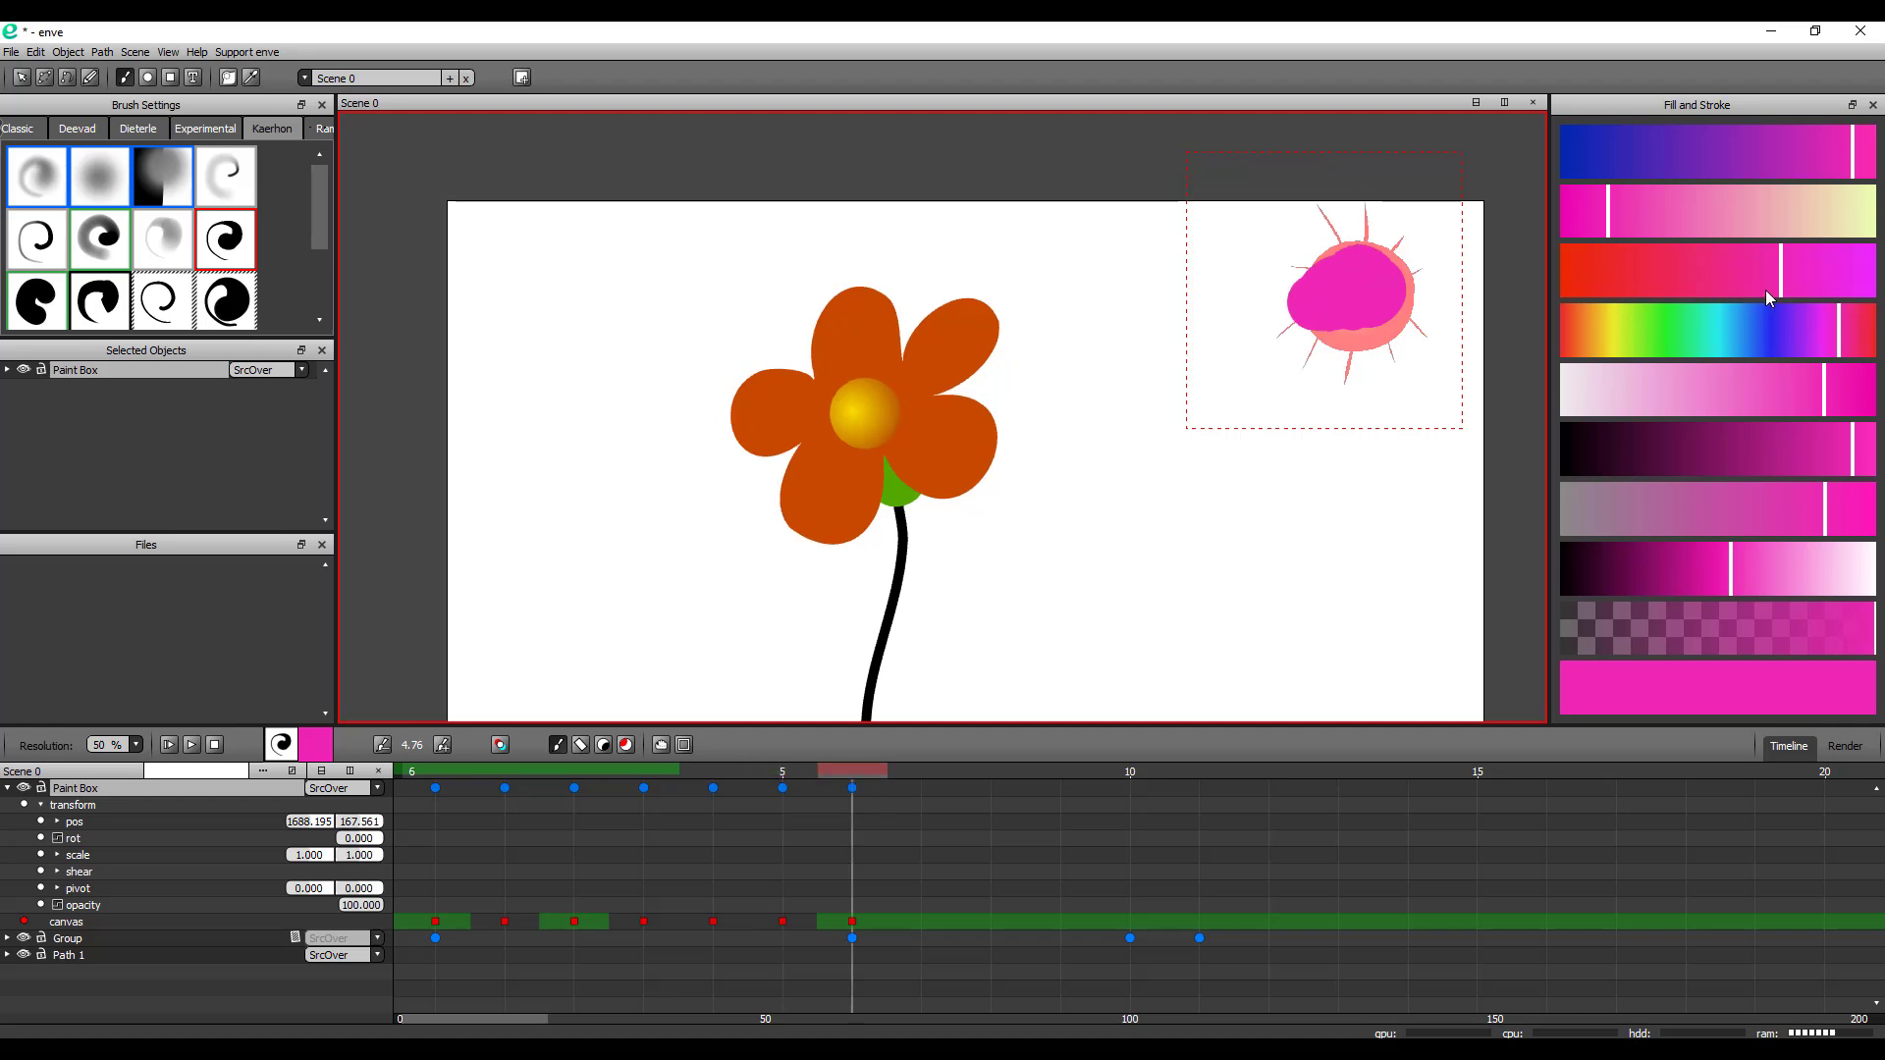
Paint over the blob in crimson at frame 7, and scrub through the painted frames to review them
{"action": "left_click_drag", "start_coordinate": [1765, 290], "coordinate": [1662, 287]}
{"action": "left_click", "coordinate": [943, 774]}
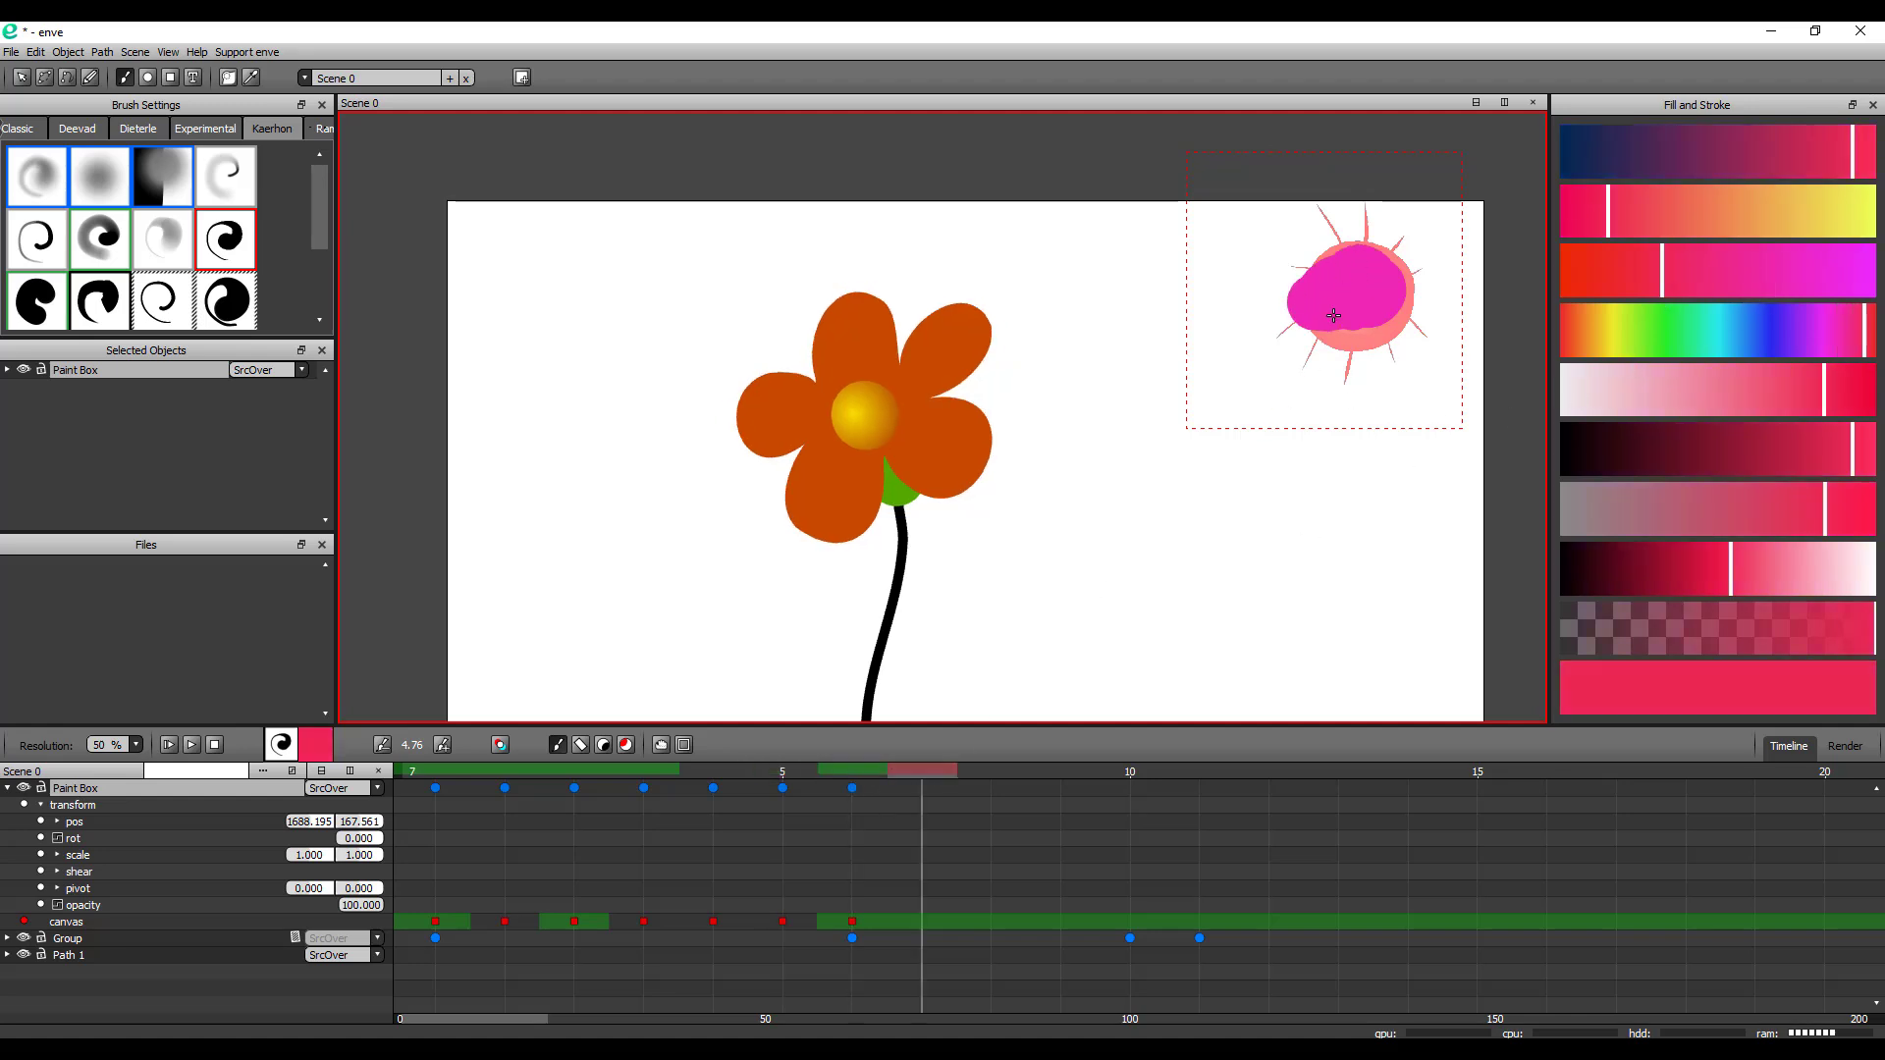
{"action": "left_click_drag", "start_coordinate": [1333, 315], "coordinate": [1379, 316]}
{"action": "left_click_drag", "start_coordinate": [928, 770], "coordinate": [504, 805]}
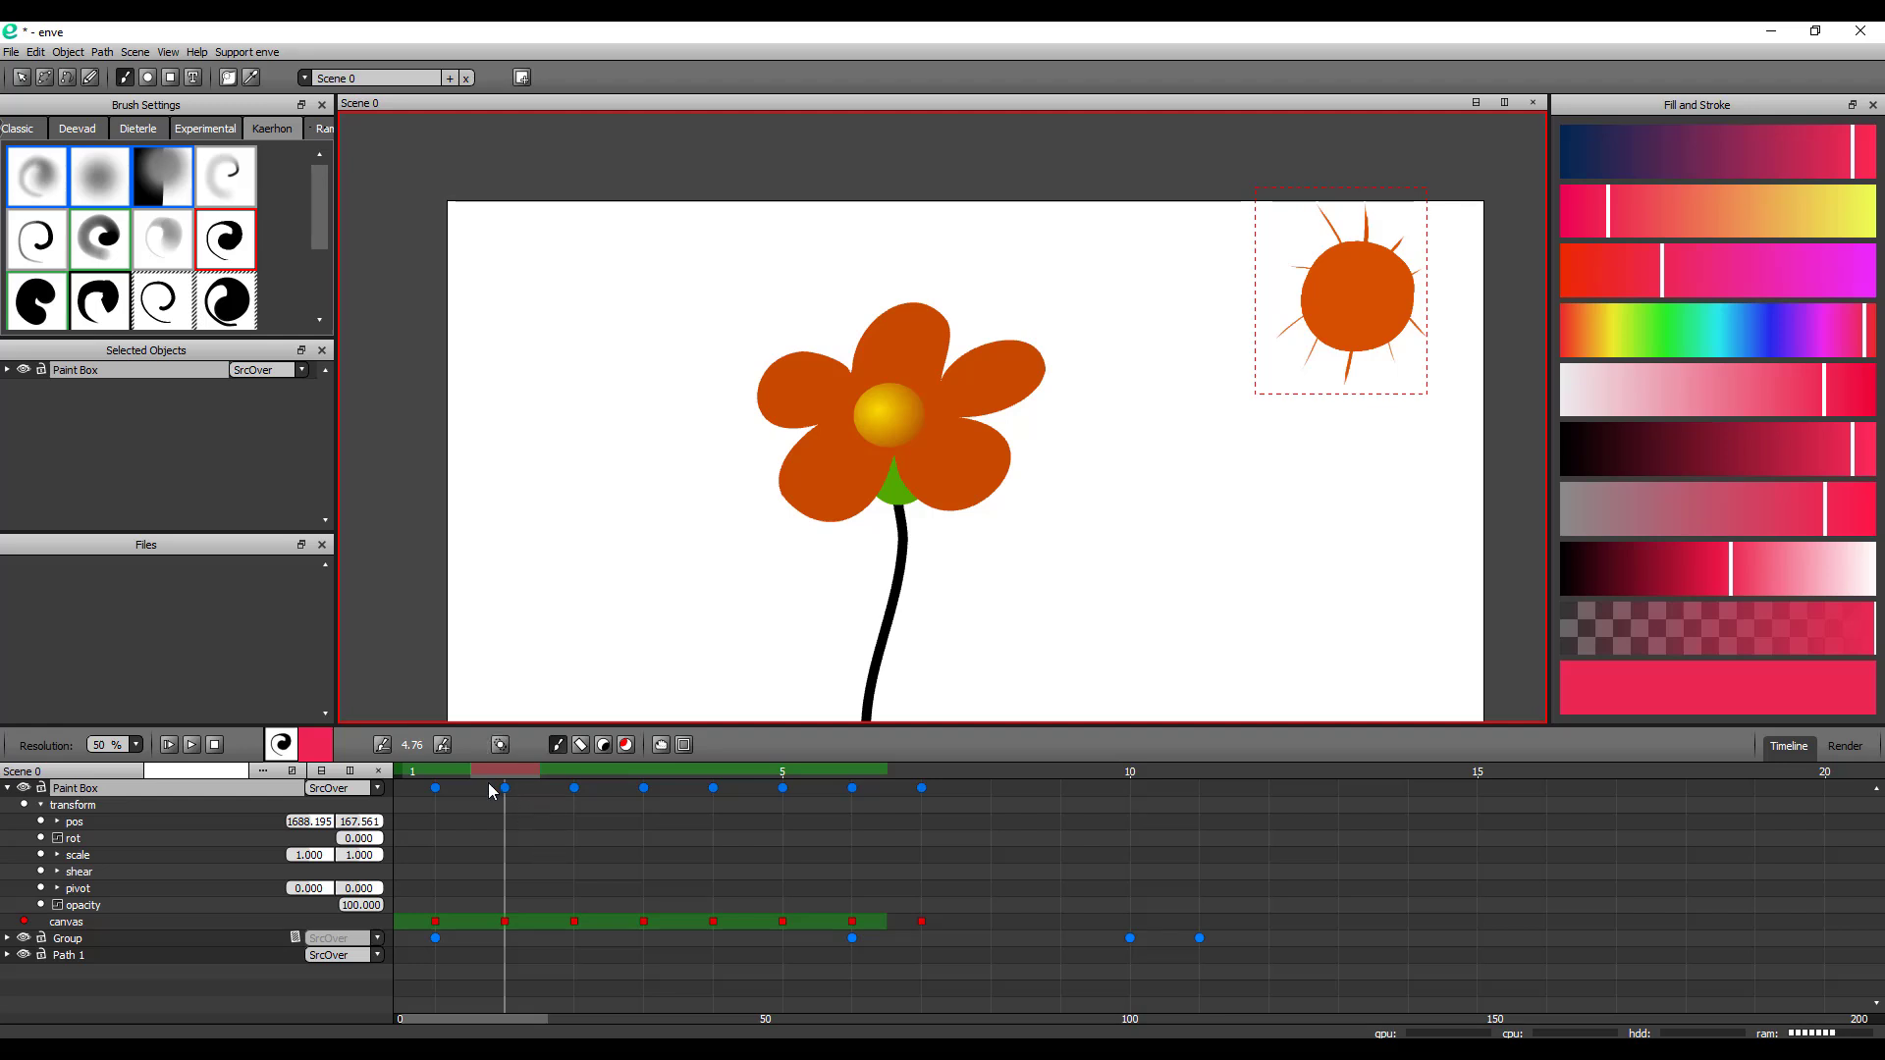
{"action": "left_click_drag", "start_coordinate": [480, 769], "coordinate": [950, 846]}
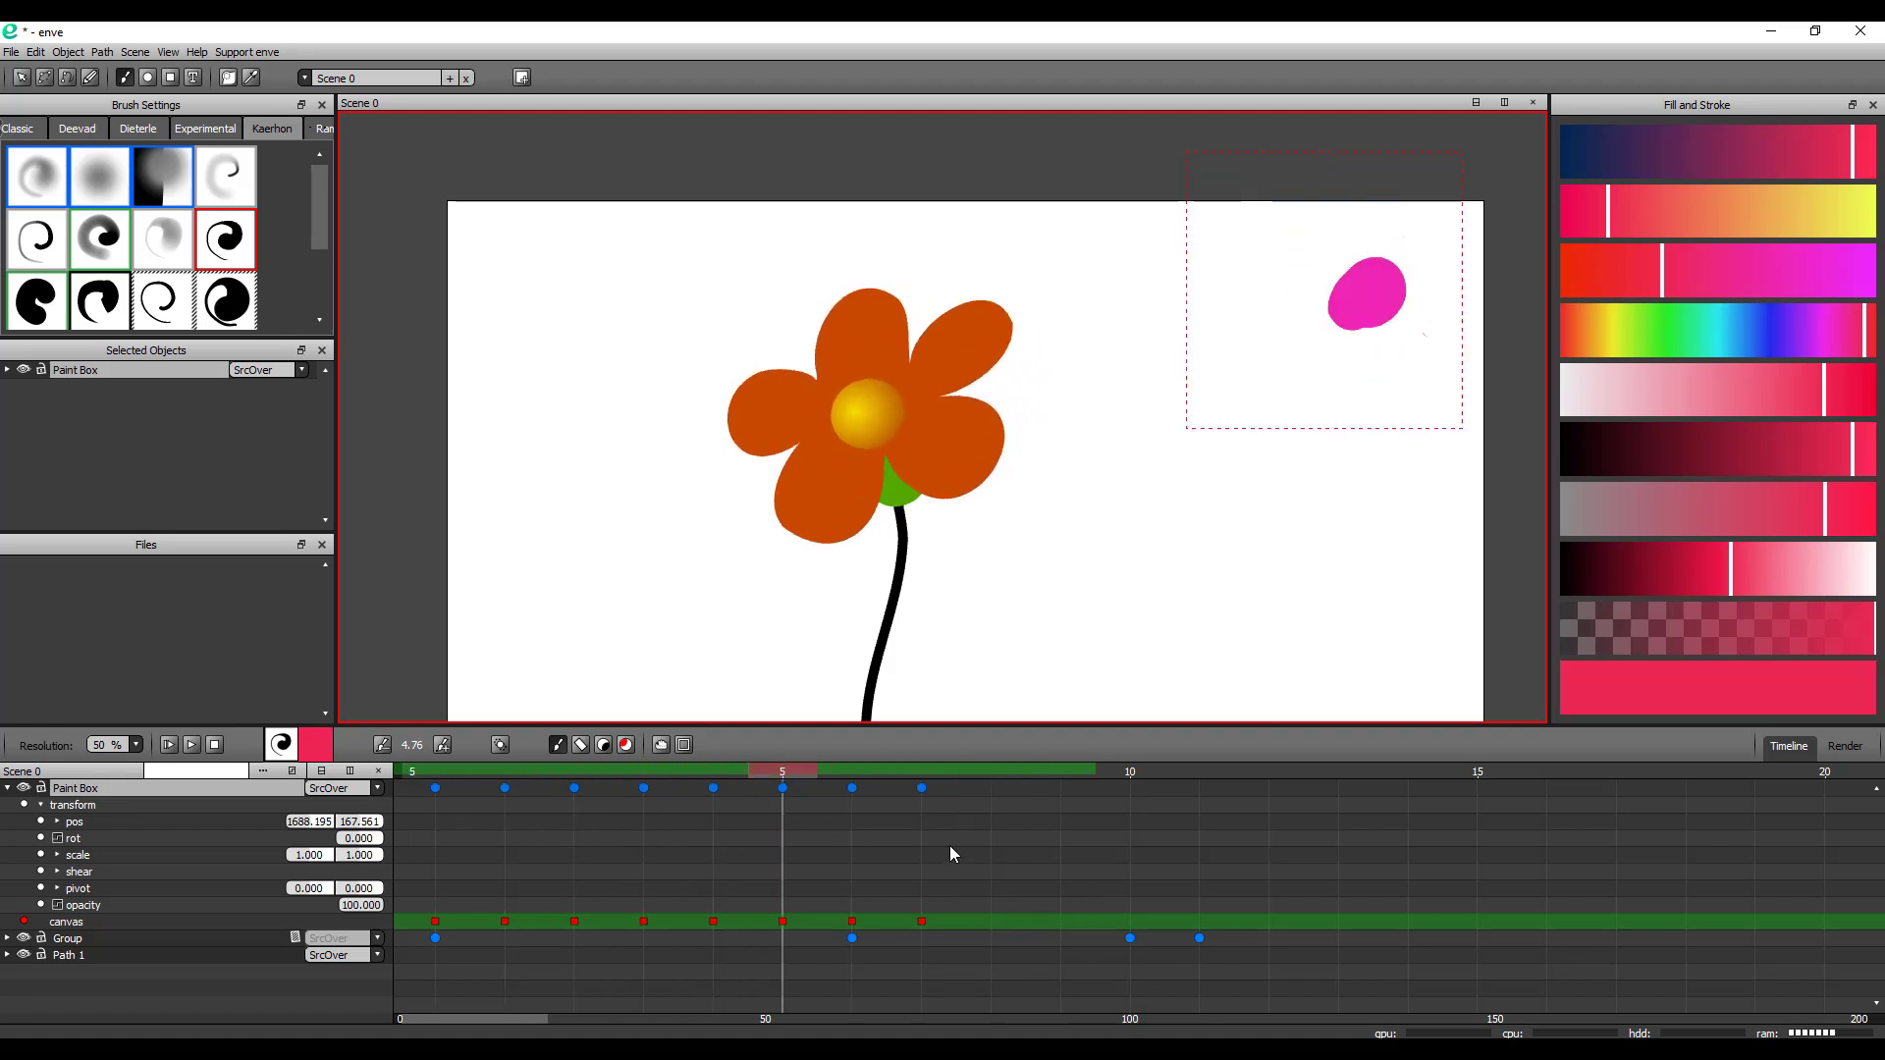
Collapse the Paint Box and delete it from the scene
{"action": "left_click", "coordinate": [8, 788]}
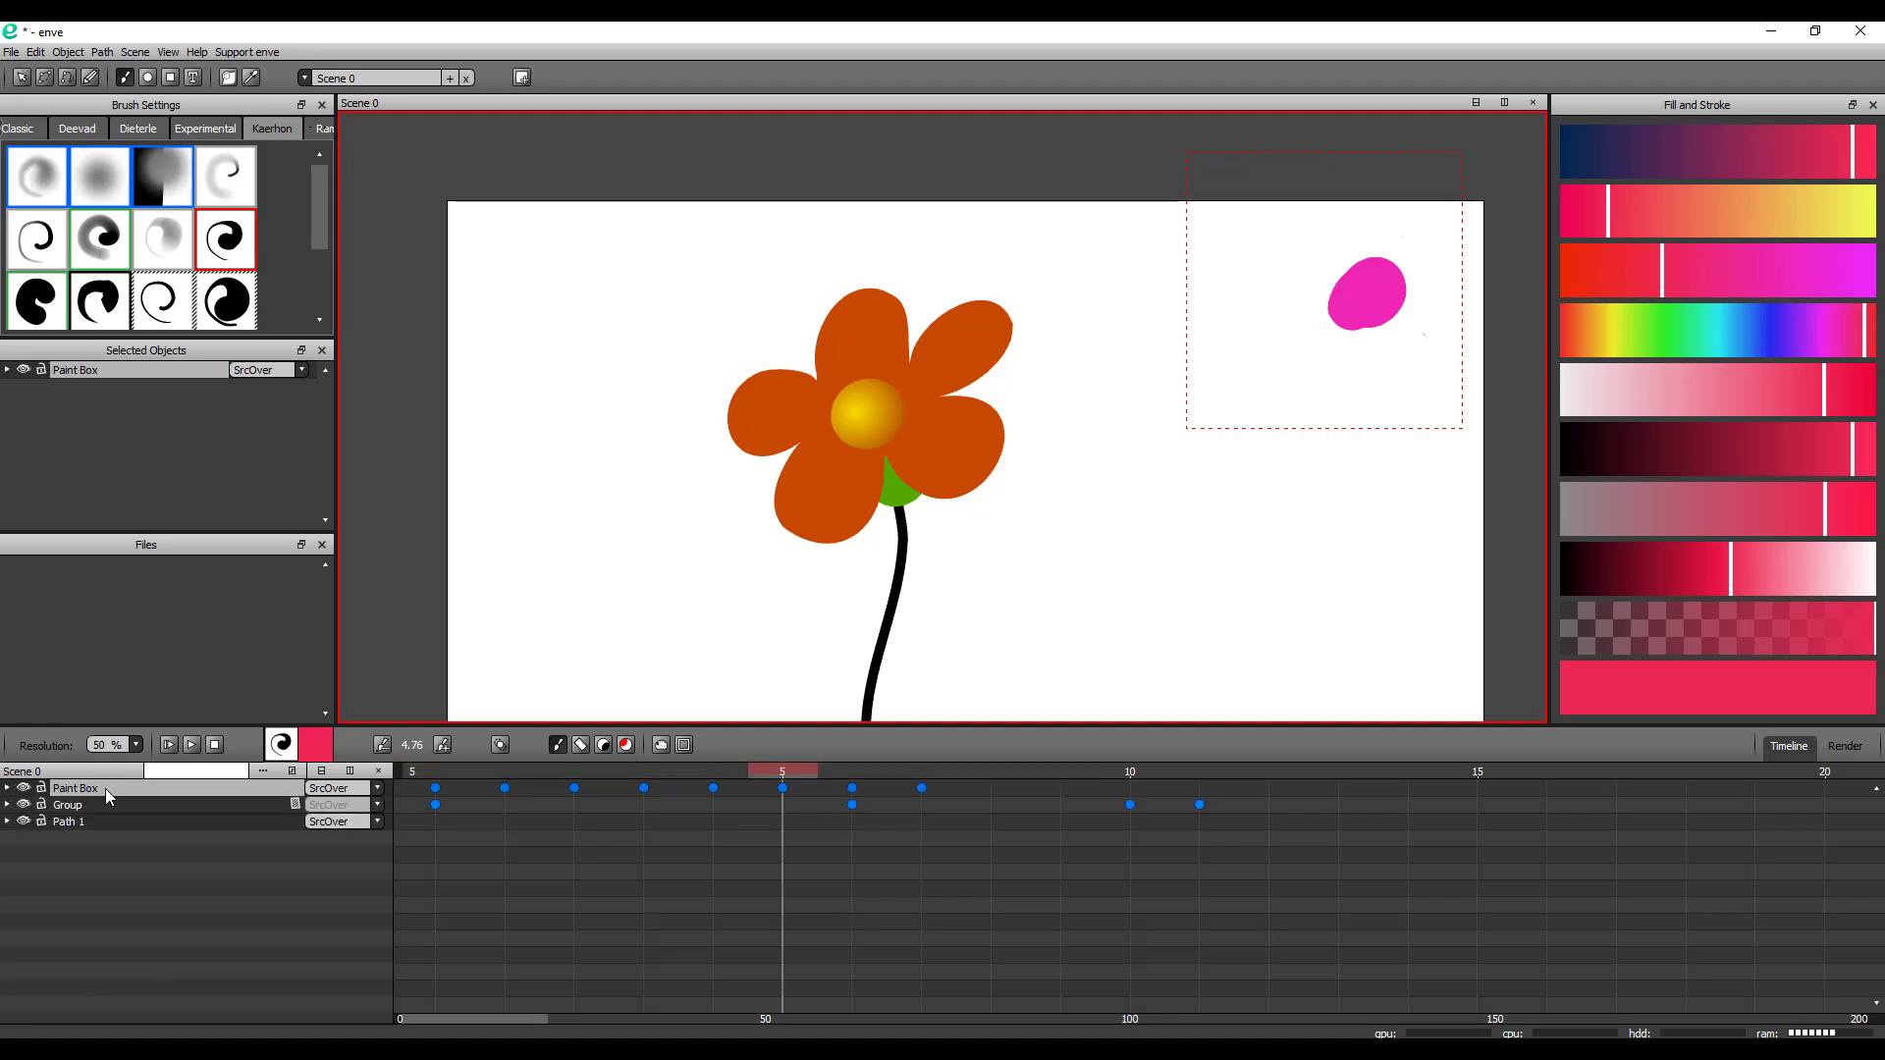
{"action": "right_click", "coordinate": [104, 787]}
{"action": "mouse_move", "coordinate": [177, 909]}
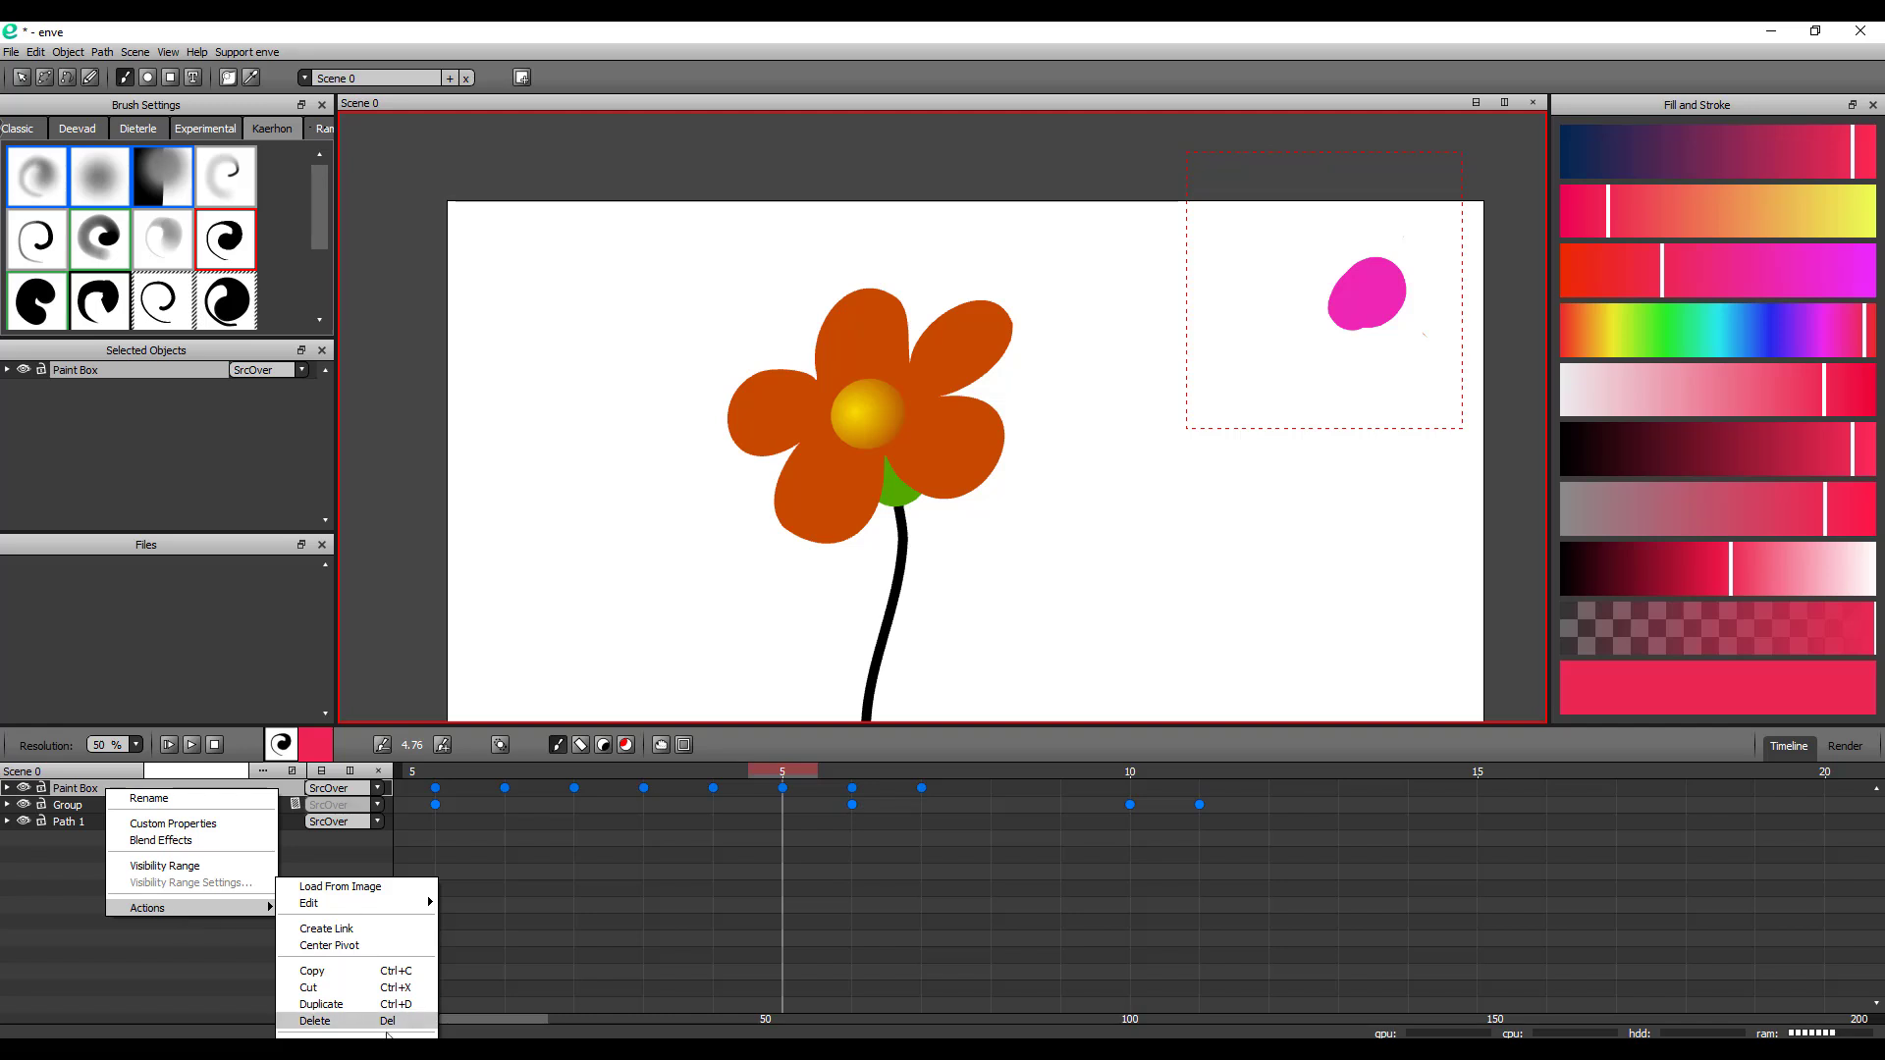
{"action": "left_click", "coordinate": [350, 1026]}
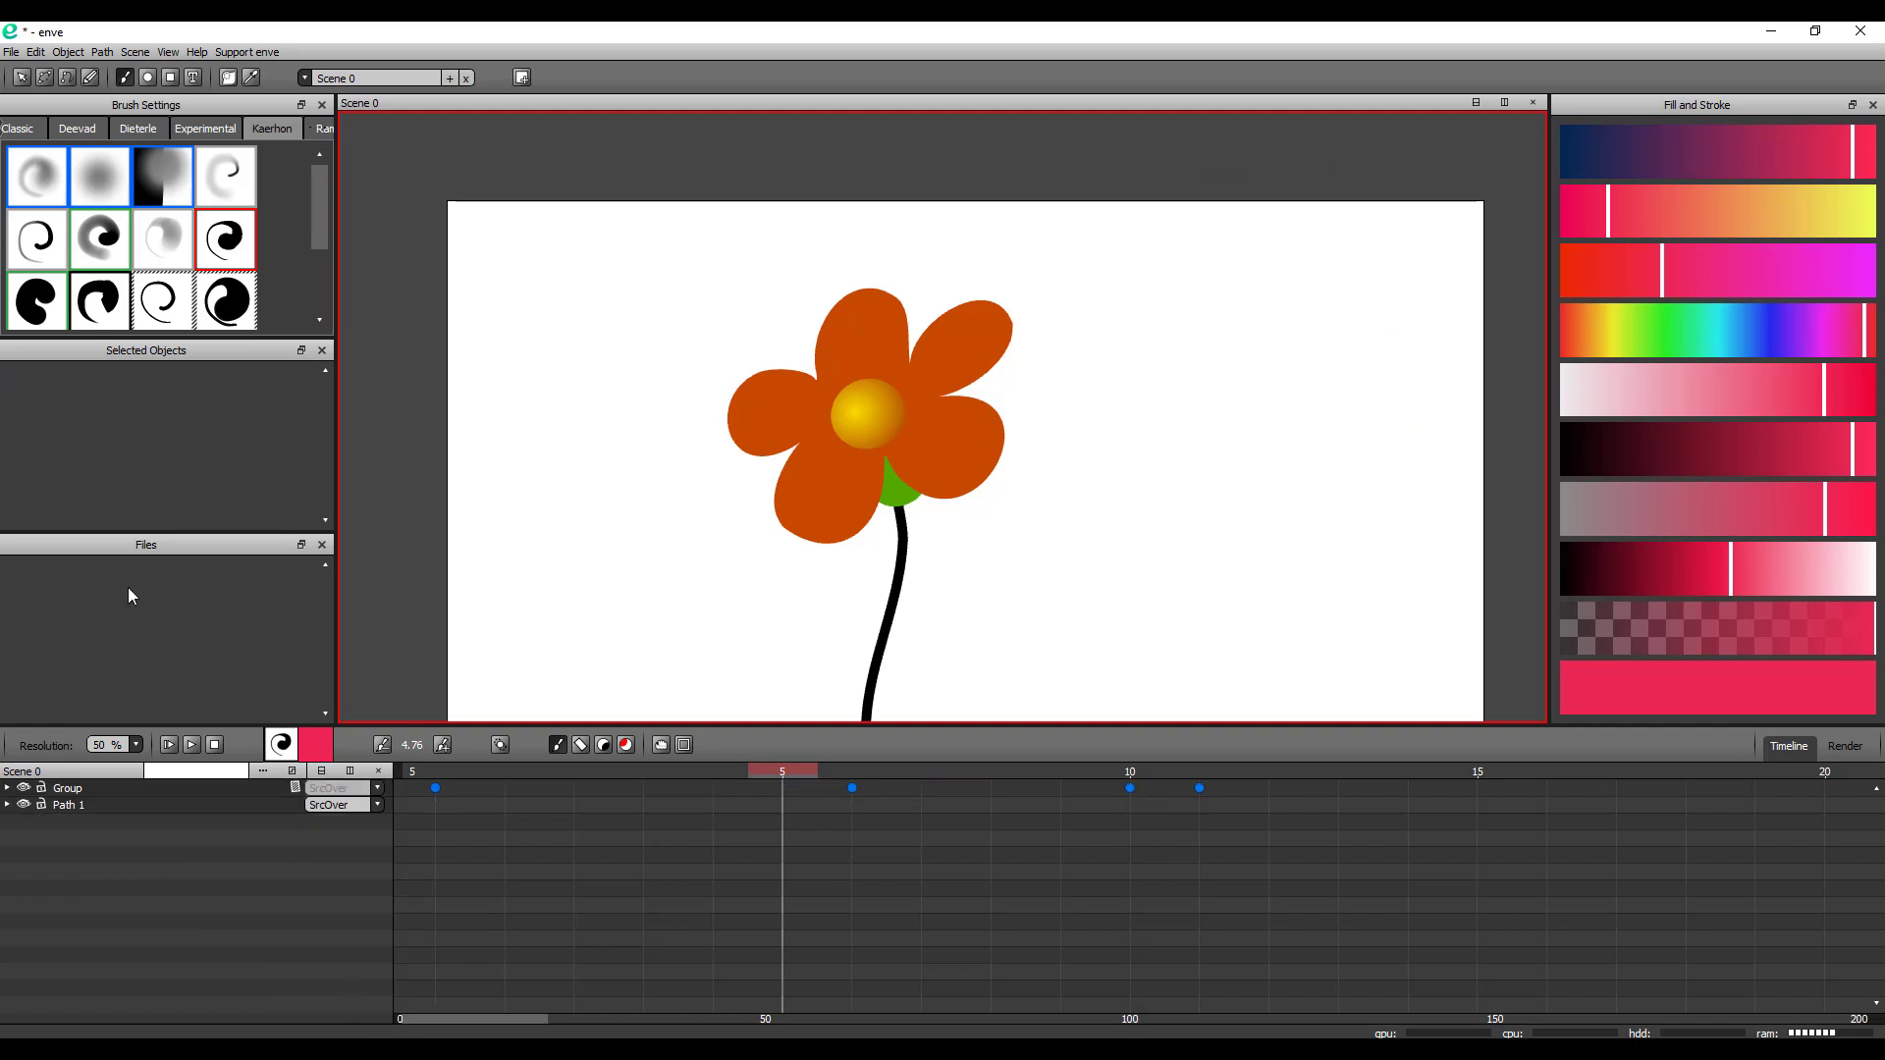
Draw two short crimson leaf stalks on the stem at frame 0 with the first Deevad pencil brush, deleting the trial stroke made at frame 5
{"action": "left_click", "coordinate": [79, 121]}
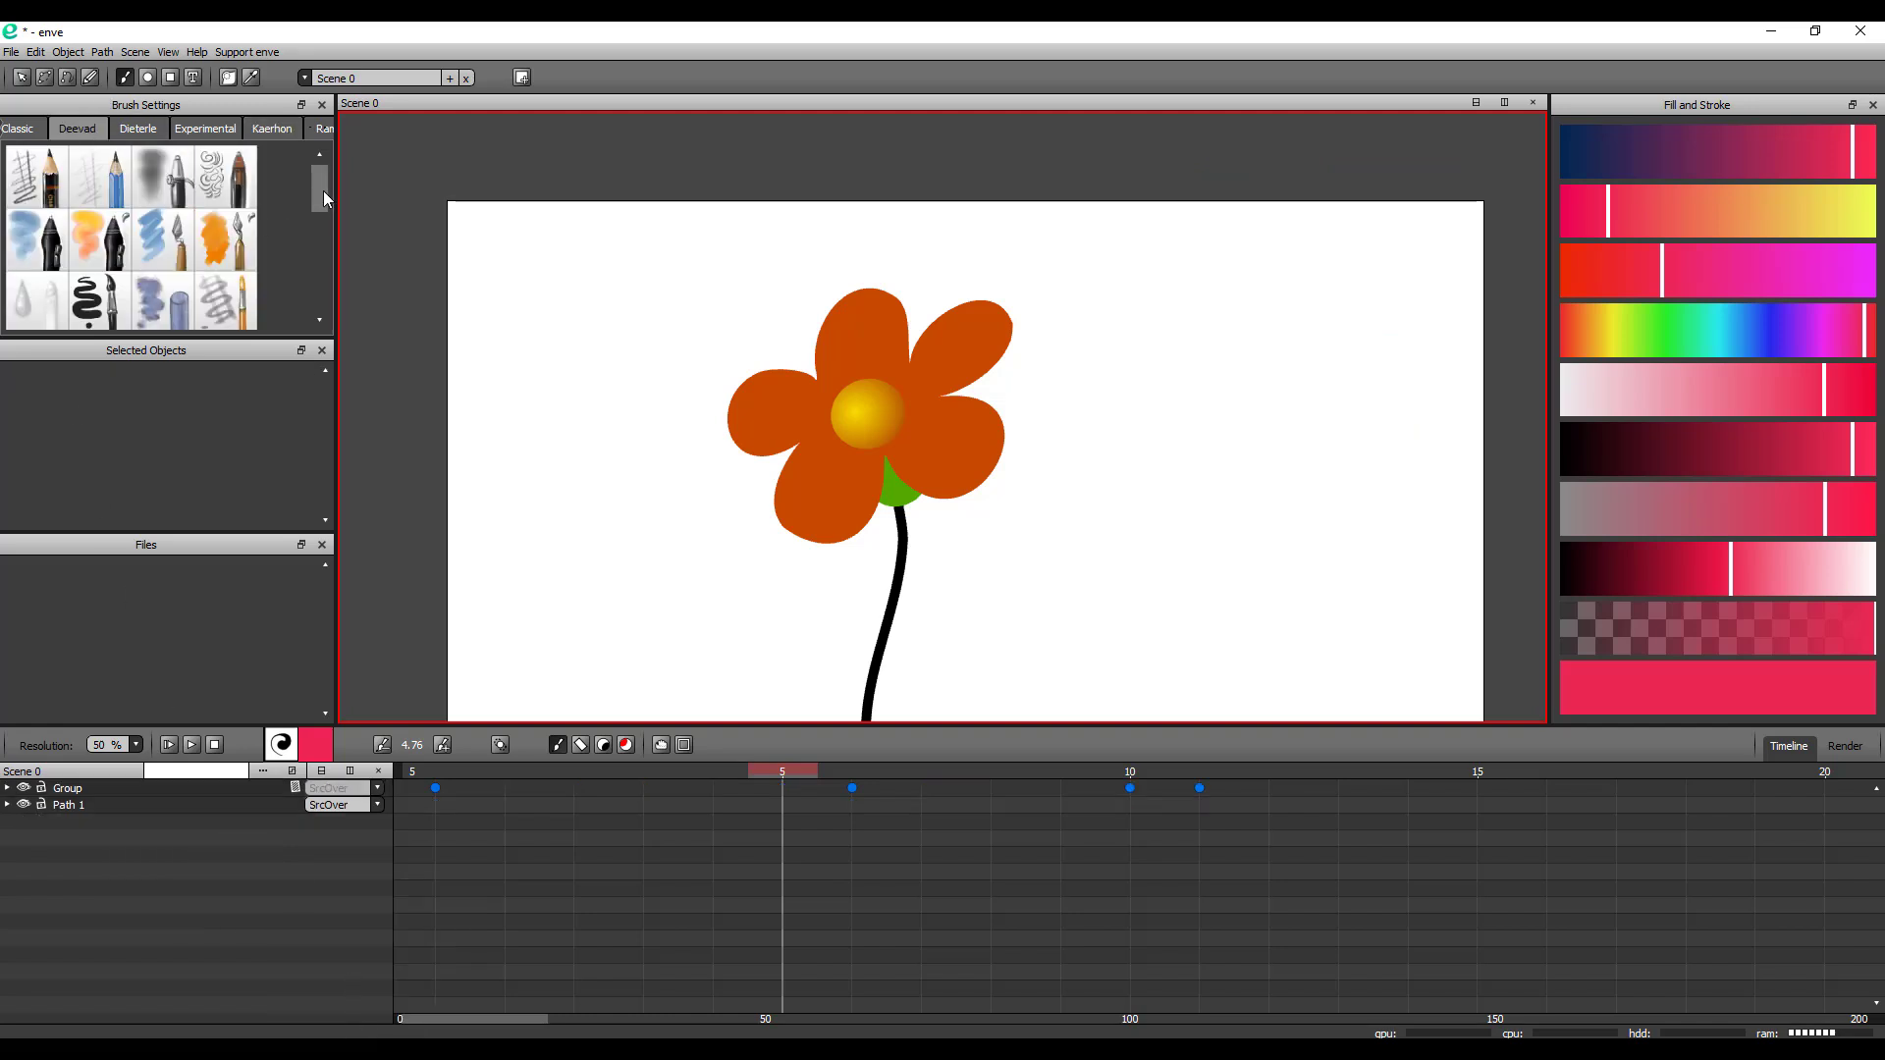
{"action": "left_click", "coordinate": [41, 187]}
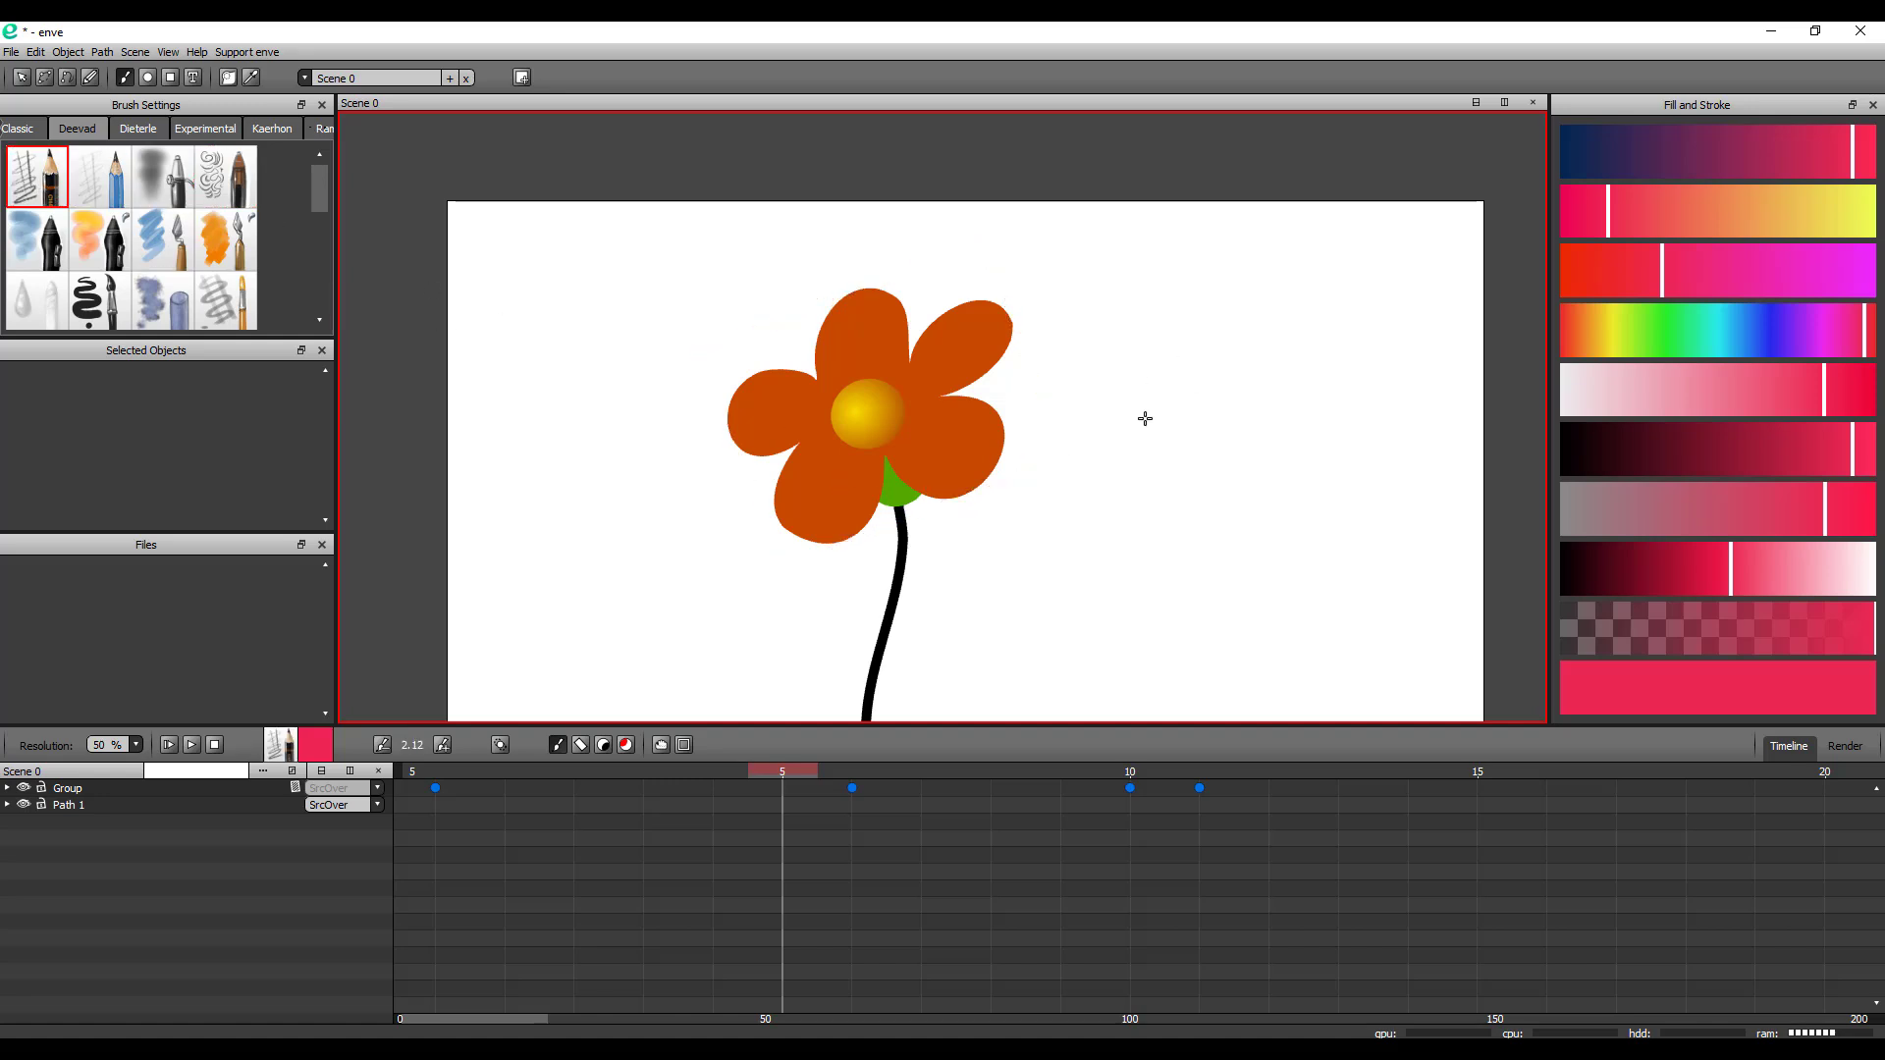
{"action": "left_click_drag", "start_coordinate": [899, 614], "coordinate": [935, 580]}
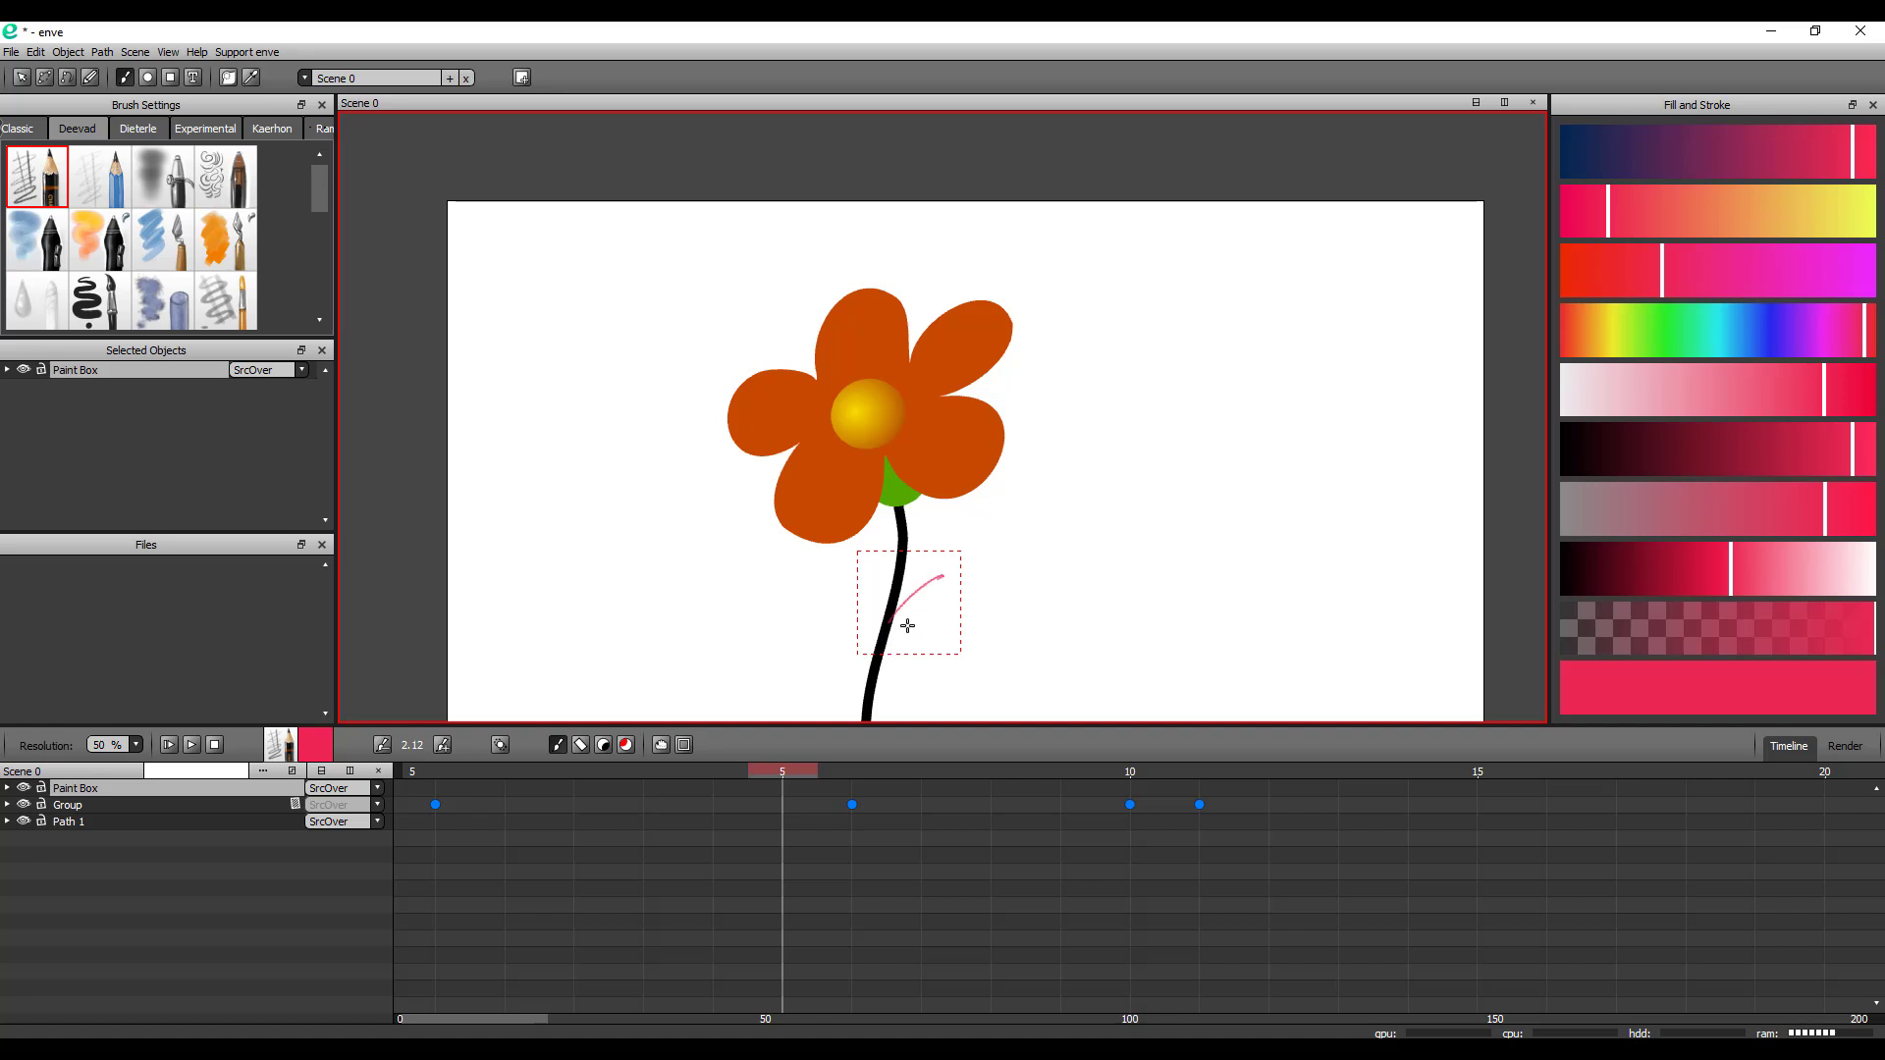
{"action": "key", "text": "Delete"}
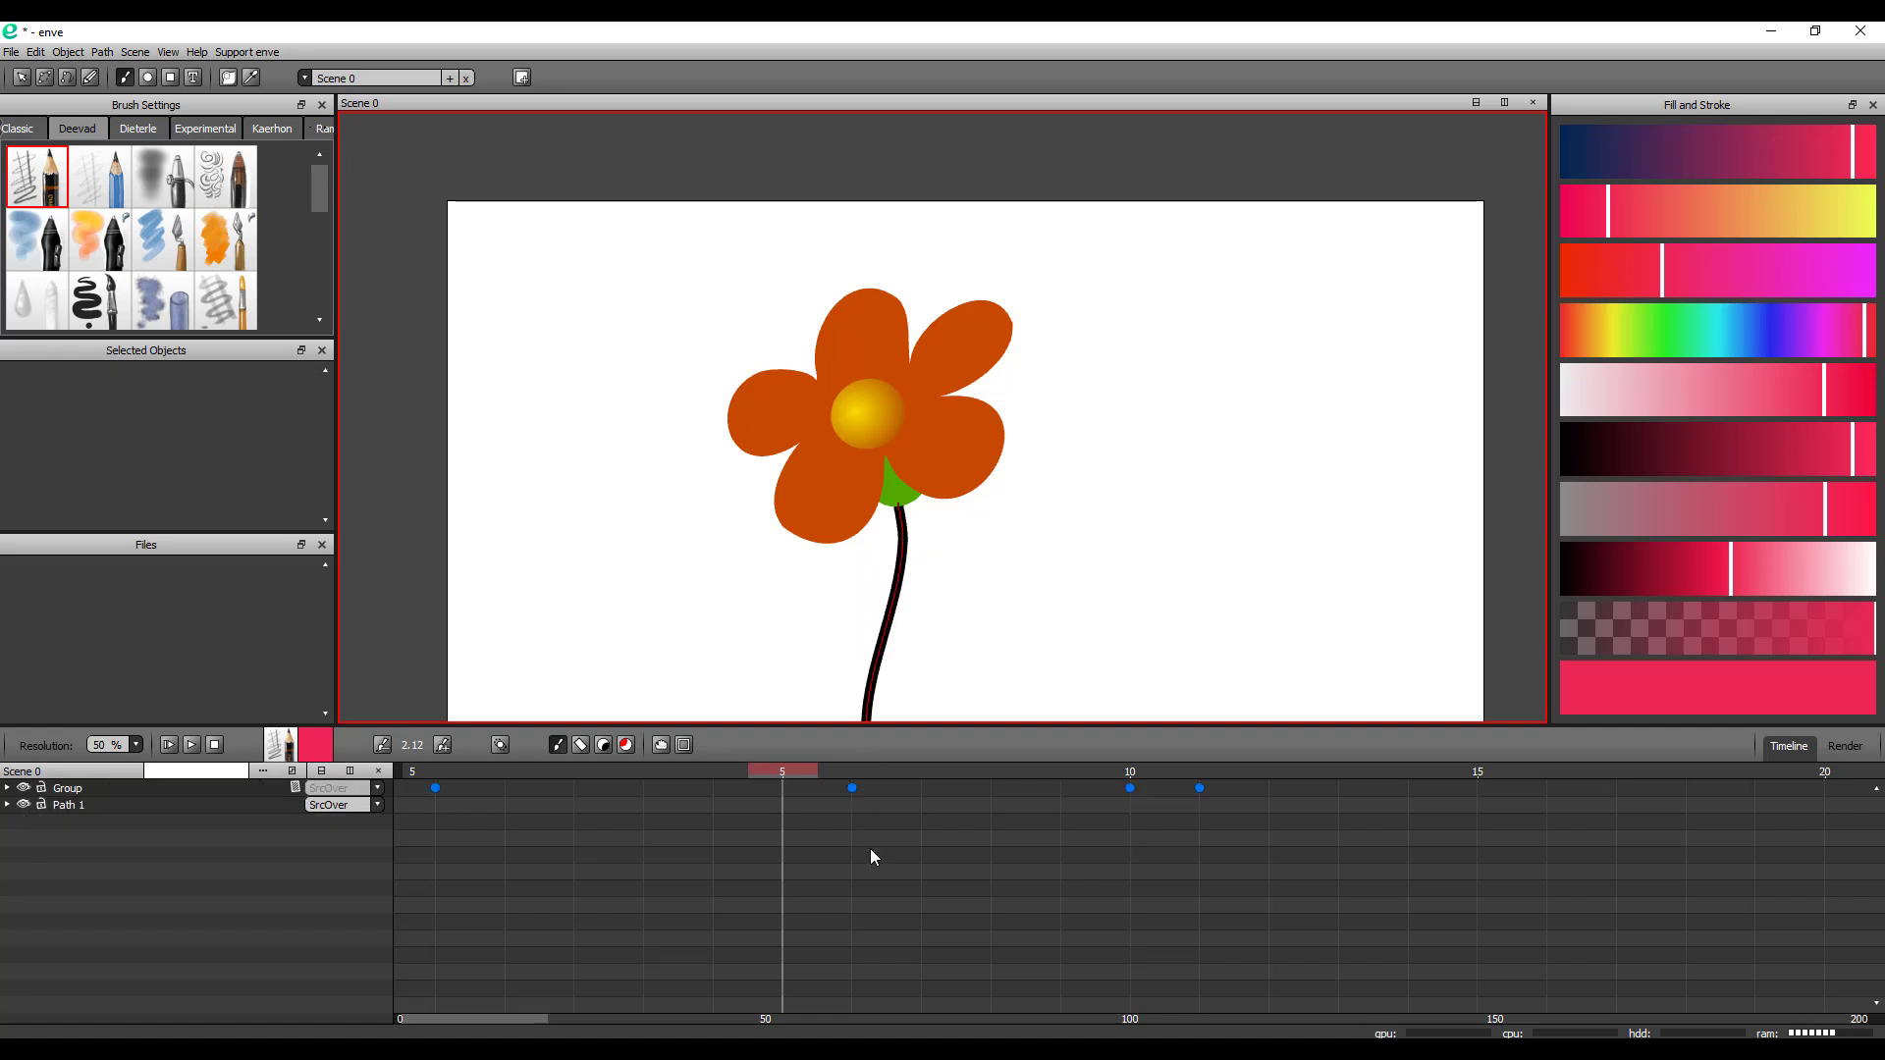
{"action": "left_click_drag", "start_coordinate": [498, 776], "coordinate": [369, 773]}
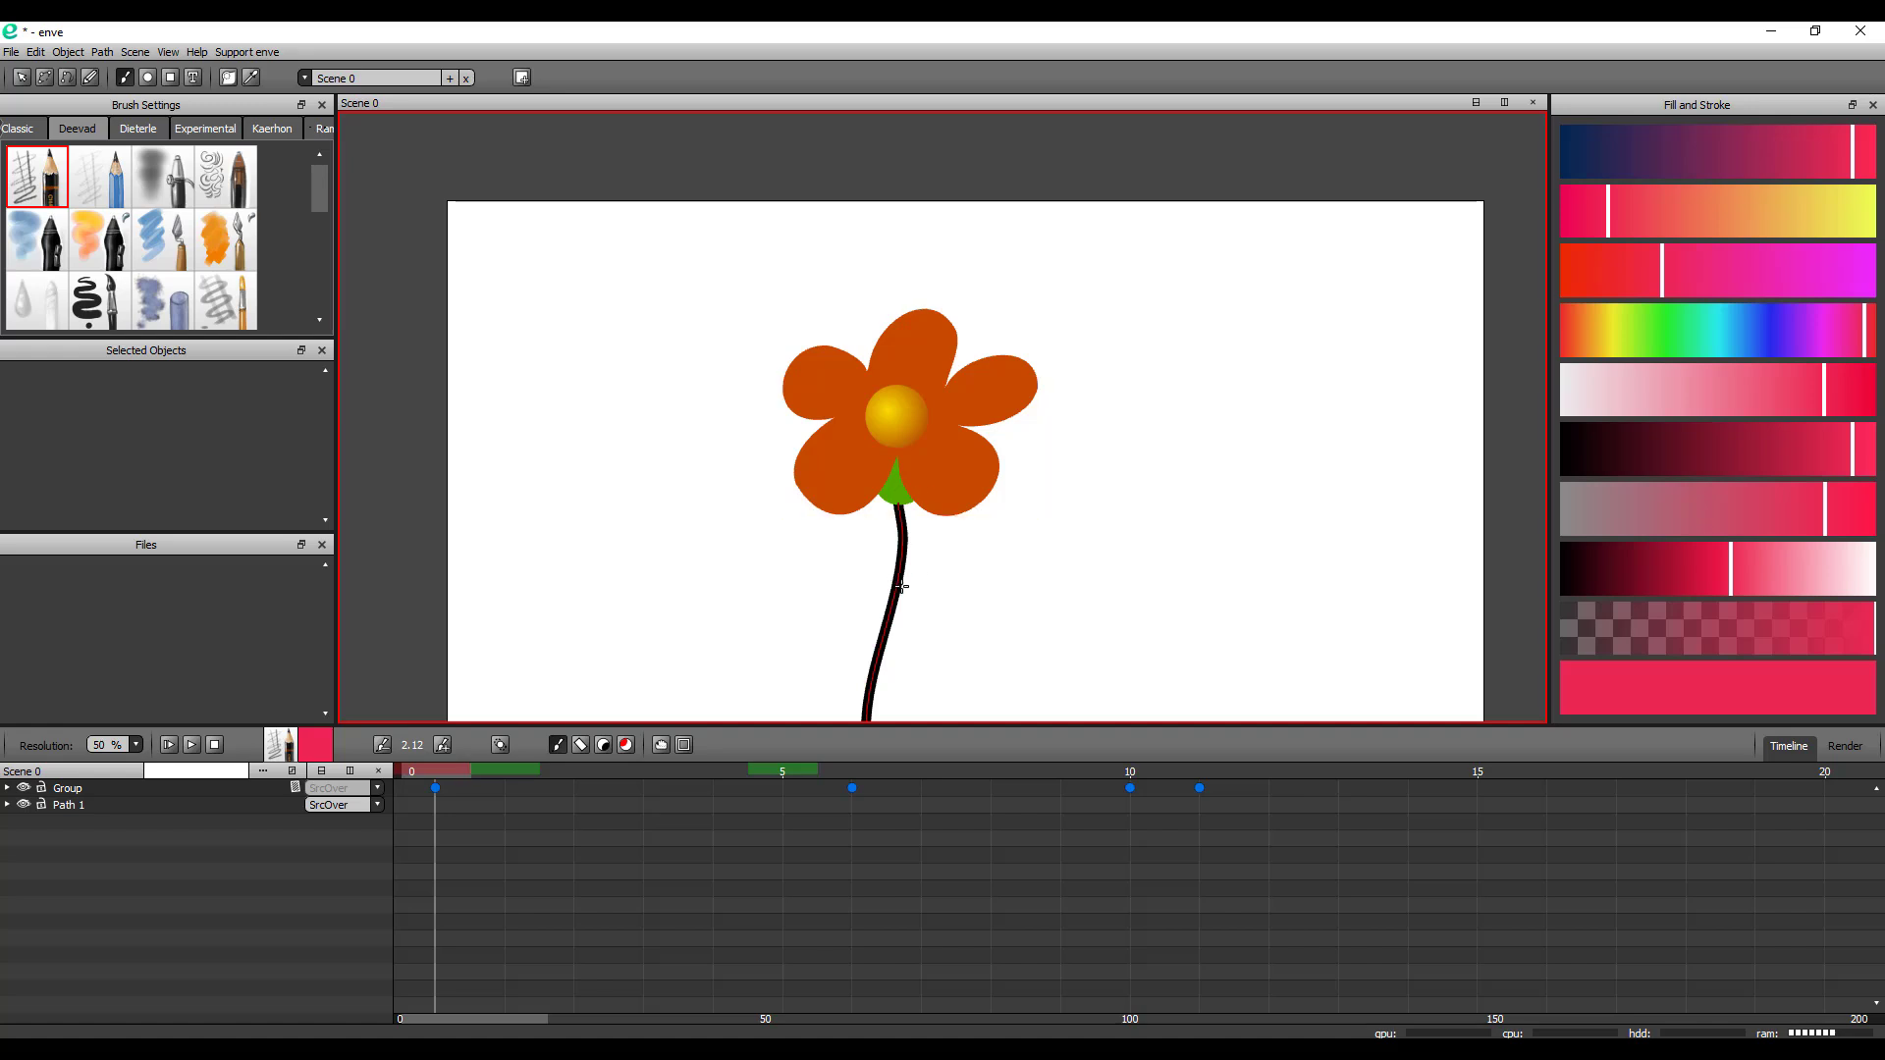
{"action": "mouse_move", "coordinate": [901, 589]}
{"action": "left_mouse_down"}
{"action": "mouse_move", "coordinate": [889, 616]}
{"action": "mouse_move", "coordinate": [873, 569]}
{"action": "left_mouse_up"}
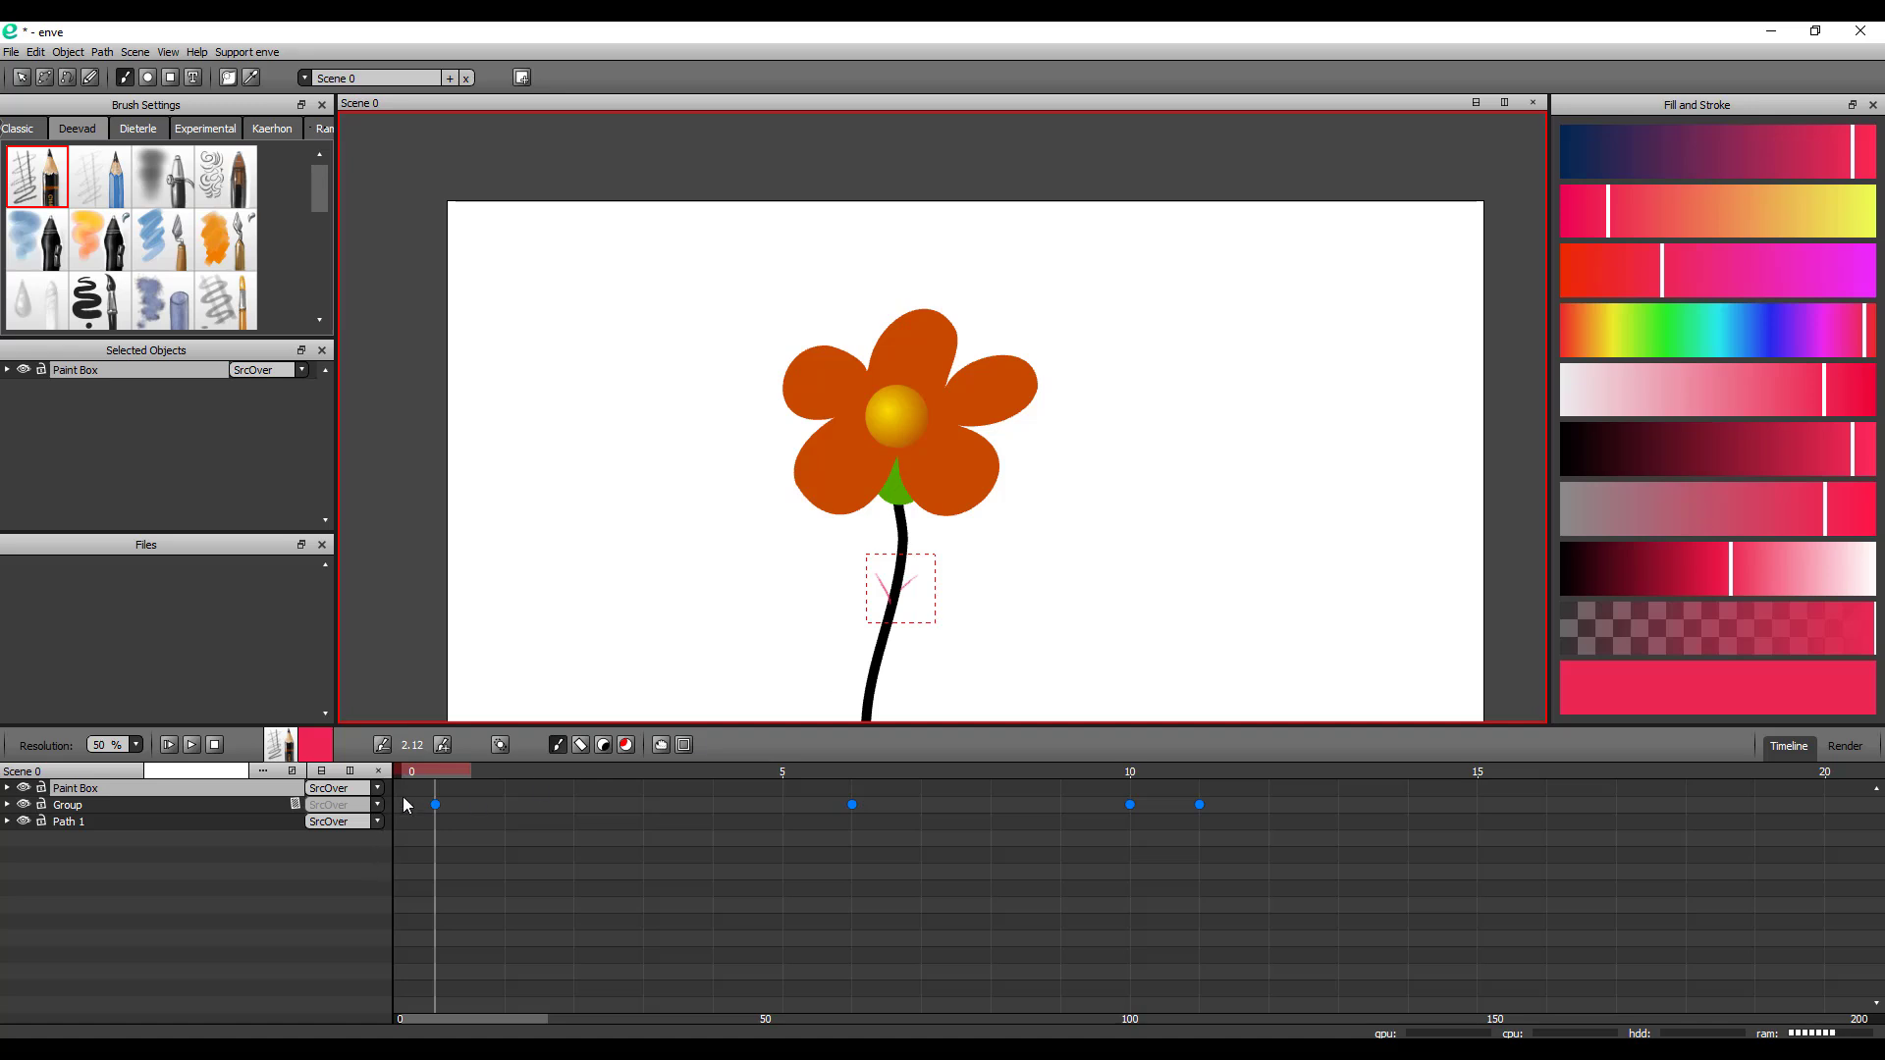
Try drawing a leaf outline on the stem's right stalk at frame 1, undoing and redrawing strokes
{"action": "left_click_drag", "start_coordinate": [451, 767], "coordinate": [518, 782]}
{"action": "scroll", "coordinate": [985, 550], "scroll_direction": "up", "scroll_amount": 3}
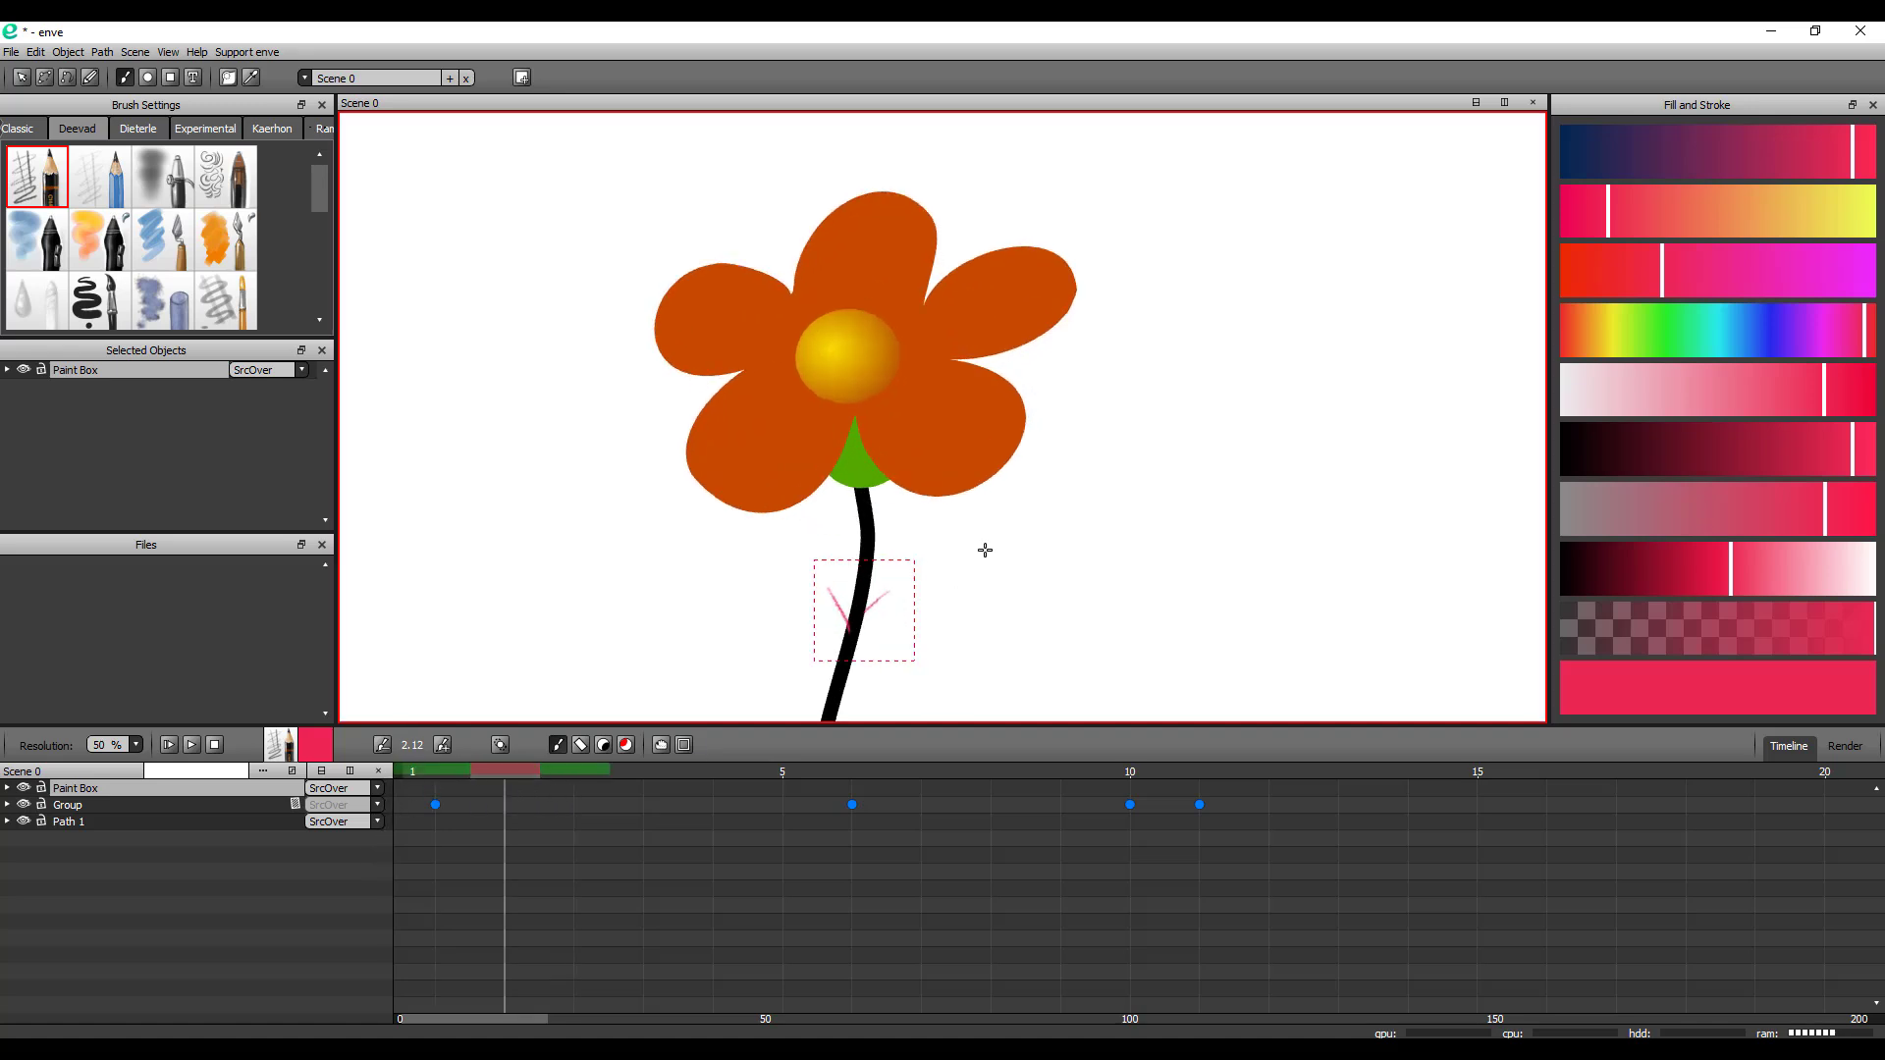
{"action": "scroll", "coordinate": [984, 550], "scroll_direction": "up", "scroll_amount": 7}
{"action": "left_click_drag", "start_coordinate": [935, 595], "coordinate": [1048, 380]}
{"action": "mouse_move", "coordinate": [948, 510]}
{"action": "left_mouse_down"}
{"action": "mouse_move", "coordinate": [1019, 407]}
{"action": "mouse_move", "coordinate": [981, 517]}
{"action": "left_mouse_up"}
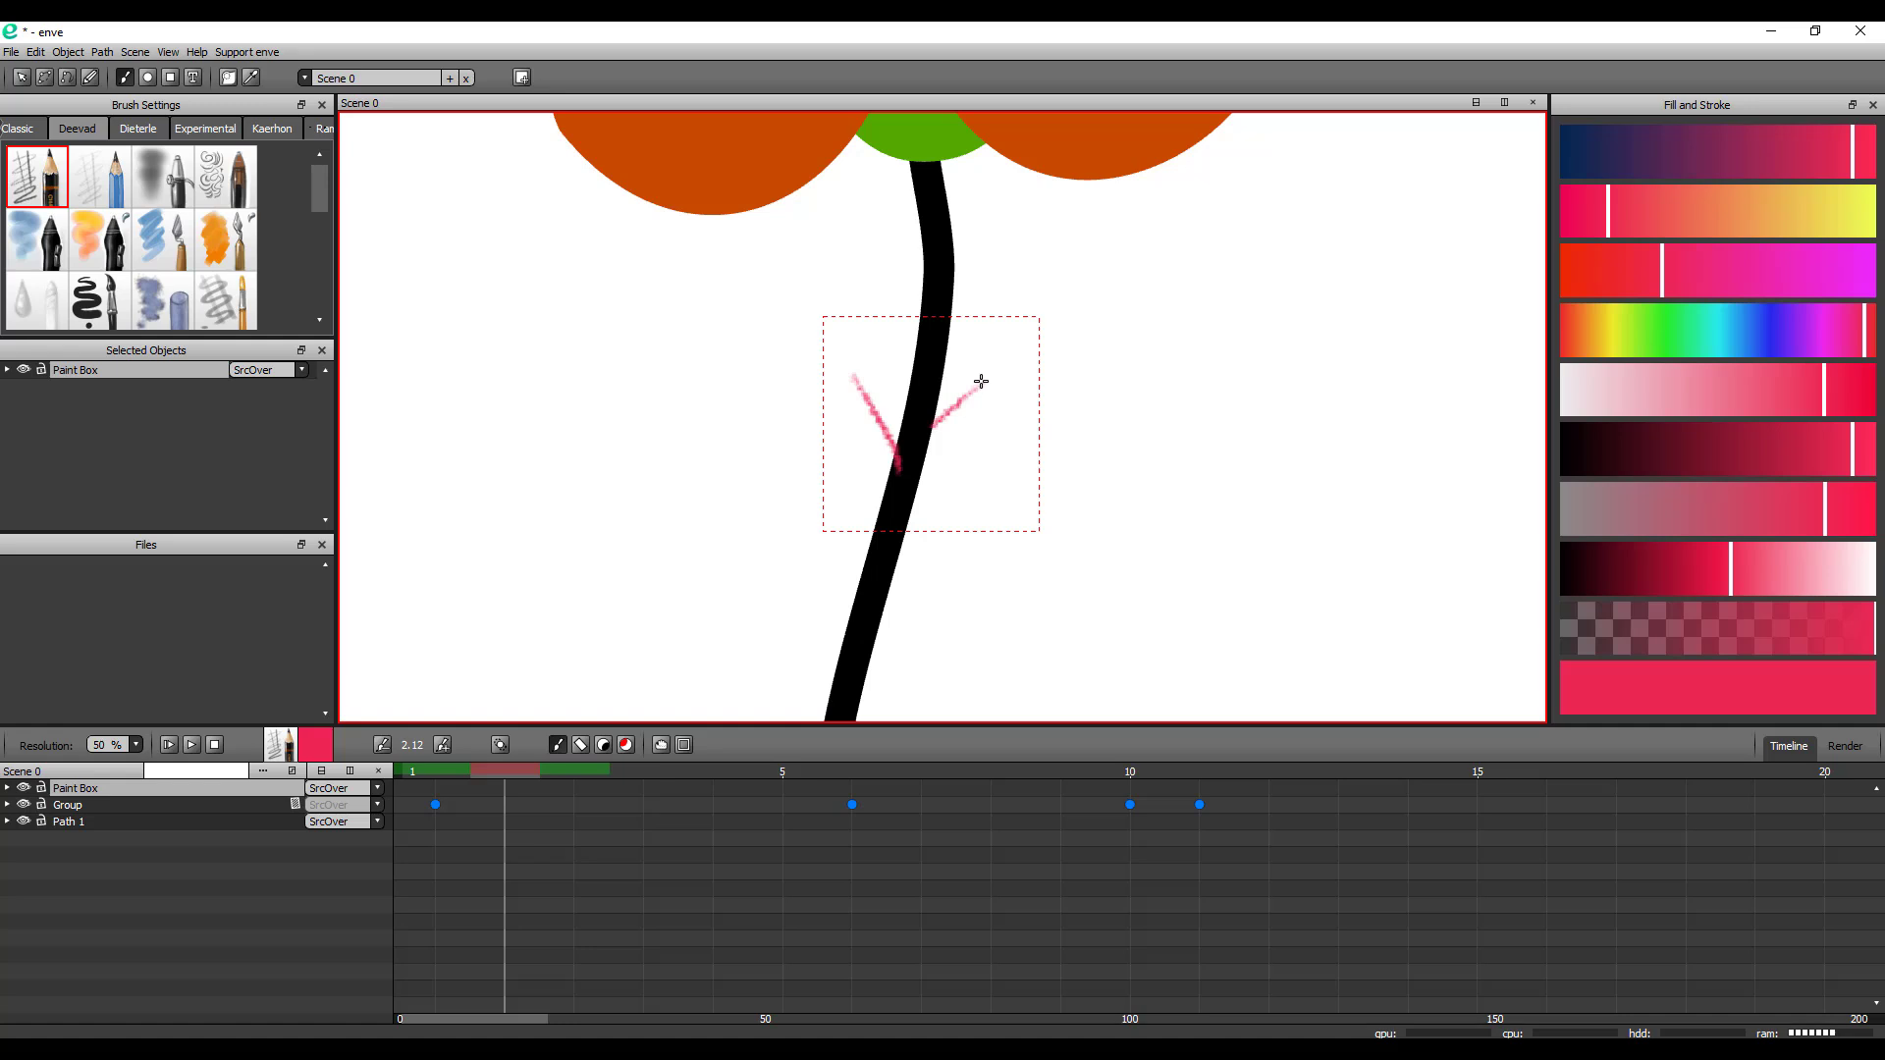
{"action": "left_click_drag", "start_coordinate": [981, 380], "coordinate": [1056, 344]}
{"action": "key", "text": "ctrl+z"}
{"action": "key", "text": "ctrl+shift+z"}
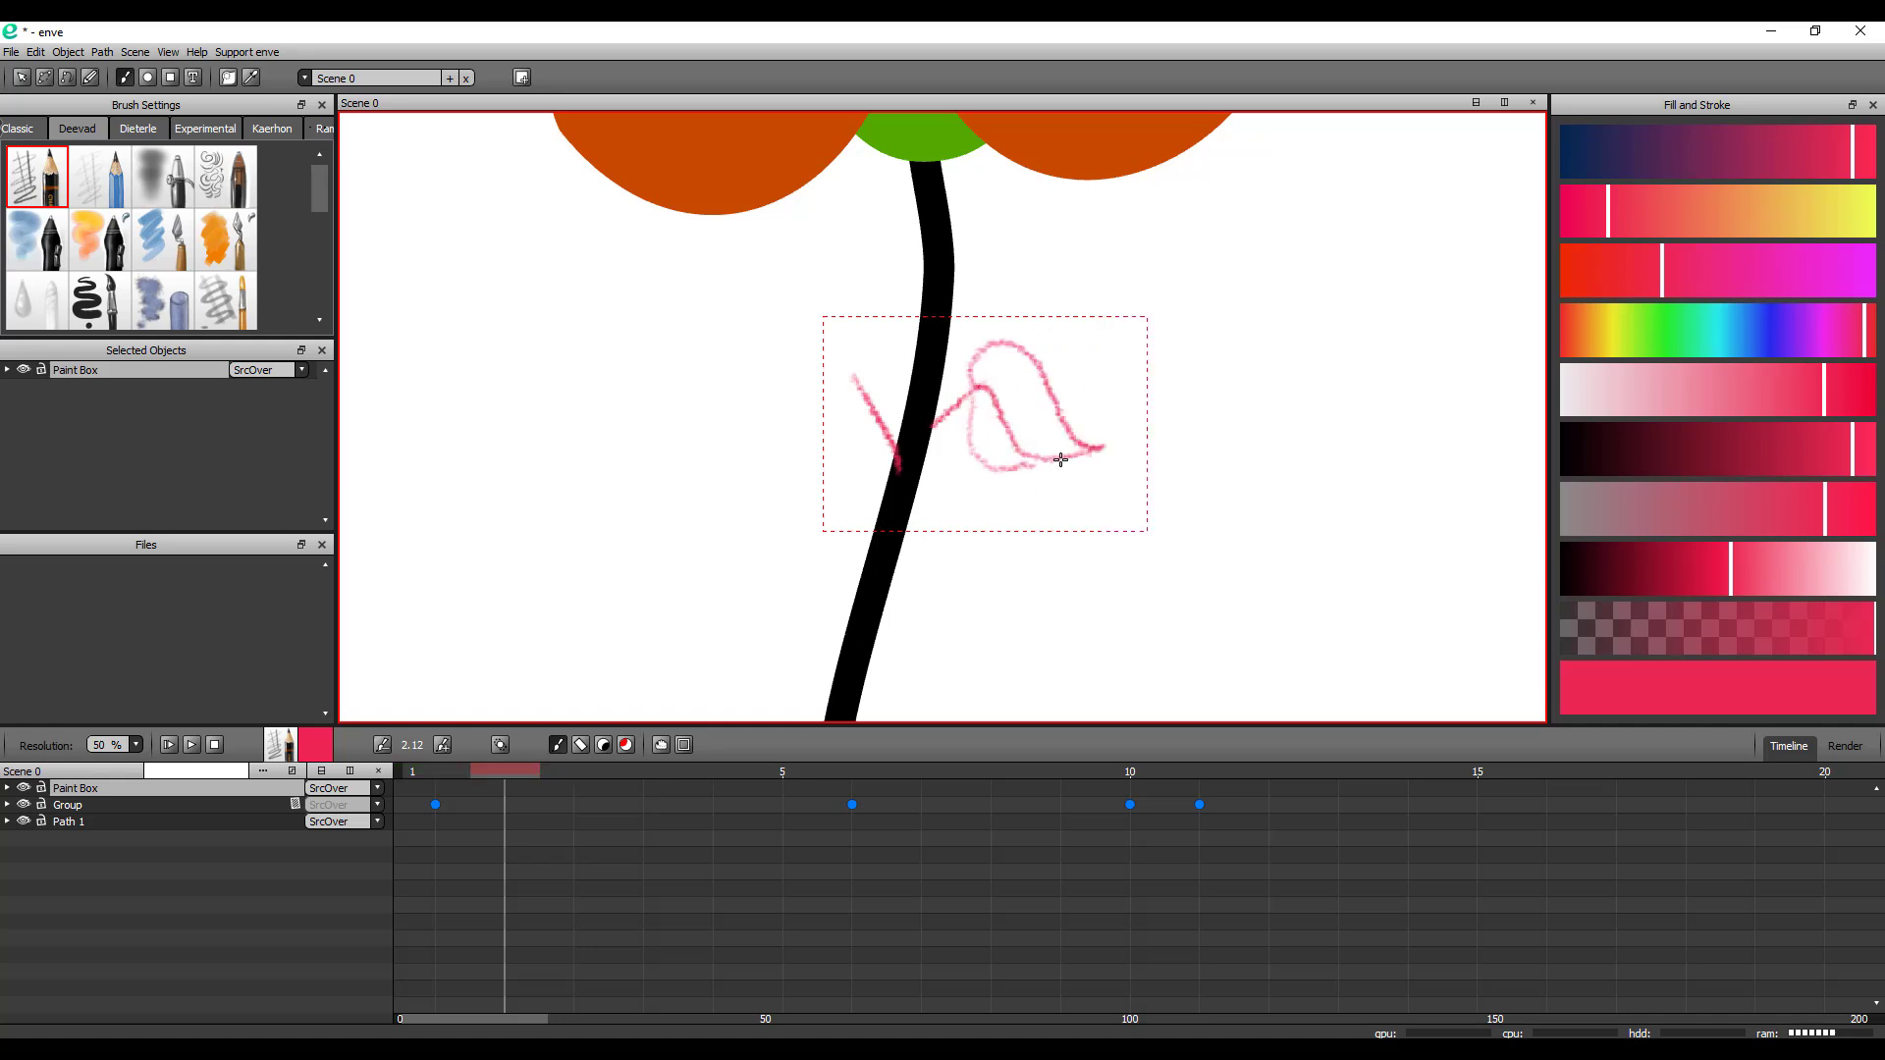
{"action": "key", "text": "ctrl+z"}
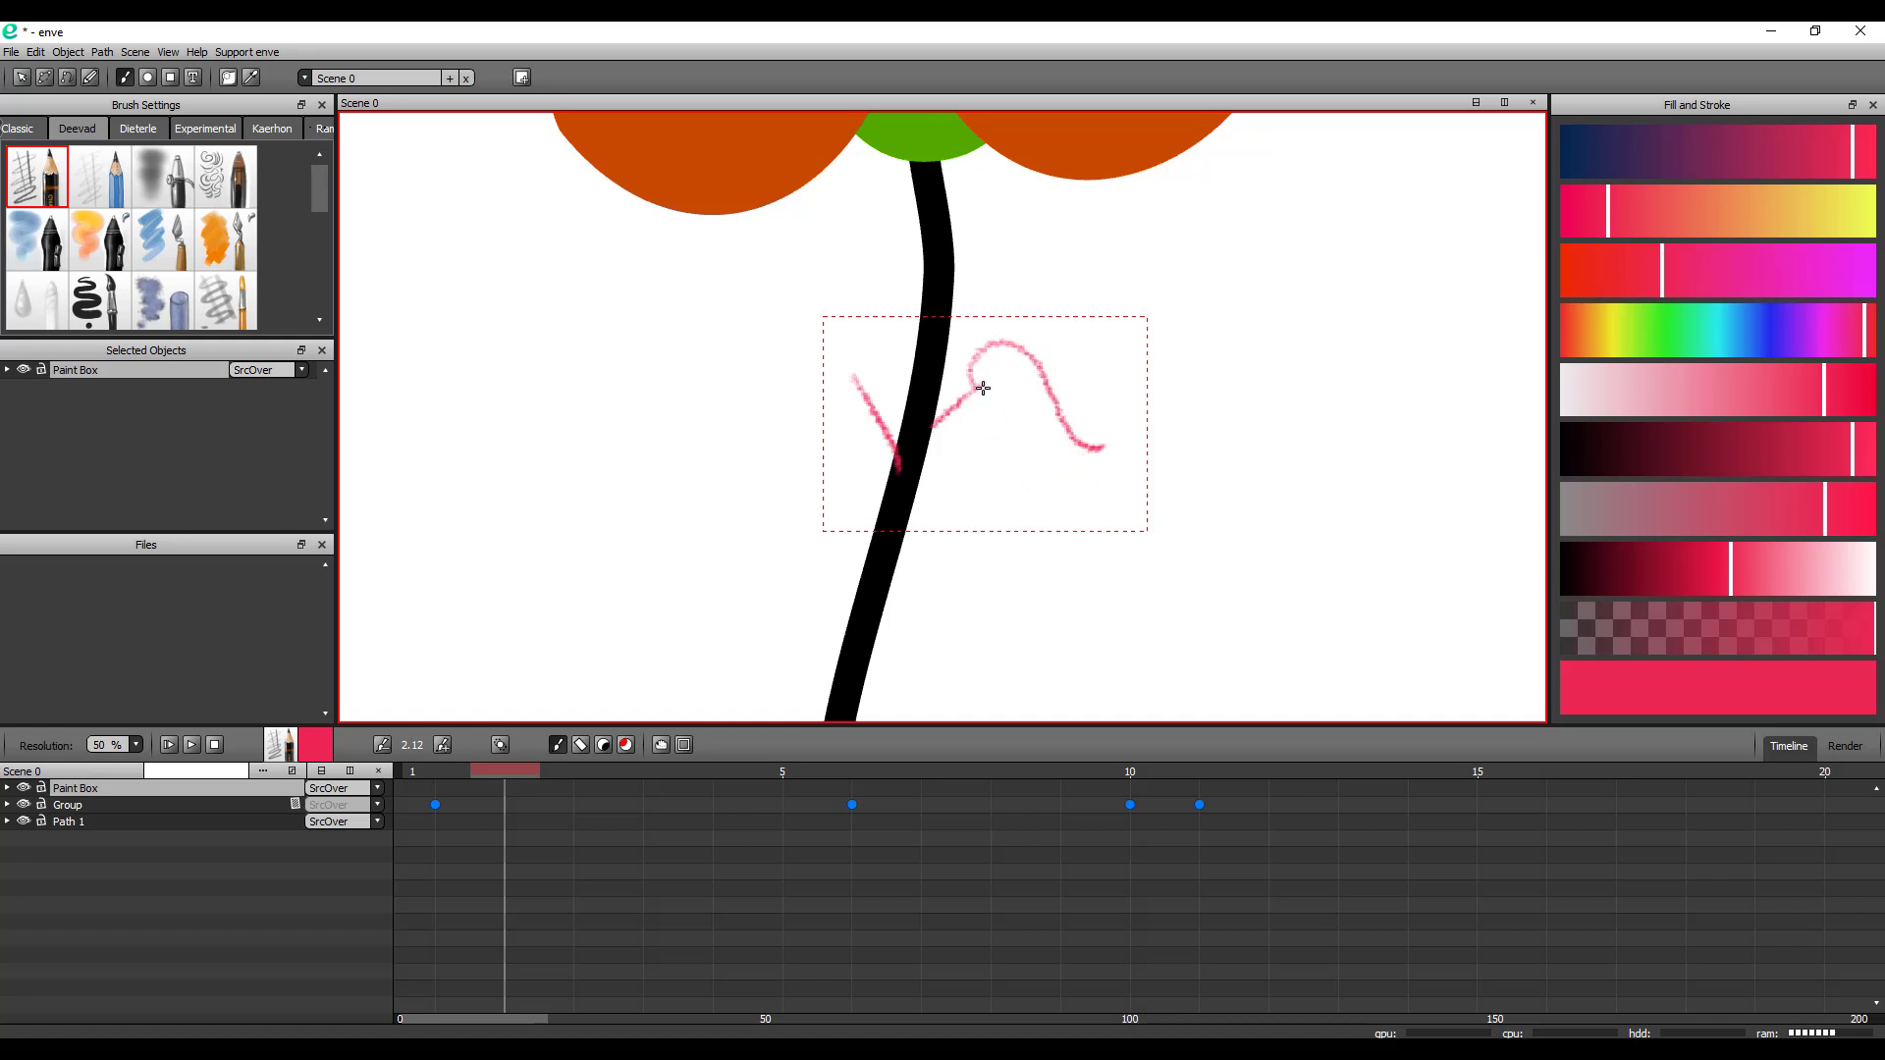
{"action": "key", "text": "ctrl+shift+z"}
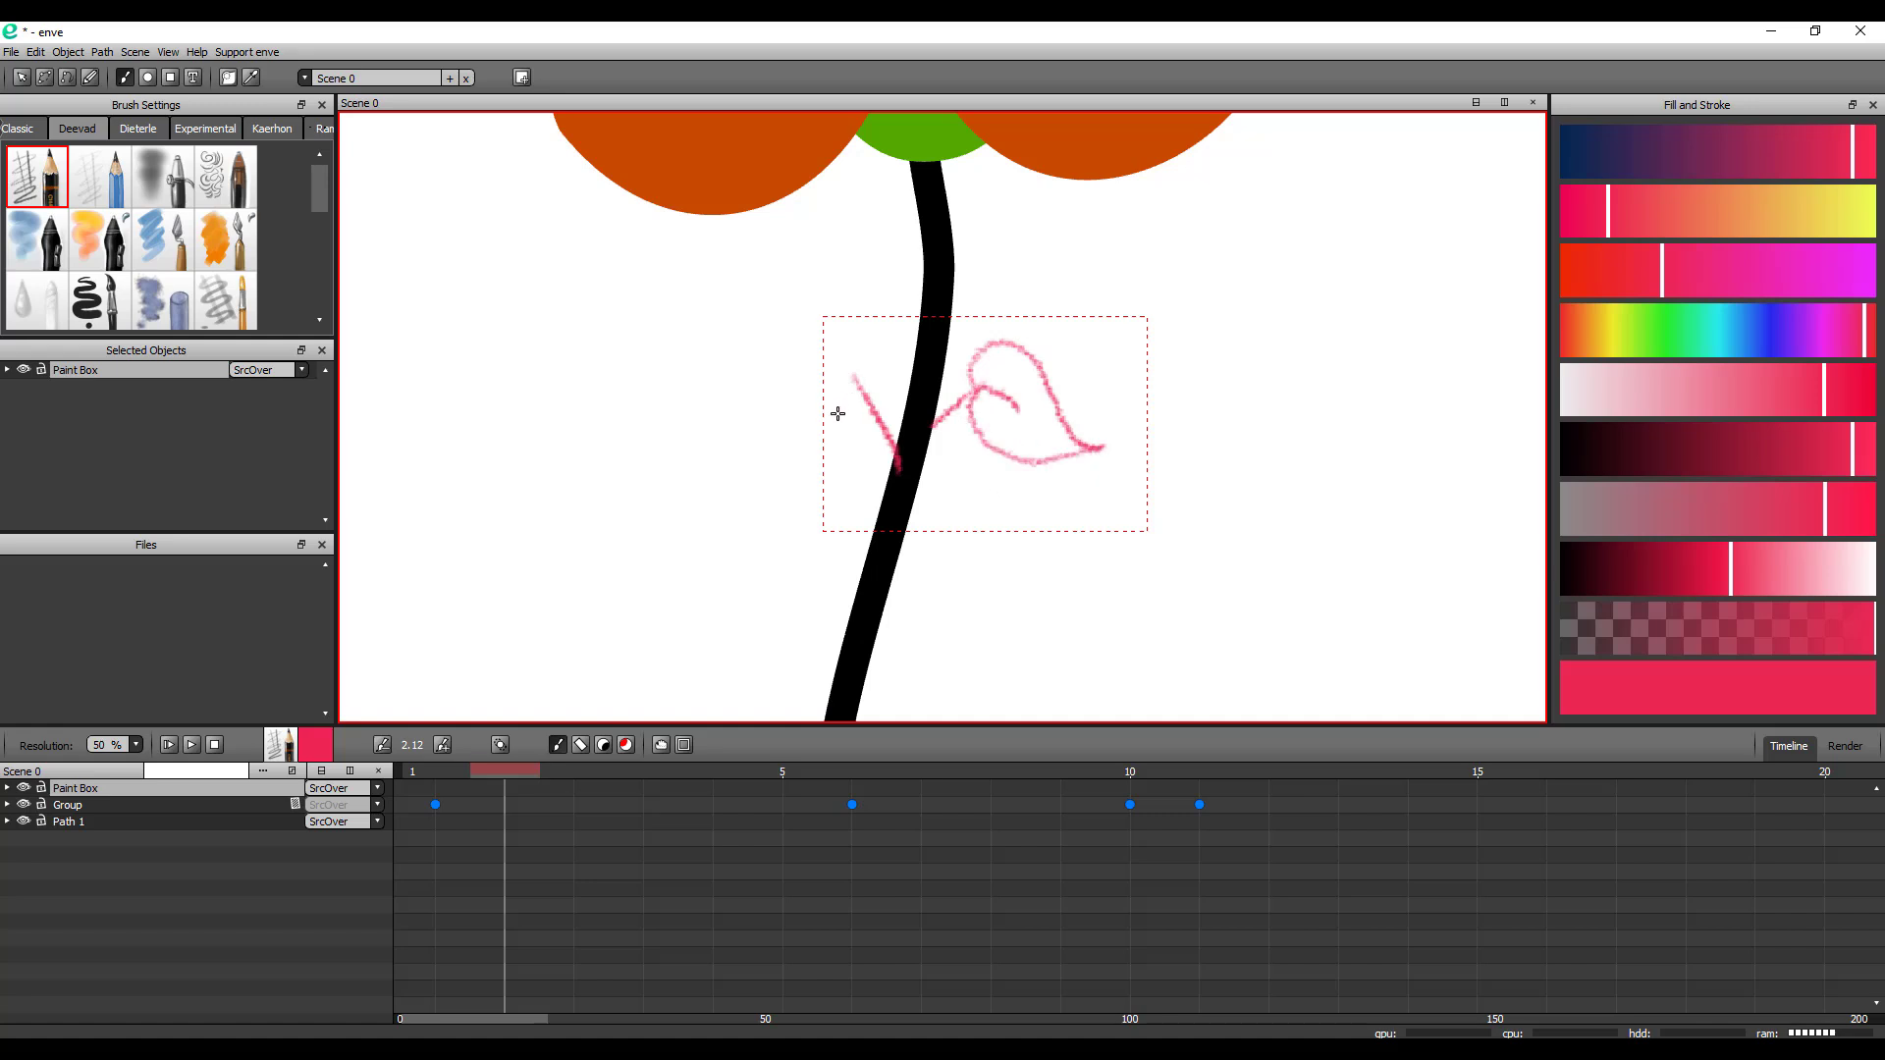
Expand the Paint Box, undo the leaf strokes, and key its canvas at frame 0
{"action": "left_click", "coordinate": [6, 788]}
{"action": "key", "text": "ctrl+z"}
{"action": "key", "text": "ctrl+z"}
{"action": "key", "text": "ctrl+z"}
{"action": "left_click", "coordinate": [436, 788]}
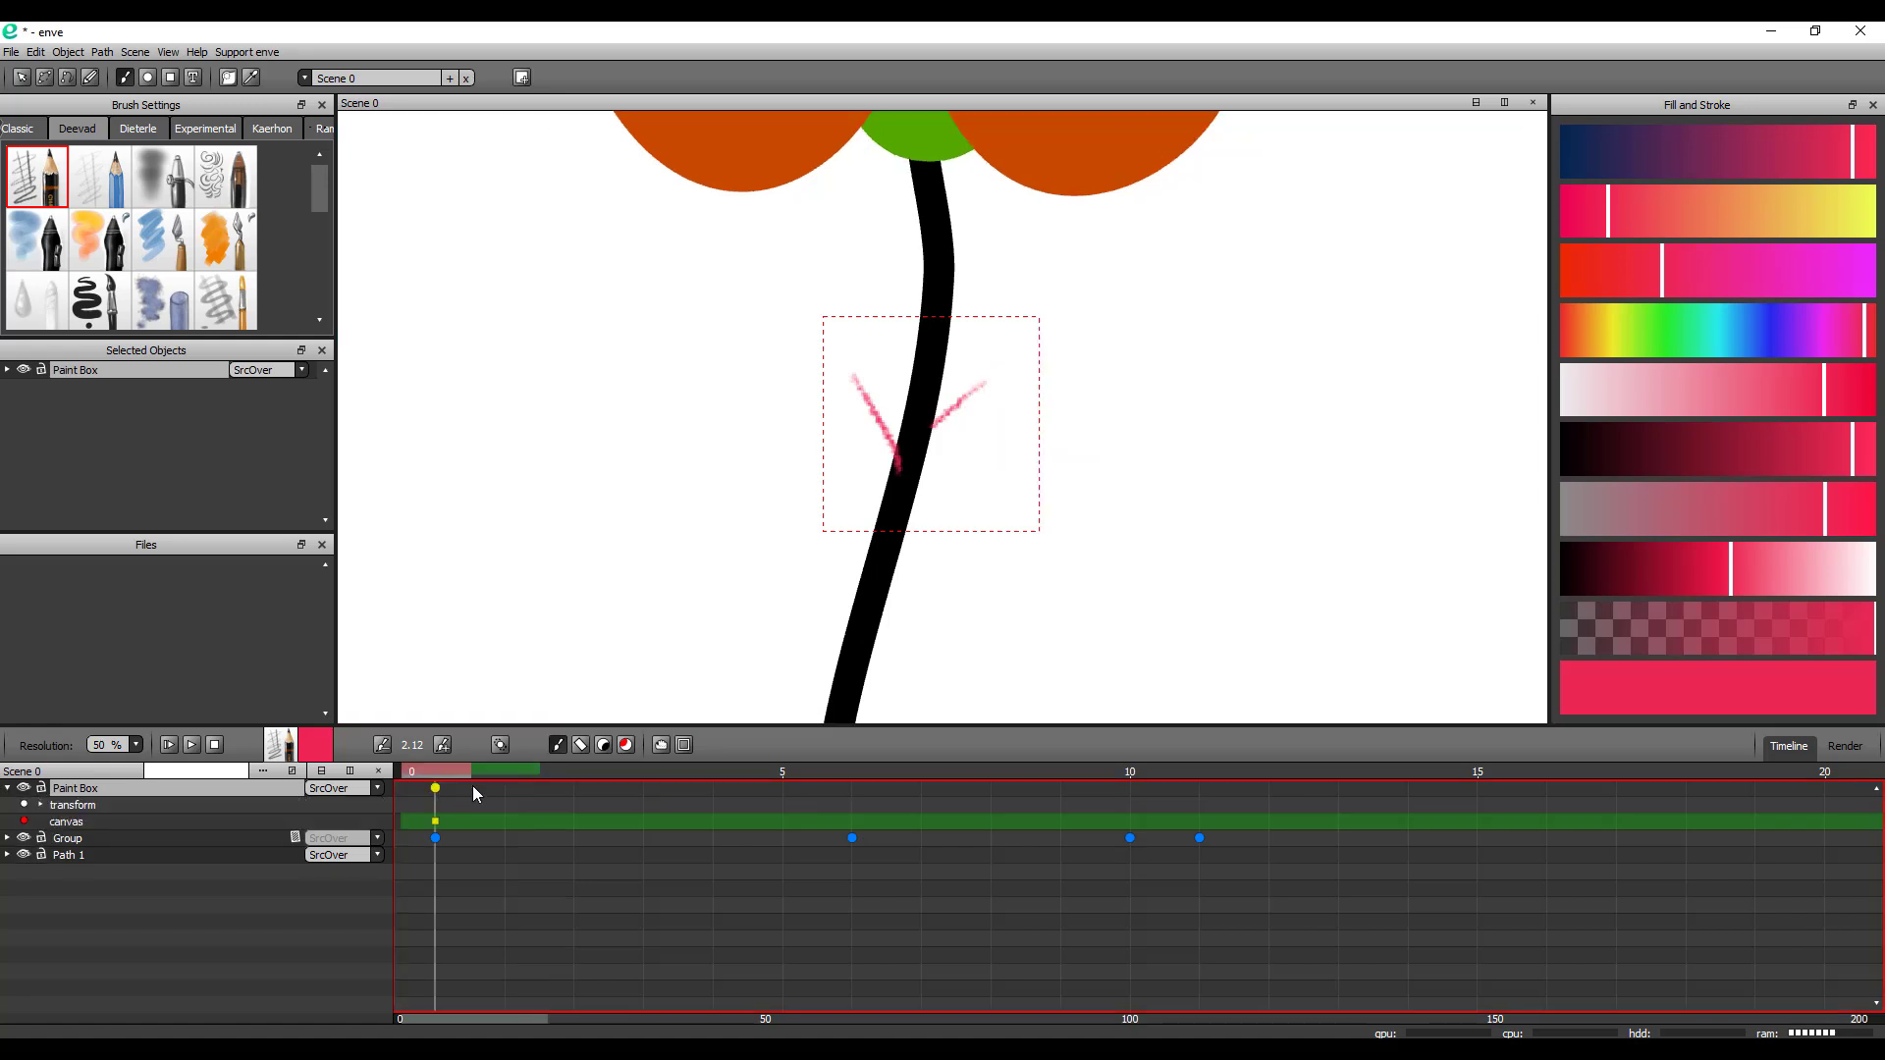
Draw a curled leaf outline on each side of the stem at frame 1, undoing the misplaced strokes
{"action": "left_click", "coordinate": [532, 787]}
{"action": "mouse_move", "coordinate": [977, 387]}
{"action": "left_mouse_down"}
{"action": "mouse_move", "coordinate": [1009, 341]}
{"action": "mouse_move", "coordinate": [1087, 395]}
{"action": "mouse_move", "coordinate": [1110, 458]}
{"action": "mouse_move", "coordinate": [1084, 432]}
{"action": "mouse_move", "coordinate": [1026, 456]}
{"action": "mouse_move", "coordinate": [982, 436]}
{"action": "mouse_move", "coordinate": [983, 372]}
{"action": "mouse_move", "coordinate": [1006, 383]}
{"action": "mouse_move", "coordinate": [992, 406]}
{"action": "mouse_move", "coordinate": [1038, 345]}
{"action": "mouse_move", "coordinate": [1087, 456]}
{"action": "mouse_move", "coordinate": [1021, 463]}
{"action": "mouse_move", "coordinate": [967, 416]}
{"action": "mouse_move", "coordinate": [1009, 402]}
{"action": "left_mouse_up"}
{"action": "key", "text": "ctrl+z"}
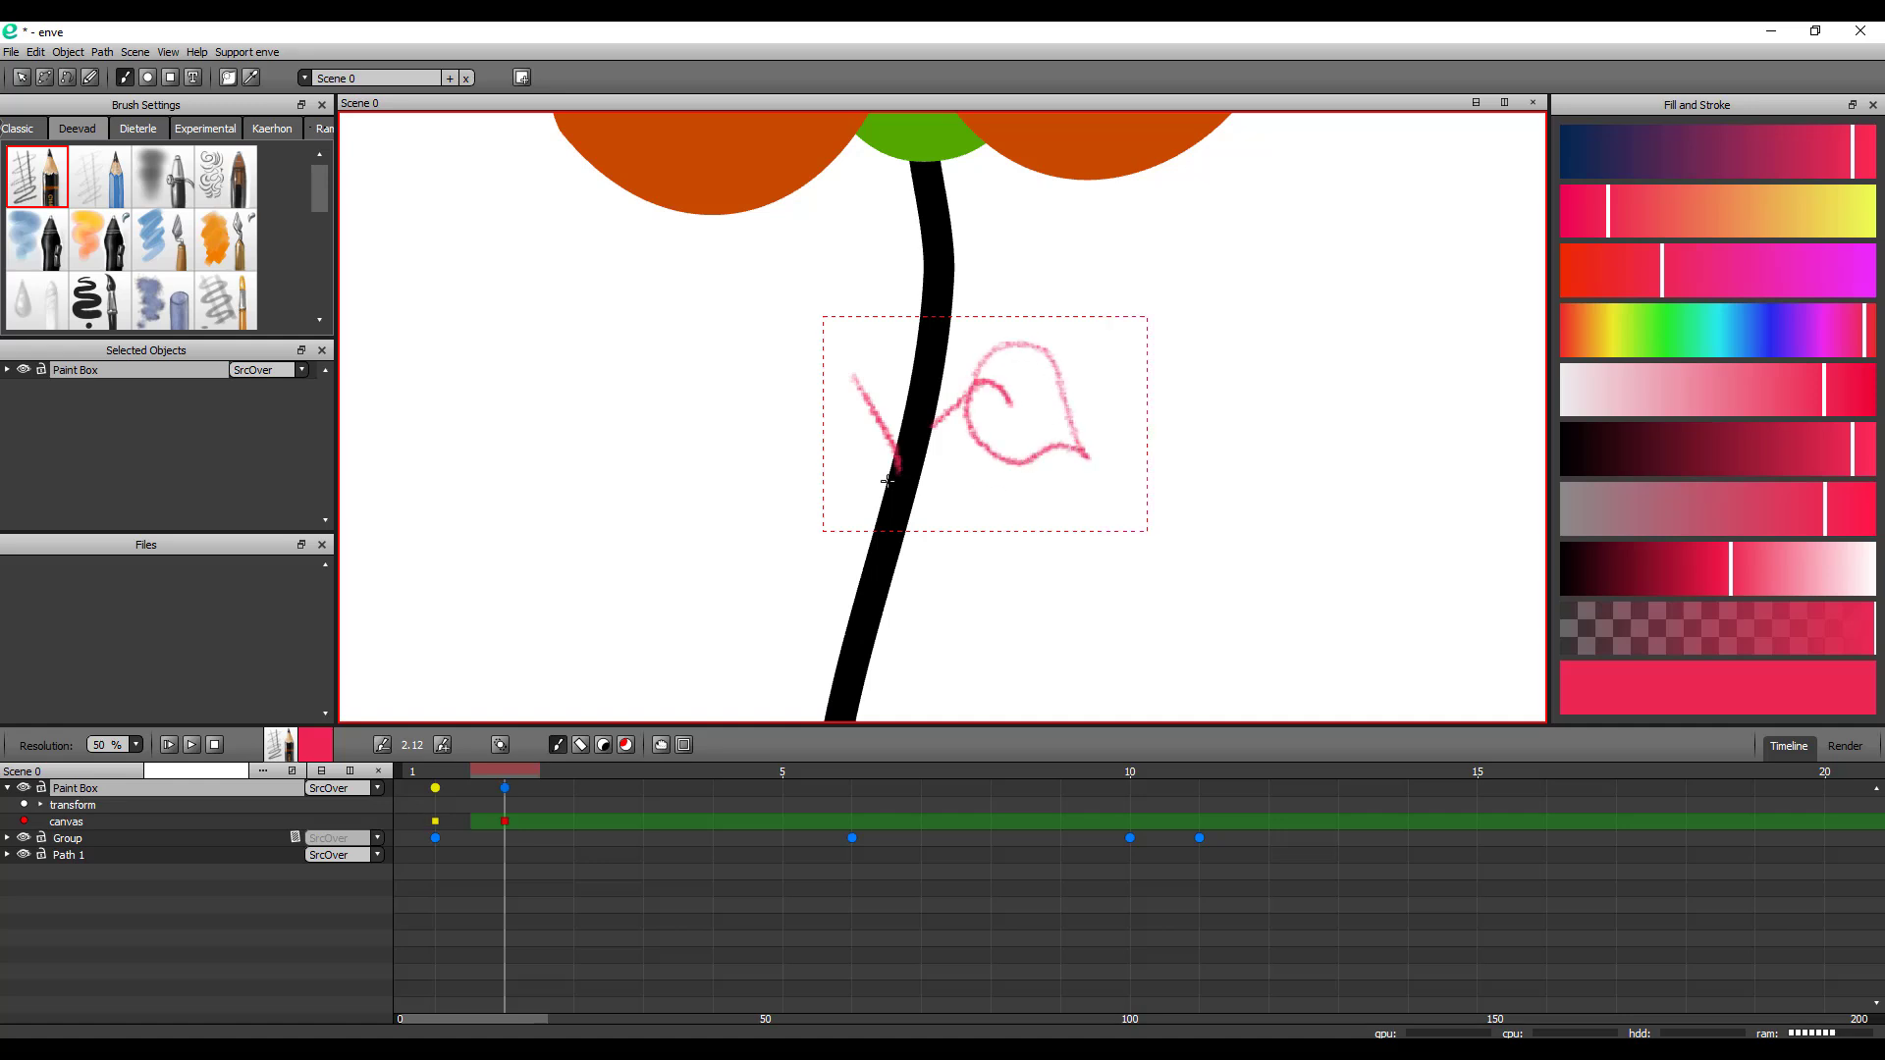
{"action": "mouse_move", "coordinate": [851, 380]}
{"action": "left_mouse_down"}
{"action": "mouse_move", "coordinate": [750, 432]}
{"action": "mouse_move", "coordinate": [752, 472]}
{"action": "left_mouse_up"}
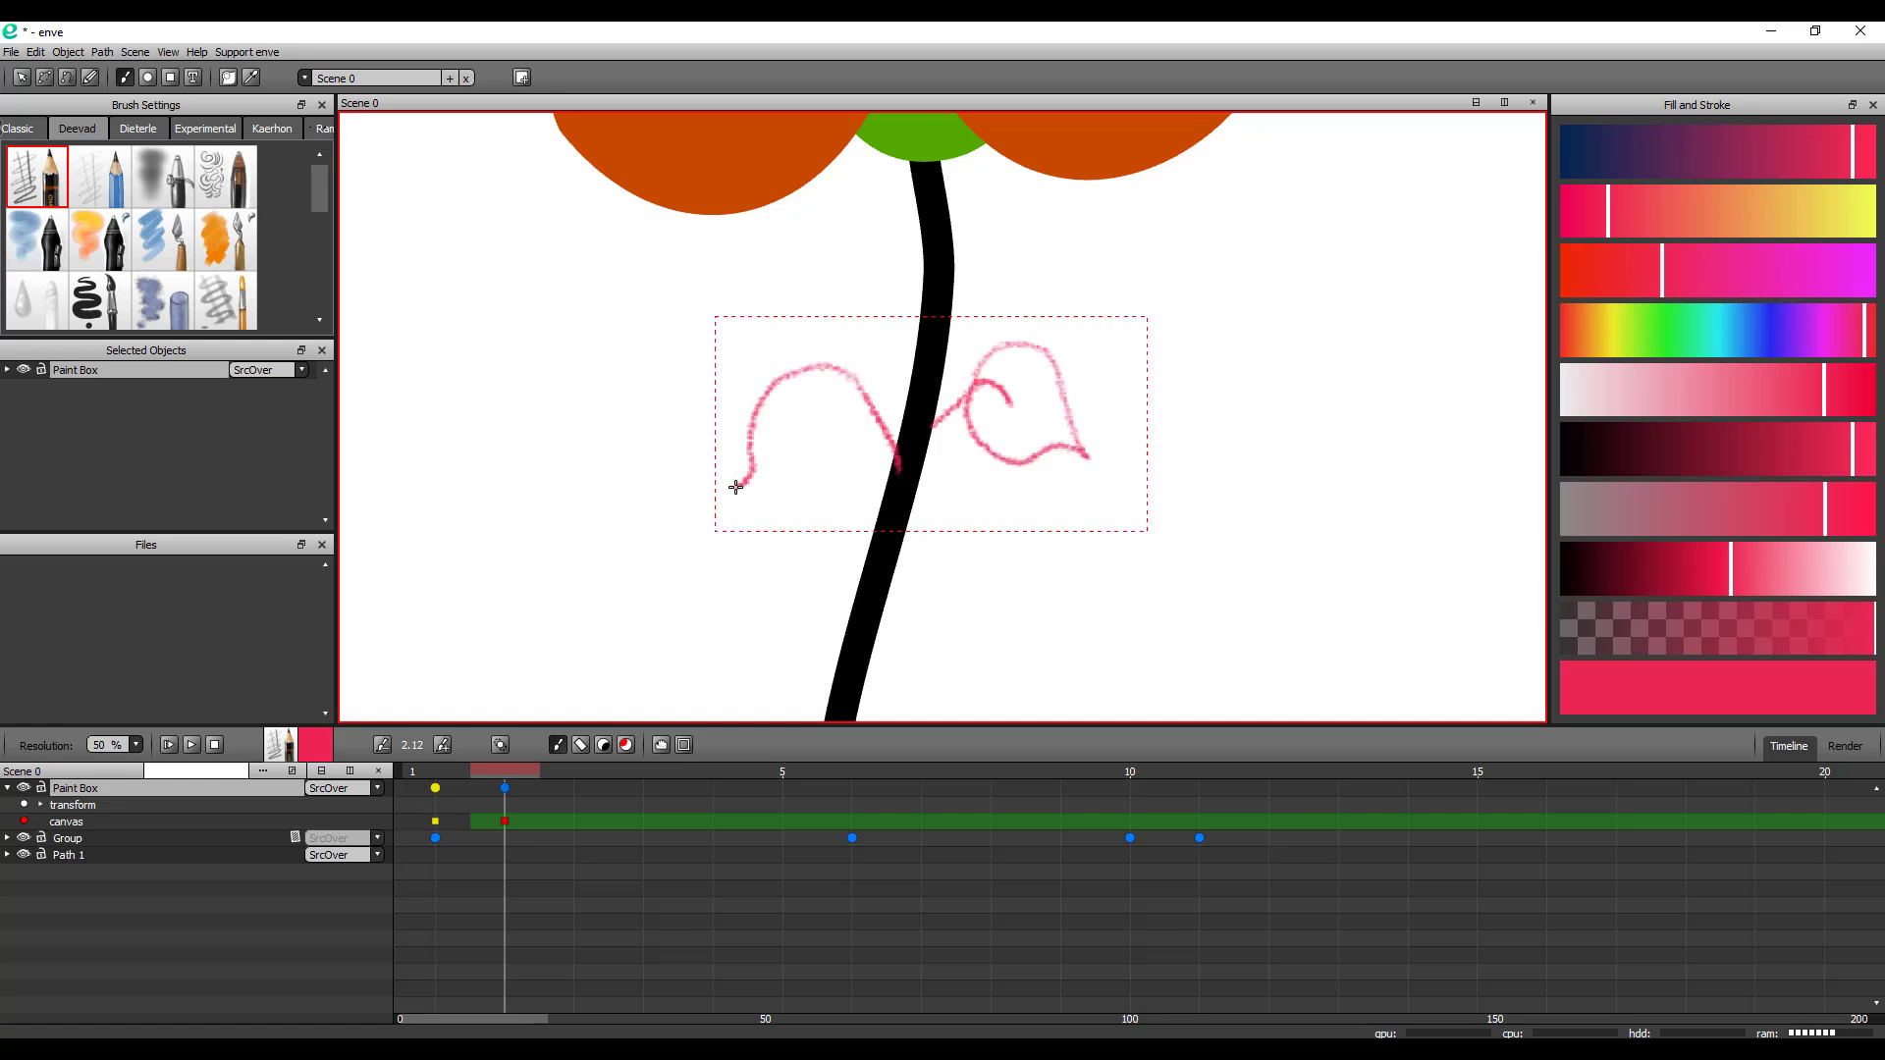
{"action": "key", "text": "ctrl+z"}
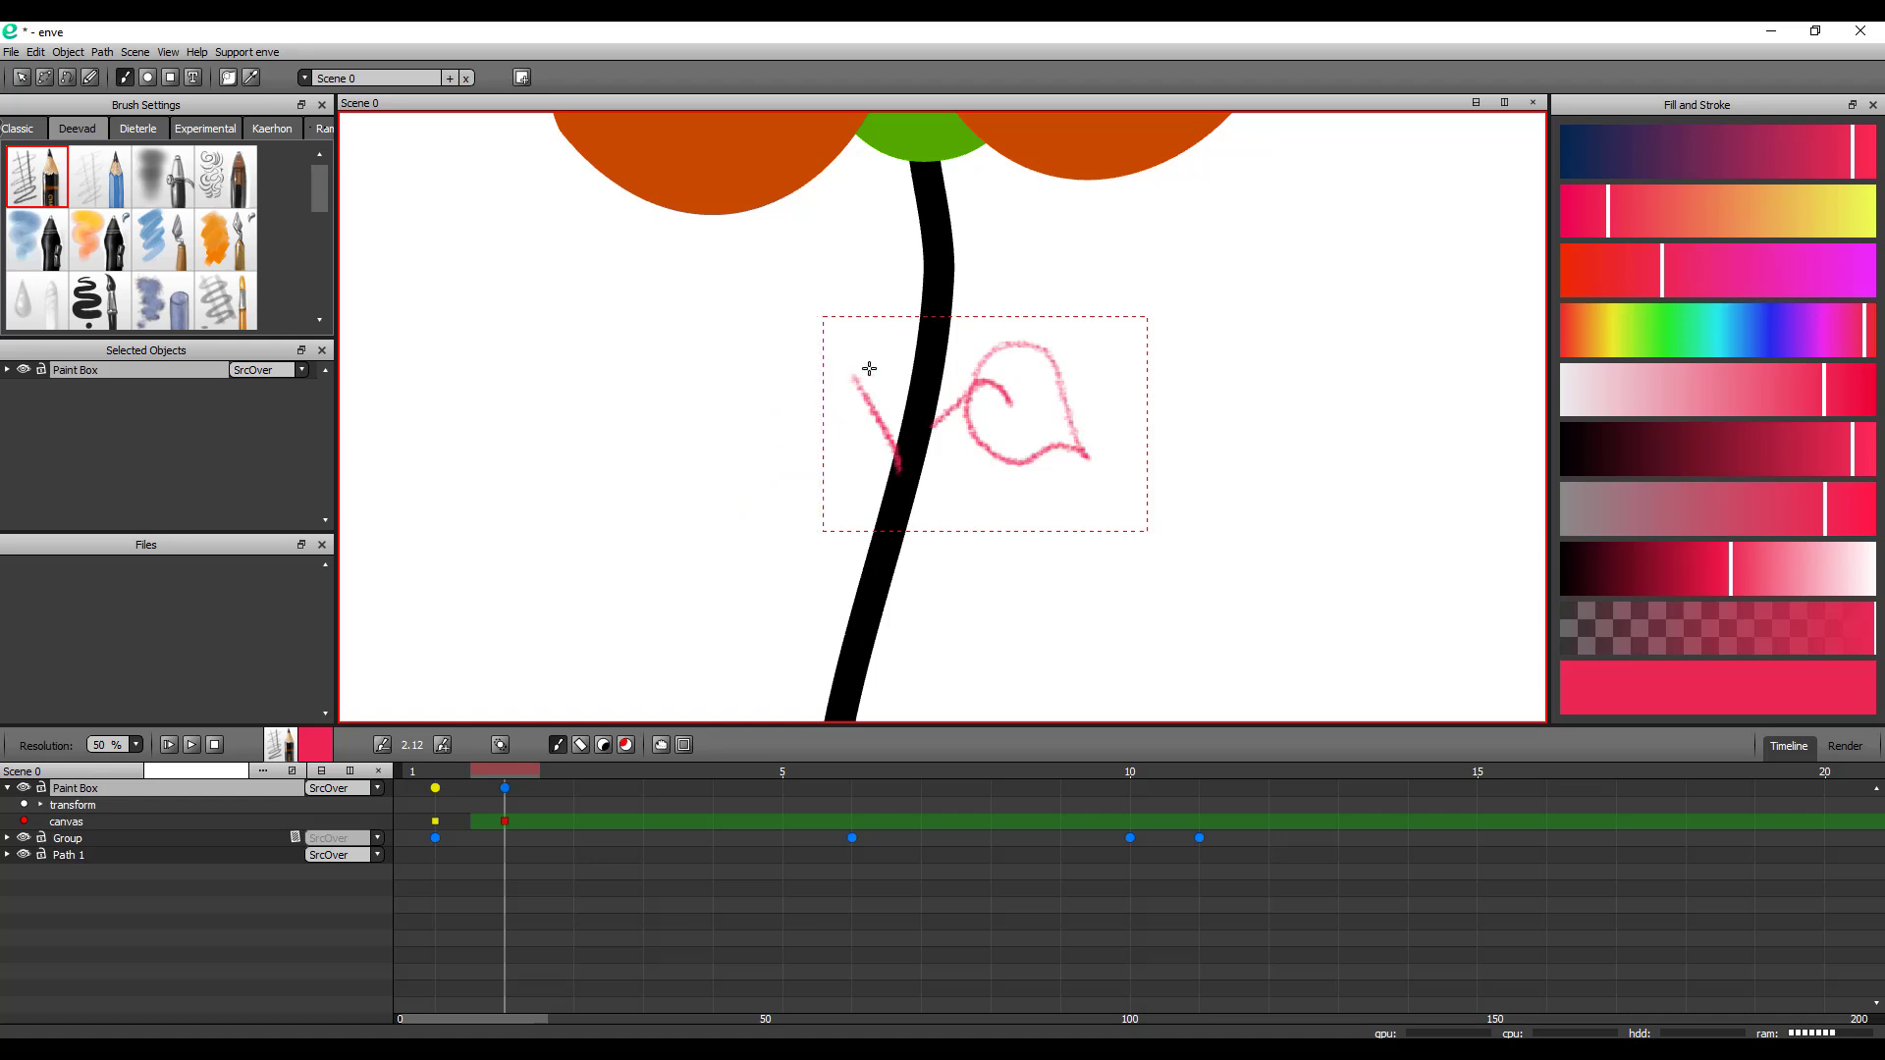
{"action": "mouse_move", "coordinate": [869, 369]}
{"action": "left_mouse_down"}
{"action": "mouse_move", "coordinate": [756, 401]}
{"action": "mouse_move", "coordinate": [743, 511]}
{"action": "mouse_move", "coordinate": [867, 437]}
{"action": "mouse_move", "coordinate": [823, 393]}
{"action": "left_mouse_up"}
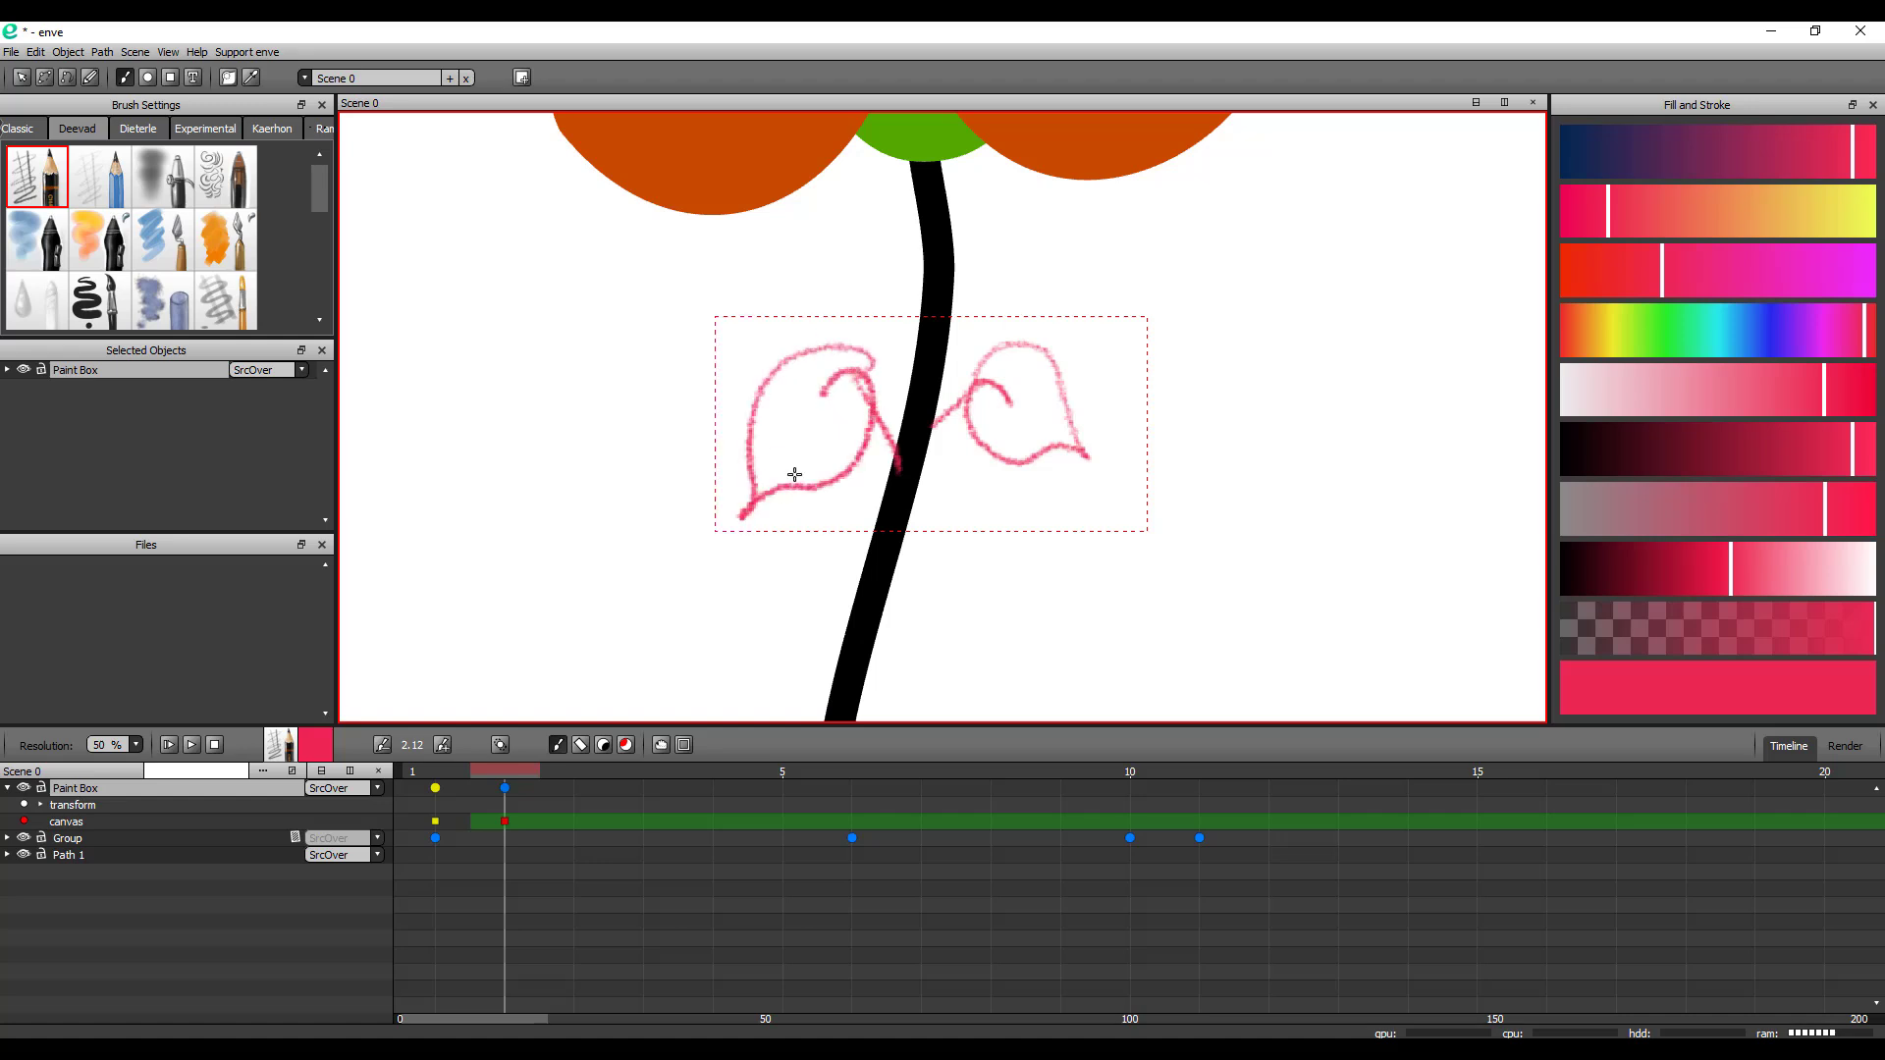
Erase both leaf outlines at frame 2 with the eraser enlarged to 7.03, leaving only the two short stalks
{"action": "mouse_move", "coordinate": [518, 767]}
{"action": "left_mouse_down"}
{"action": "mouse_move", "coordinate": [467, 793]}
{"action": "mouse_move", "coordinate": [636, 791]}
{"action": "mouse_move", "coordinate": [576, 793]}
{"action": "left_mouse_up"}
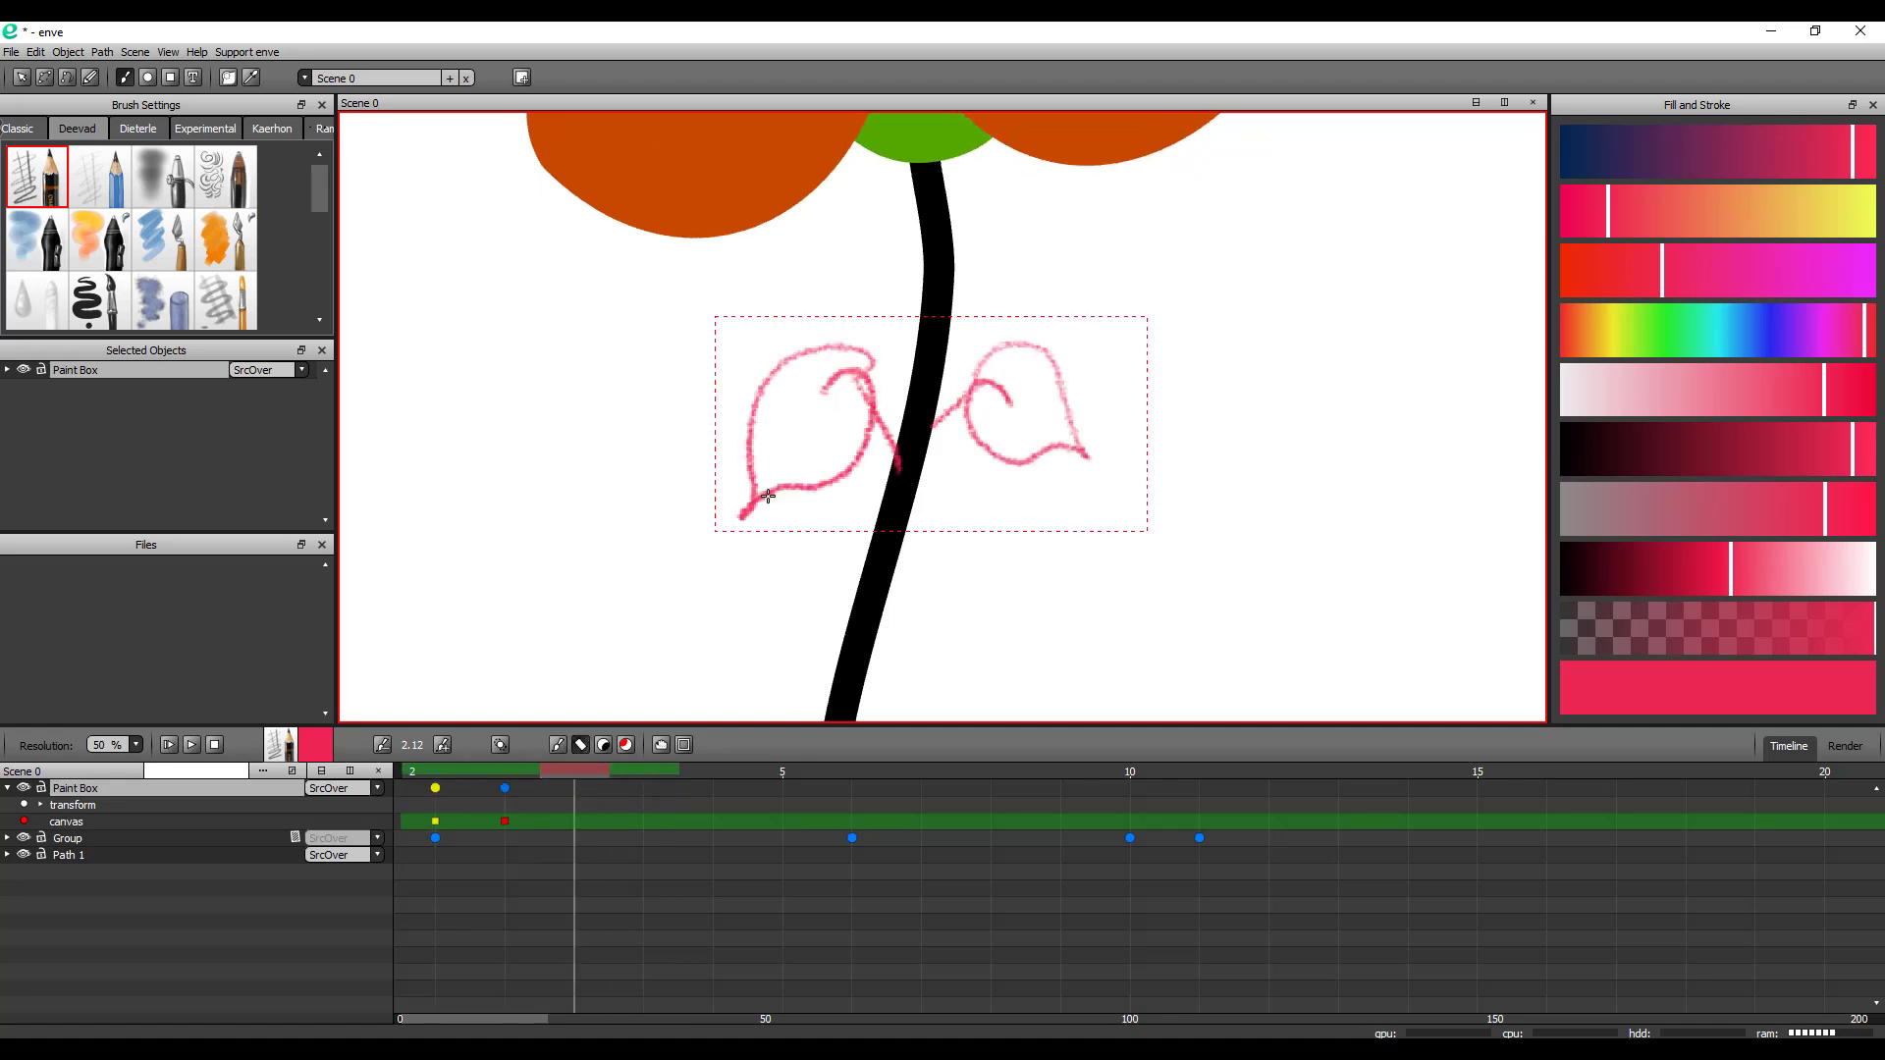
{"action": "mouse_move", "coordinate": [768, 496]}
{"action": "left_mouse_down"}
{"action": "mouse_move", "coordinate": [846, 460]}
{"action": "mouse_move", "coordinate": [775, 490]}
{"action": "mouse_move", "coordinate": [812, 455]}
{"action": "mouse_move", "coordinate": [774, 471]}
{"action": "mouse_move", "coordinate": [783, 387]}
{"action": "mouse_move", "coordinate": [863, 328]}
{"action": "mouse_move", "coordinate": [881, 330]}
{"action": "mouse_move", "coordinate": [856, 359]}
{"action": "mouse_move", "coordinate": [883, 432]}
{"action": "left_mouse_up"}
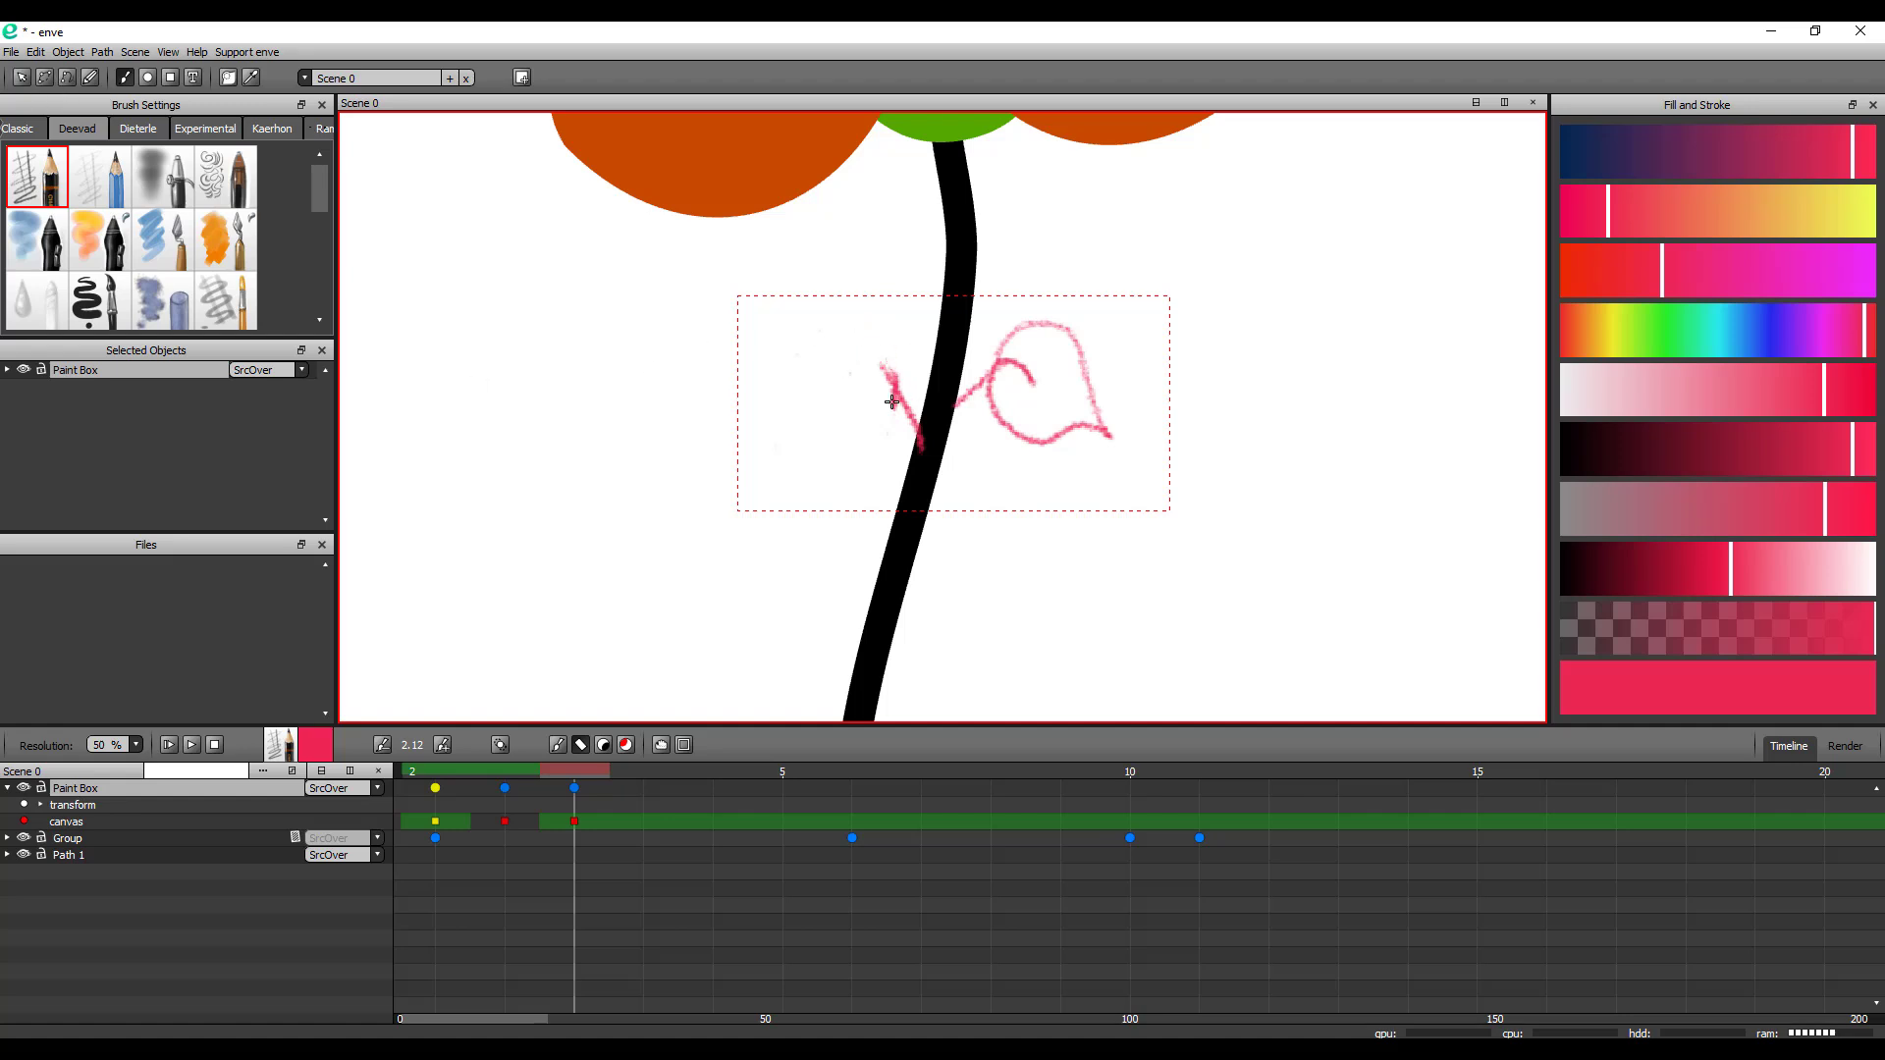
{"action": "mouse_move", "coordinate": [1010, 343]}
{"action": "left_mouse_down"}
{"action": "mouse_move", "coordinate": [1048, 317]}
{"action": "mouse_move", "coordinate": [1040, 331]}
{"action": "mouse_move", "coordinate": [1087, 335]}
{"action": "mouse_move", "coordinate": [1071, 324]}
{"action": "mouse_move", "coordinate": [1106, 415]}
{"action": "left_mouse_up"}
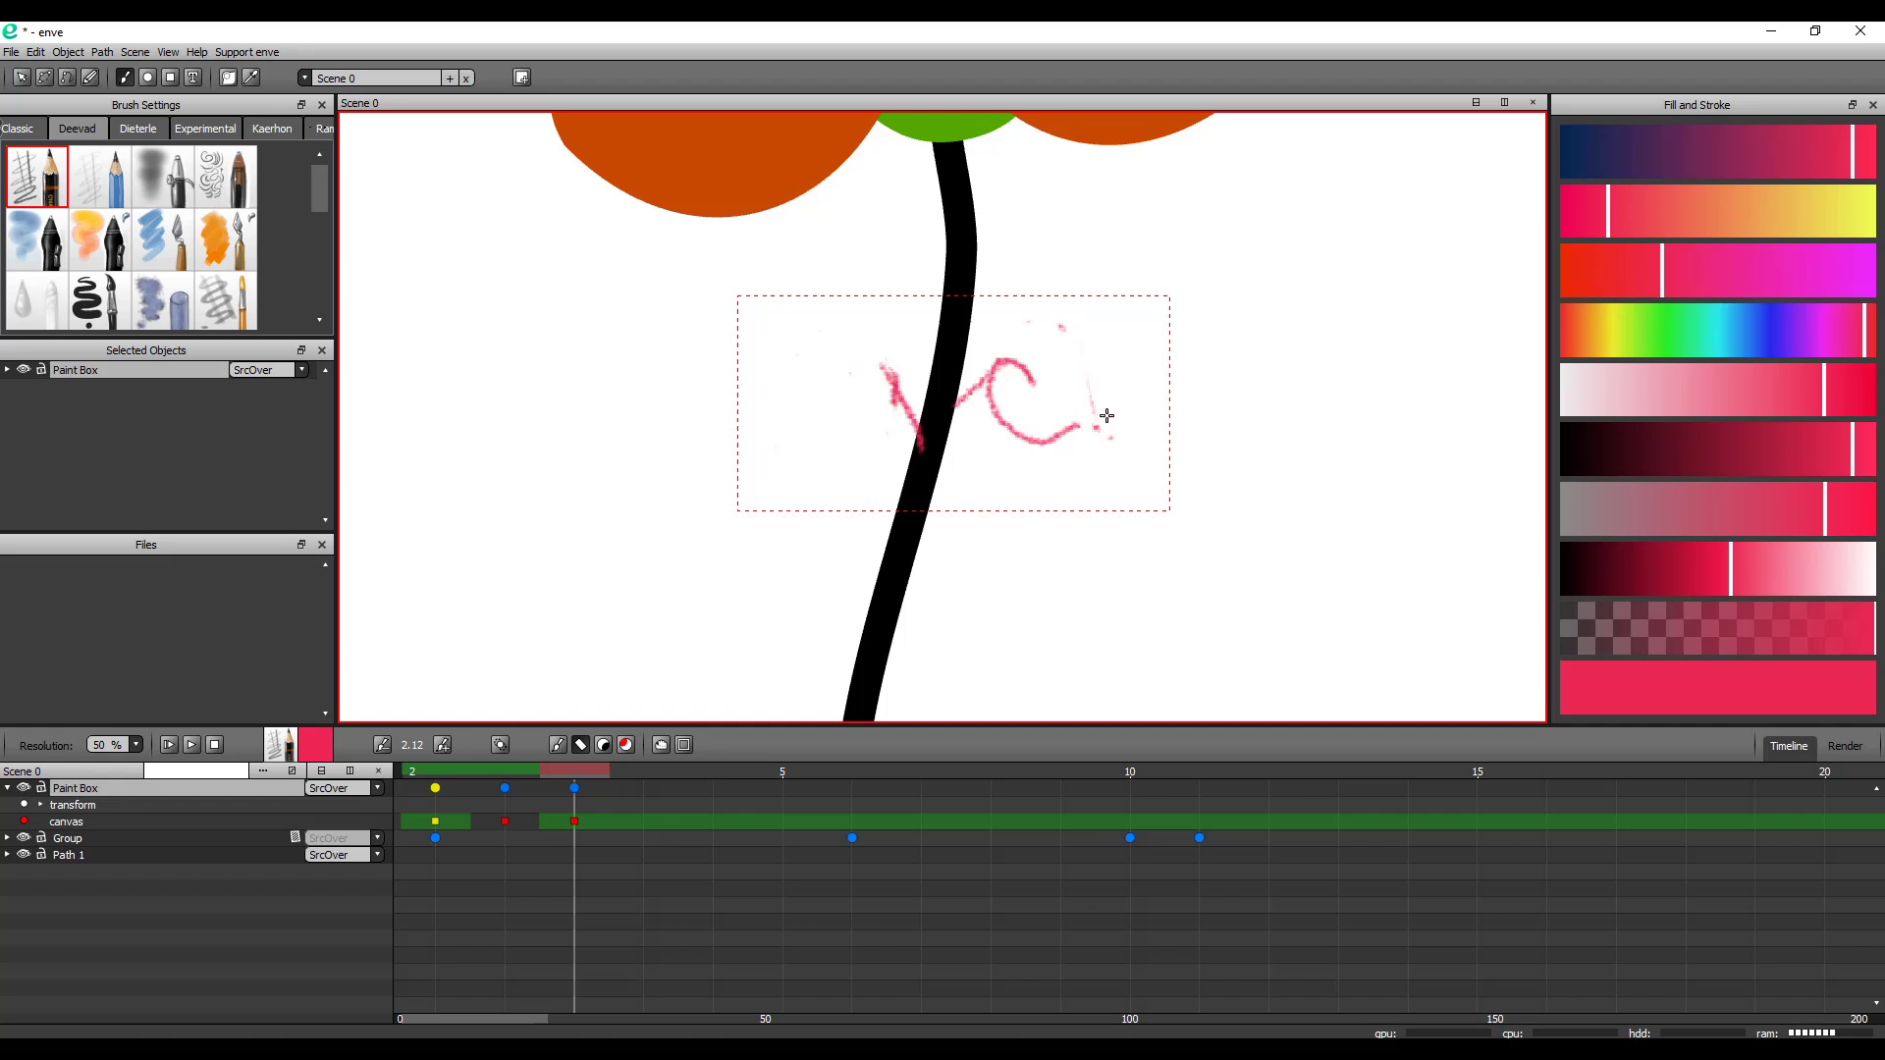
{"action": "left_click", "coordinate": [443, 745]}
{"action": "left_click", "coordinate": [442, 745]}
{"action": "mouse_move", "coordinate": [1066, 464]}
{"action": "left_mouse_down"}
{"action": "mouse_move", "coordinate": [1065, 426]}
{"action": "mouse_move", "coordinate": [987, 412]}
{"action": "left_mouse_up"}
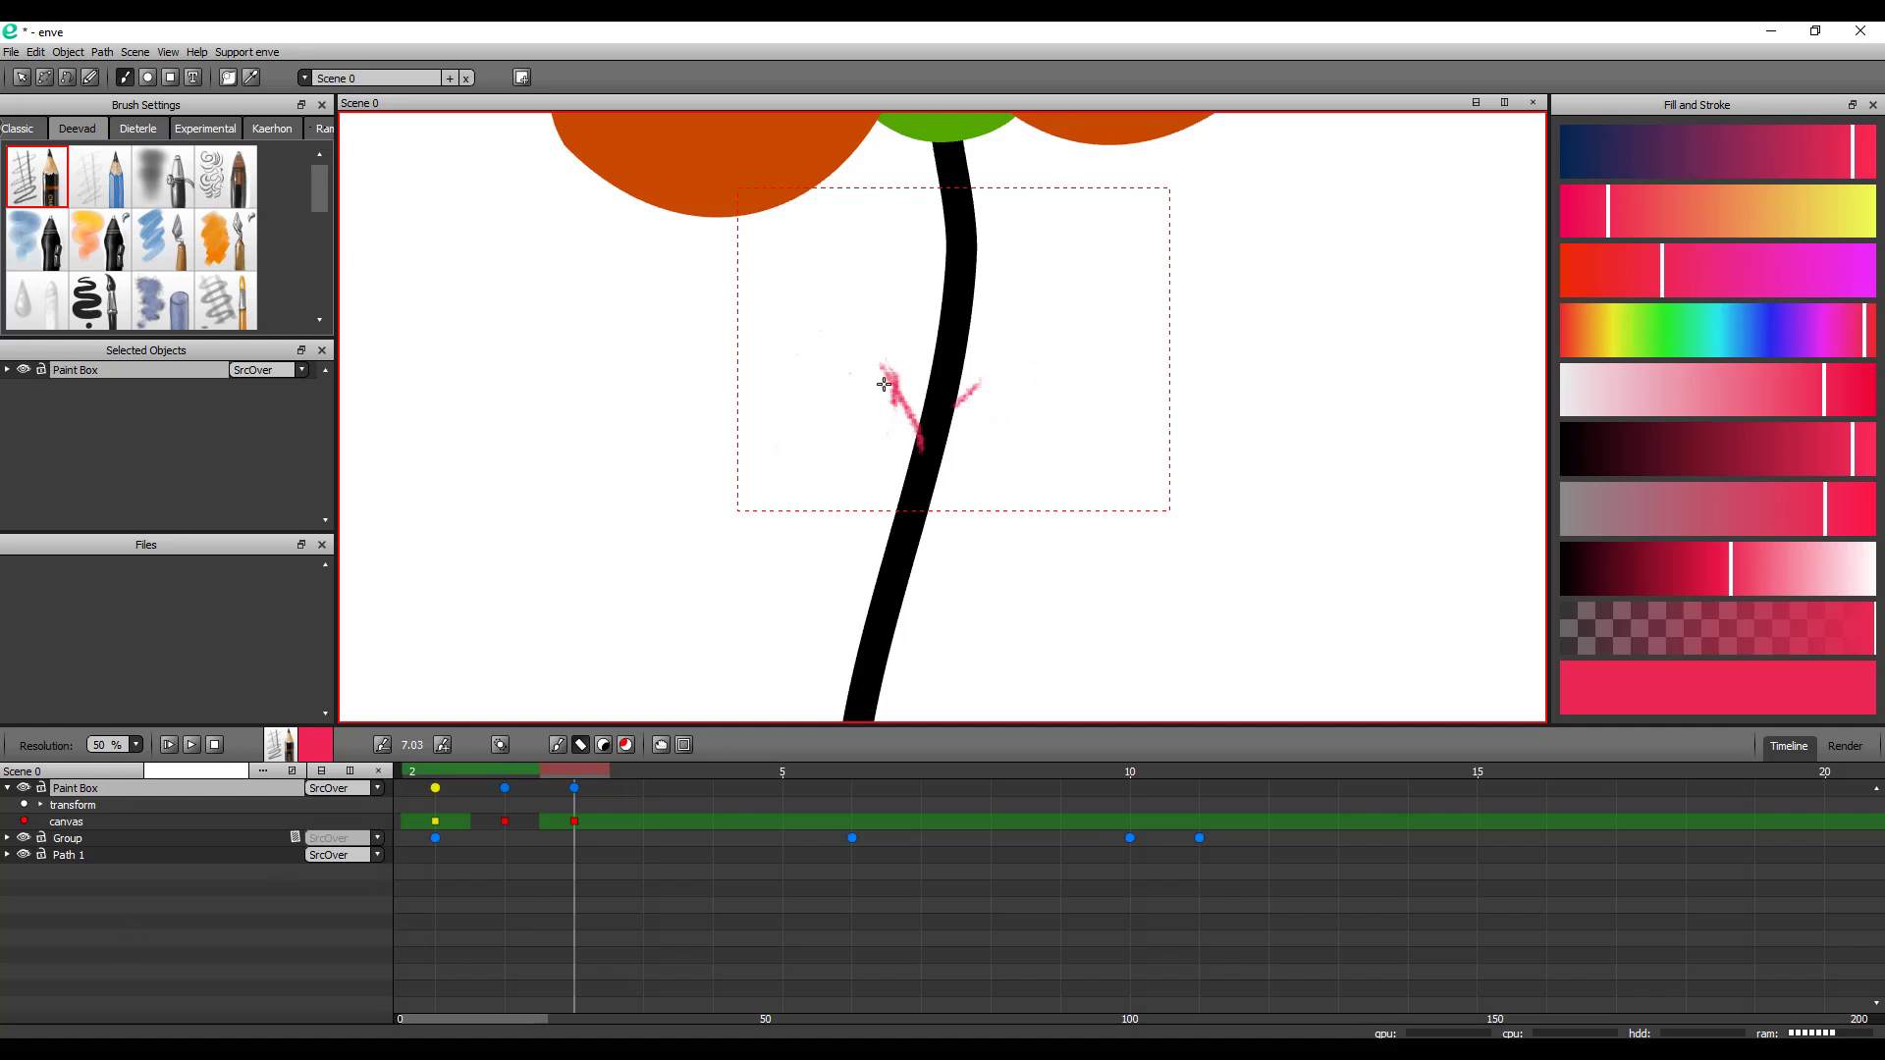
{"action": "left_click_drag", "start_coordinate": [883, 384], "coordinate": [897, 401]}
Draw a drooping leaf outline on each side of the stem at frame 2 with brush size 3.86, undoing misplaced strokes
{"action": "left_click", "coordinate": [558, 744]}
{"action": "mouse_move", "coordinate": [892, 400]}
{"action": "left_mouse_down"}
{"action": "mouse_move", "coordinate": [798, 402]}
{"action": "mouse_move", "coordinate": [785, 484]}
{"action": "left_mouse_up"}
{"action": "key", "text": "ctrl+z"}
{"action": "left_click", "coordinate": [383, 744]}
{"action": "mouse_move", "coordinate": [910, 398]}
{"action": "left_mouse_down"}
{"action": "mouse_move", "coordinate": [898, 361]}
{"action": "mouse_move", "coordinate": [796, 398]}
{"action": "mouse_move", "coordinate": [753, 514]}
{"action": "left_mouse_up"}
{"action": "key", "text": "ctrl+z"}
{"action": "mouse_move", "coordinate": [897, 400]}
{"action": "left_mouse_down"}
{"action": "mouse_move", "coordinate": [816, 399]}
{"action": "mouse_move", "coordinate": [749, 530]}
{"action": "mouse_move", "coordinate": [899, 430]}
{"action": "mouse_move", "coordinate": [862, 454]}
{"action": "left_mouse_up"}
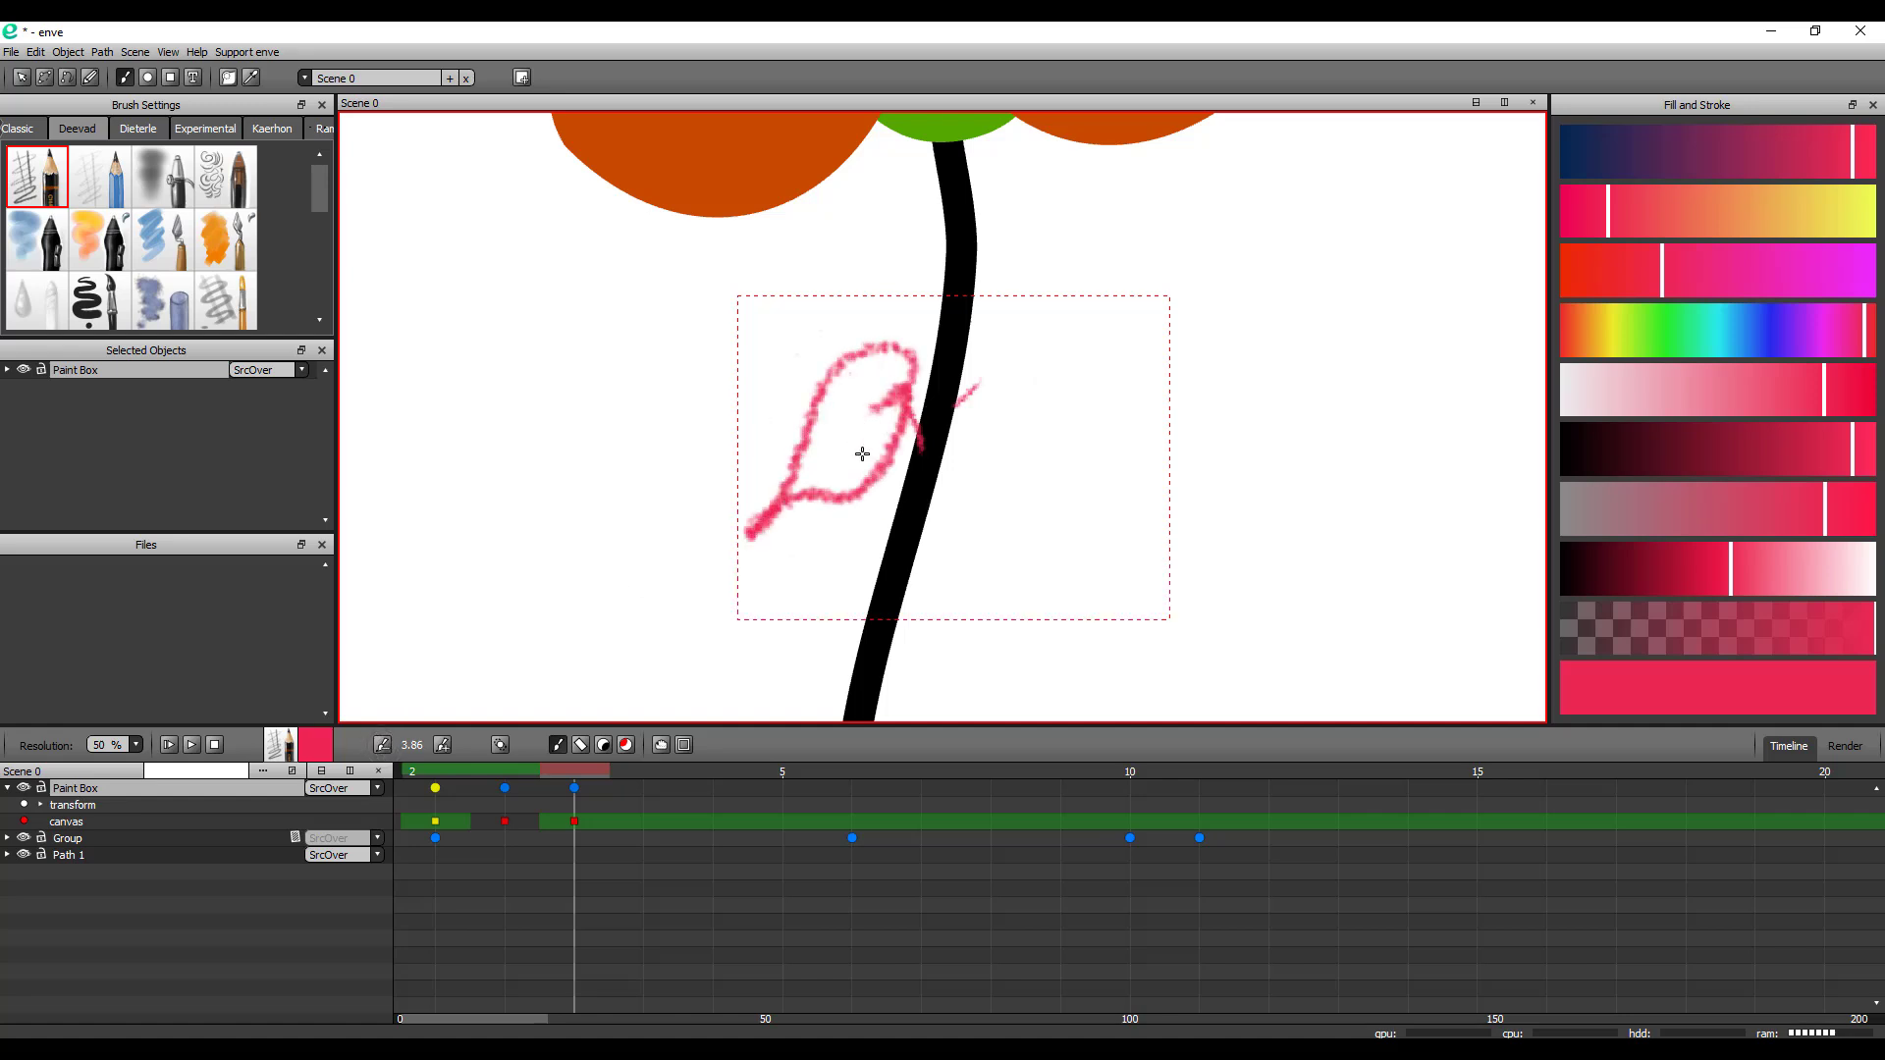
{"action": "mouse_move", "coordinate": [981, 383]}
{"action": "left_mouse_down"}
{"action": "mouse_move", "coordinate": [1018, 328]}
{"action": "mouse_move", "coordinate": [1090, 509]}
{"action": "mouse_move", "coordinate": [981, 500]}
{"action": "mouse_move", "coordinate": [970, 384]}
{"action": "mouse_move", "coordinate": [1005, 426]}
{"action": "left_mouse_up"}
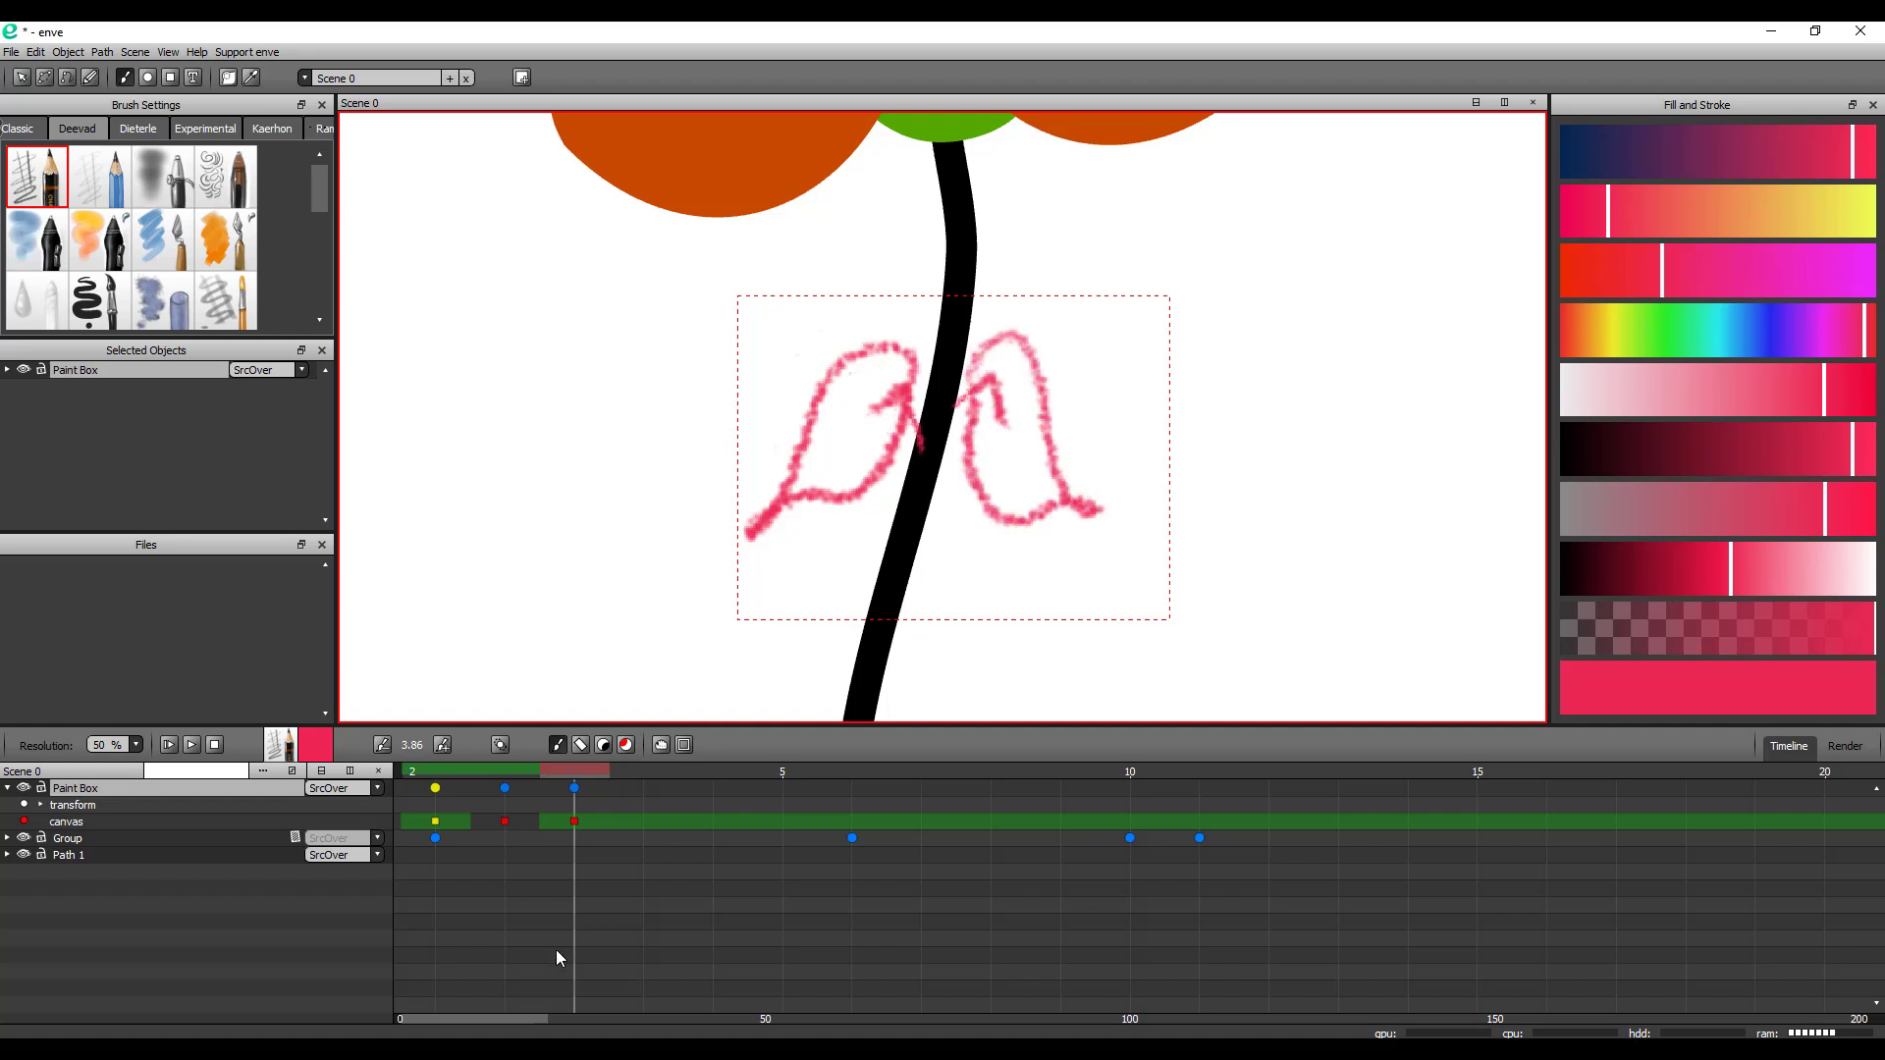
Show the Classic brush set and select the Paint Box keyframes at frames 0, 1 and 2
{"action": "left_click_drag", "start_coordinate": [525, 764], "coordinate": [583, 782]}
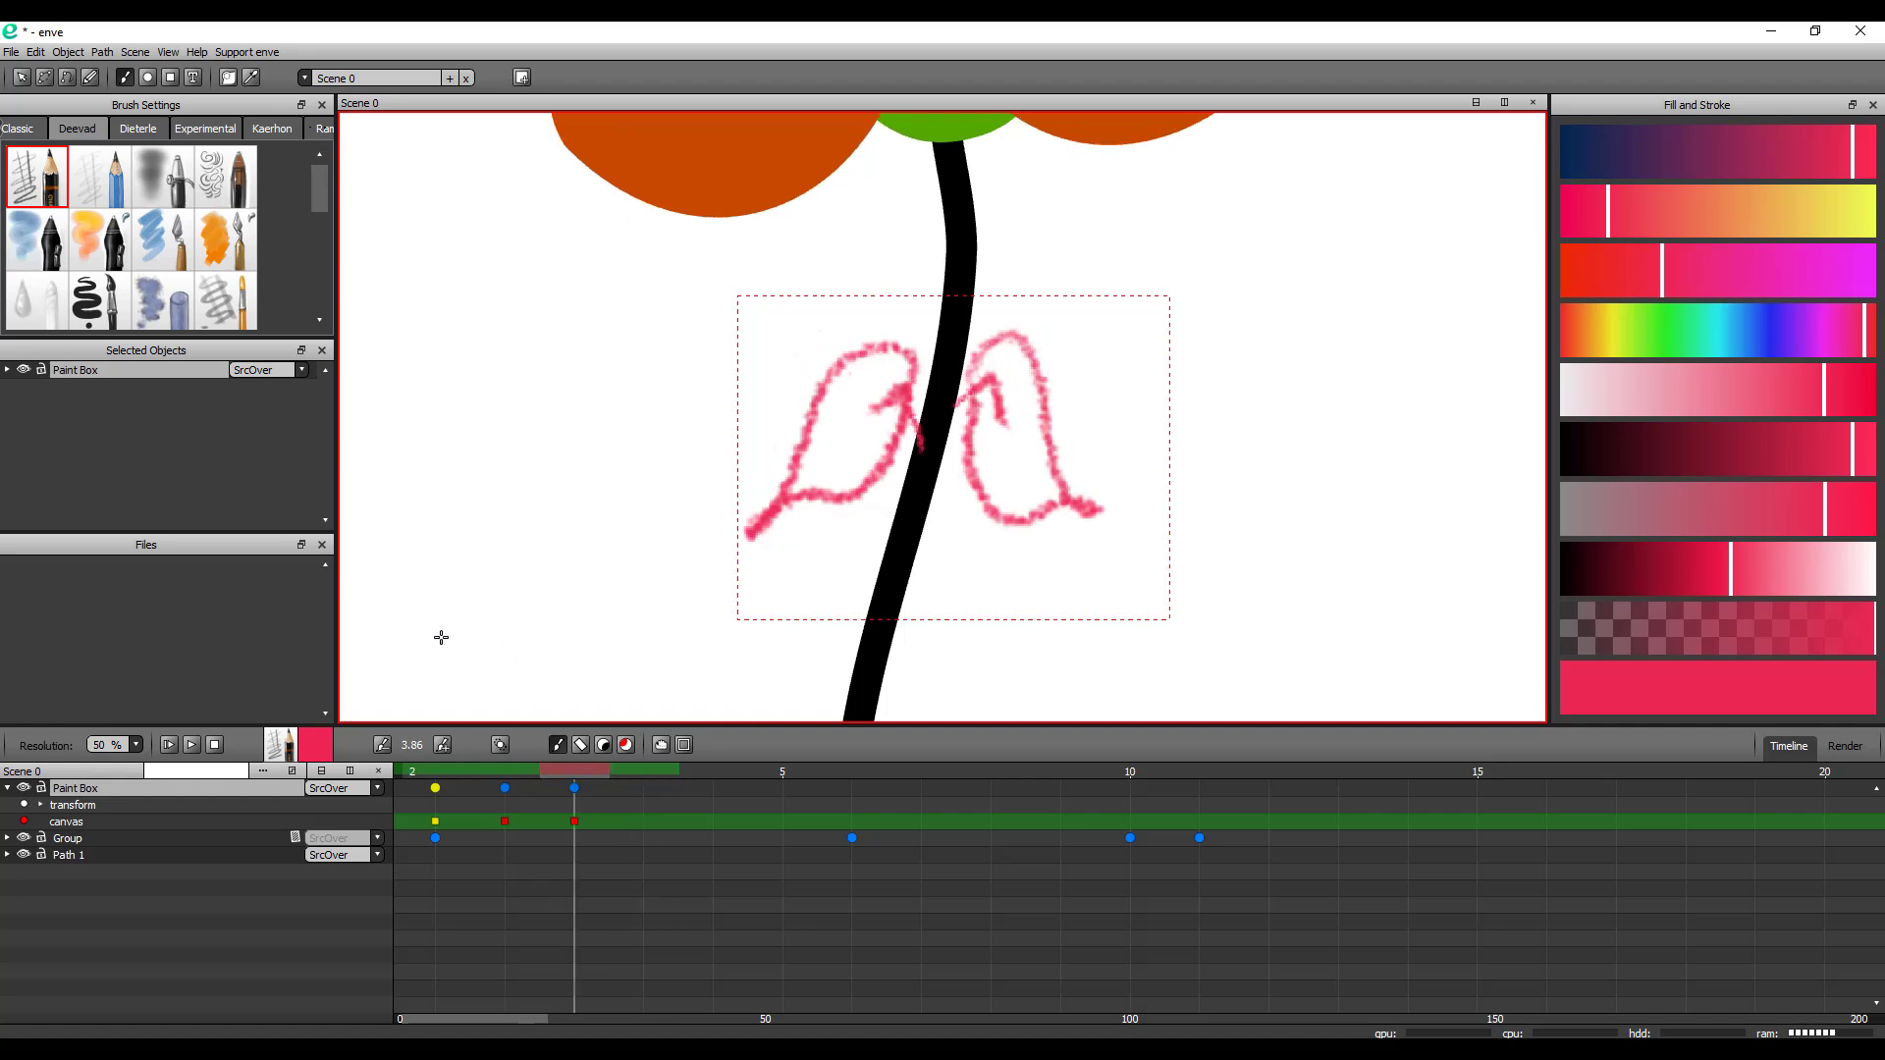
{"action": "left_click", "coordinate": [24, 129]}
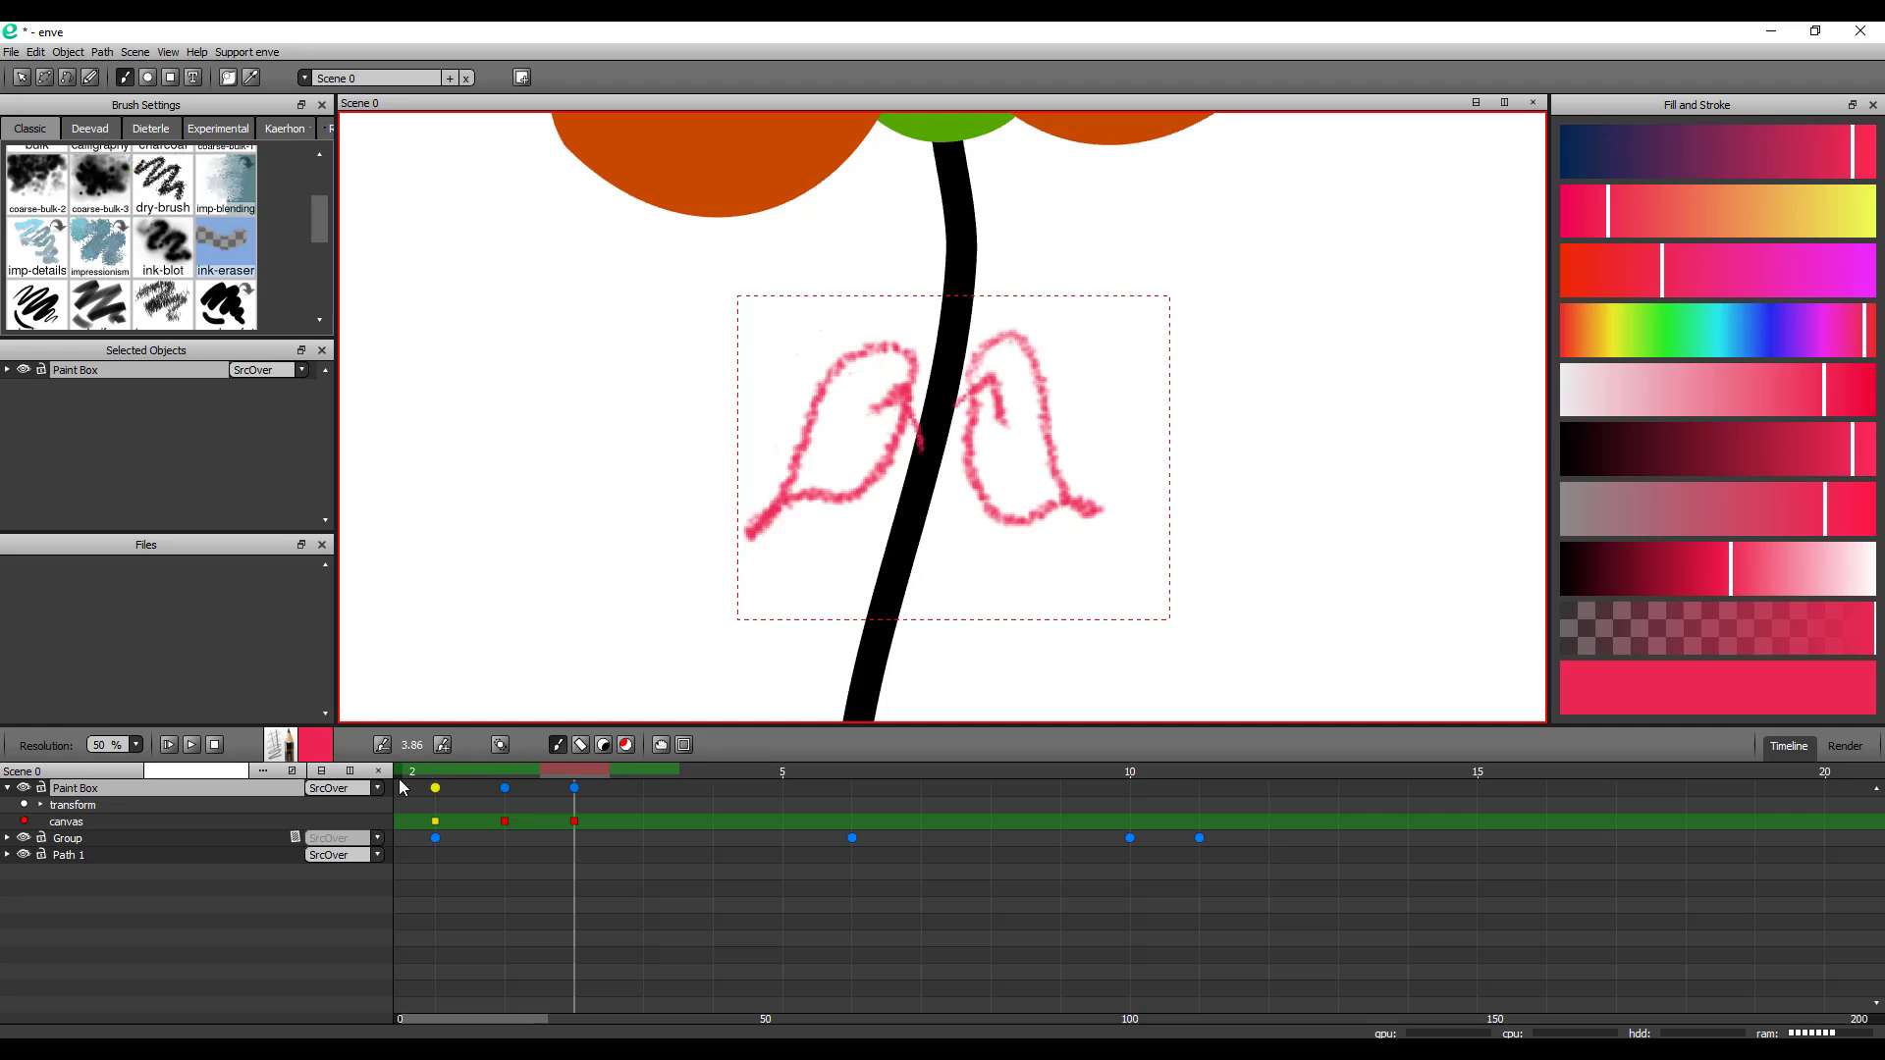
{"action": "scroll", "coordinate": [819, 536], "scroll_direction": "down", "scroll_amount": 6}
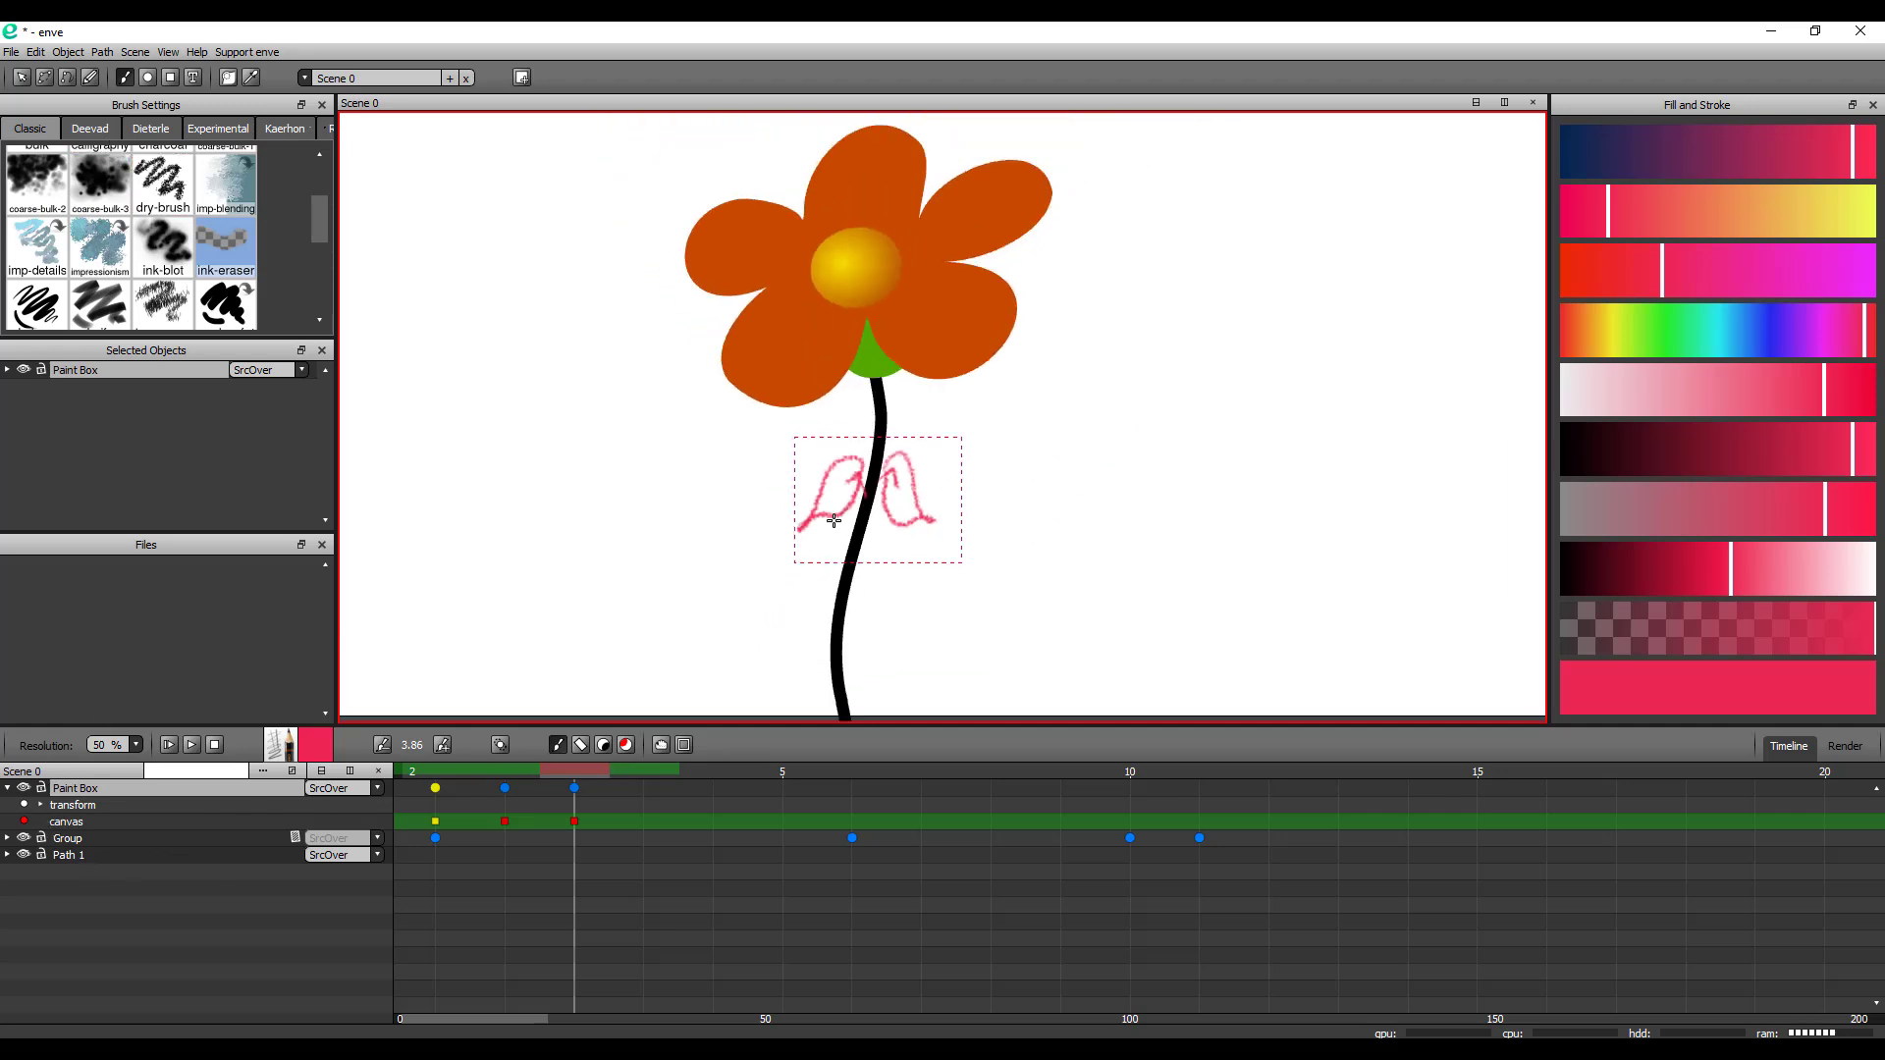
{"action": "left_click_drag", "start_coordinate": [619, 834], "coordinate": [417, 786]}
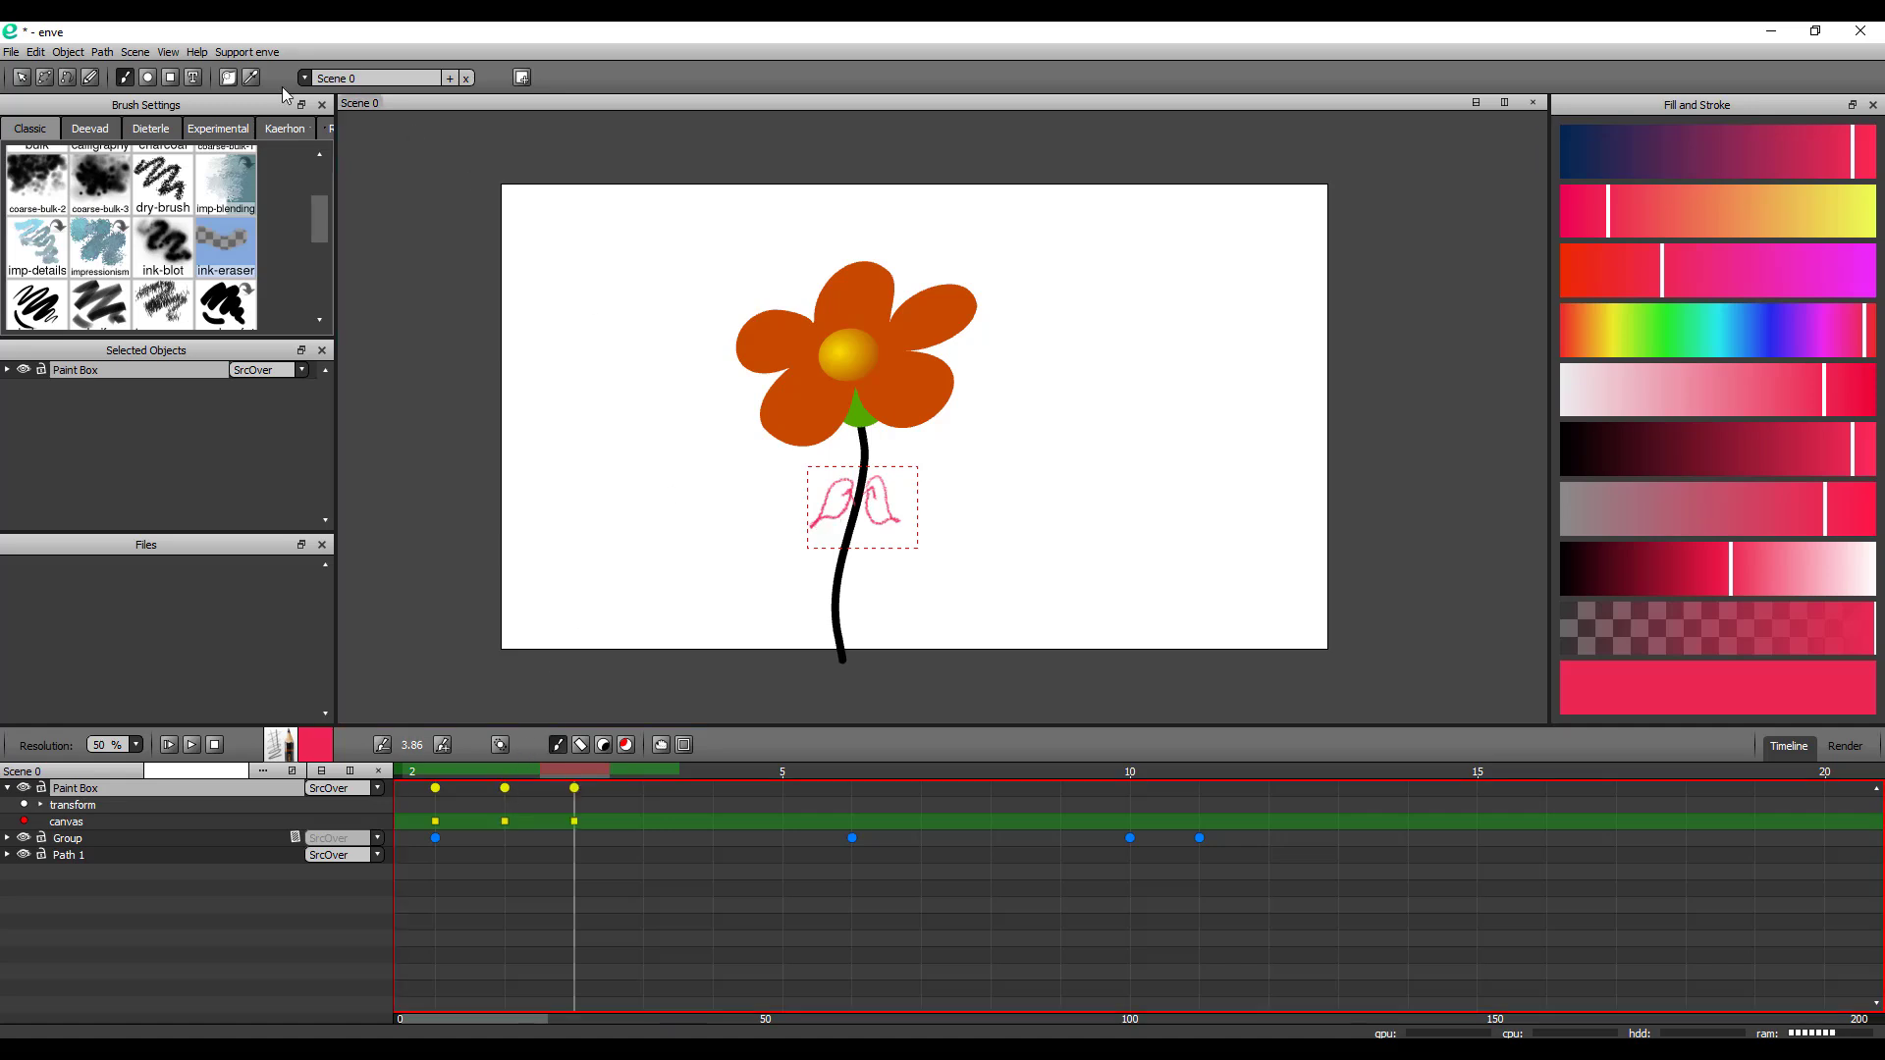
Add a text object reading "ENVE" beside the flower's upper petals
{"action": "left_click", "coordinate": [194, 78]}
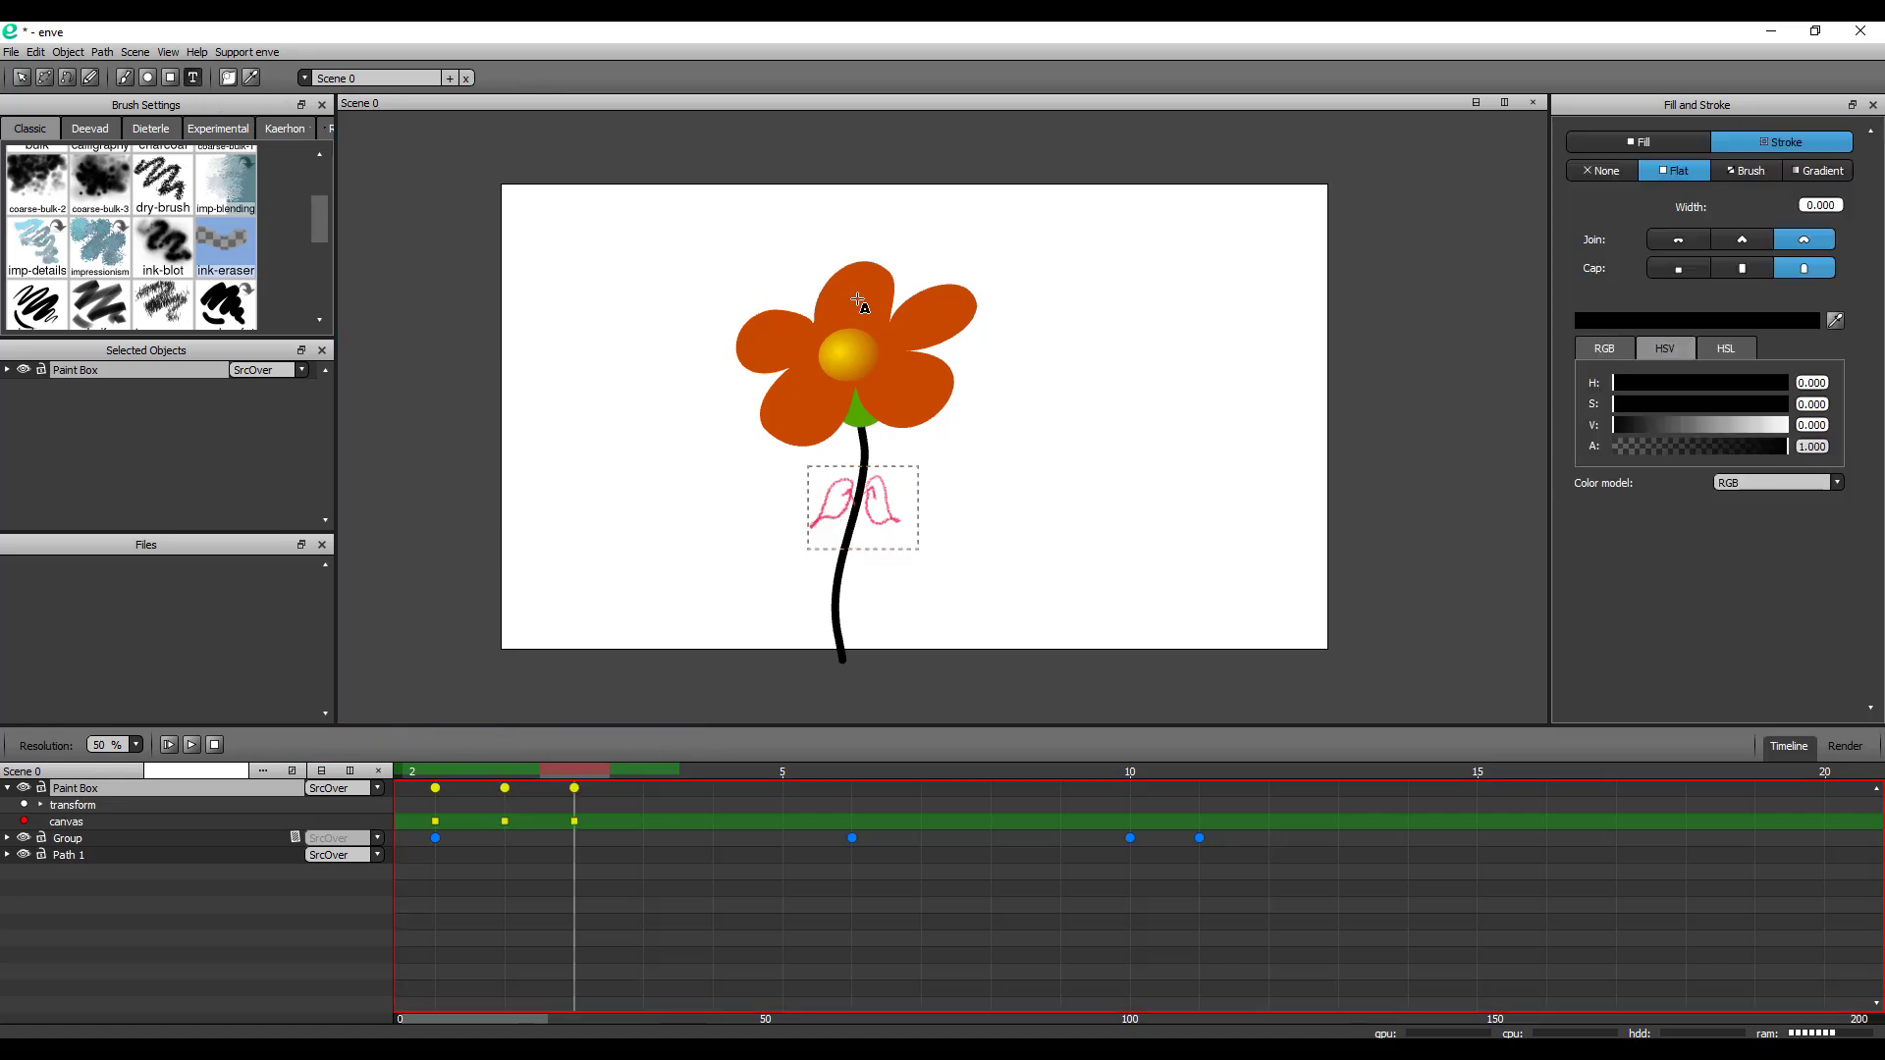
{"action": "left_click", "coordinate": [1123, 387]}
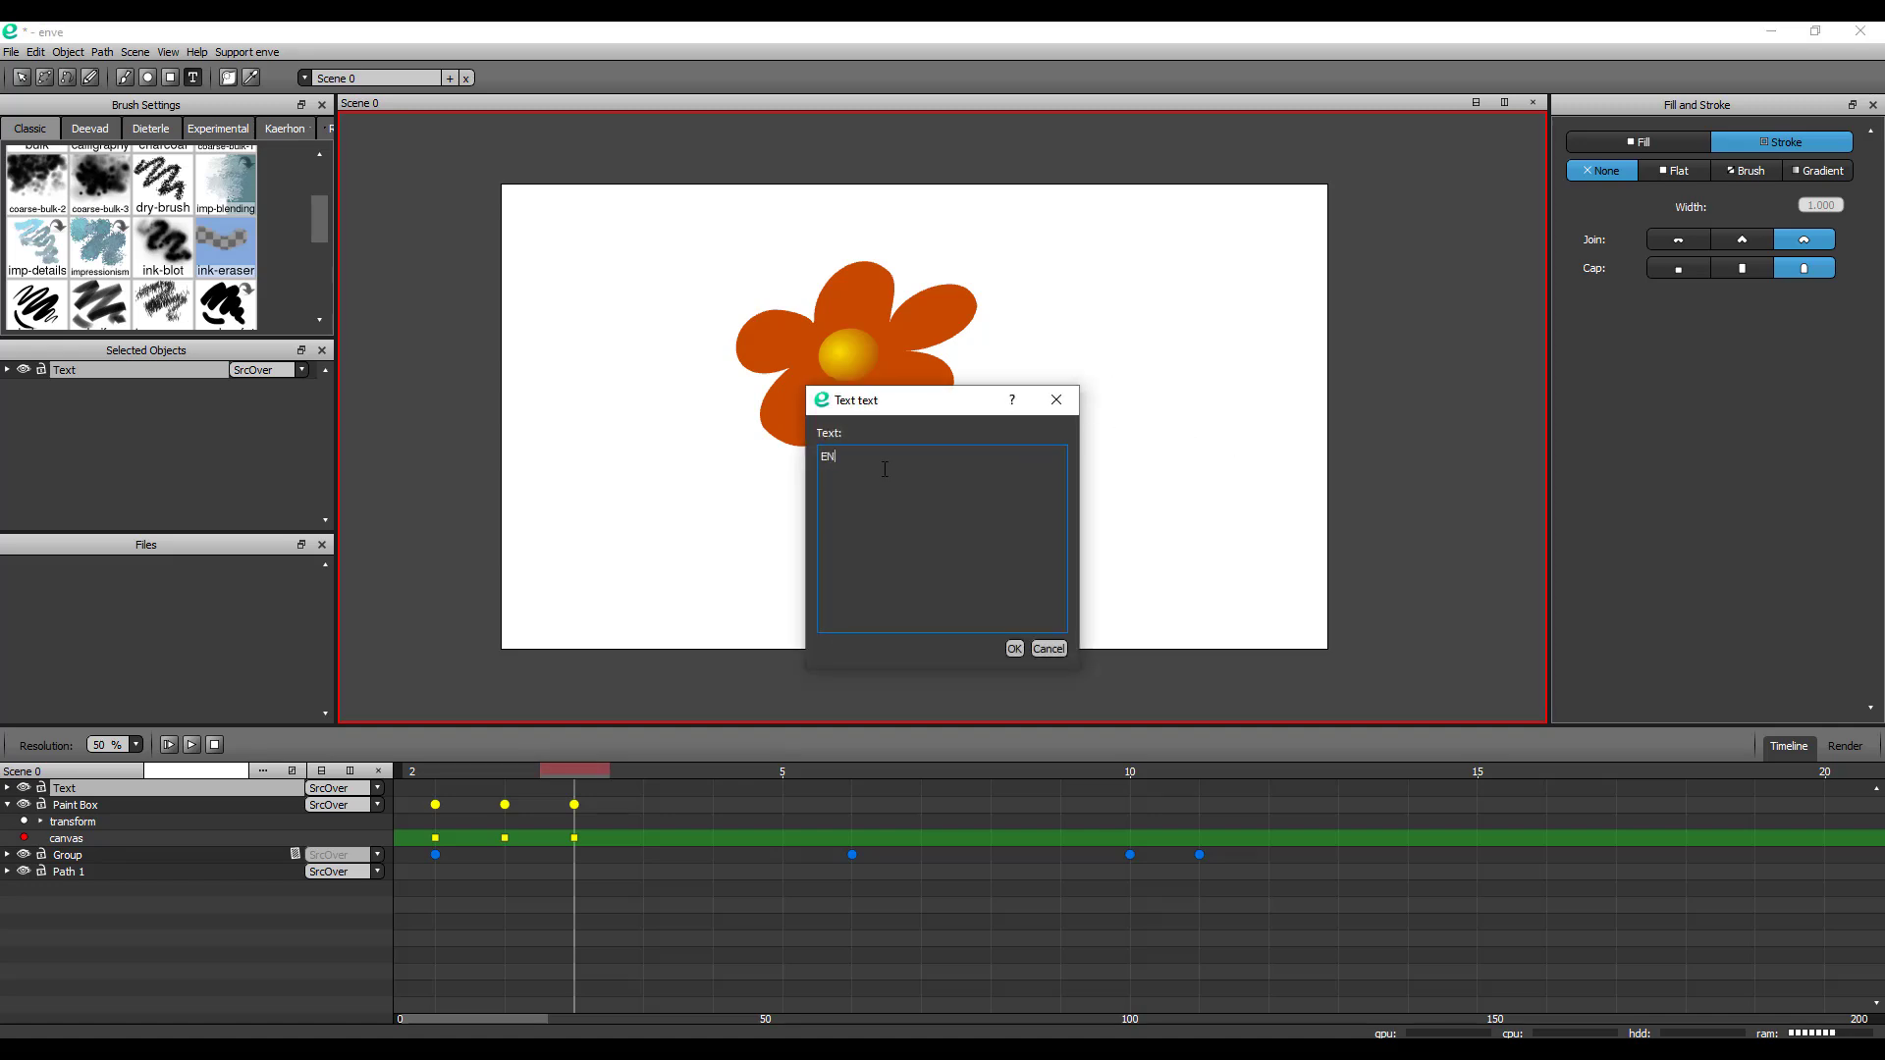
{"action": "left_click", "coordinate": [1014, 649]}
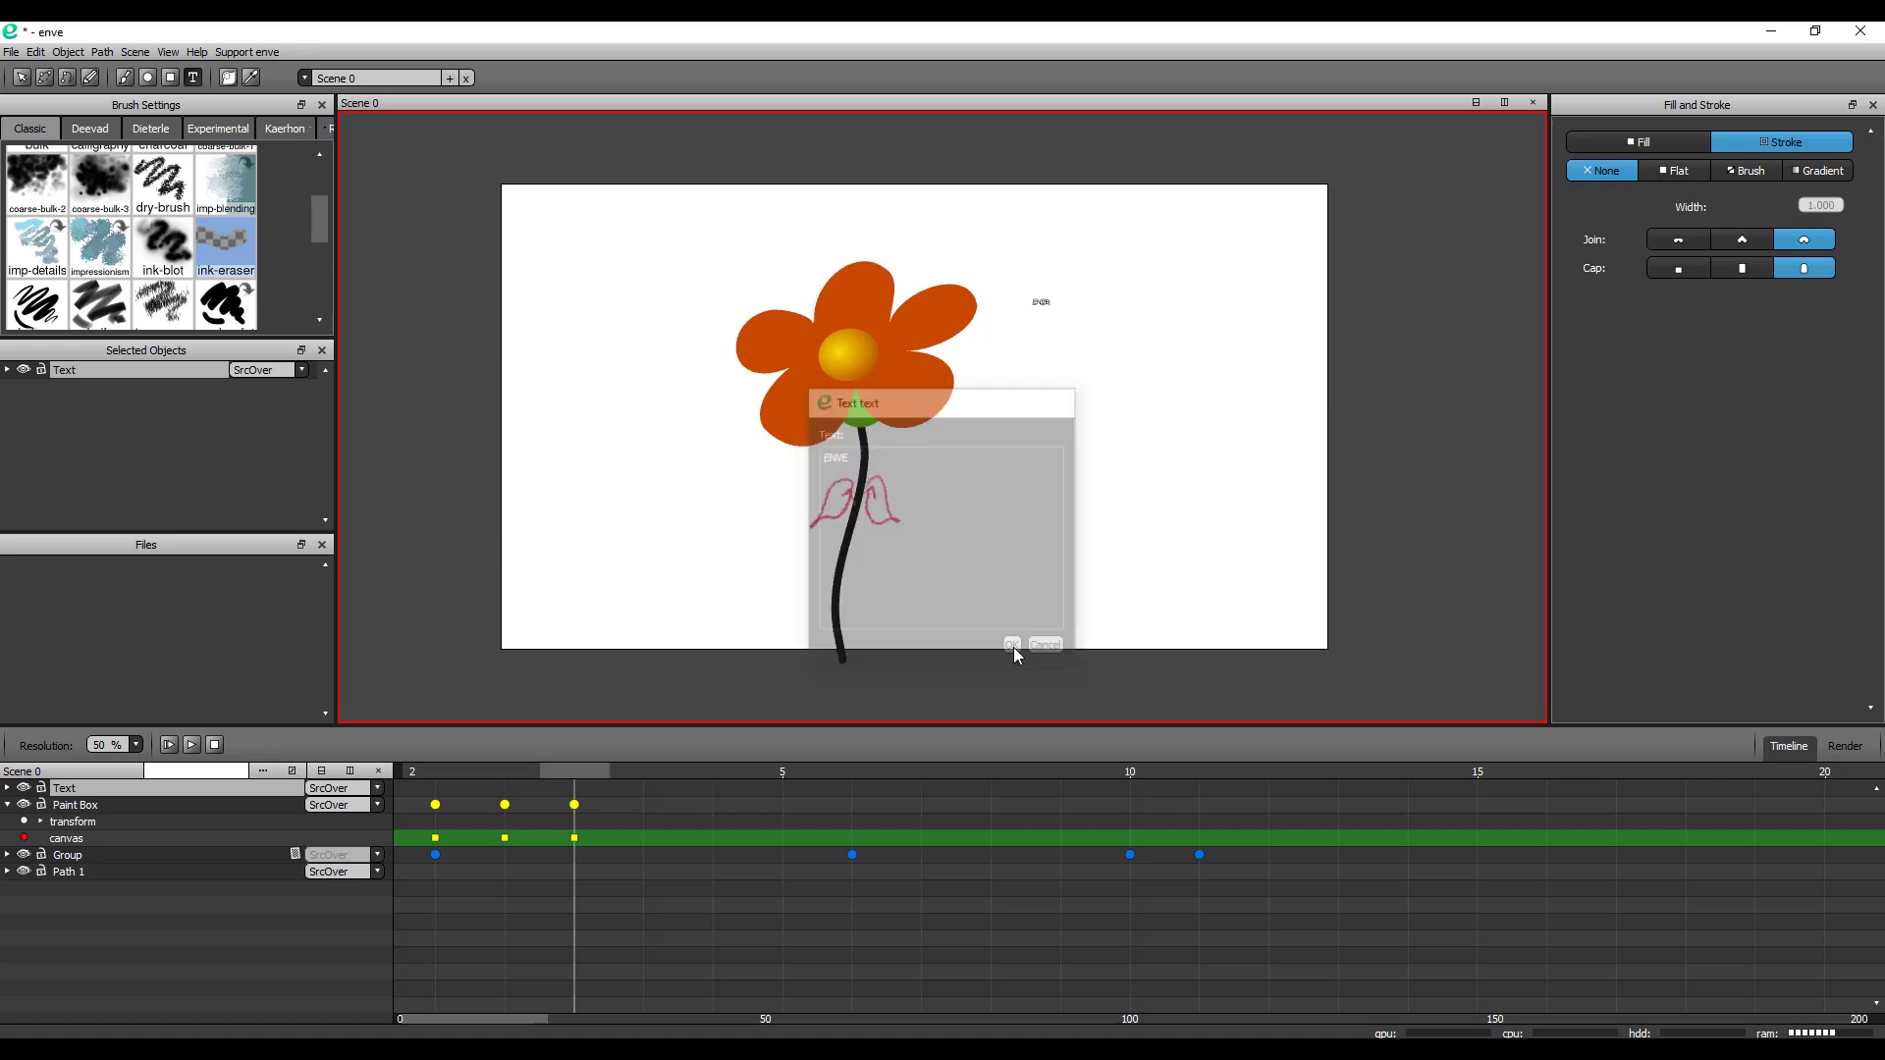
Set the text's font to Lato Black at size 72
{"action": "left_click", "coordinate": [21, 77]}
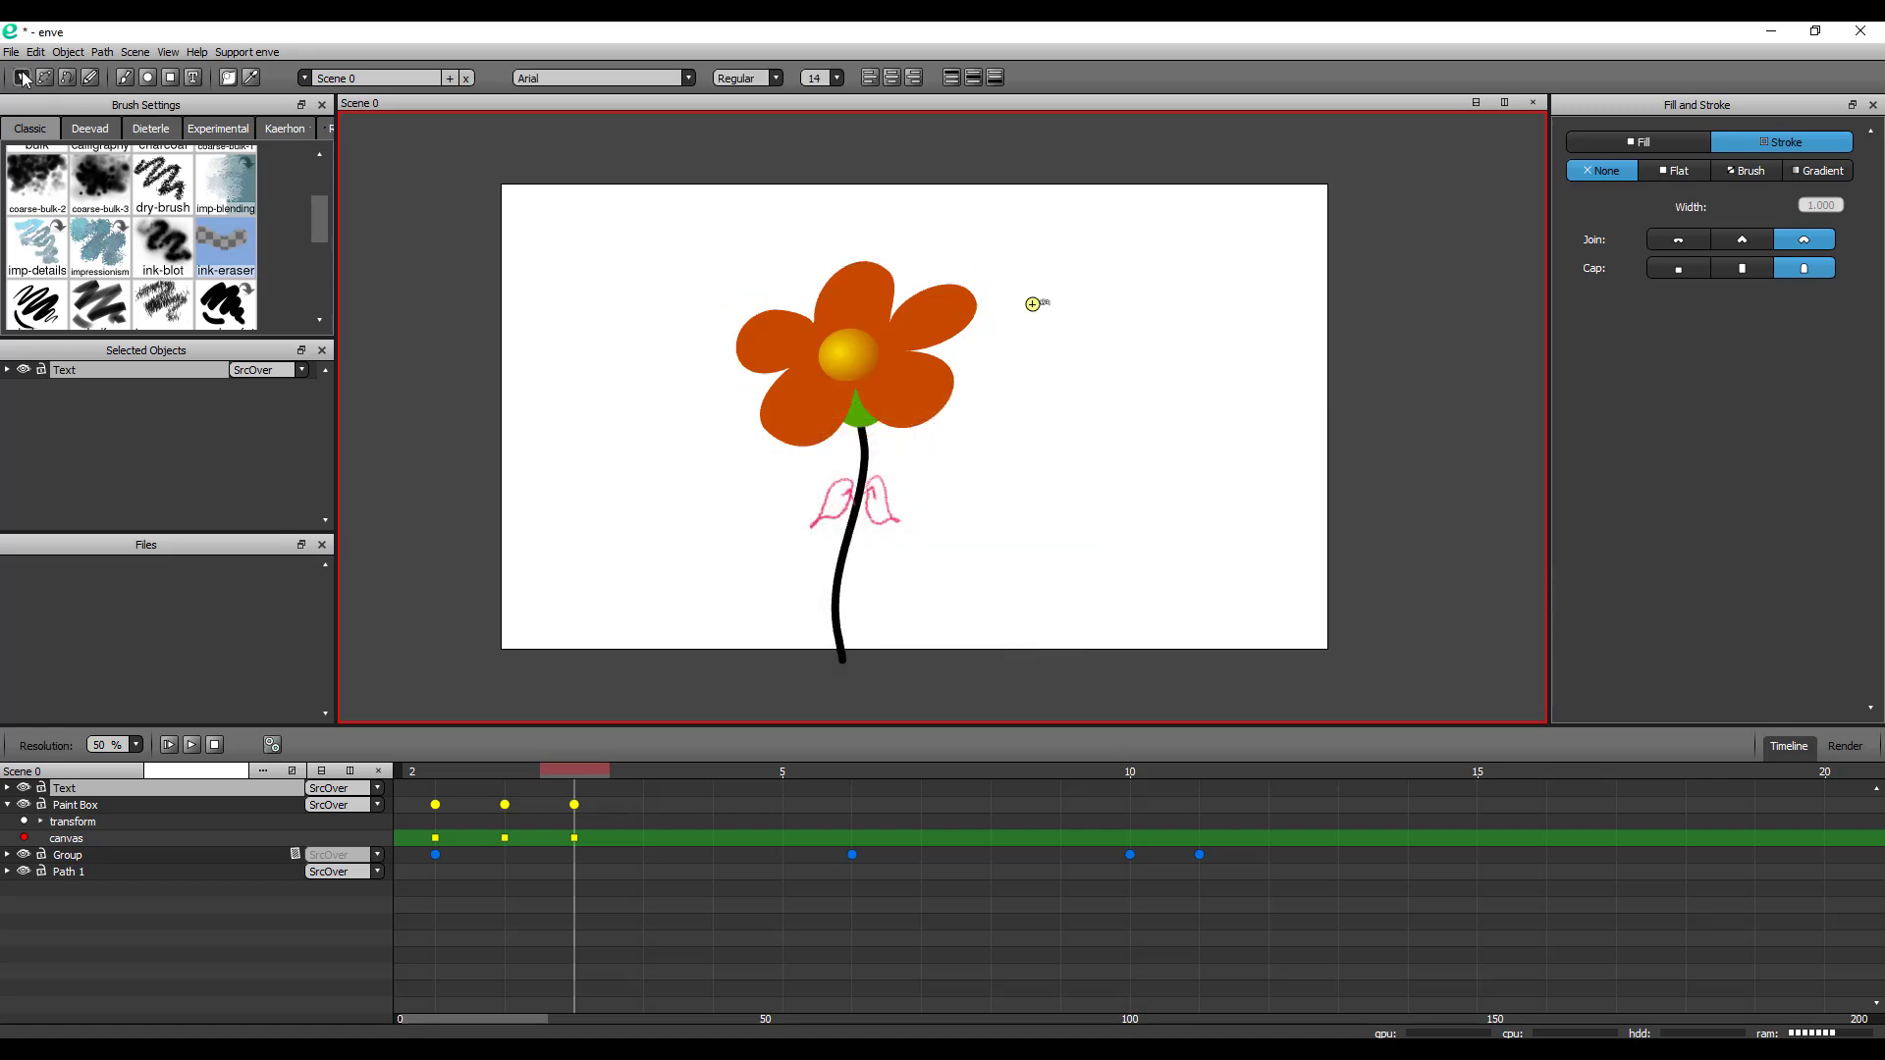
{"action": "scroll", "coordinate": [1050, 310], "scroll_direction": "up", "scroll_amount": 6}
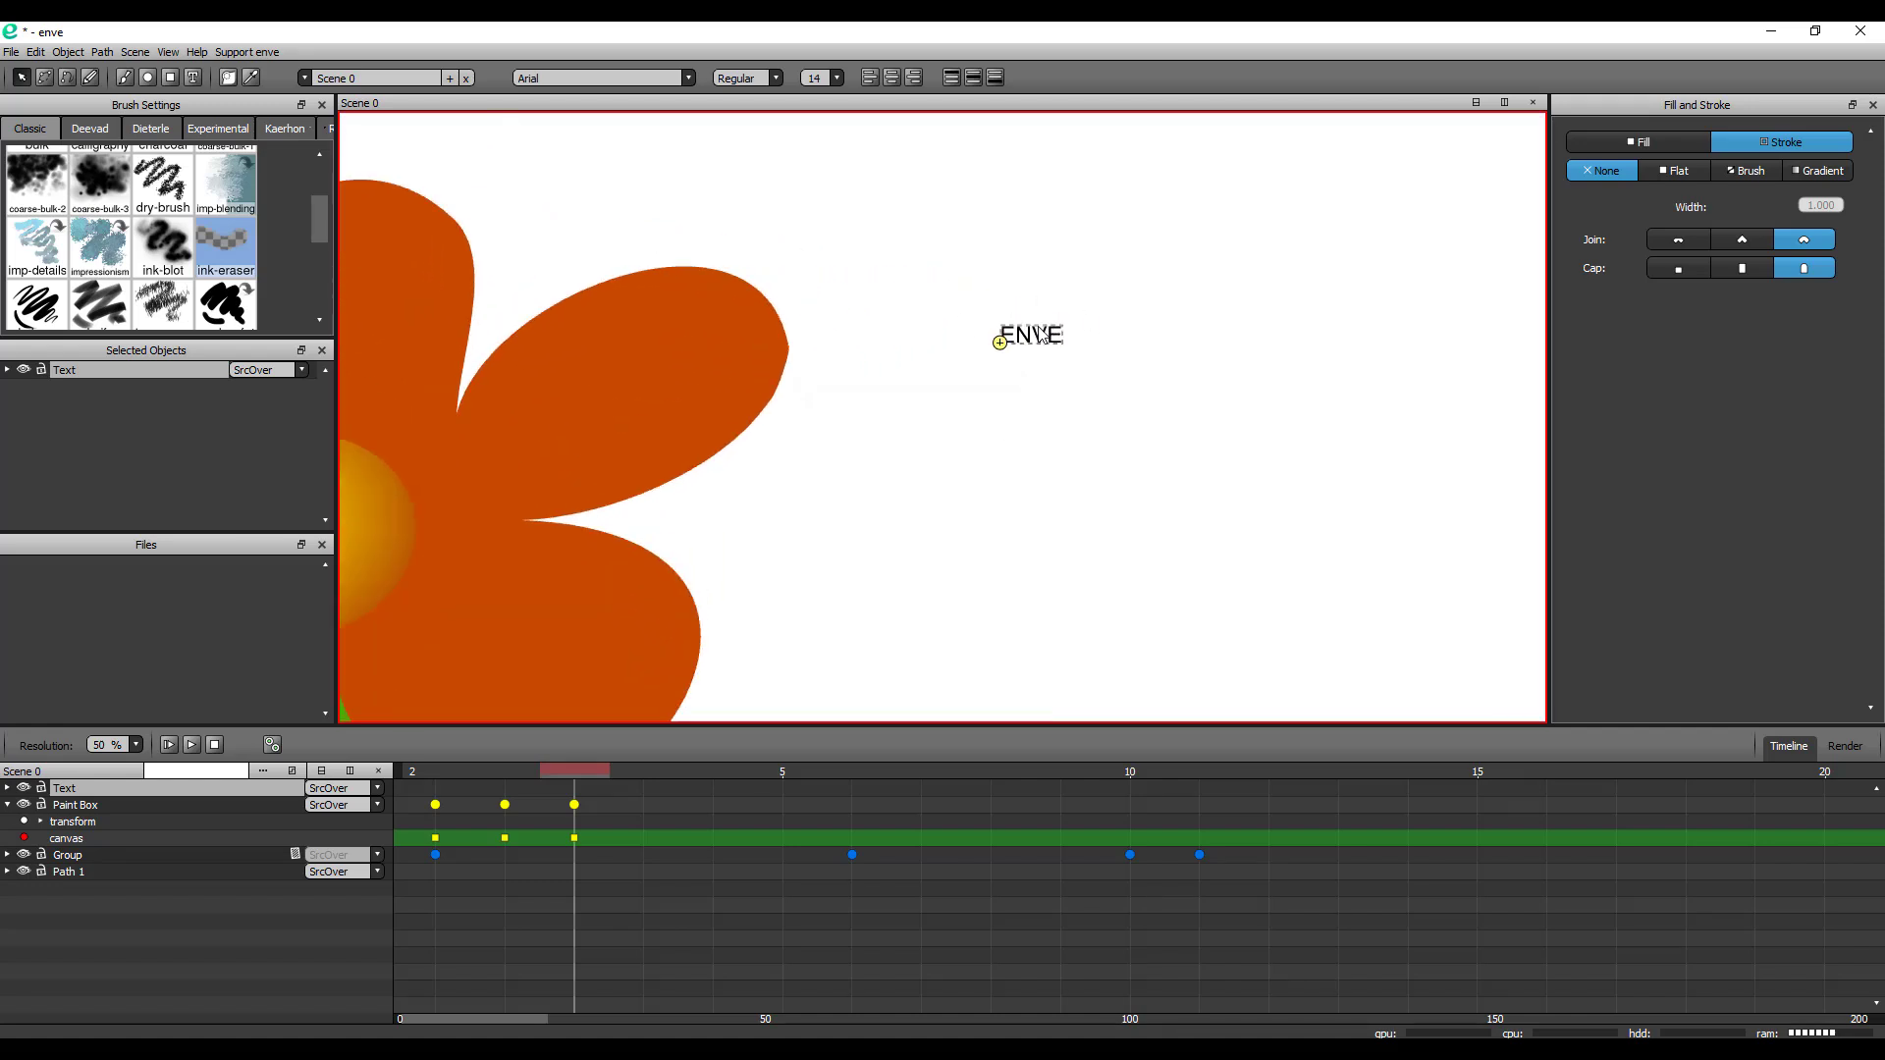
{"action": "left_click", "coordinate": [689, 78]}
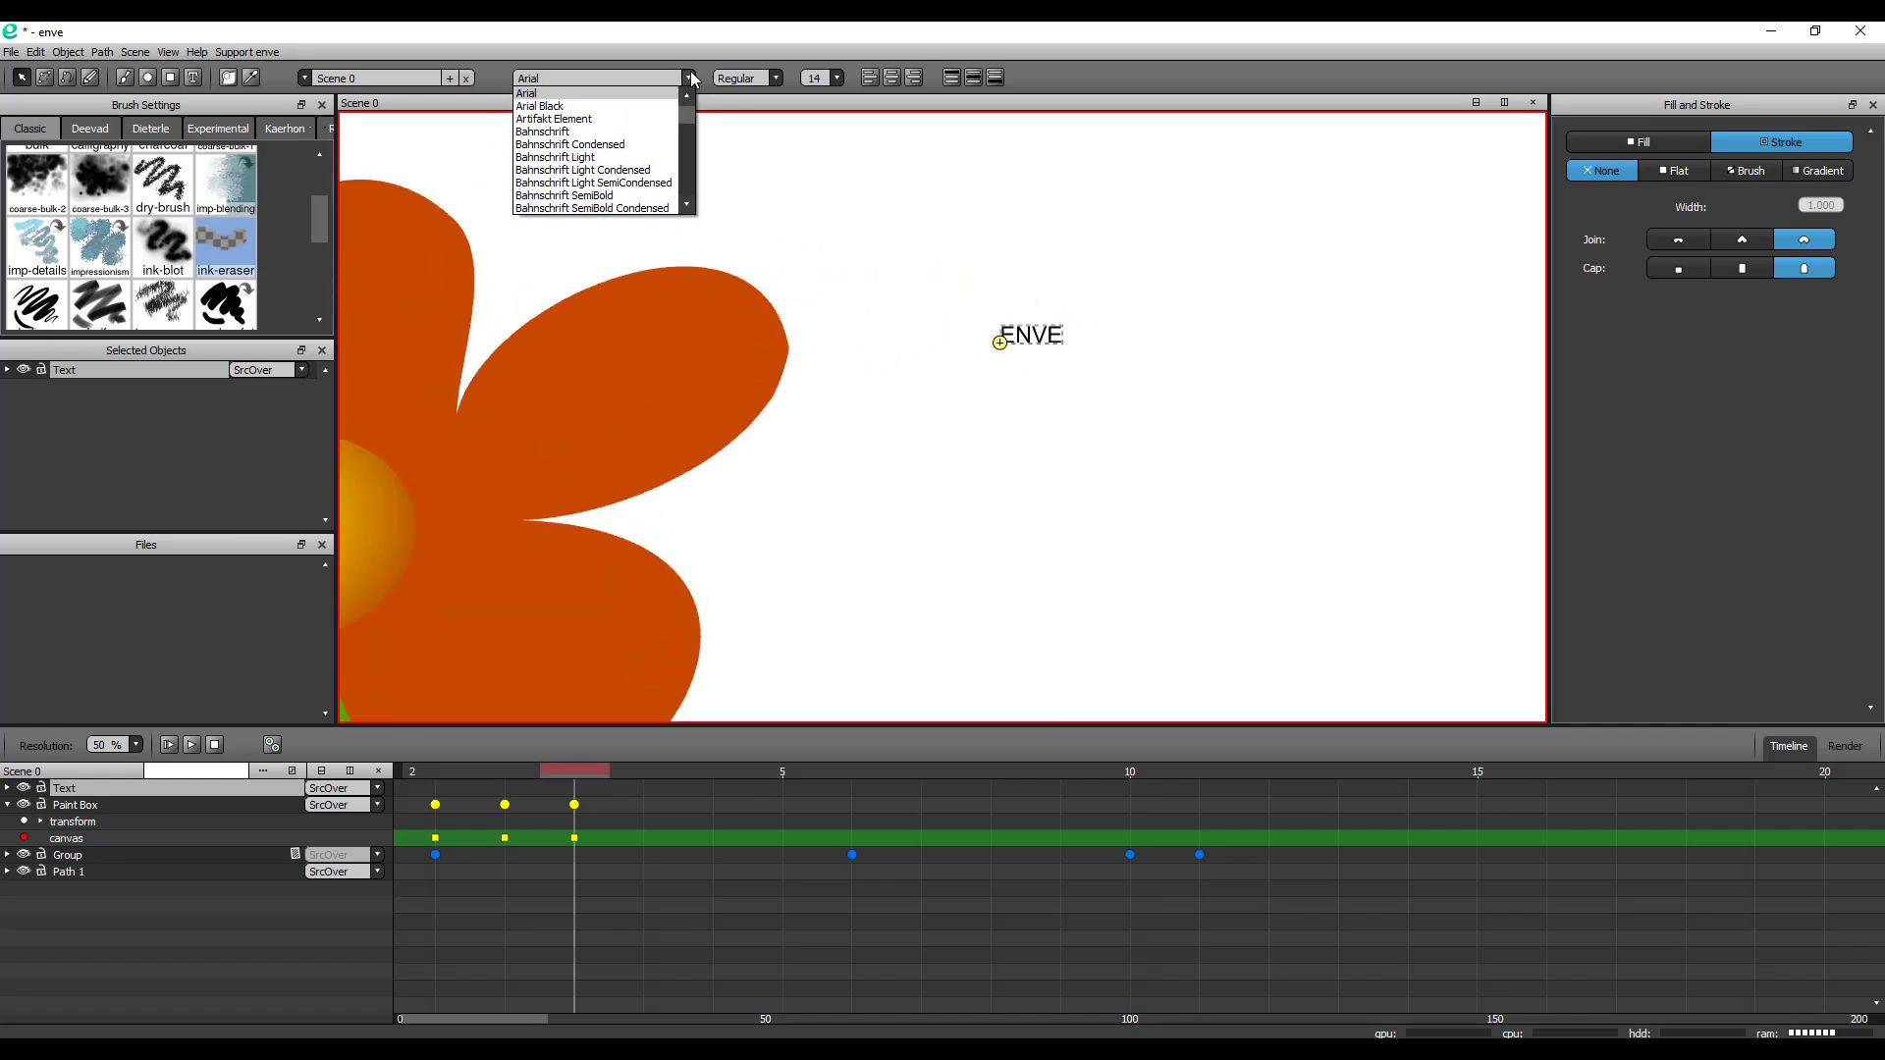
{"action": "key", "text": "l"}
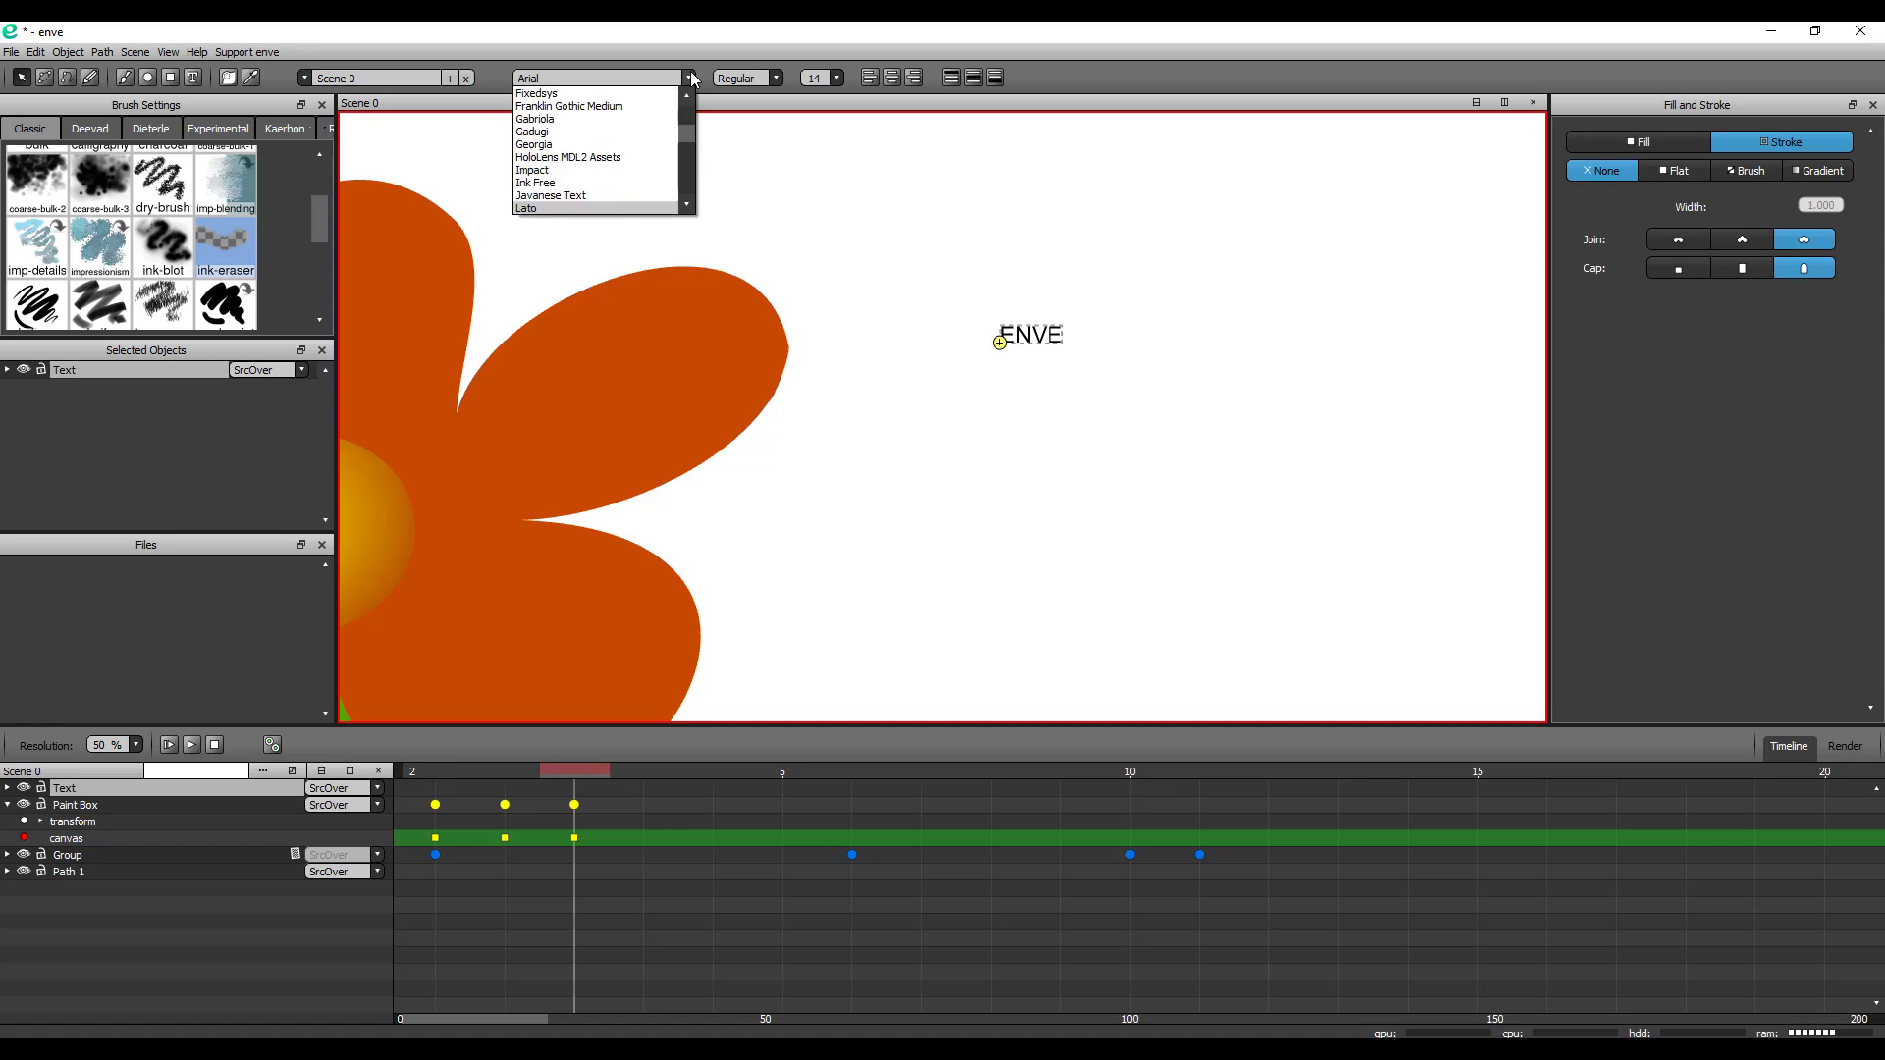
{"action": "scroll", "coordinate": [599, 191], "scroll_direction": "down", "scroll_amount": 1}
{"action": "left_click", "coordinate": [599, 196]}
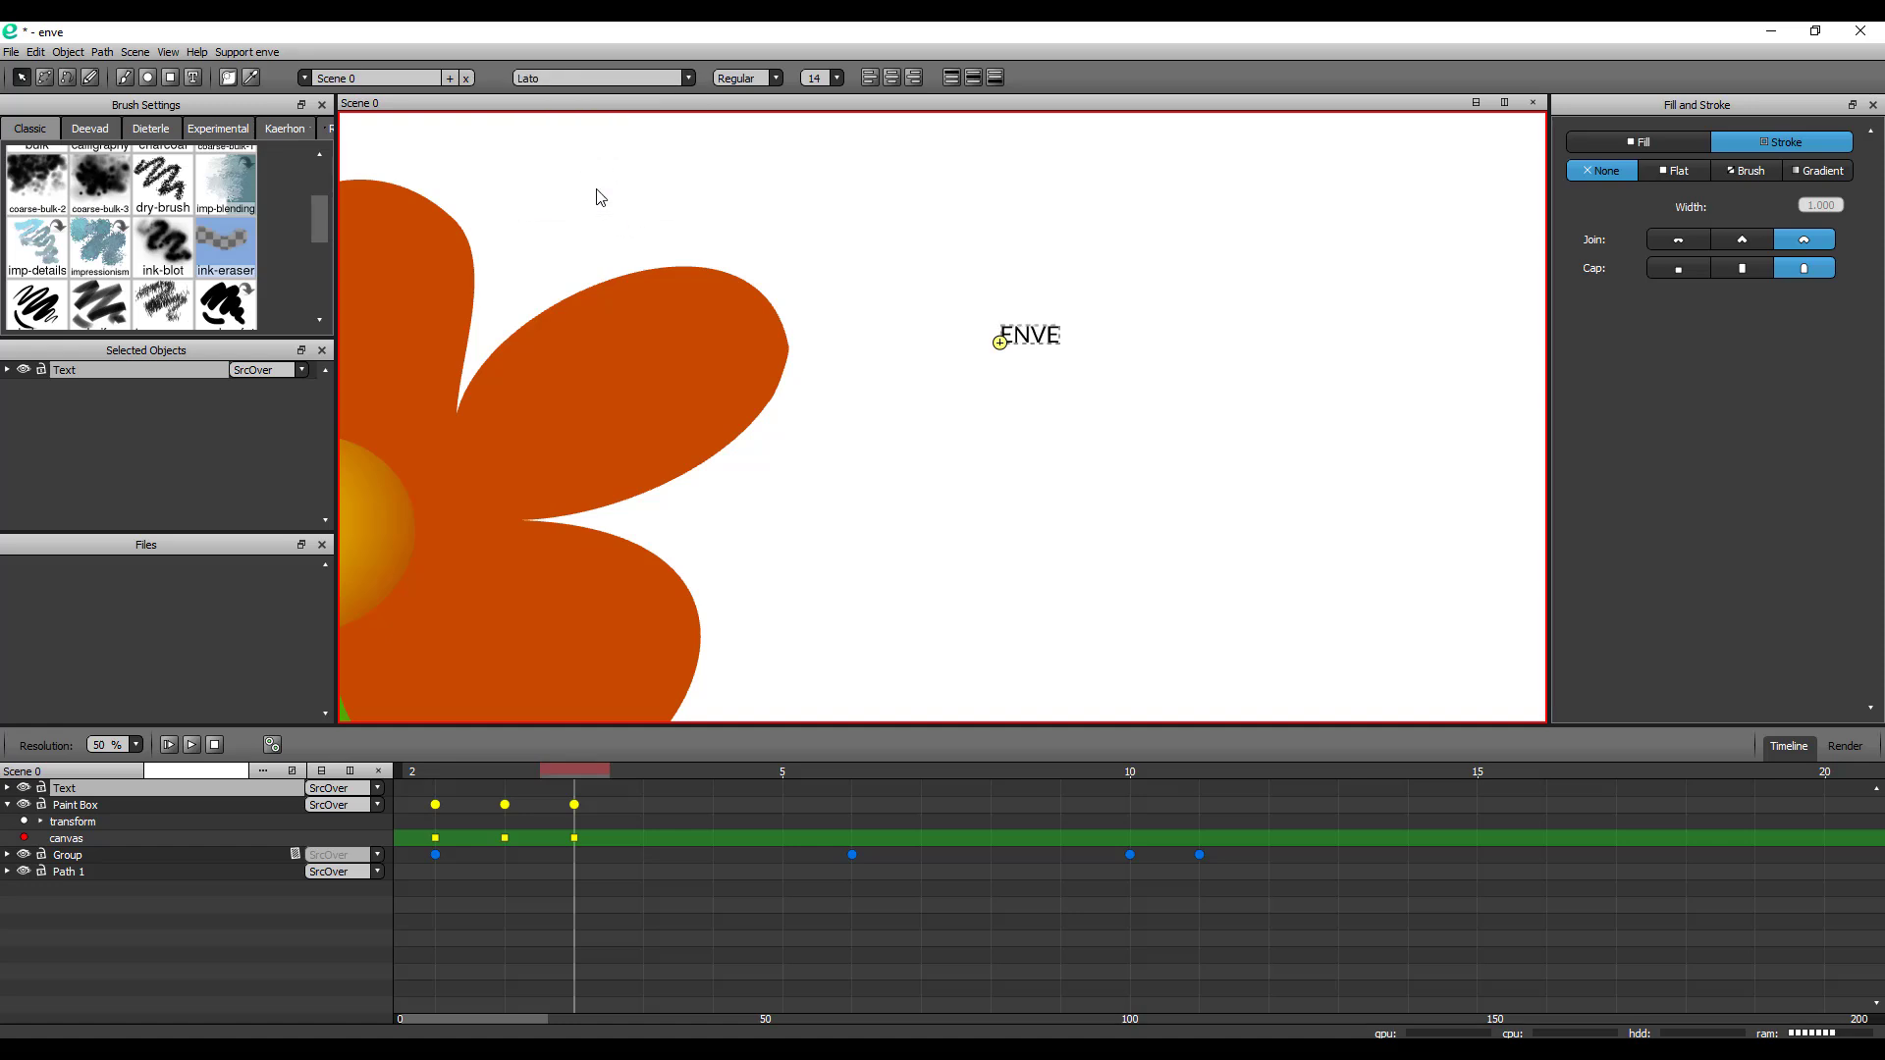
{"action": "left_click", "coordinate": [775, 81]}
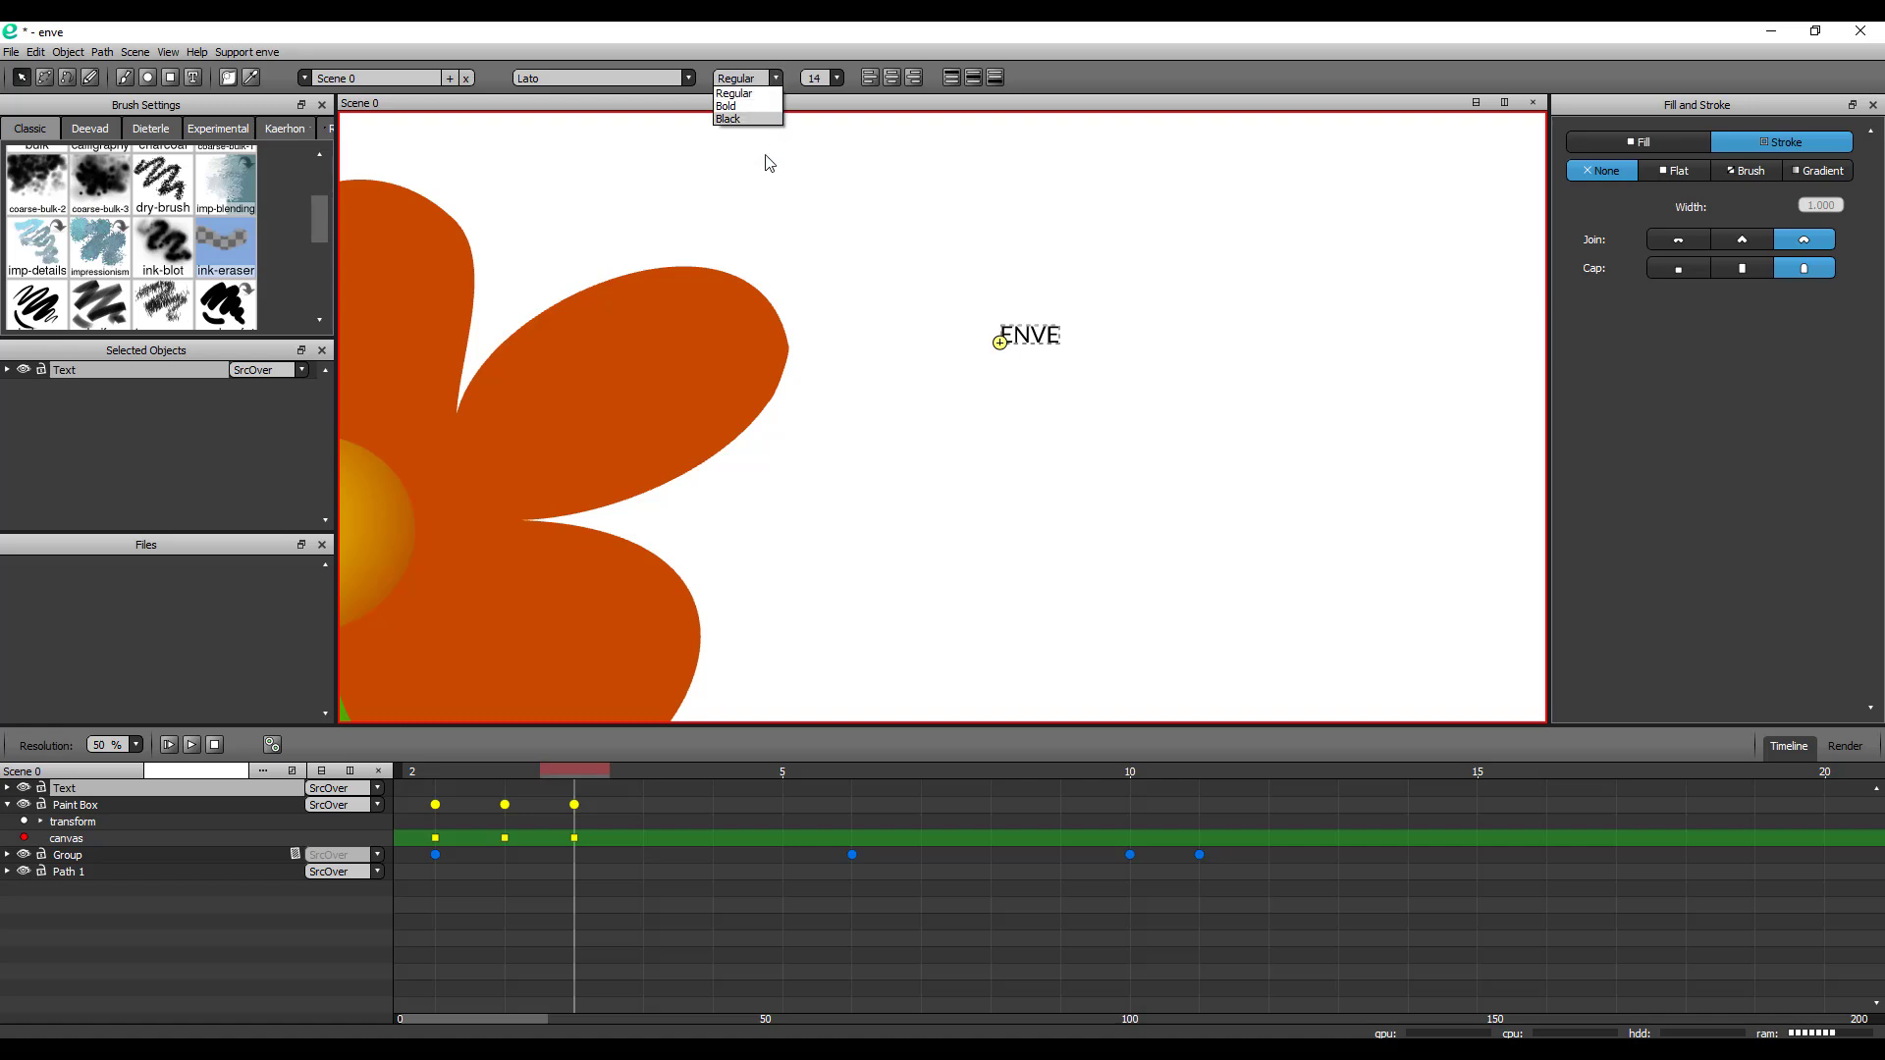
{"action": "left_click", "coordinate": [738, 124]}
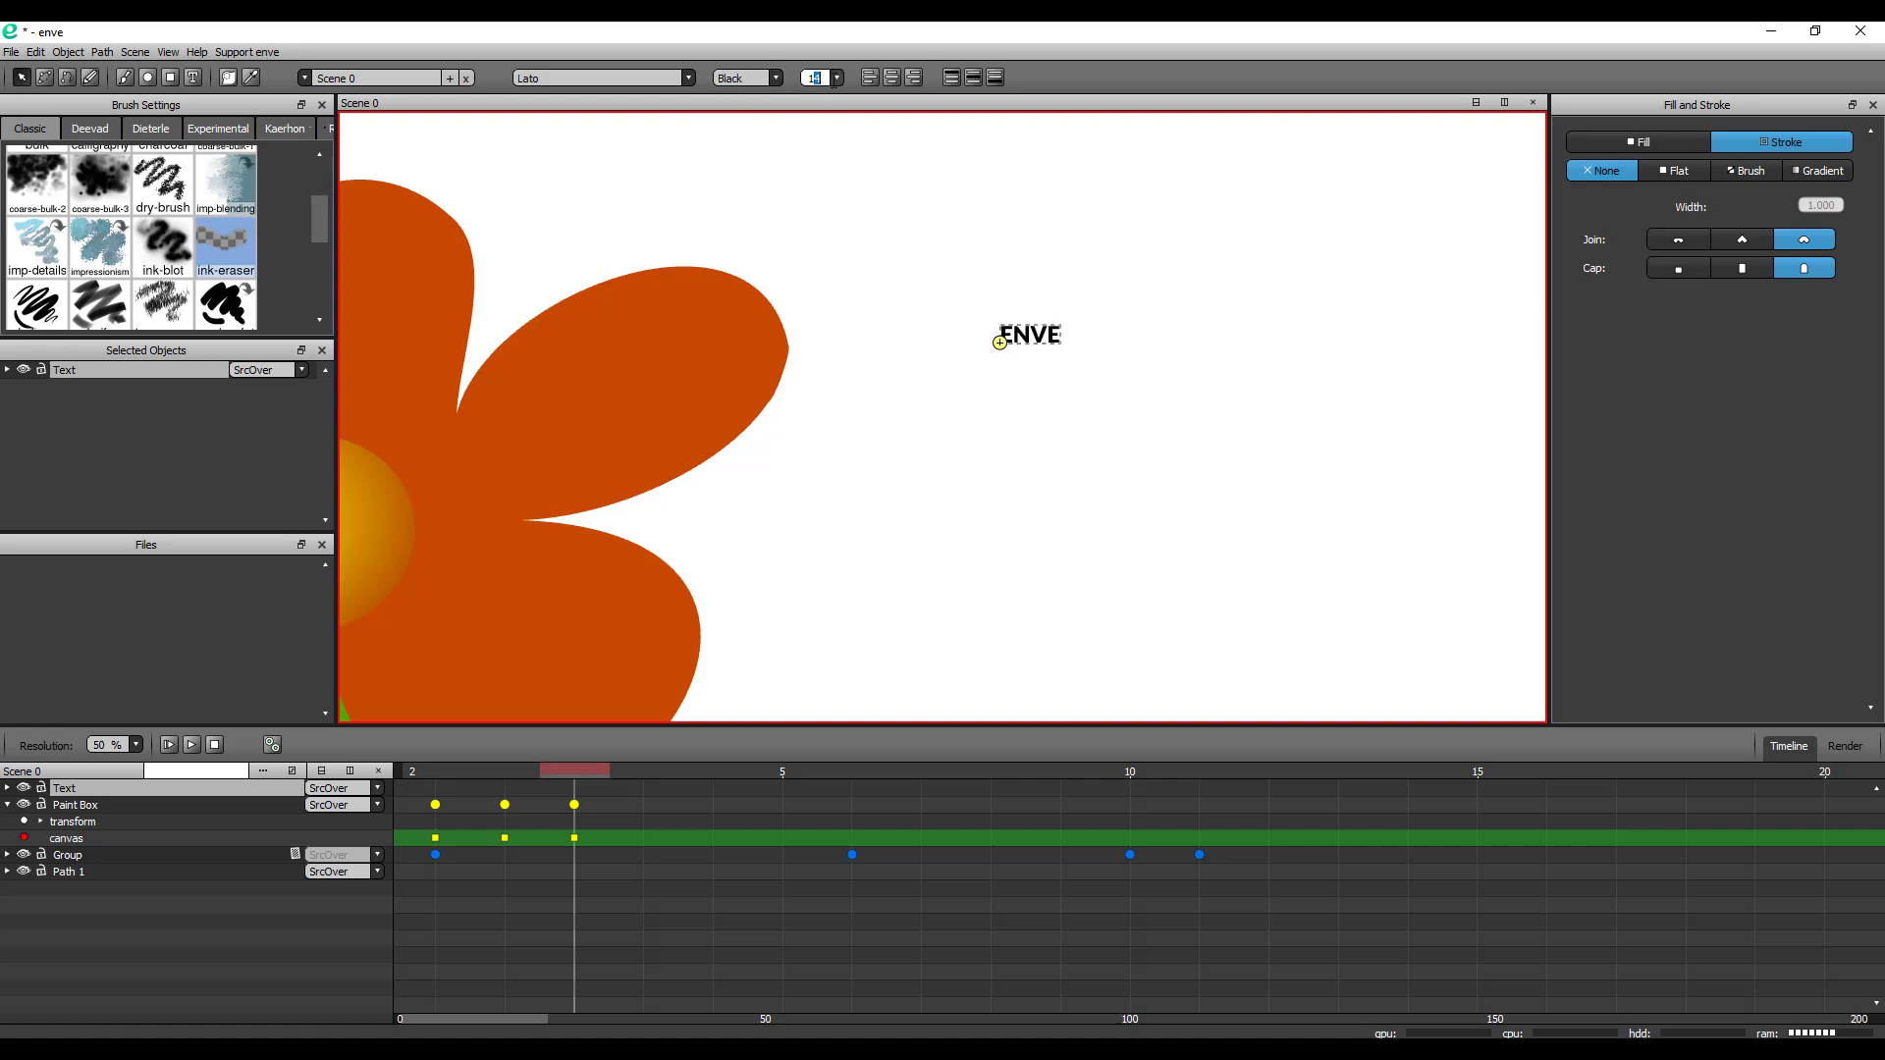
{"action": "left_click", "coordinate": [836, 78]}
{"action": "left_click", "coordinate": [814, 207]}
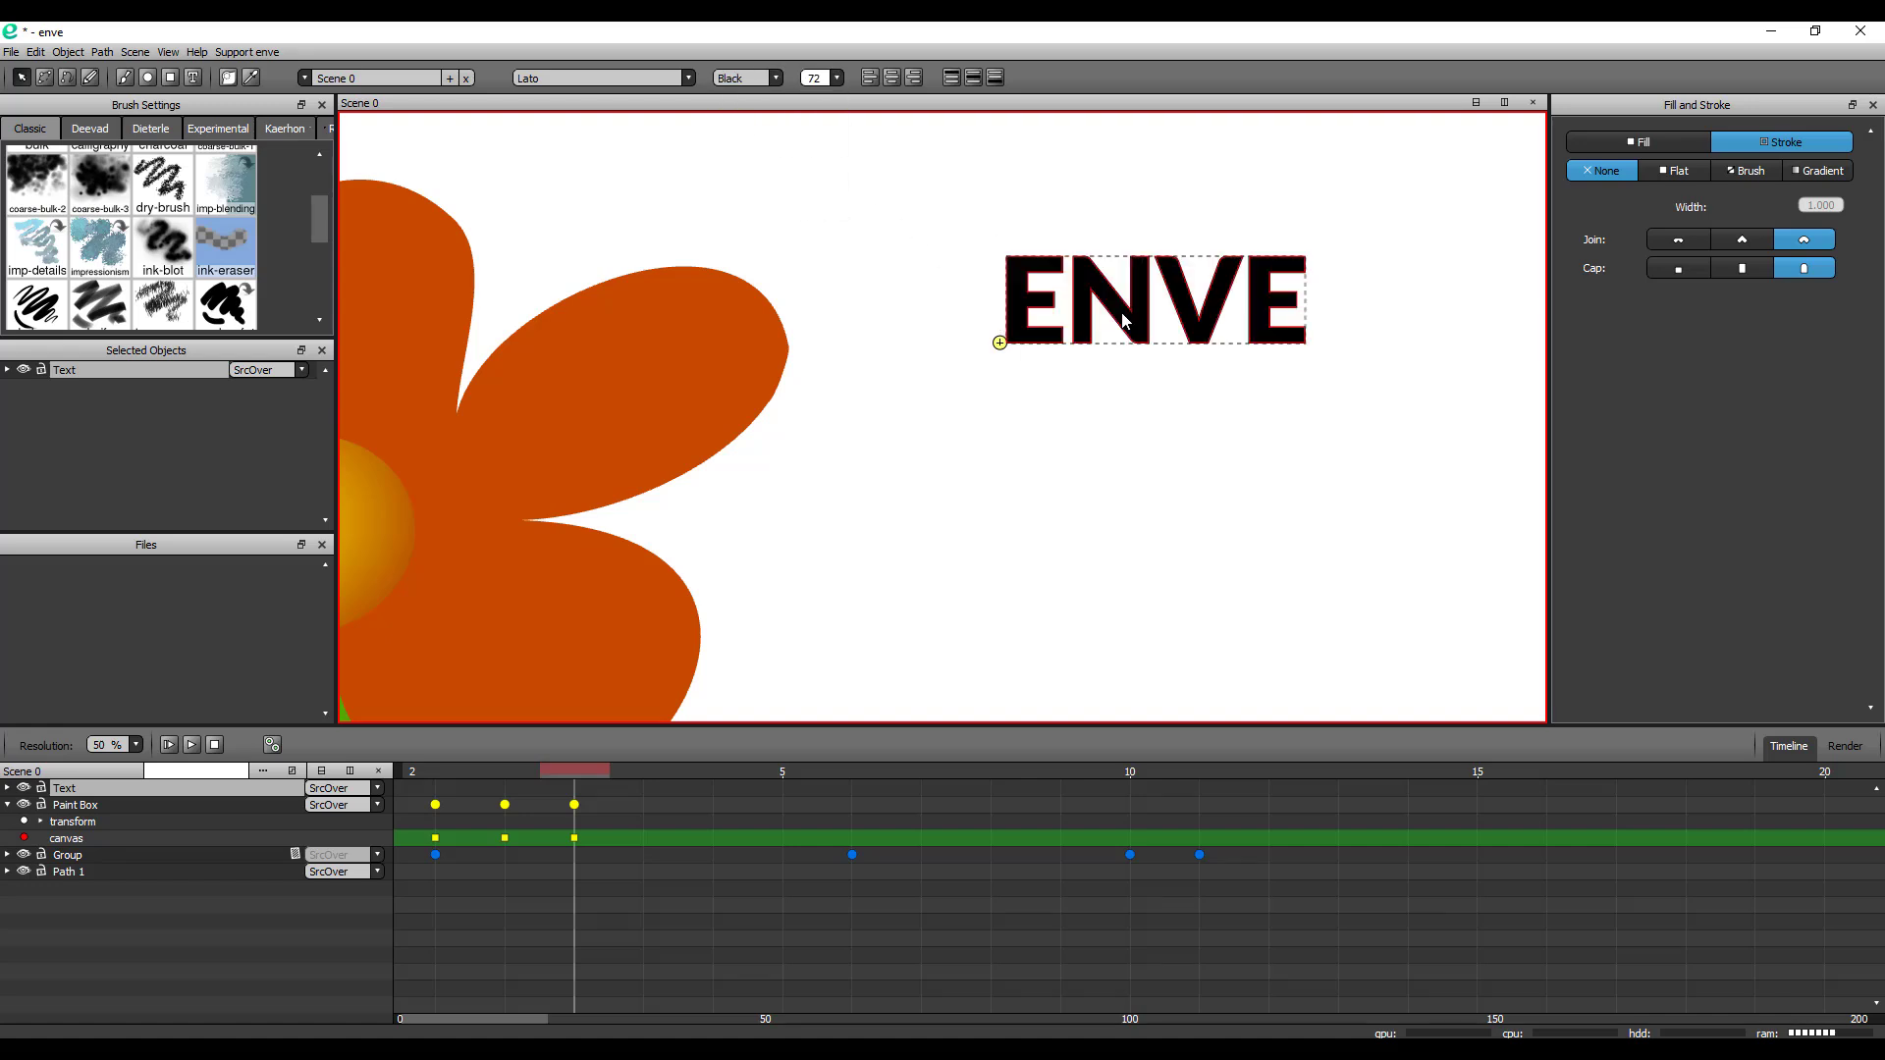
Change the text to lowercase "enve" and move it slightly lower beside the flower
{"action": "left_click_drag", "start_coordinate": [1126, 321], "coordinate": [1076, 389]}
{"action": "double_click", "coordinate": [1075, 390]}
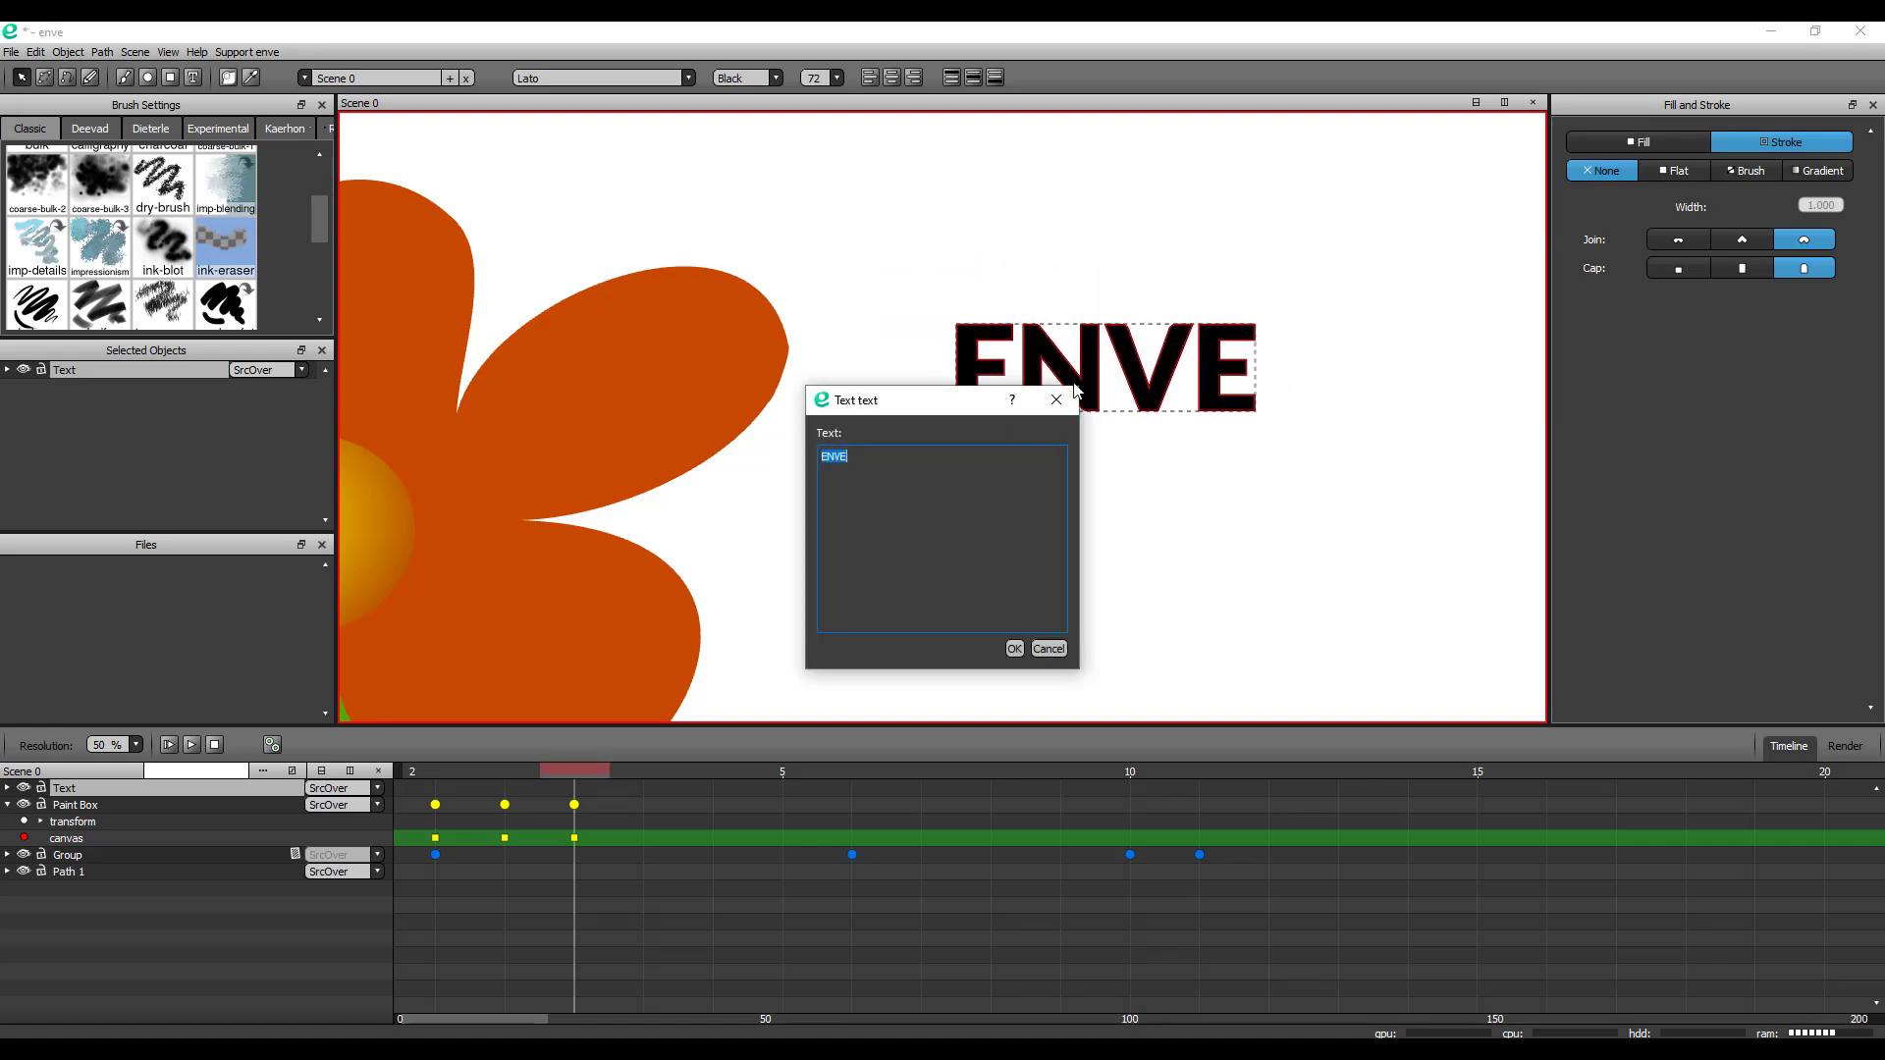
{"action": "type", "text": "enve"}
{"action": "left_click", "coordinate": [1014, 648]}
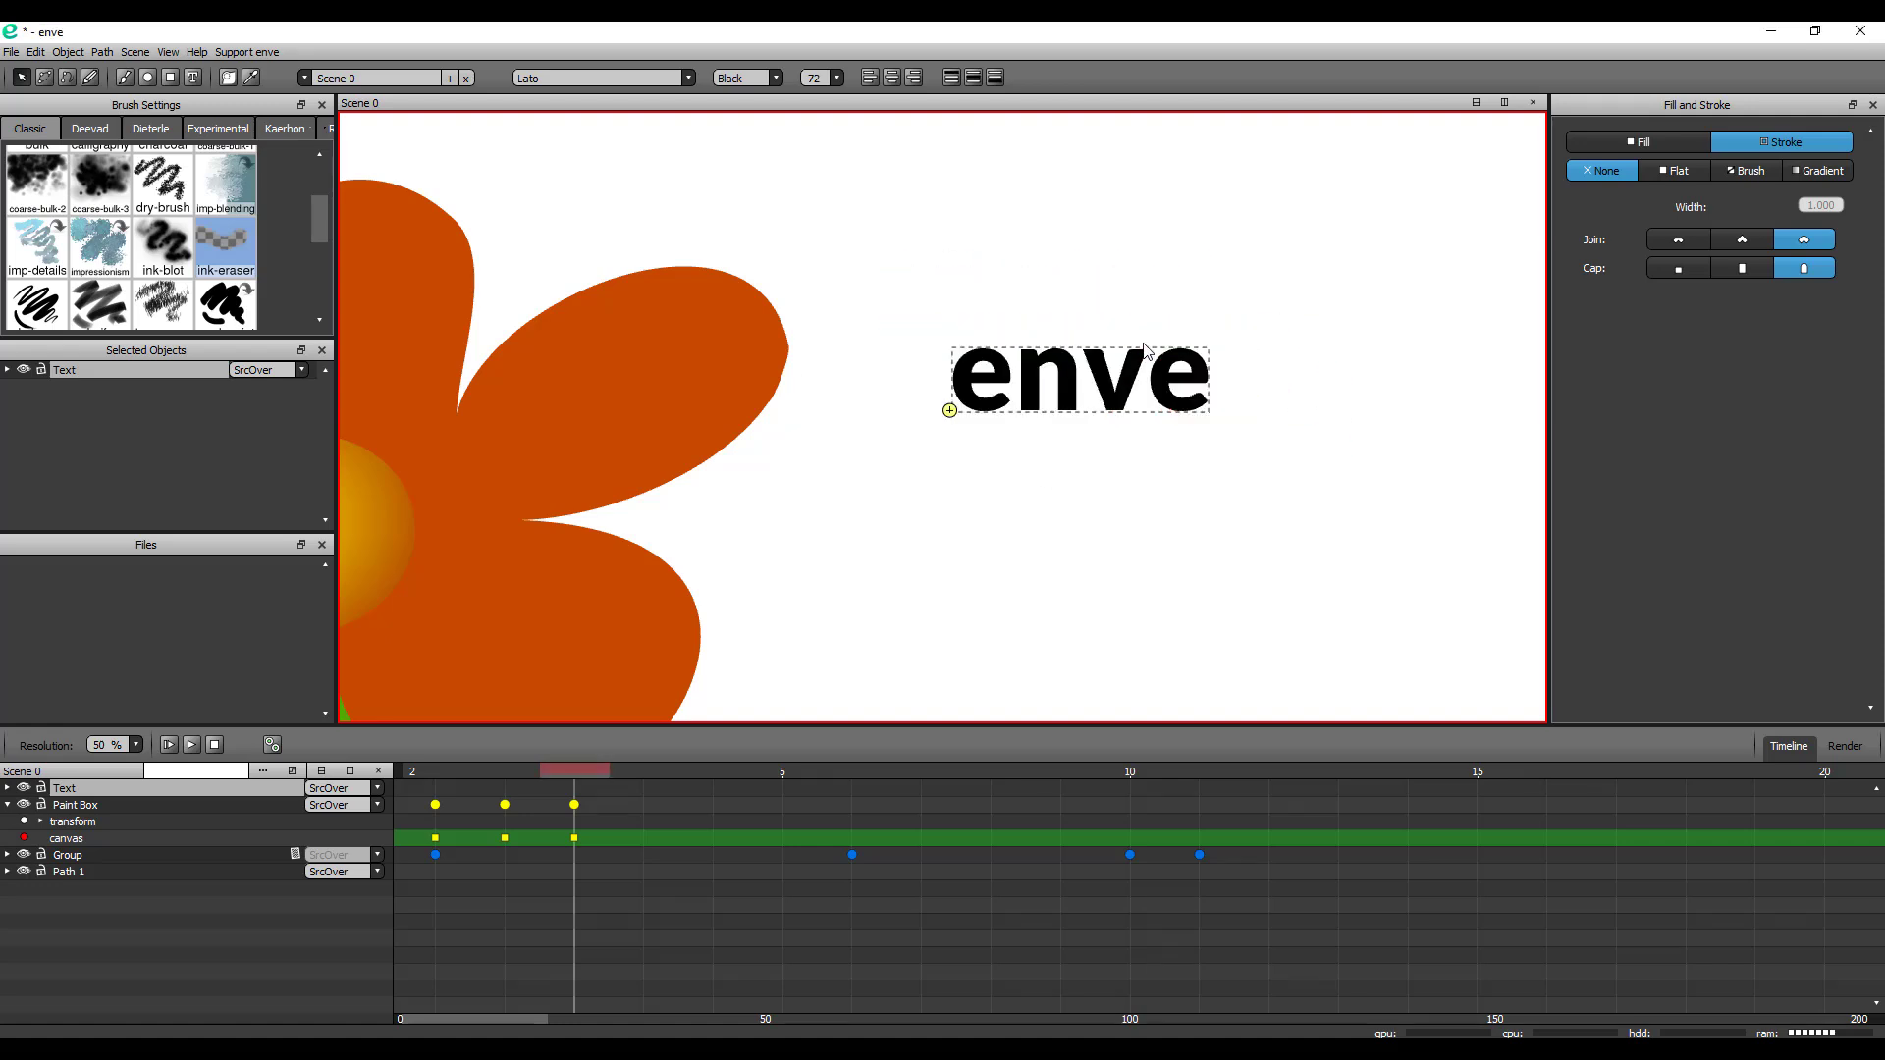
{"action": "scroll", "coordinate": [1142, 344], "scroll_direction": "down", "scroll_amount": 9}
{"action": "left_click_drag", "start_coordinate": [1137, 354], "coordinate": [1119, 397]}
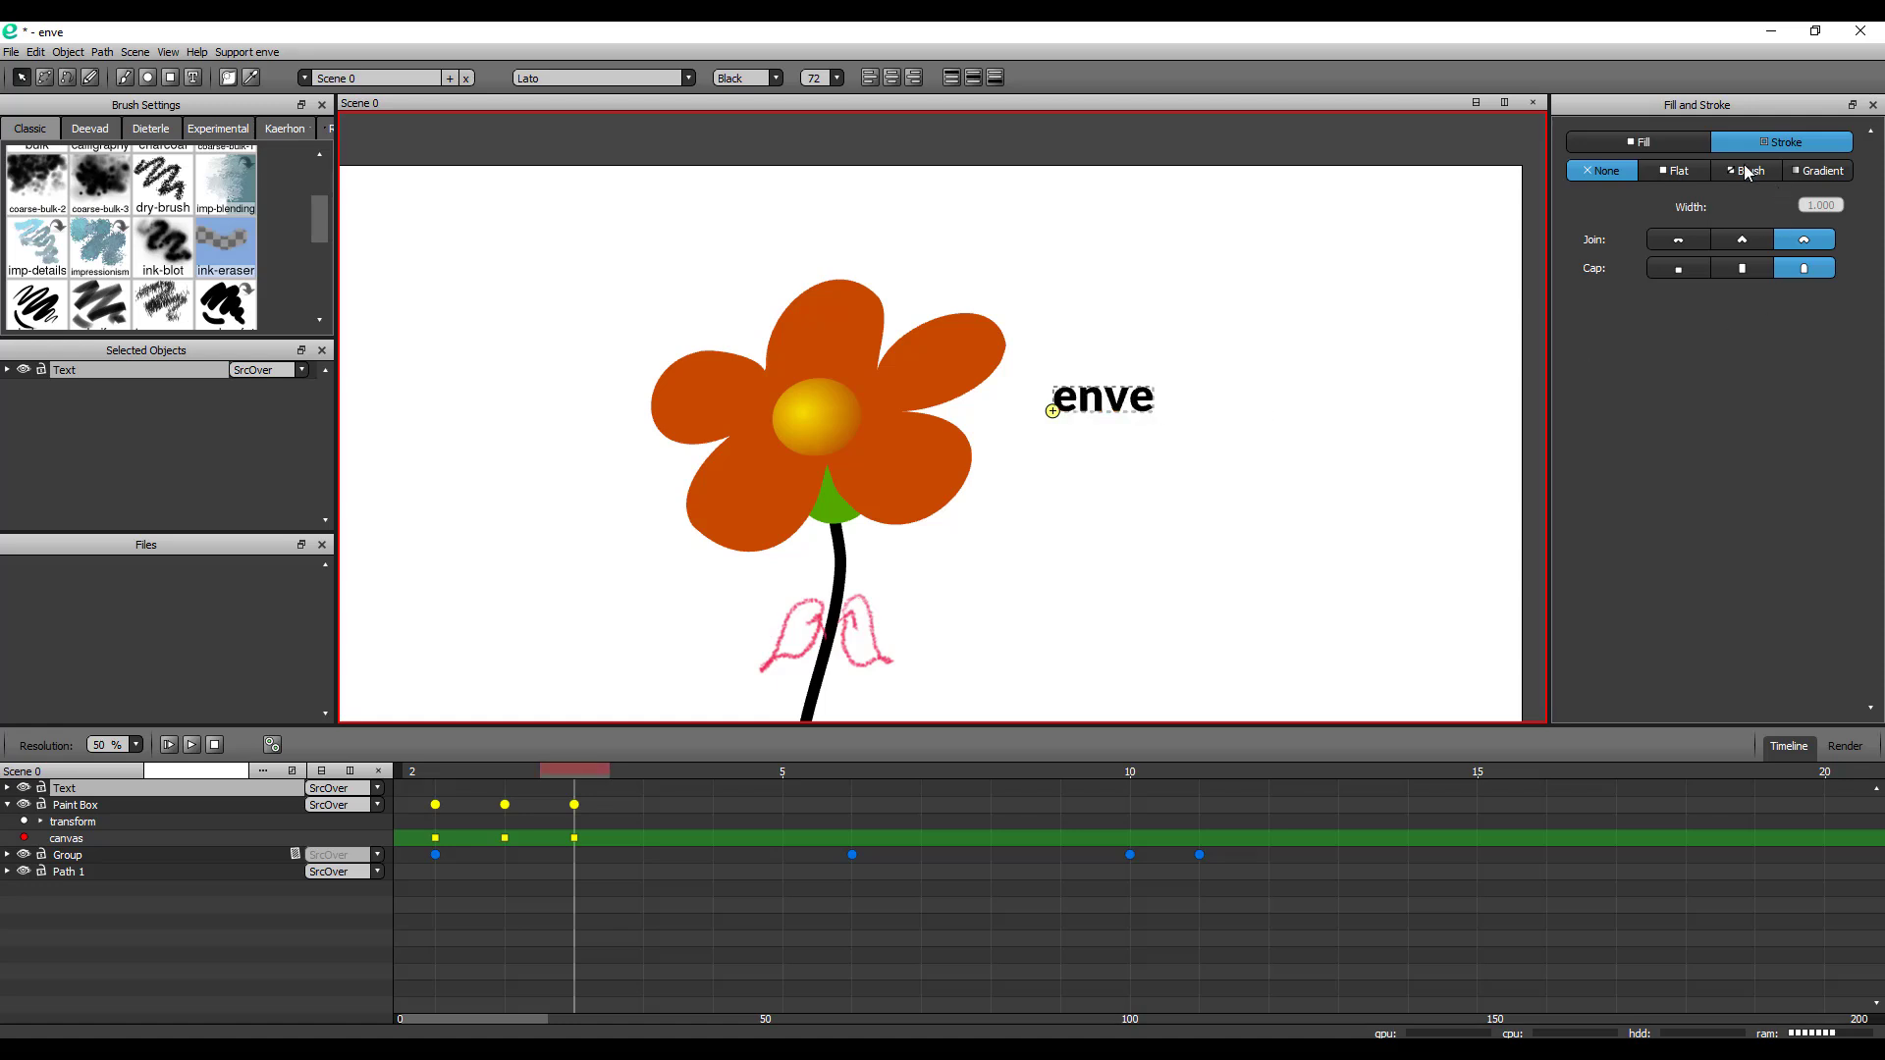
Set the text's flat fill to dark green, with an RGB green value of 0.311
{"action": "left_click", "coordinate": [1668, 137]}
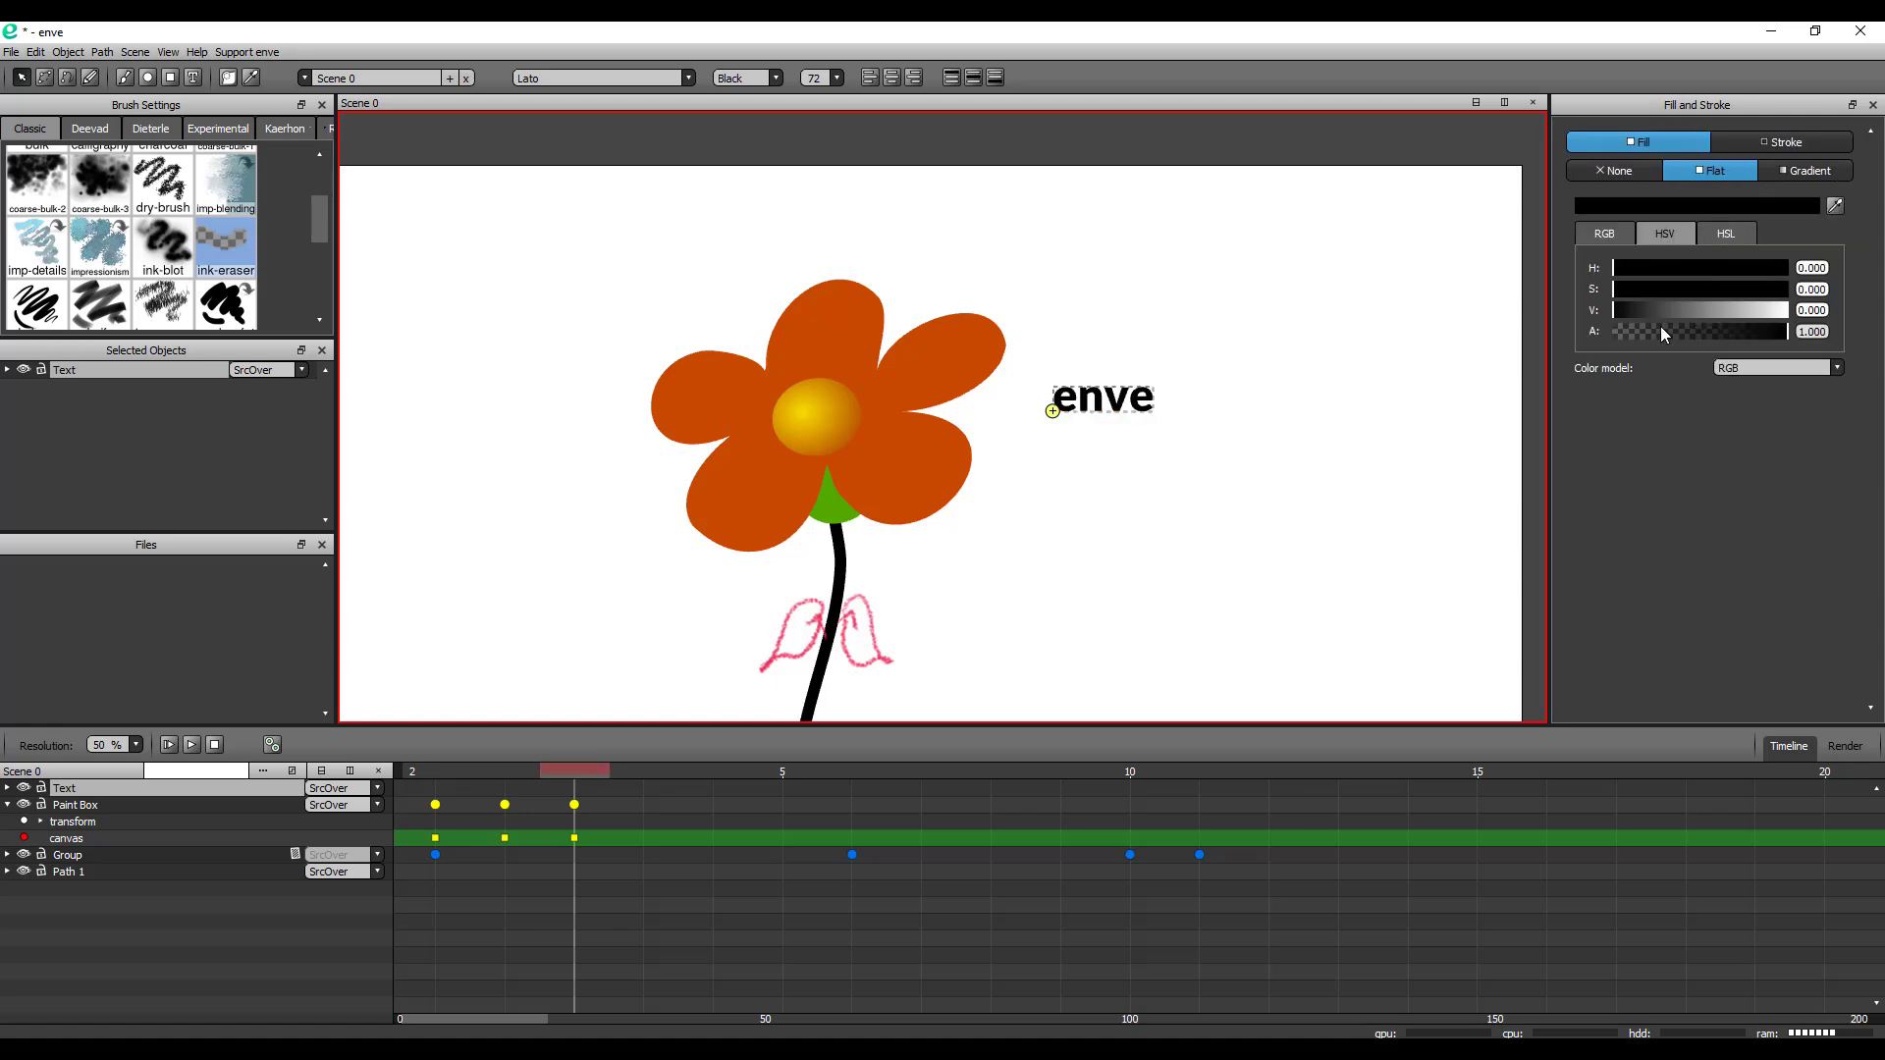
{"action": "left_click", "coordinate": [1603, 233]}
{"action": "mouse_move", "coordinate": [1698, 287]}
{"action": "left_mouse_down"}
{"action": "mouse_move", "coordinate": [1817, 294]}
{"action": "mouse_move", "coordinate": [1666, 294]}
{"action": "left_mouse_up"}
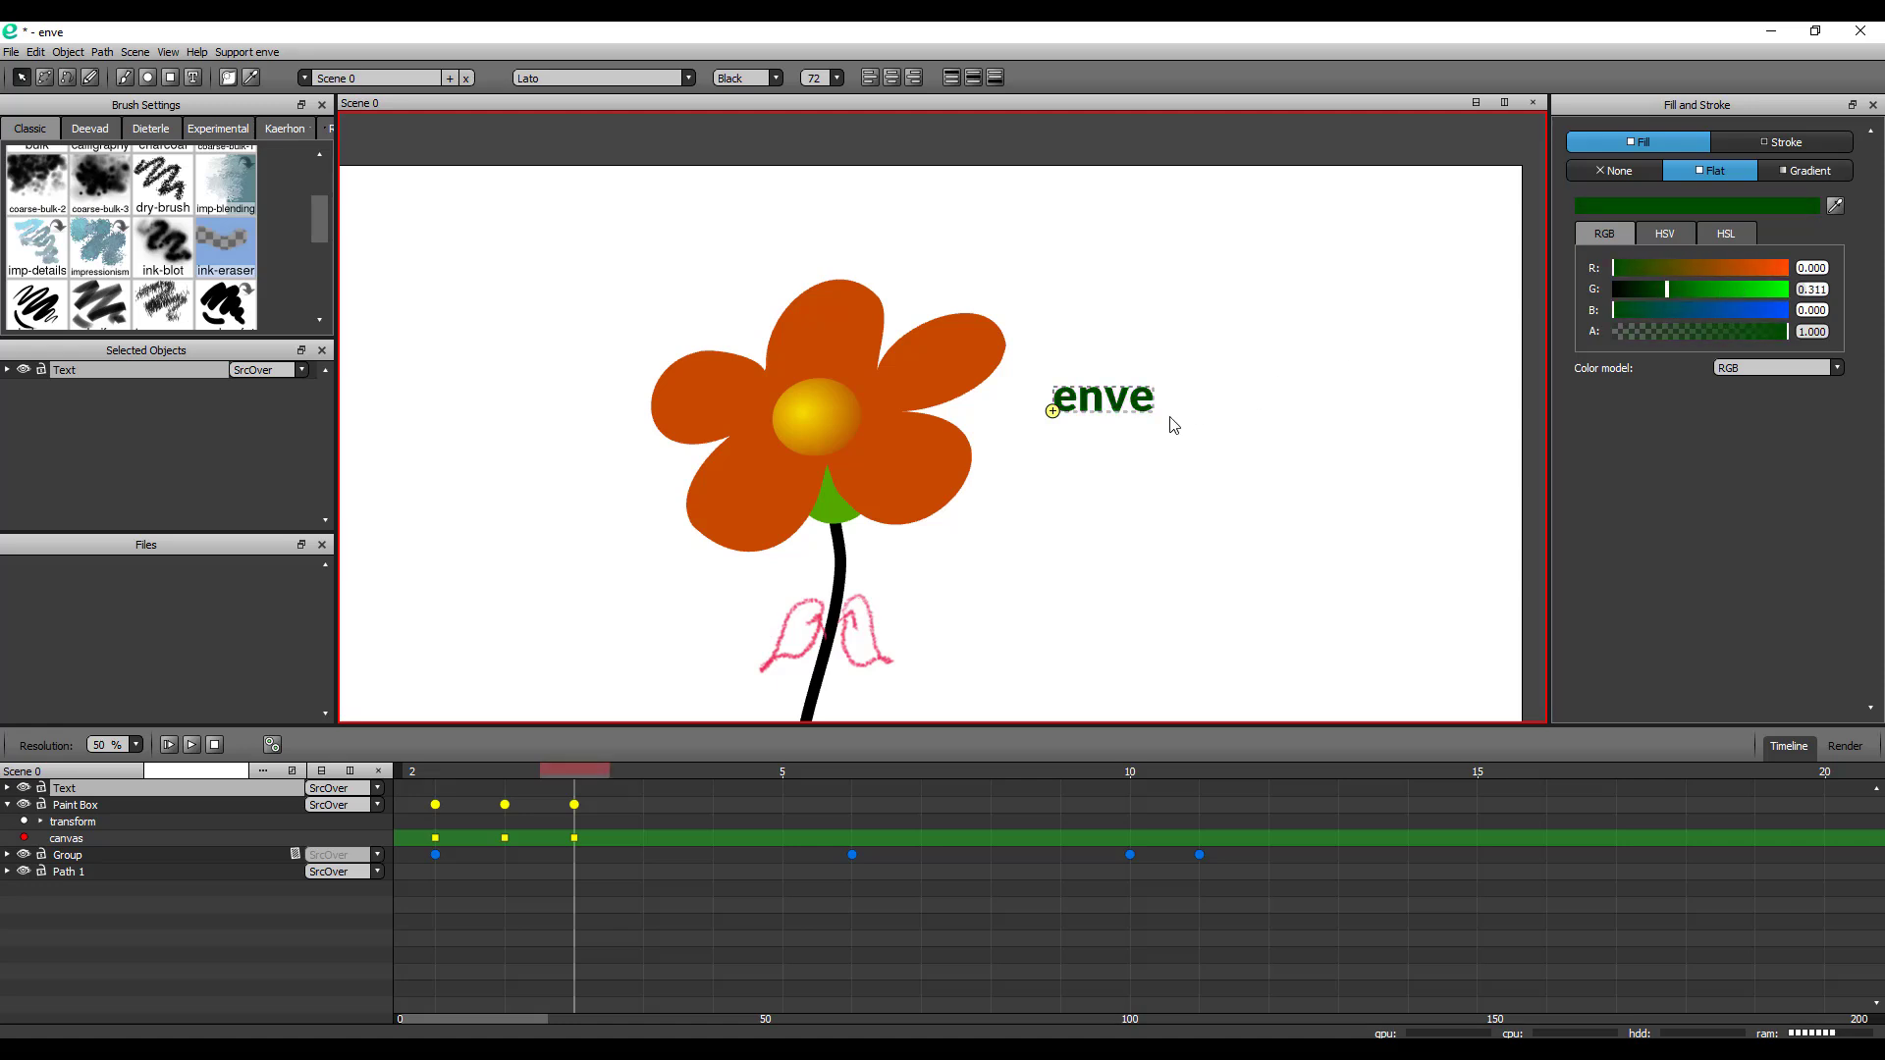
{"action": "scroll", "coordinate": [1065, 412], "scroll_direction": "up", "scroll_amount": 1}
{"action": "scroll", "coordinate": [1065, 412], "scroll_direction": "up", "scroll_amount": 4}
{"action": "left_click_drag", "start_coordinate": [1068, 446], "coordinate": [1190, 445]}
{"action": "scroll", "coordinate": [1191, 442], "scroll_direction": "down", "scroll_amount": 3}
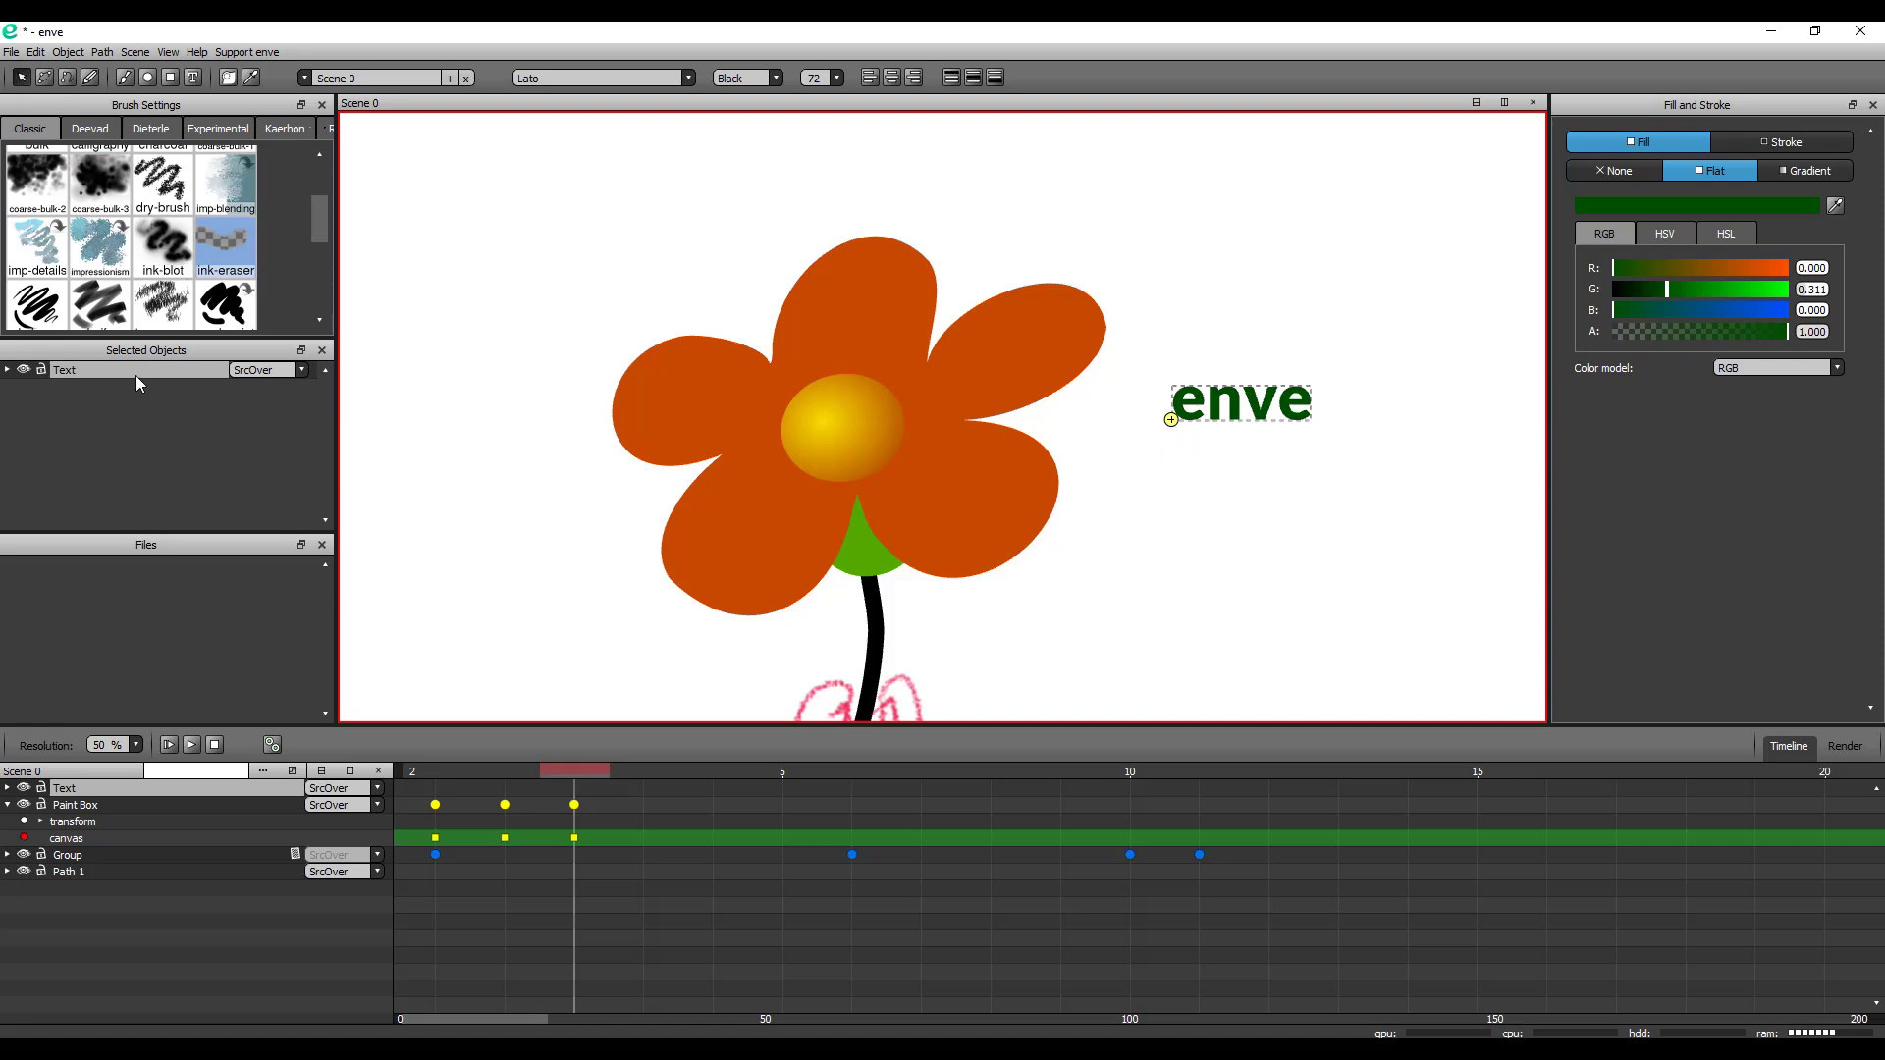
{"action": "scroll", "coordinate": [913, 451], "scroll_direction": "down", "scroll_amount": 9}
{"action": "scroll", "coordinate": [964, 497], "scroll_direction": "up", "scroll_amount": 3}
{"action": "left_click_drag", "start_coordinate": [939, 522], "coordinate": [1005, 550]}
{"action": "left_click", "coordinate": [10, 51]}
{"action": "left_click", "coordinate": [479, 308]}
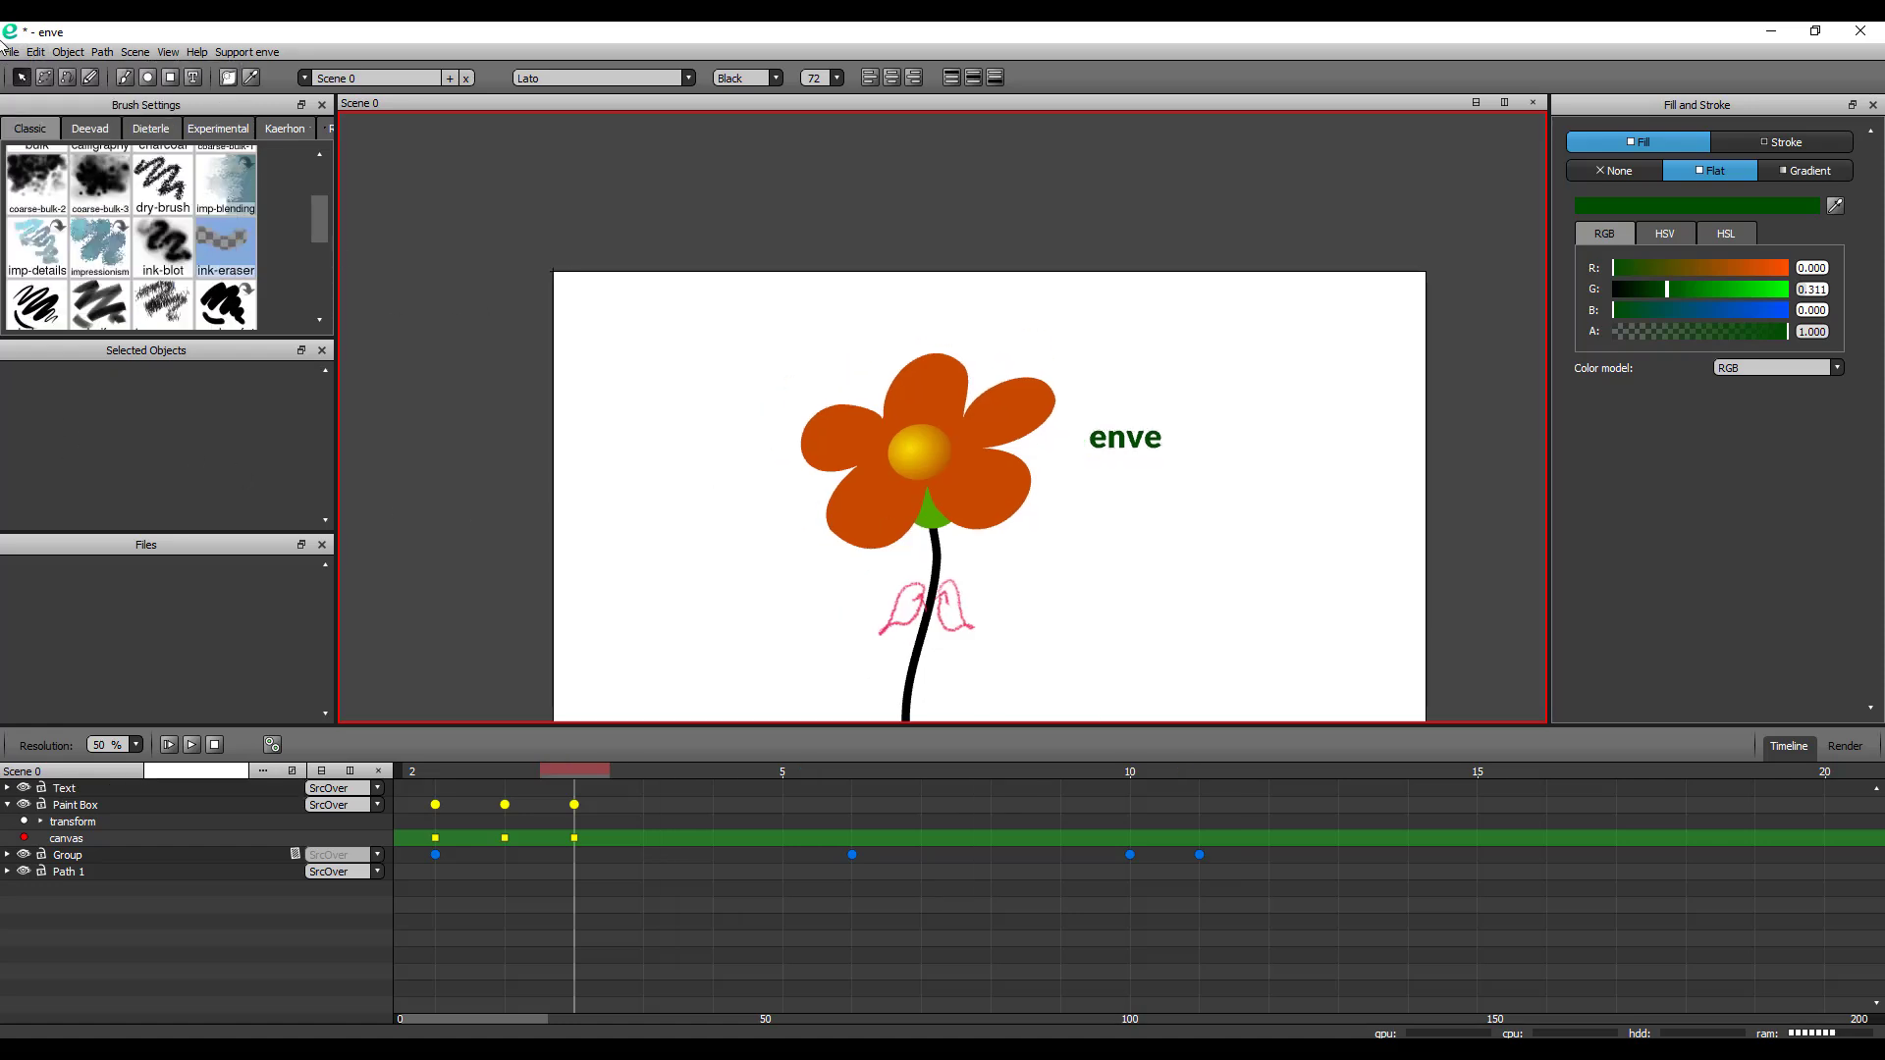
Import the D:\Embergen Export folder as an image sequence and collapse the Paint Box layer
{"action": "left_click", "coordinate": [11, 52]}
{"action": "left_click", "coordinate": [59, 162]}
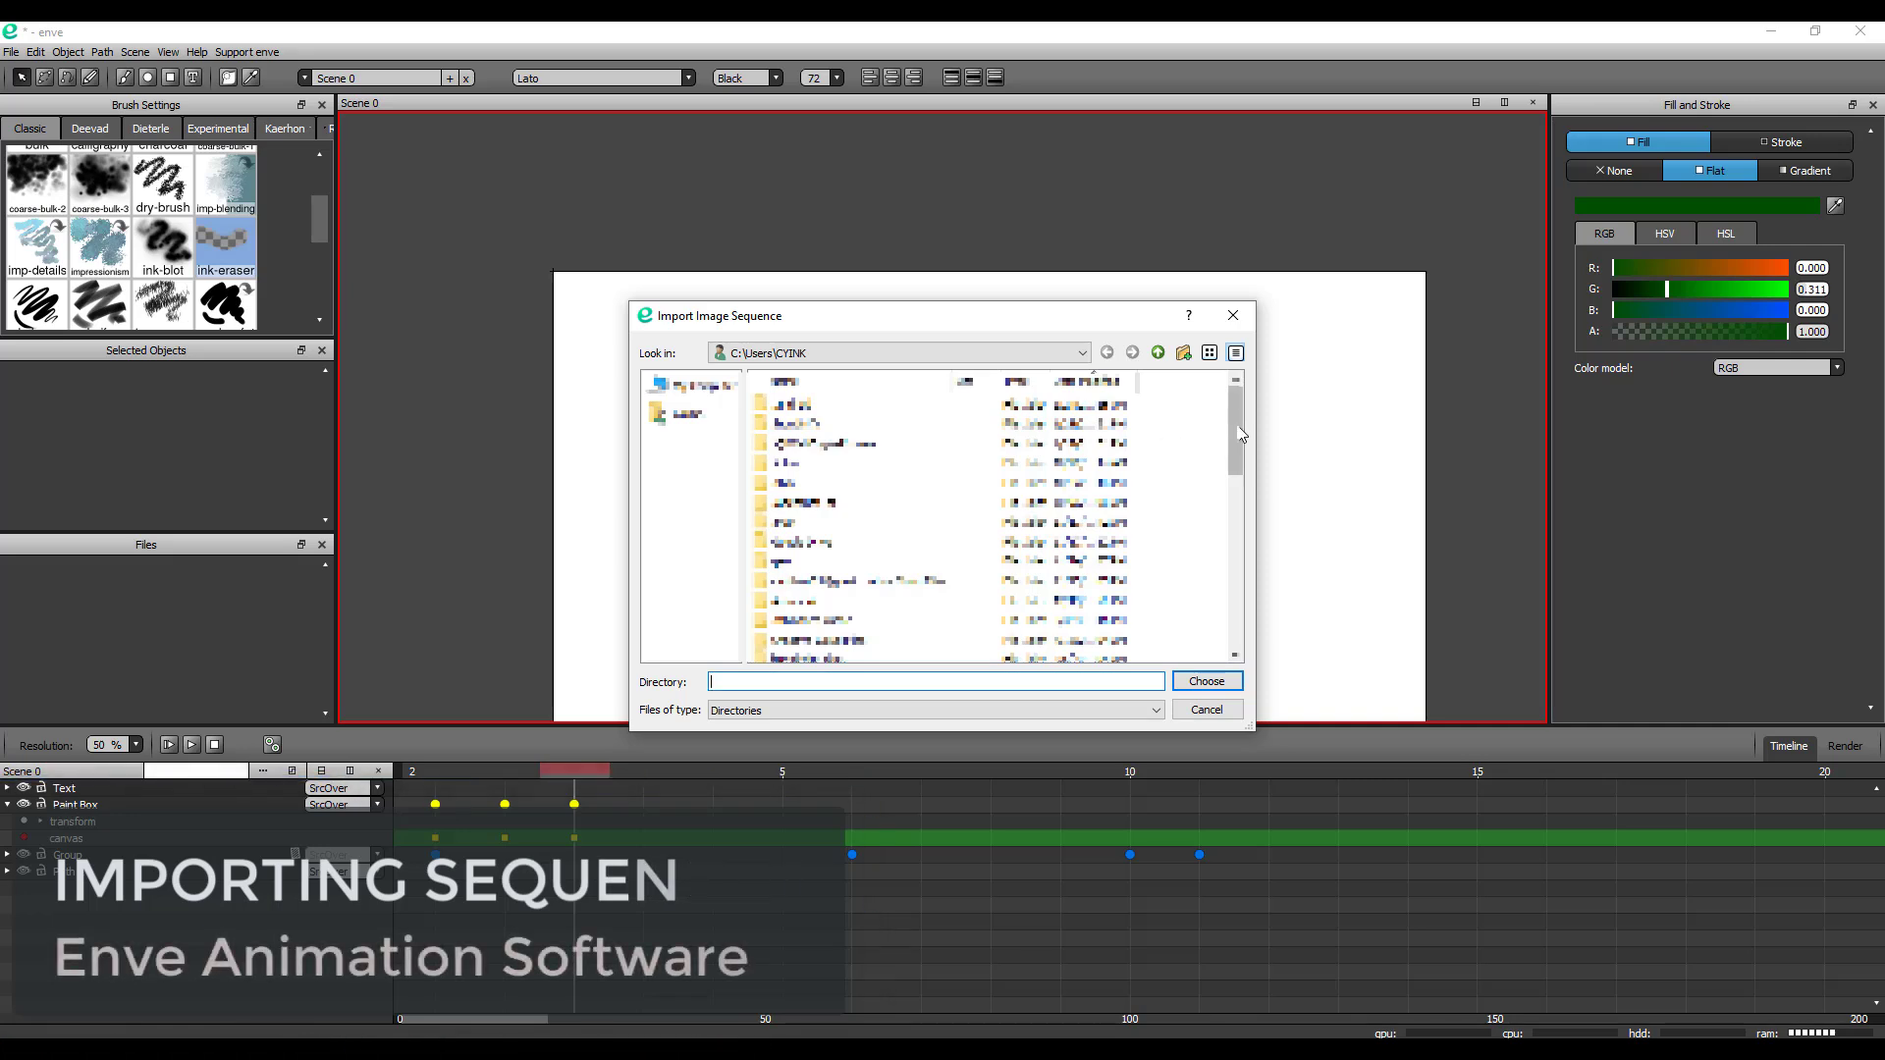
{"action": "left_click_drag", "start_coordinate": [1236, 436], "coordinate": [1237, 622]}
{"action": "left_click", "coordinate": [692, 384]}
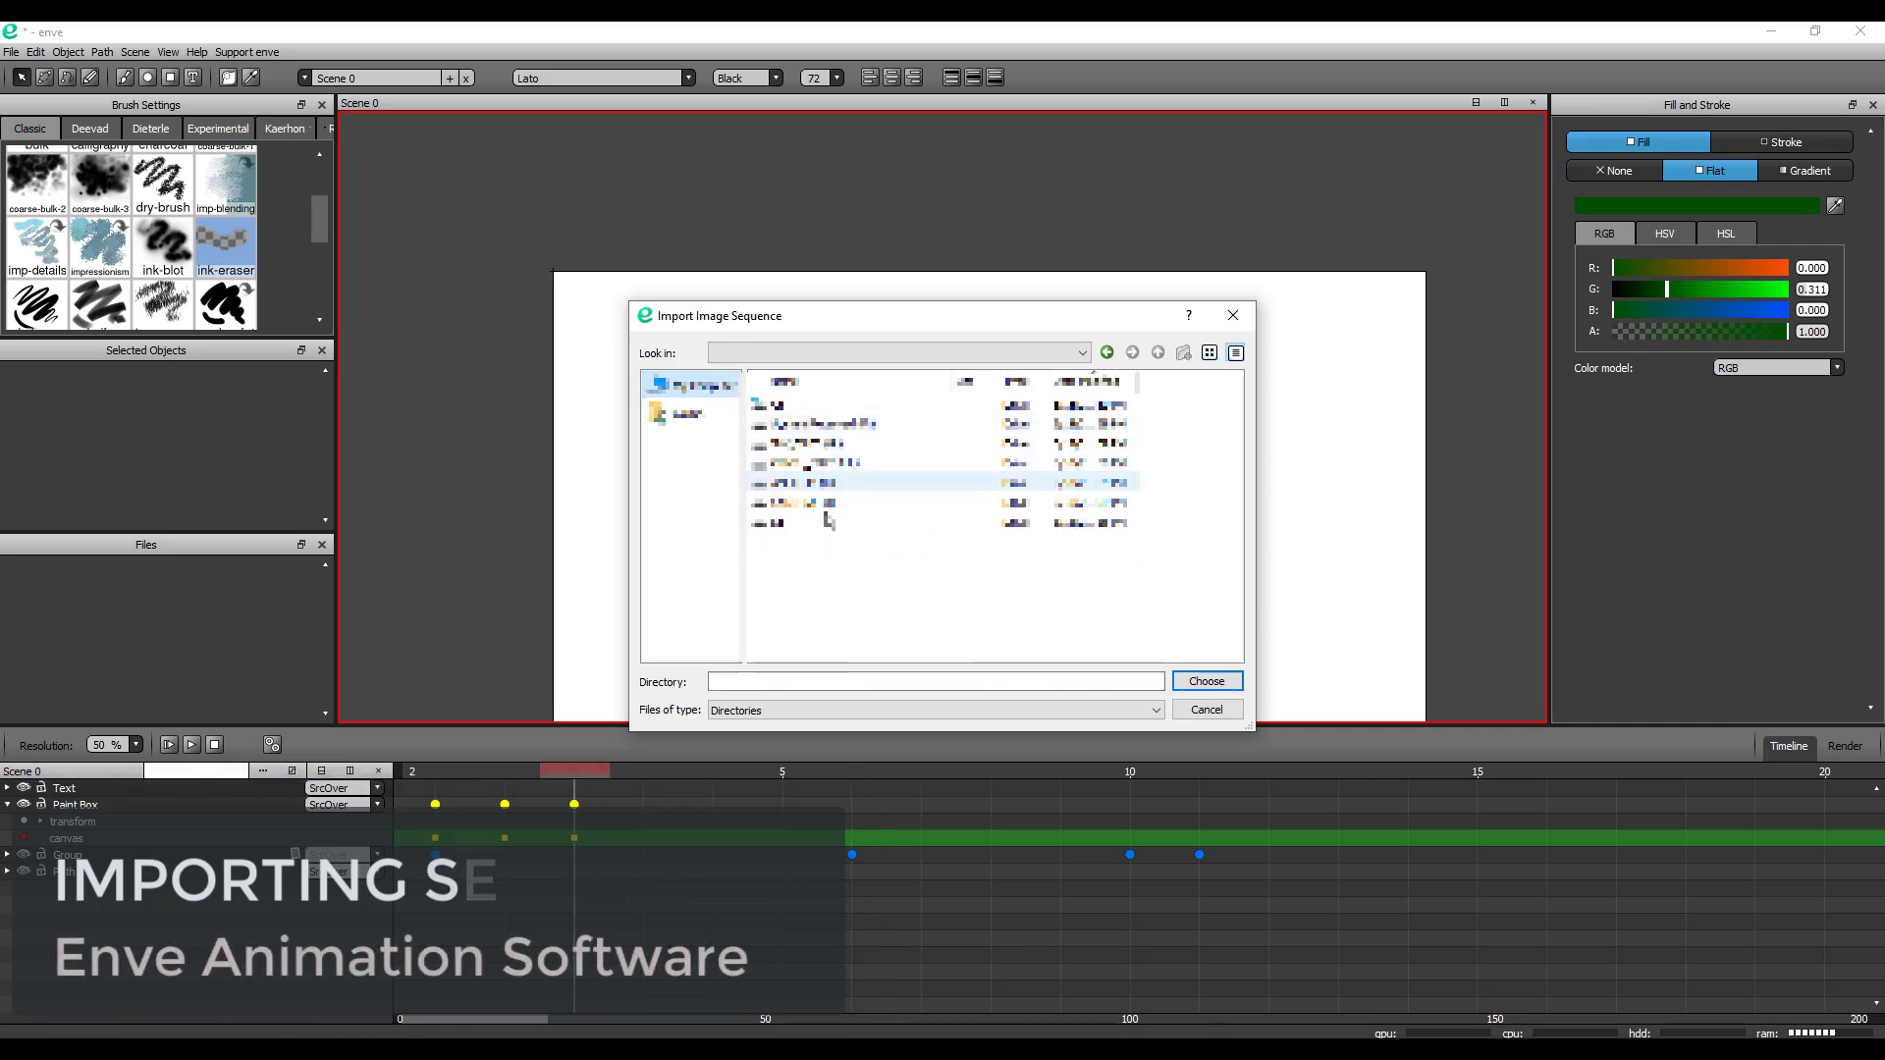
{"action": "double_click", "coordinate": [786, 522]}
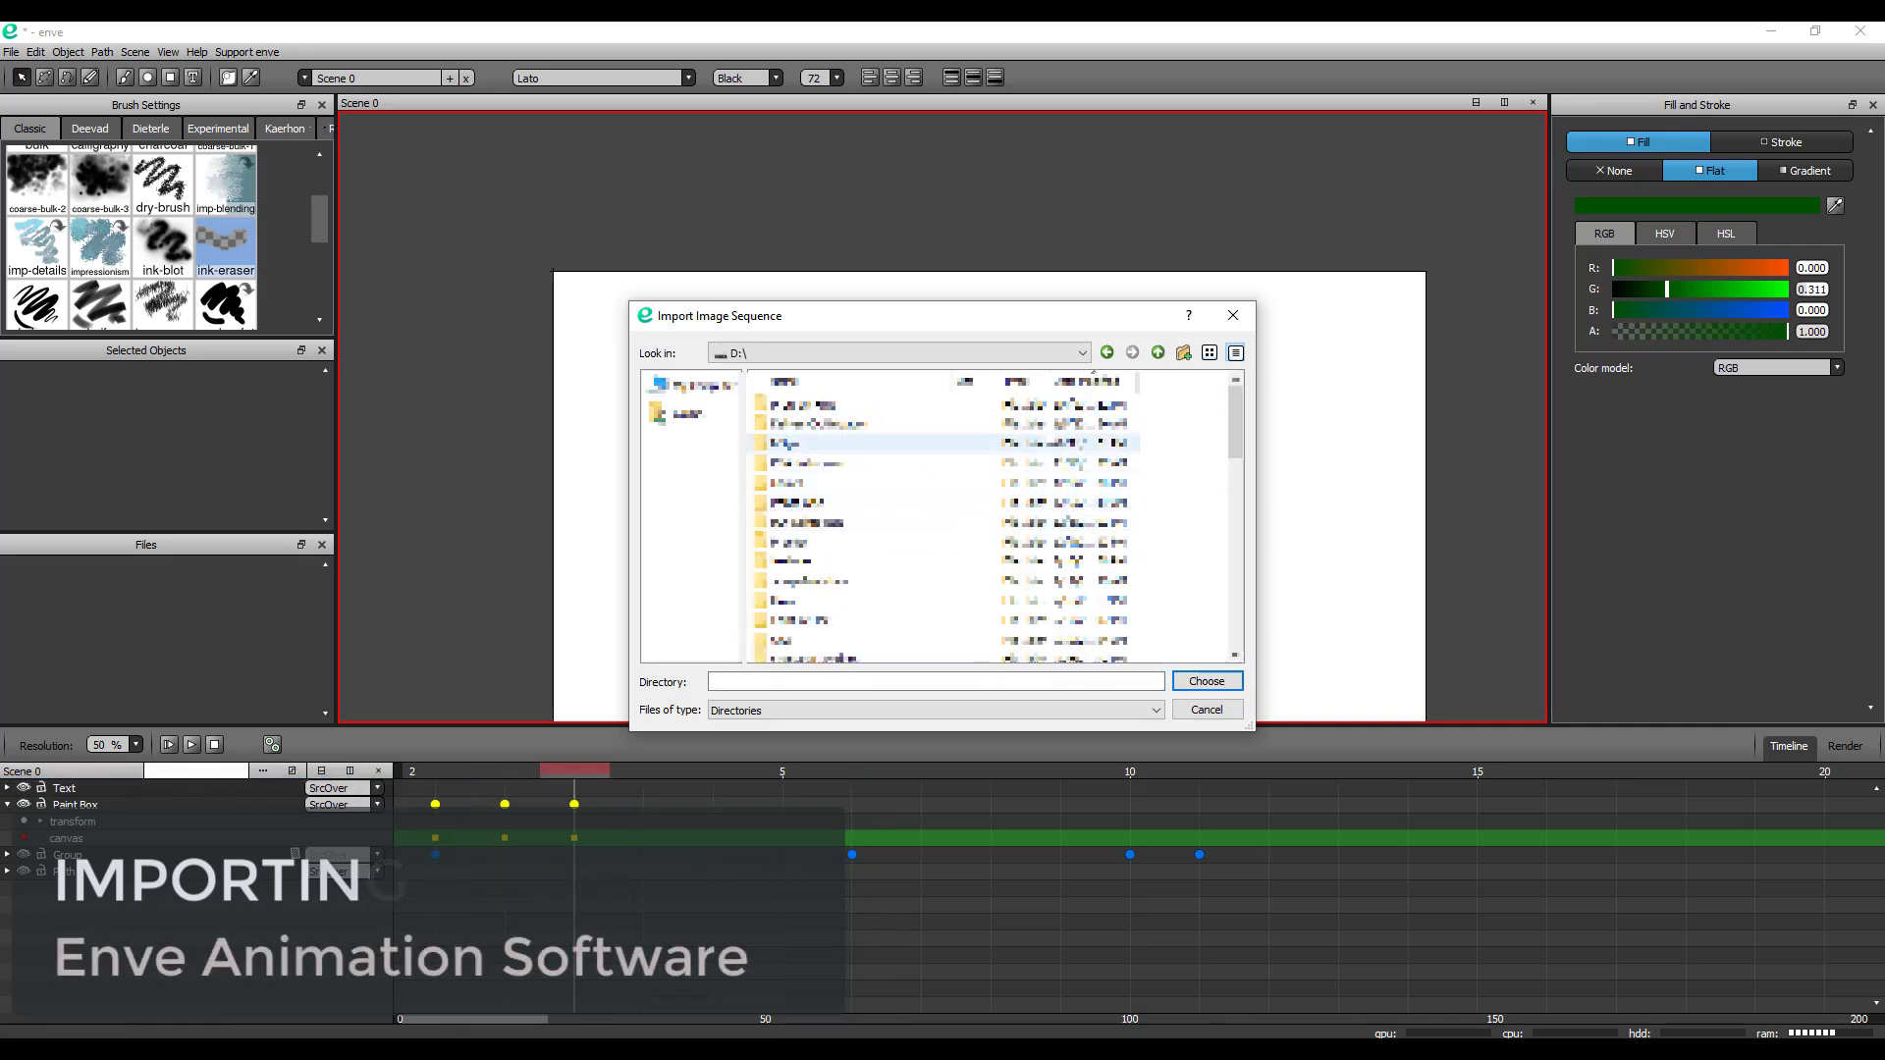
{"action": "left_click", "coordinate": [1086, 382]}
{"action": "double_click", "coordinate": [825, 404]}
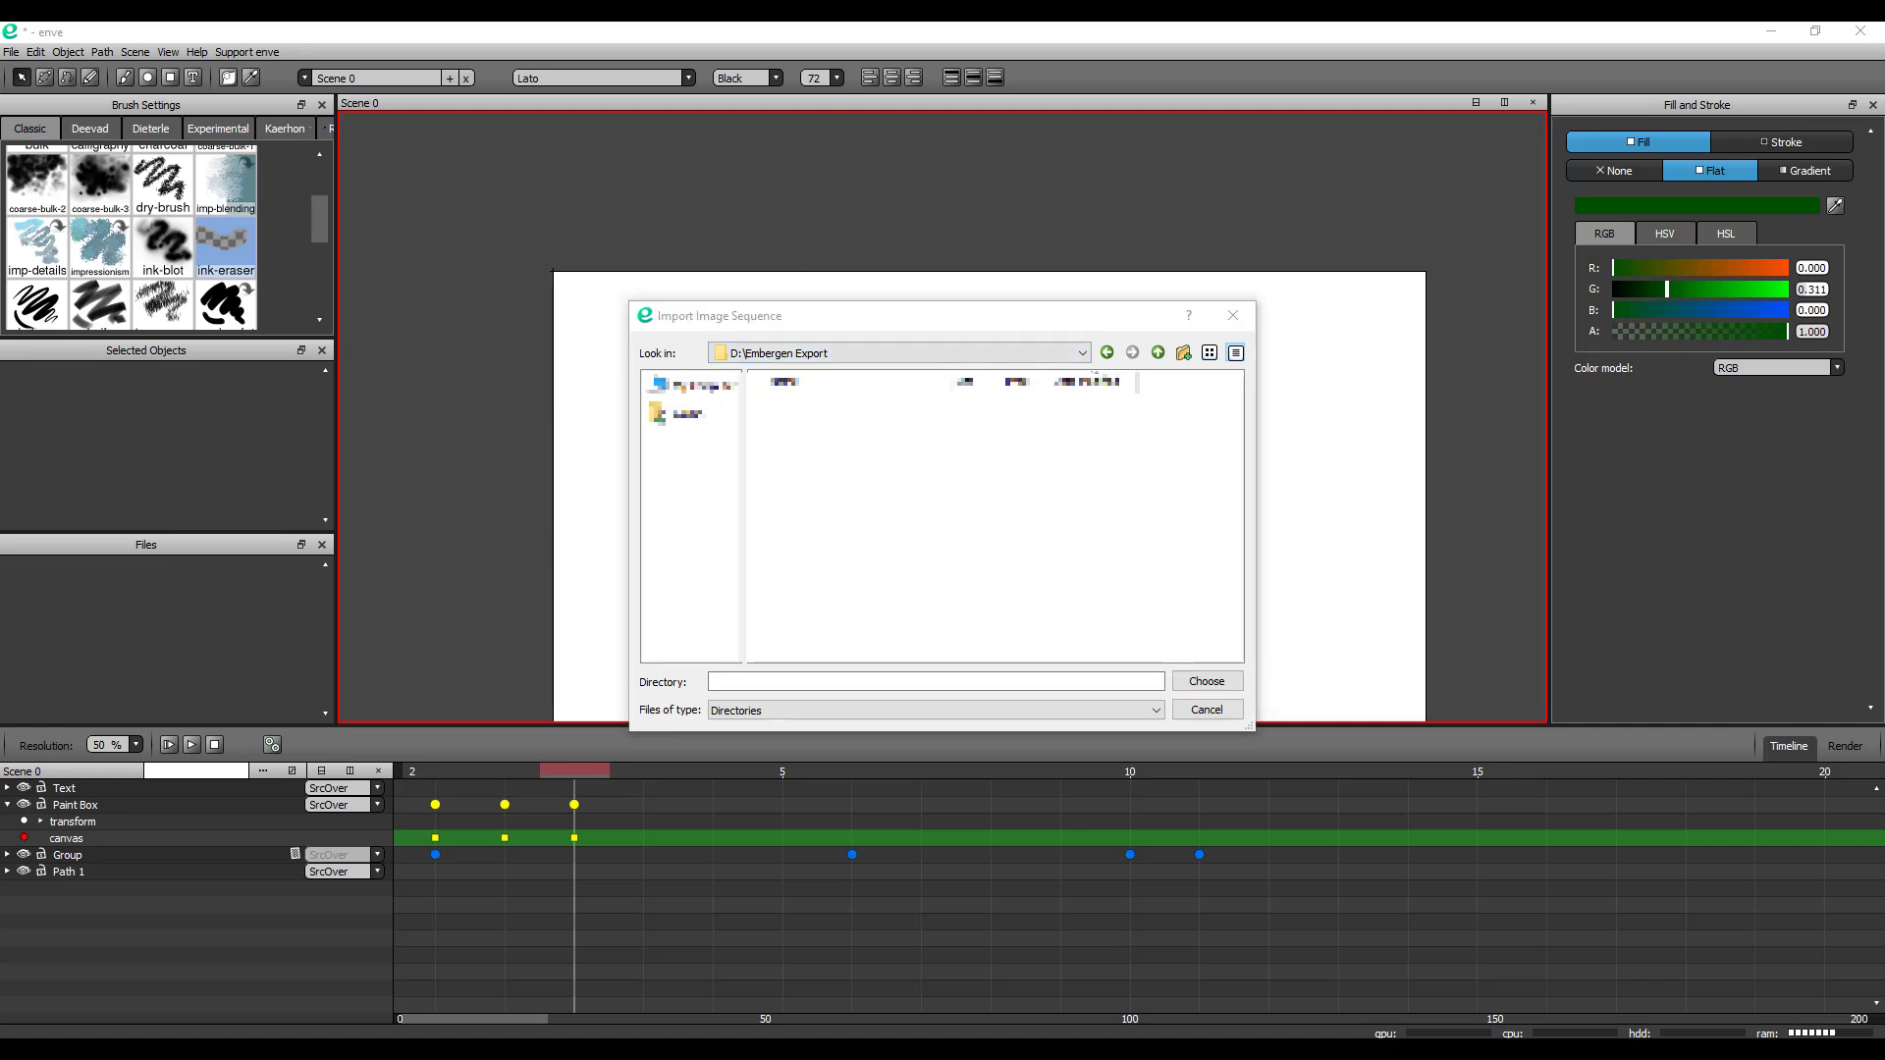
{"action": "left_click", "coordinate": [1224, 688]}
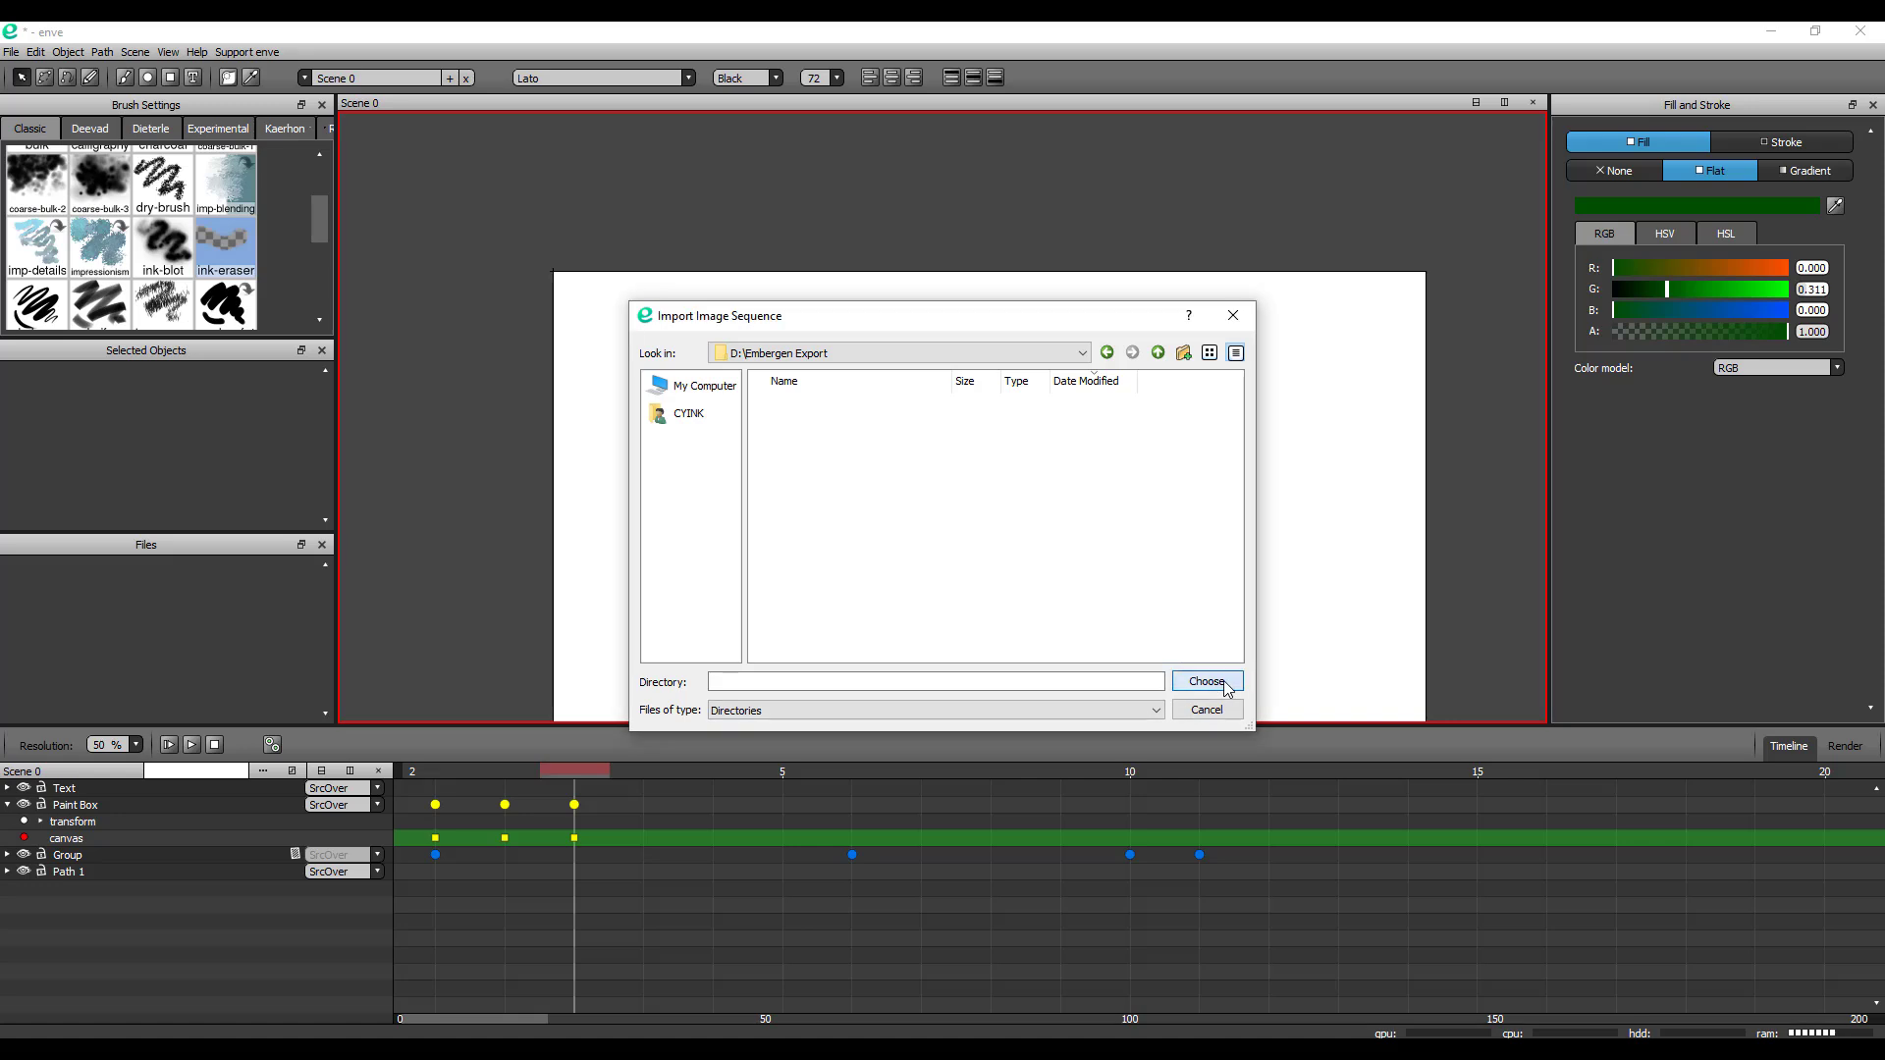
{"action": "left_click", "coordinate": [1224, 684]}
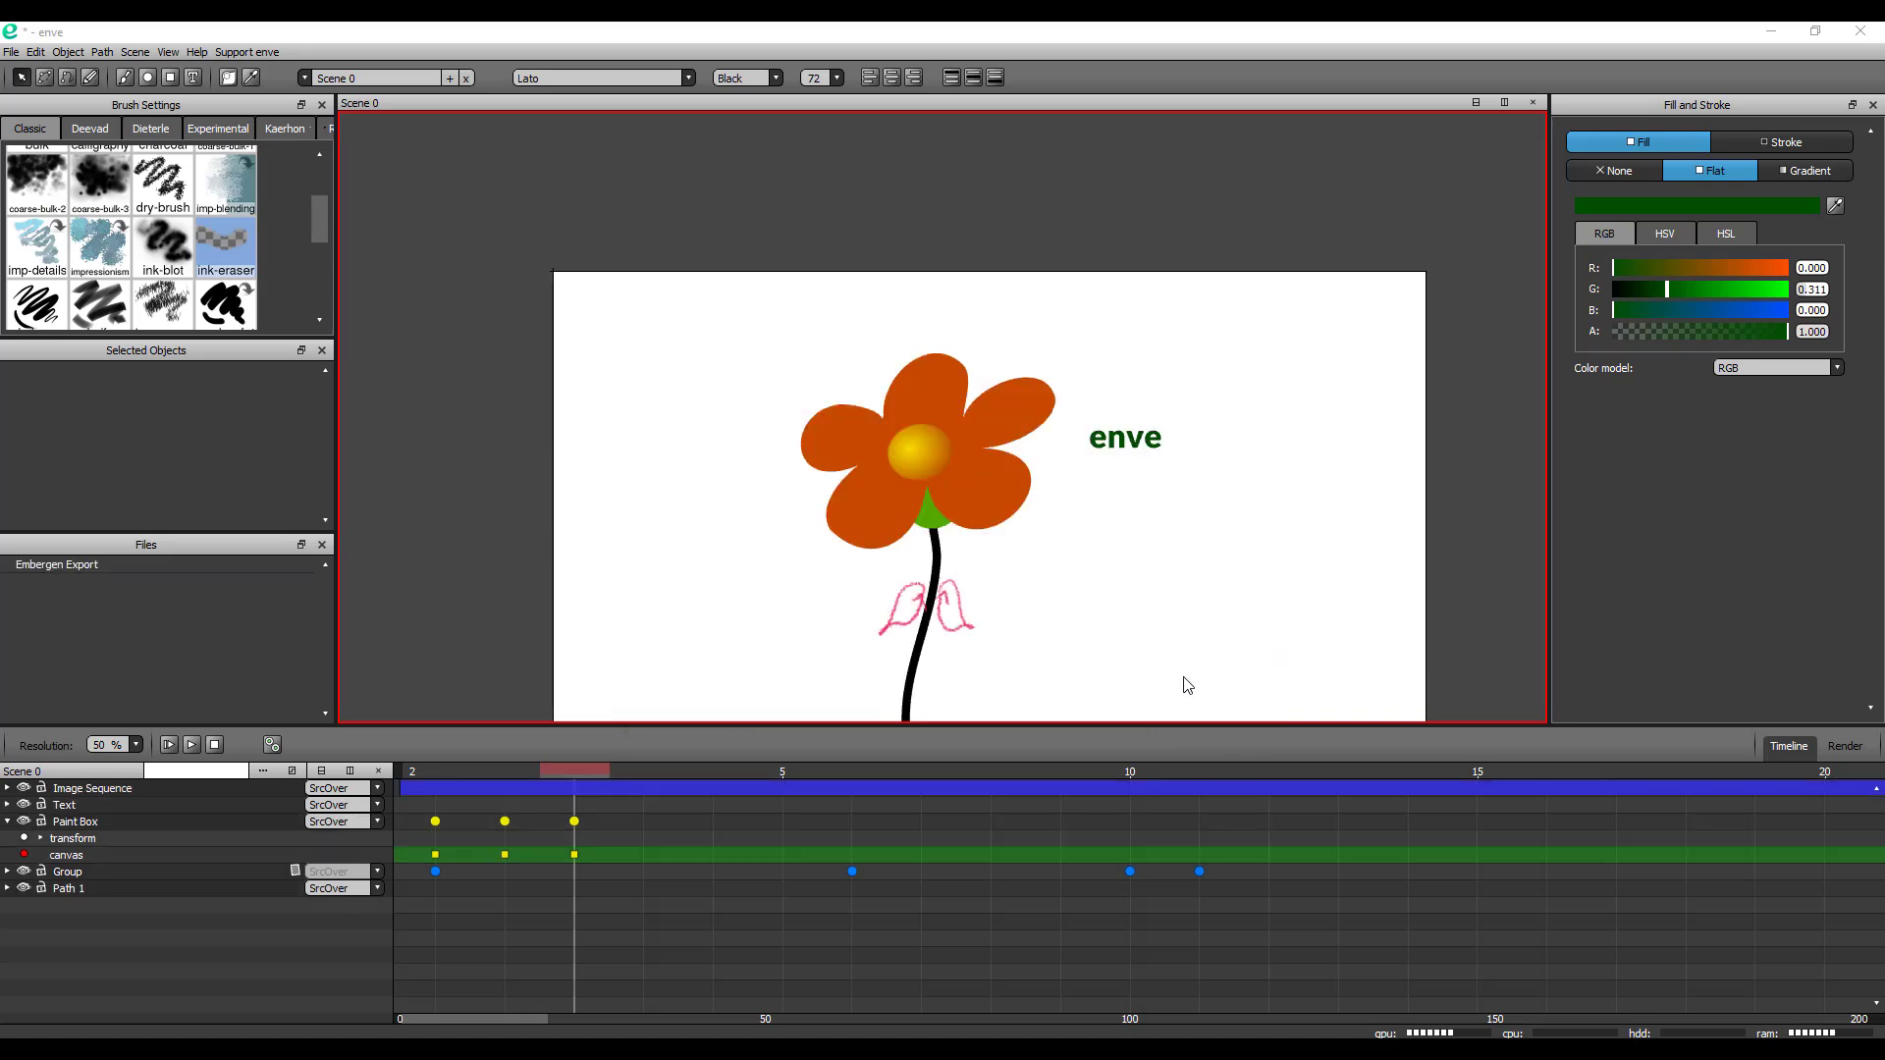
{"action": "left_click", "coordinate": [8, 821]}
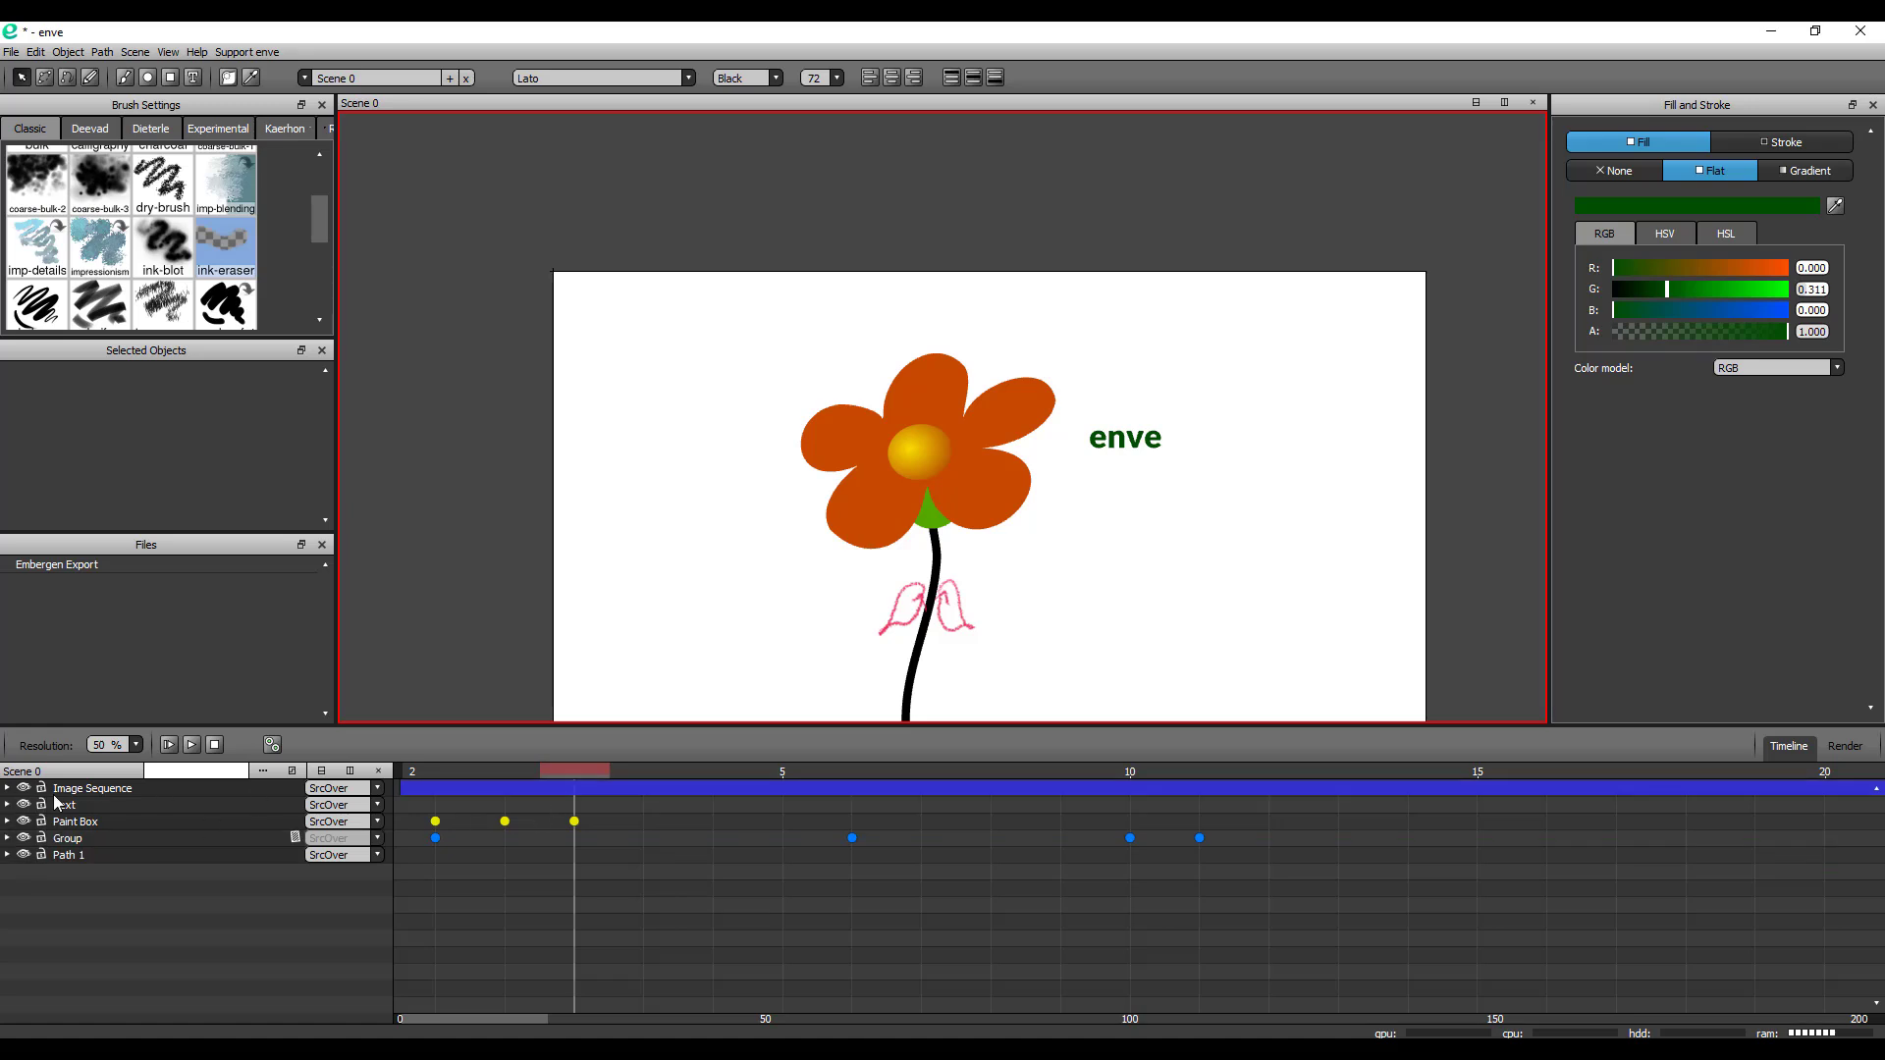
Move the image sequence to the left of the flower, enlarge it, and preview the animation
{"action": "left_click", "coordinate": [77, 789]}
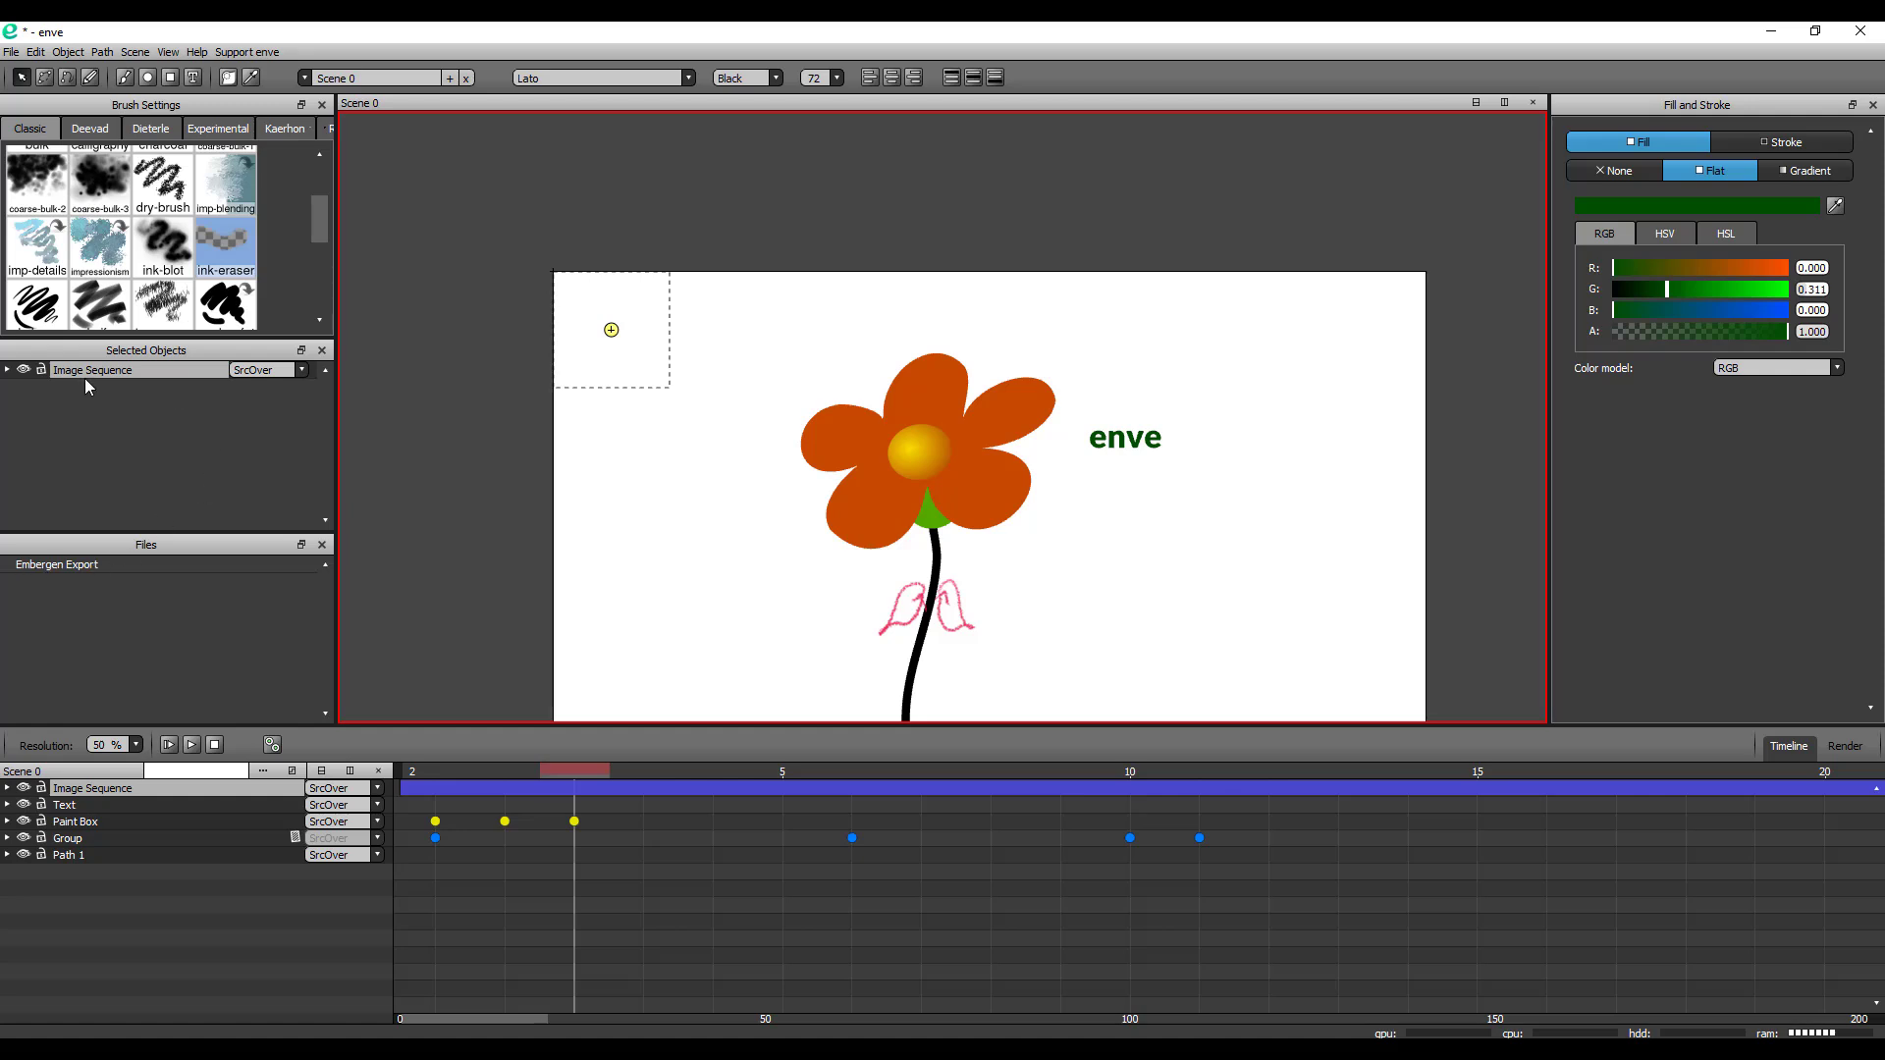
{"action": "left_click", "coordinate": [301, 370]}
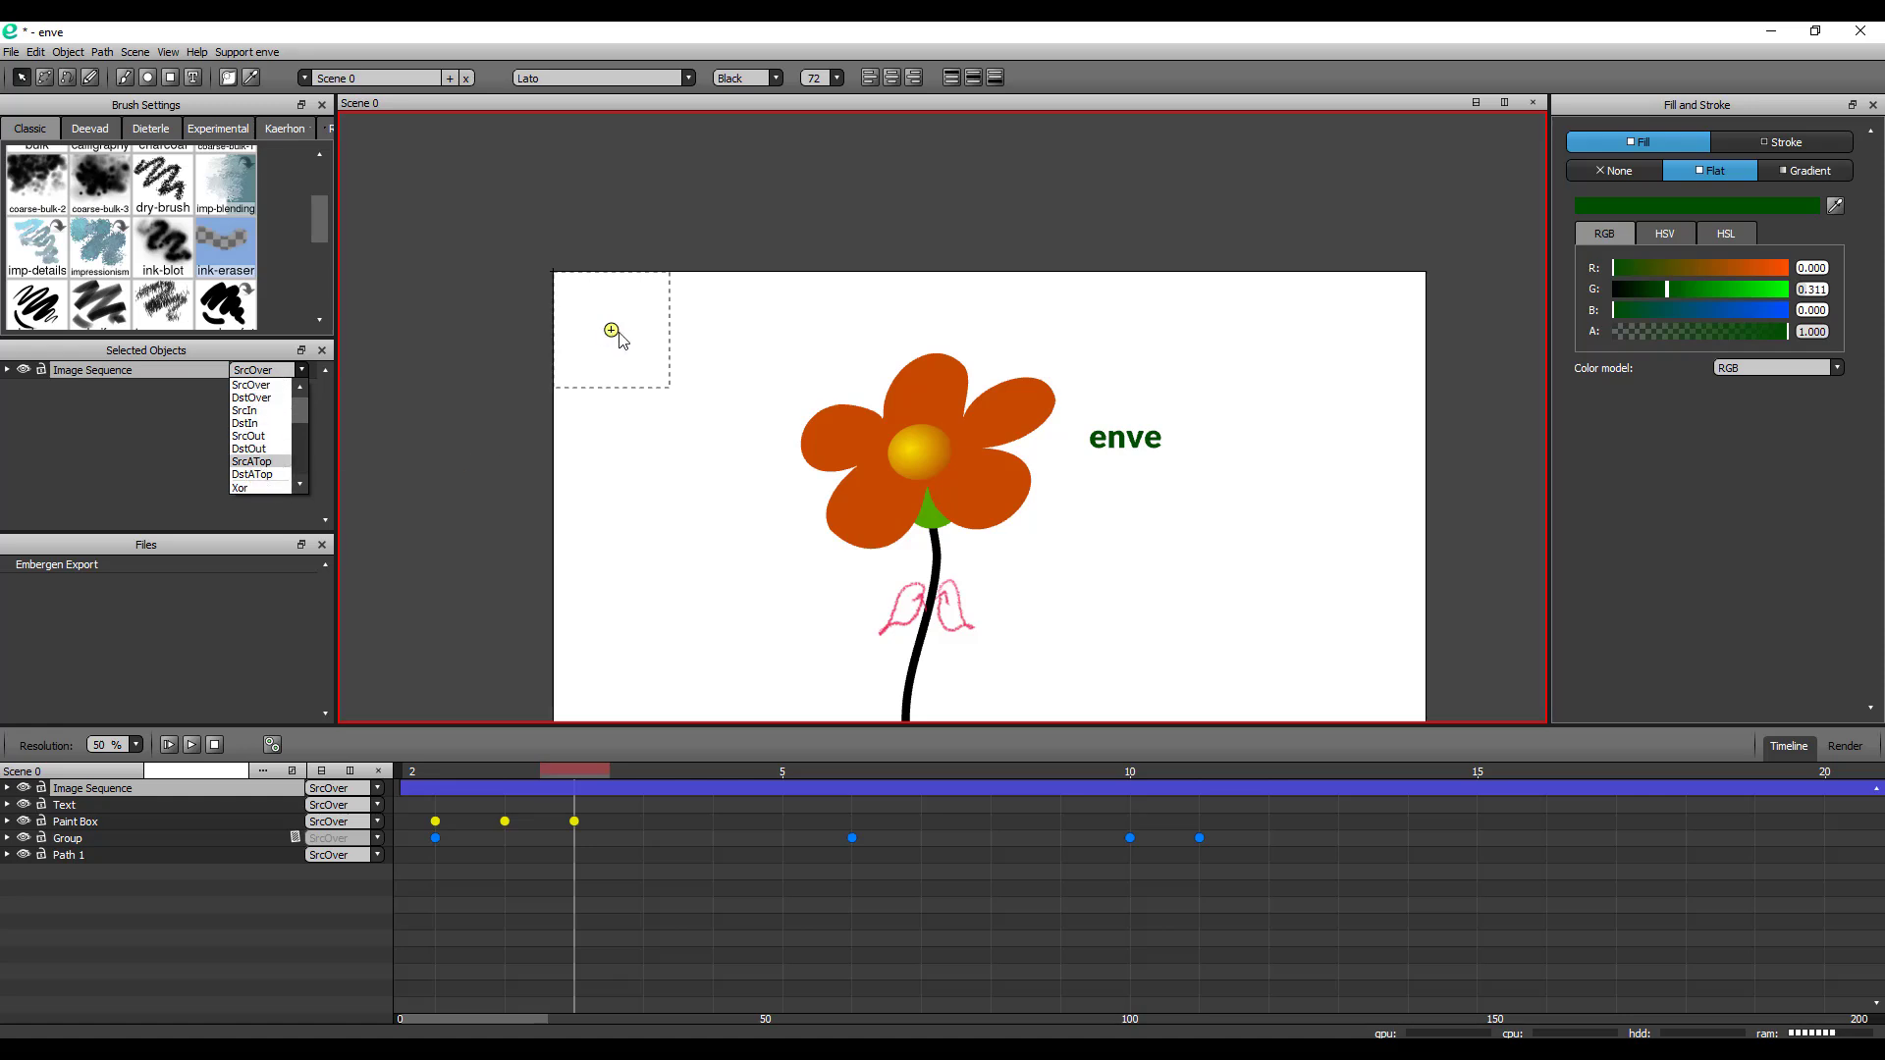
{"action": "left_click_drag", "start_coordinate": [618, 338], "coordinate": [753, 546]}
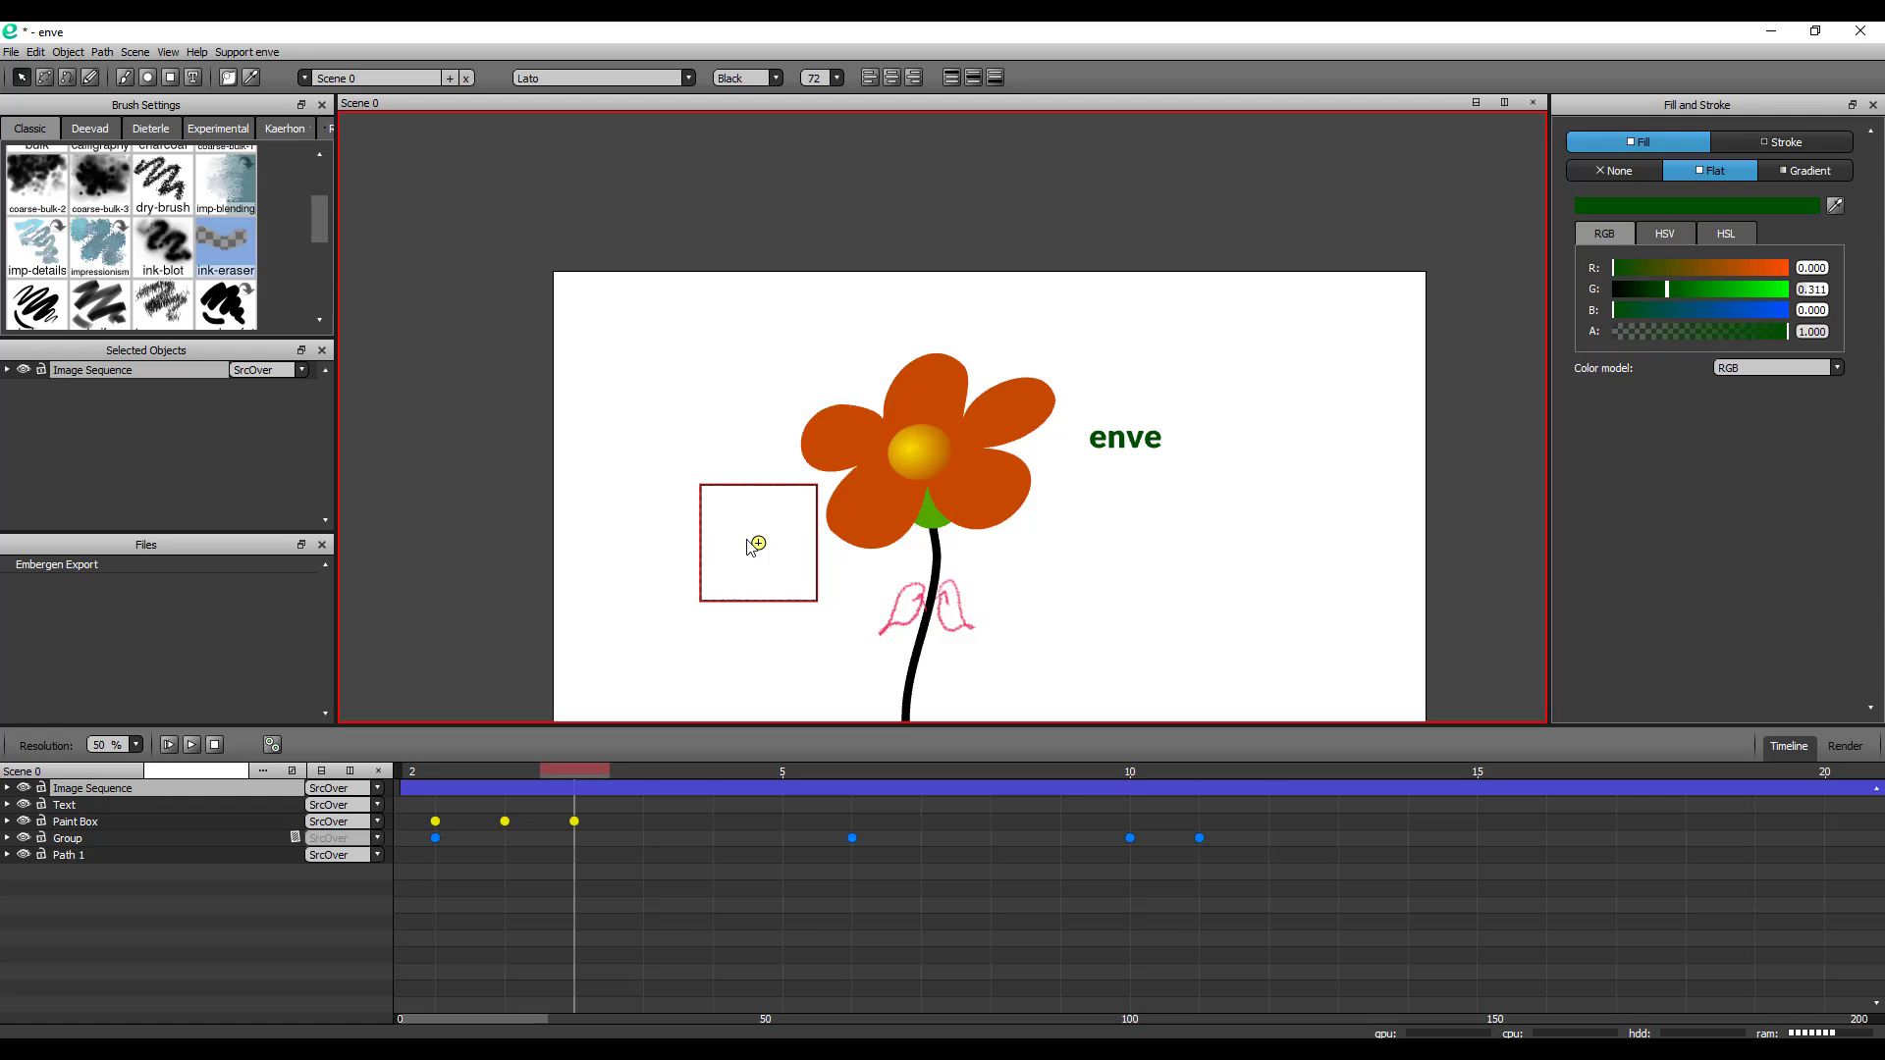
{"action": "key", "text": "s"}
{"action": "left_click", "coordinate": [1073, 682]}
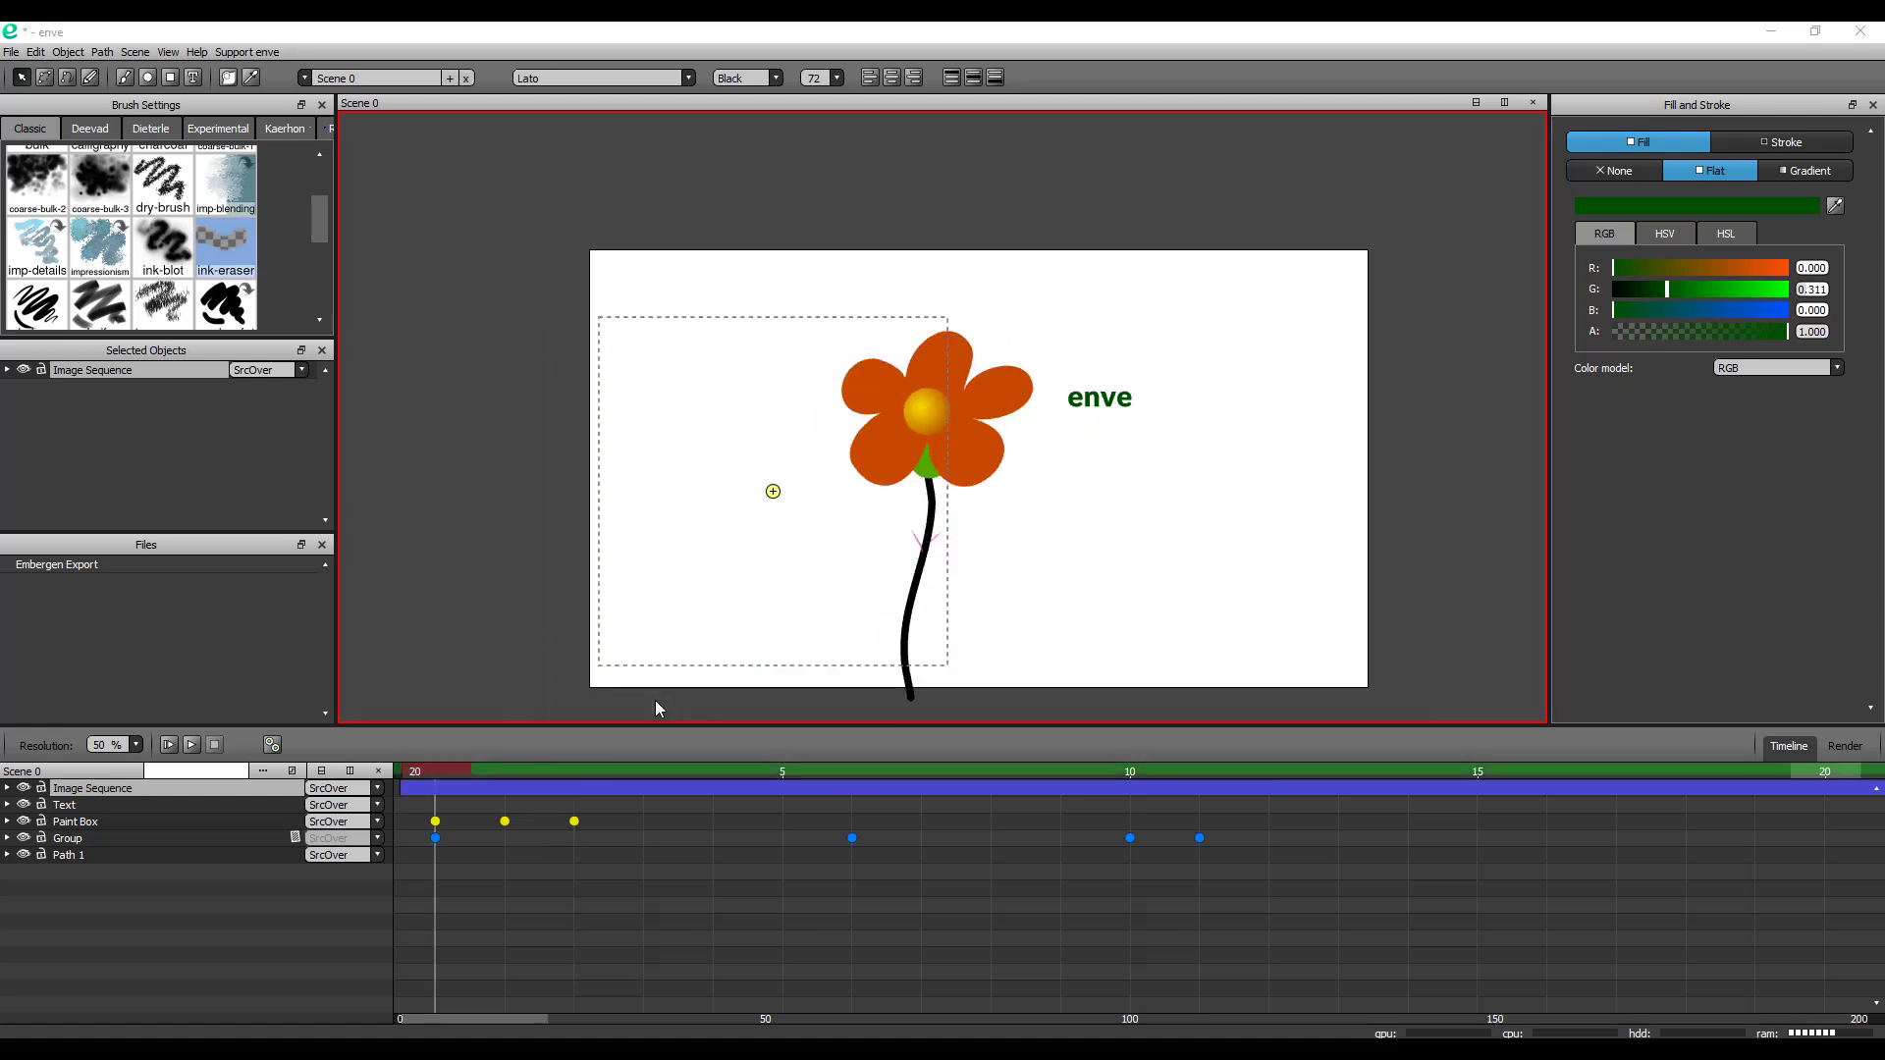
{"action": "left_click", "coordinate": [191, 746]}
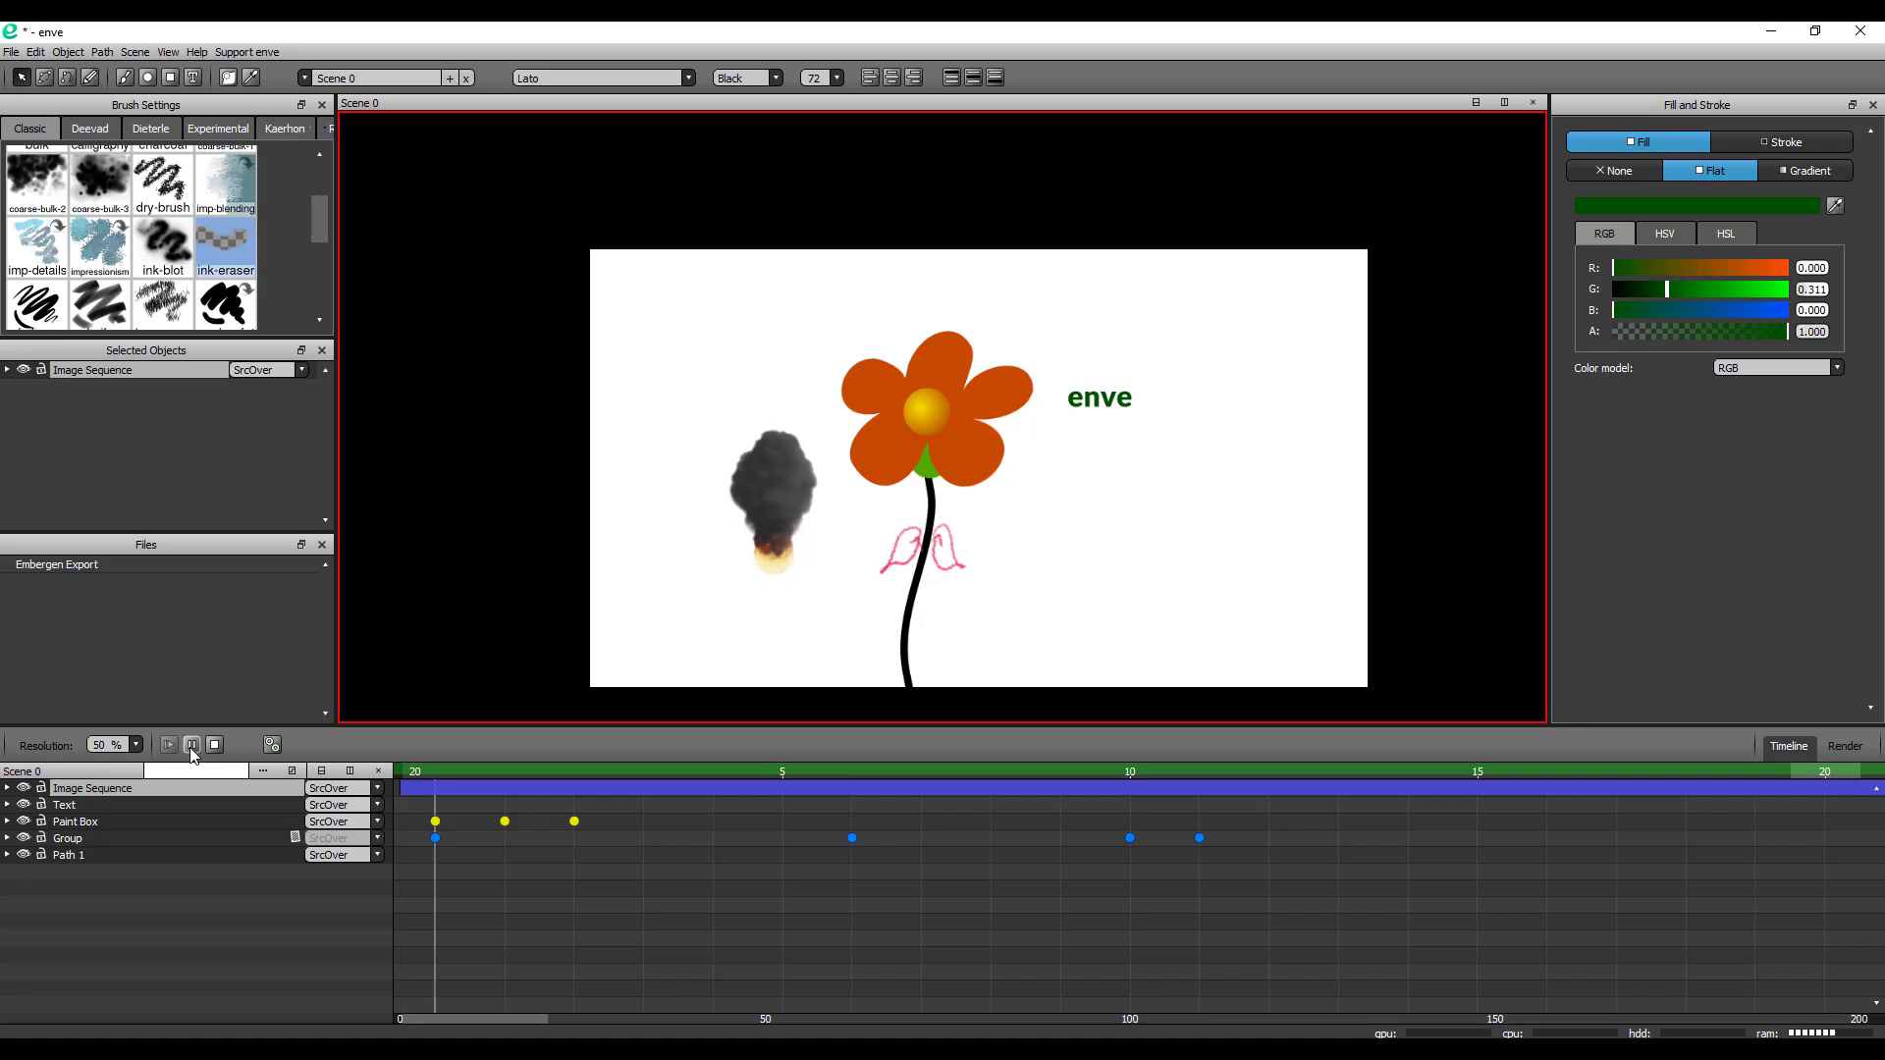
{"action": "left_click", "coordinate": [192, 748]}
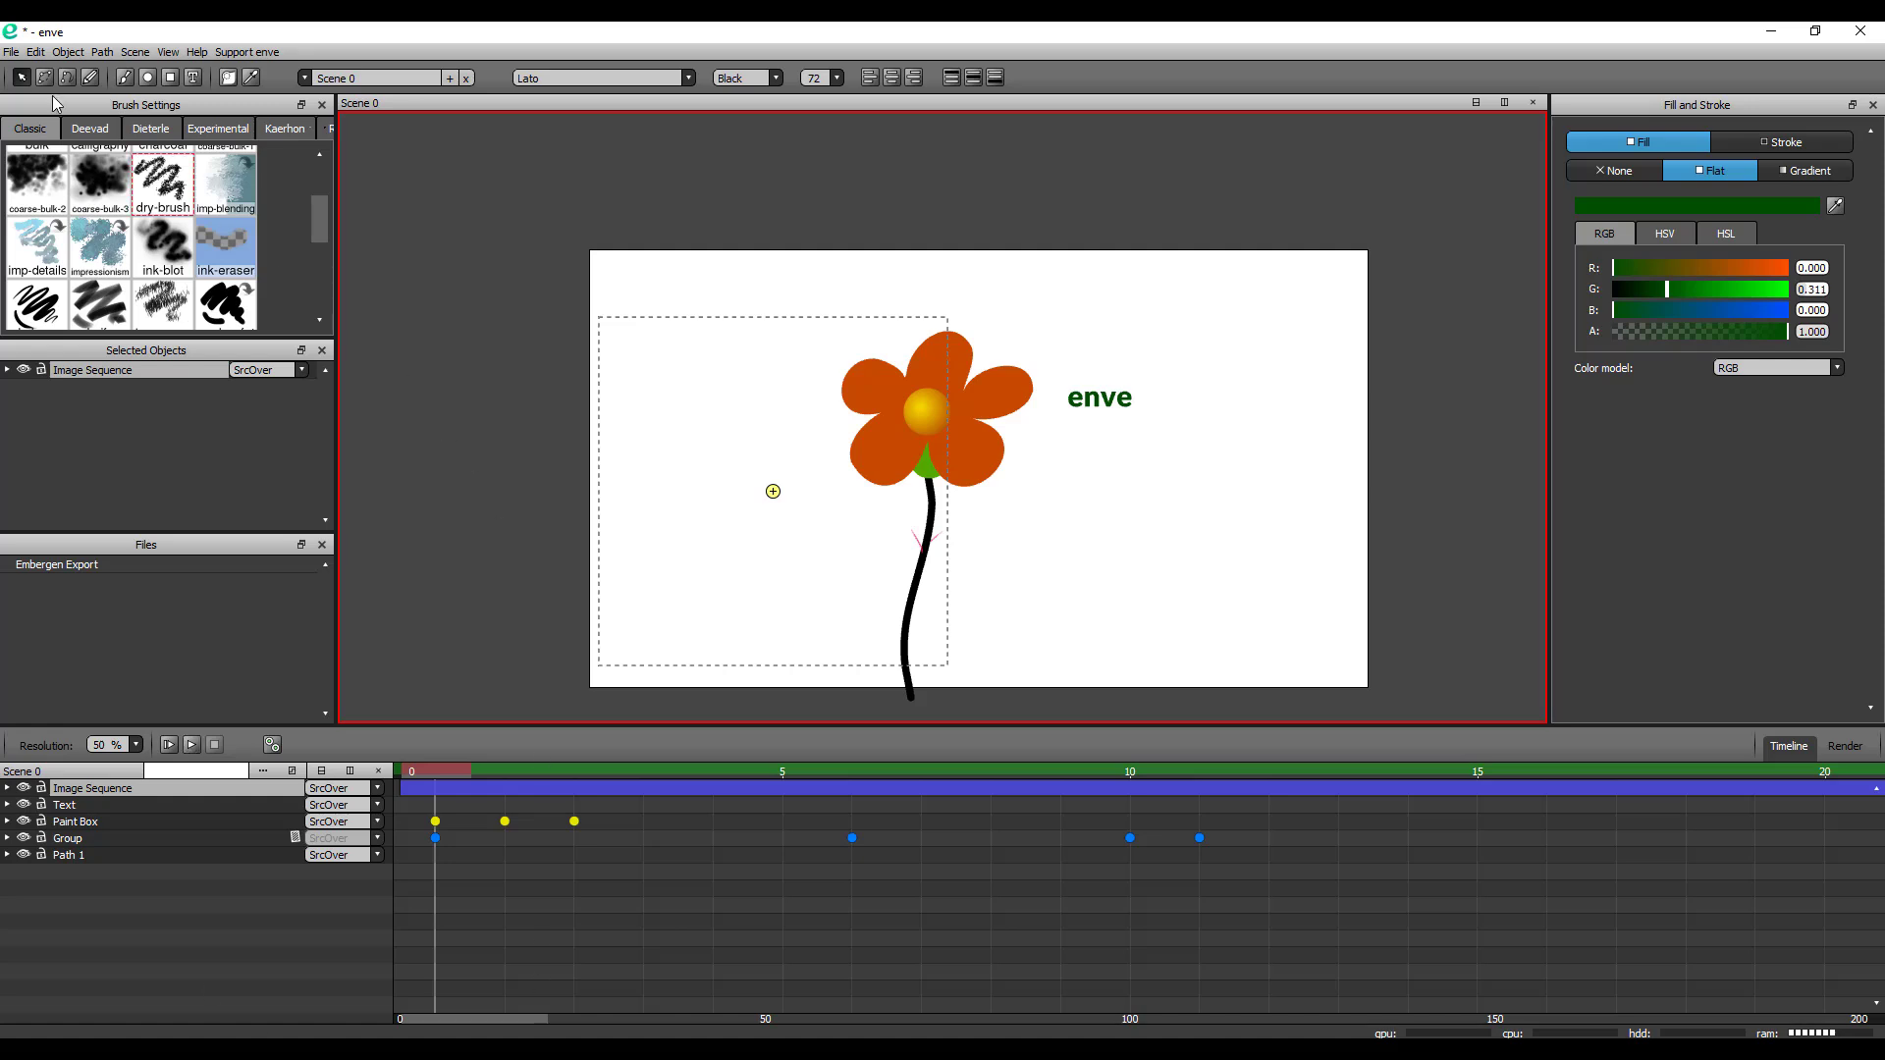
Set the end of the scene's frame range to 50
{"action": "left_click", "coordinate": [134, 52]}
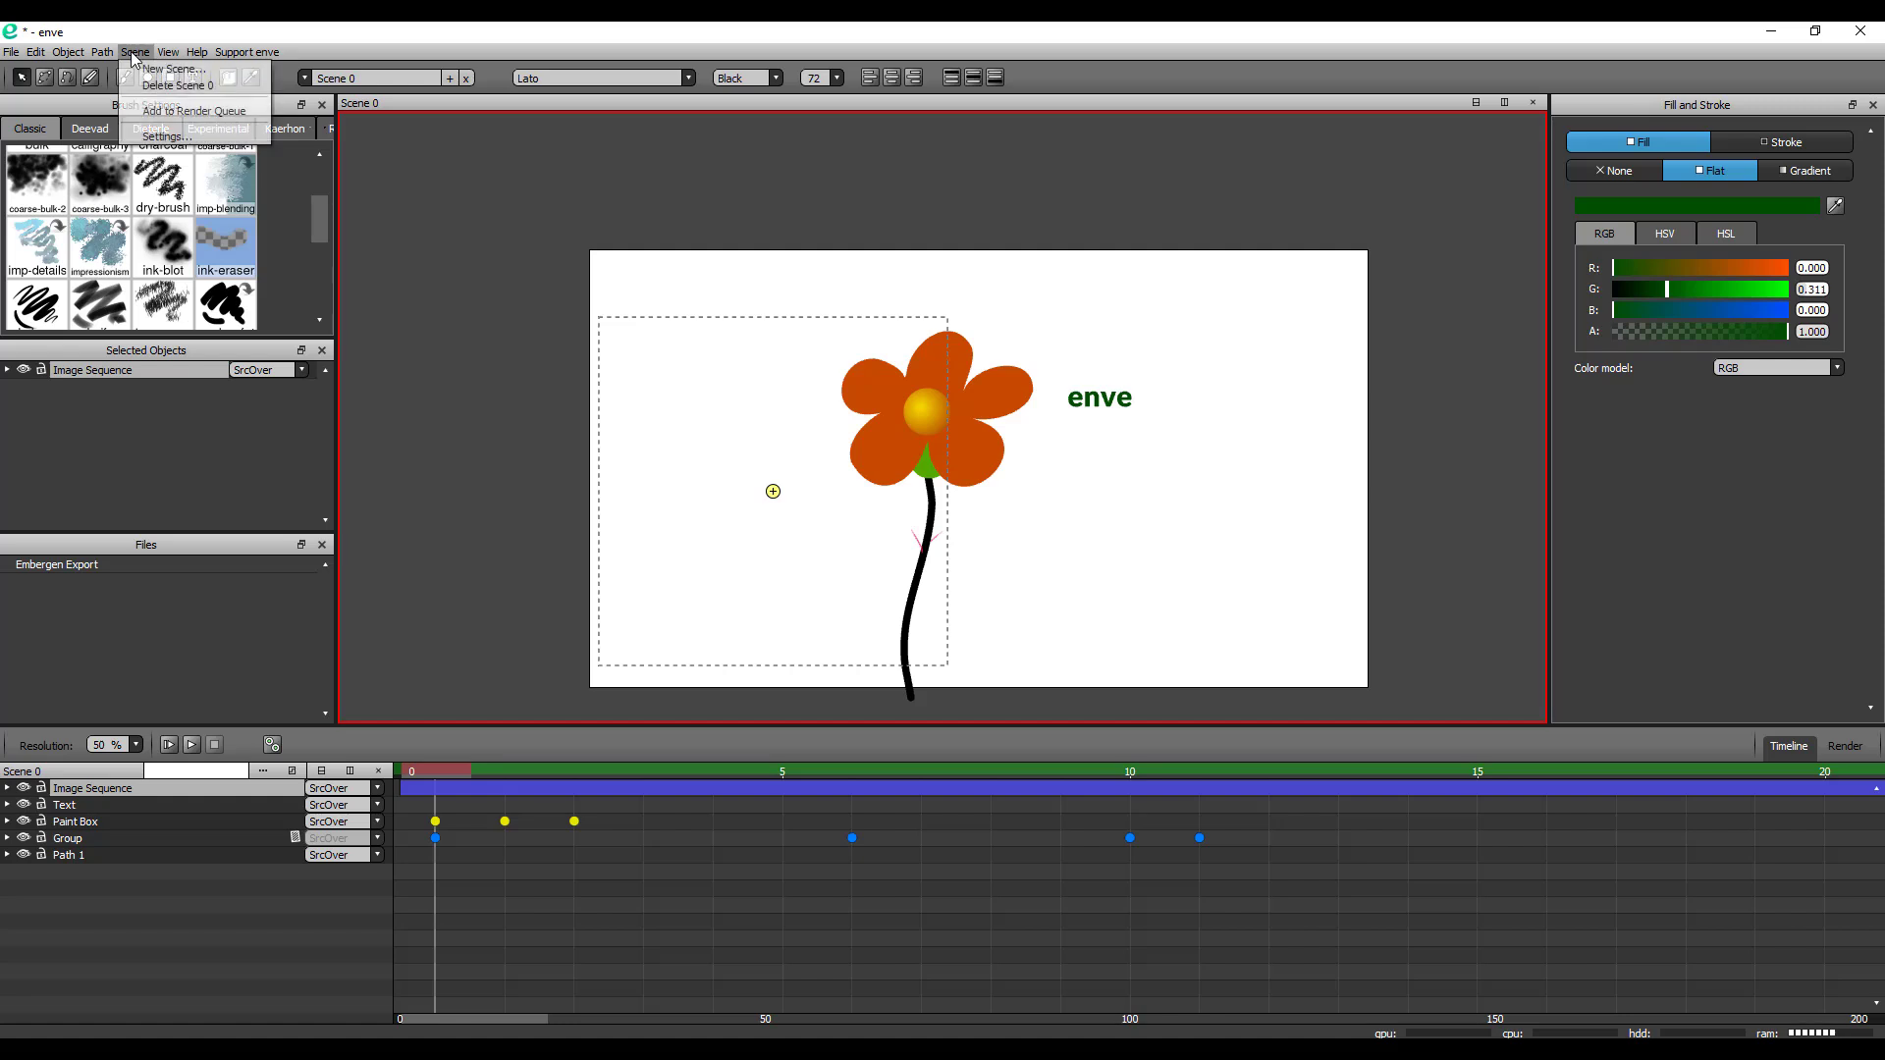
{"action": "left_click", "coordinate": [157, 138]}
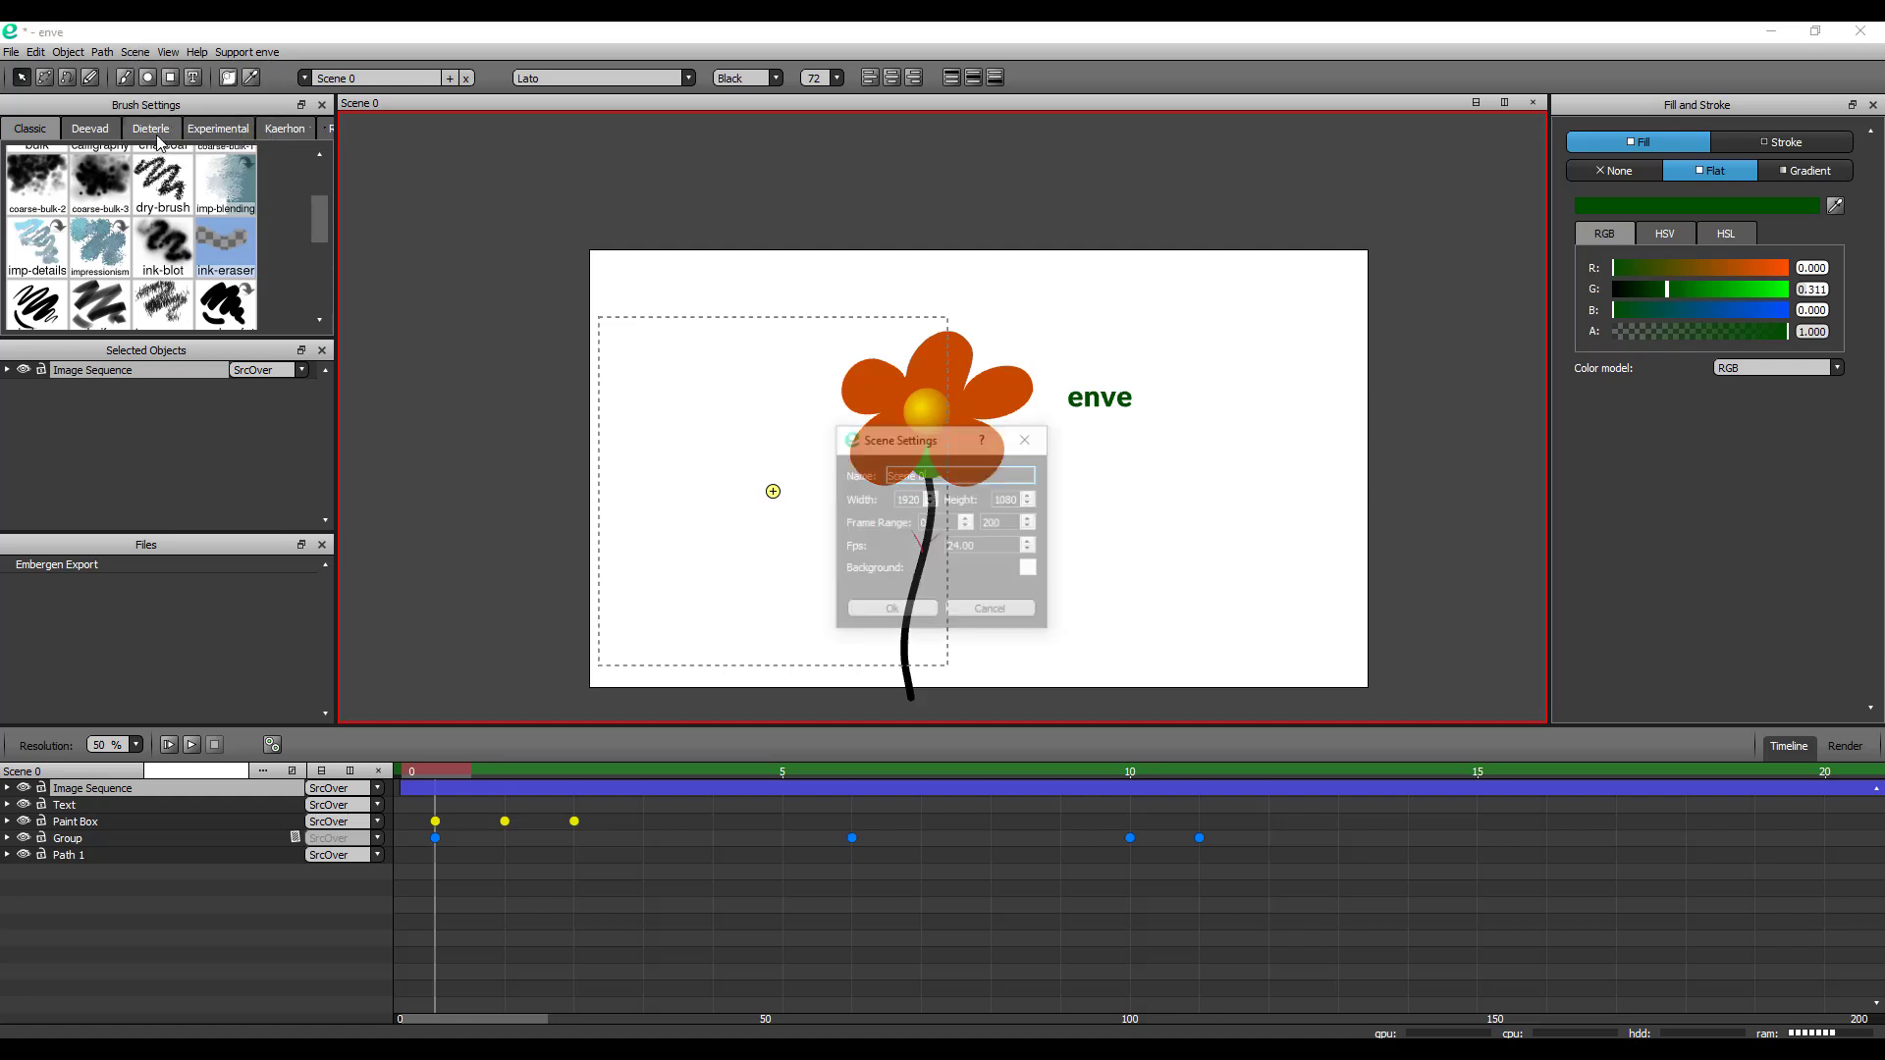
{"action": "double_click", "coordinate": [1017, 522]}
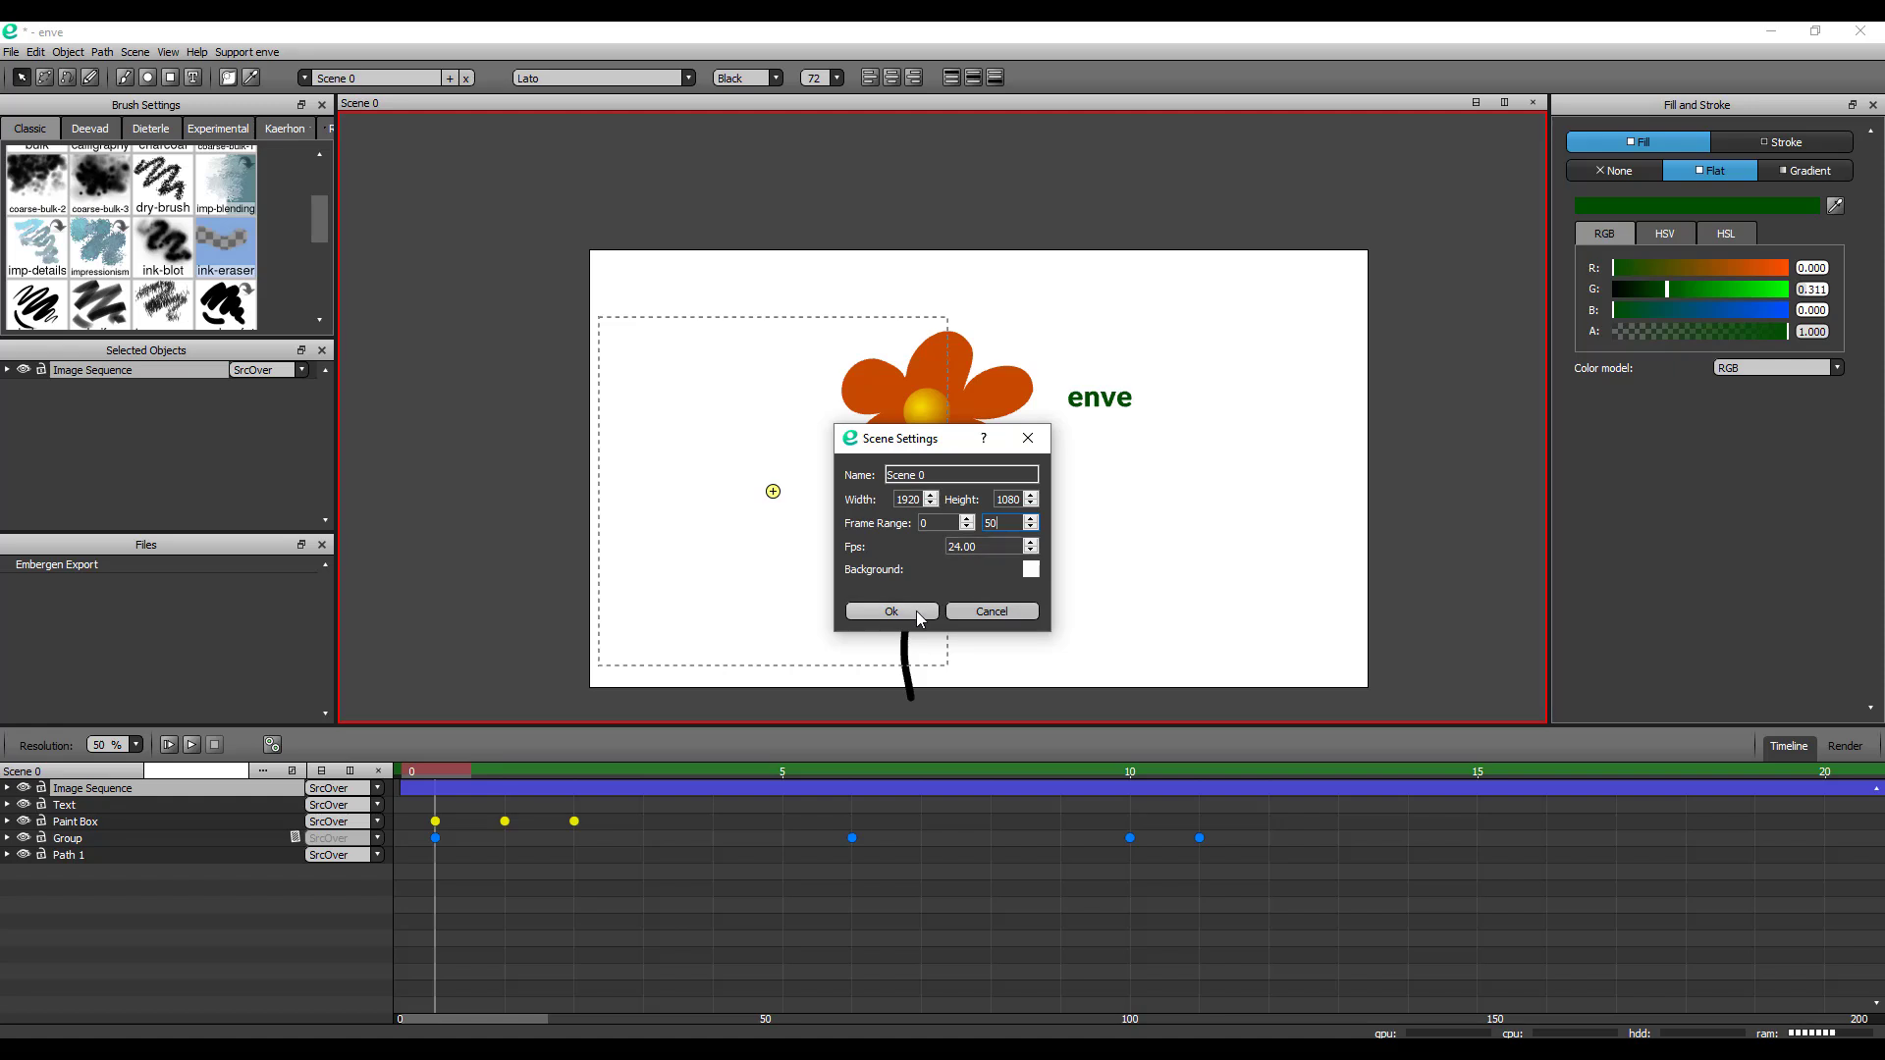
{"action": "left_click_drag", "start_coordinate": [920, 447], "coordinate": [936, 384]}
{"action": "left_click", "coordinate": [933, 553]}
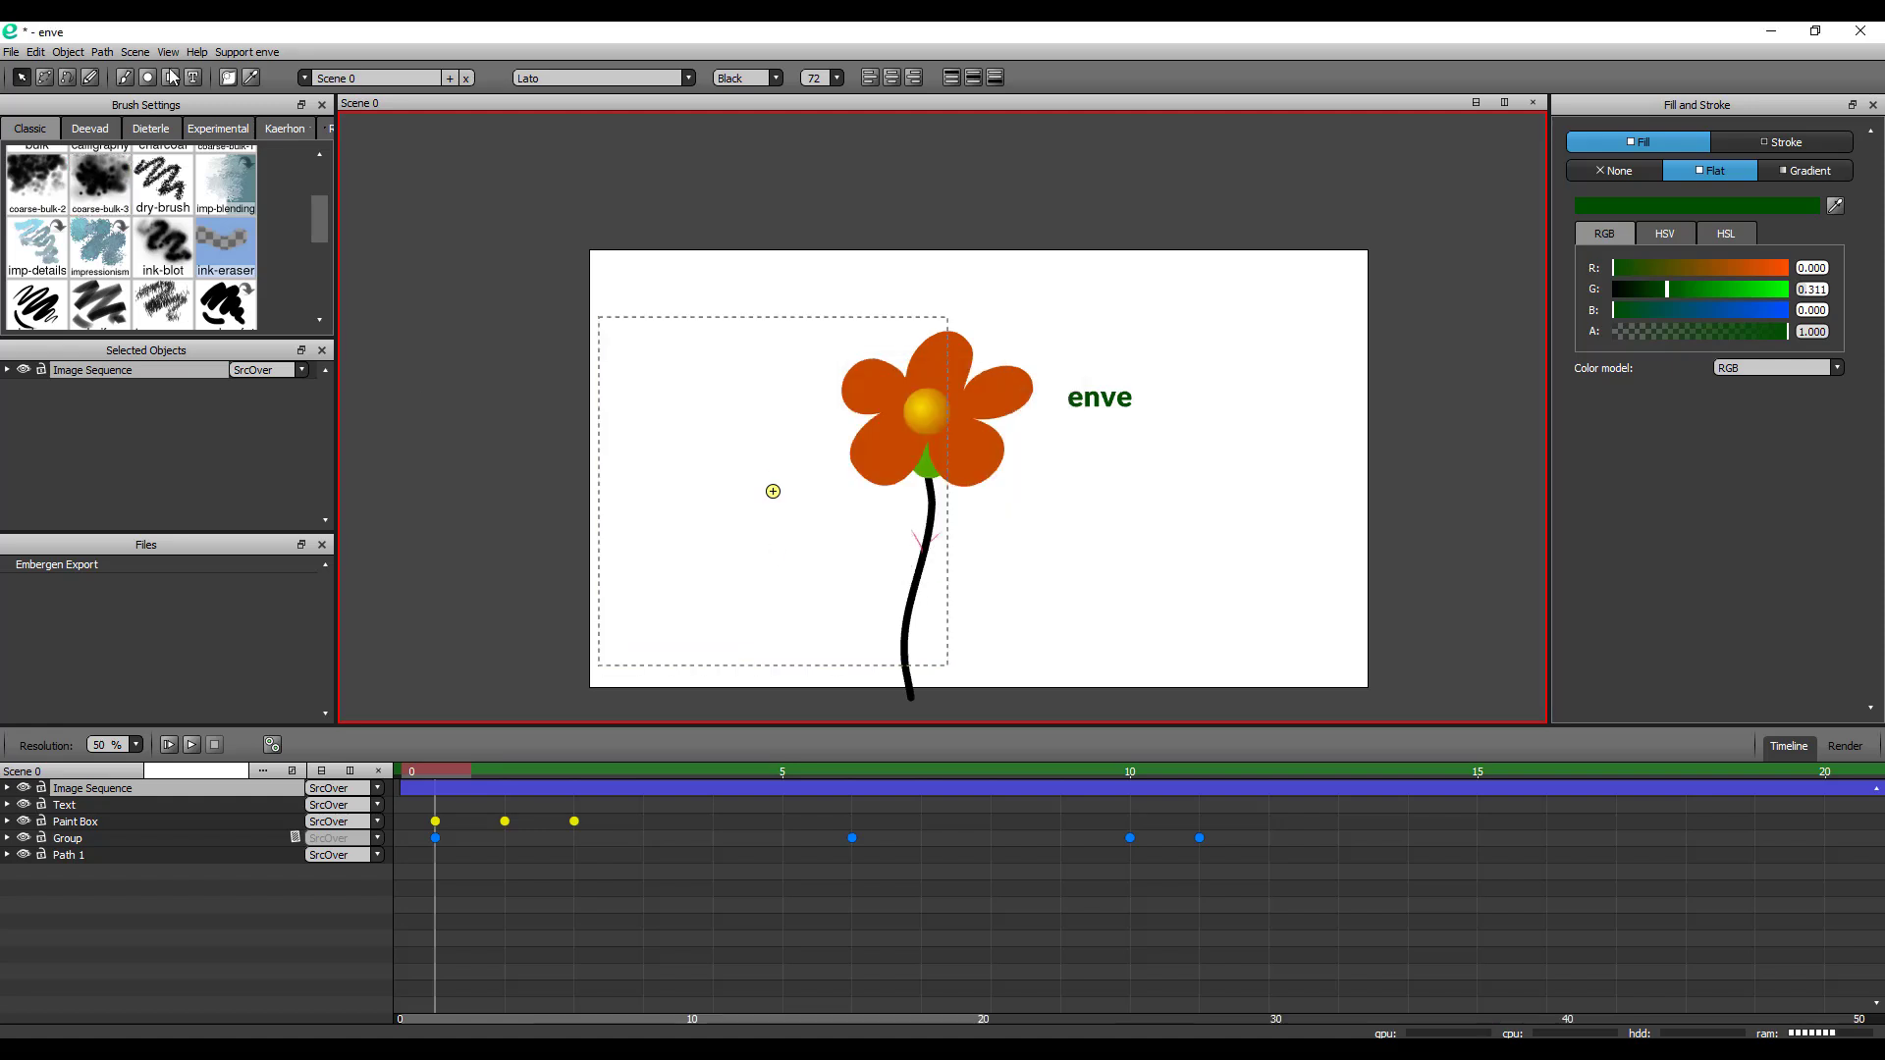
Review the scene settings, including the background colour option
{"action": "left_click", "coordinate": [135, 52]}
{"action": "left_click", "coordinate": [155, 138]}
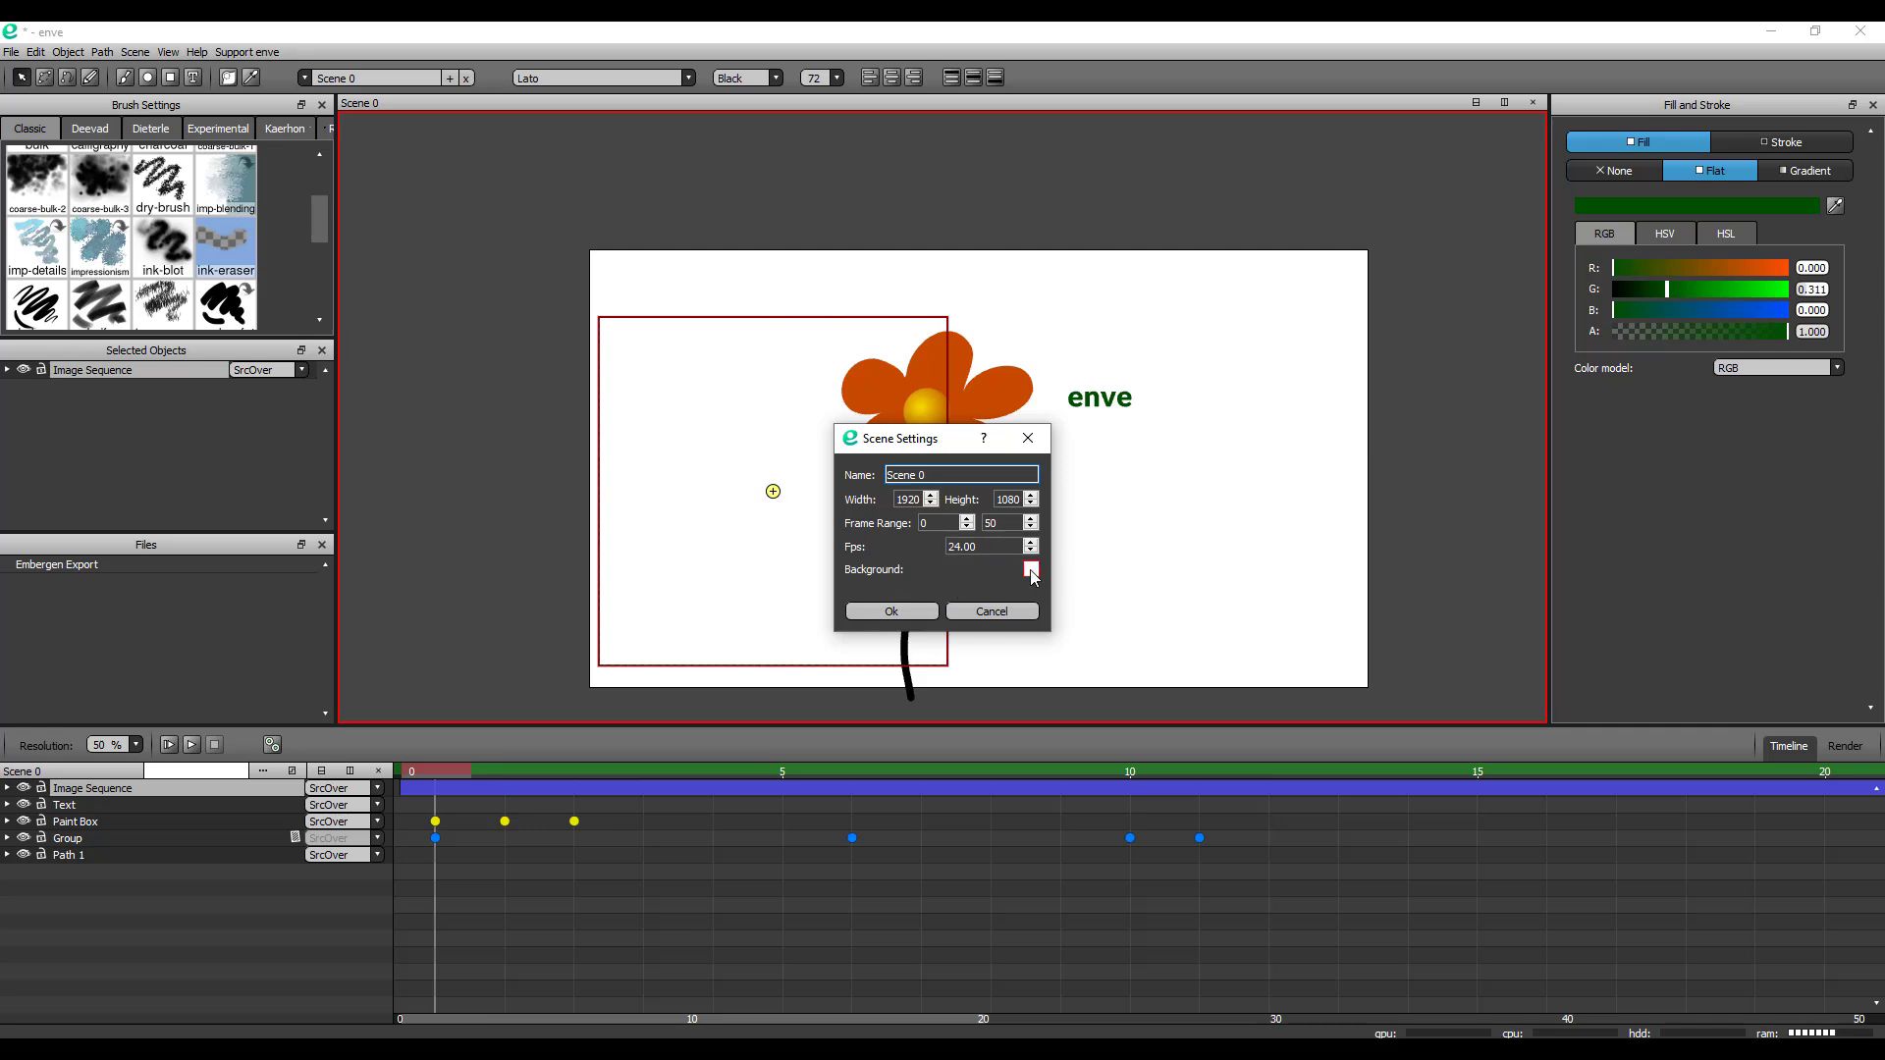
{"action": "left_click", "coordinate": [894, 611]}
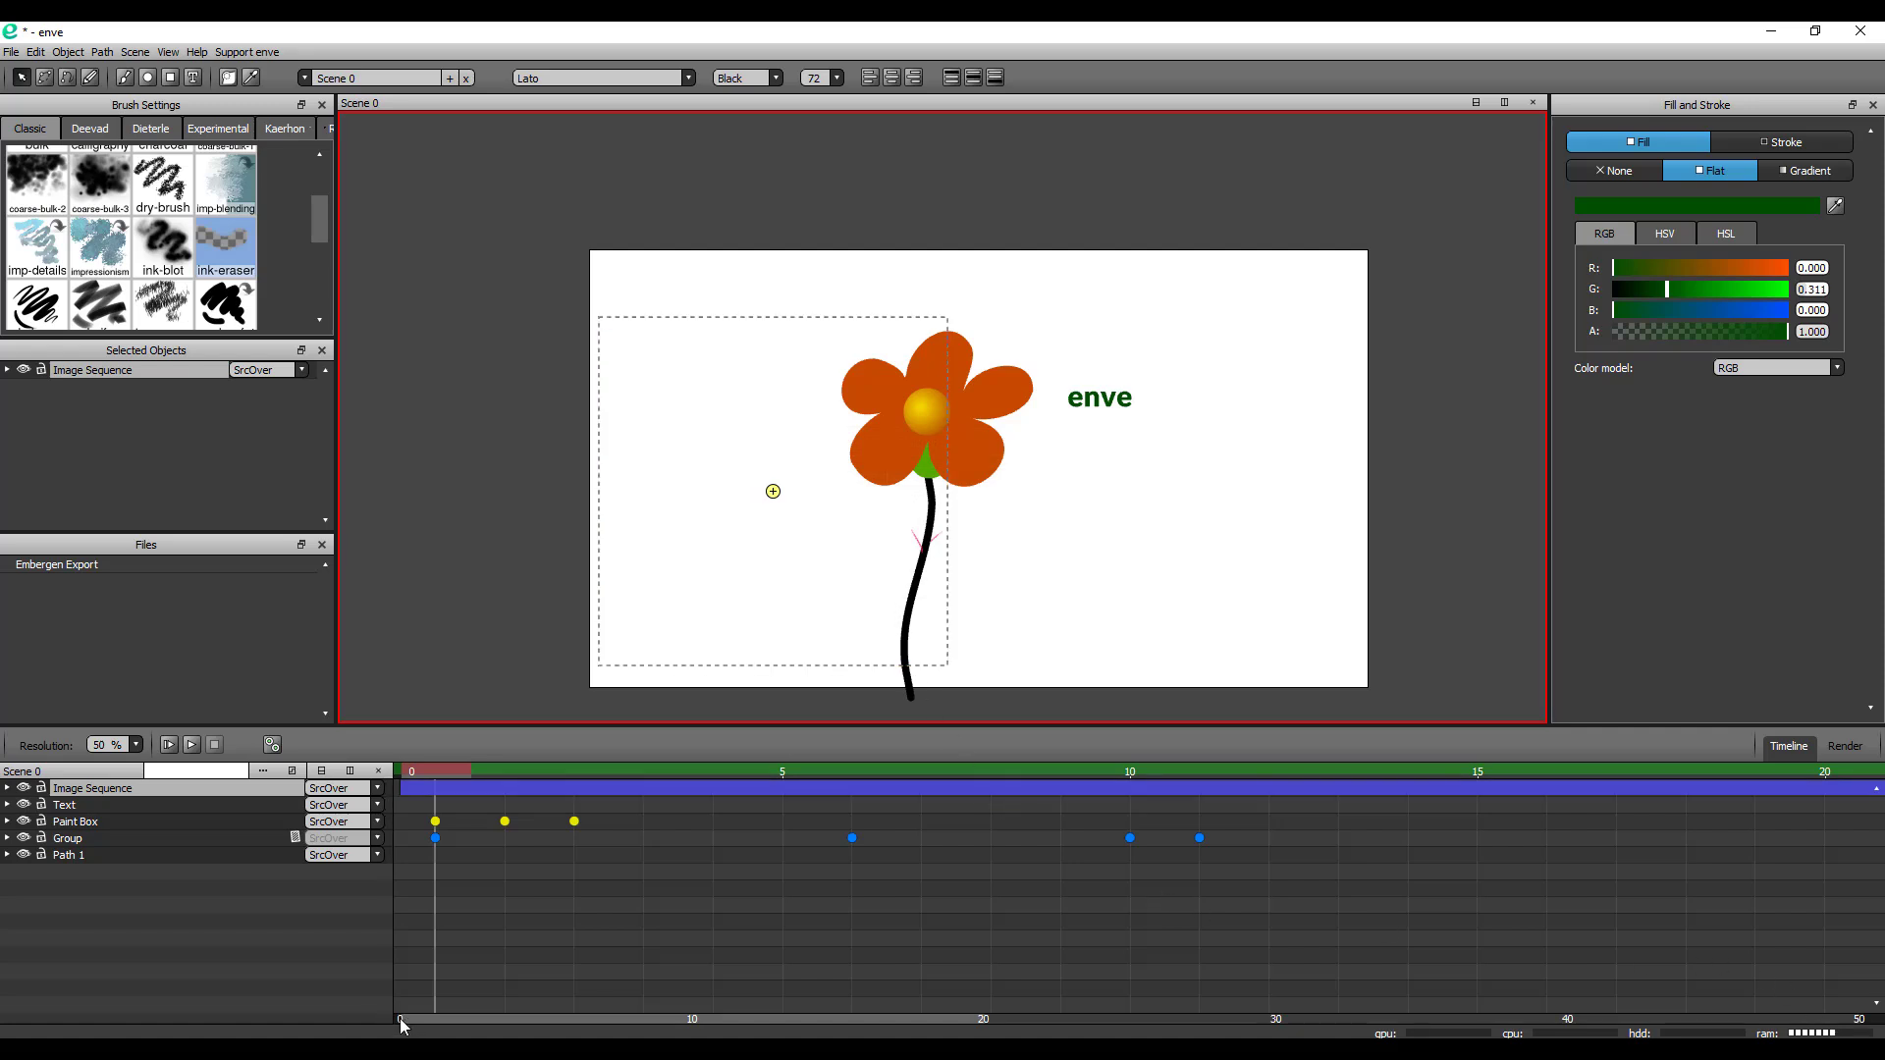
Enlarge the image sequence further so its bounds extend beyond the canvas, playing the animation to check the size
{"action": "mouse_move", "coordinate": [402, 1026]}
{"action": "left_mouse_down"}
{"action": "mouse_move", "coordinate": [1295, 991]}
{"action": "mouse_move", "coordinate": [333, 992]}
{"action": "mouse_move", "coordinate": [155, 915]}
{"action": "left_mouse_up"}
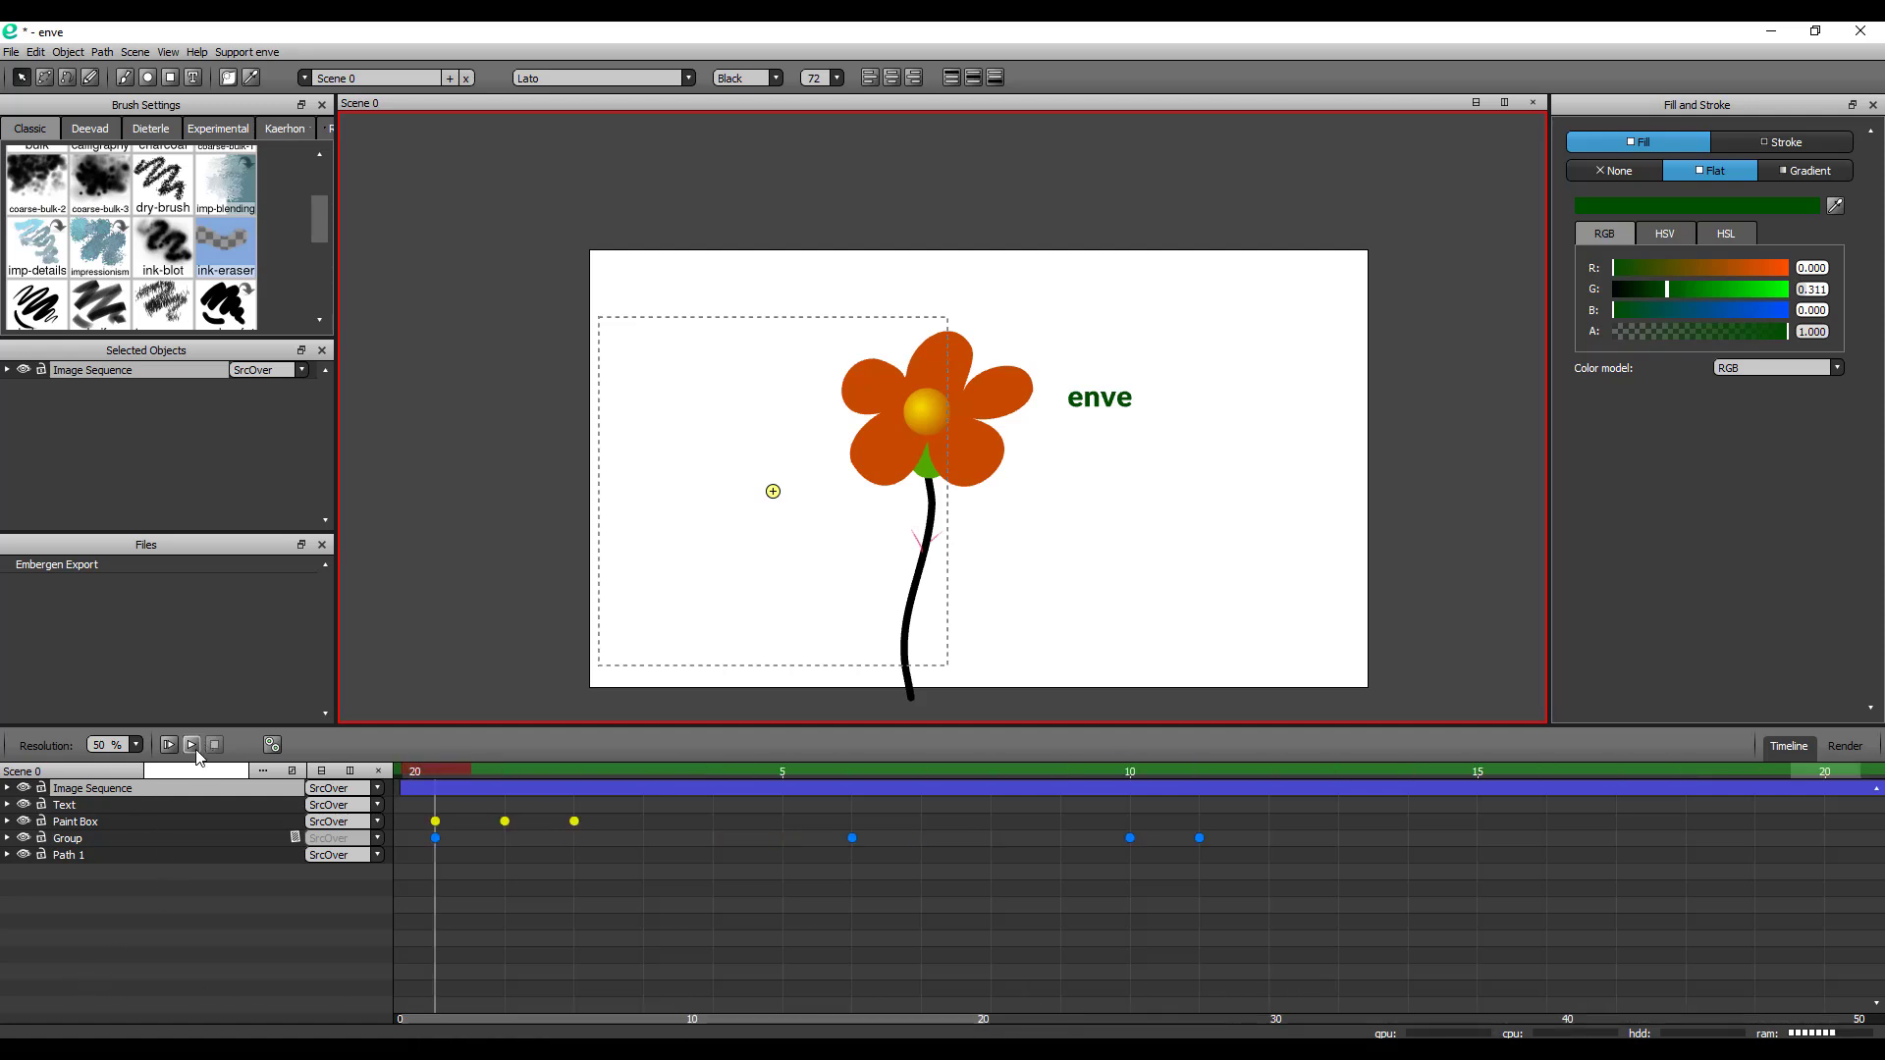
{"action": "left_click", "coordinate": [195, 748]}
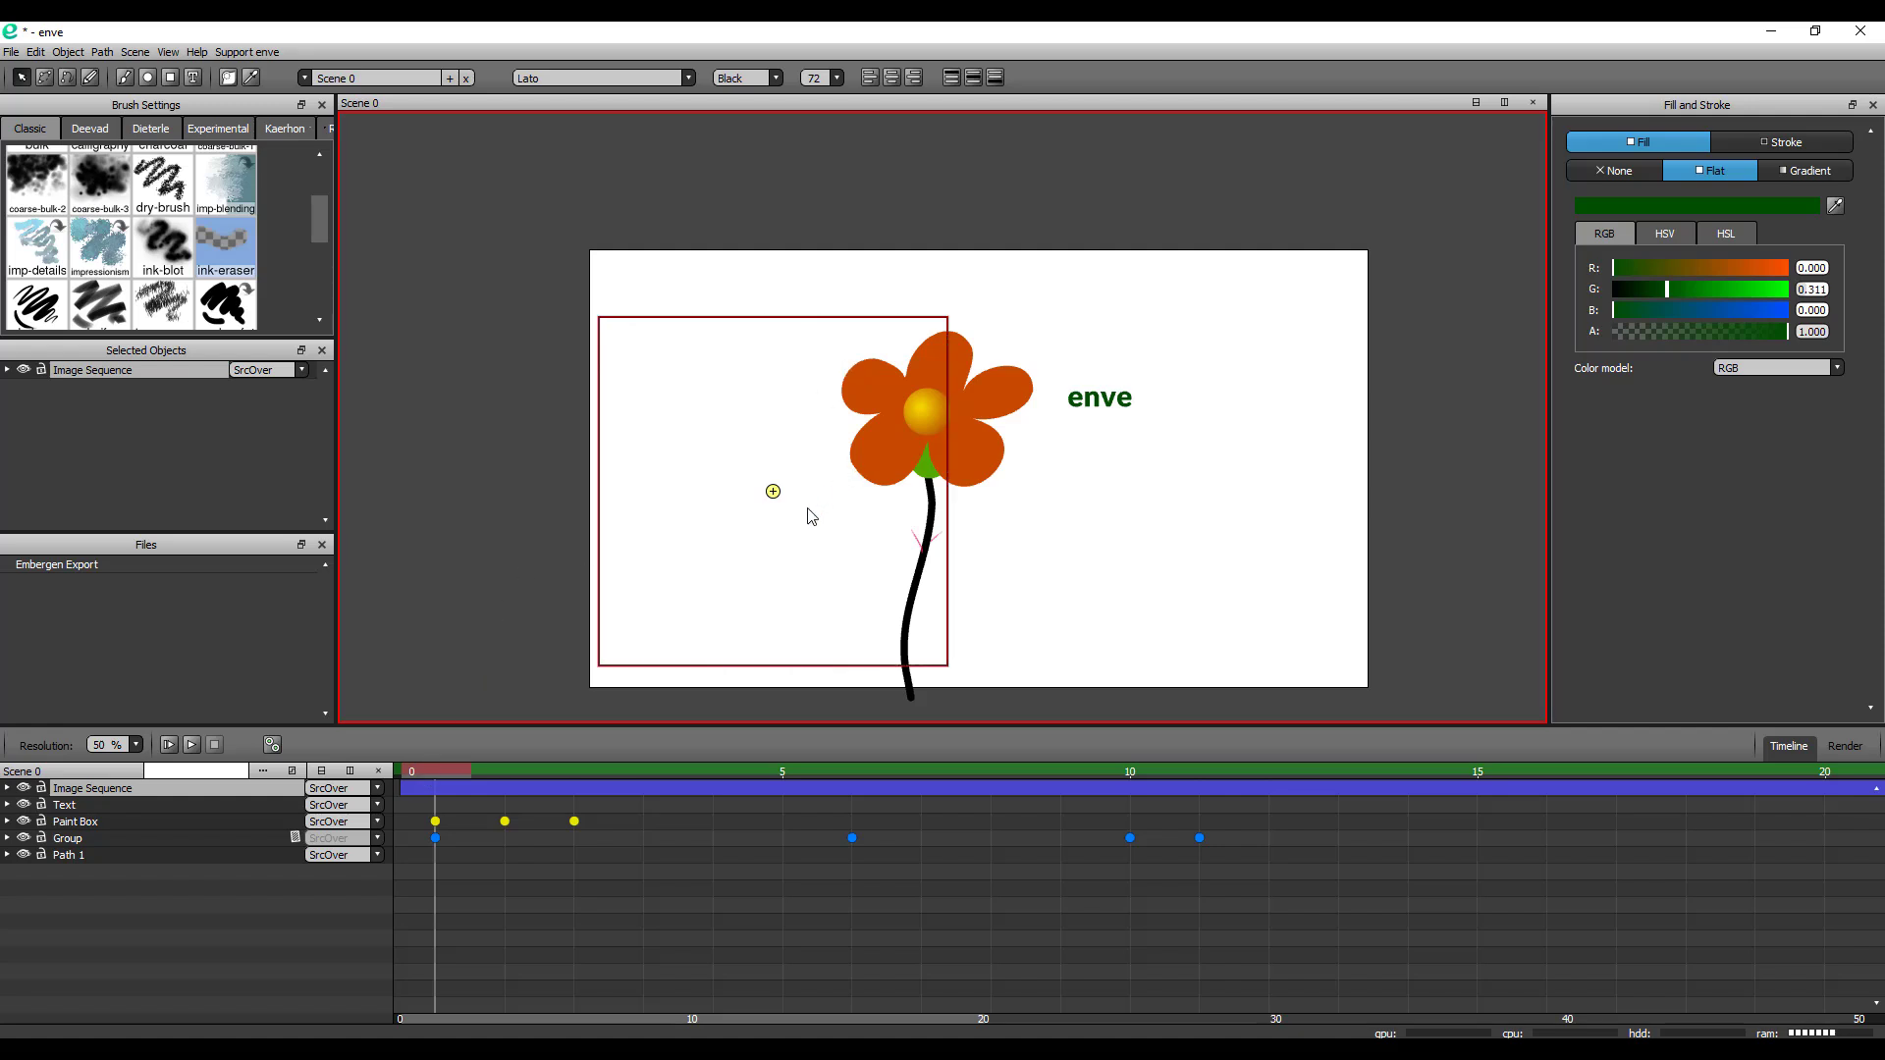
{"action": "key", "text": "s"}
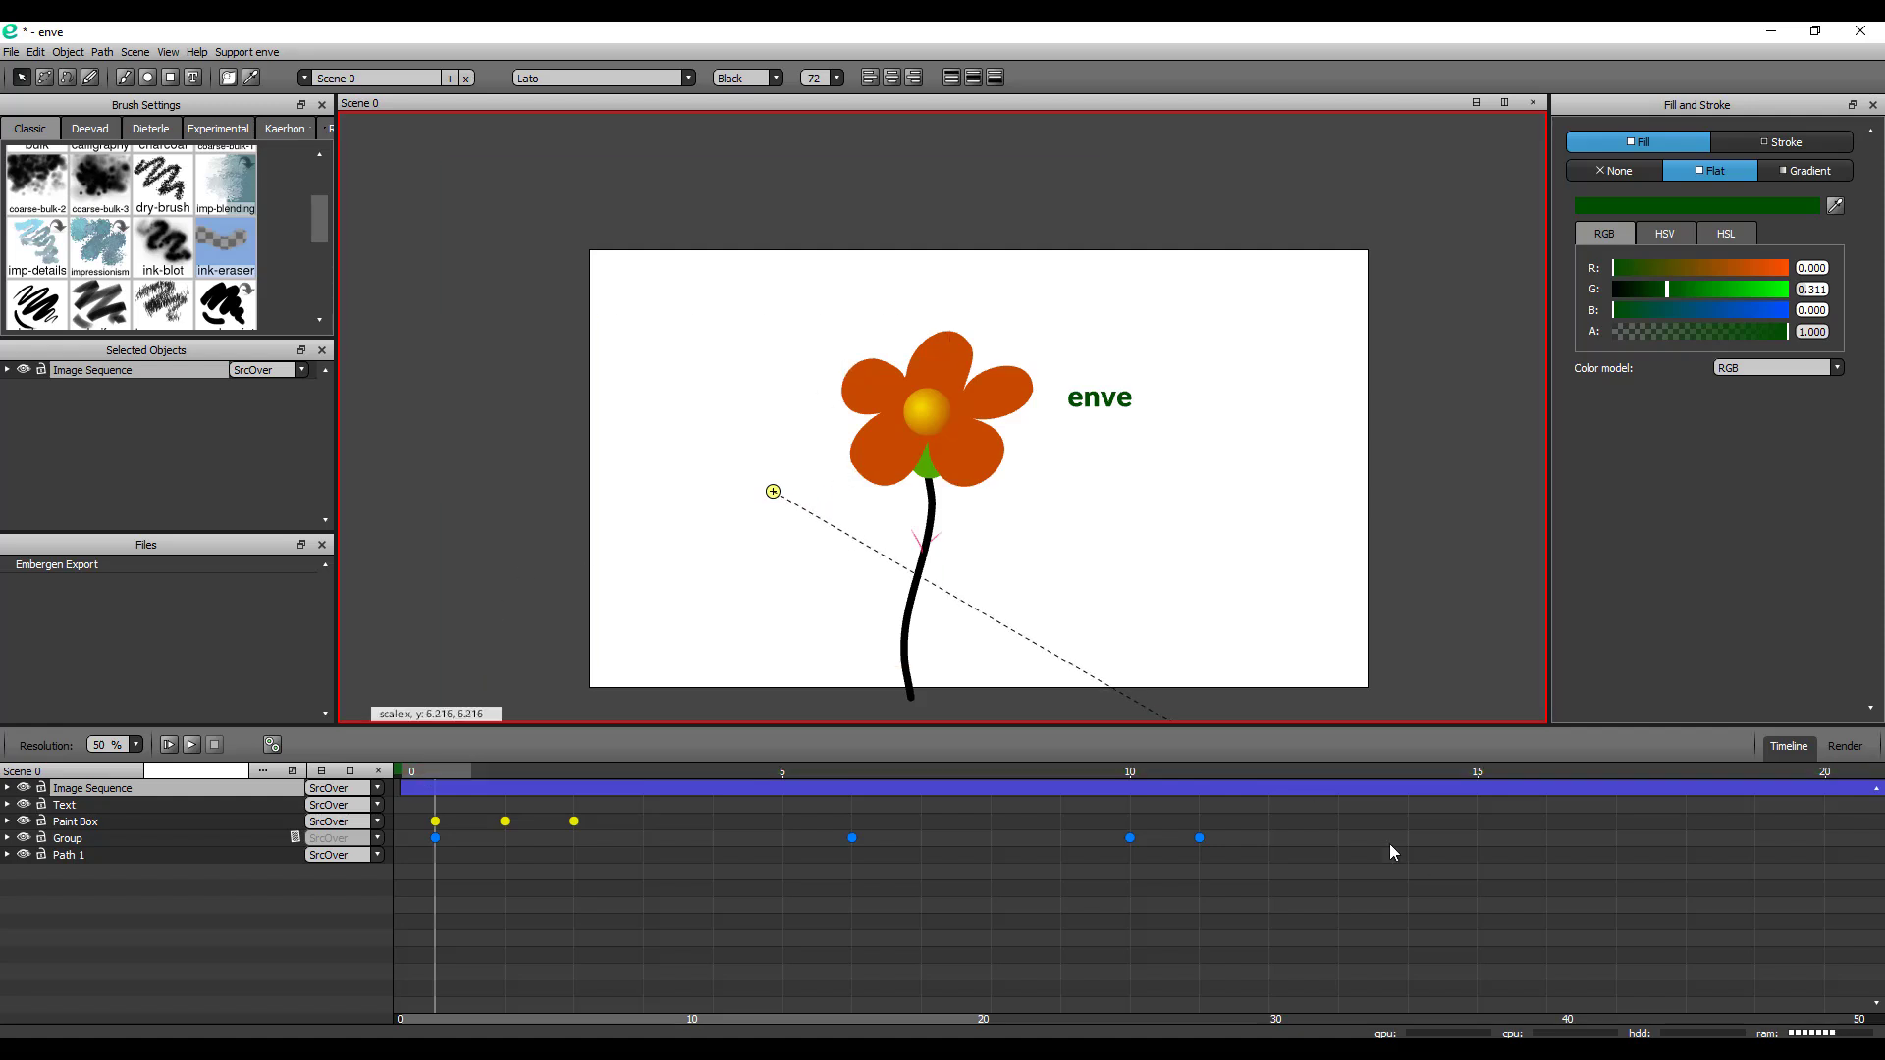
{"action": "left_click", "coordinate": [1011, 609]}
{"action": "left_click_drag", "start_coordinate": [508, 779], "coordinate": [443, 829]}
{"action": "key", "text": "space"}
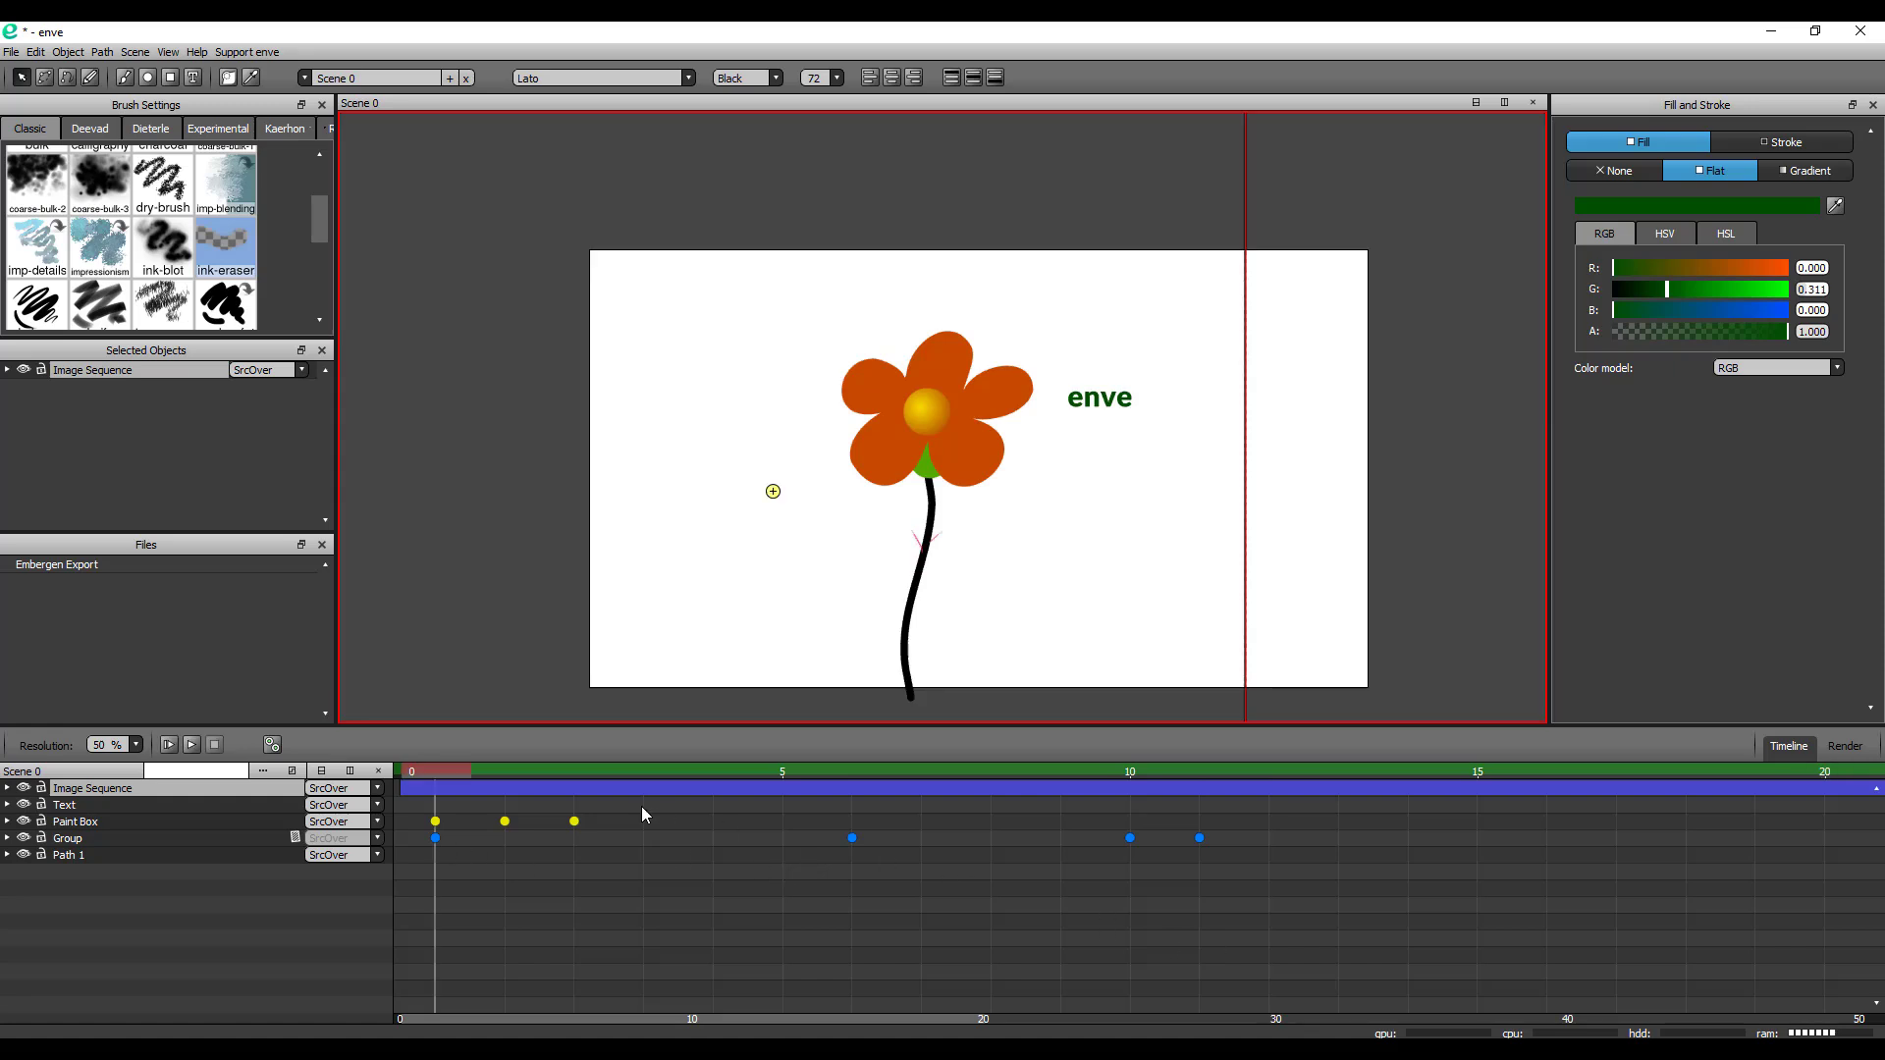
Hide the image sequence and create a circular sculpt path below the "enve" text
{"action": "left_click", "coordinate": [228, 80]}
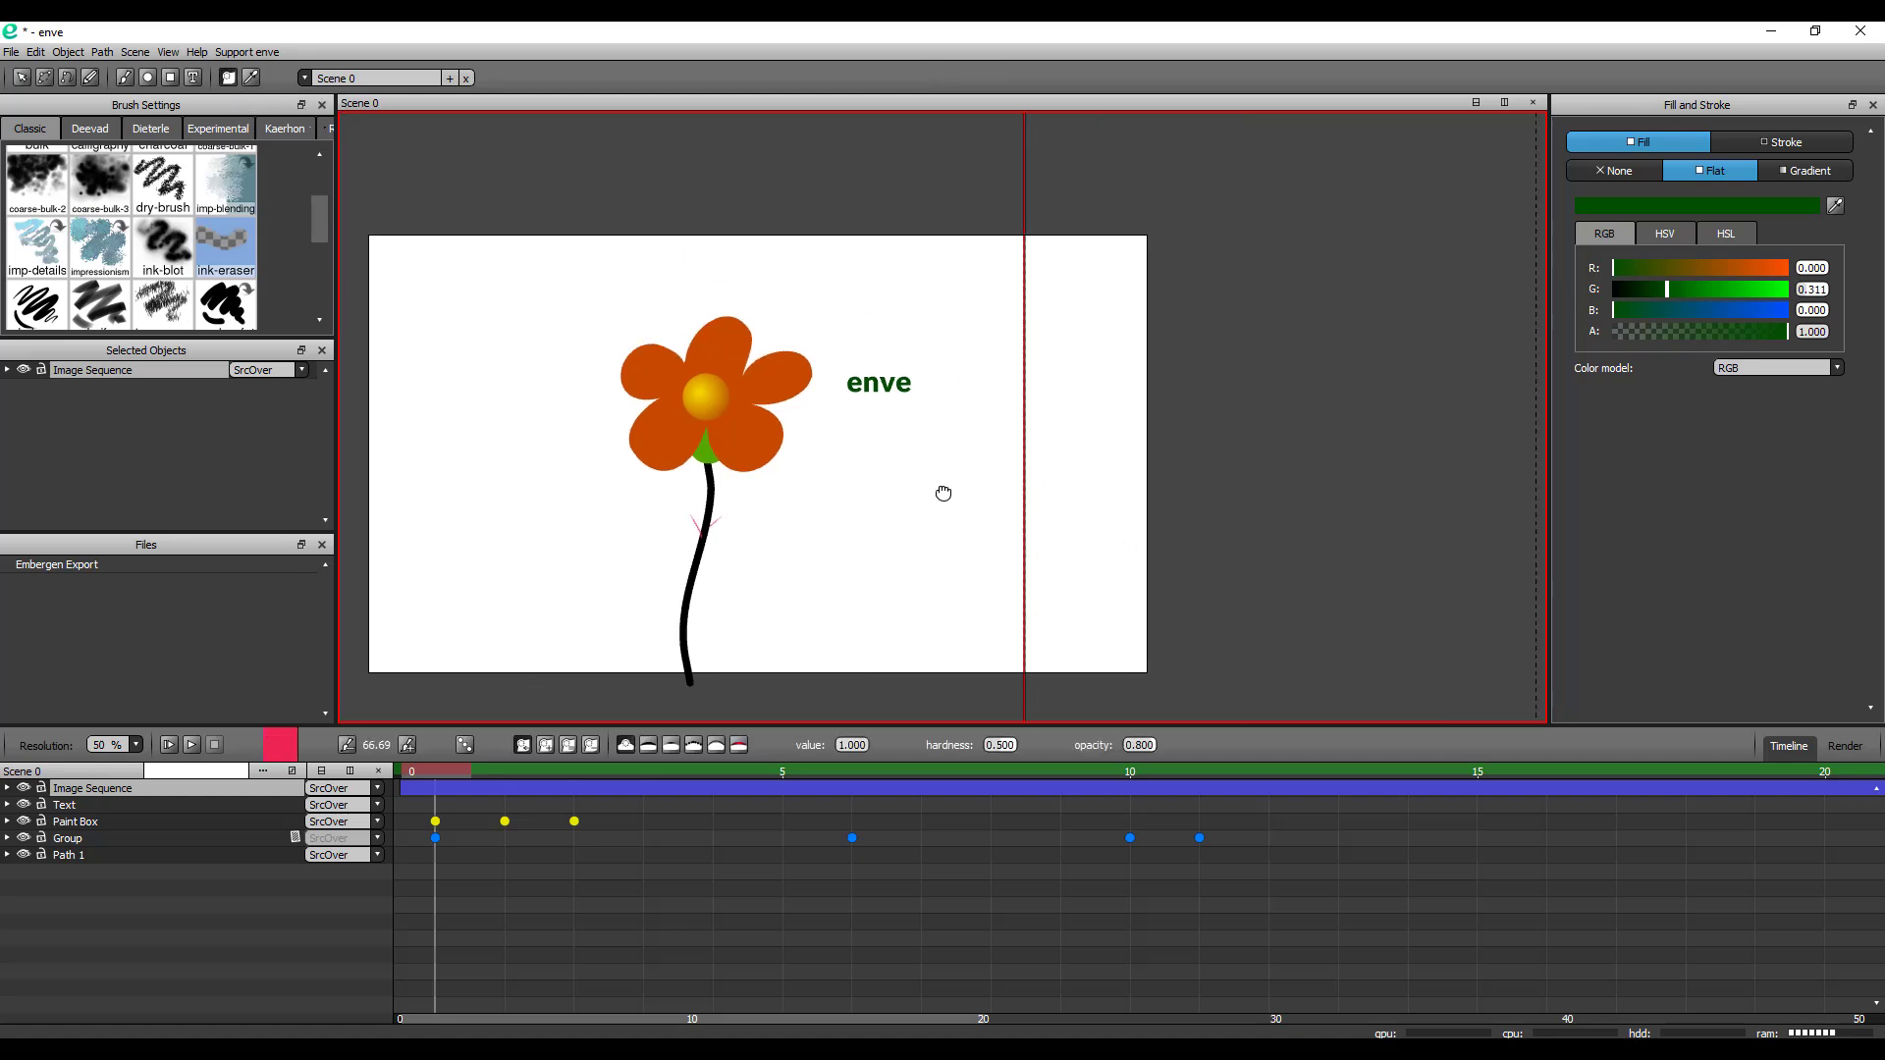
{"action": "scroll", "coordinate": [966, 509], "scroll_direction": "up", "scroll_amount": 3}
{"action": "scroll", "coordinate": [966, 509], "scroll_direction": "down", "scroll_amount": 2}
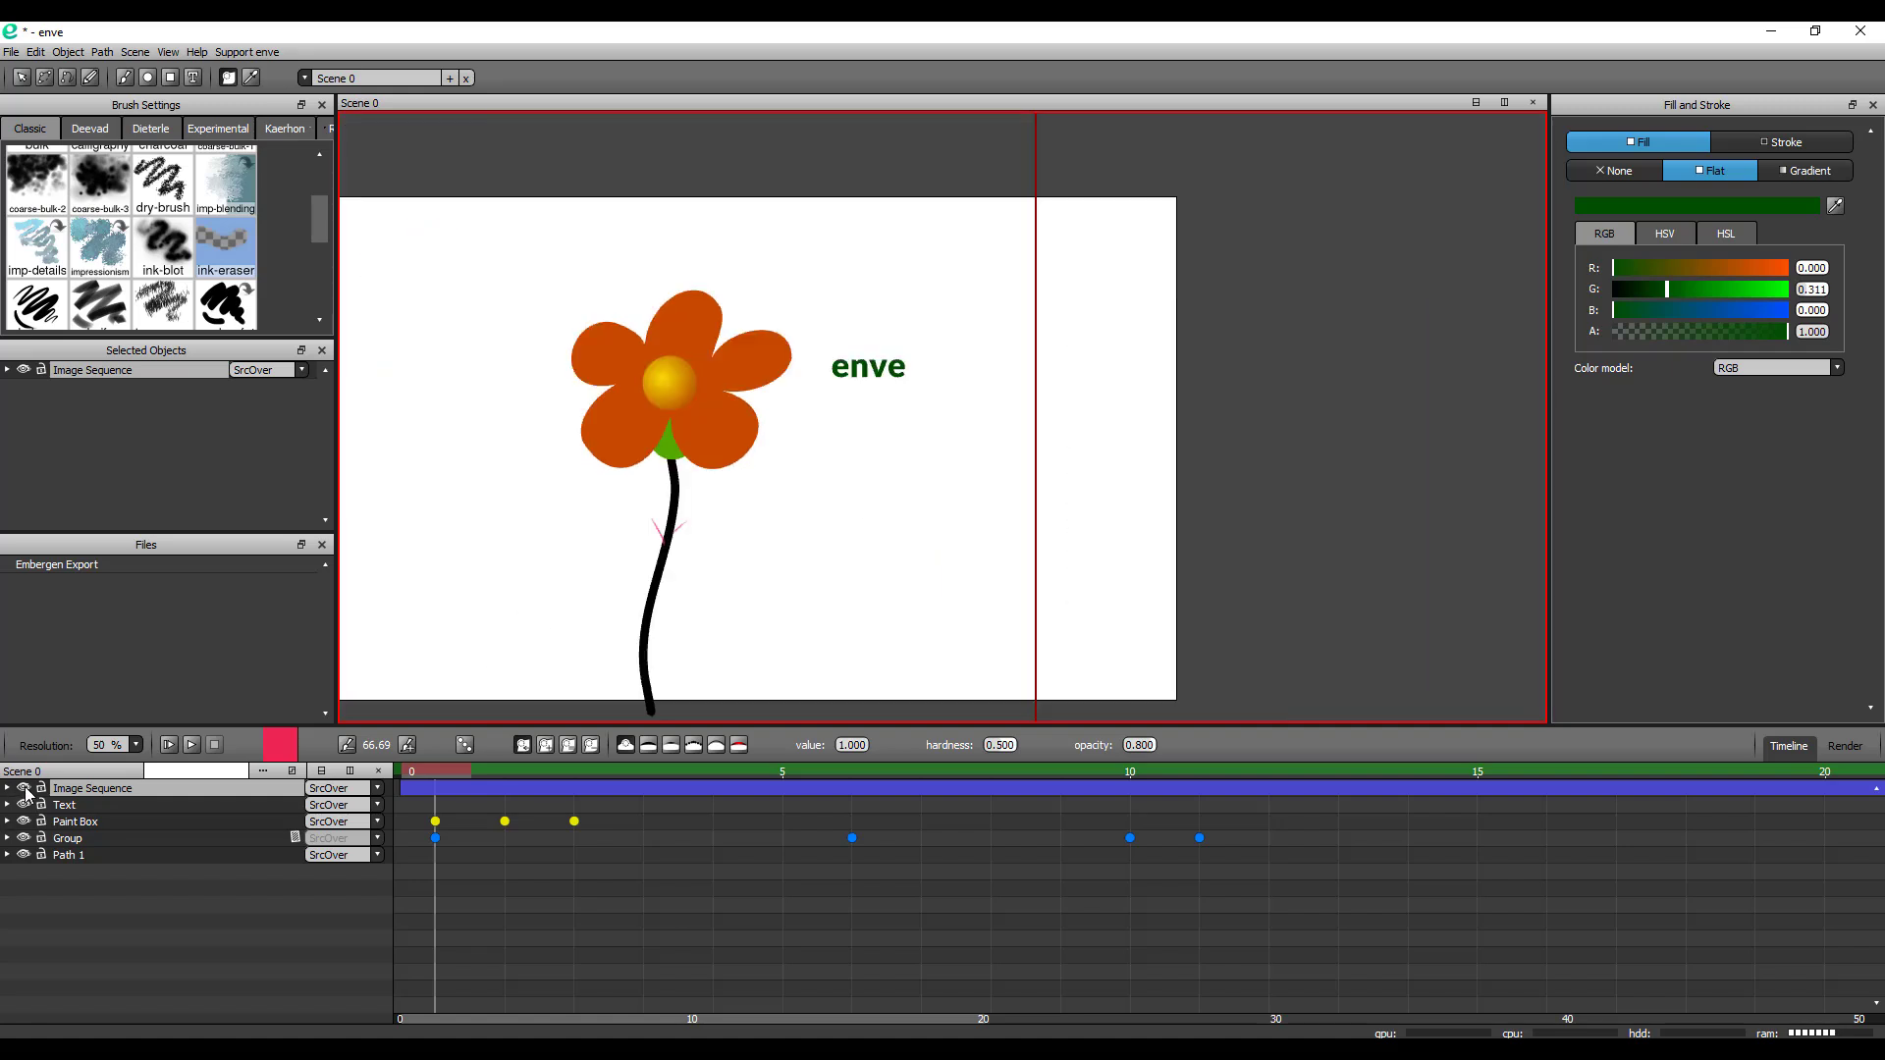
{"action": "scroll", "coordinate": [854, 549], "scroll_direction": "up", "scroll_amount": 4}
{"action": "left_click", "coordinate": [923, 413]}
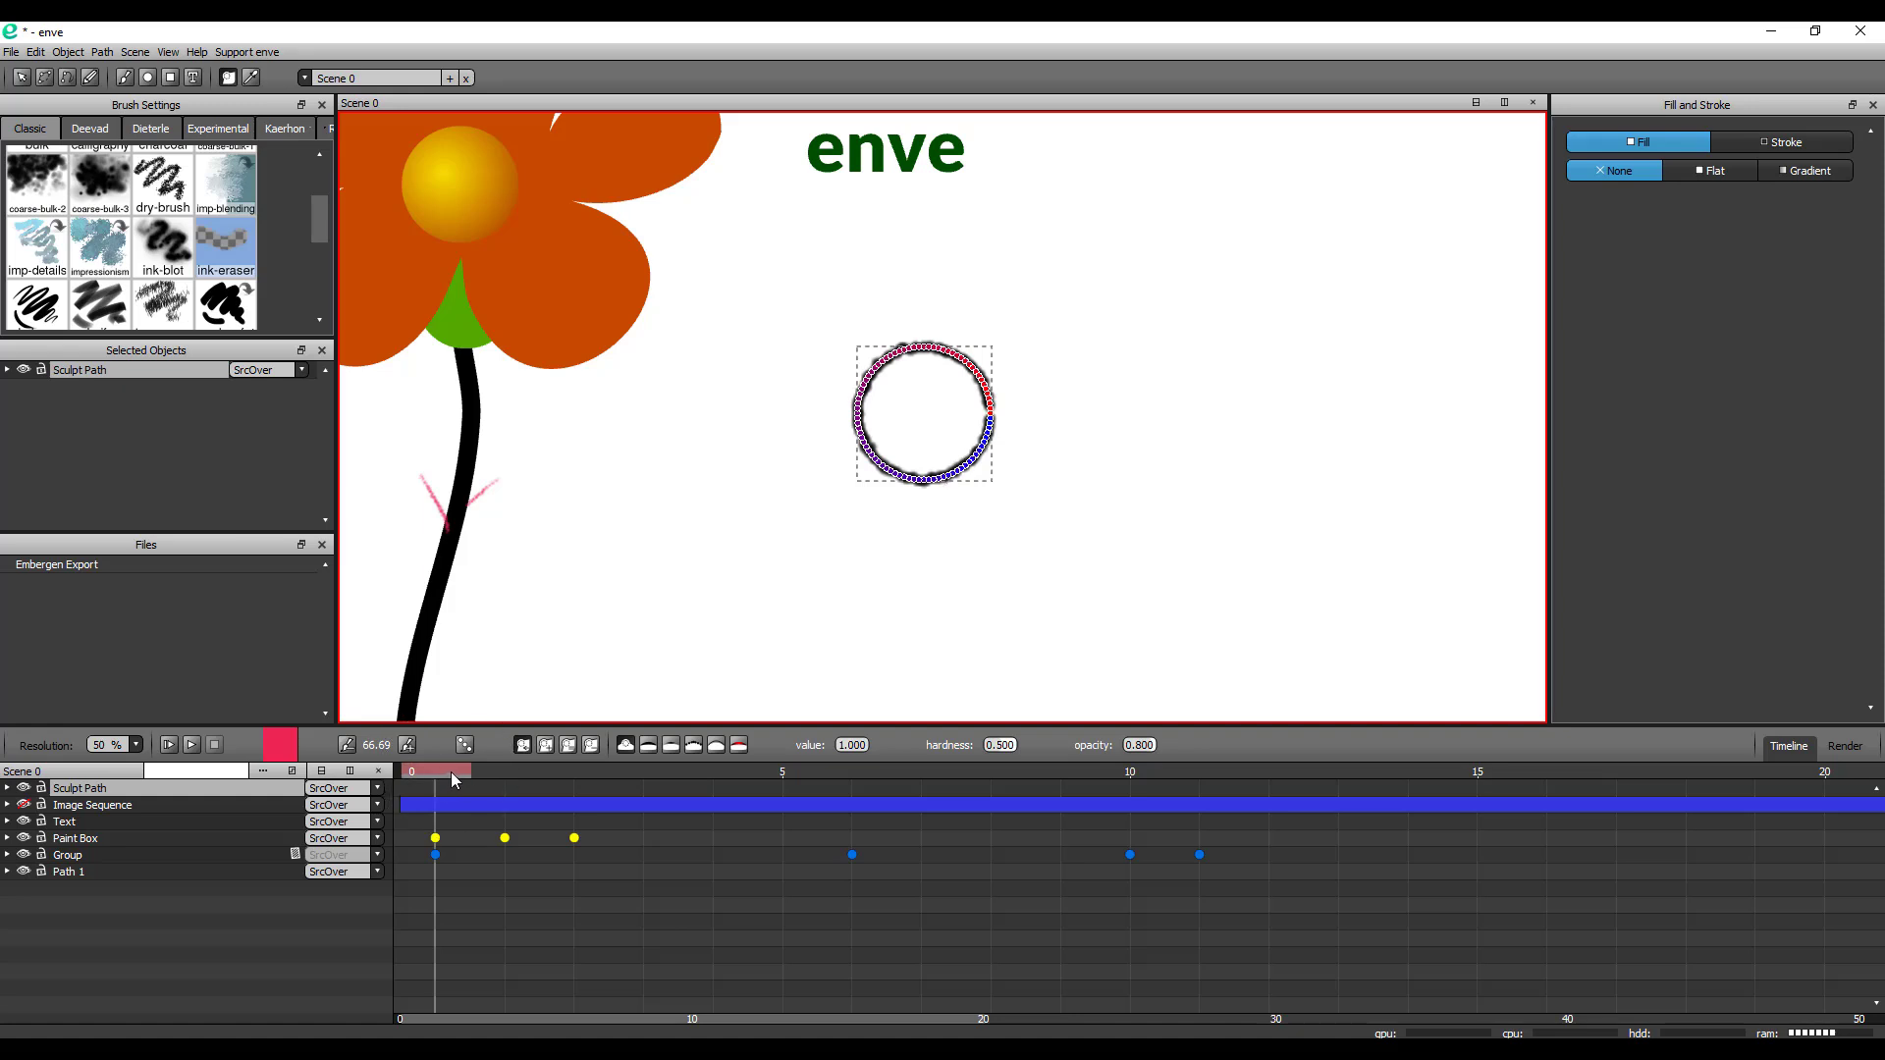
Turn on keyframe recording for the sculpt path's paths property at frame 0
{"action": "mouse_move", "coordinate": [450, 772]}
{"action": "left_mouse_down"}
{"action": "mouse_move", "coordinate": [1019, 779]}
{"action": "mouse_move", "coordinate": [852, 778]}
{"action": "left_mouse_up"}
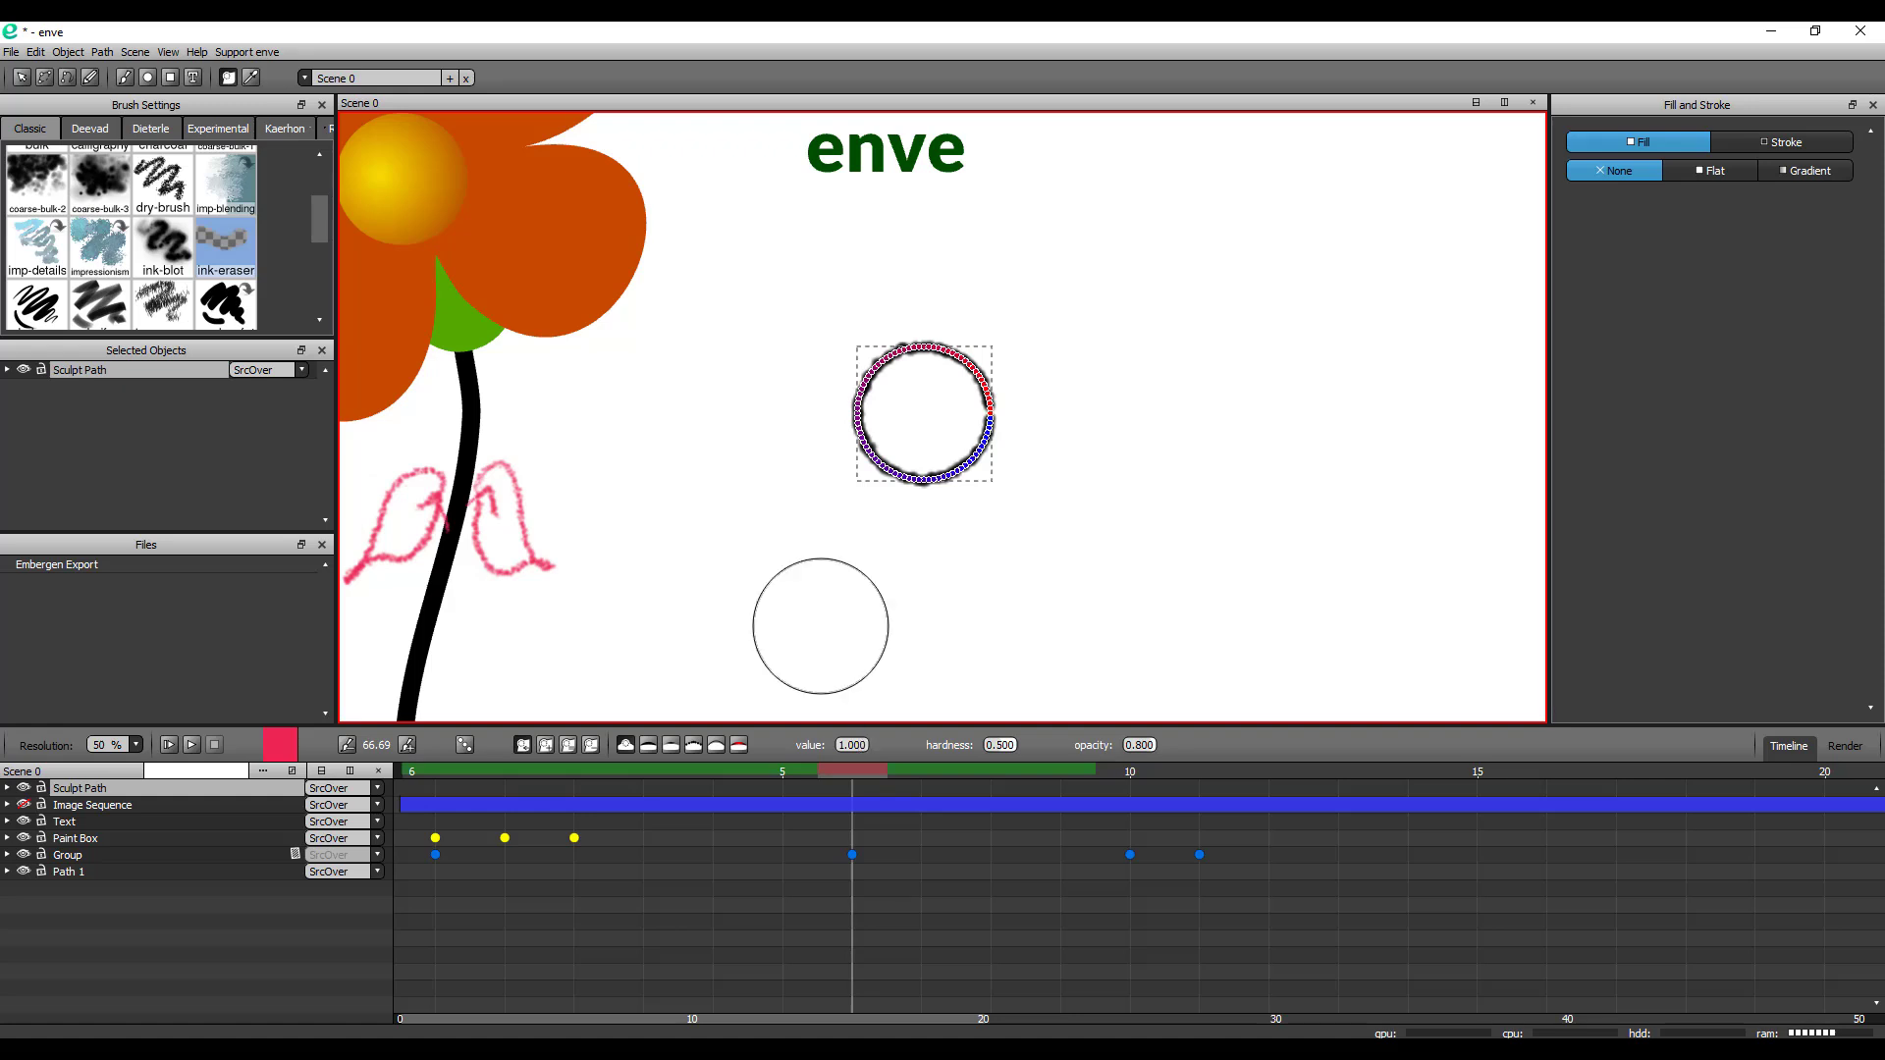
{"action": "left_click", "coordinate": [7, 370]}
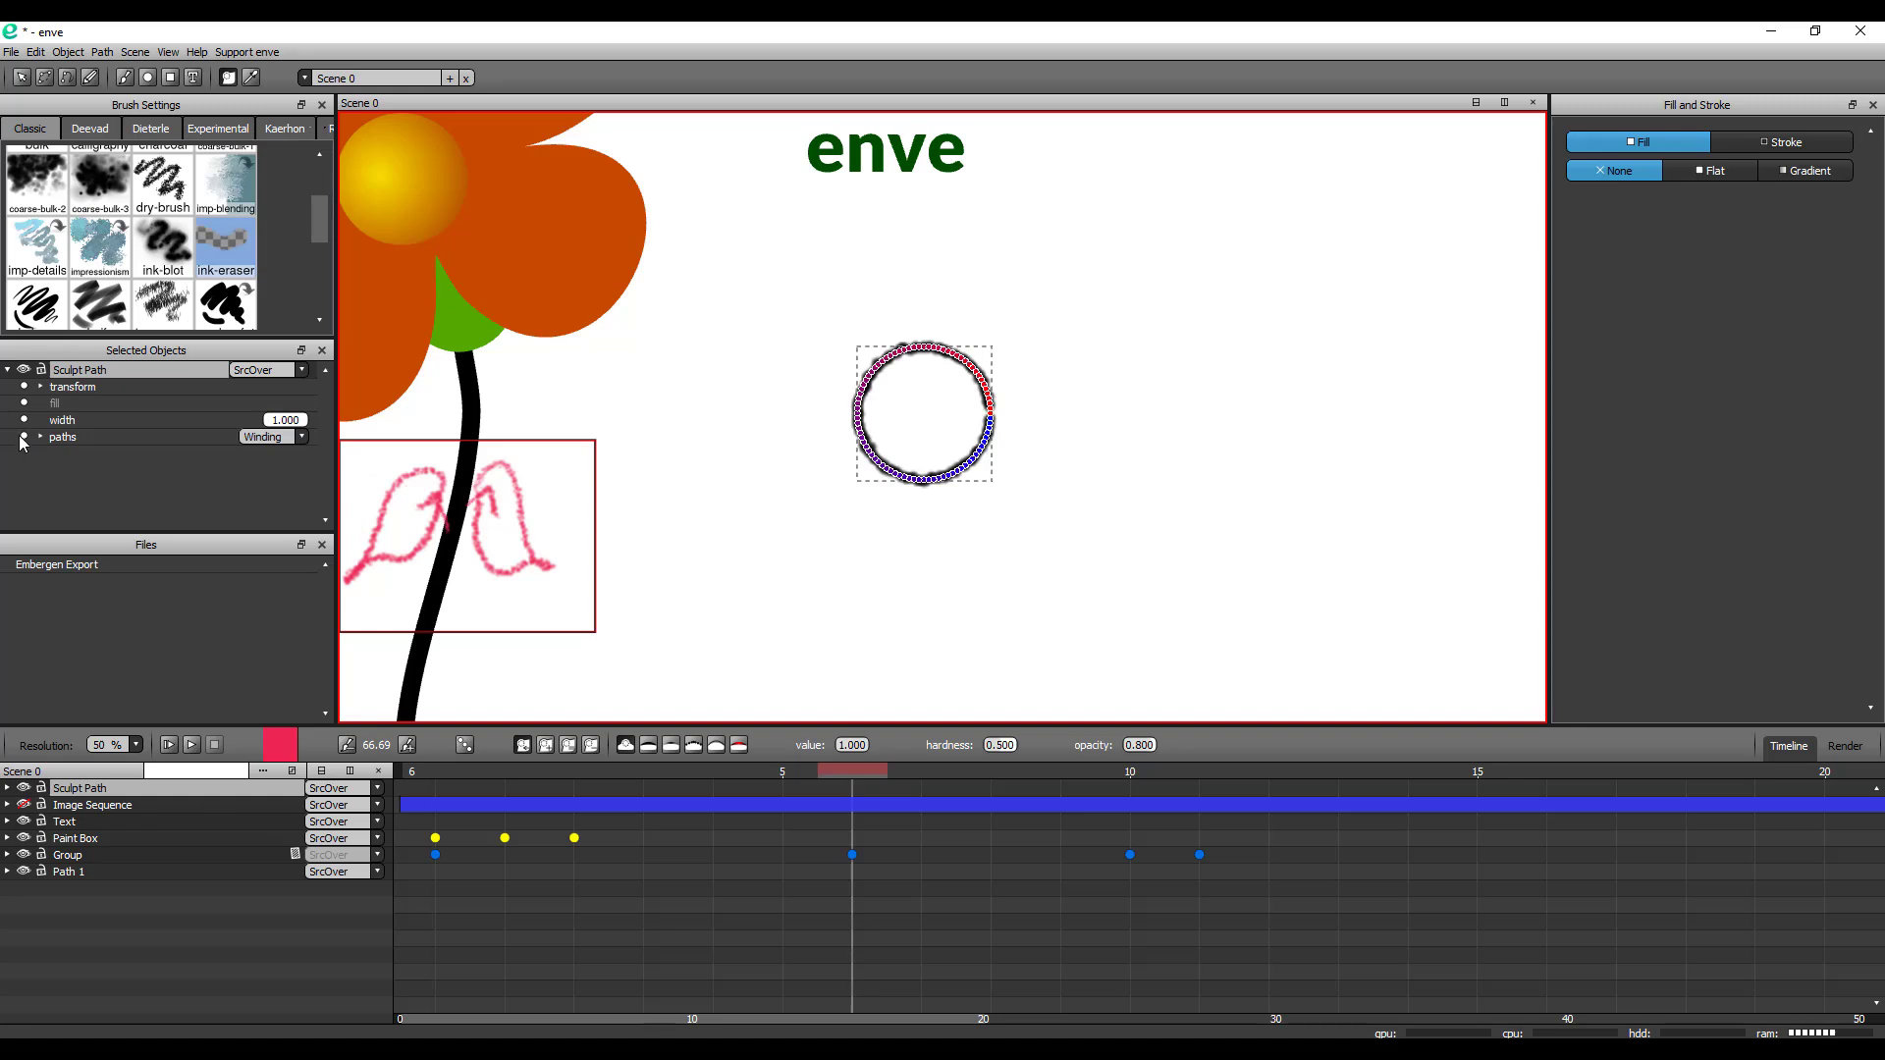
{"action": "left_click_drag", "start_coordinate": [884, 775], "coordinate": [435, 775]}
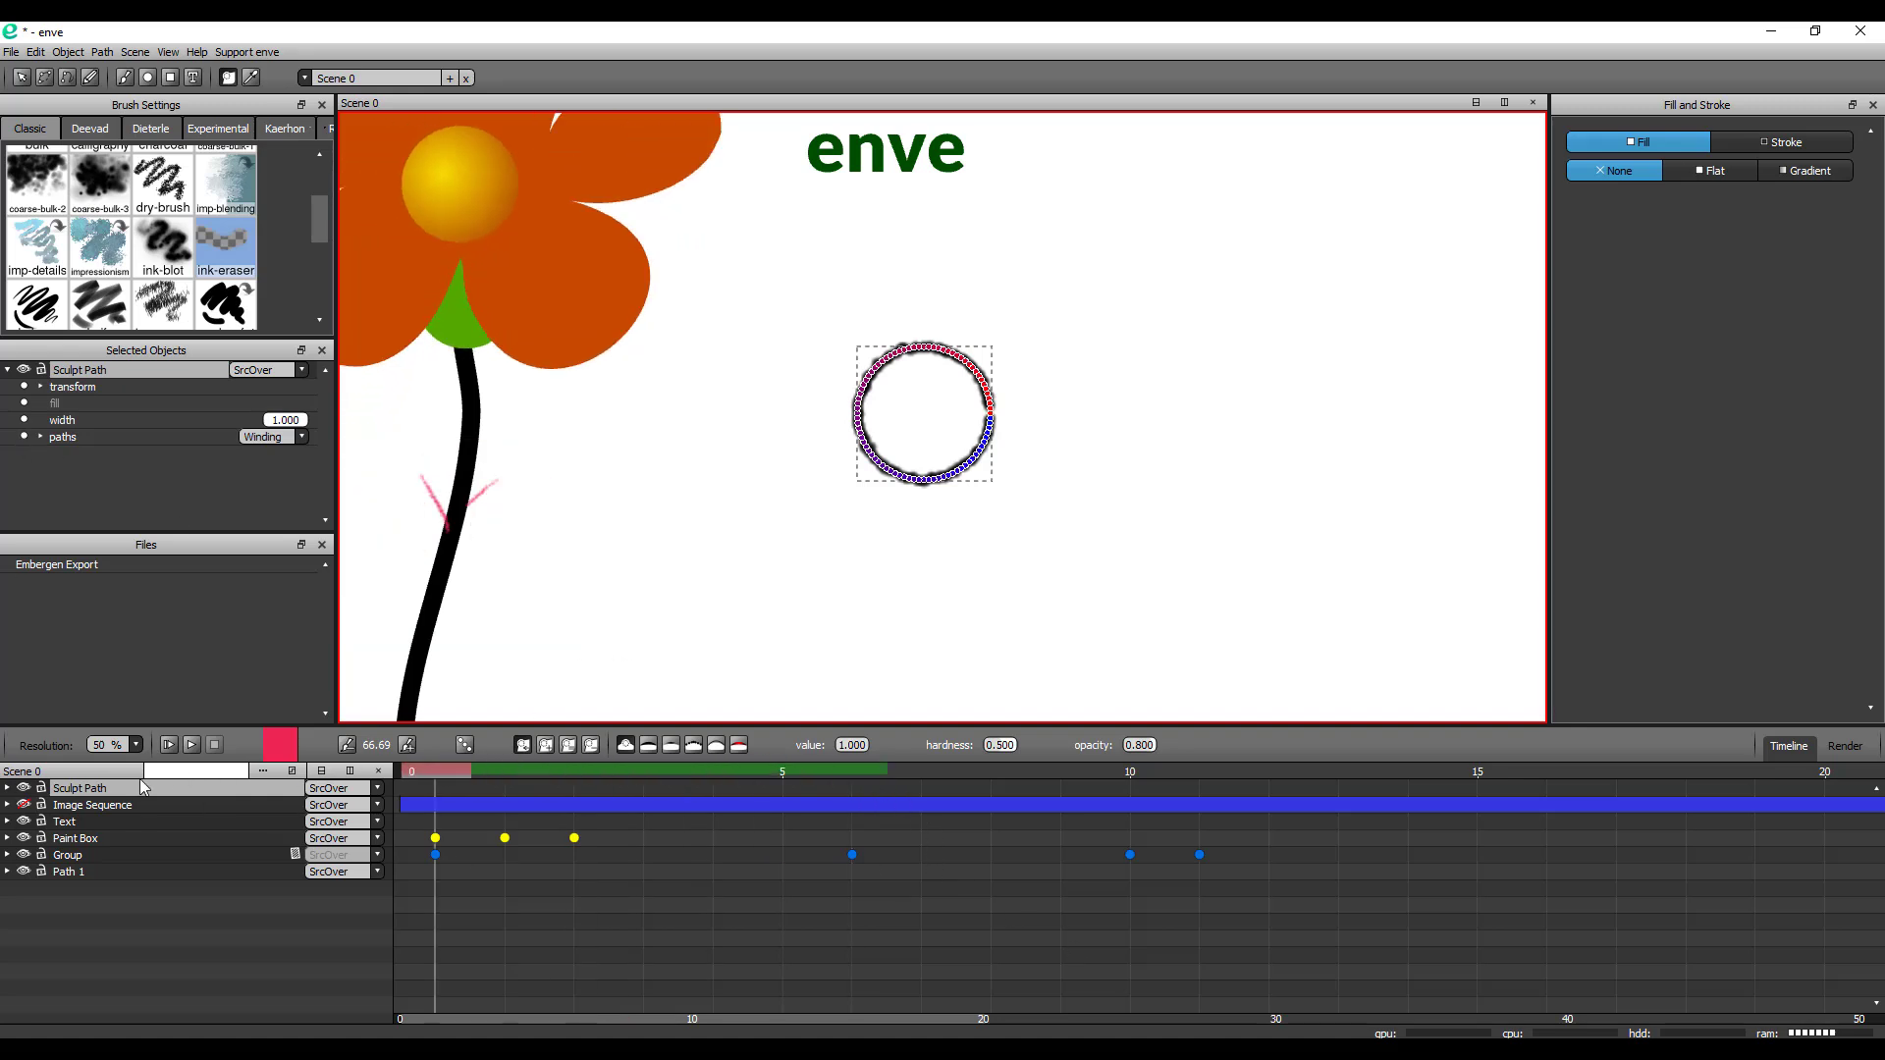
{"action": "left_click", "coordinate": [25, 437]}
Sculpt the circle's right side outward at frame 6 and play back the shape animation
{"action": "mouse_move", "coordinate": [503, 767]}
{"action": "left_mouse_down"}
{"action": "mouse_move", "coordinate": [1001, 771]}
{"action": "mouse_move", "coordinate": [862, 768]}
{"action": "left_mouse_up"}
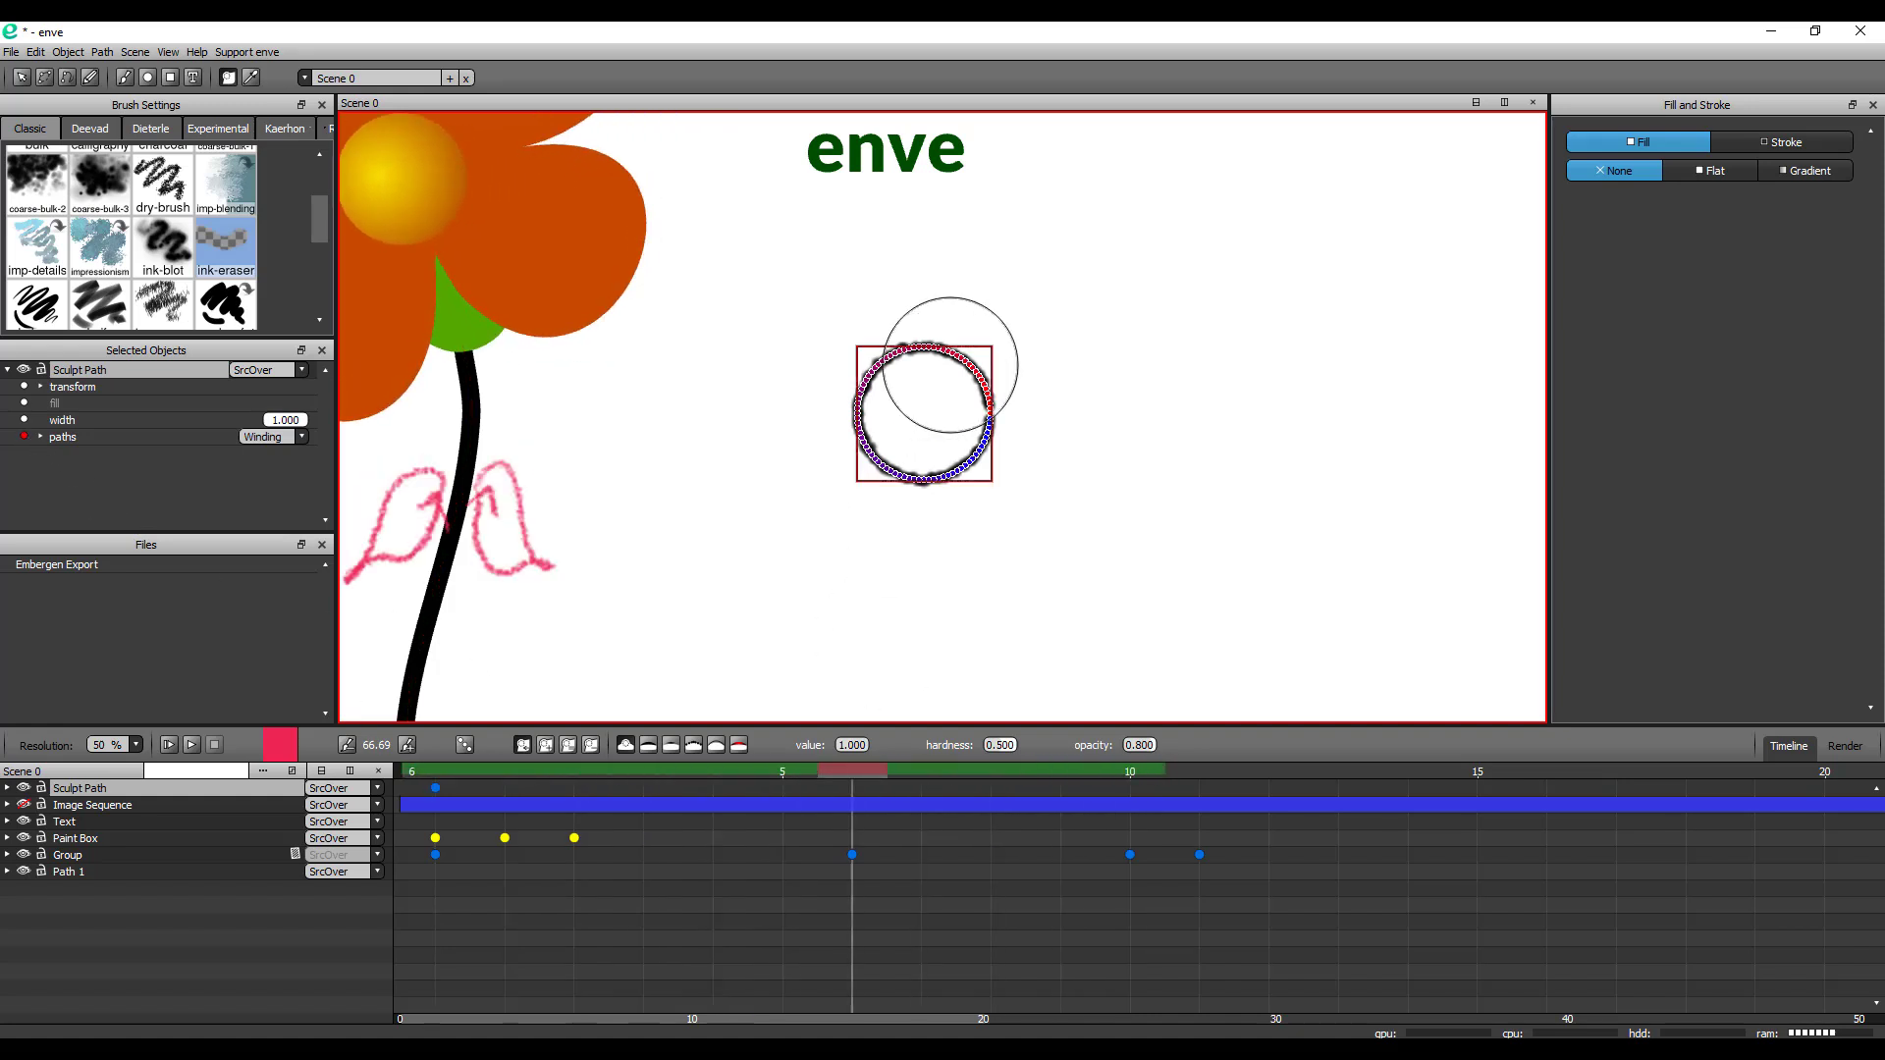
{"action": "mouse_move", "coordinate": [975, 445]}
{"action": "left_mouse_down"}
{"action": "mouse_move", "coordinate": [1128, 491]}
{"action": "mouse_move", "coordinate": [1018, 462]}
{"action": "mouse_move", "coordinate": [1114, 463]}
{"action": "left_mouse_up"}
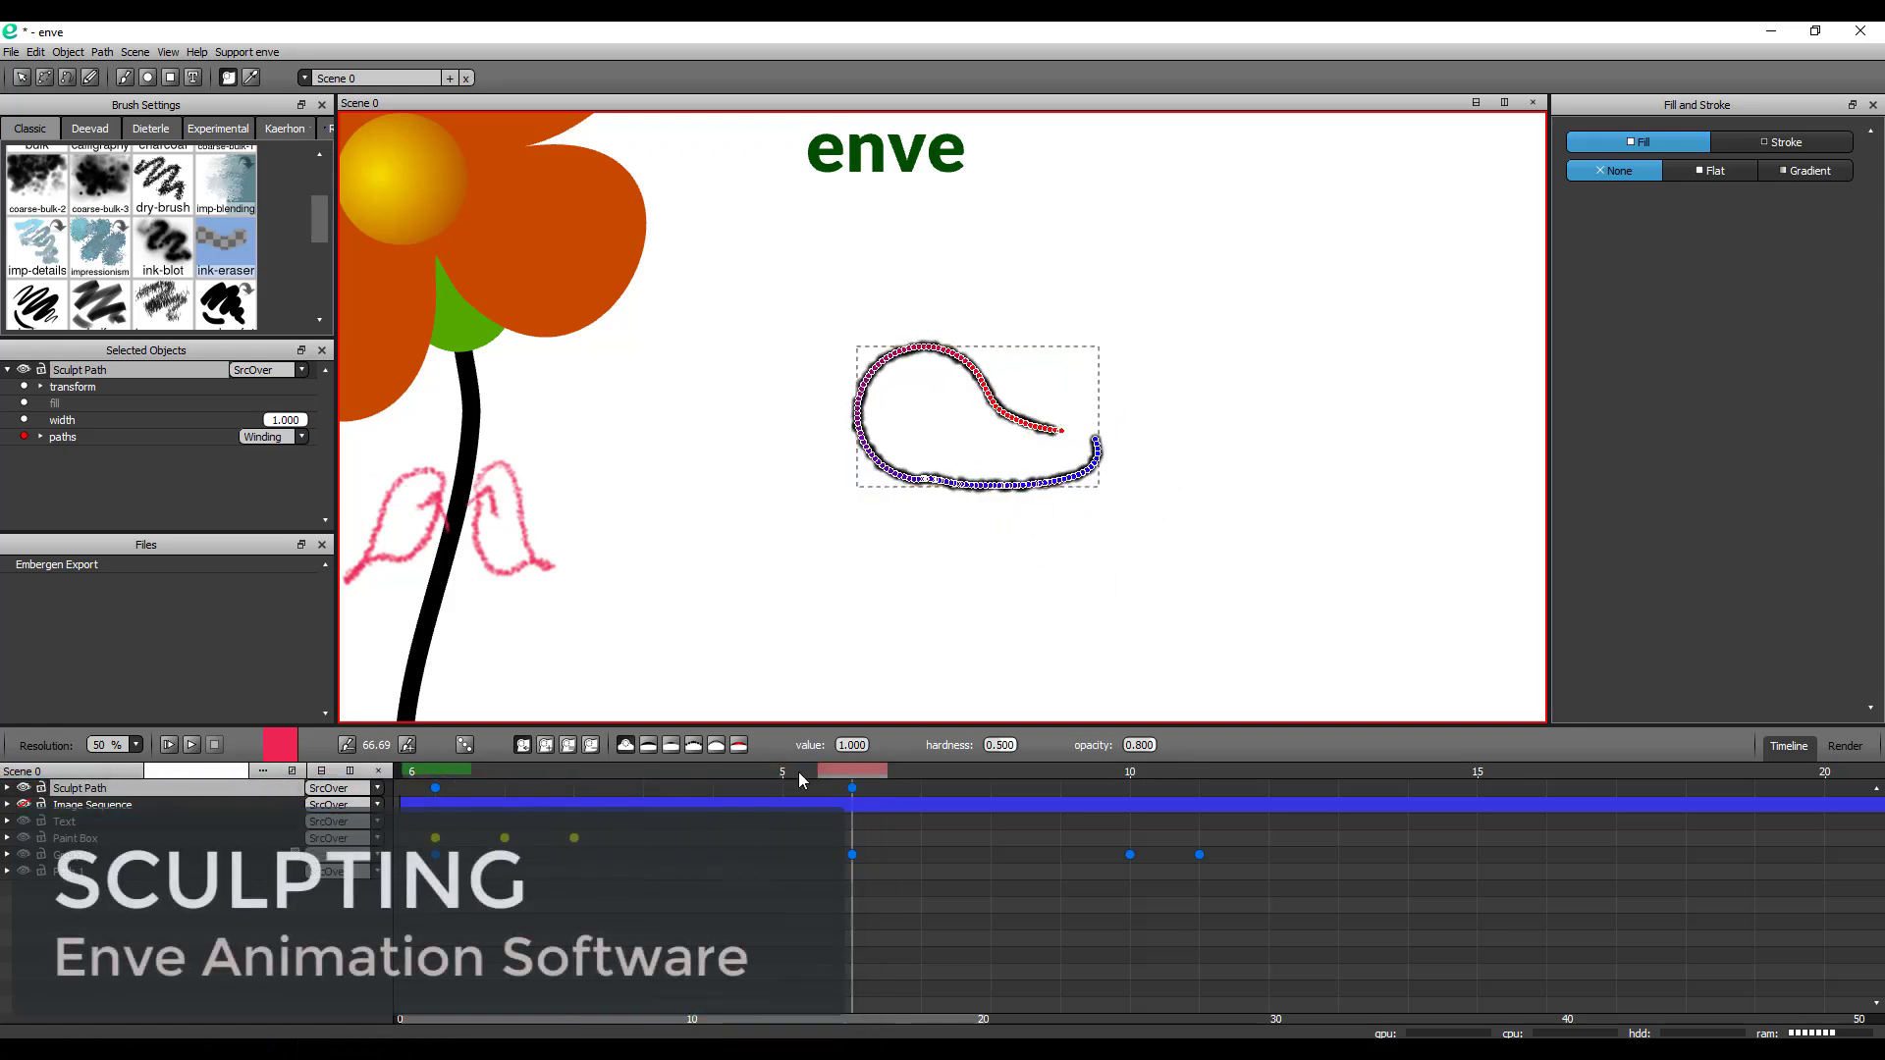
{"action": "key", "text": "space"}
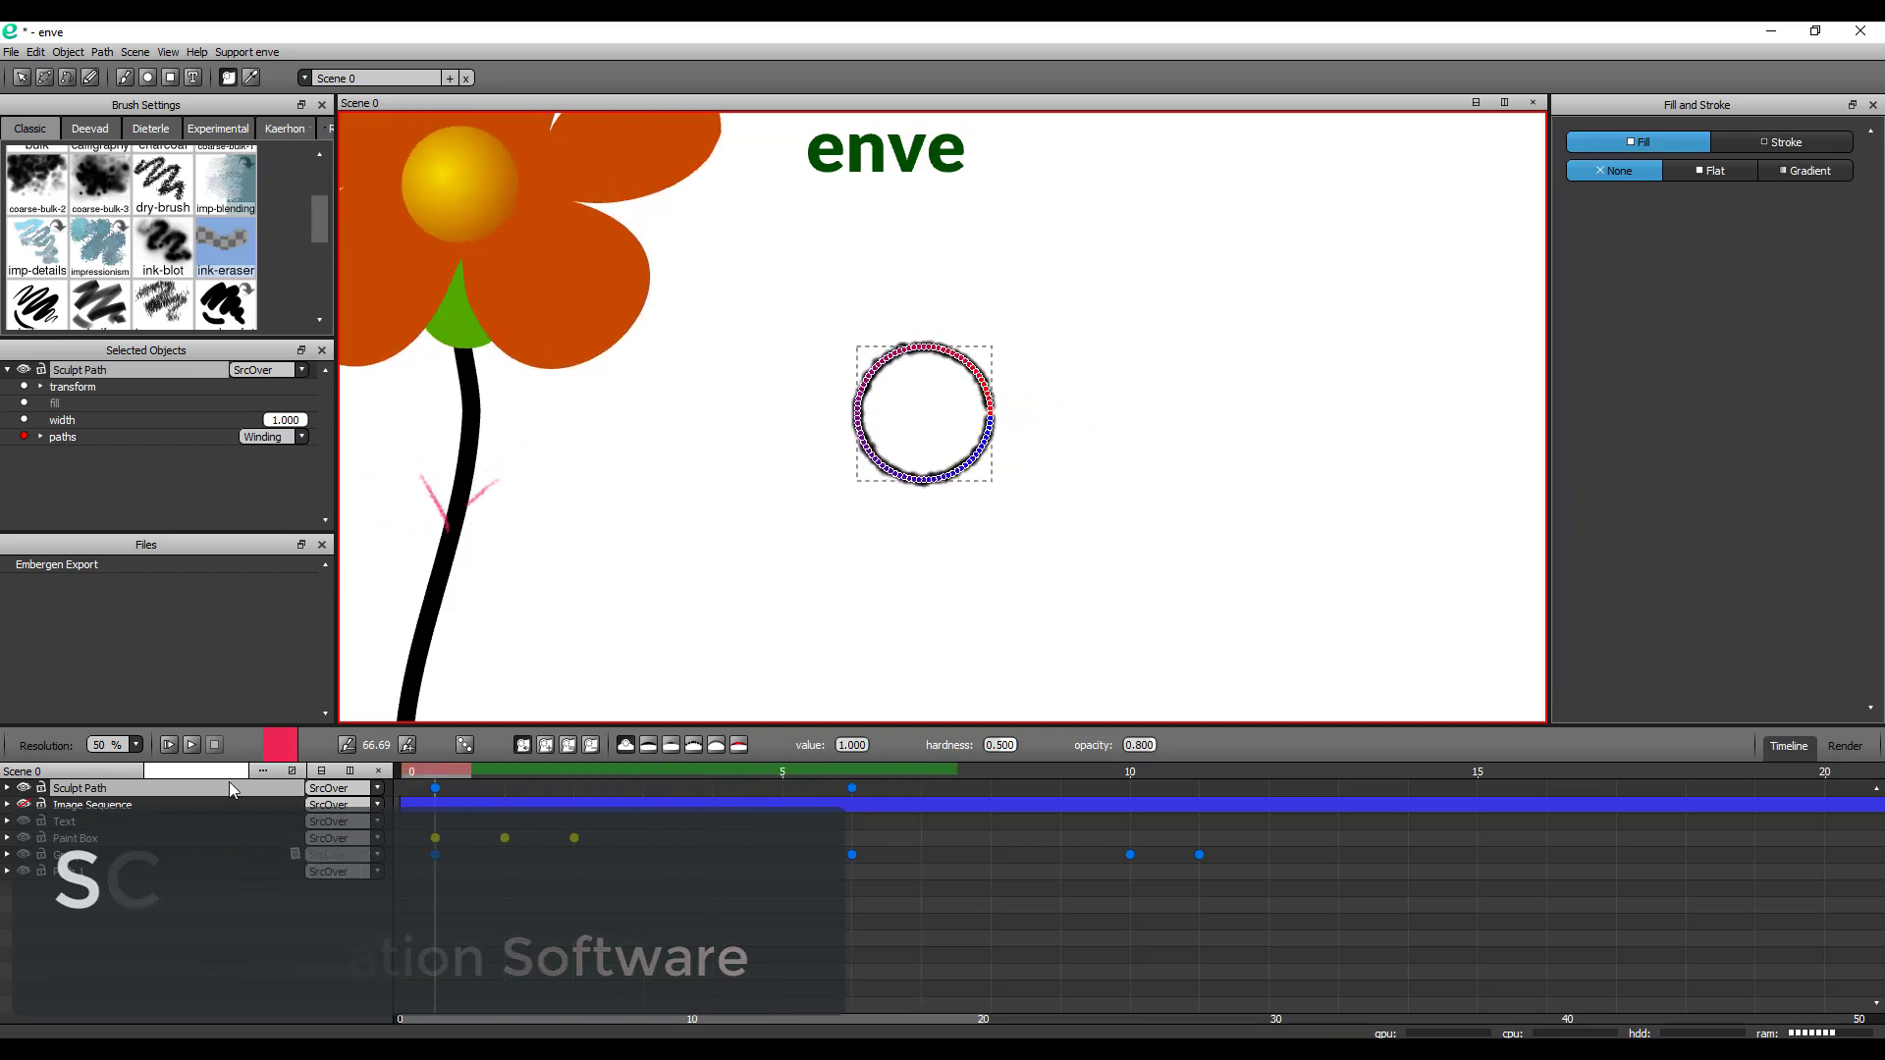
{"action": "key", "text": "space"}
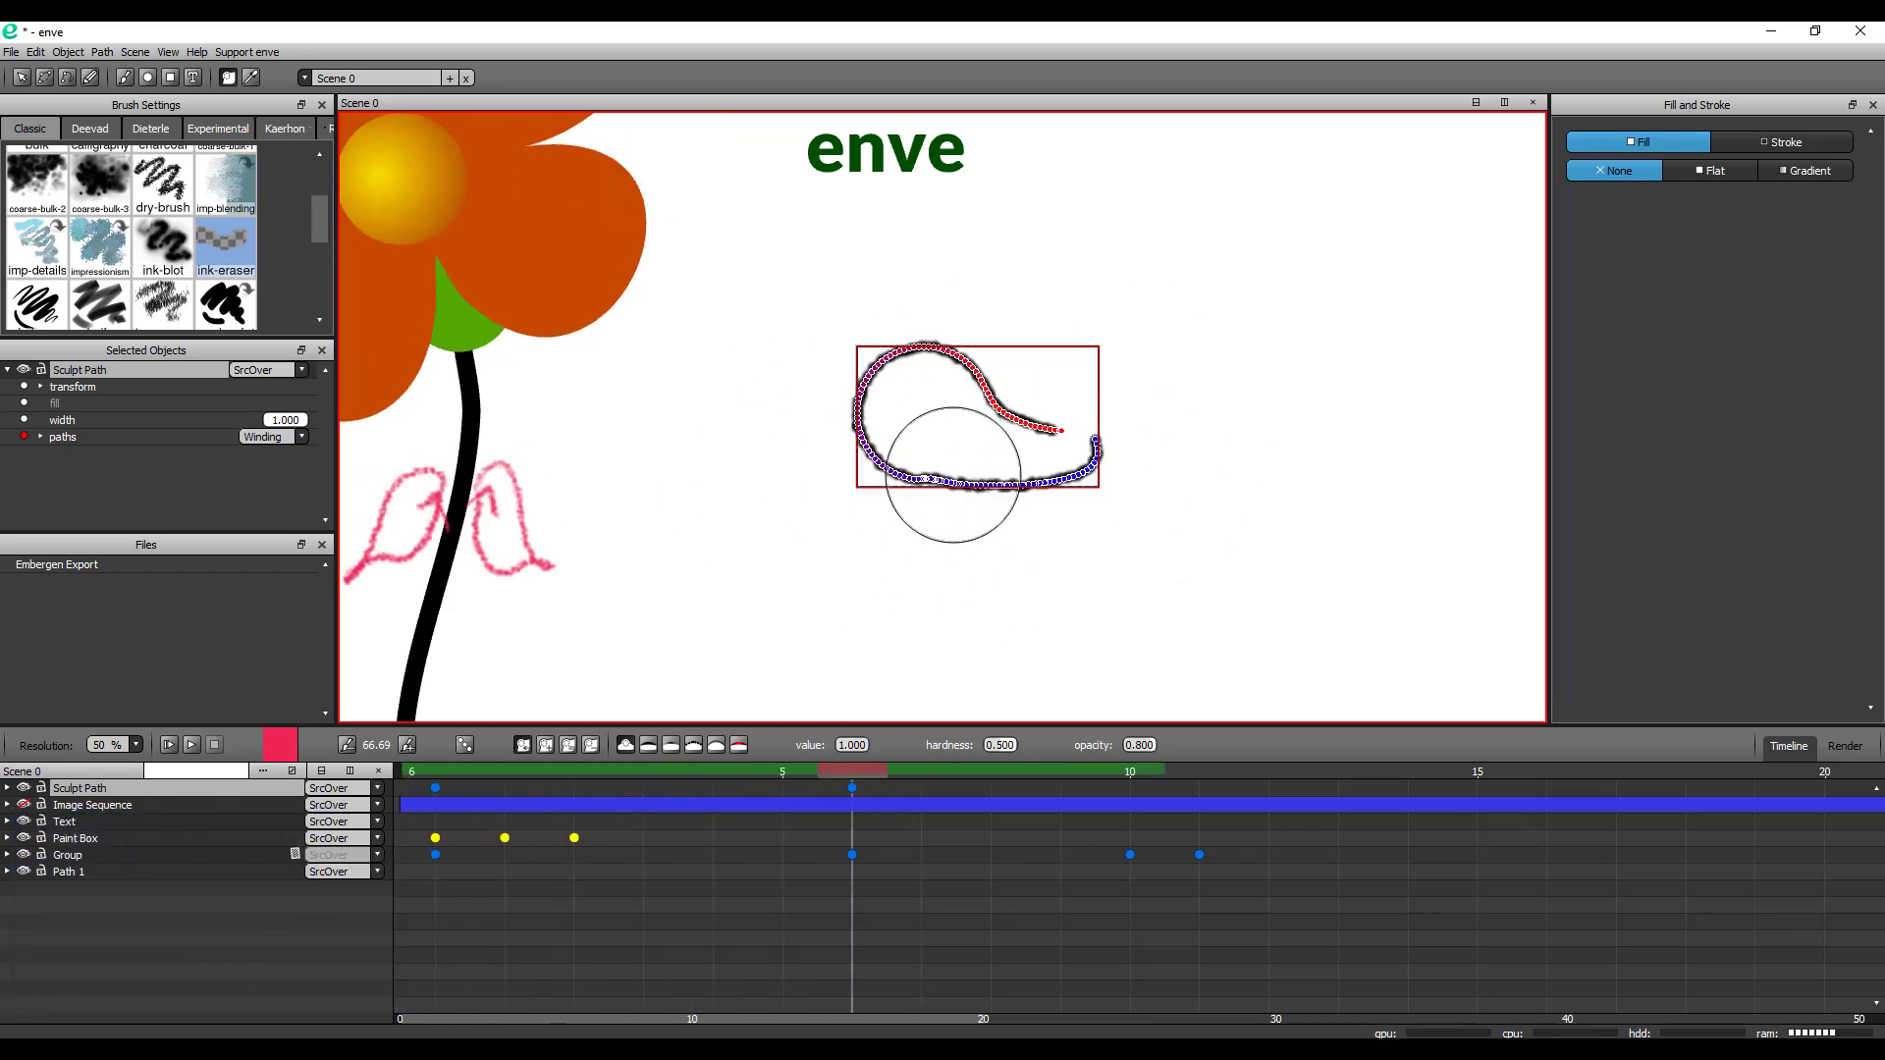
Reshape the sculpt path at frame 11 with several long sculpting strokes into an irregular open curve
{"action": "mouse_move", "coordinate": [952, 474]}
{"action": "left_mouse_down"}
{"action": "mouse_move", "coordinate": [1059, 483]}
{"action": "mouse_move", "coordinate": [876, 477]}
{"action": "mouse_move", "coordinate": [1044, 476]}
{"action": "mouse_move", "coordinate": [880, 468]}
{"action": "mouse_move", "coordinate": [967, 474]}
{"action": "mouse_move", "coordinate": [853, 431]}
{"action": "mouse_move", "coordinate": [865, 372]}
{"action": "mouse_move", "coordinate": [961, 358]}
{"action": "mouse_move", "coordinate": [864, 362]}
{"action": "mouse_move", "coordinate": [878, 413]}
{"action": "left_mouse_up"}
{"action": "left_click_drag", "start_coordinate": [861, 775], "coordinate": [1194, 781]}
{"action": "mouse_move", "coordinate": [1021, 420]}
{"action": "left_mouse_down"}
{"action": "mouse_move", "coordinate": [986, 392]}
{"action": "mouse_move", "coordinate": [1034, 246]}
{"action": "mouse_move", "coordinate": [1008, 288]}
{"action": "mouse_move", "coordinate": [1101, 158]}
{"action": "mouse_move", "coordinate": [1015, 299]}
{"action": "mouse_move", "coordinate": [1070, 225]}
{"action": "mouse_move", "coordinate": [1231, 176]}
{"action": "mouse_move", "coordinate": [1120, 234]}
{"action": "mouse_move", "coordinate": [1219, 183]}
{"action": "mouse_move", "coordinate": [1362, 400]}
{"action": "mouse_move", "coordinate": [1345, 543]}
{"action": "left_mouse_up"}
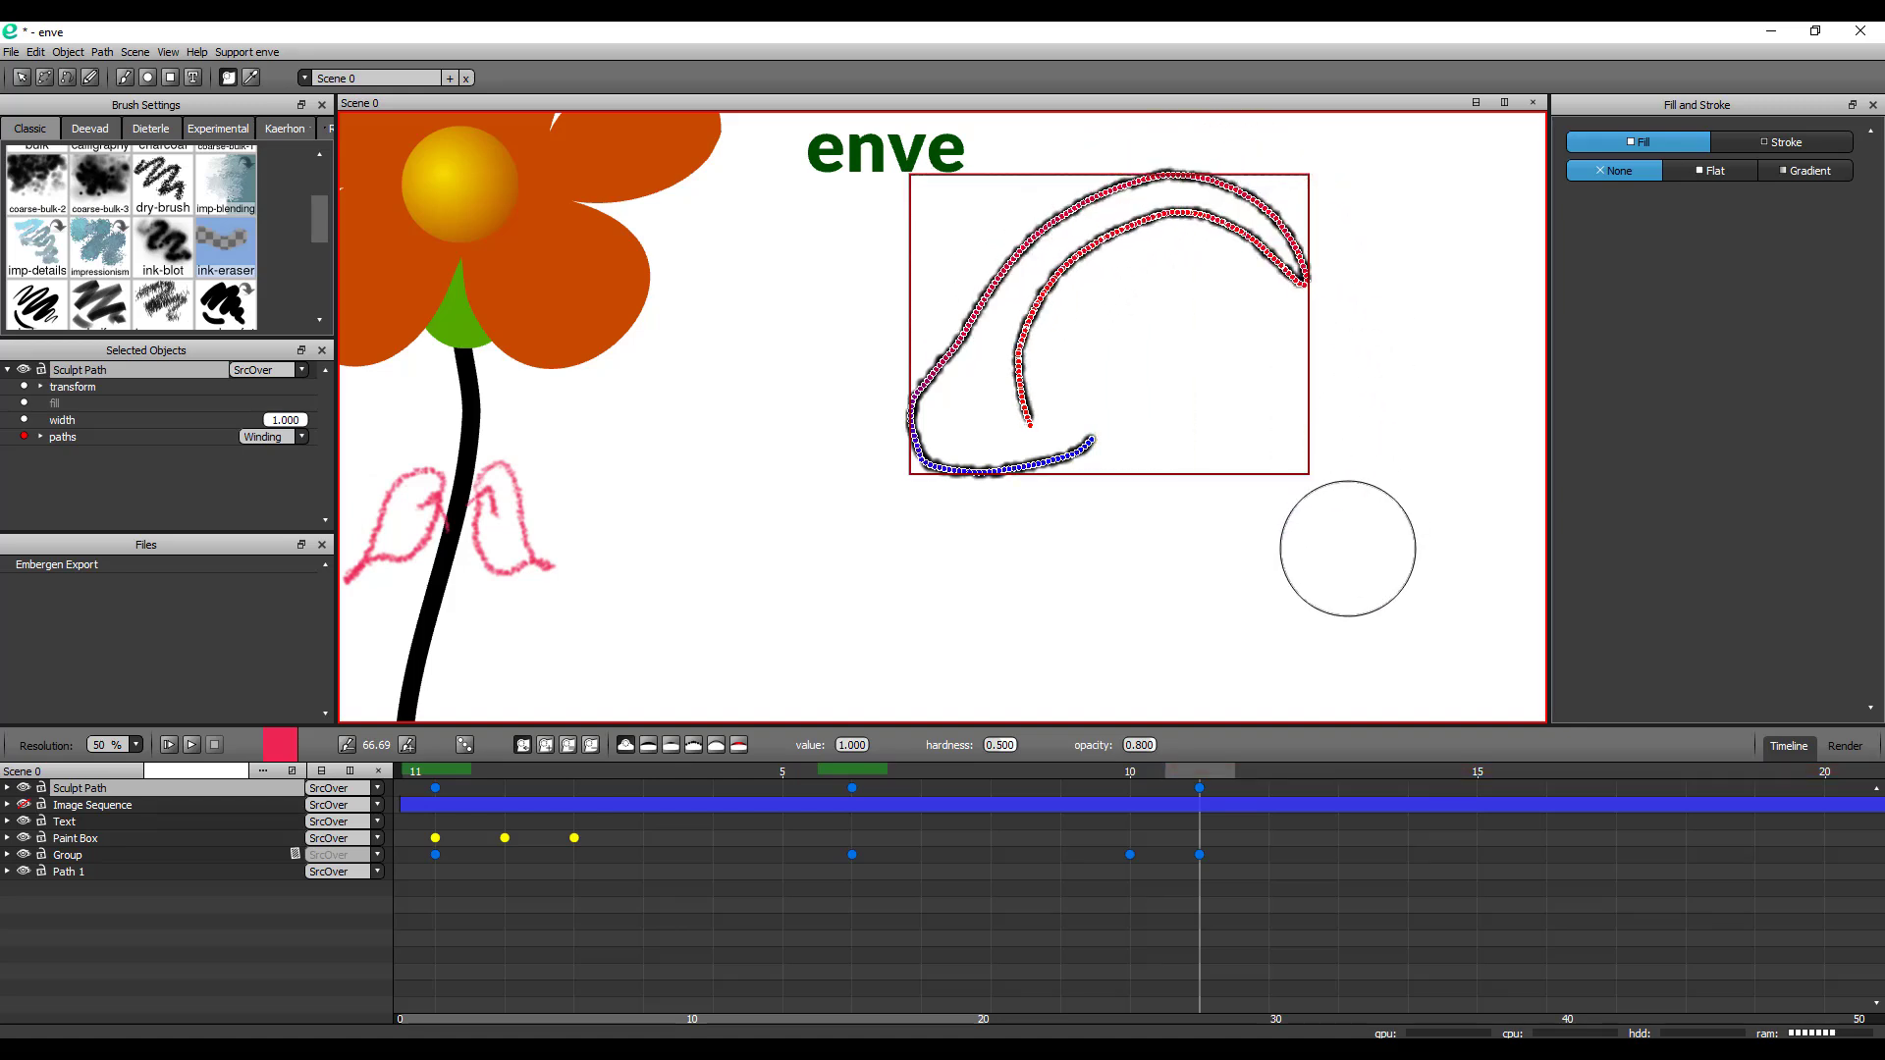
{"action": "mouse_move", "coordinate": [1283, 274]}
{"action": "left_mouse_down"}
{"action": "mouse_move", "coordinate": [1306, 328]}
{"action": "mouse_move", "coordinate": [1313, 540]}
{"action": "mouse_move", "coordinate": [1302, 411]}
{"action": "mouse_move", "coordinate": [1293, 495]}
{"action": "mouse_move", "coordinate": [1158, 659]}
{"action": "mouse_move", "coordinate": [1001, 657]}
{"action": "mouse_move", "coordinate": [1300, 530]}
{"action": "mouse_move", "coordinate": [1230, 620]}
{"action": "mouse_move", "coordinate": [1106, 636]}
{"action": "mouse_move", "coordinate": [978, 609]}
{"action": "mouse_move", "coordinate": [1082, 621]}
{"action": "mouse_move", "coordinate": [1214, 593]}
{"action": "mouse_move", "coordinate": [1088, 616]}
{"action": "mouse_move", "coordinate": [863, 521]}
{"action": "left_mouse_up"}
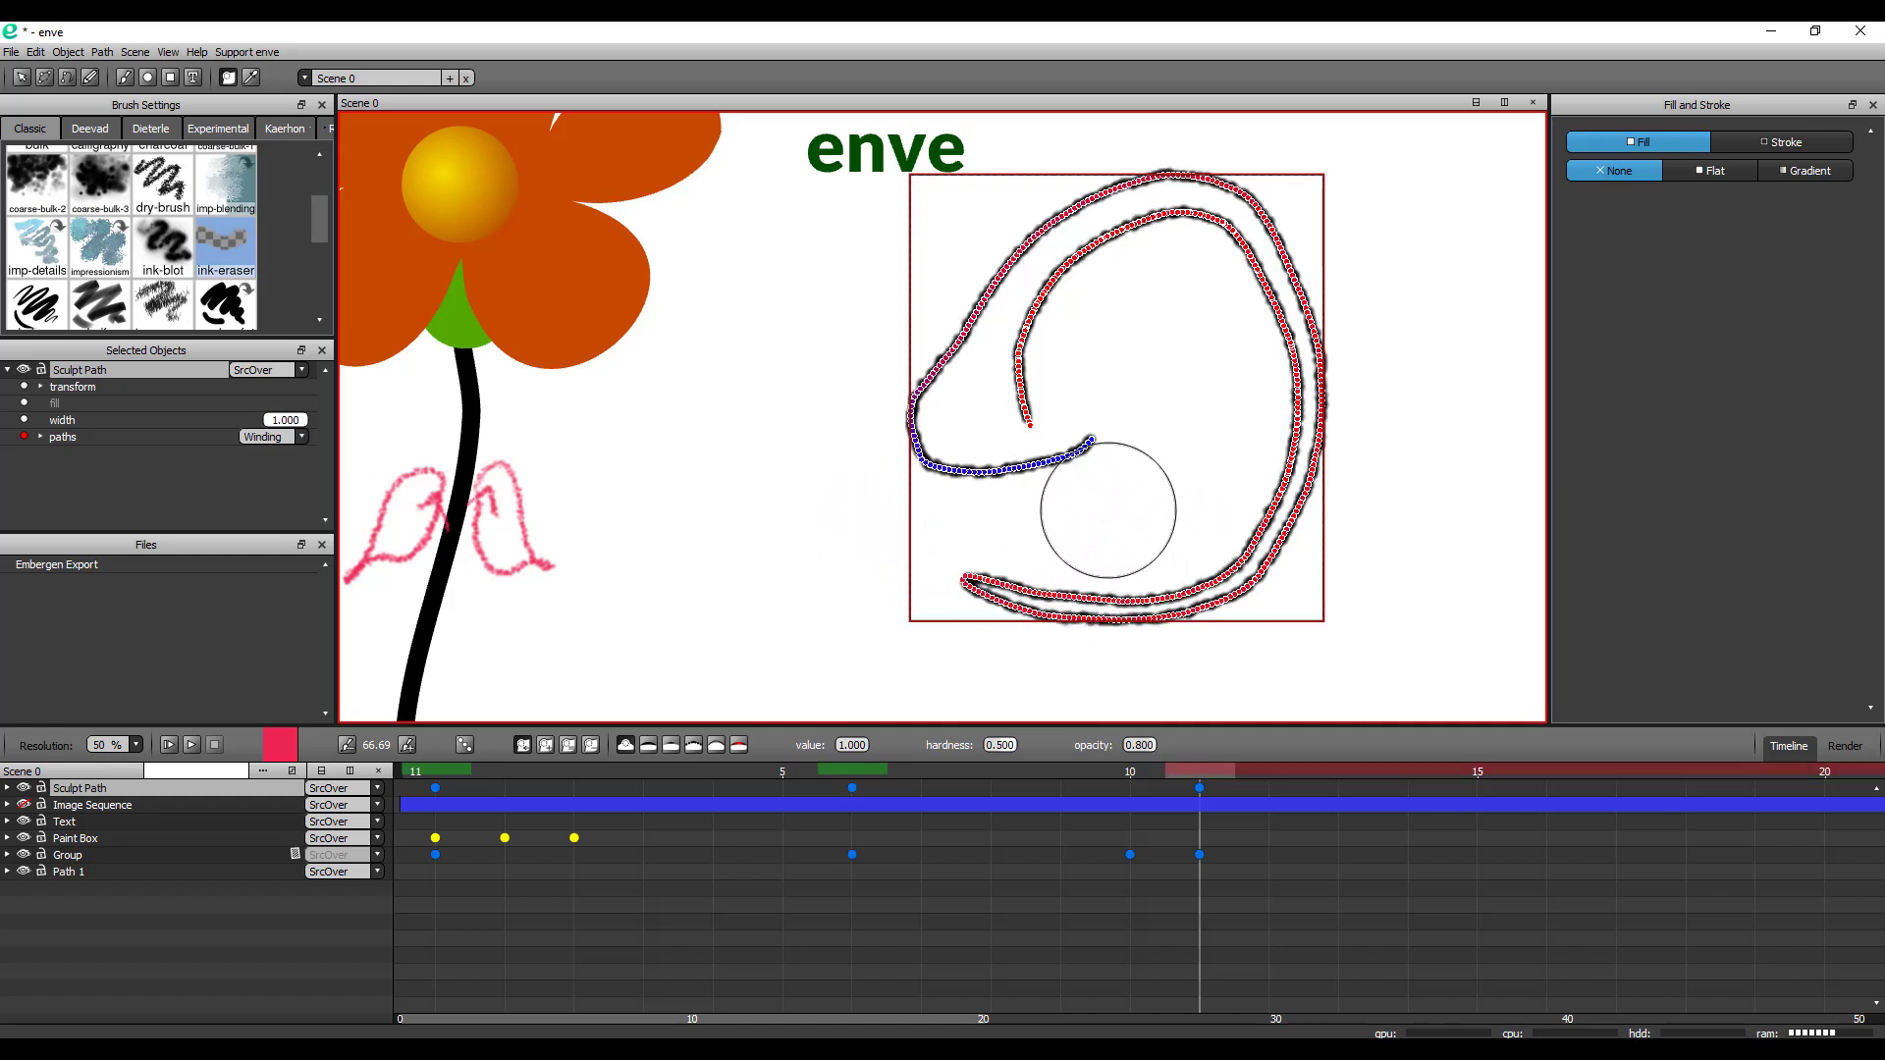
{"action": "mouse_move", "coordinate": [1089, 437]}
{"action": "left_mouse_down"}
{"action": "mouse_move", "coordinate": [1145, 354]}
{"action": "mouse_move", "coordinate": [1069, 440]}
{"action": "mouse_move", "coordinate": [1224, 280]}
{"action": "mouse_move", "coordinate": [1054, 432]}
{"action": "mouse_move", "coordinate": [1136, 357]}
{"action": "left_mouse_up"}
{"action": "mouse_move", "coordinate": [1022, 272]}
{"action": "left_mouse_down"}
{"action": "mouse_move", "coordinate": [1000, 134]}
{"action": "mouse_move", "coordinate": [1017, 240]}
{"action": "mouse_move", "coordinate": [1011, 168]}
{"action": "mouse_move", "coordinate": [1021, 190]}
{"action": "left_mouse_up"}
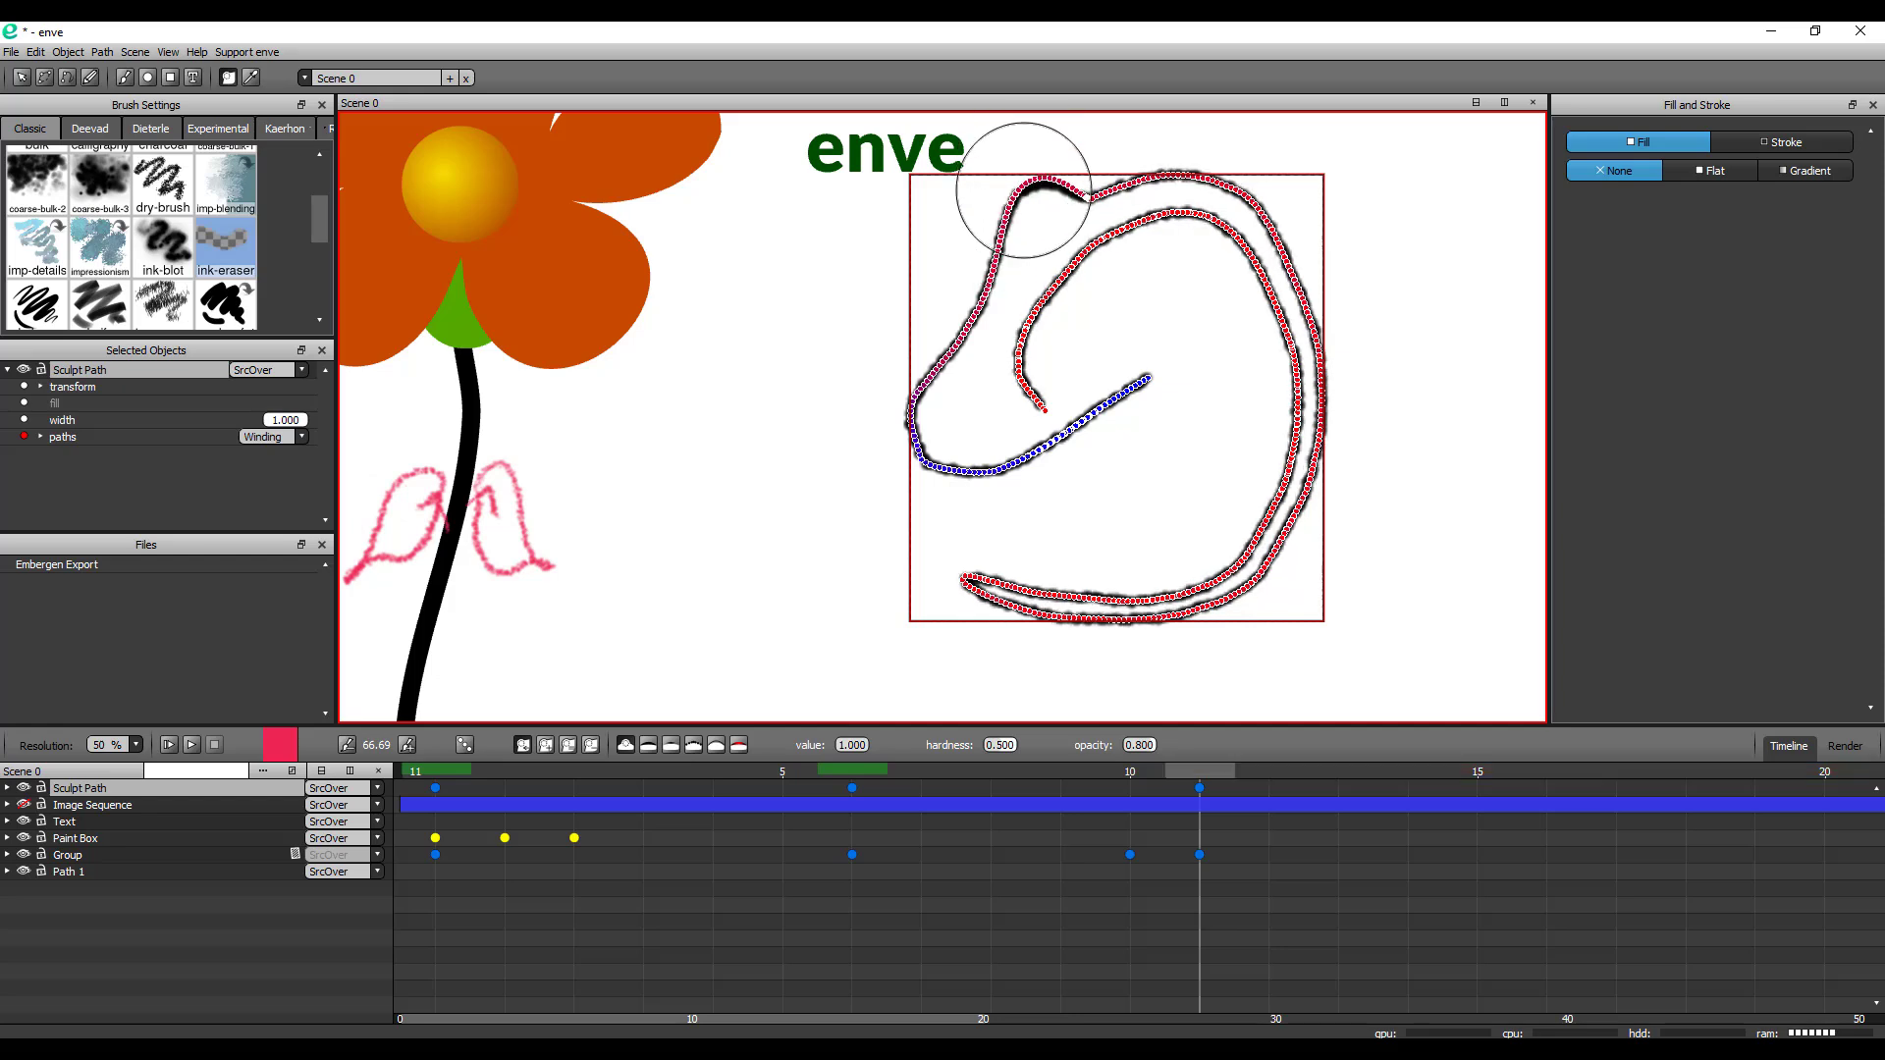
{"action": "mouse_move", "coordinate": [951, 475]}
{"action": "left_mouse_down"}
{"action": "mouse_move", "coordinate": [852, 665]}
{"action": "mouse_move", "coordinate": [942, 480]}
{"action": "mouse_move", "coordinate": [873, 646]}
{"action": "mouse_move", "coordinate": [827, 405]}
{"action": "mouse_move", "coordinate": [603, 500]}
{"action": "mouse_move", "coordinate": [540, 650]}
{"action": "mouse_move", "coordinate": [898, 368]}
{"action": "mouse_move", "coordinate": [901, 265]}
{"action": "mouse_move", "coordinate": [903, 379]}
{"action": "mouse_move", "coordinate": [916, 265]}
{"action": "mouse_move", "coordinate": [915, 370]}
{"action": "mouse_move", "coordinate": [927, 267]}
{"action": "mouse_move", "coordinate": [927, 333]}
{"action": "mouse_move", "coordinate": [911, 288]}
{"action": "mouse_move", "coordinate": [880, 389]}
{"action": "mouse_move", "coordinate": [823, 289]}
{"action": "mouse_move", "coordinate": [774, 259]}
{"action": "mouse_move", "coordinate": [847, 323]}
{"action": "mouse_move", "coordinate": [783, 302]}
{"action": "mouse_move", "coordinate": [835, 313]}
{"action": "mouse_move", "coordinate": [812, 379]}
{"action": "mouse_move", "coordinate": [714, 445]}
{"action": "mouse_move", "coordinate": [731, 461]}
{"action": "mouse_move", "coordinate": [874, 438]}
{"action": "mouse_move", "coordinate": [850, 624]}
{"action": "mouse_move", "coordinate": [1060, 426]}
{"action": "mouse_move", "coordinate": [1141, 394]}
{"action": "mouse_move", "coordinate": [1060, 409]}
{"action": "mouse_move", "coordinate": [1048, 287]}
{"action": "mouse_move", "coordinate": [1153, 235]}
{"action": "mouse_move", "coordinate": [1245, 263]}
{"action": "mouse_move", "coordinate": [1274, 365]}
{"action": "mouse_move", "coordinate": [1261, 495]}
{"action": "mouse_move", "coordinate": [1155, 587]}
{"action": "mouse_move", "coordinate": [1000, 616]}
{"action": "mouse_move", "coordinate": [1117, 606]}
{"action": "mouse_move", "coordinate": [1259, 521]}
{"action": "mouse_move", "coordinate": [1319, 371]}
{"action": "mouse_move", "coordinate": [1272, 232]}
{"action": "mouse_move", "coordinate": [1156, 176]}
{"action": "mouse_move", "coordinate": [1005, 197]}
{"action": "mouse_move", "coordinate": [962, 260]}
{"action": "mouse_move", "coordinate": [988, 220]}
{"action": "mouse_move", "coordinate": [875, 251]}
{"action": "mouse_move", "coordinate": [841, 337]}
{"action": "mouse_move", "coordinate": [845, 517]}
{"action": "mouse_move", "coordinate": [1108, 342]}
{"action": "mouse_move", "coordinate": [955, 438]}
{"action": "mouse_move", "coordinate": [837, 391]}
{"action": "mouse_move", "coordinate": [989, 176]}
{"action": "mouse_move", "coordinate": [1059, 147]}
{"action": "left_mouse_up"}
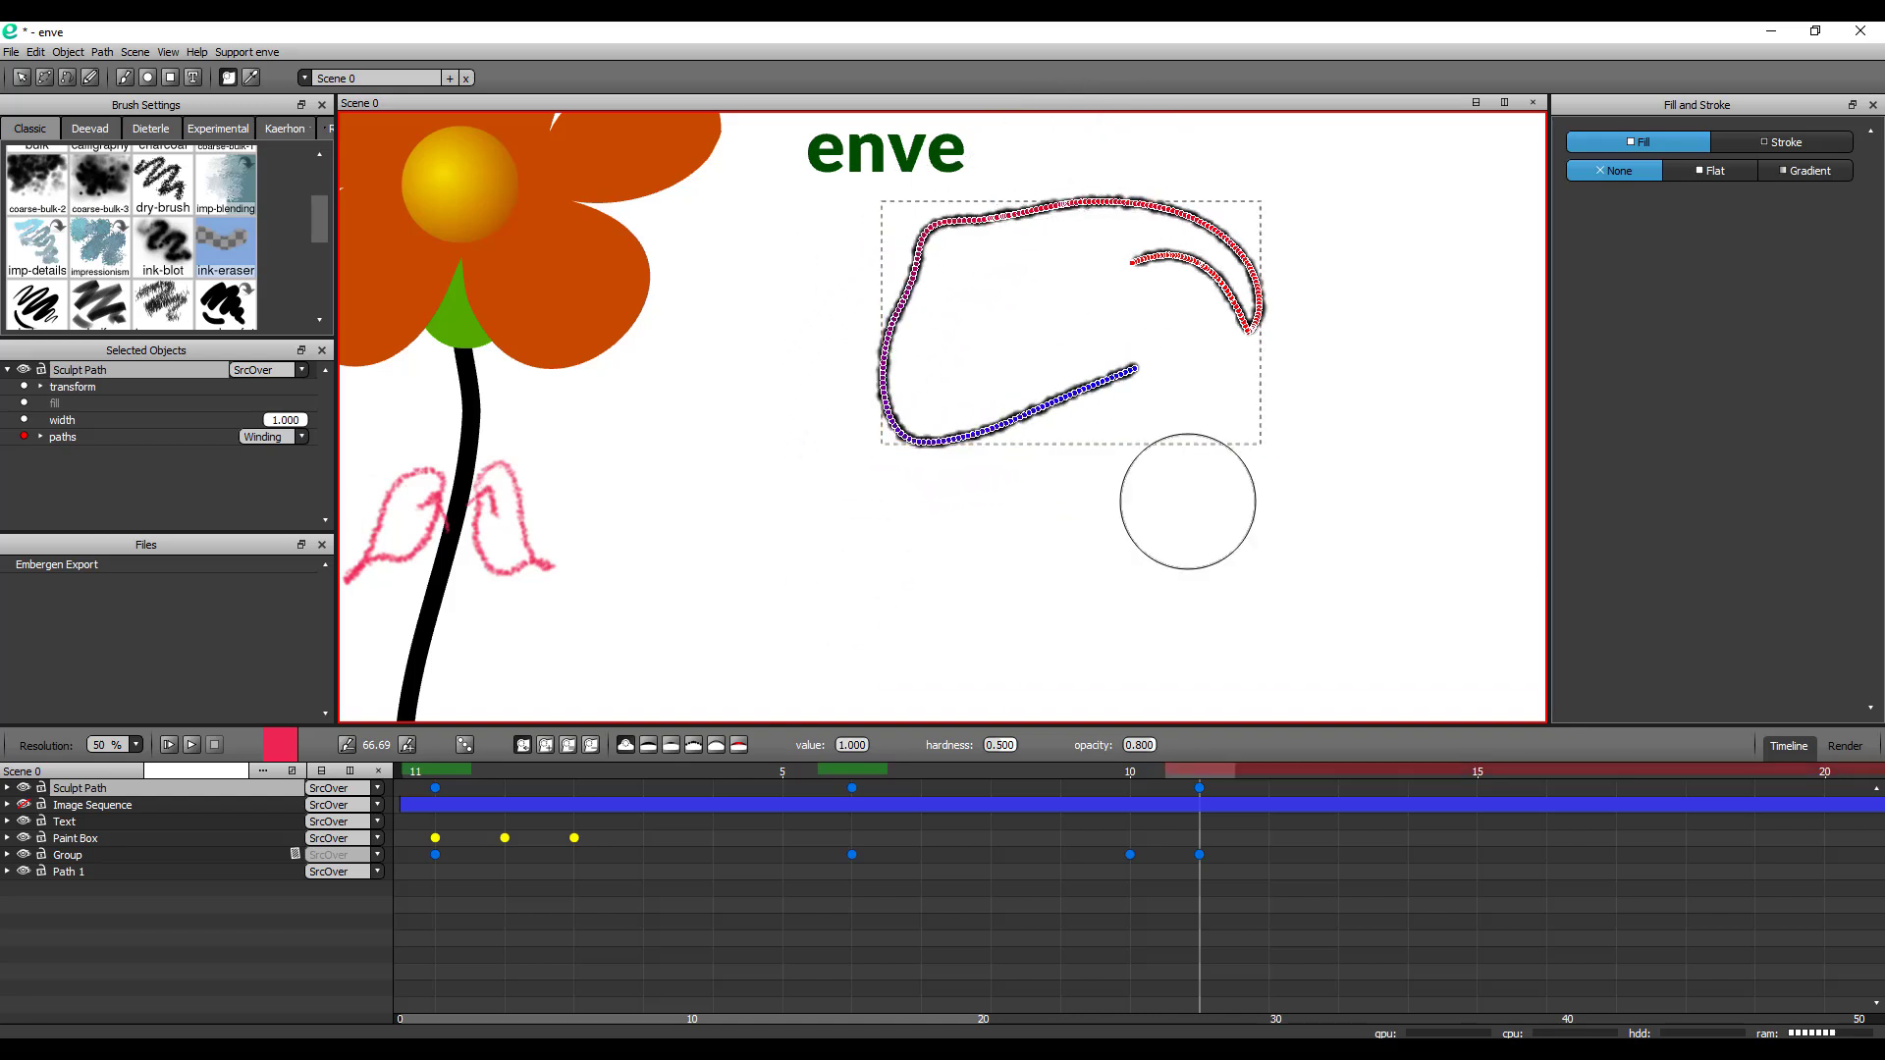
{"action": "mouse_move", "coordinate": [1204, 778]}
{"action": "left_mouse_down"}
{"action": "mouse_move", "coordinate": [435, 780]}
{"action": "mouse_move", "coordinate": [770, 883]}
{"action": "mouse_move", "coordinate": [1192, 910]}
{"action": "mouse_move", "coordinate": [1139, 898]}
{"action": "left_mouse_up"}
{"action": "mouse_move", "coordinate": [1023, 888]}
{"action": "left_mouse_down"}
{"action": "mouse_move", "coordinate": [574, 834]}
{"action": "mouse_move", "coordinate": [1275, 810]}
{"action": "mouse_move", "coordinate": [576, 835]}
{"action": "mouse_move", "coordinate": [854, 858]}
{"action": "mouse_move", "coordinate": [1565, 854]}
{"action": "left_mouse_up"}
Add Scene 0 to the render queue
{"action": "left_click", "coordinate": [1844, 748]}
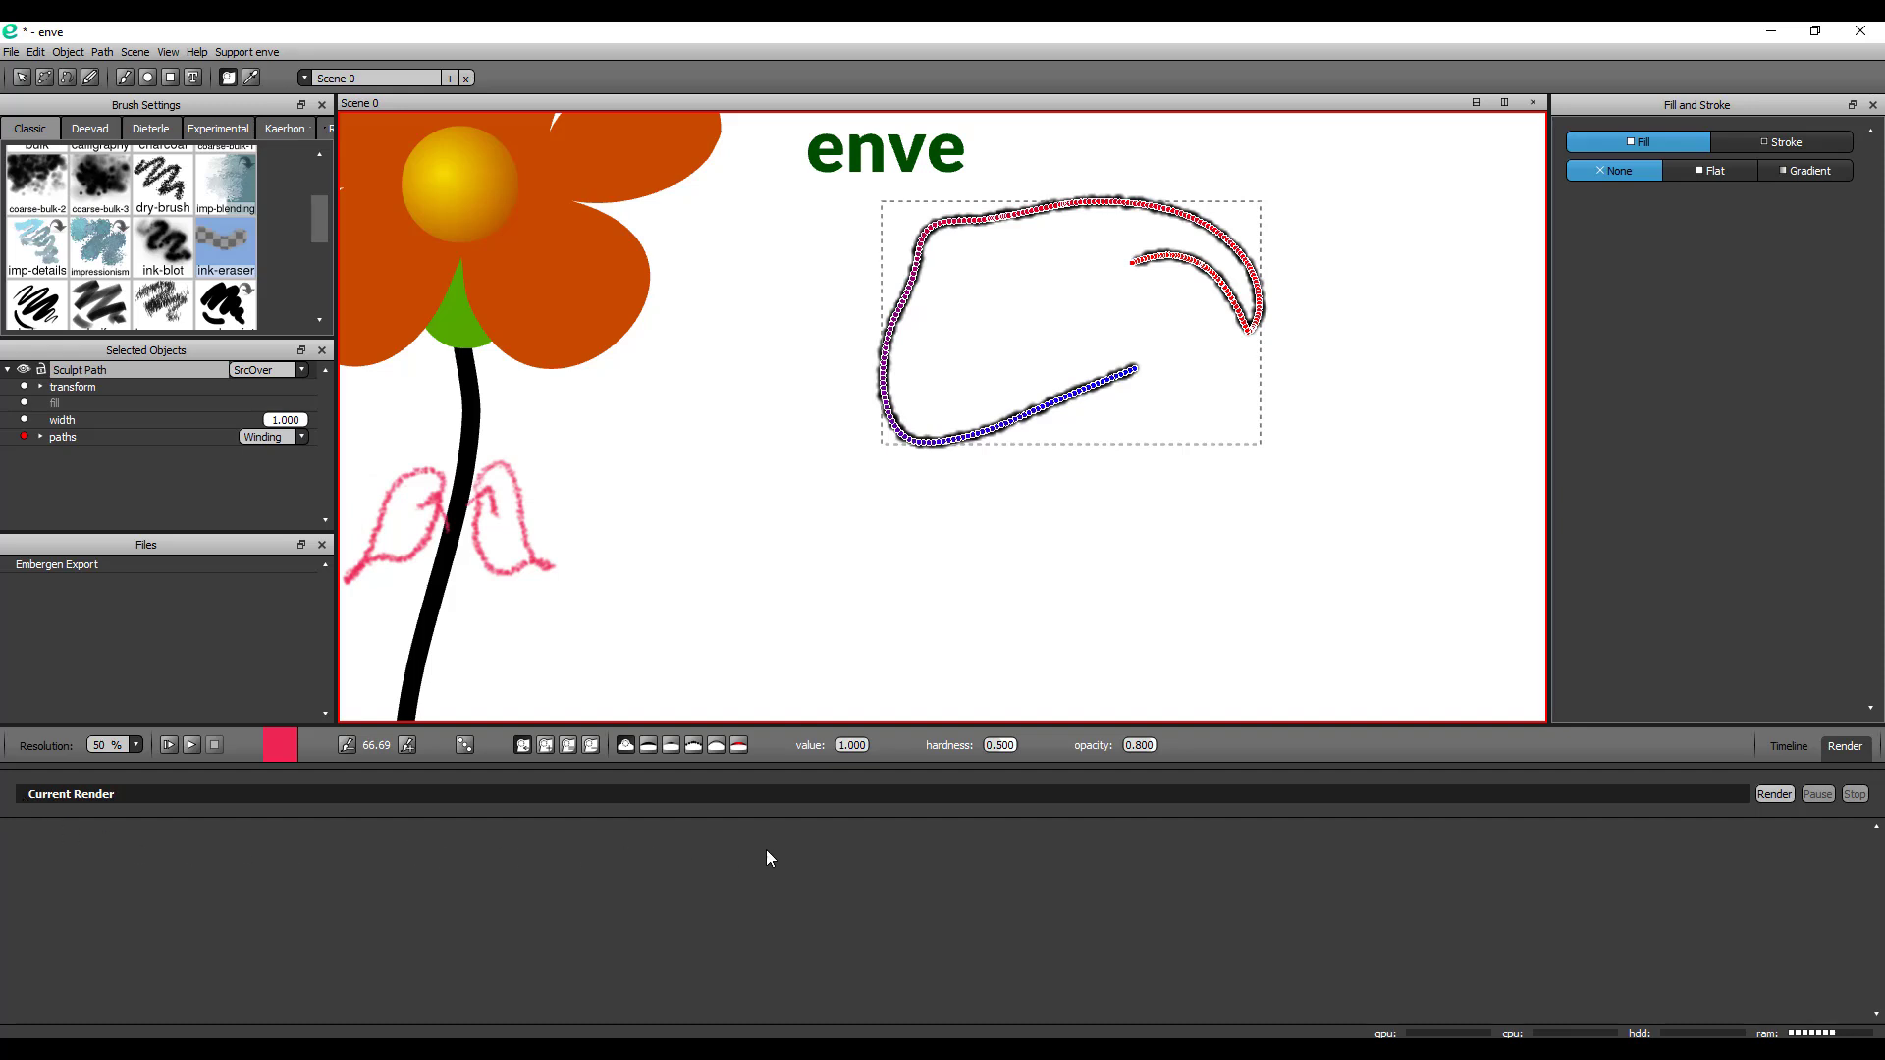
{"action": "left_click", "coordinate": [1793, 797]}
{"action": "left_click", "coordinate": [136, 52]}
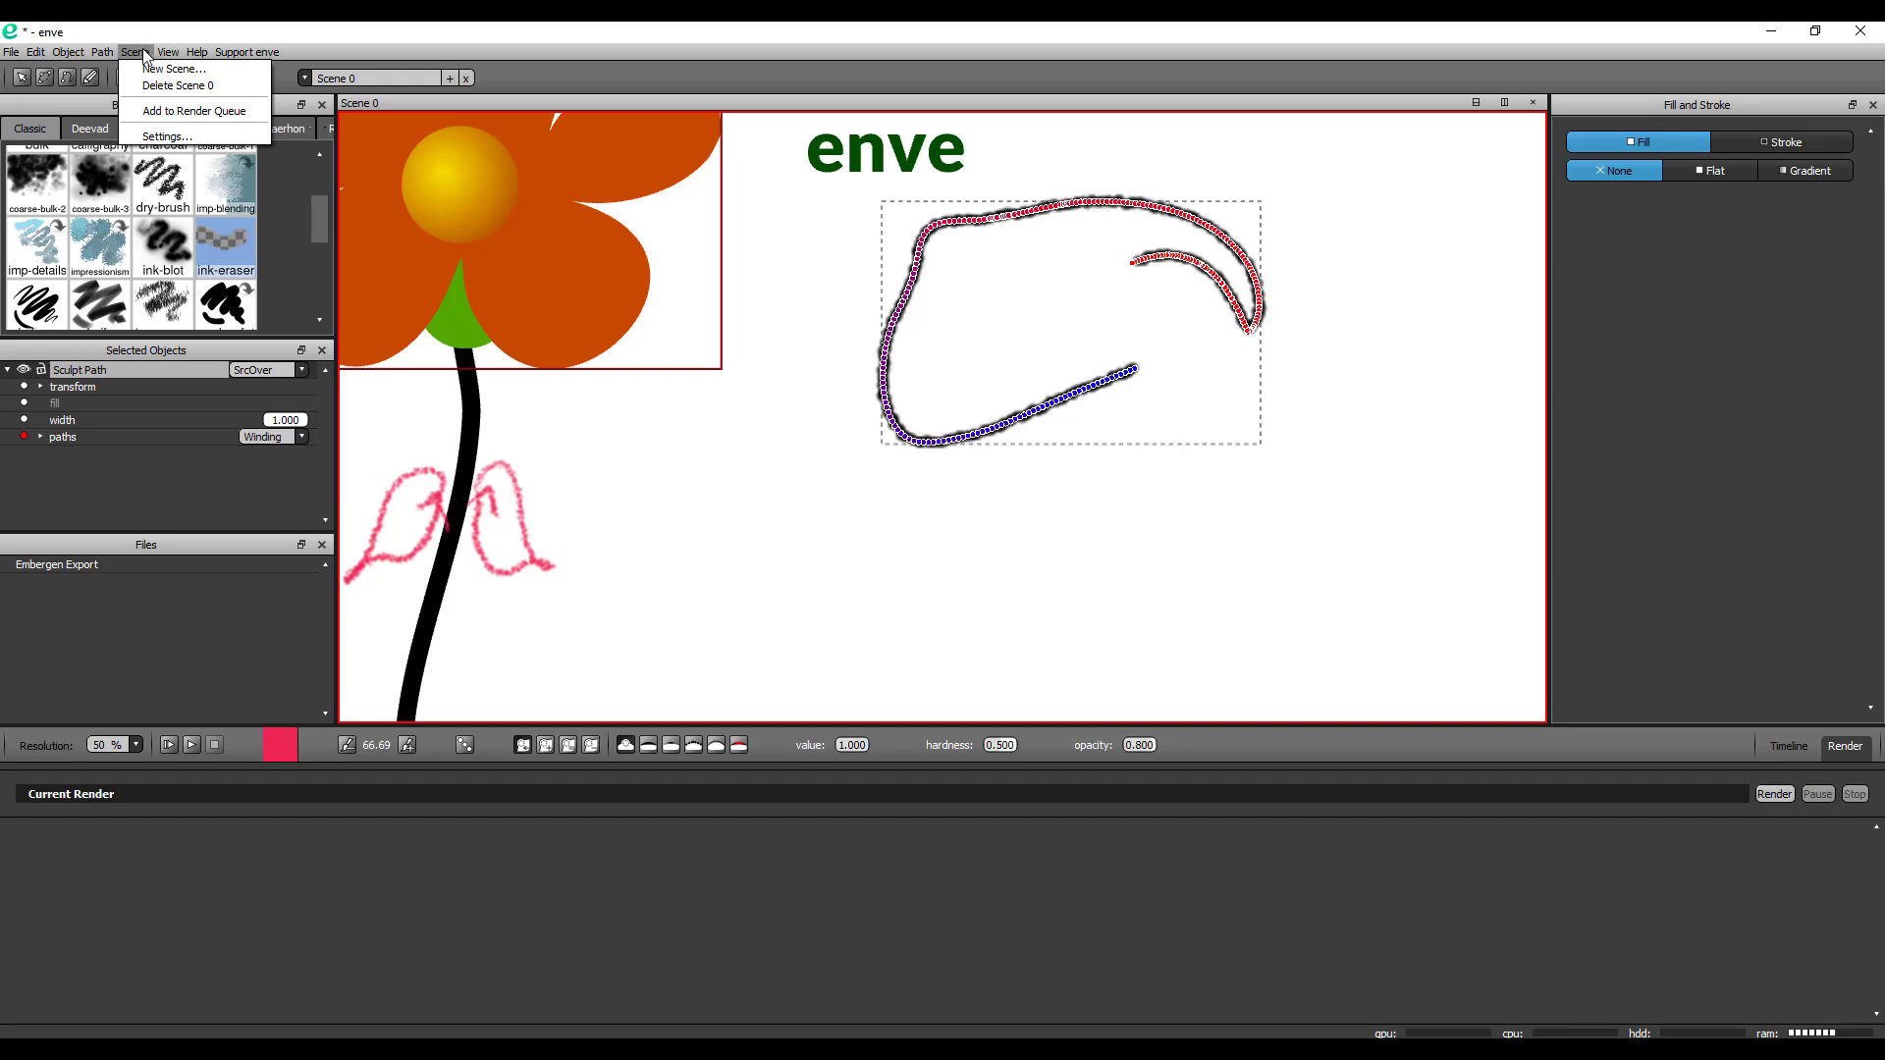
{"action": "left_click", "coordinate": [168, 112]}
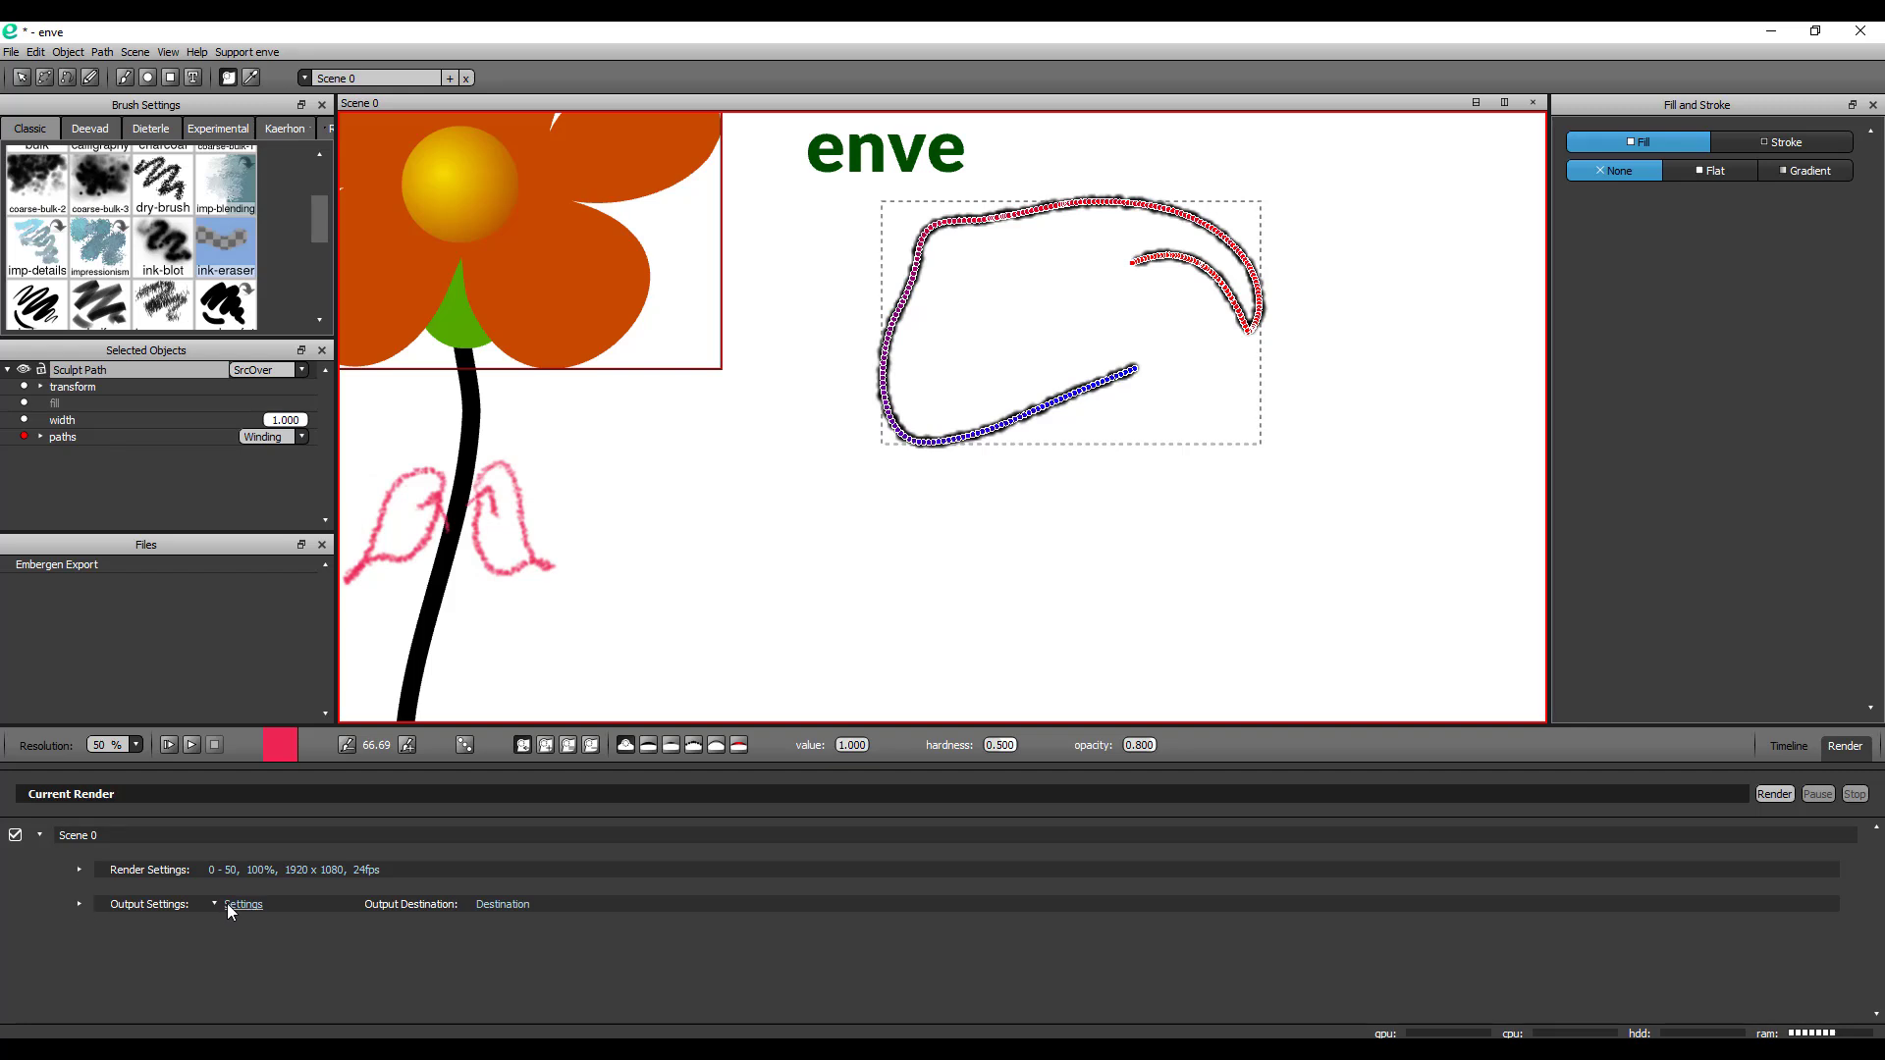
Review the video codec options in Scene 0's render output settings with video enabled, and leave the settings without applying anything
{"action": "left_click", "coordinate": [227, 903]}
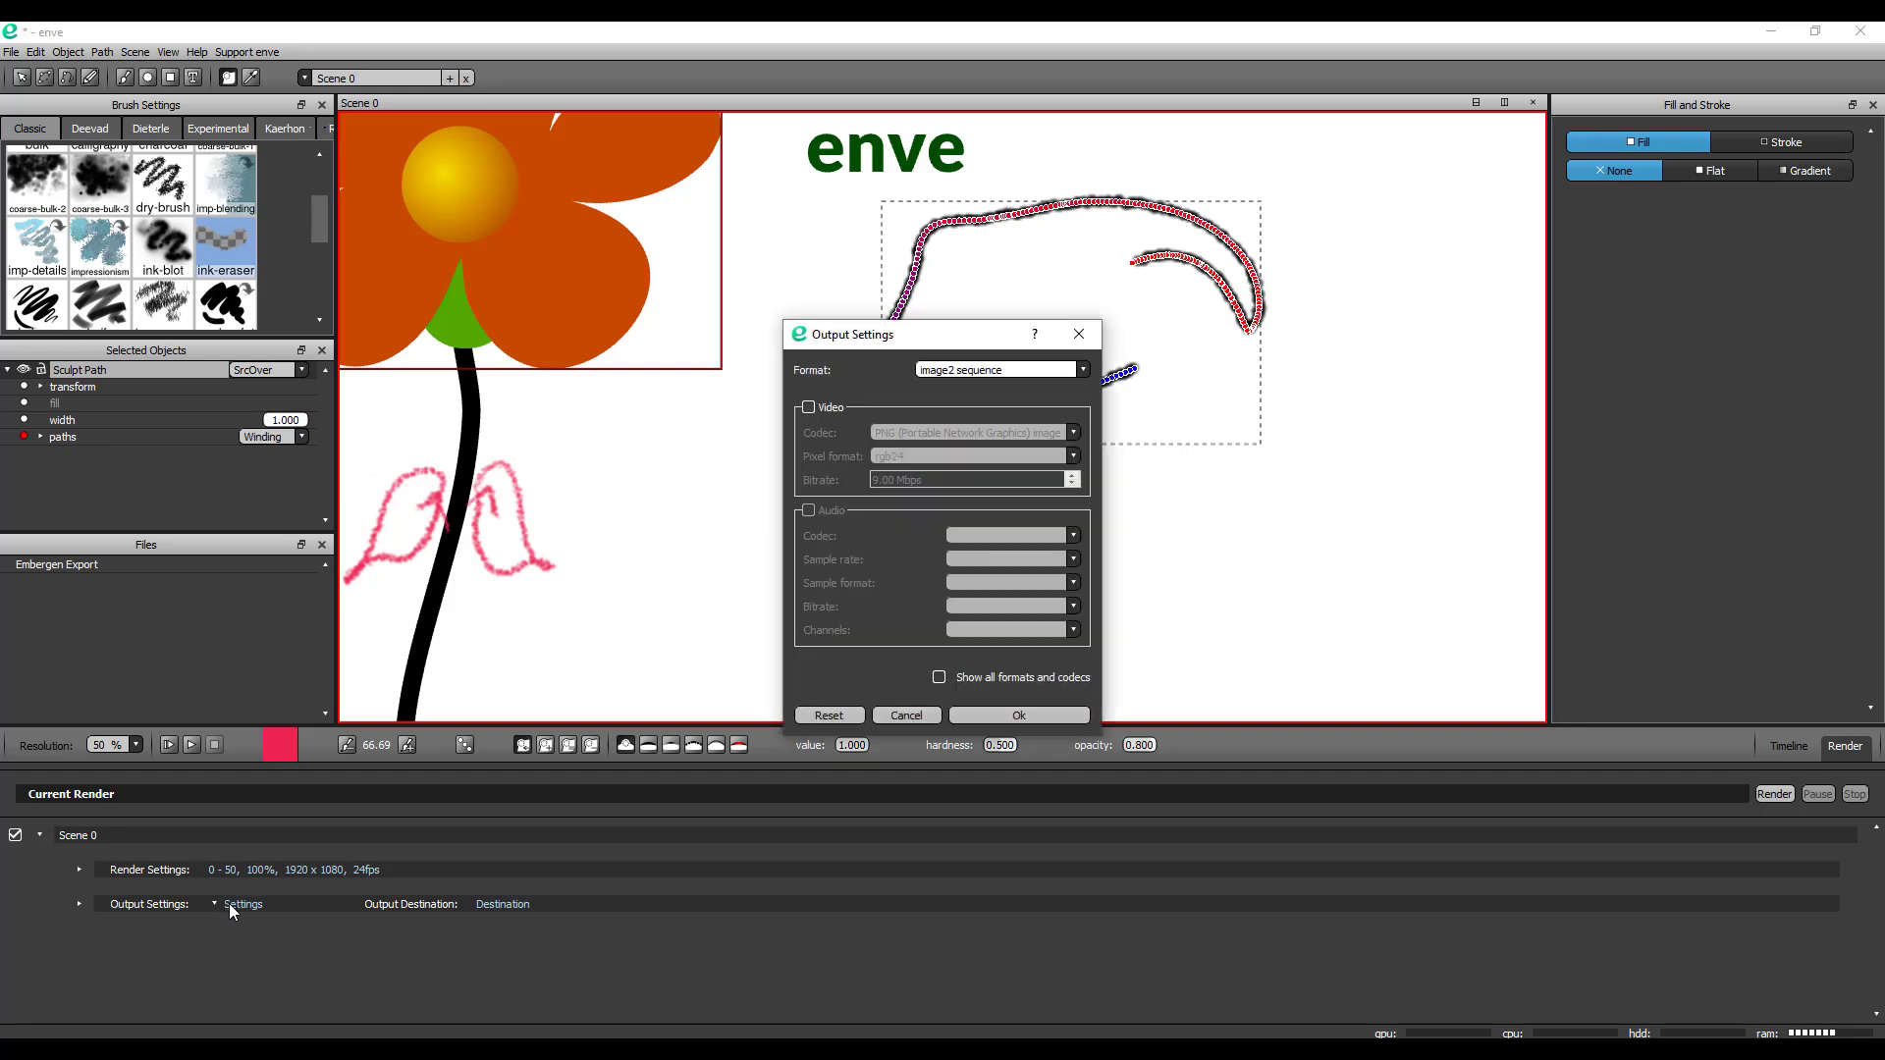
{"action": "left_click", "coordinate": [806, 407]}
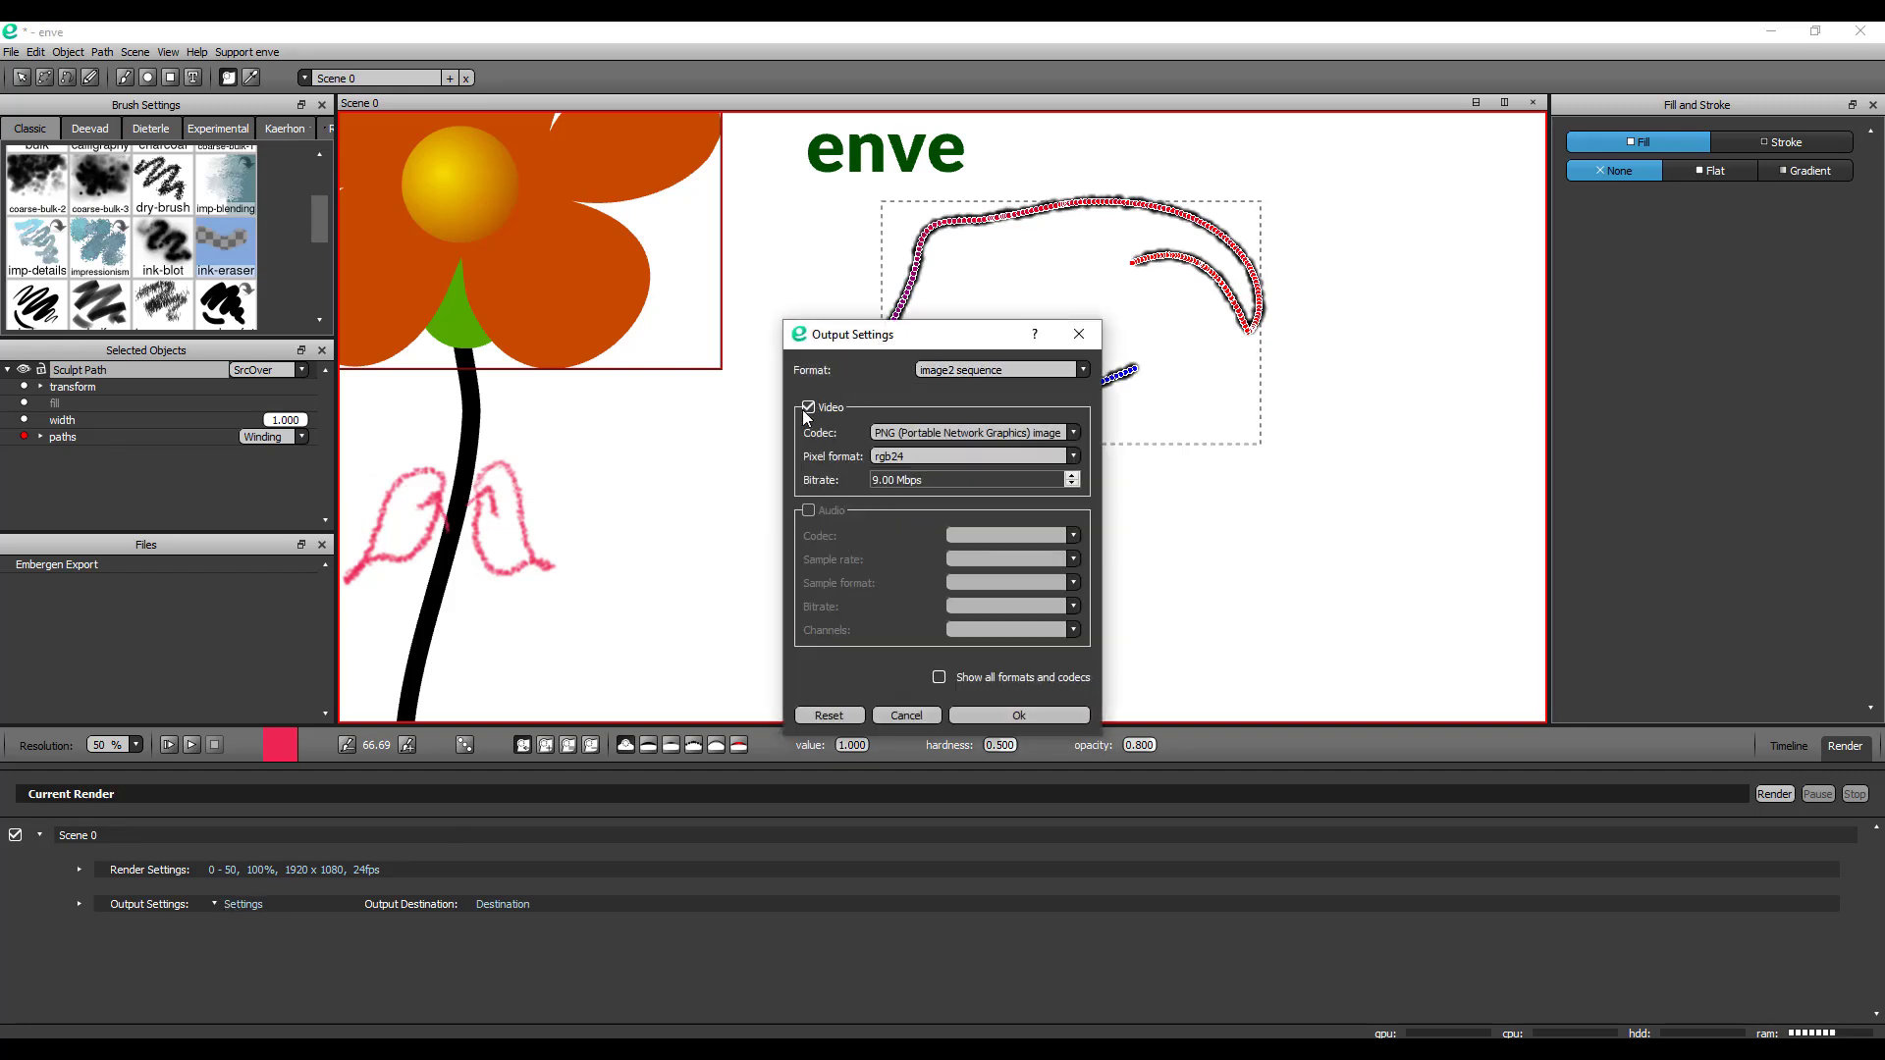
{"action": "left_click", "coordinate": [1074, 434]}
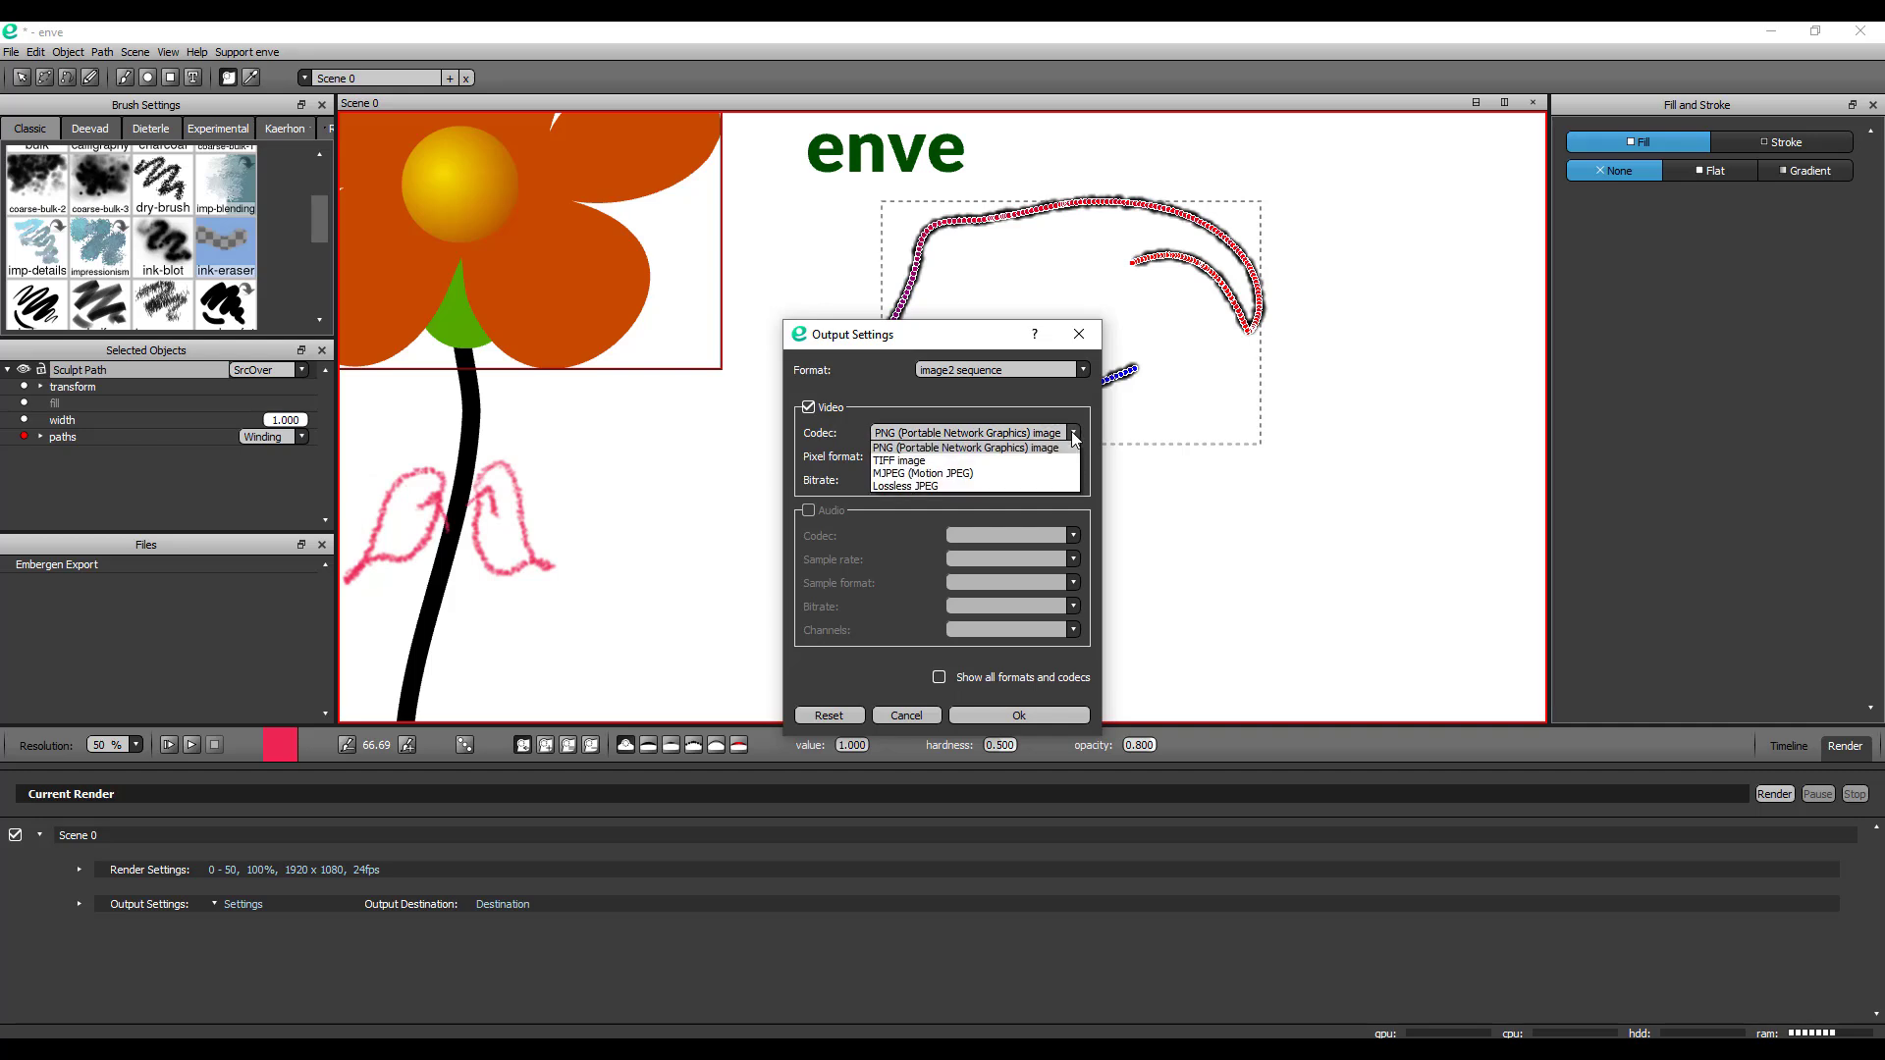
{"action": "left_click", "coordinate": [1074, 439]}
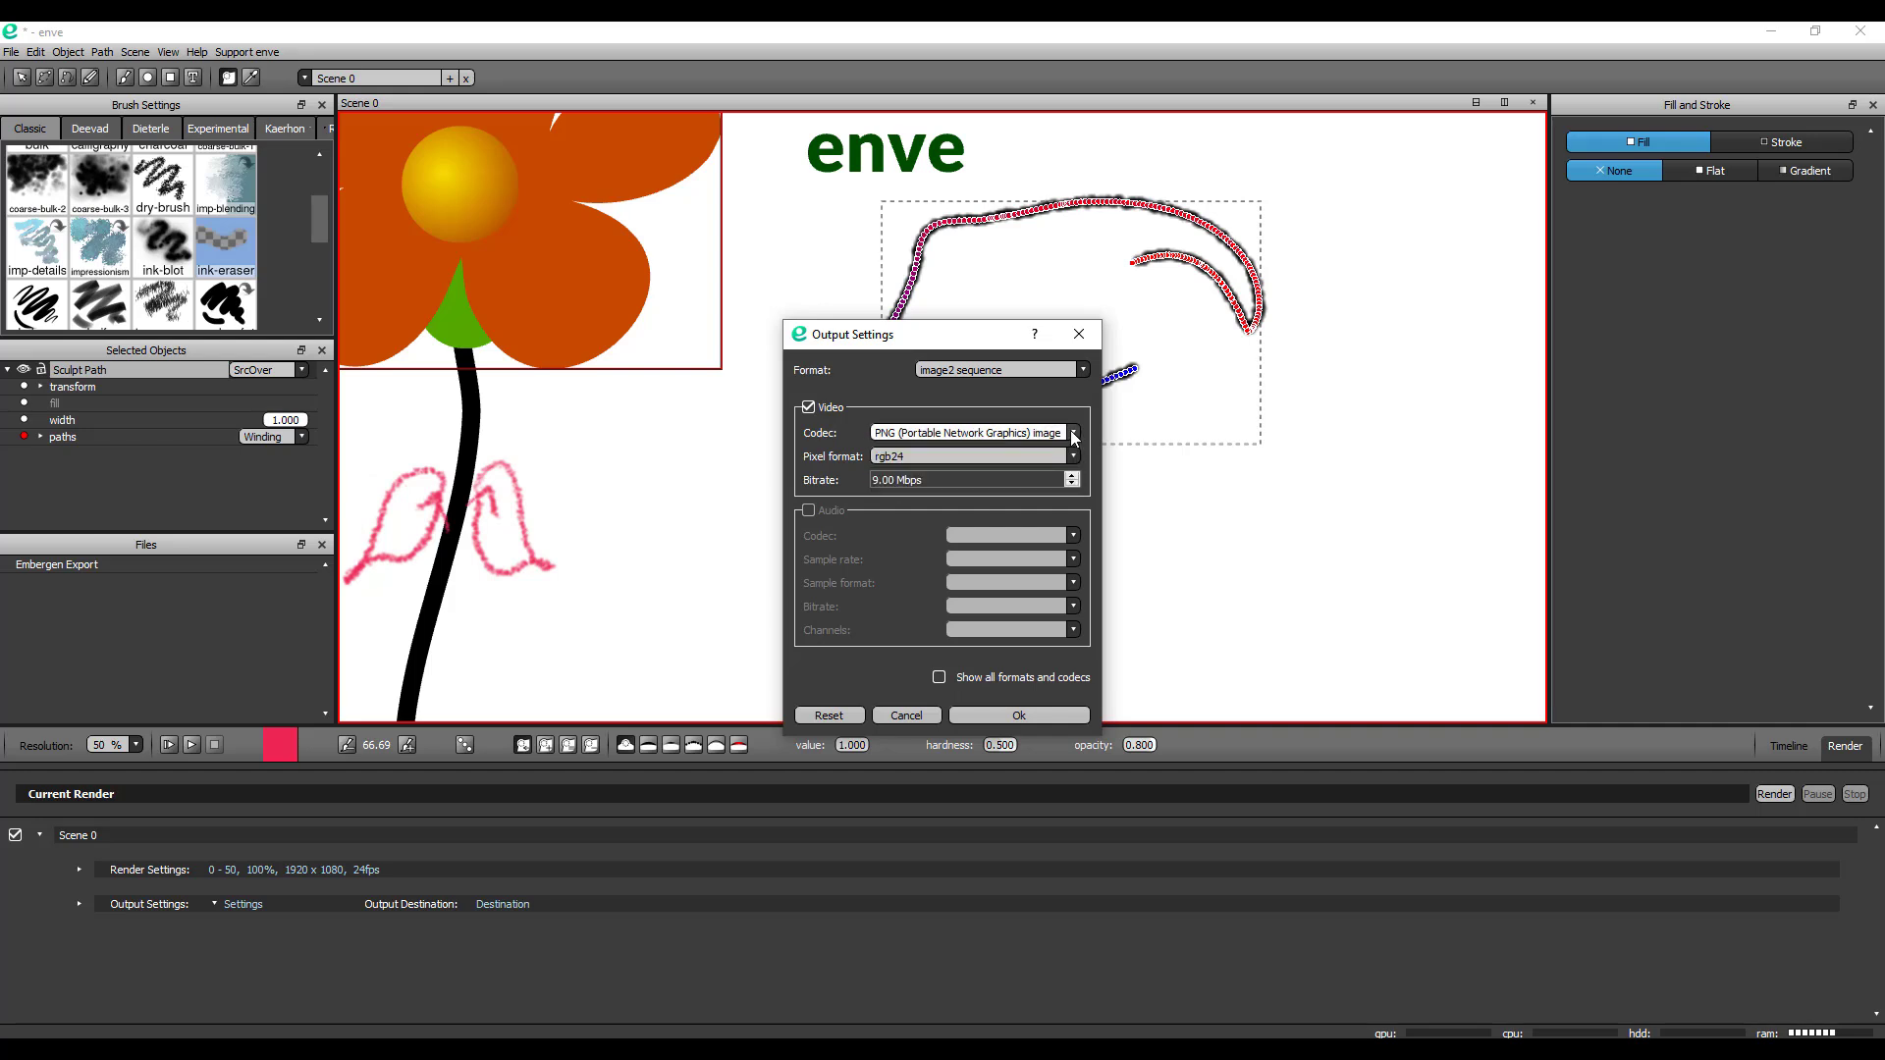
{"action": "left_click", "coordinate": [908, 715]}
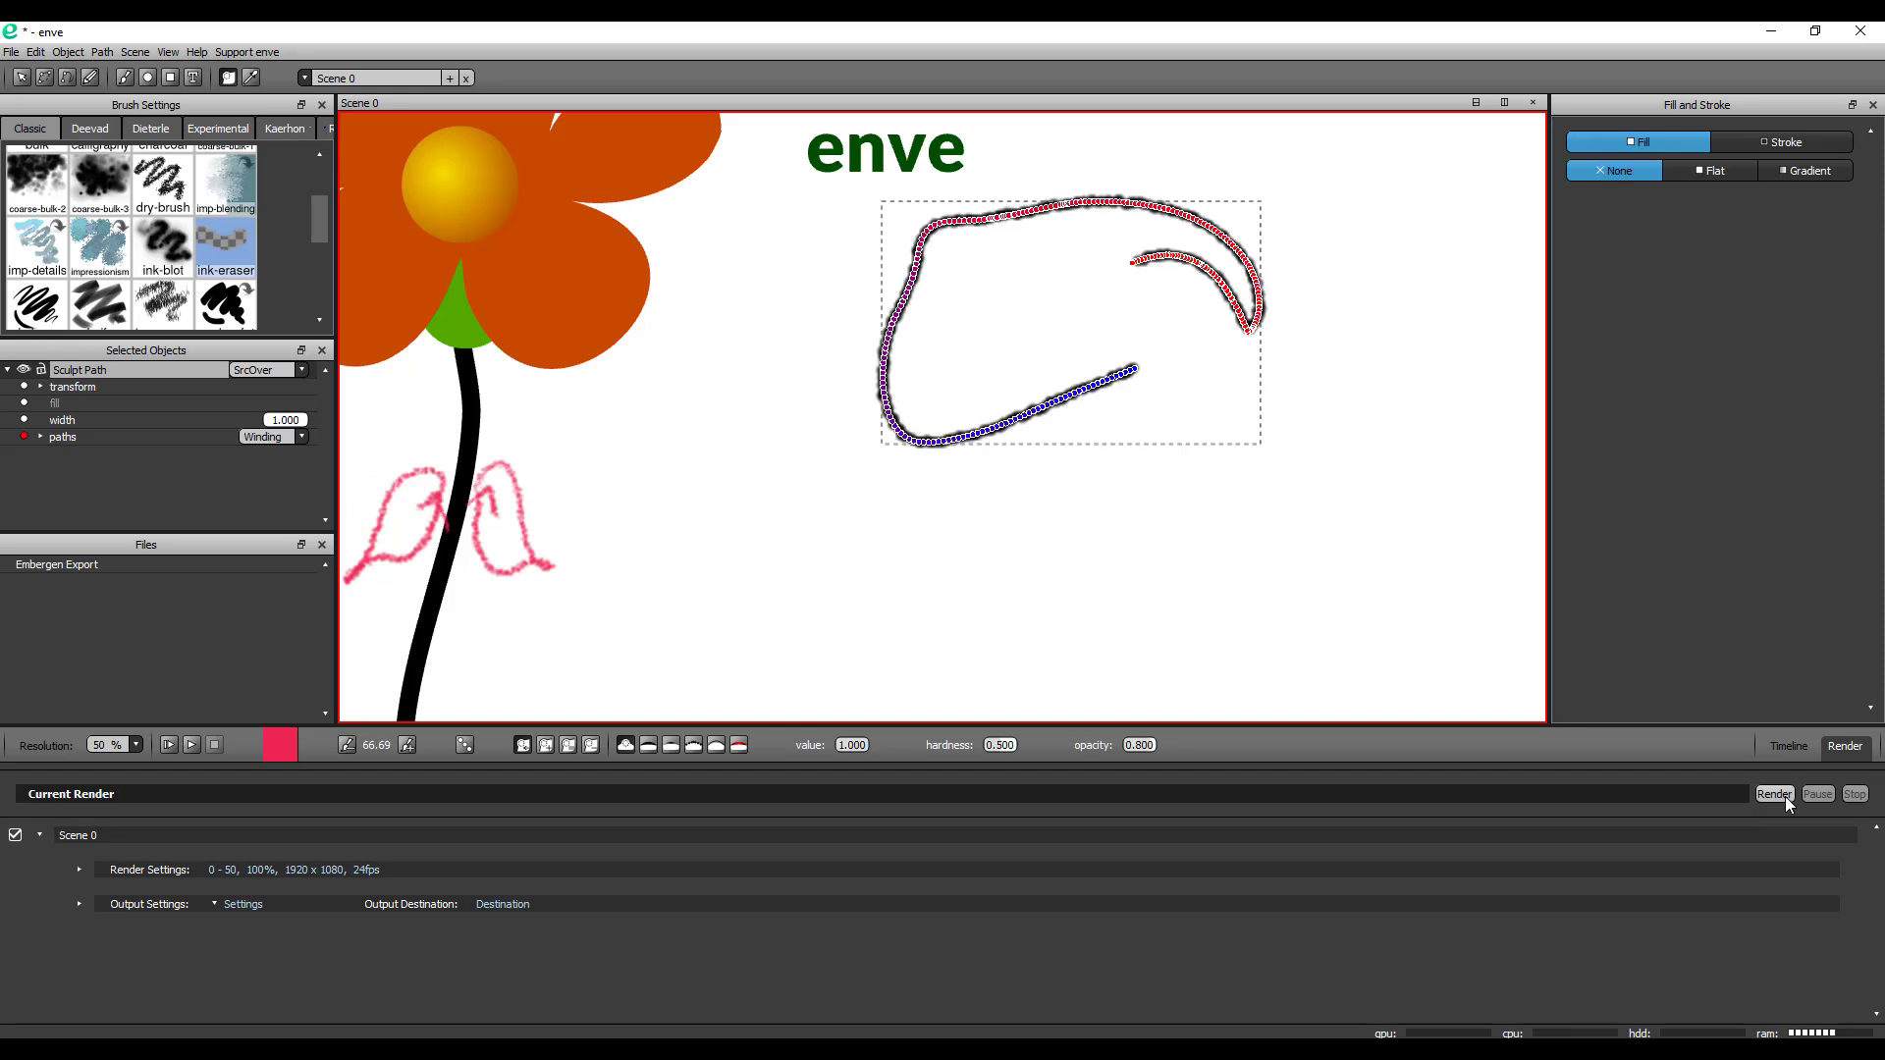
{"action": "scroll", "coordinate": [1079, 425], "scroll_direction": "down", "scroll_amount": 5}
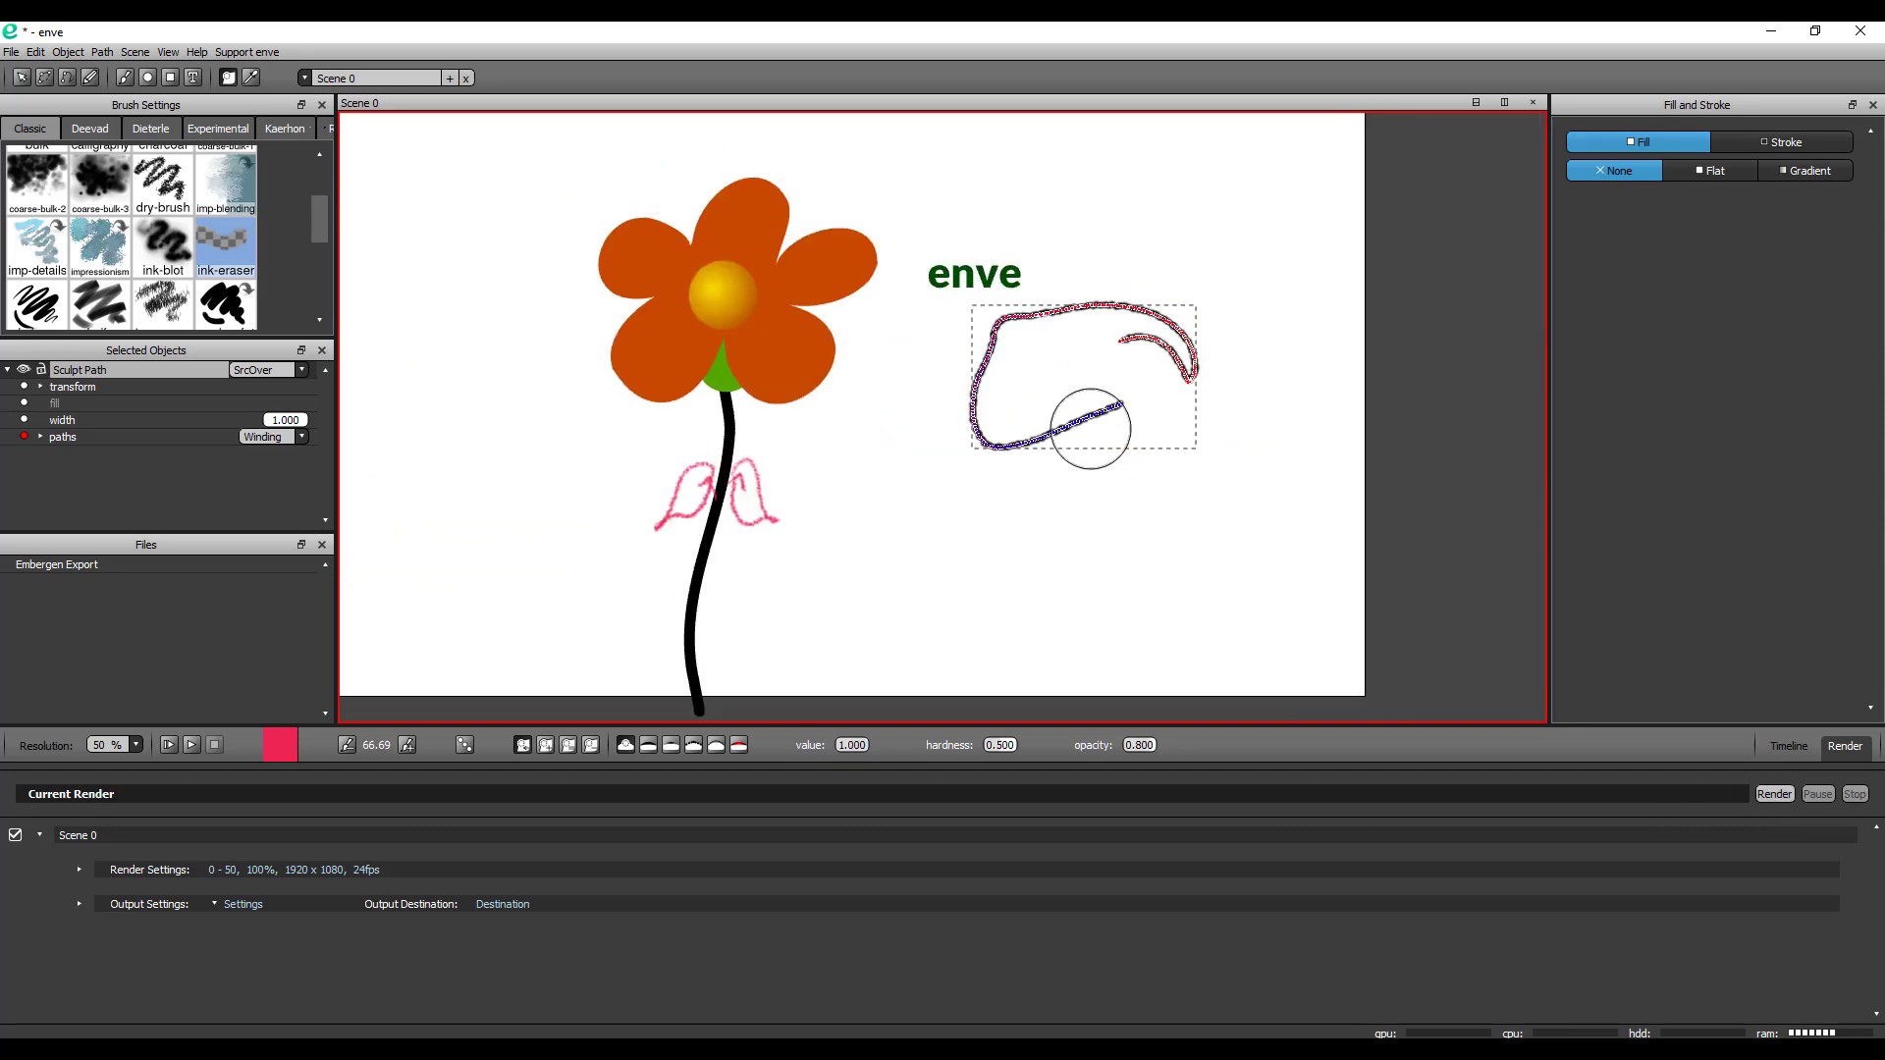
{"action": "scroll", "coordinate": [1058, 431], "scroll_direction": "up", "scroll_amount": 4}
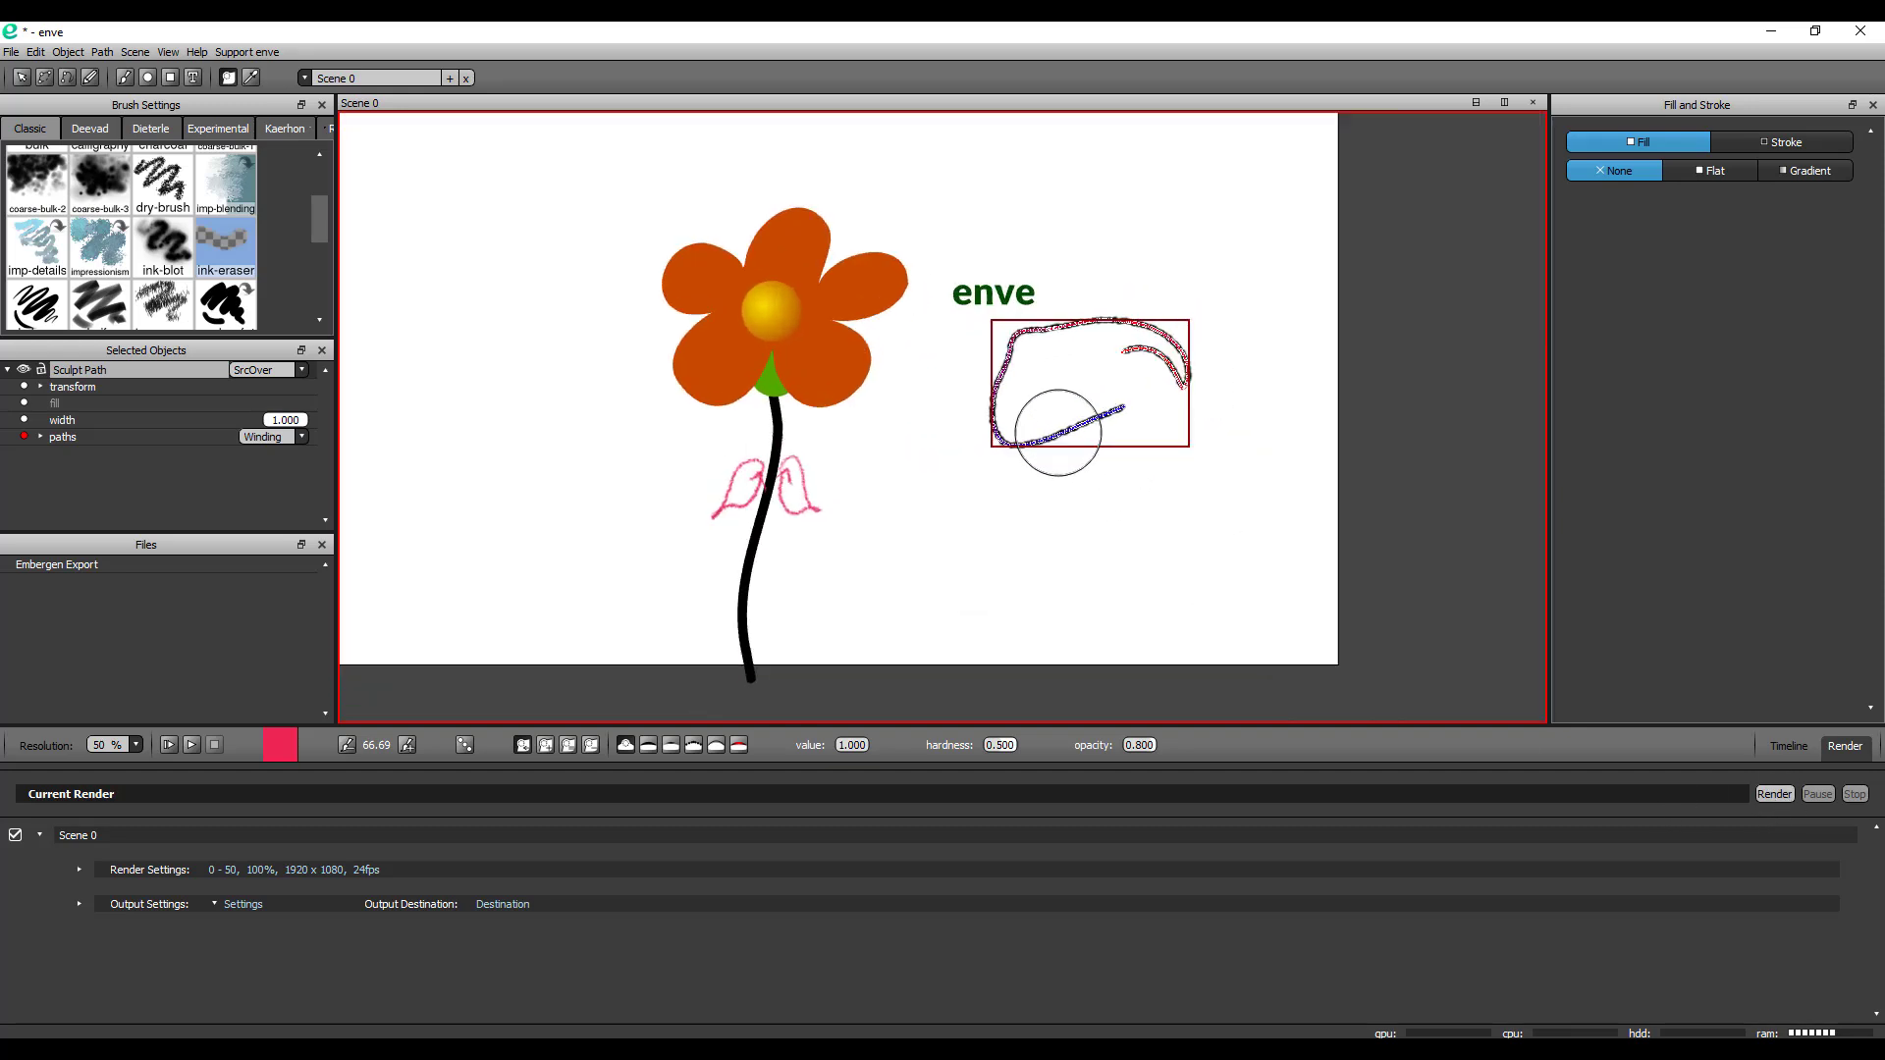
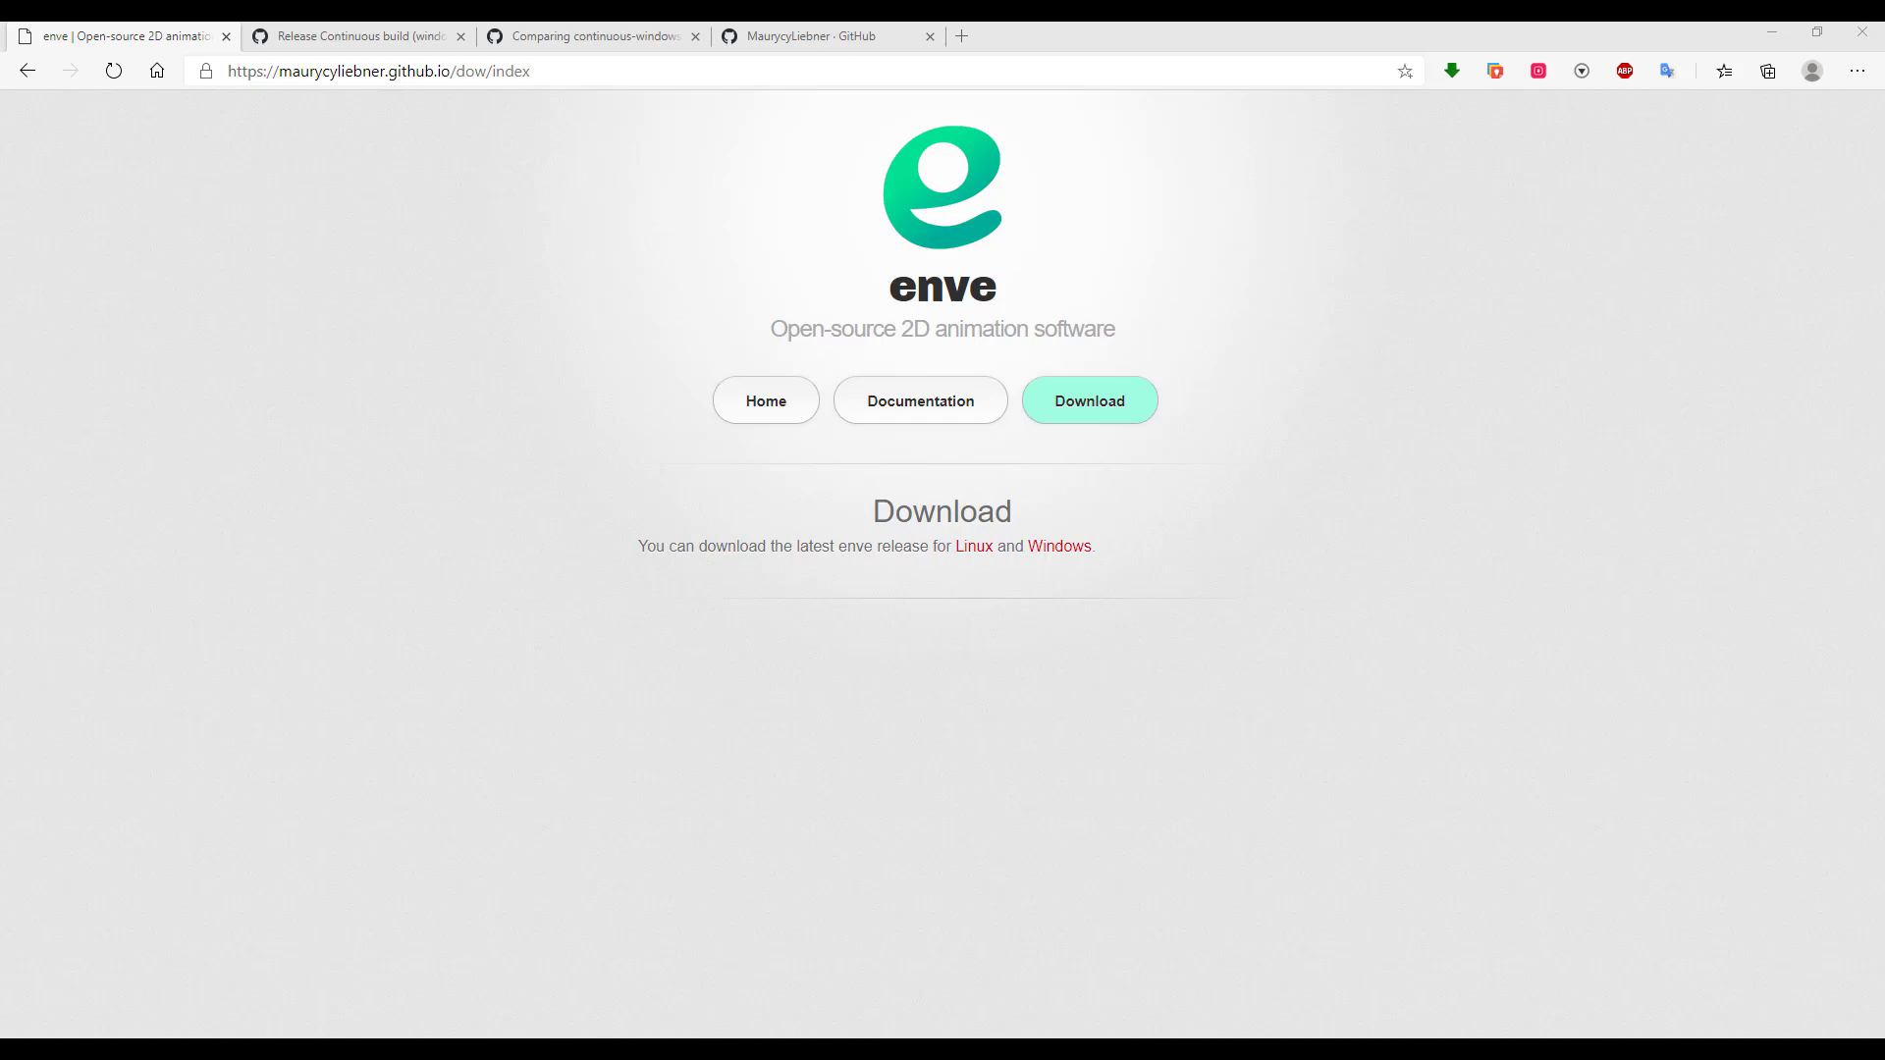
In the browser, examine enve's Windows continuous build release and the commits between continuous-windows and master, and return to the enve download page
{"action": "left_click", "coordinate": [395, 41]}
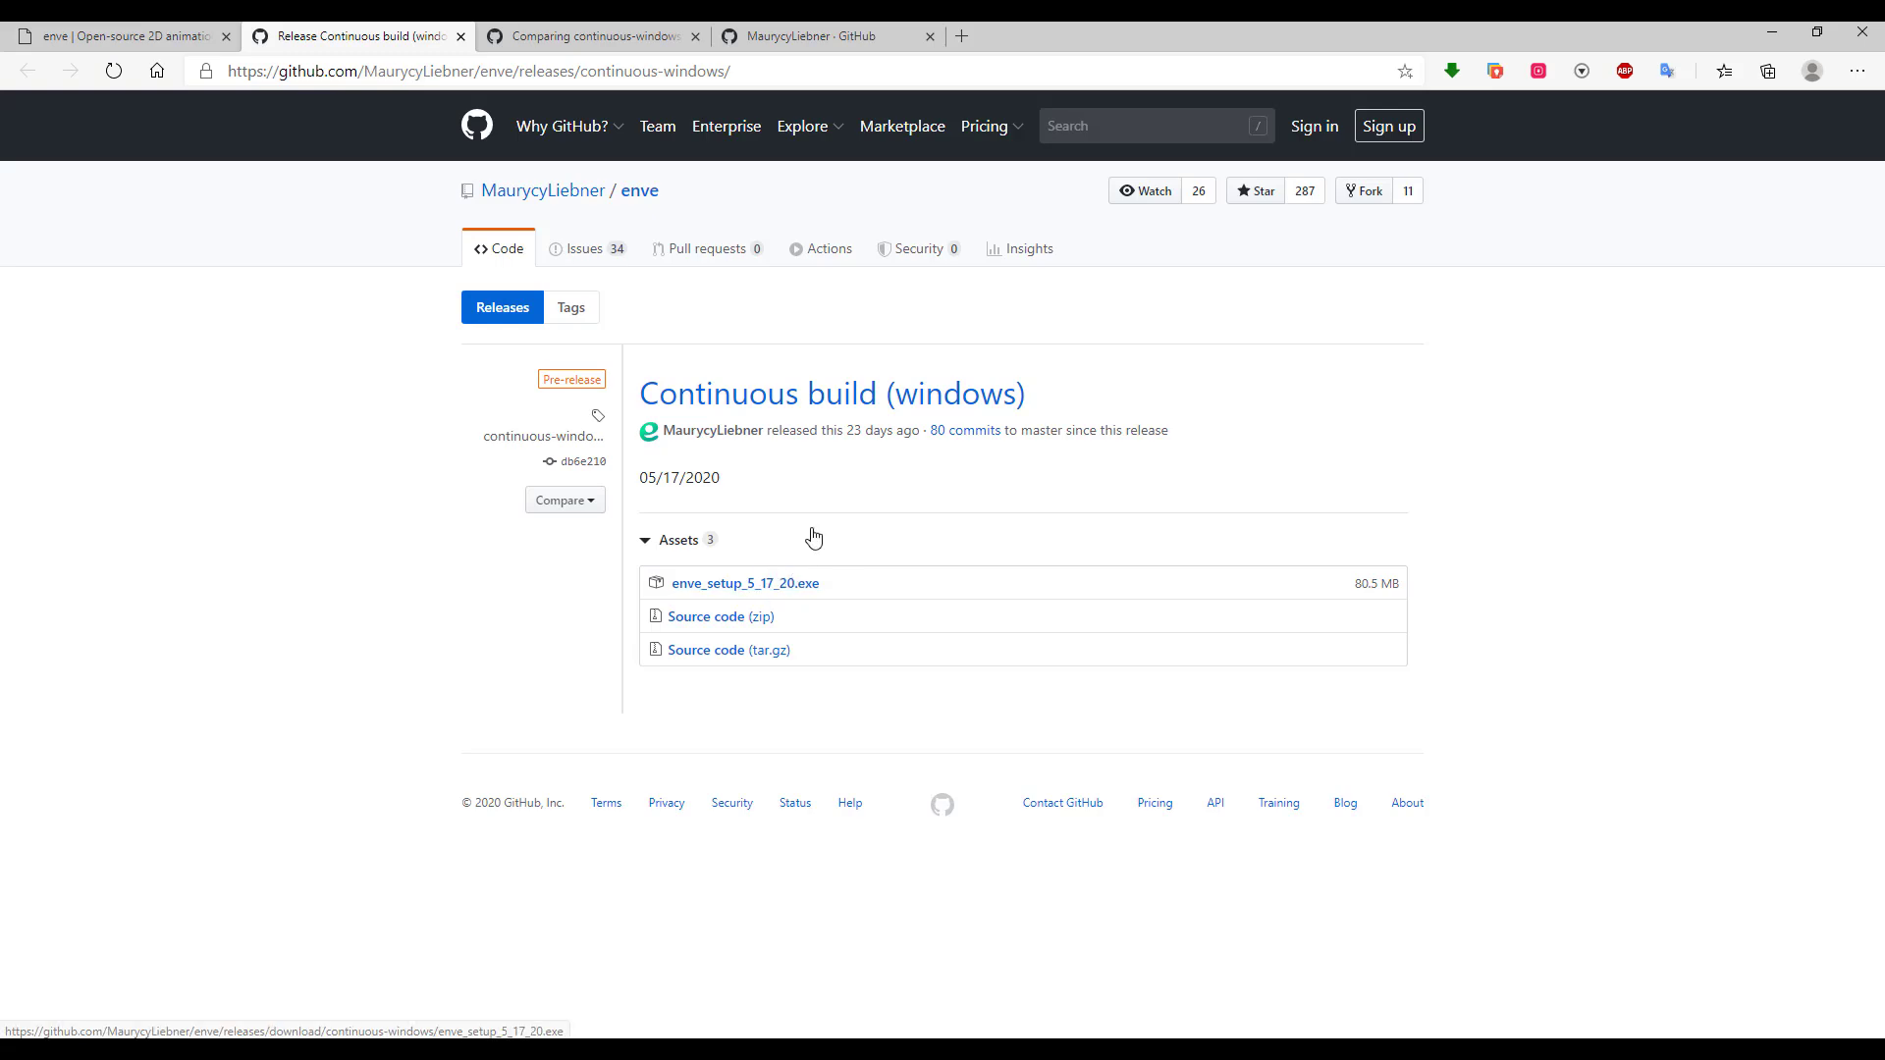
{"action": "left_click", "coordinate": [771, 36]}
{"action": "left_click", "coordinate": [634, 44]}
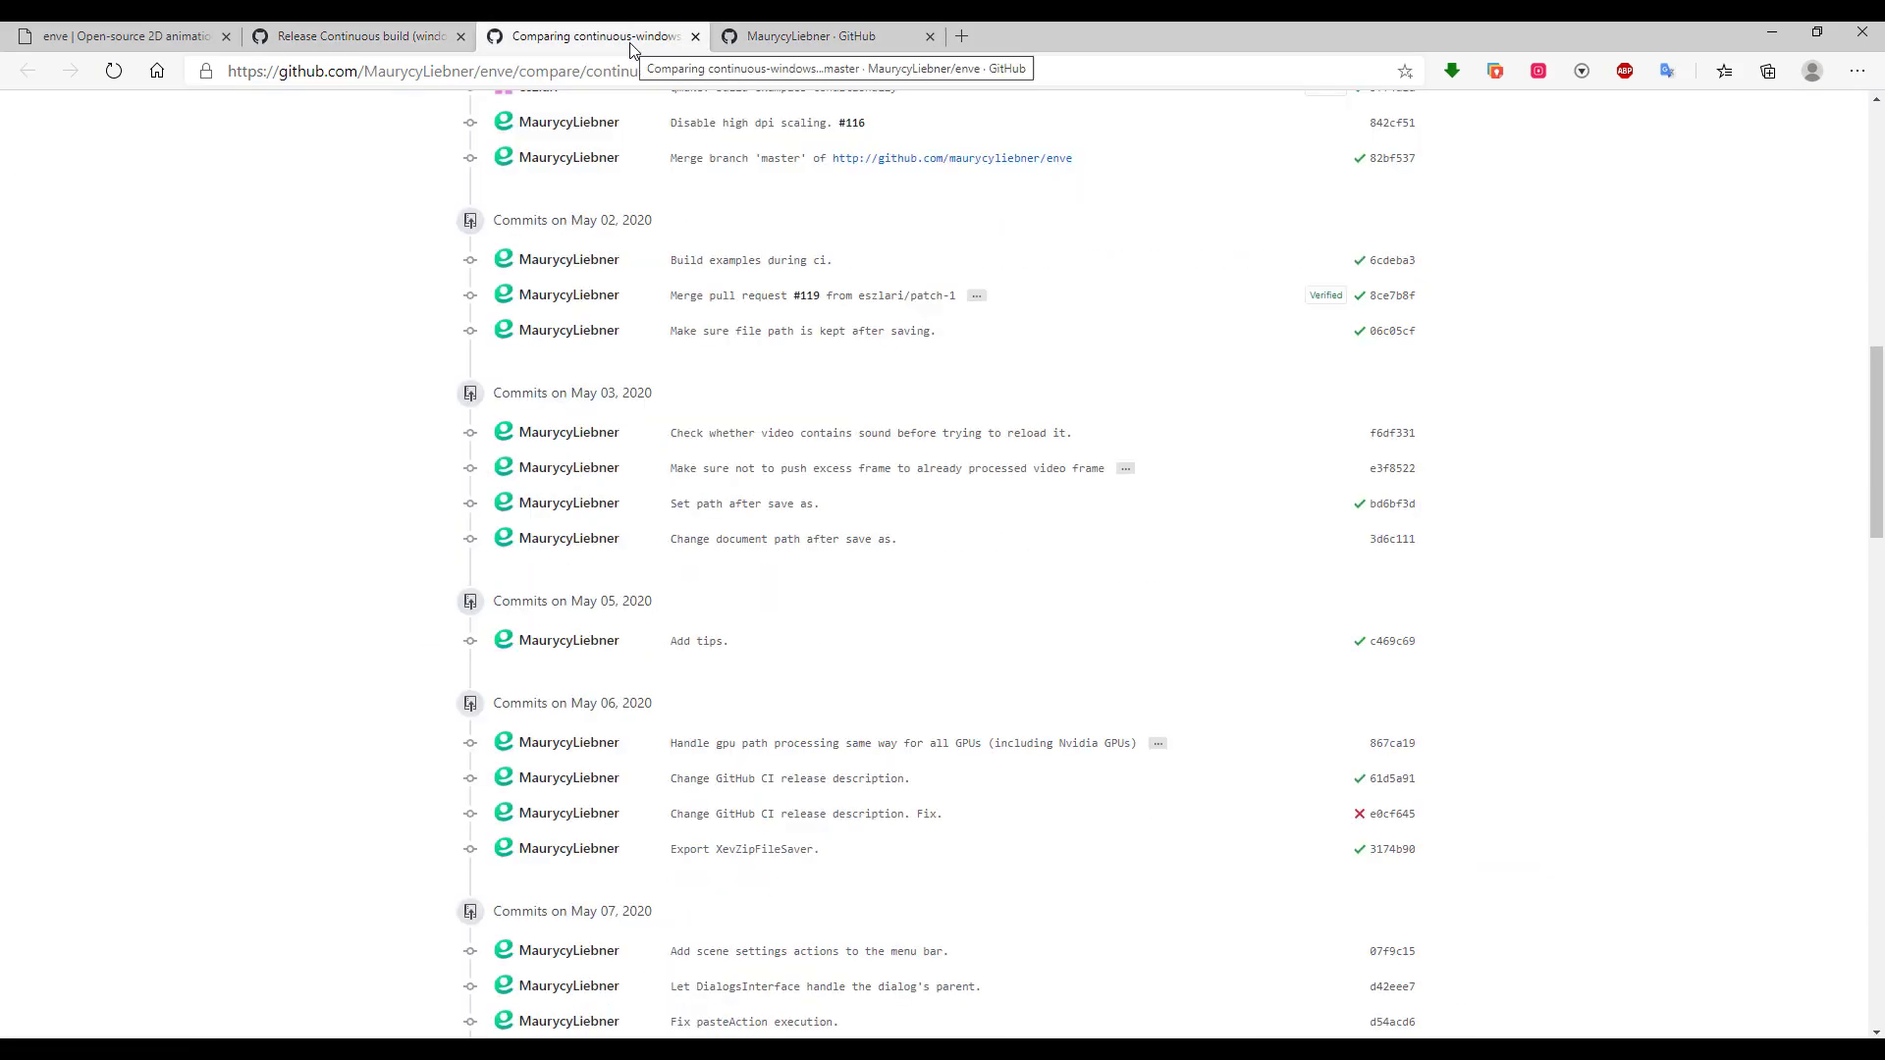
{"action": "scroll", "coordinate": [737, 618], "scroll_direction": "up", "scroll_amount": 10}
{"action": "scroll", "coordinate": [743, 613], "scroll_direction": "down", "scroll_amount": 20}
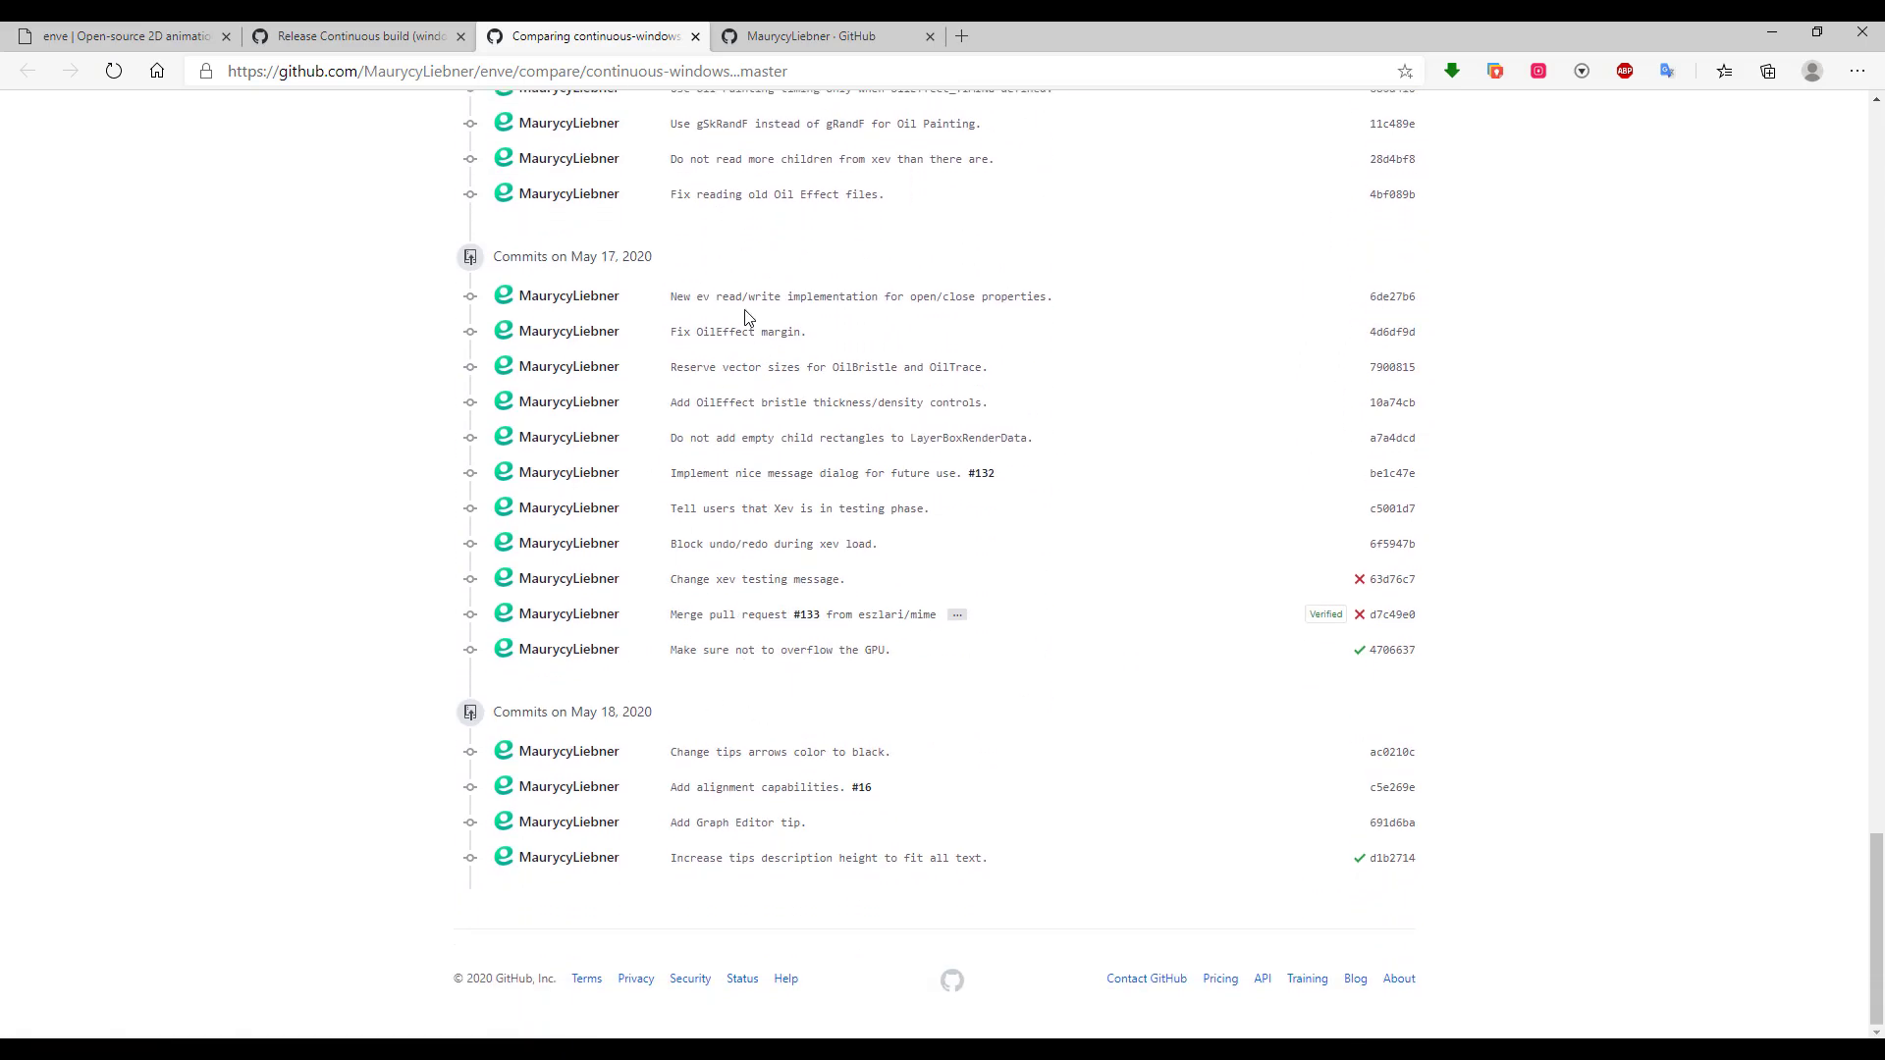
{"action": "left_click_drag", "start_coordinate": [719, 823], "coordinate": [870, 829]}
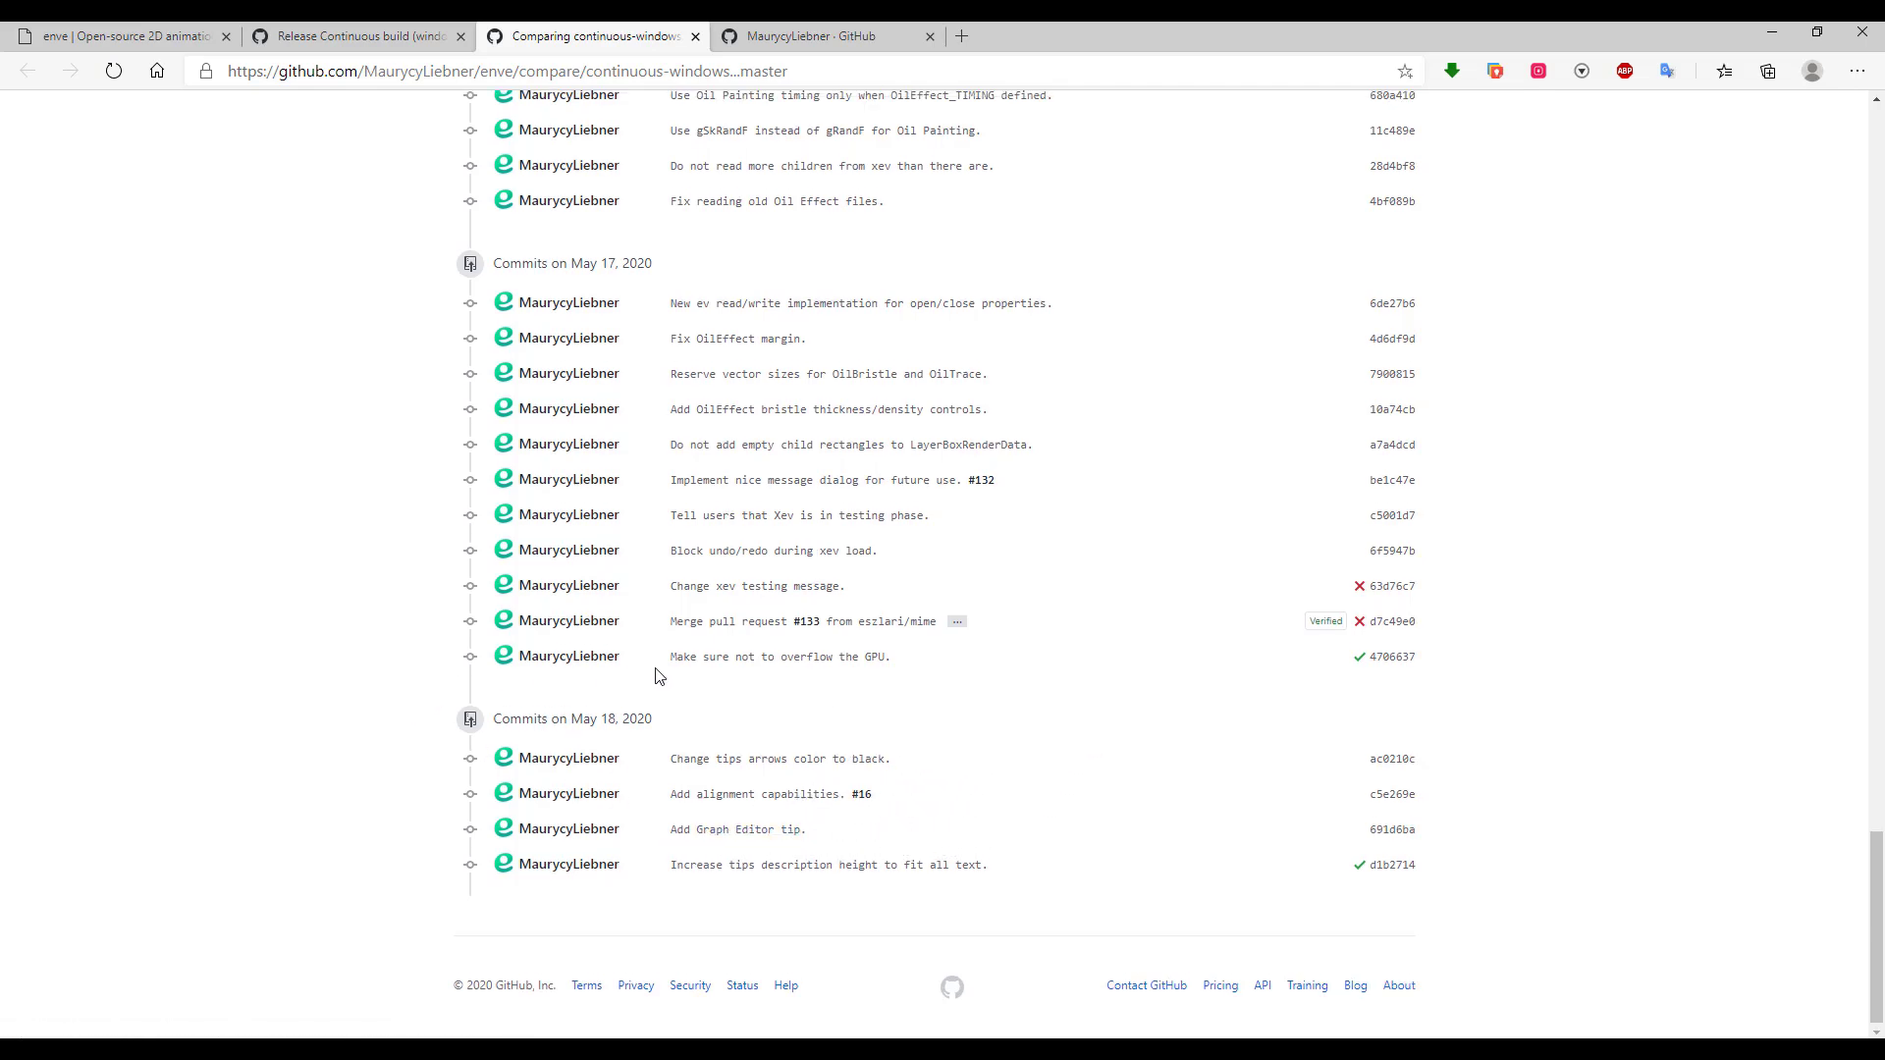
{"action": "scroll", "coordinate": [657, 675], "scroll_direction": "up", "scroll_amount": 20}
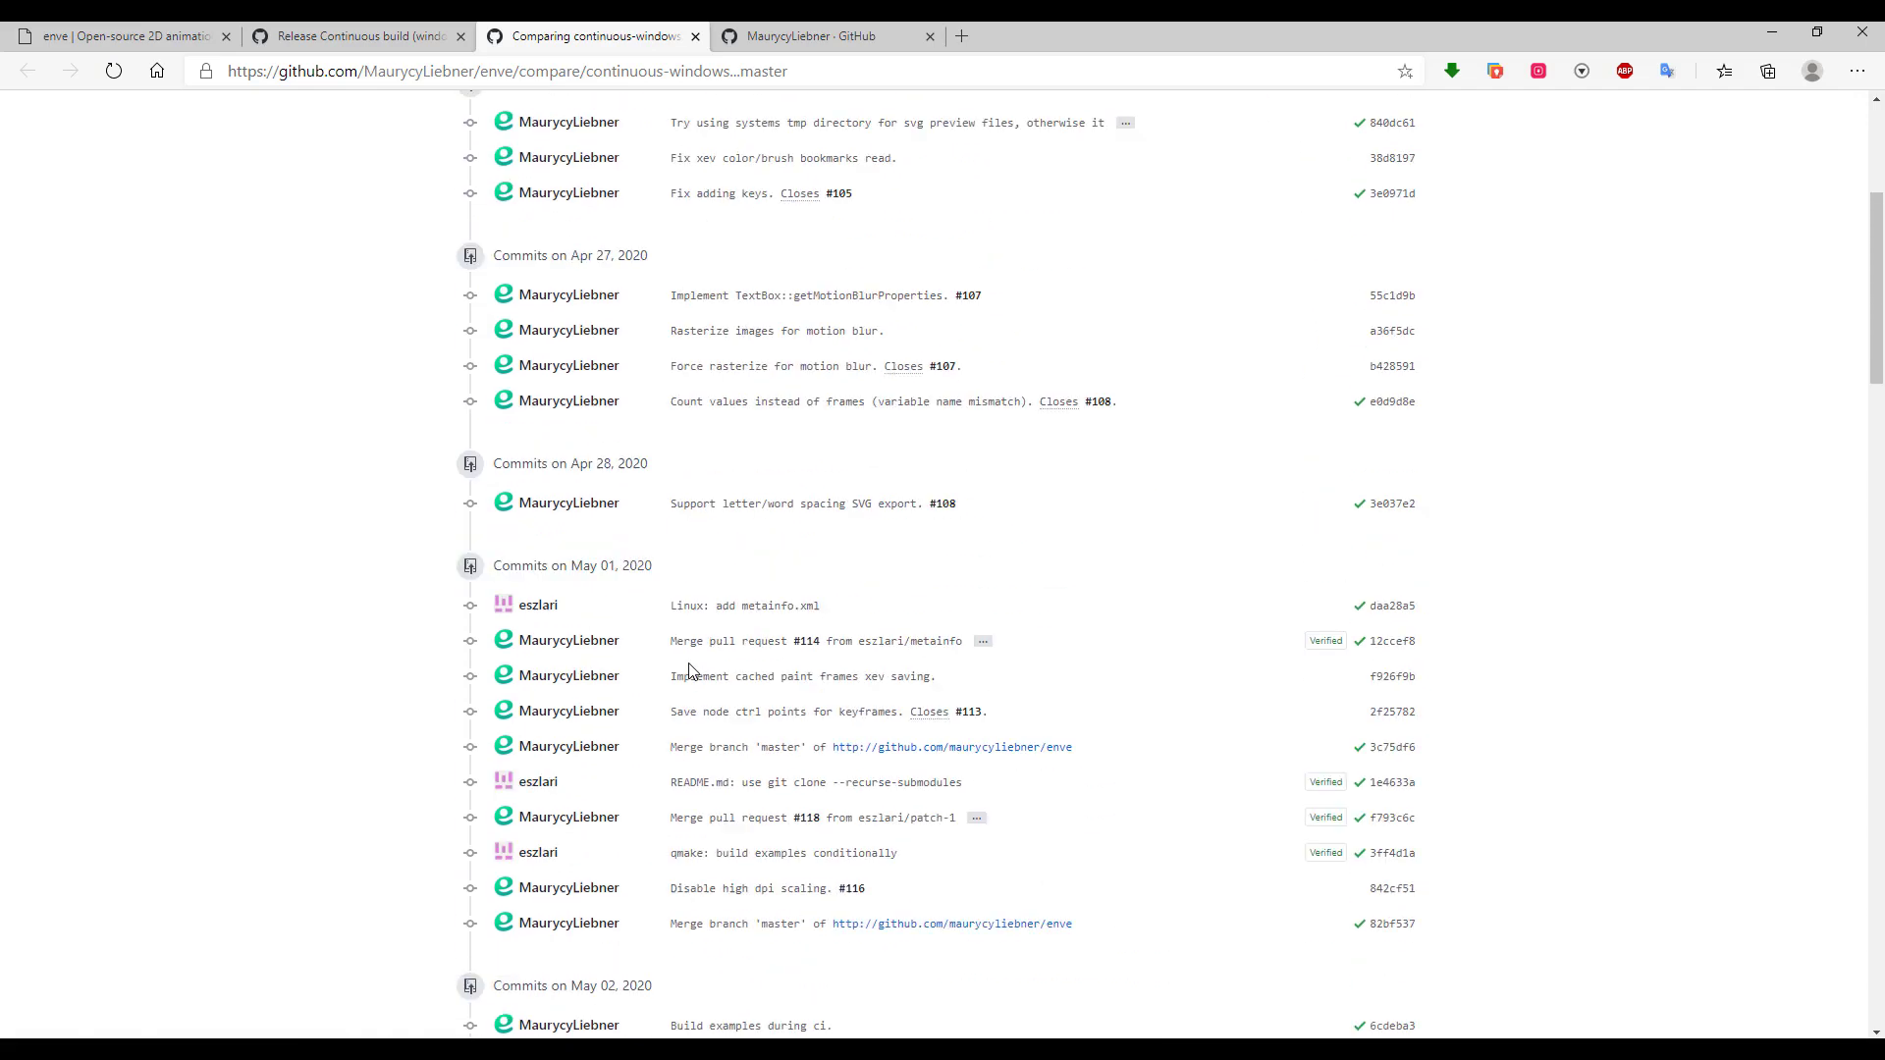
{"action": "scroll", "coordinate": [690, 671], "scroll_direction": "up", "scroll_amount": 5}
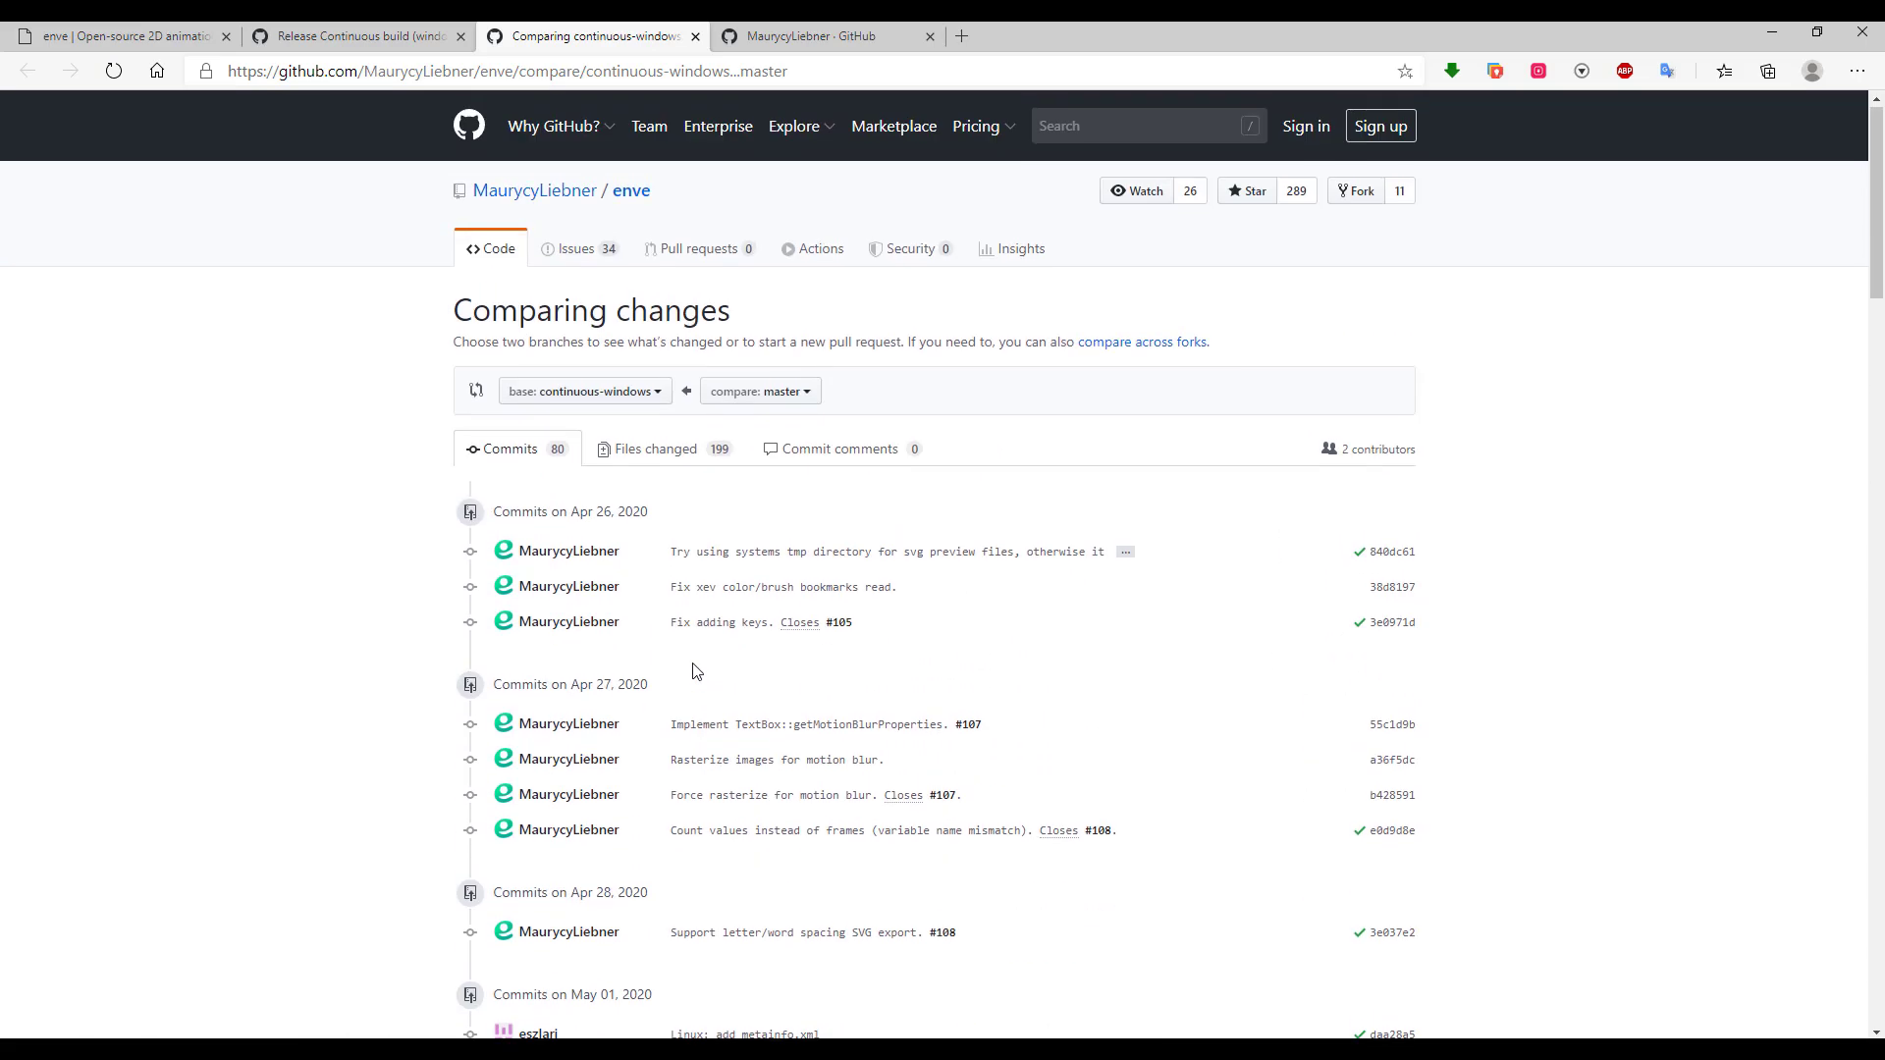
{"action": "left_click", "coordinate": [129, 39]}
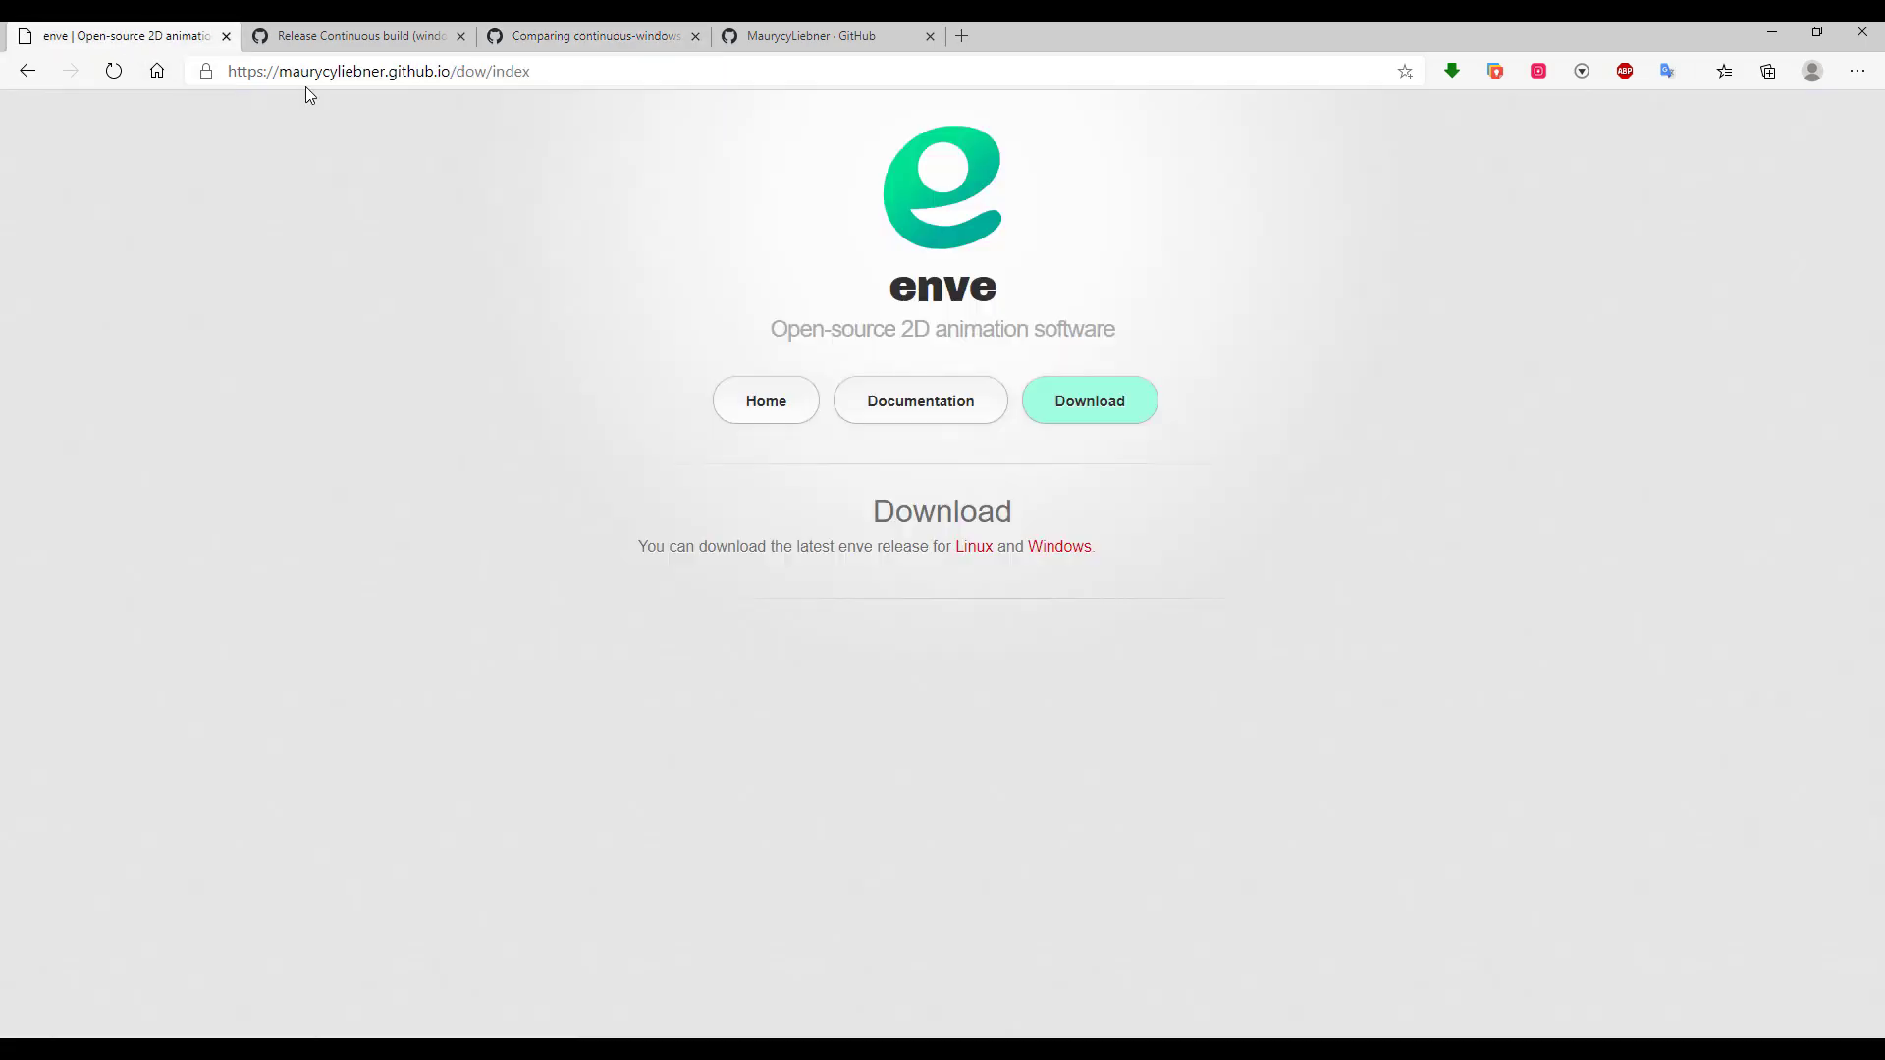